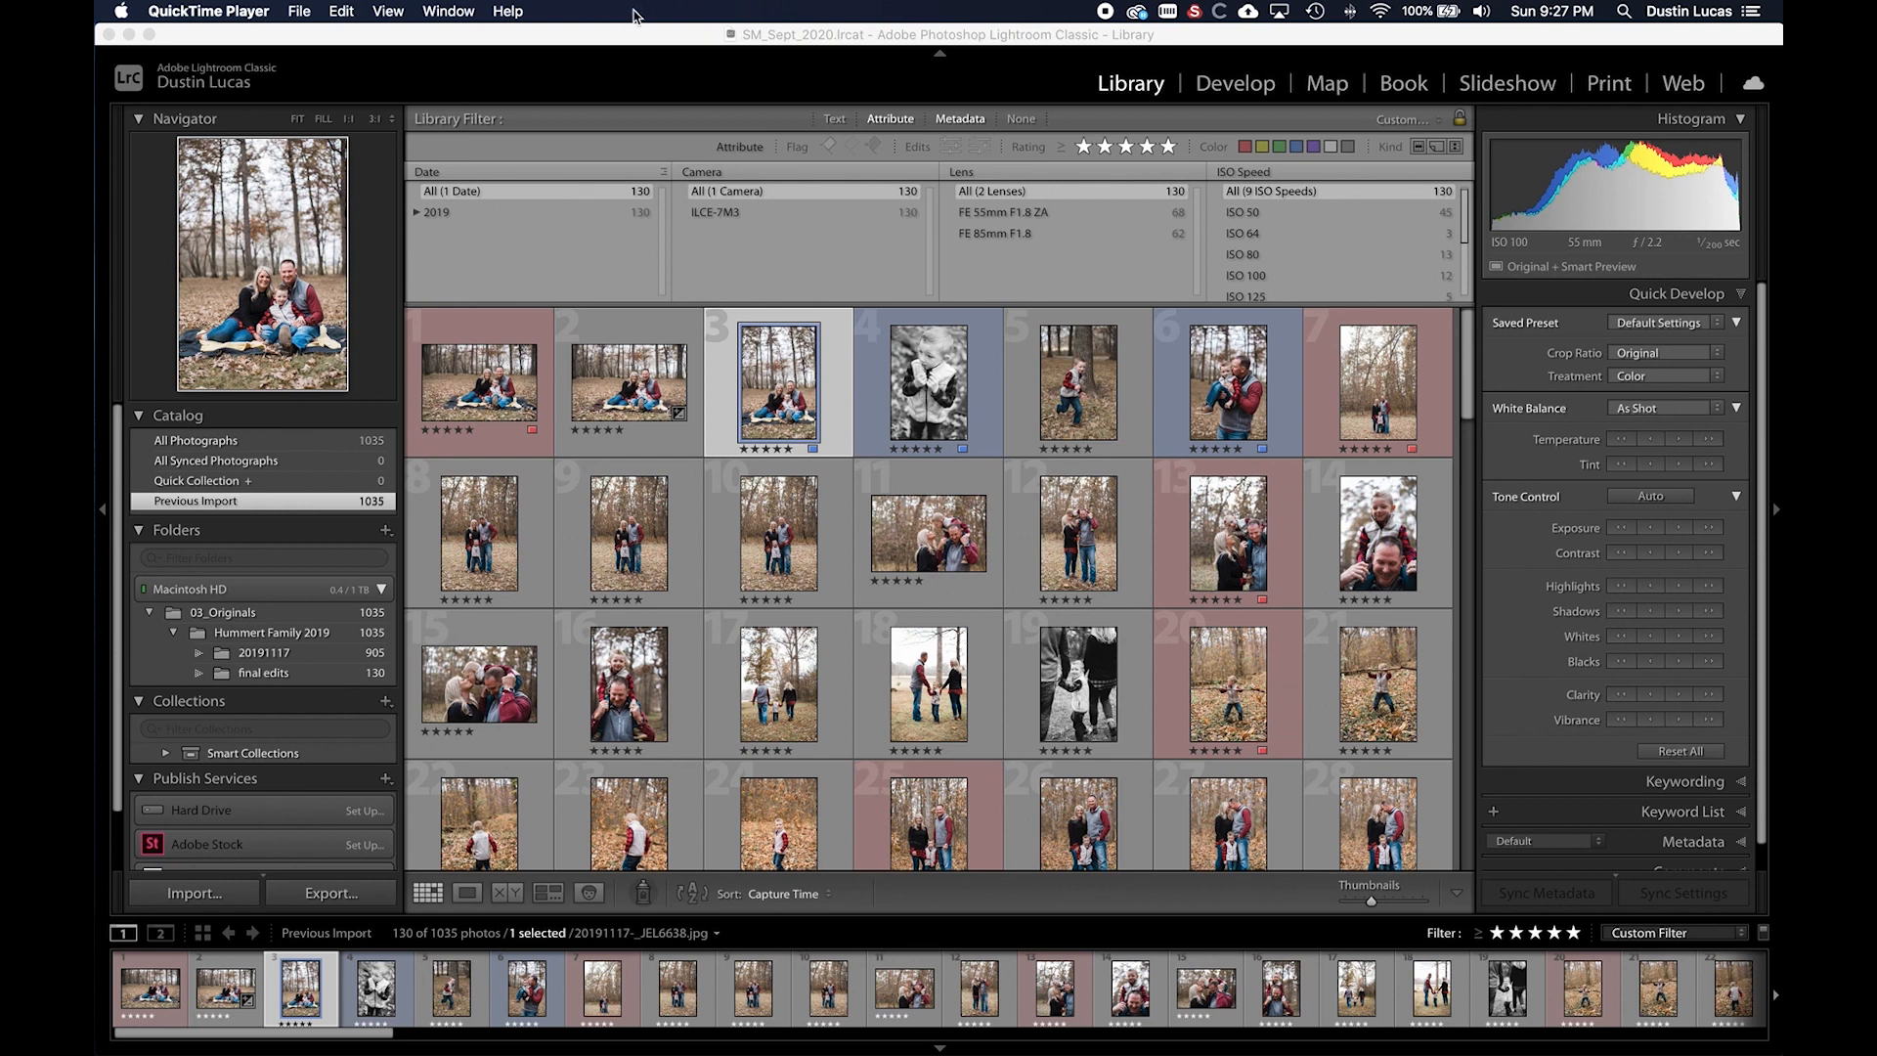
- Quit Lightroom Classic, skipping the catalog backup this time
{"action": "left_click", "coordinate": [631, 42]}
{"action": "key", "text": "super+comma"}
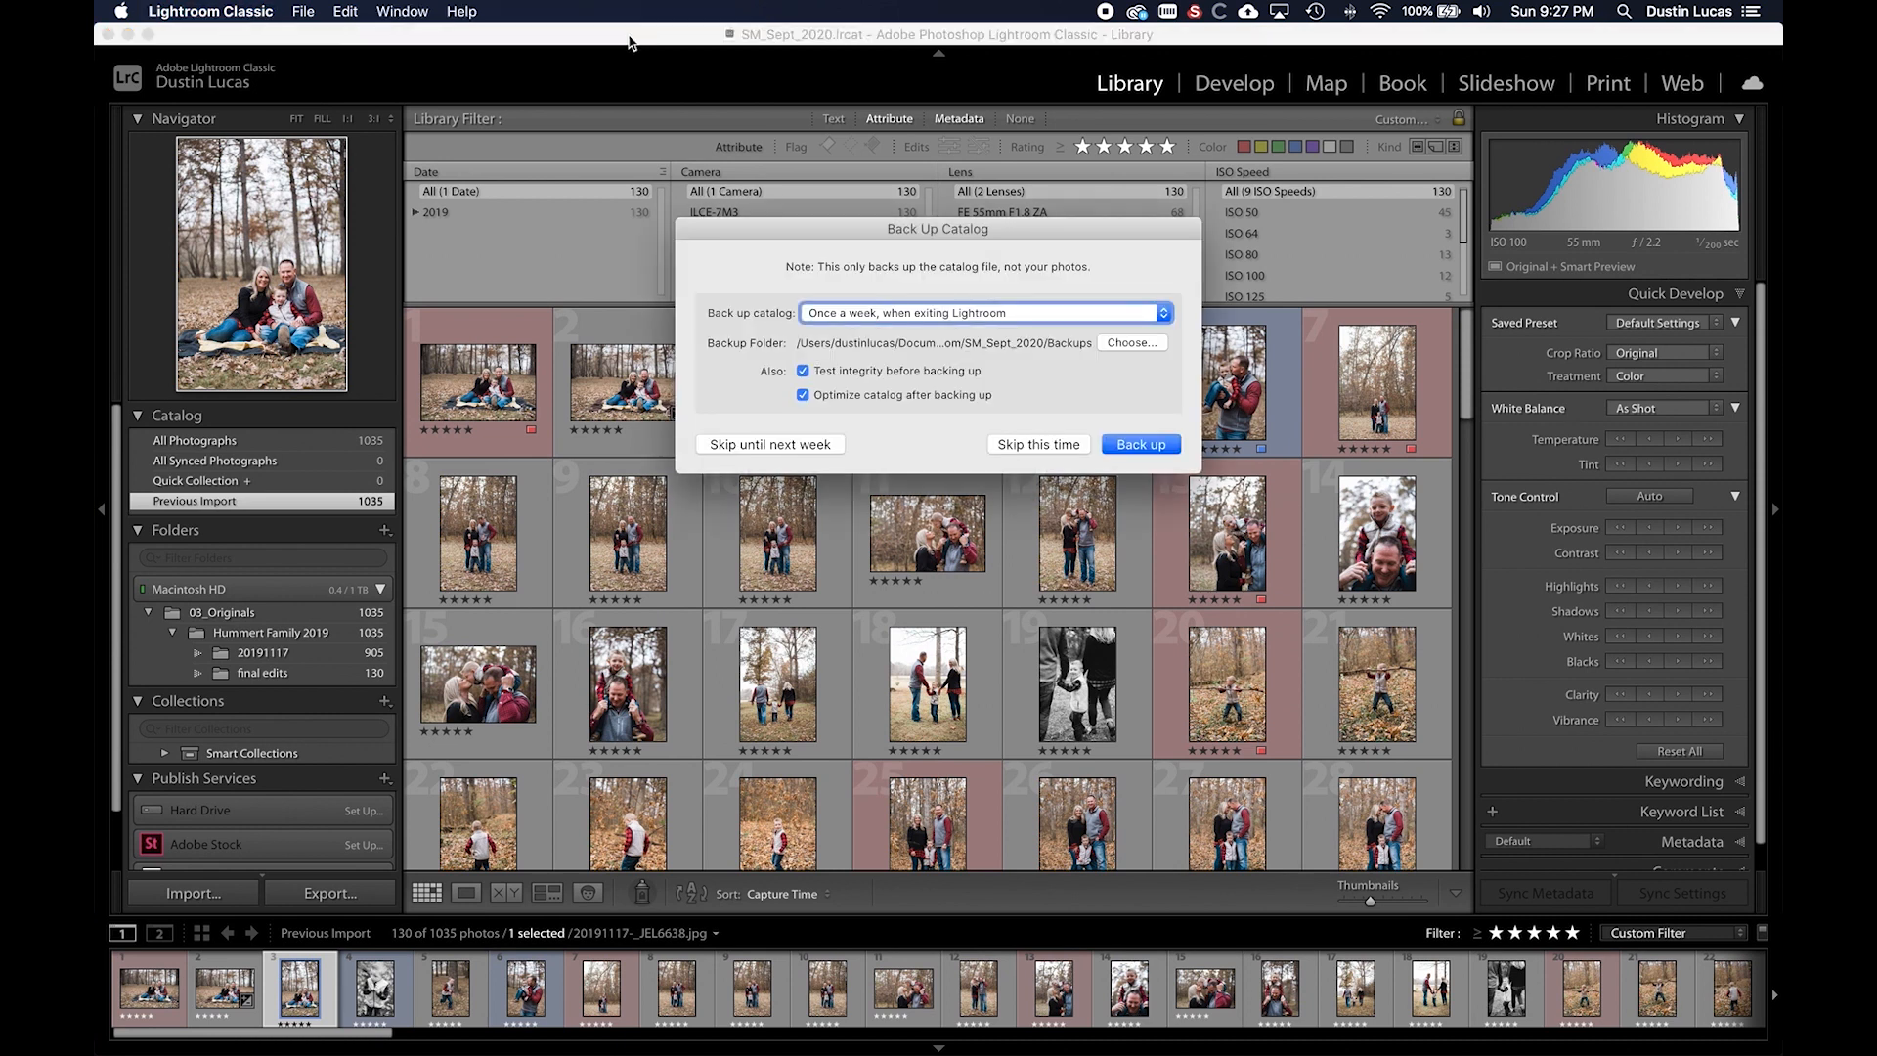
{"action": "left_click", "coordinate": [1065, 455]}
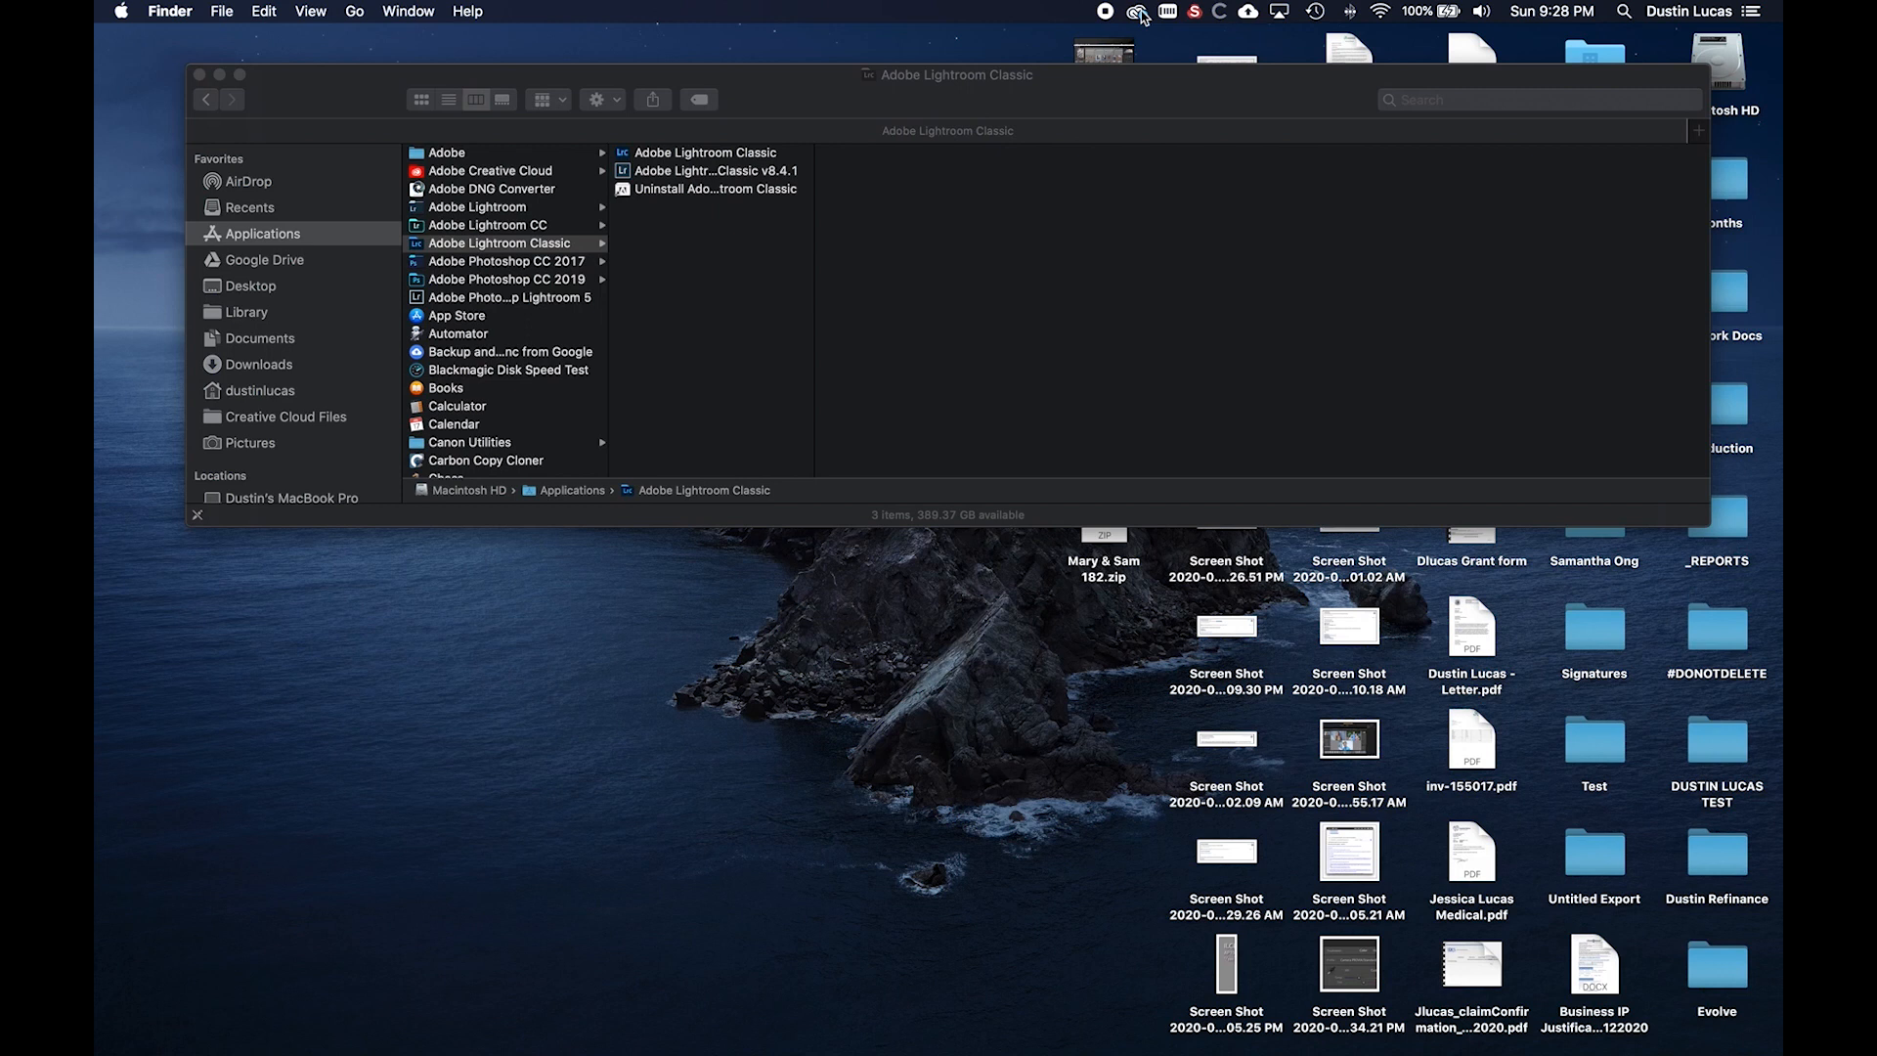
- Switch to Creative Cloud and review the other available versions of Lightroom Classic 9.3, then close the version list
{"action": "left_click", "coordinate": [1138, 13]}
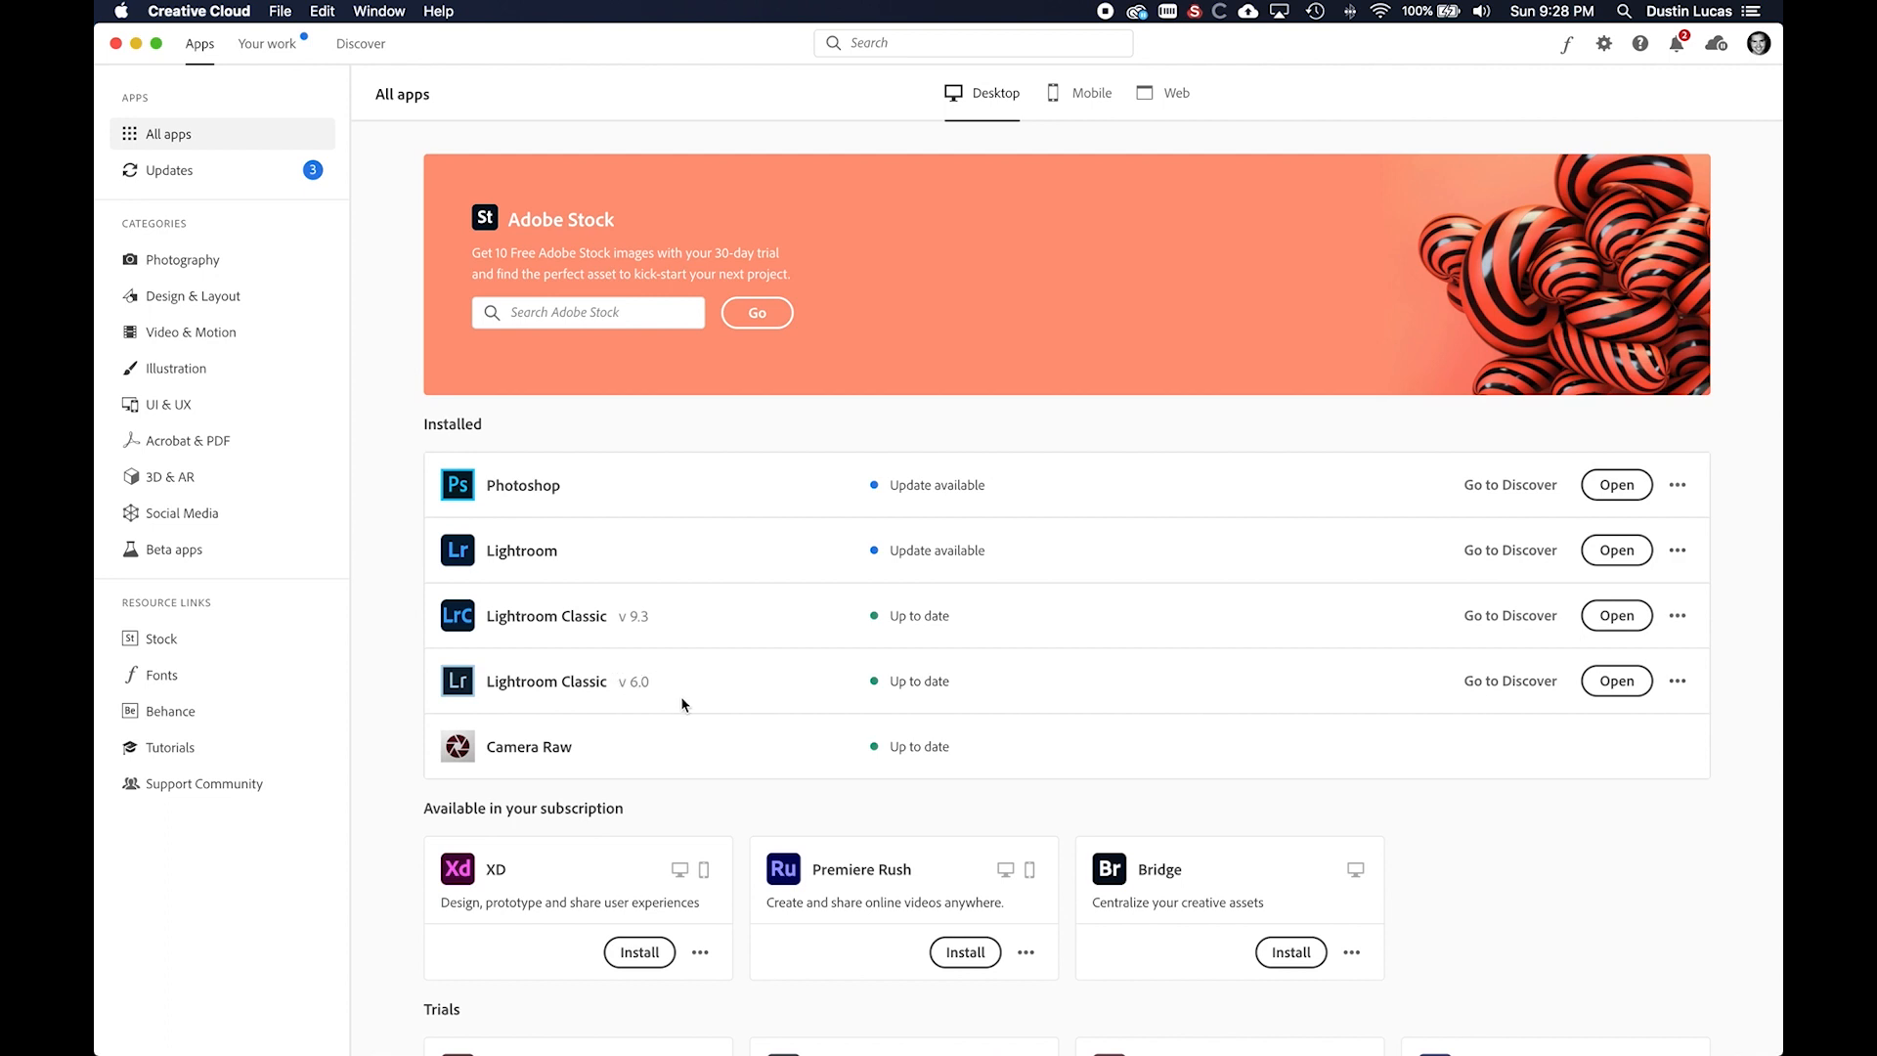
{"action": "left_click", "coordinate": [1678, 617]}
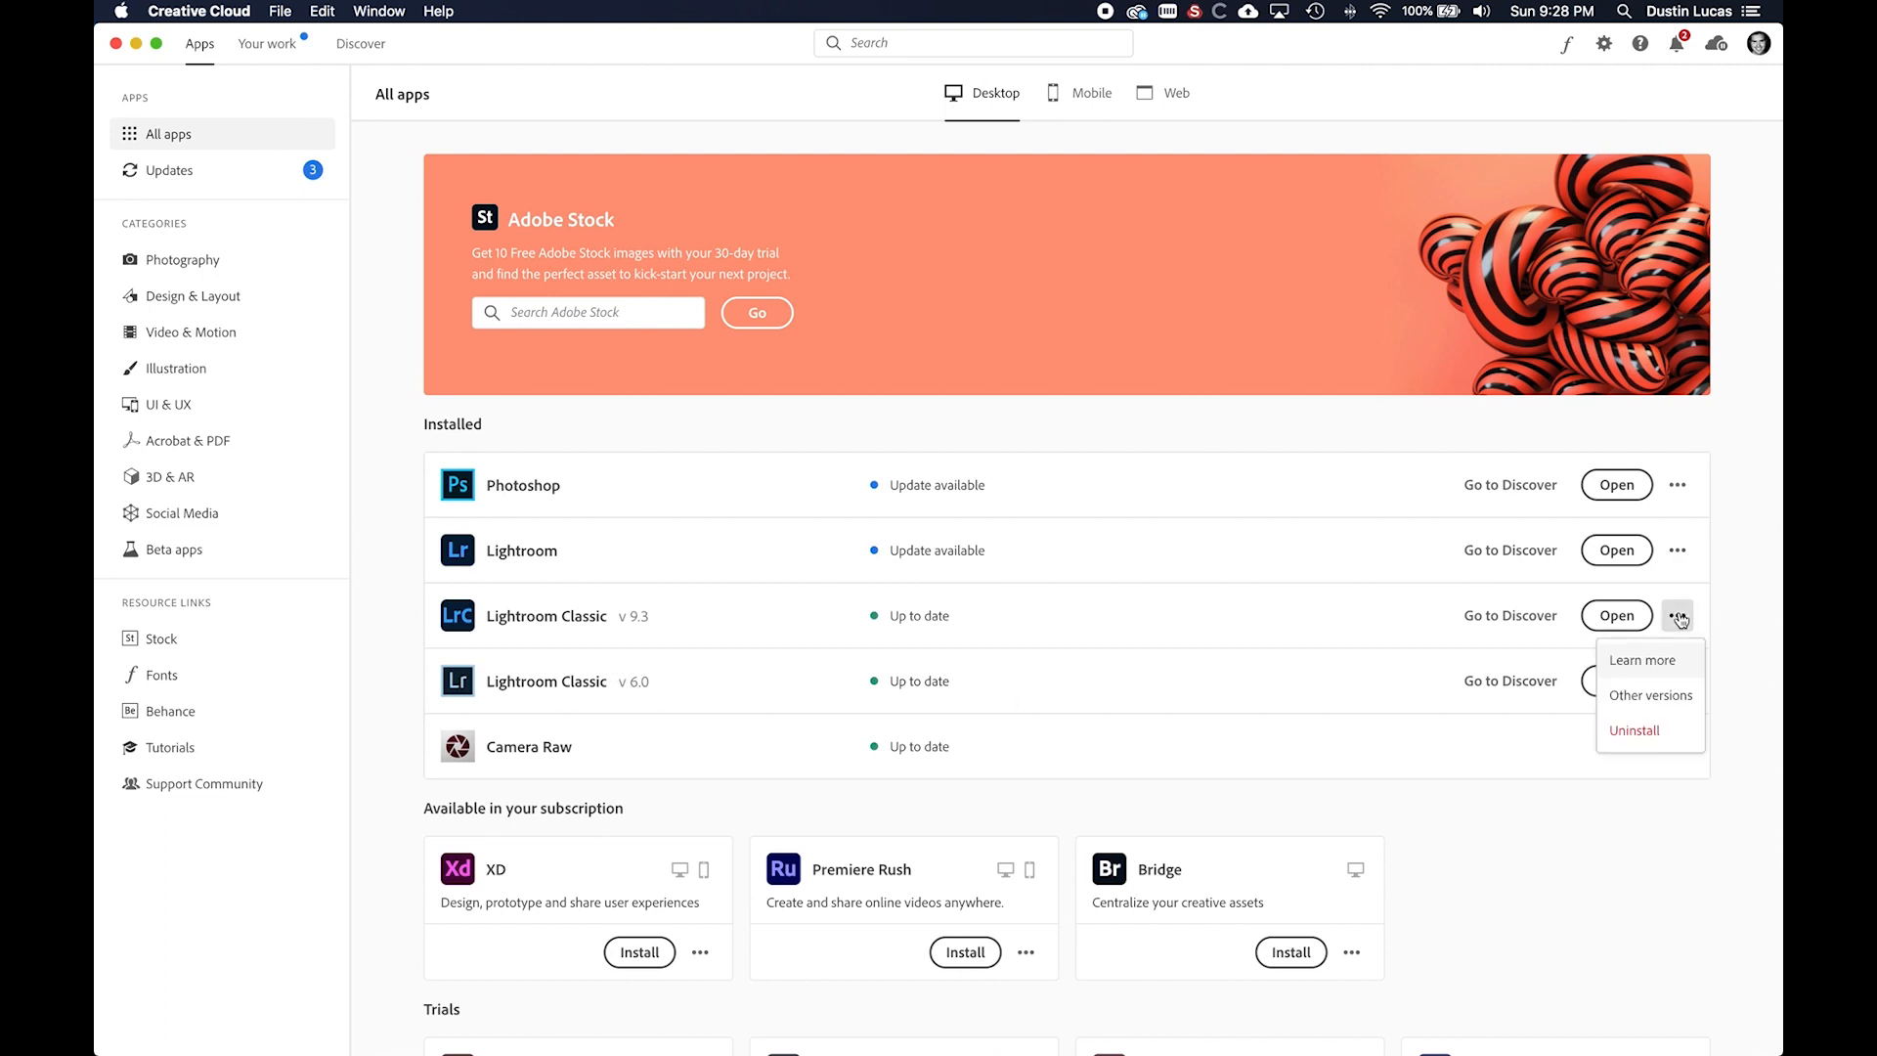
{"action": "left_click", "coordinate": [1651, 695]}
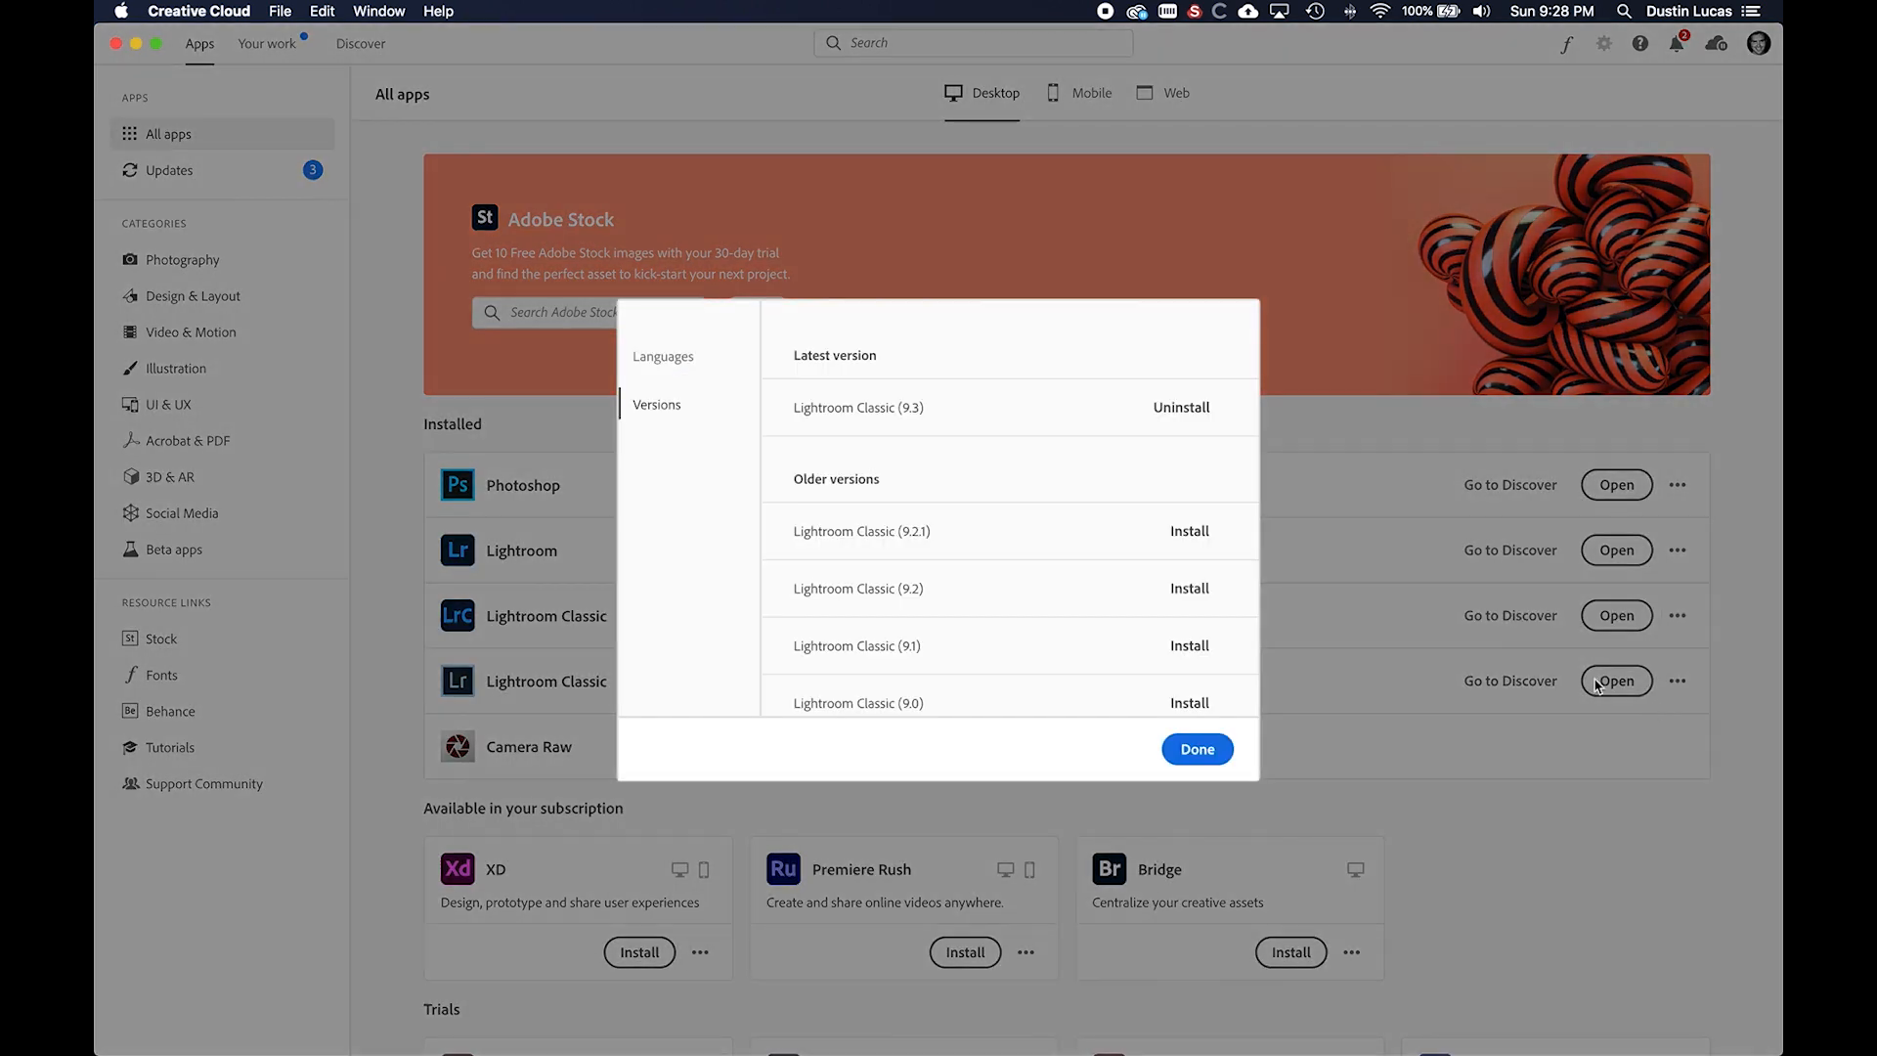
{"action": "scroll", "coordinate": [999, 574], "scroll_direction": "down", "scroll_amount": 5}
{"action": "scroll", "coordinate": [999, 574], "scroll_direction": "down", "scroll_amount": 2}
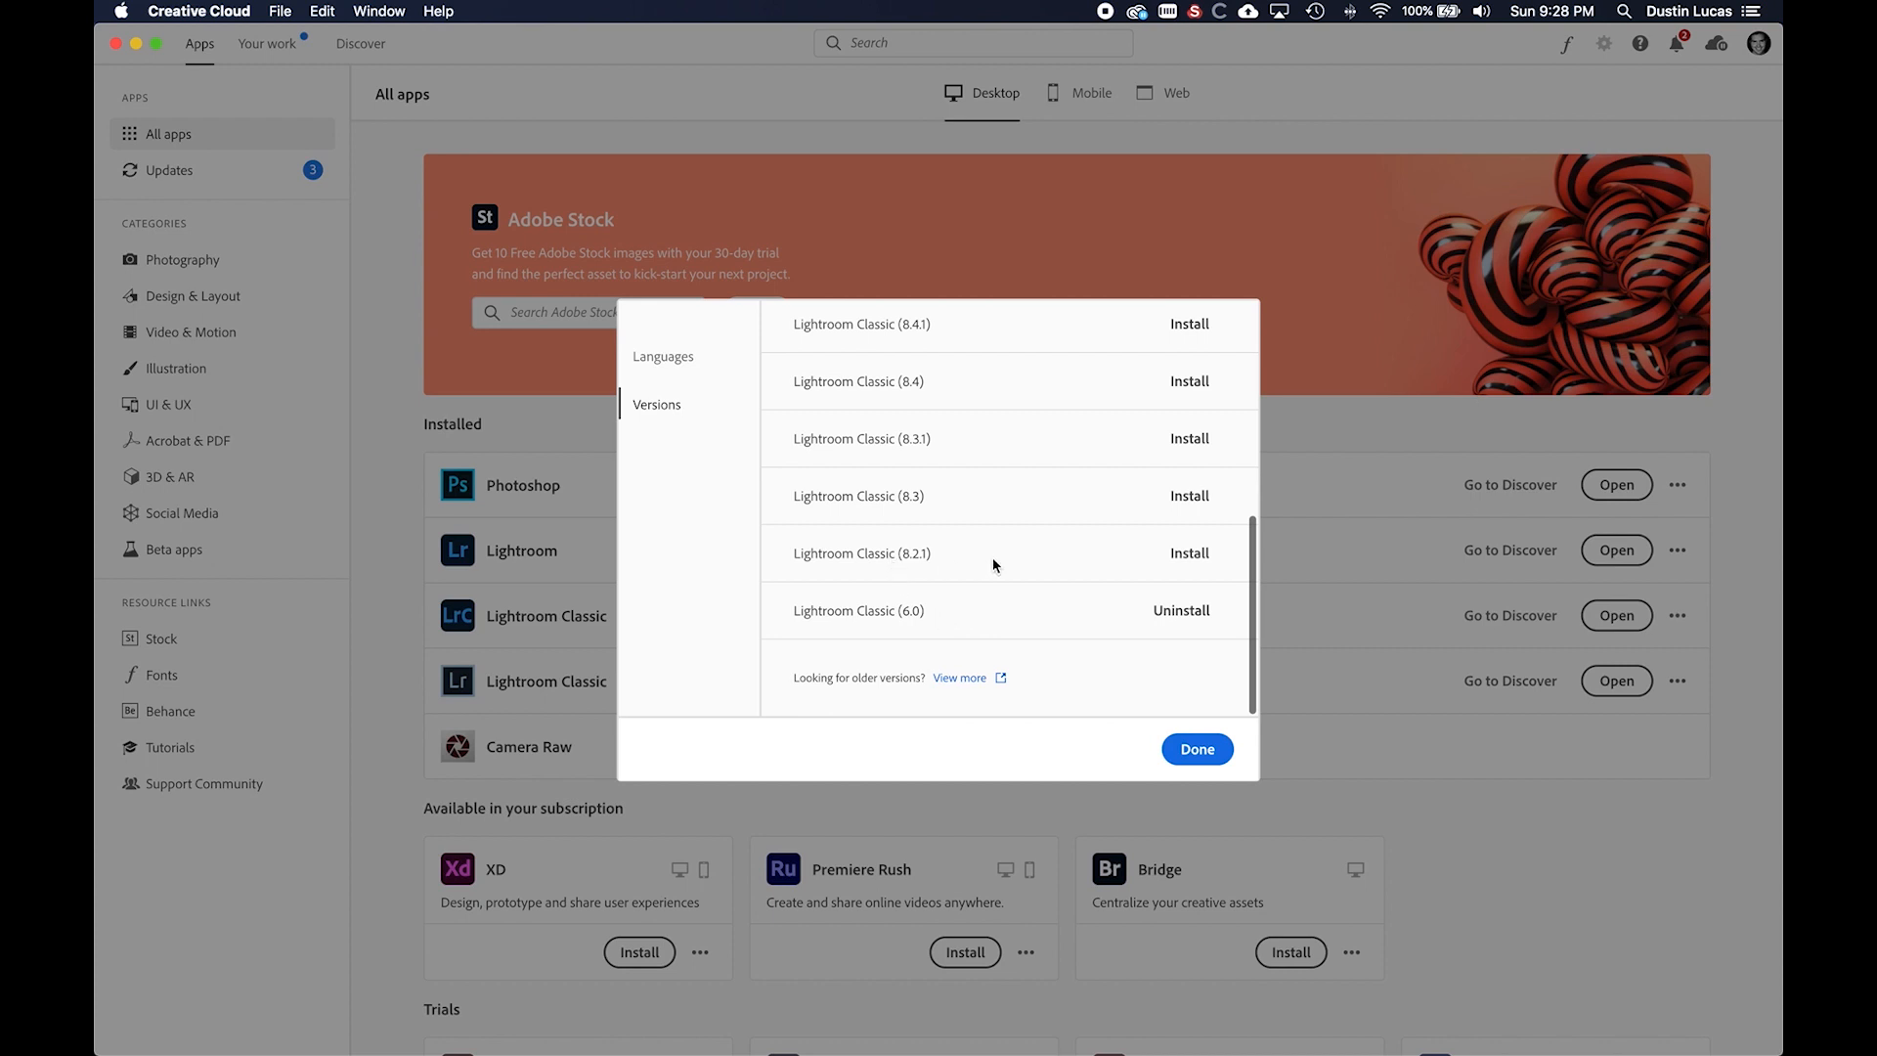
{"action": "scroll", "coordinate": [993, 558], "scroll_direction": "up", "scroll_amount": 10}
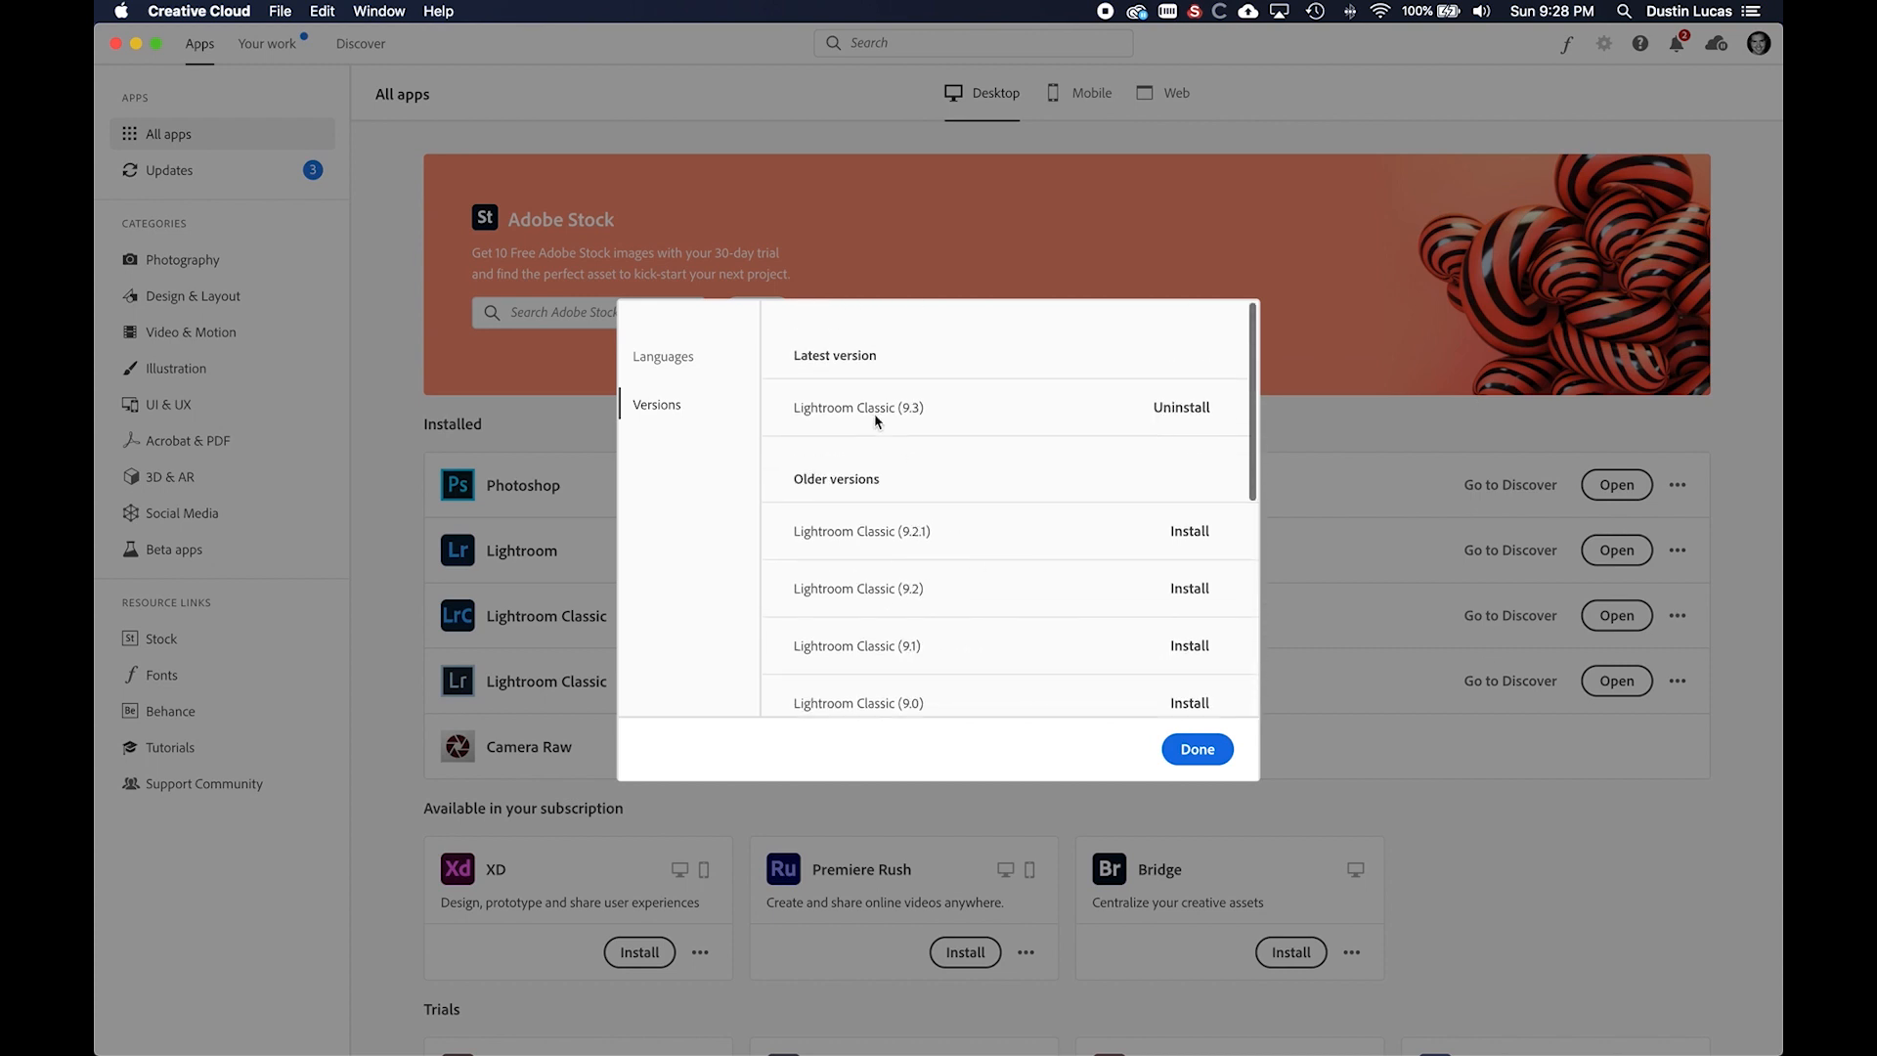
{"action": "left_click", "coordinate": [1197, 750]}
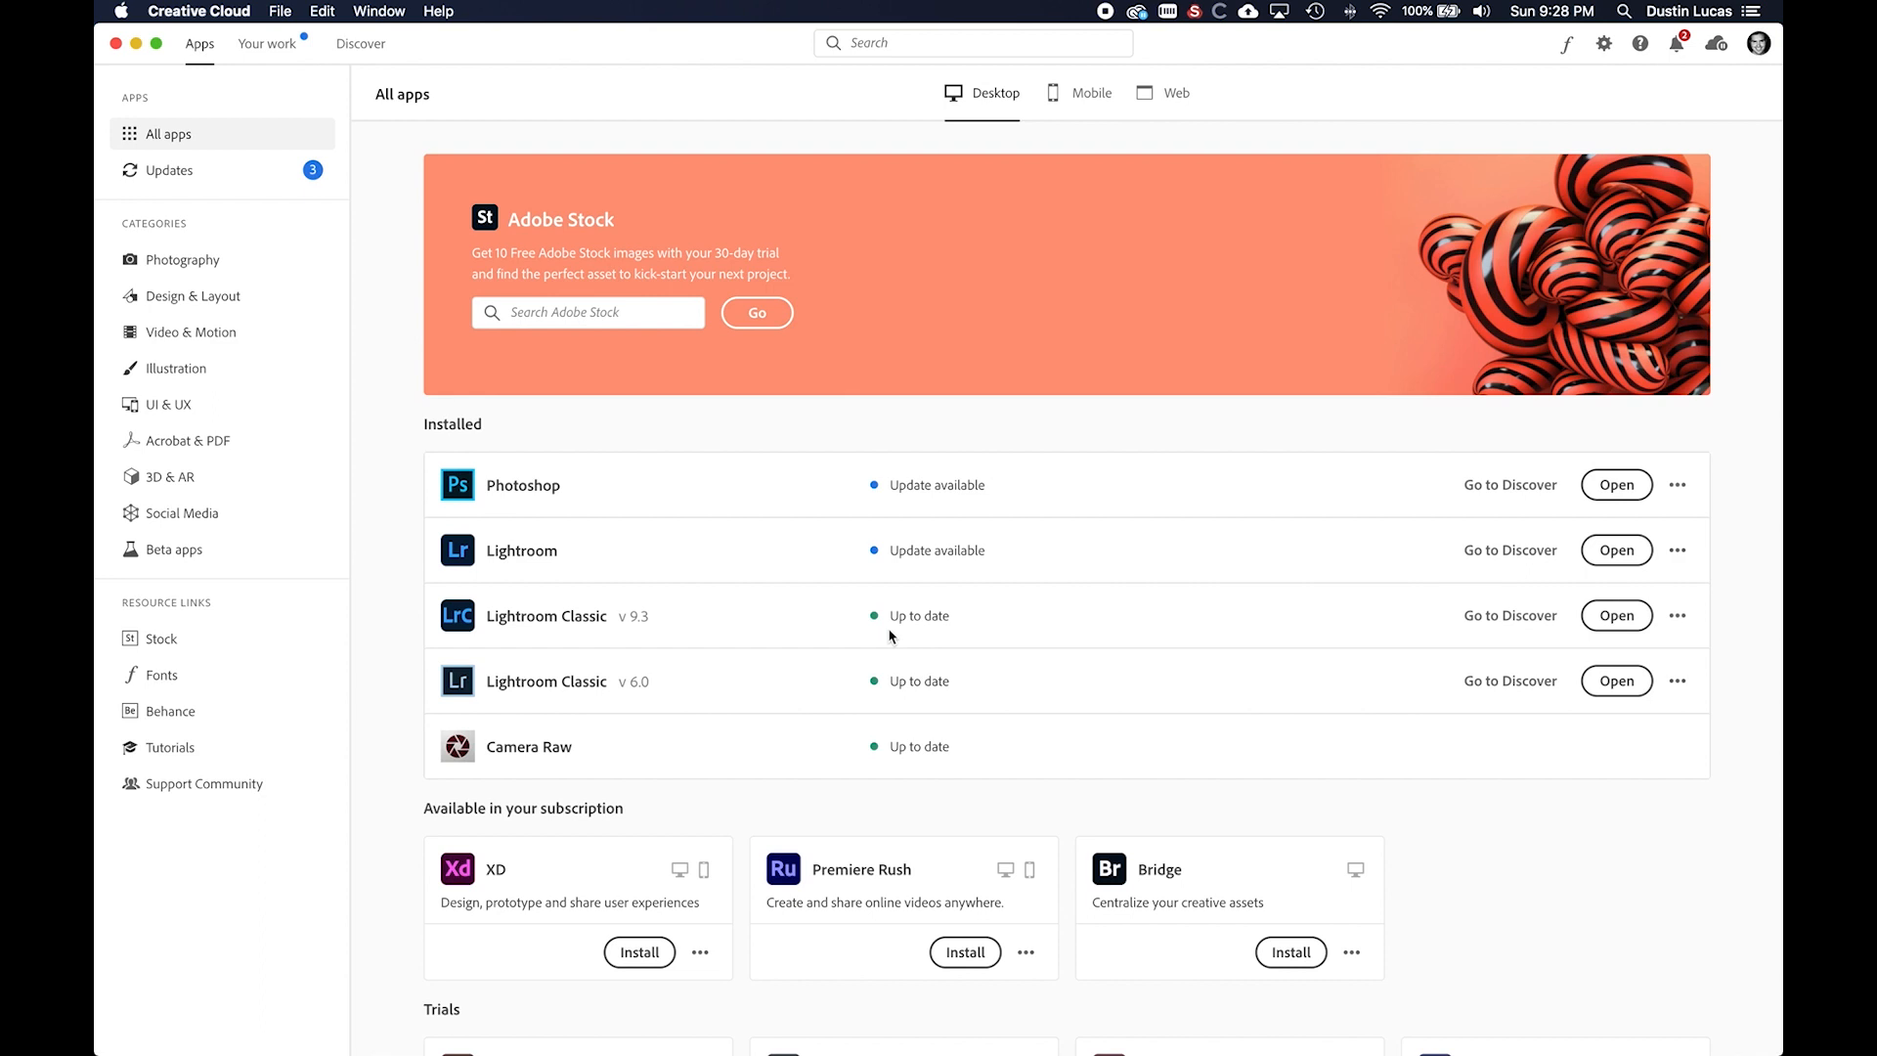
- Switch to Finder and examine the version details of both Lightroom Classic apps in the Adobe Lightroom Classic folder
{"action": "key", "text": "super+Tab"}
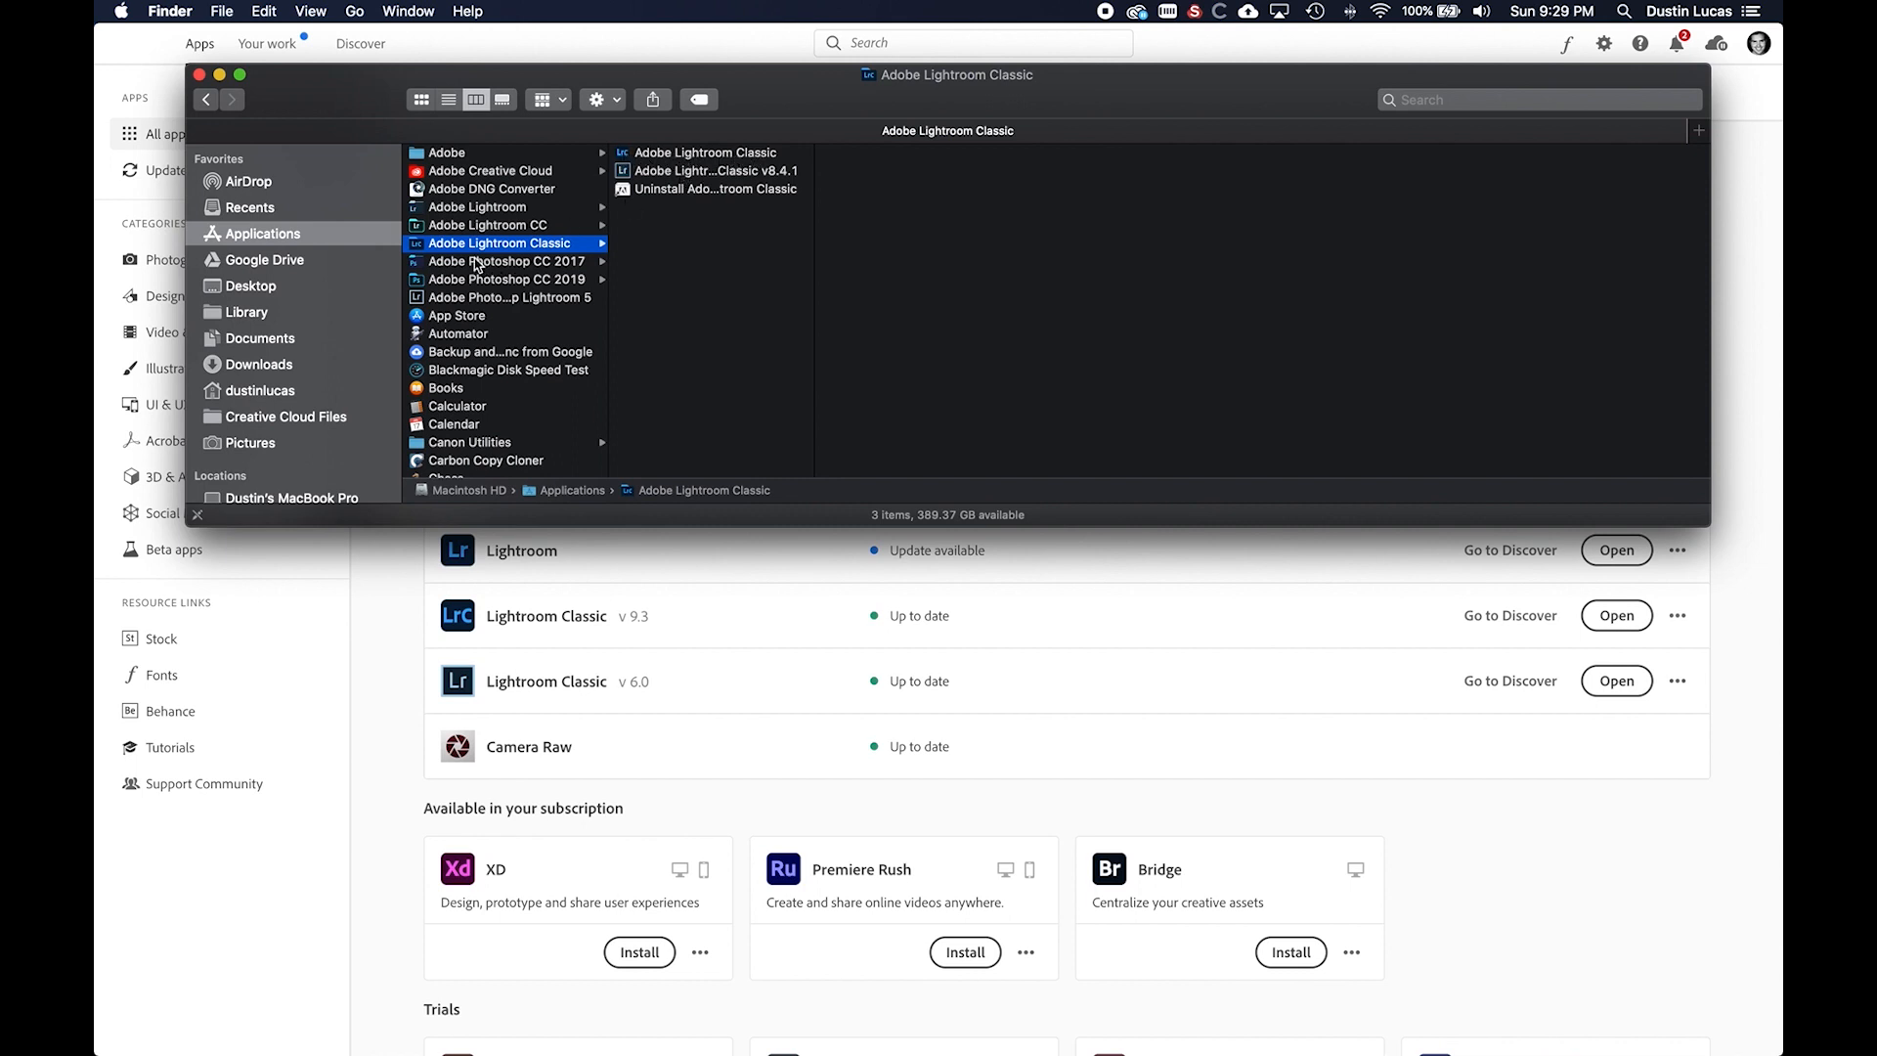
{"action": "left_click", "coordinate": [715, 154]}
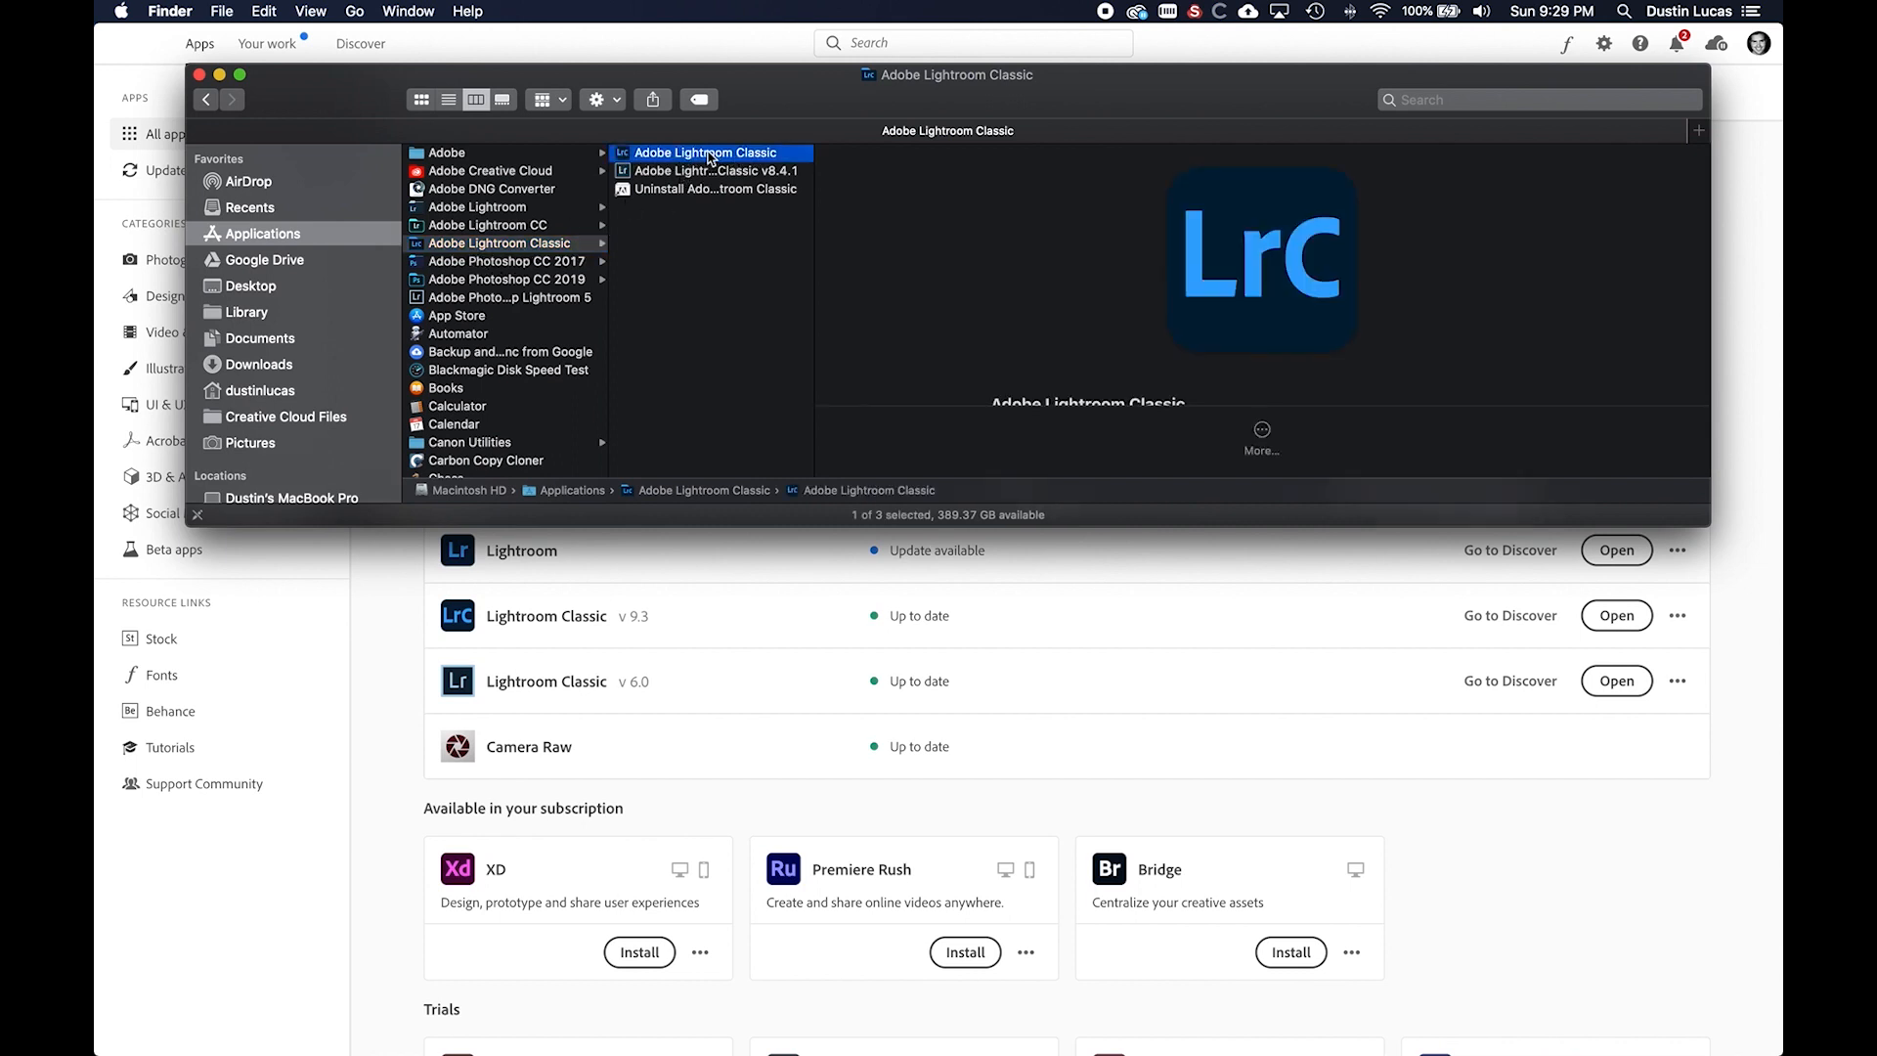
{"action": "scroll", "coordinate": [914, 230], "scroll_direction": "down", "scroll_amount": 4}
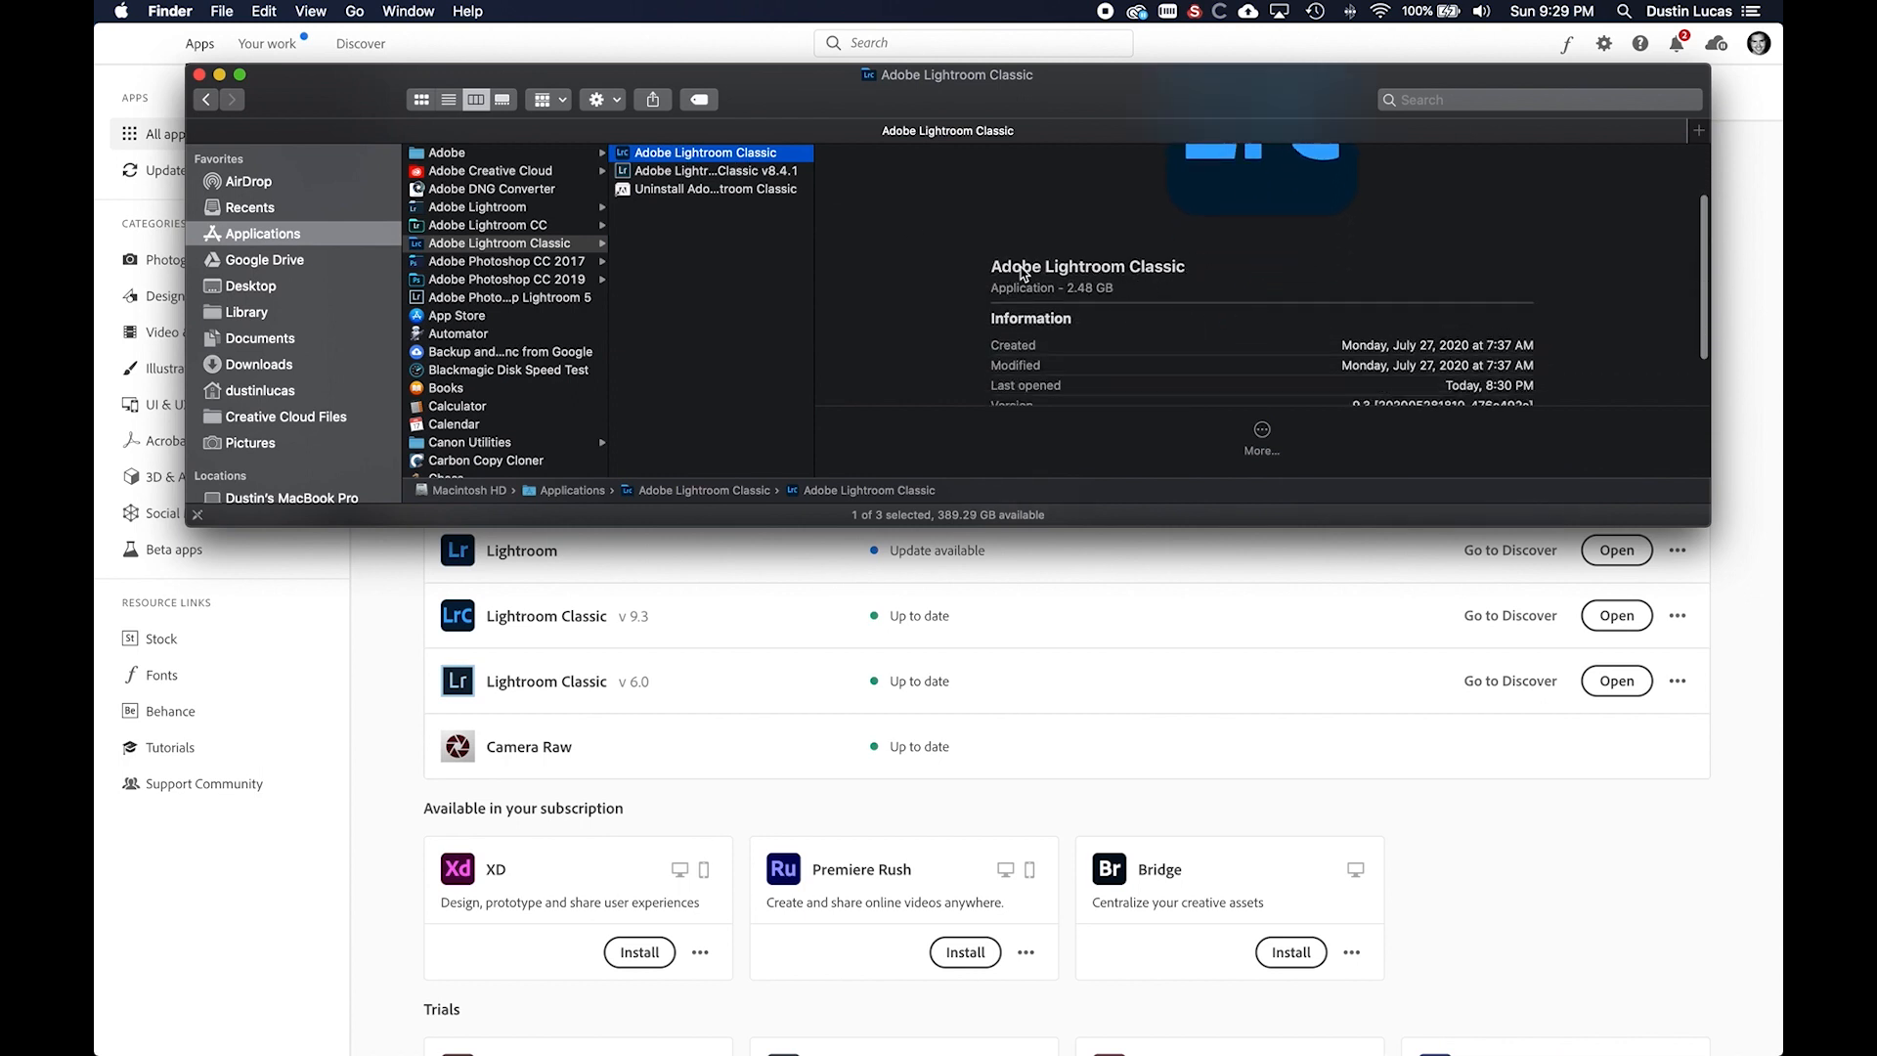
{"action": "scroll", "coordinate": [1178, 299], "scroll_direction": "down", "scroll_amount": 3}
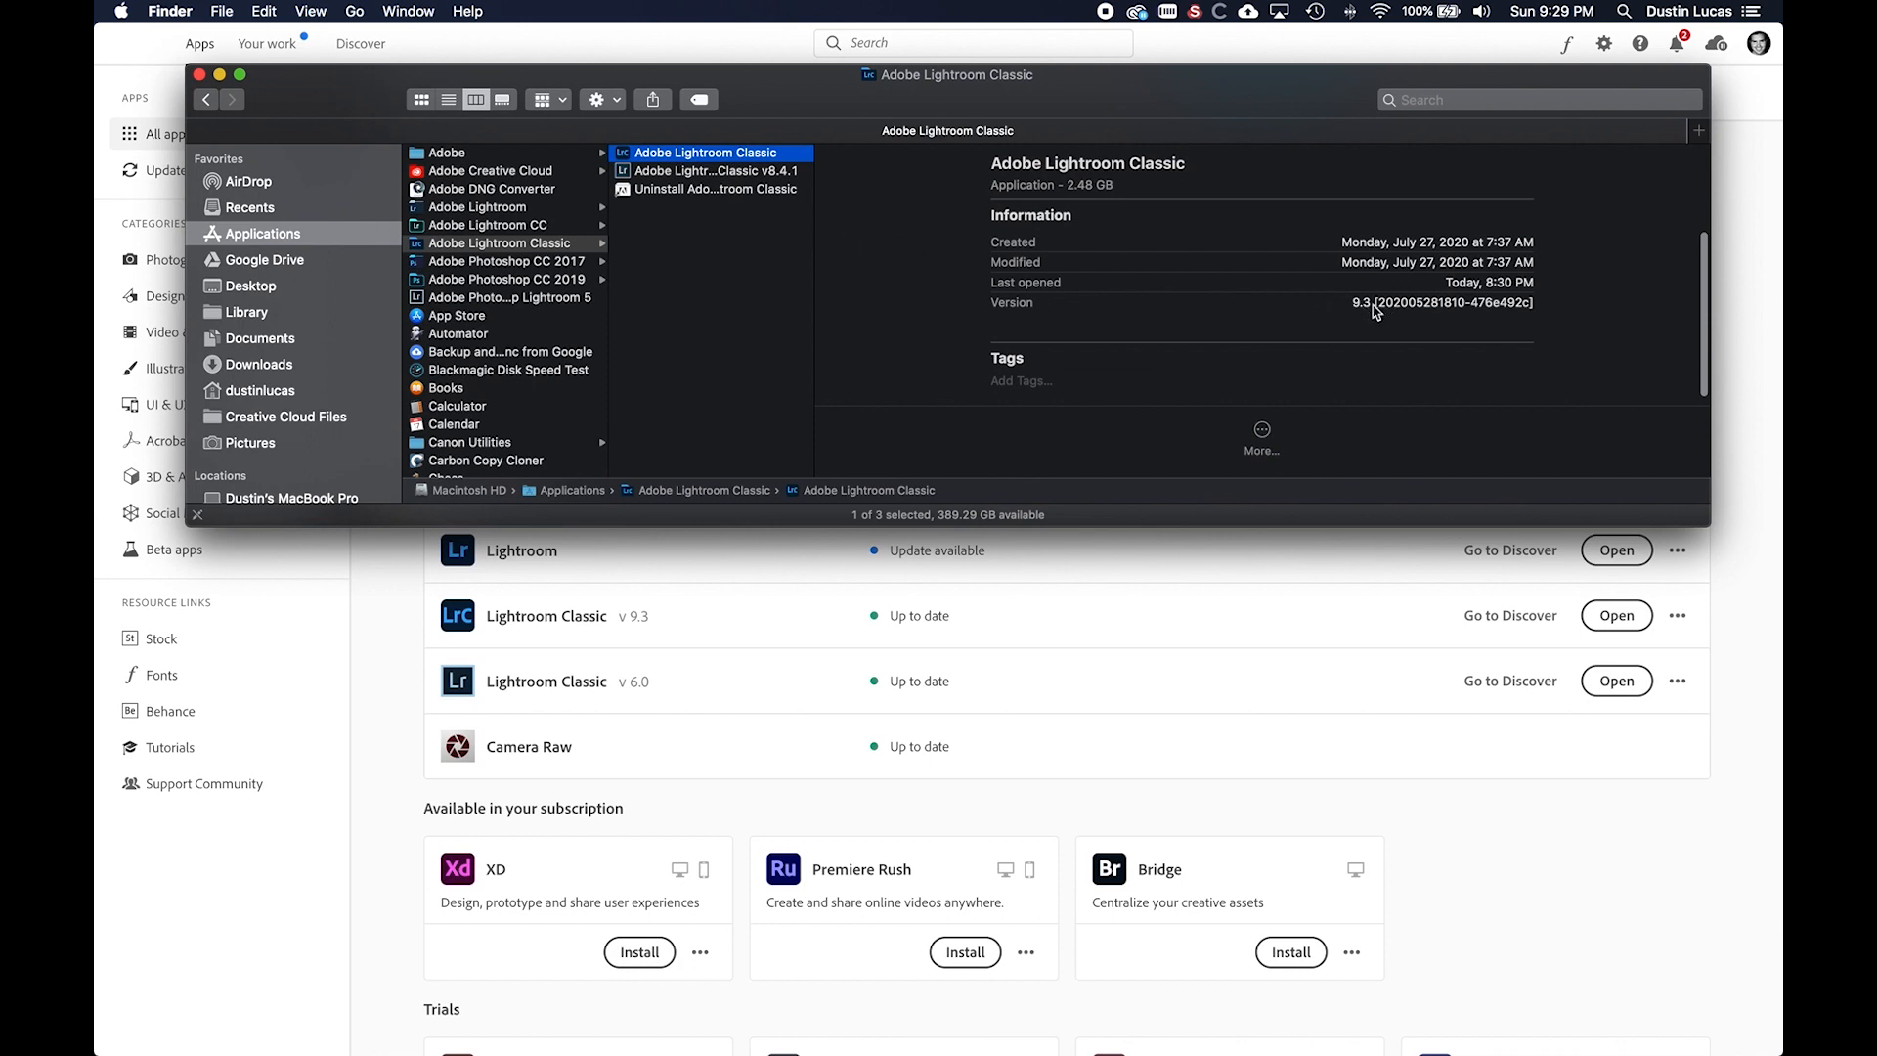
{"action": "left_click", "coordinate": [728, 174]}
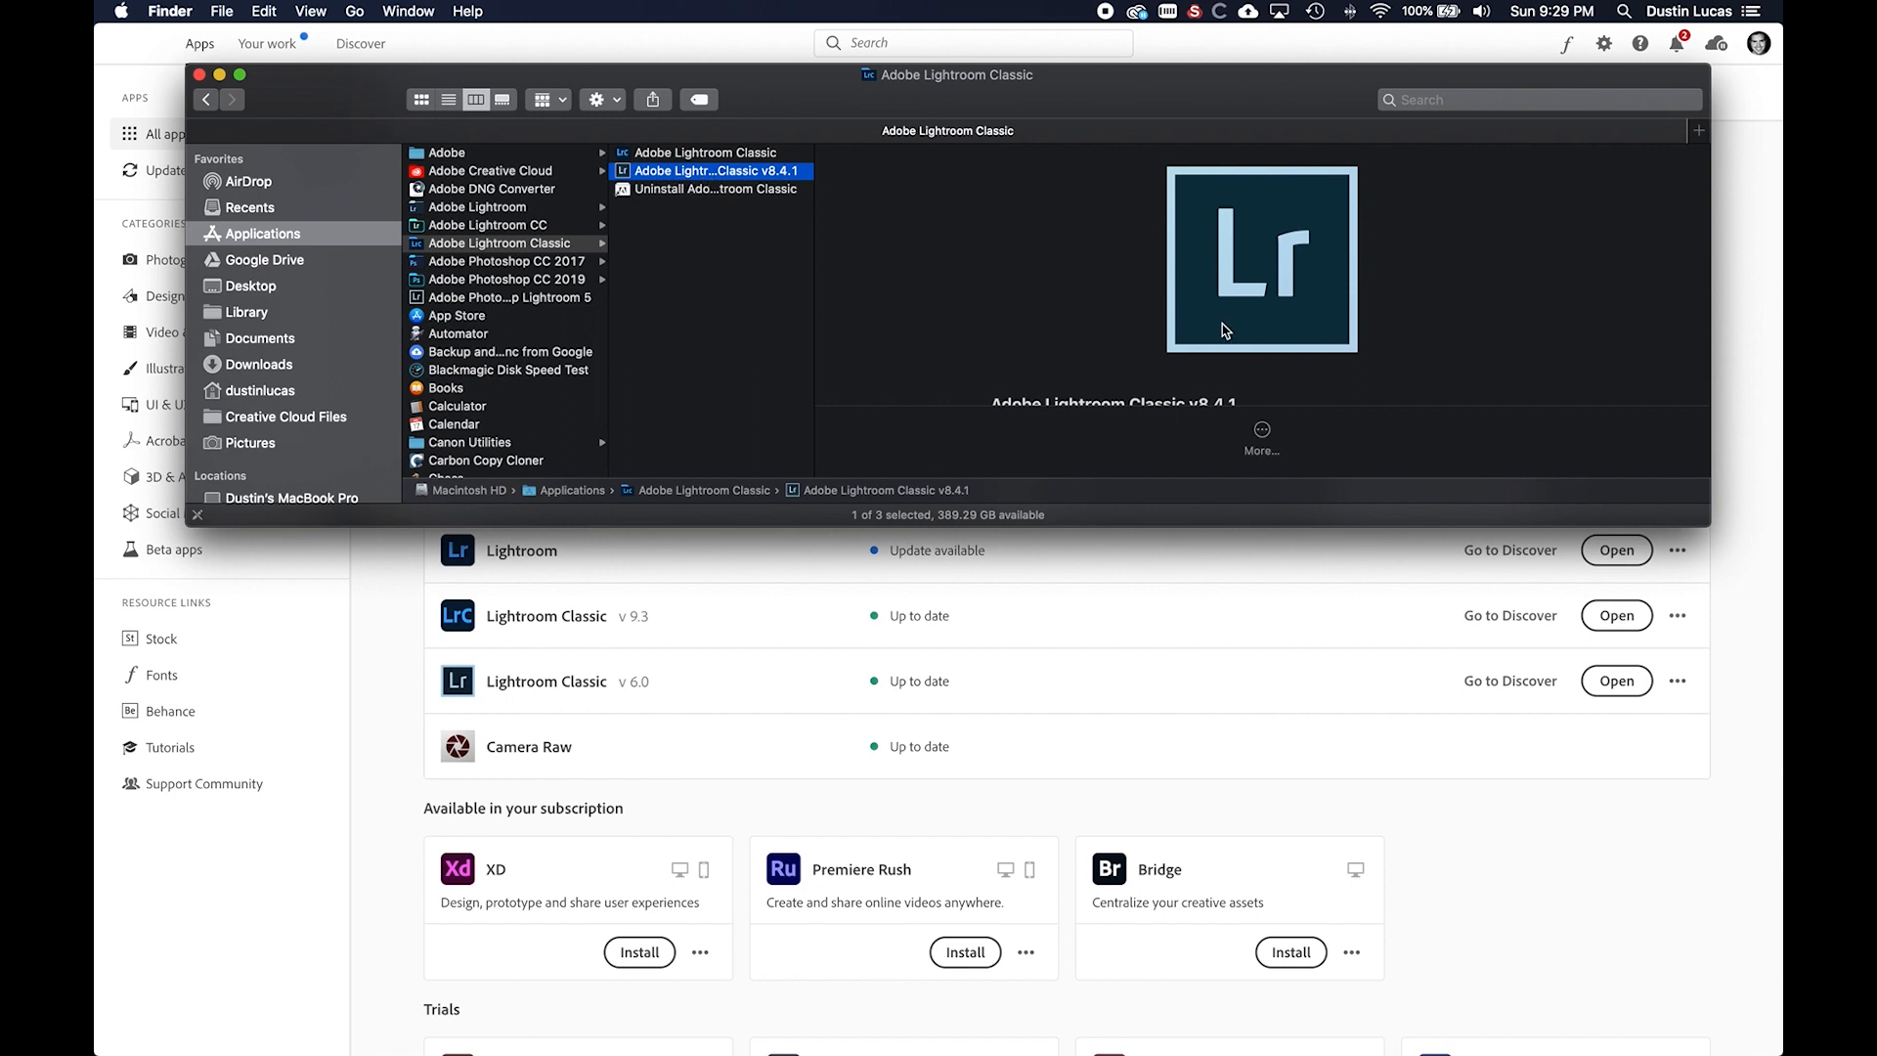
{"action": "scroll", "coordinate": [1063, 303], "scroll_direction": "down", "scroll_amount": 1}
{"action": "scroll", "coordinate": [1062, 302], "scroll_direction": "down", "scroll_amount": 3}
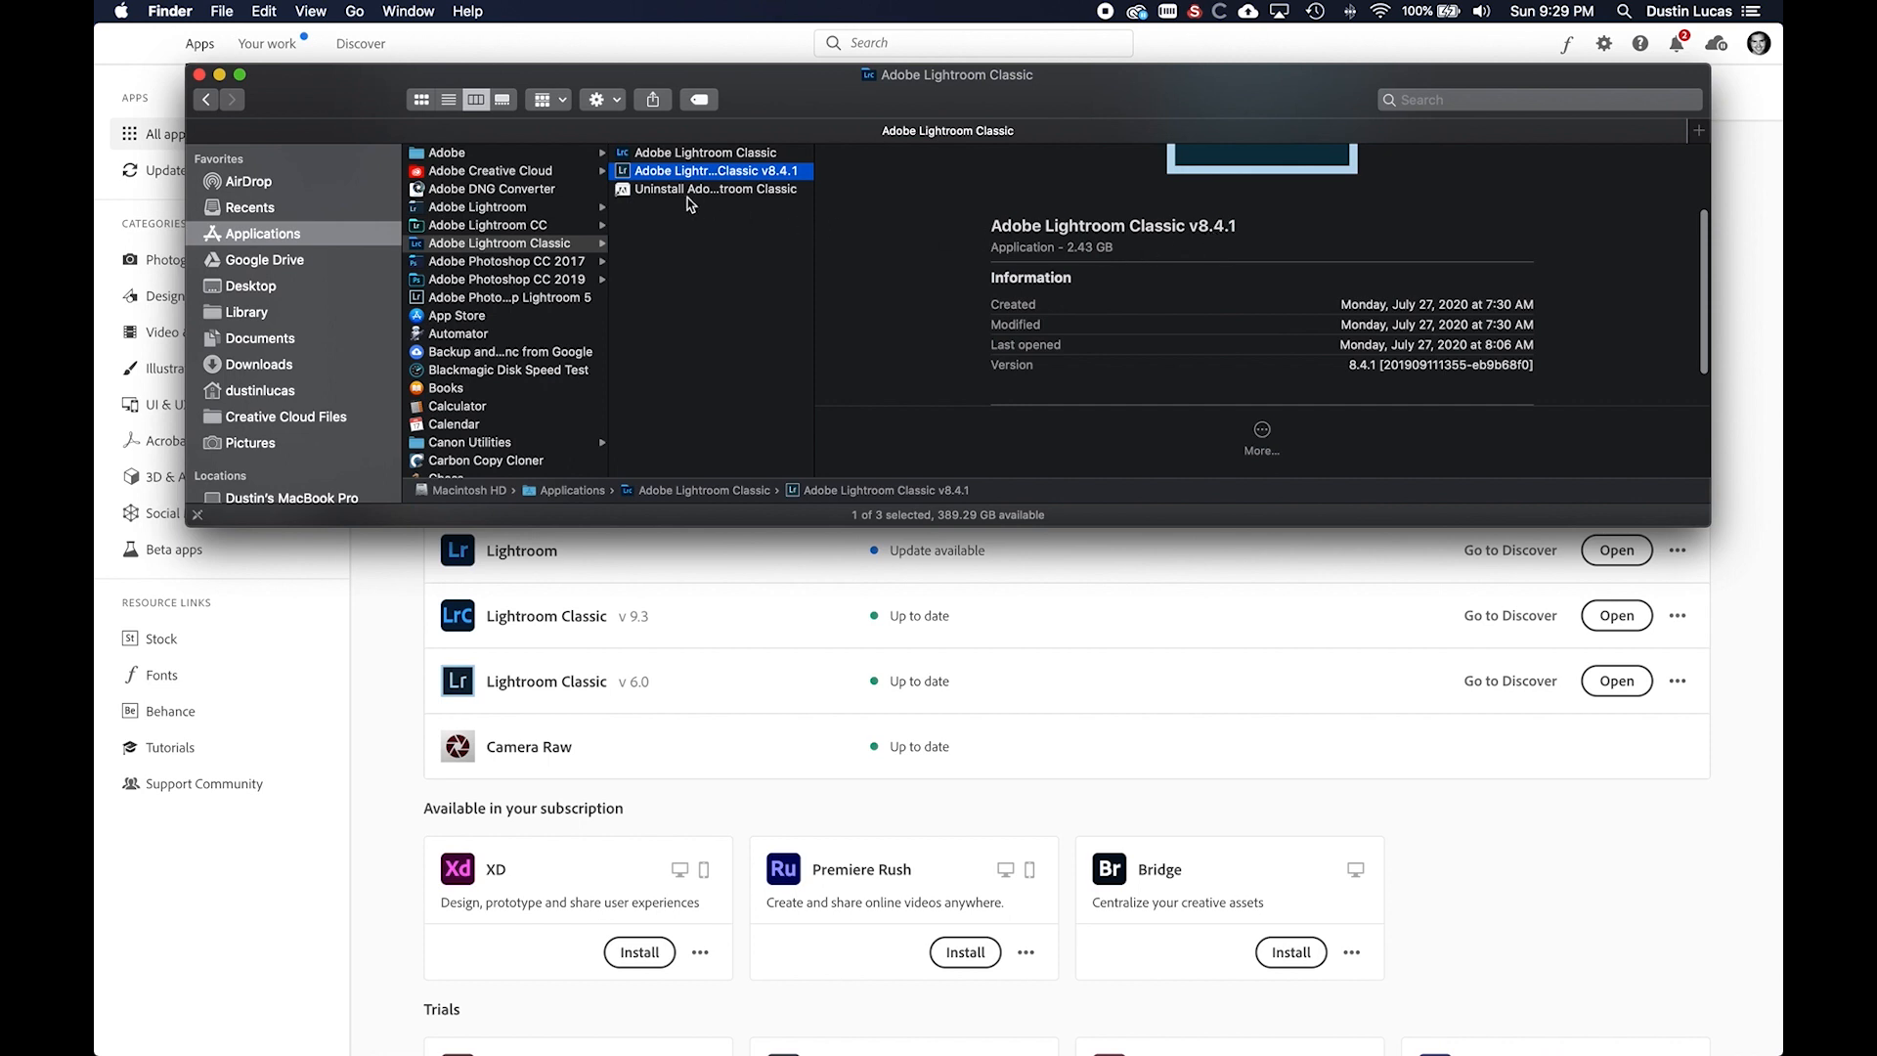
- Rename the newer Adobe Lightroom Classic app as "Adobe Lightroom Classic V9.3"
{"action": "left_click", "coordinate": [722, 153]}
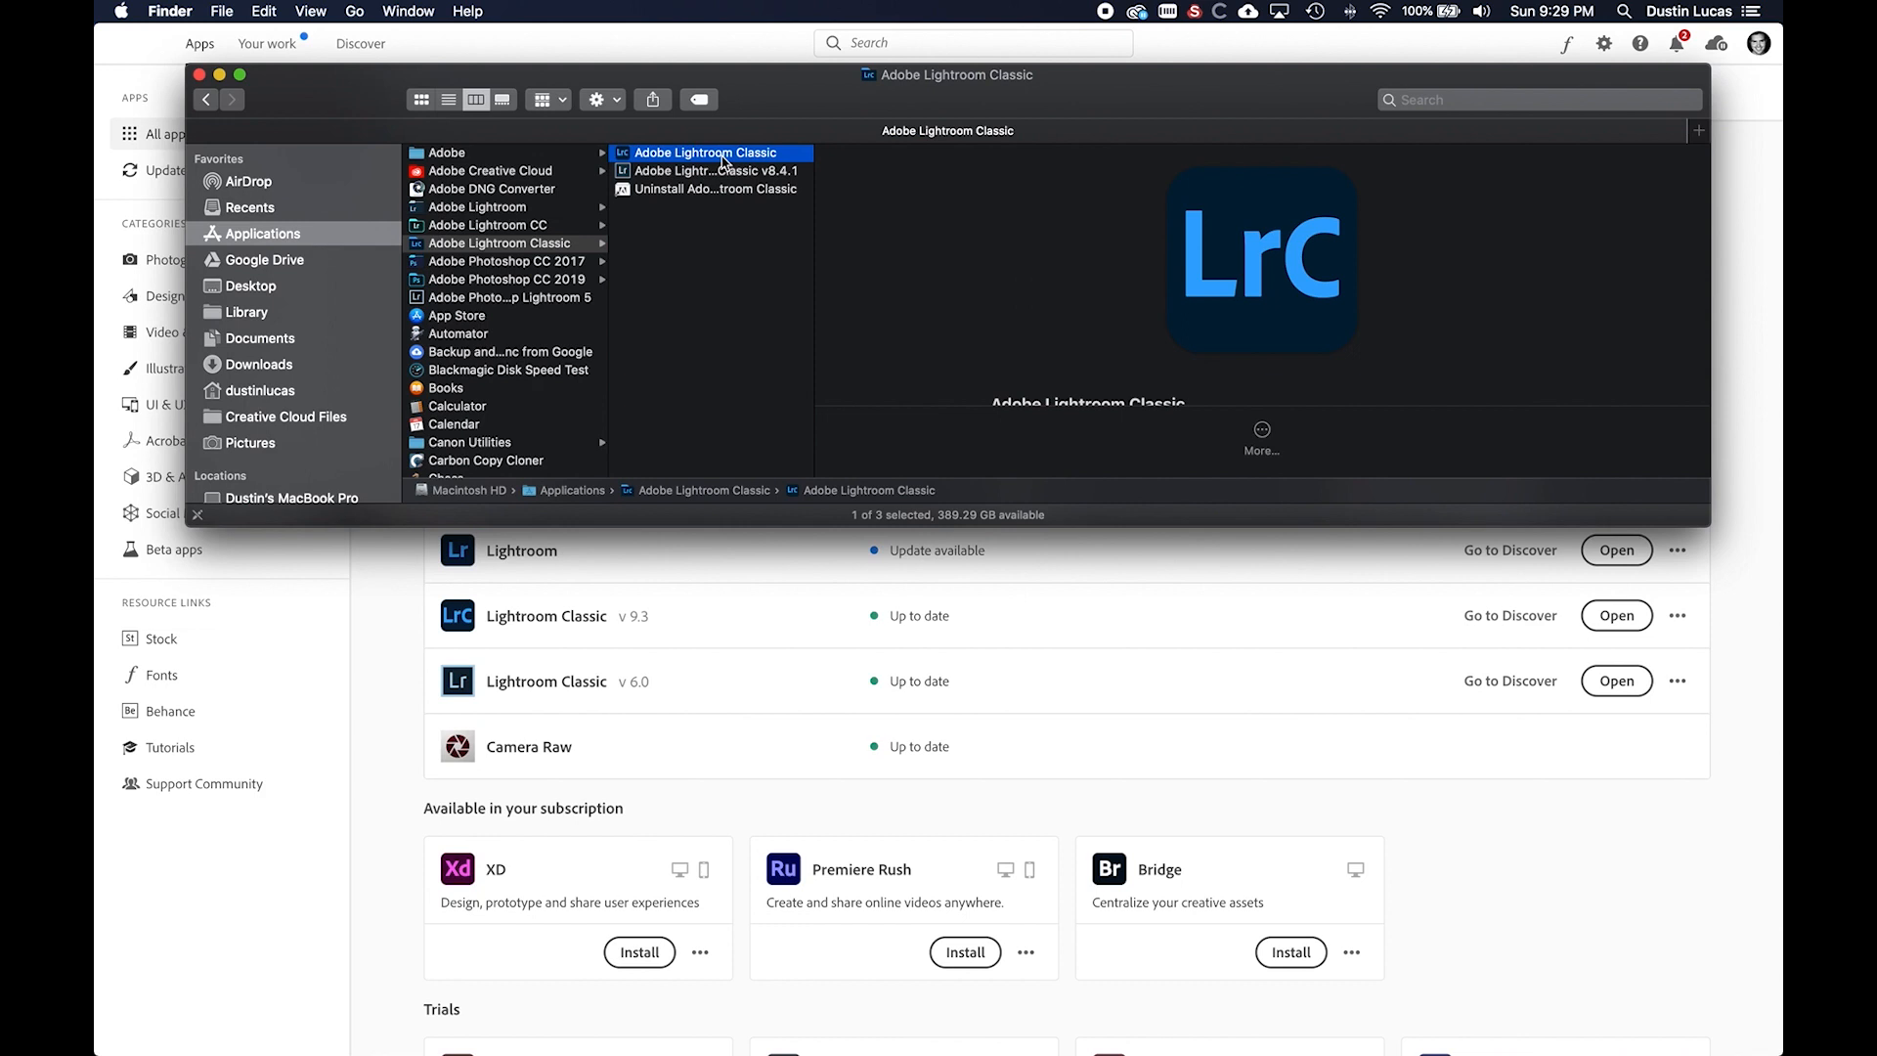
{"action": "right_click", "coordinate": [702, 157]}
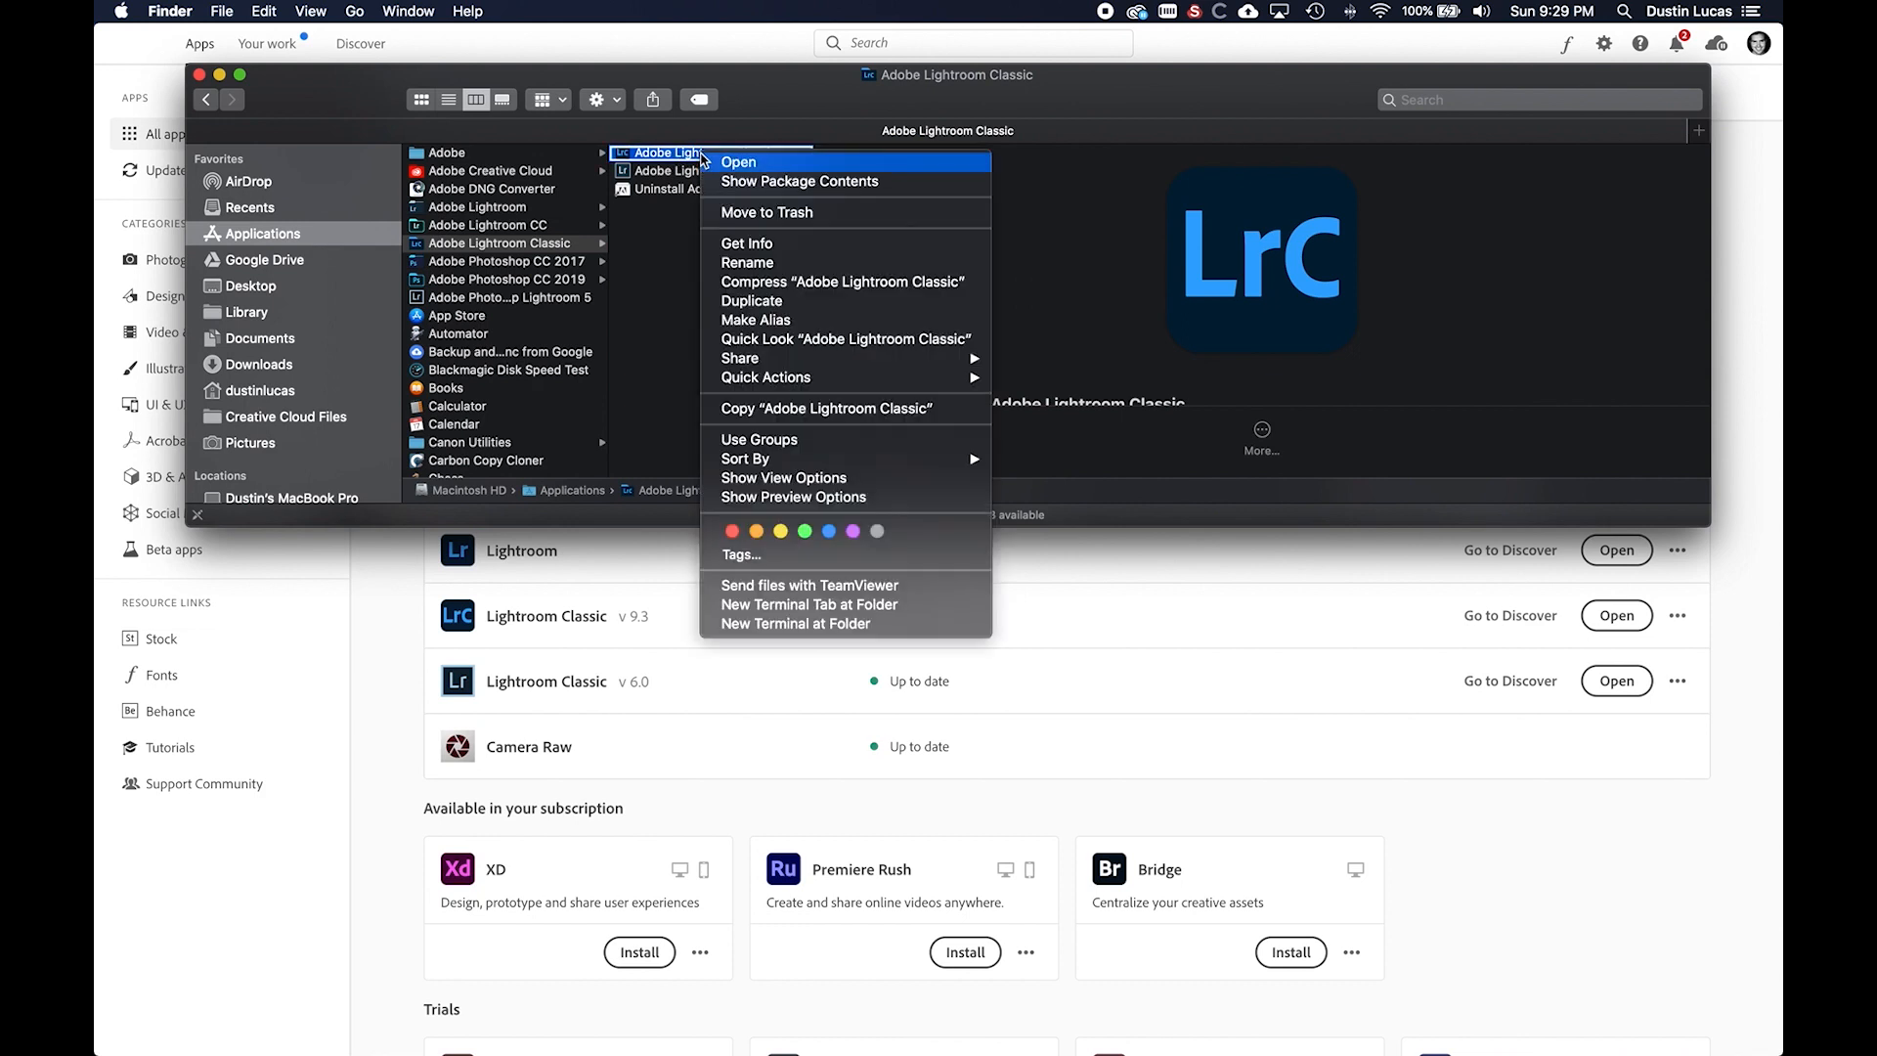
{"action": "left_click", "coordinate": [777, 262]}
{"action": "key", "text": "Right"}
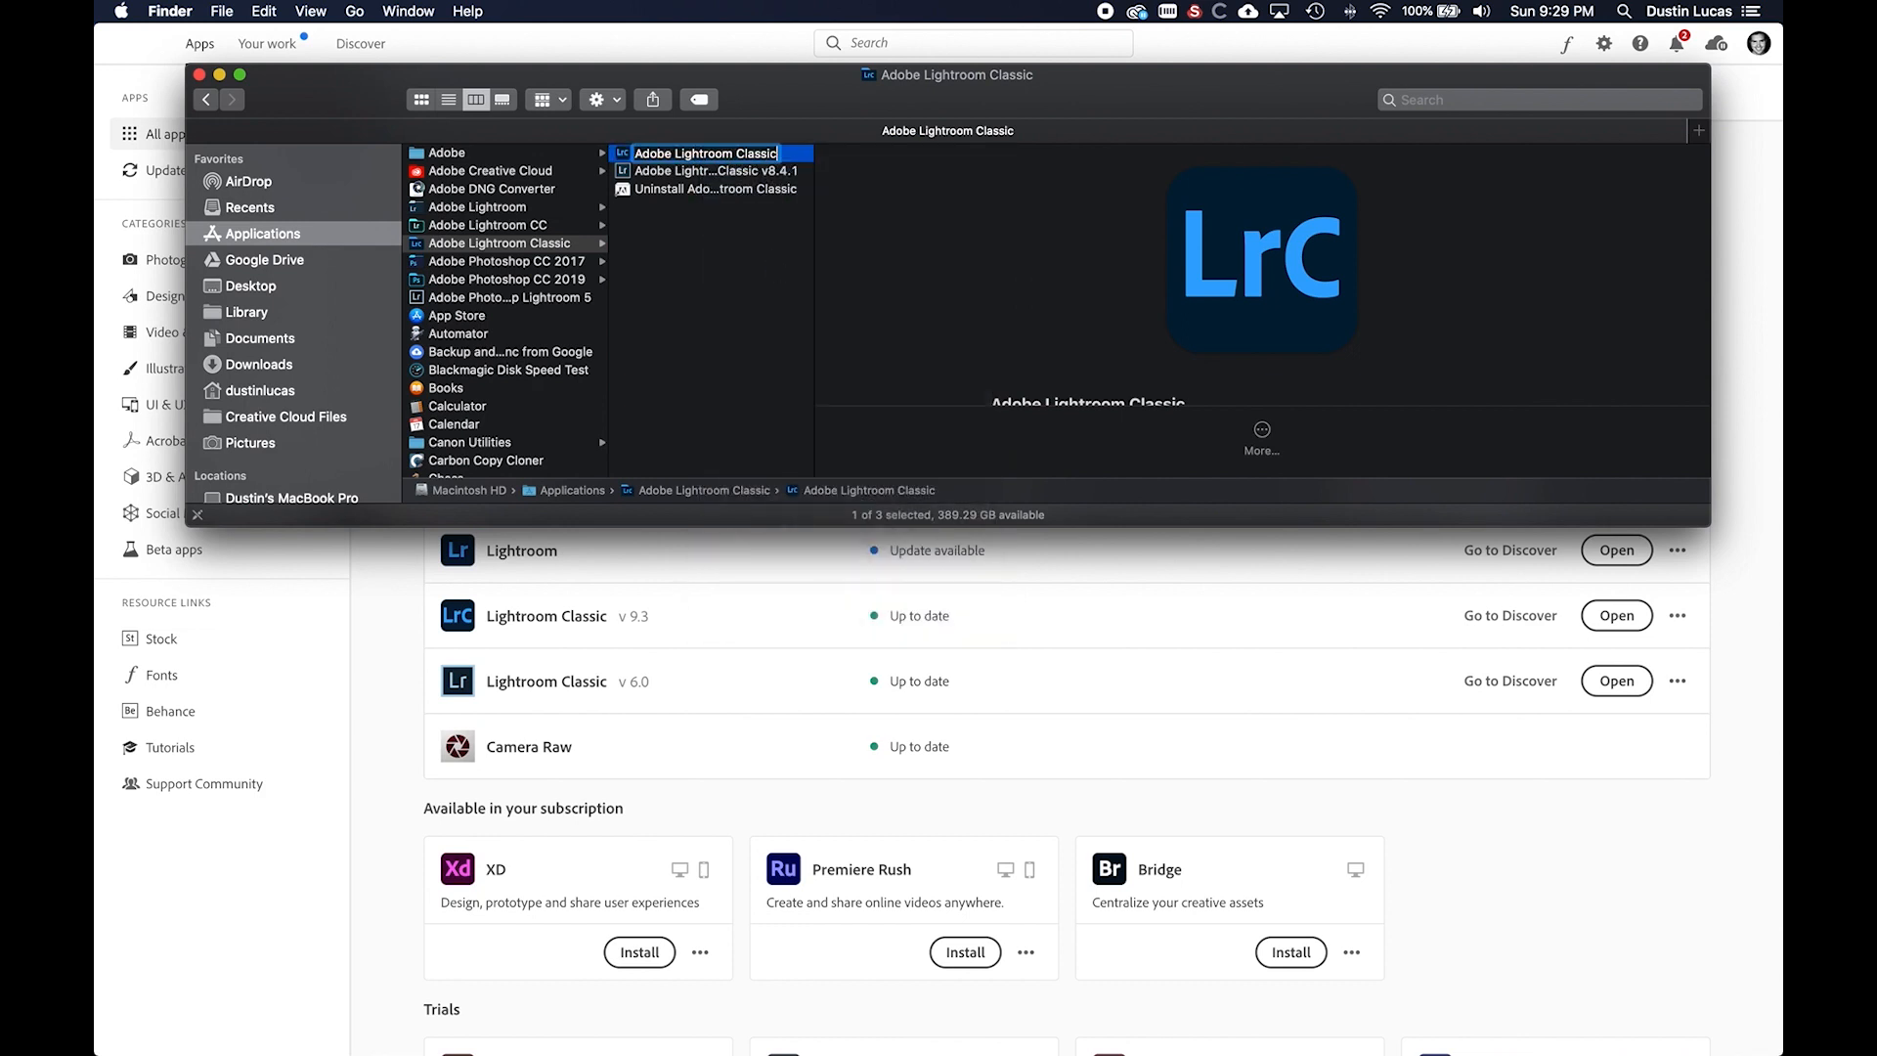
{"action": "type", "text": "V9.3"}
{"action": "key", "text": "Return"}
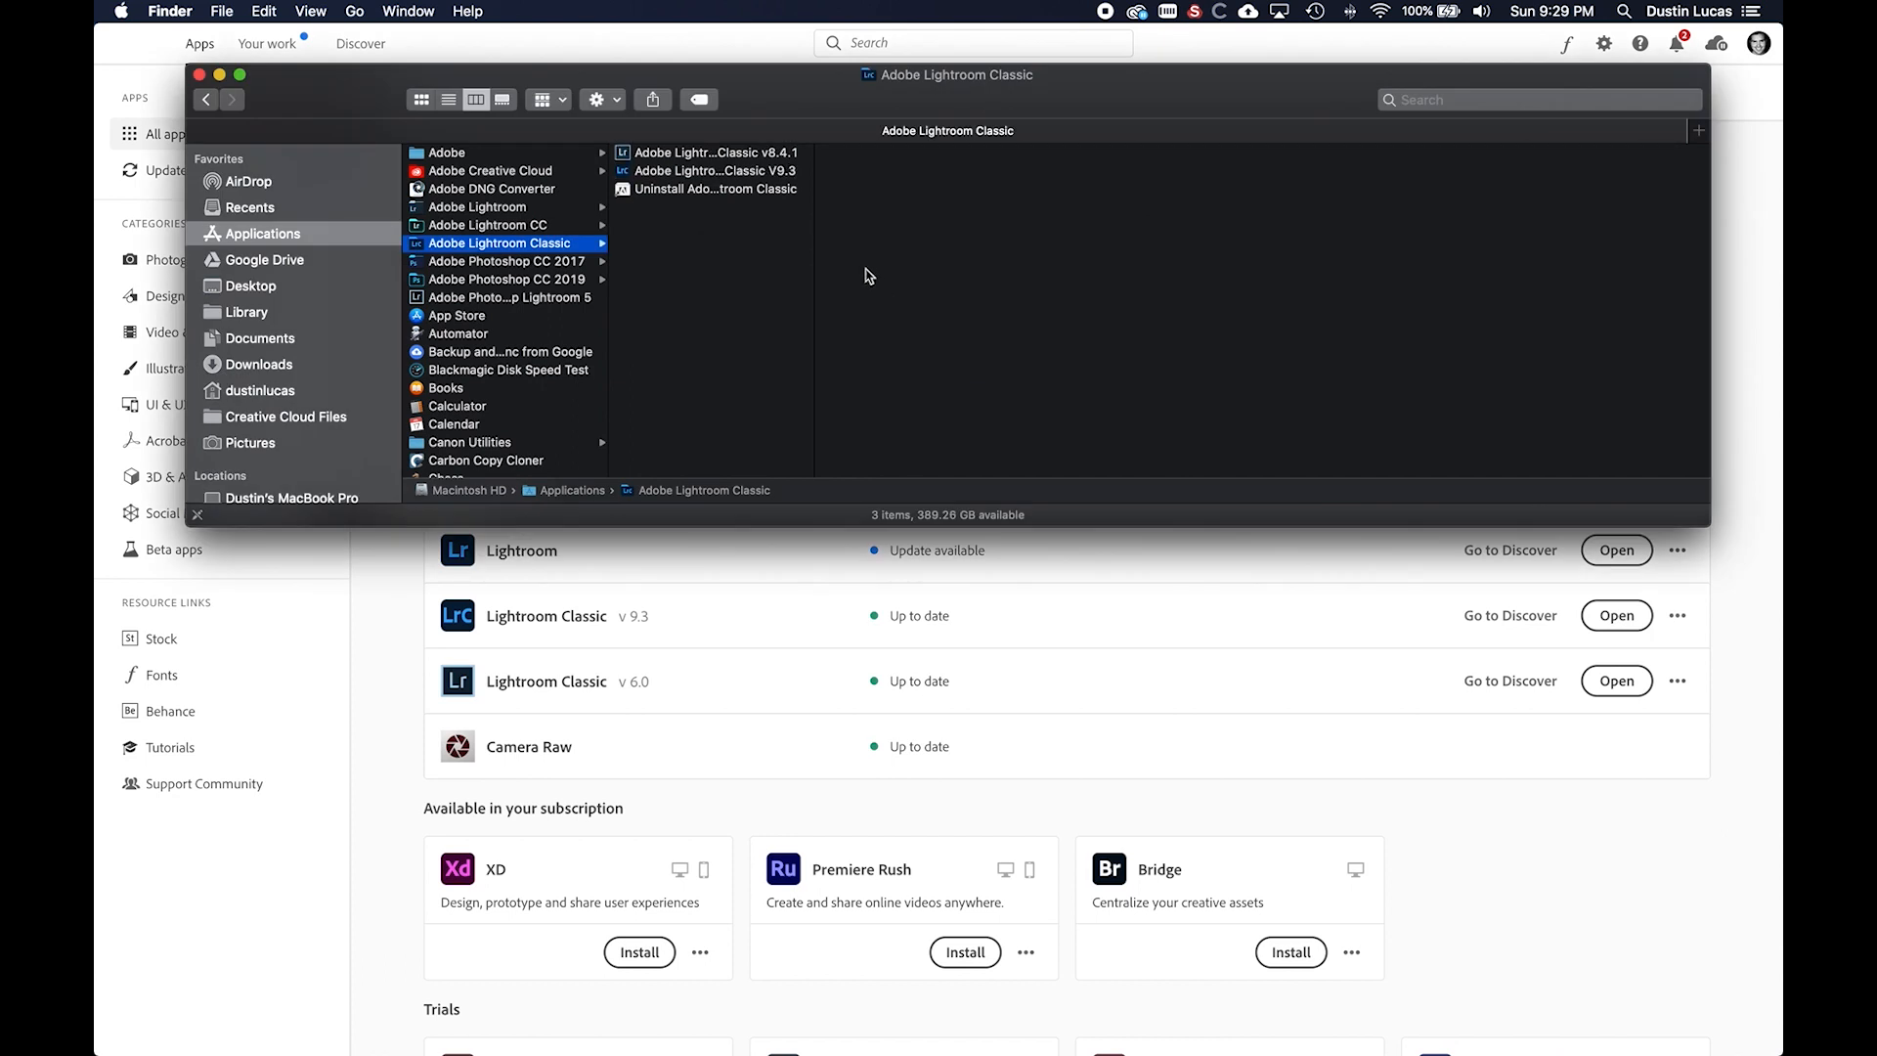
- Compare the v8.4.1 and V9.3 apps in Finder with the installed apps in Creative Cloud, ending back in Finder
{"action": "left_click", "coordinate": [701, 157]}
{"action": "key", "text": "super+Tab"}
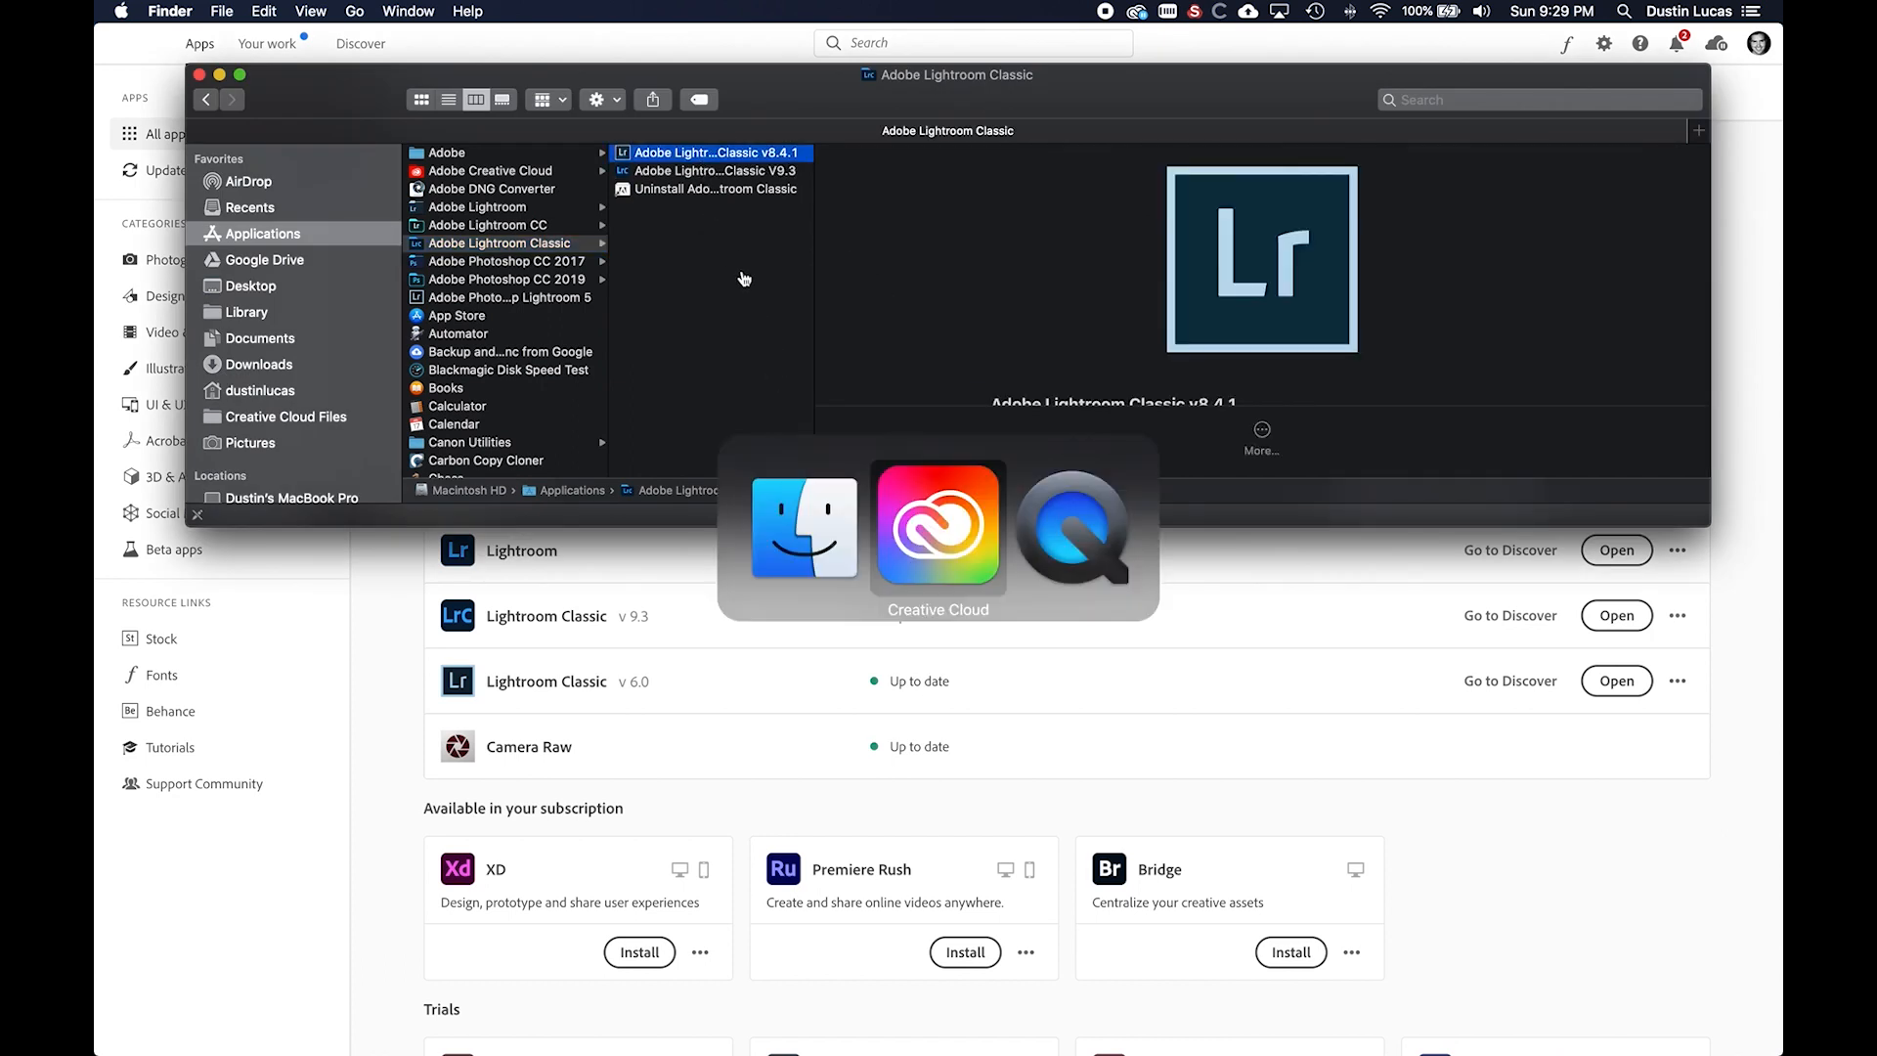
{"action": "left_click", "coordinate": [716, 172]}
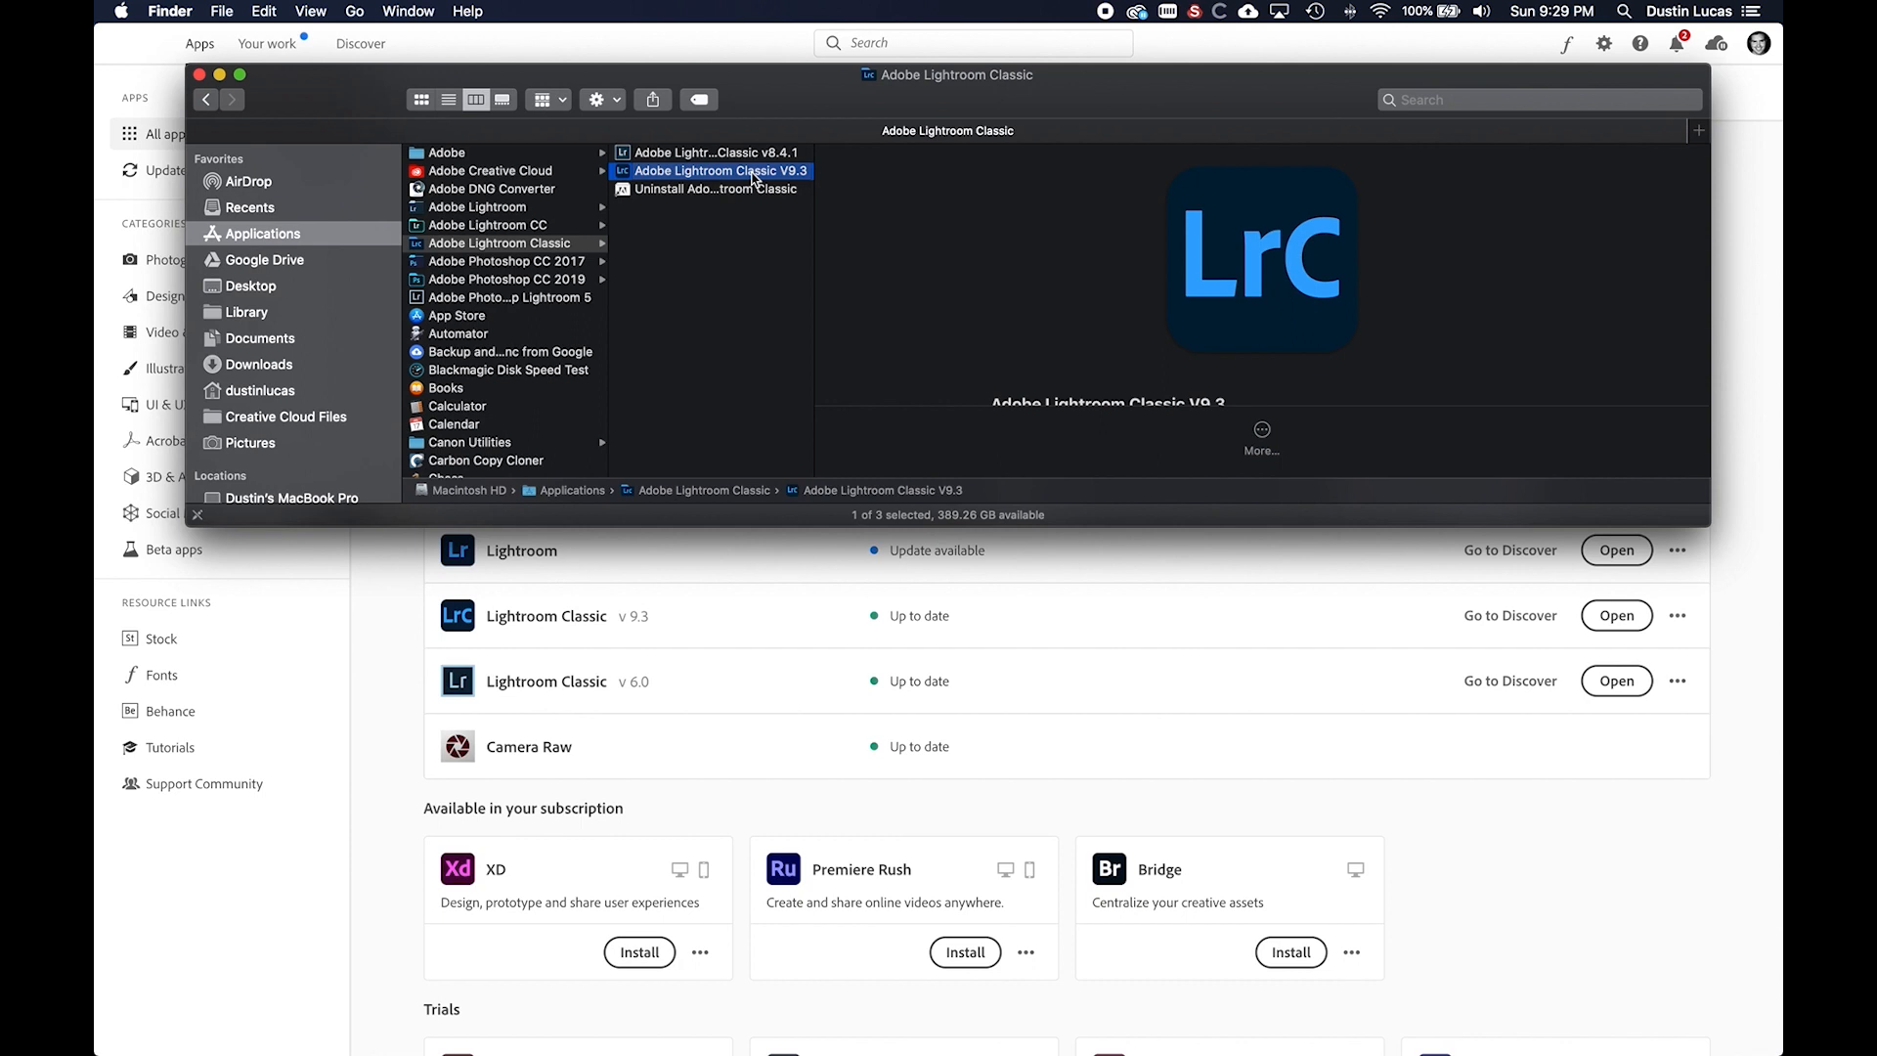
{"action": "left_click", "coordinate": [1138, 12]}
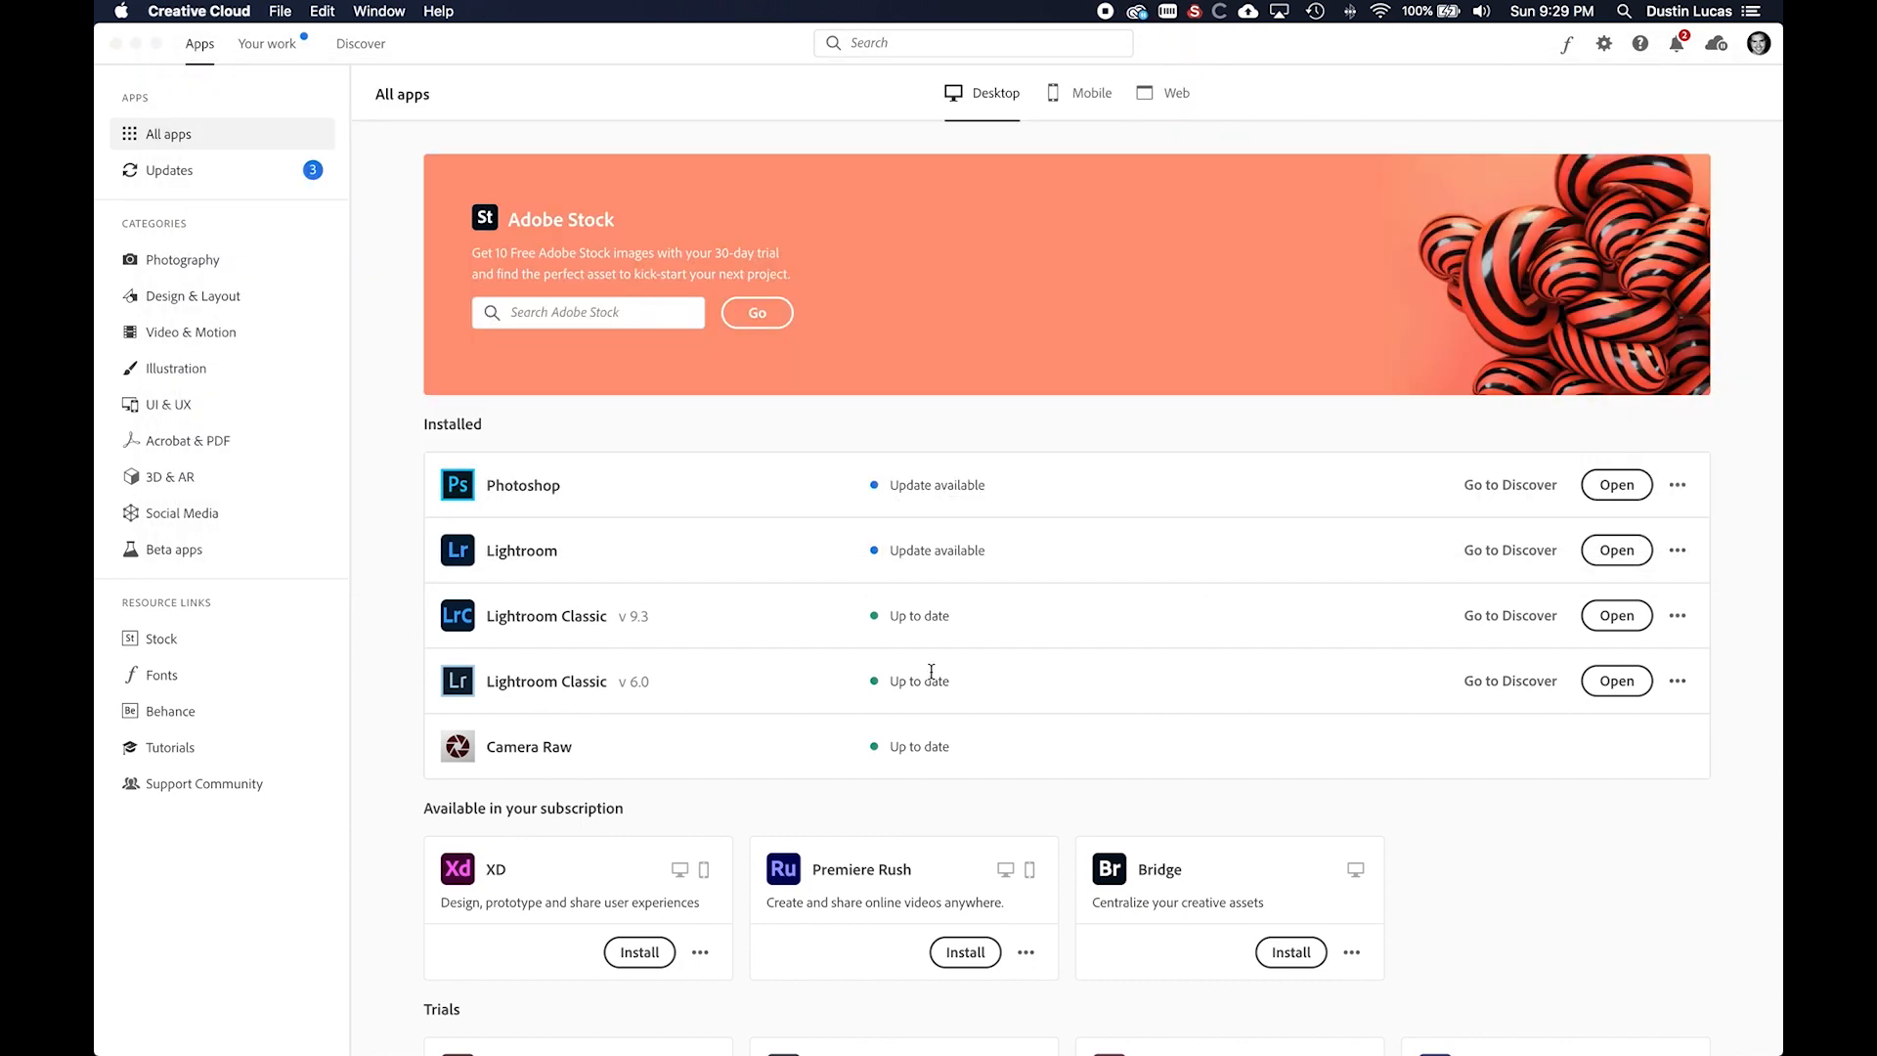
{"action": "key", "text": "super+Tab"}
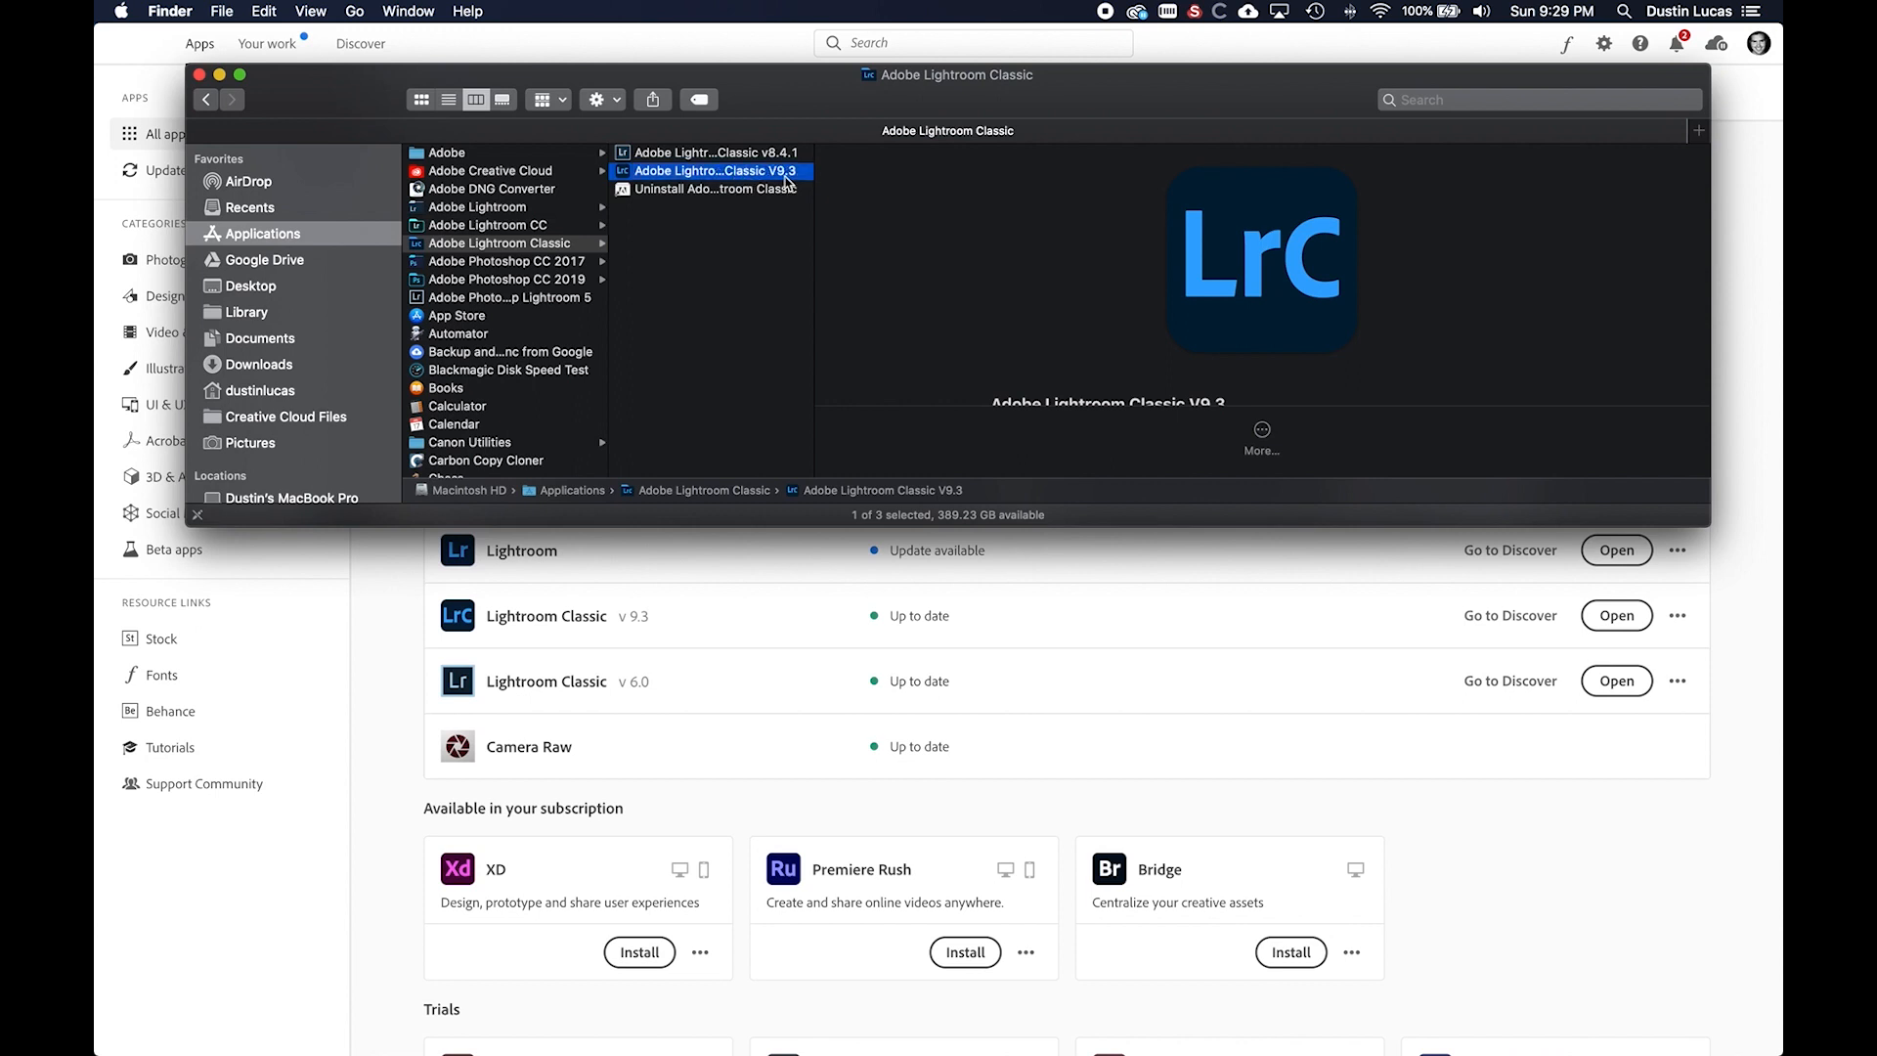
{"action": "left_click", "coordinate": [1140, 11]}
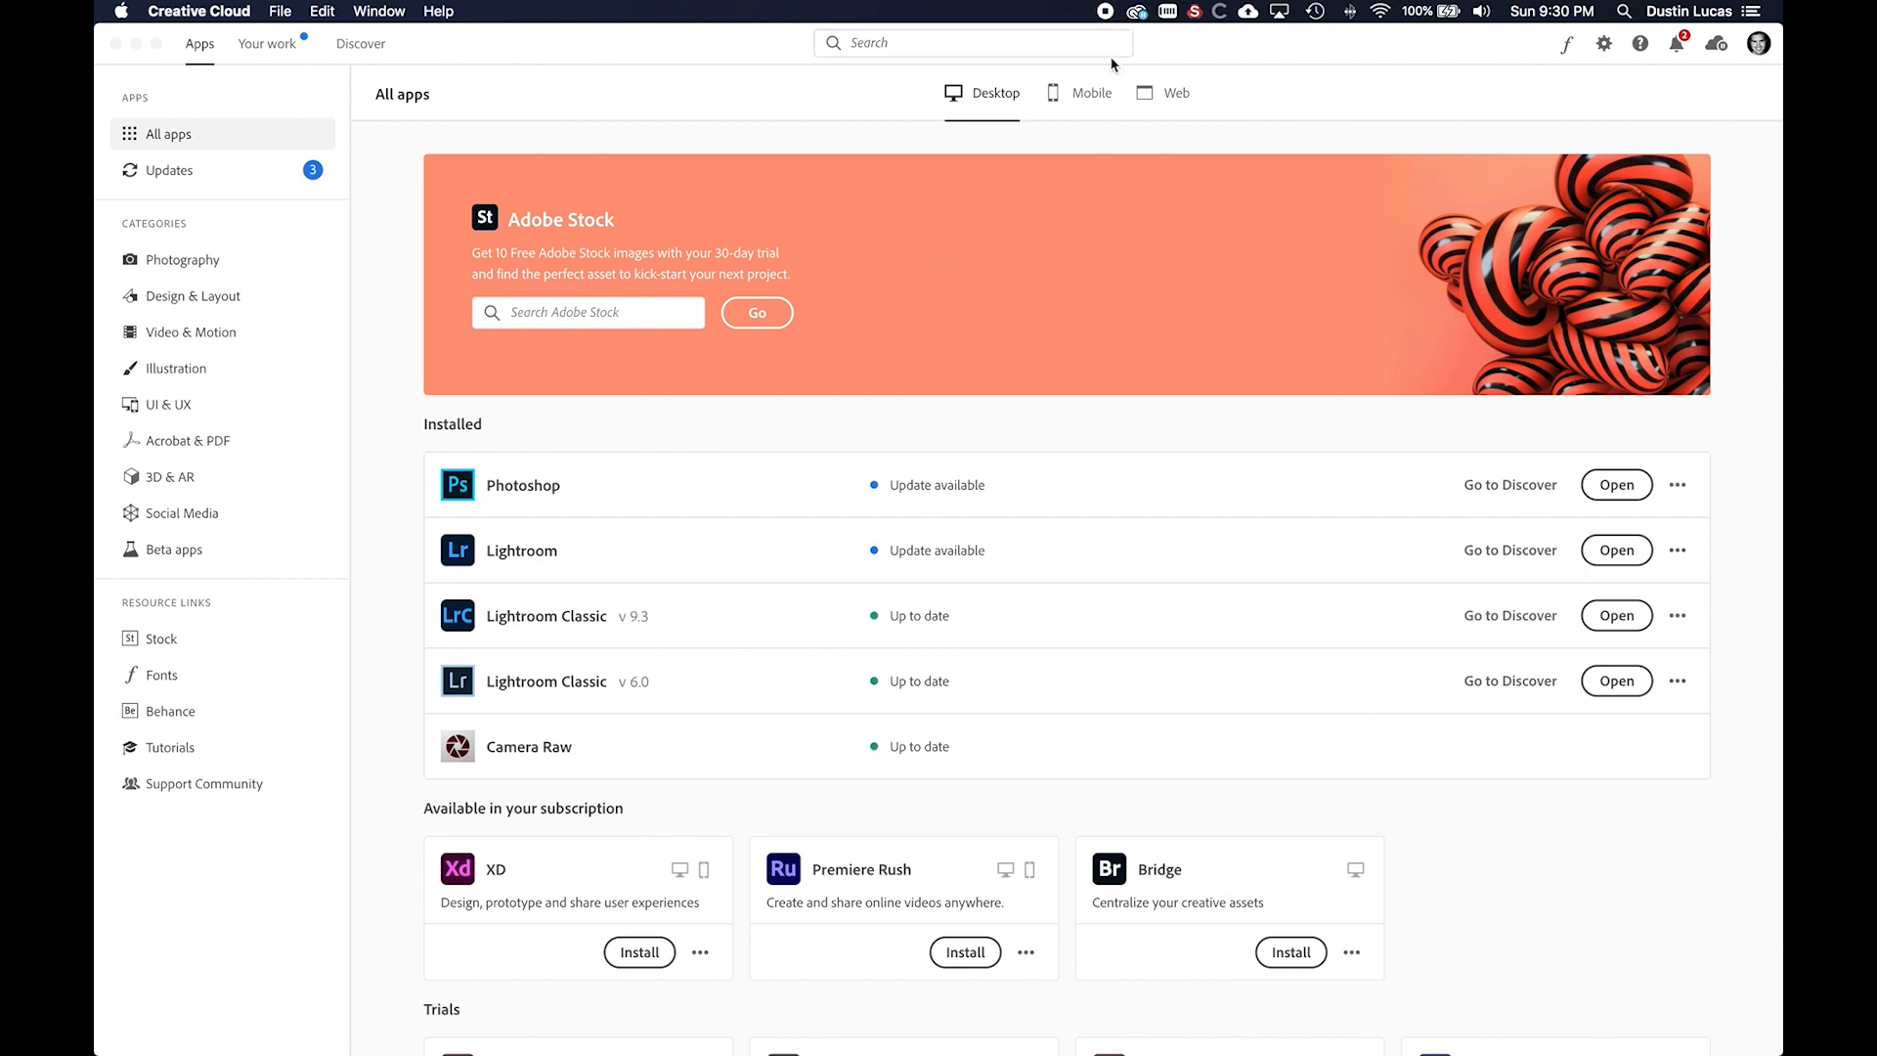
{"action": "key", "text": "super+Tab"}
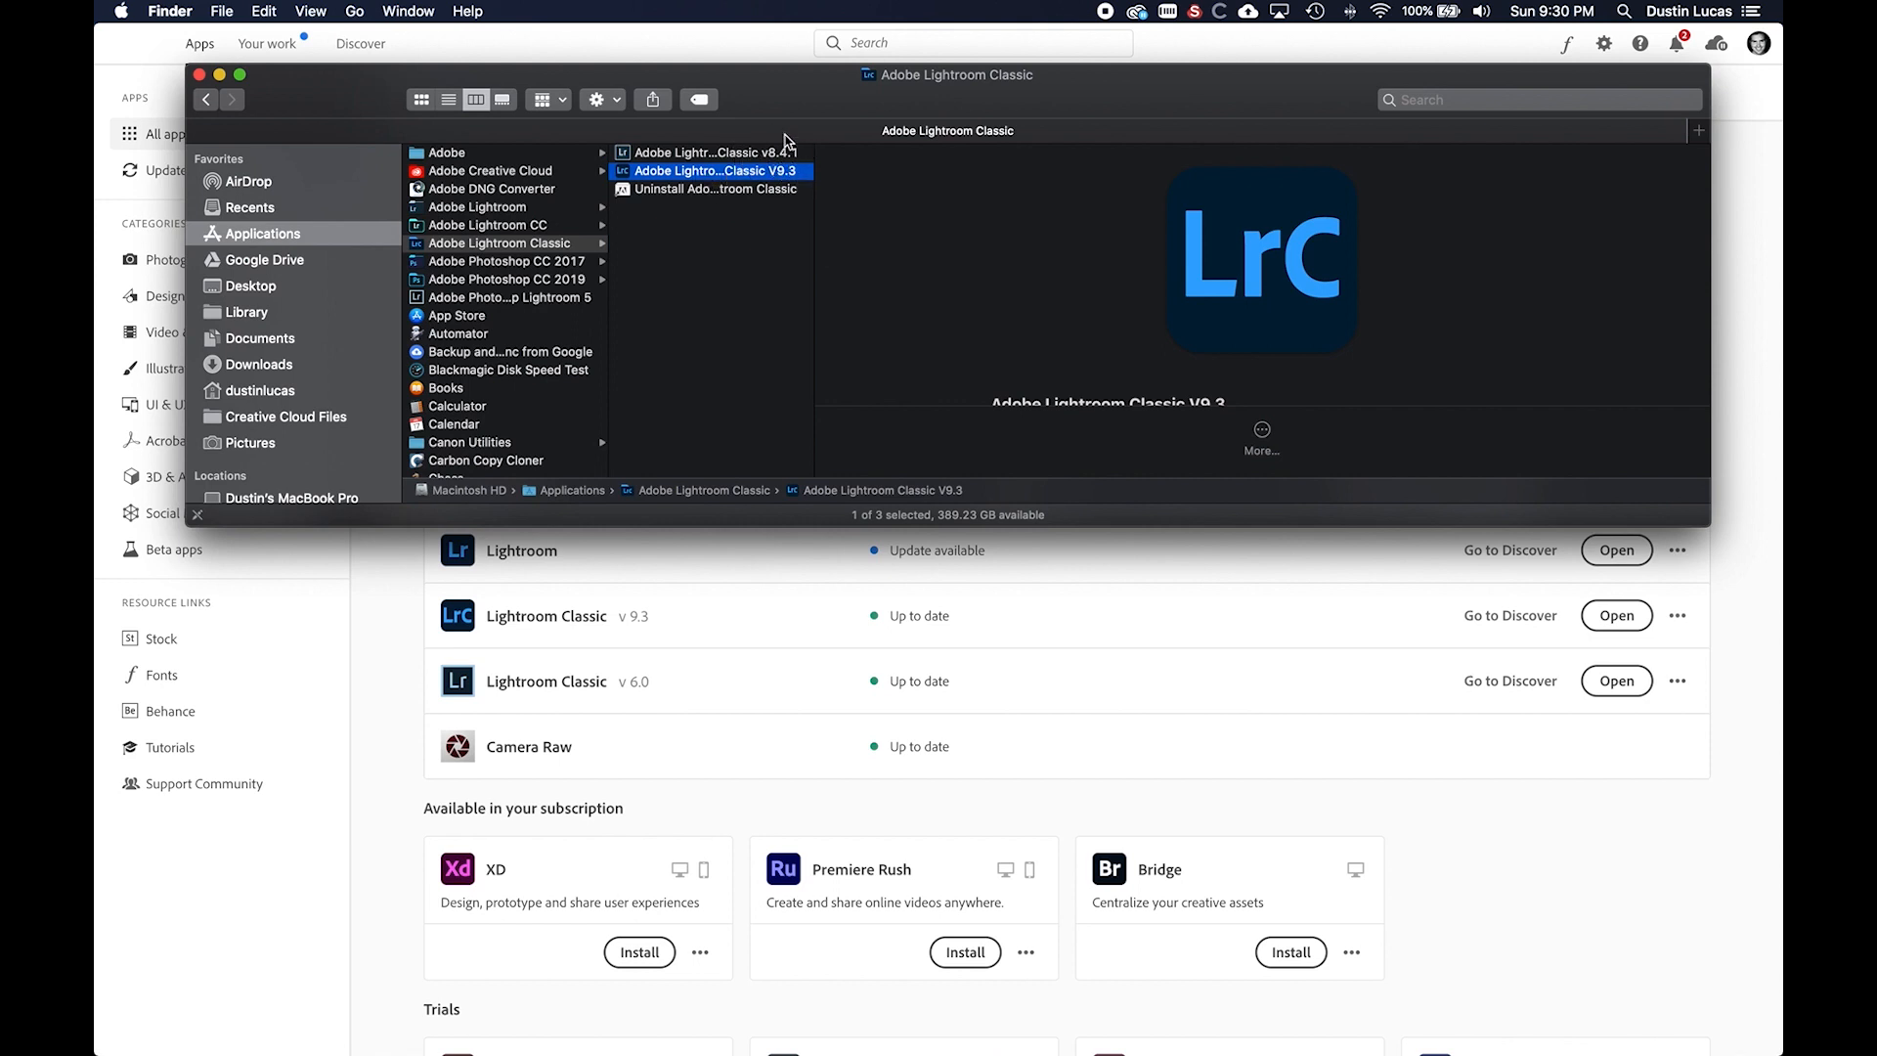
- Duplicate the Adobe Lightroom Classic V9.3 app in its folder and launch the copy
{"action": "left_click", "coordinate": [738, 156]}
{"action": "left_click", "coordinate": [746, 176]}
{"action": "right_click", "coordinate": [746, 177]}
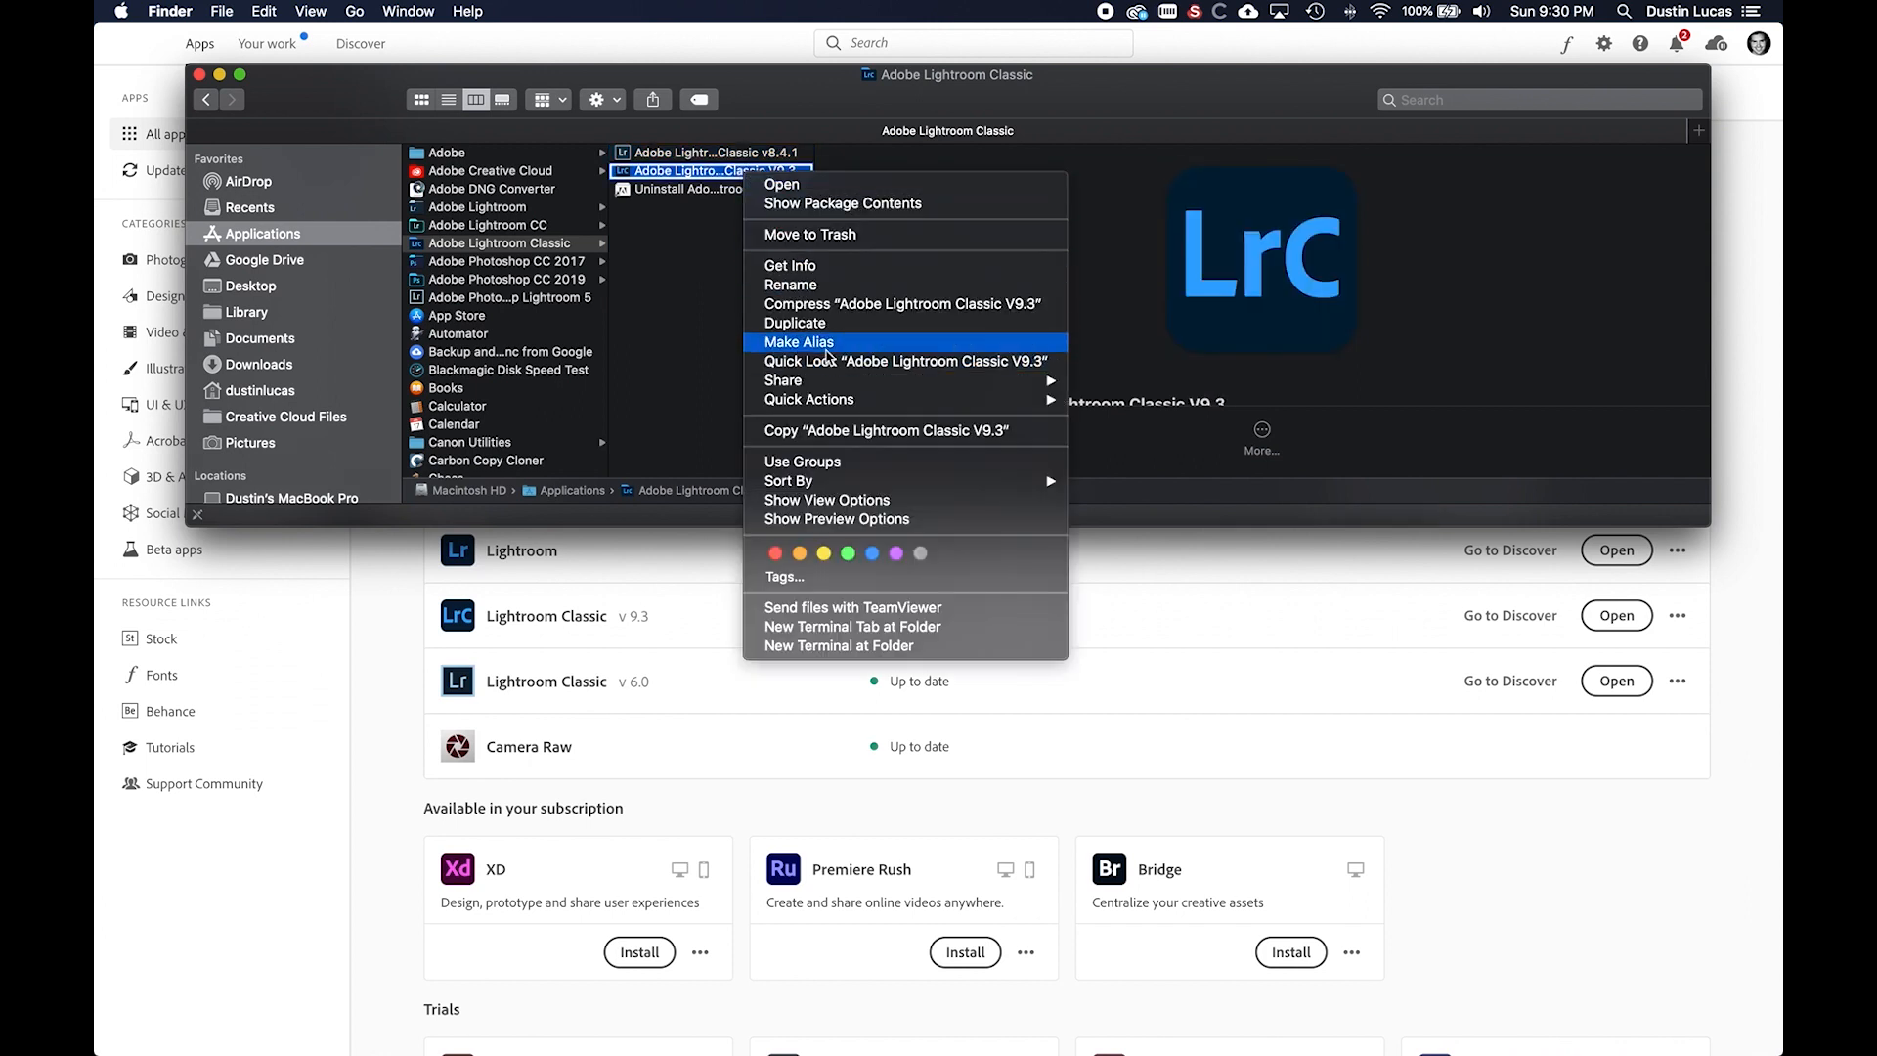
{"action": "left_click", "coordinate": [735, 292]}
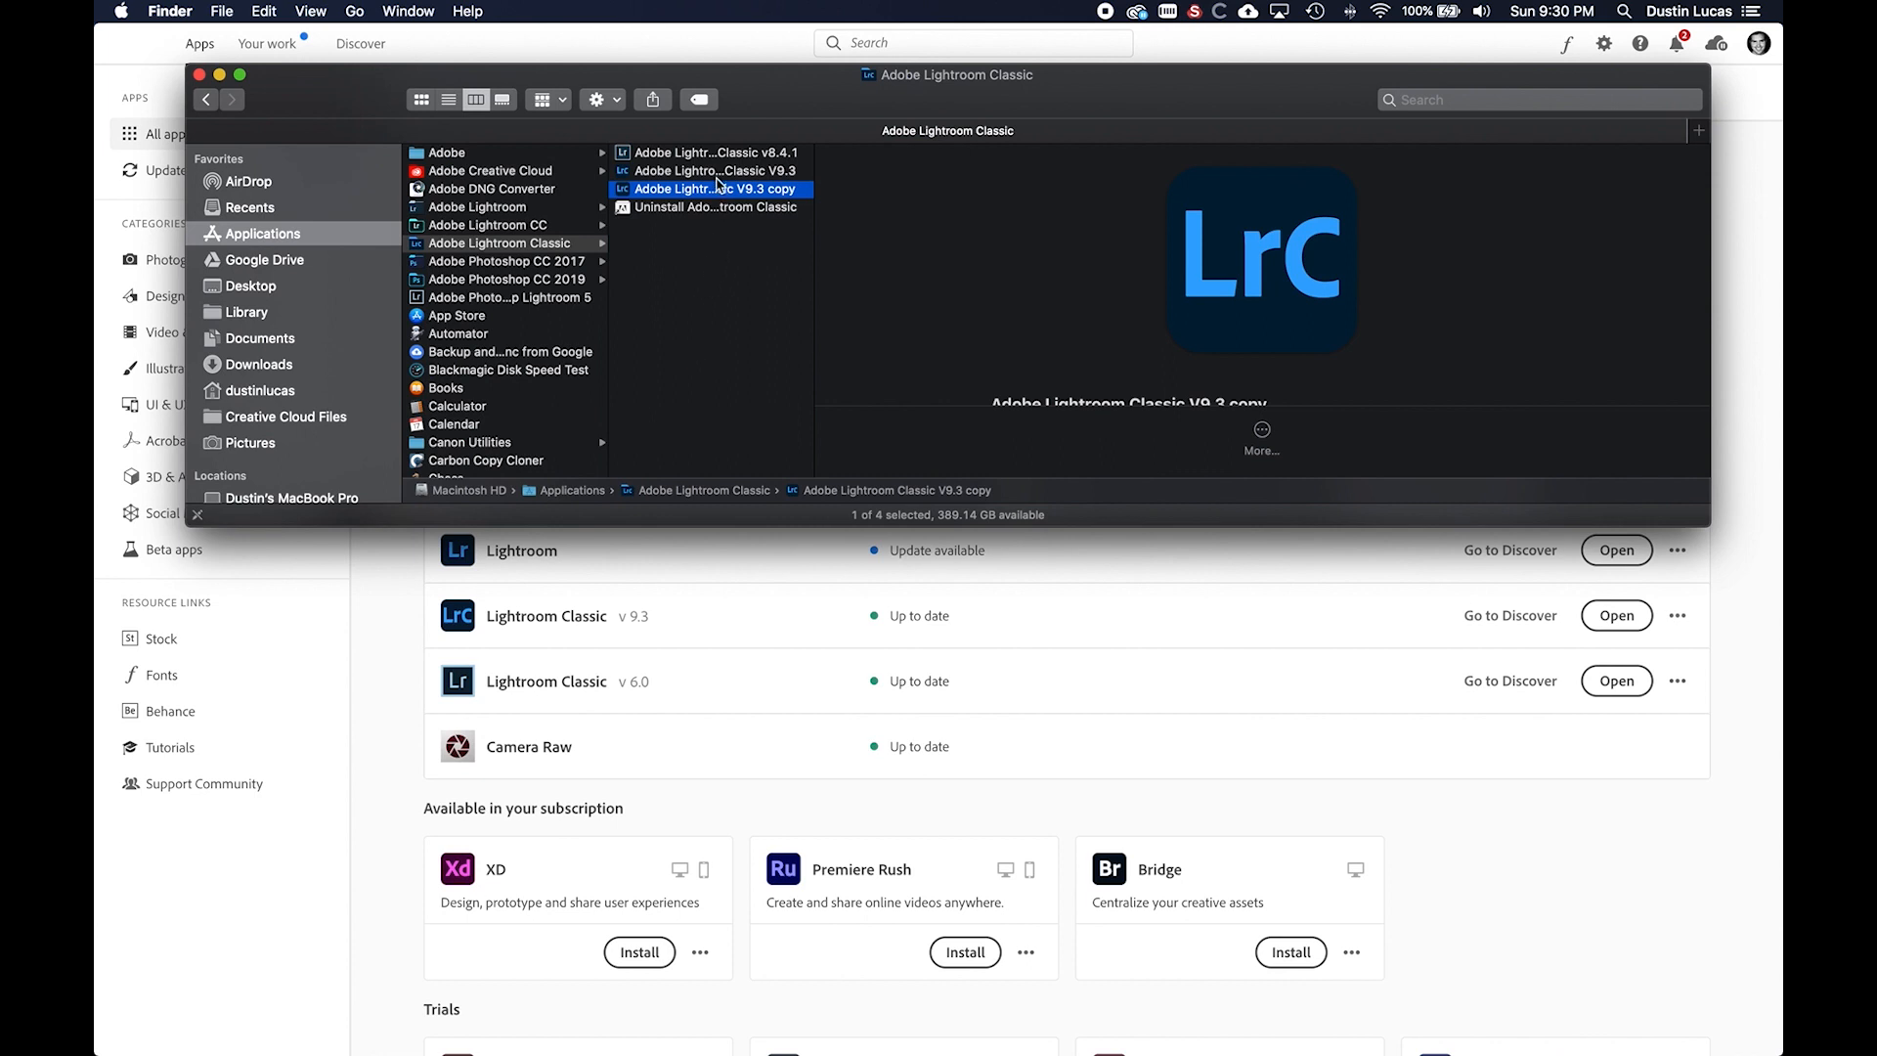
{"action": "mouse_move", "coordinate": [1369, 1051]}
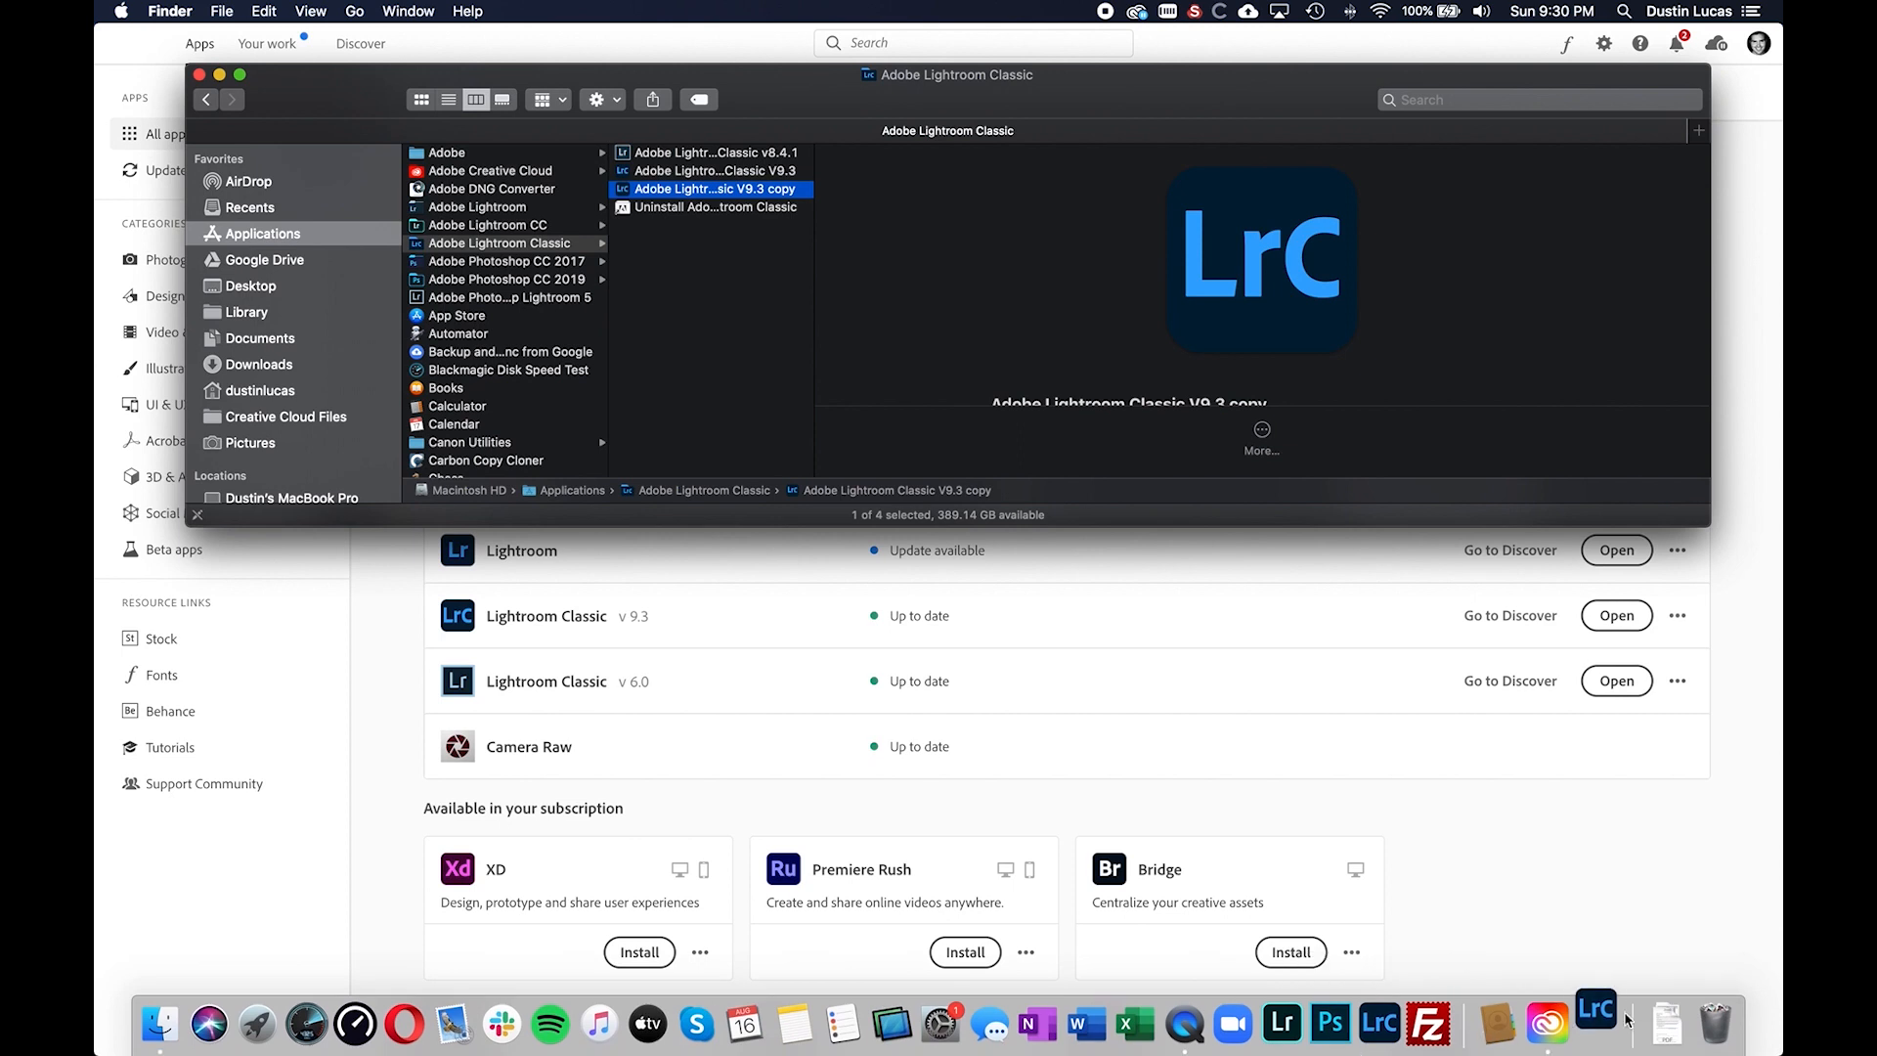
- Select the original V9.3 app in Finder and open the Dock options of the running V9.3 copy
{"action": "left_click", "coordinate": [709, 172]}
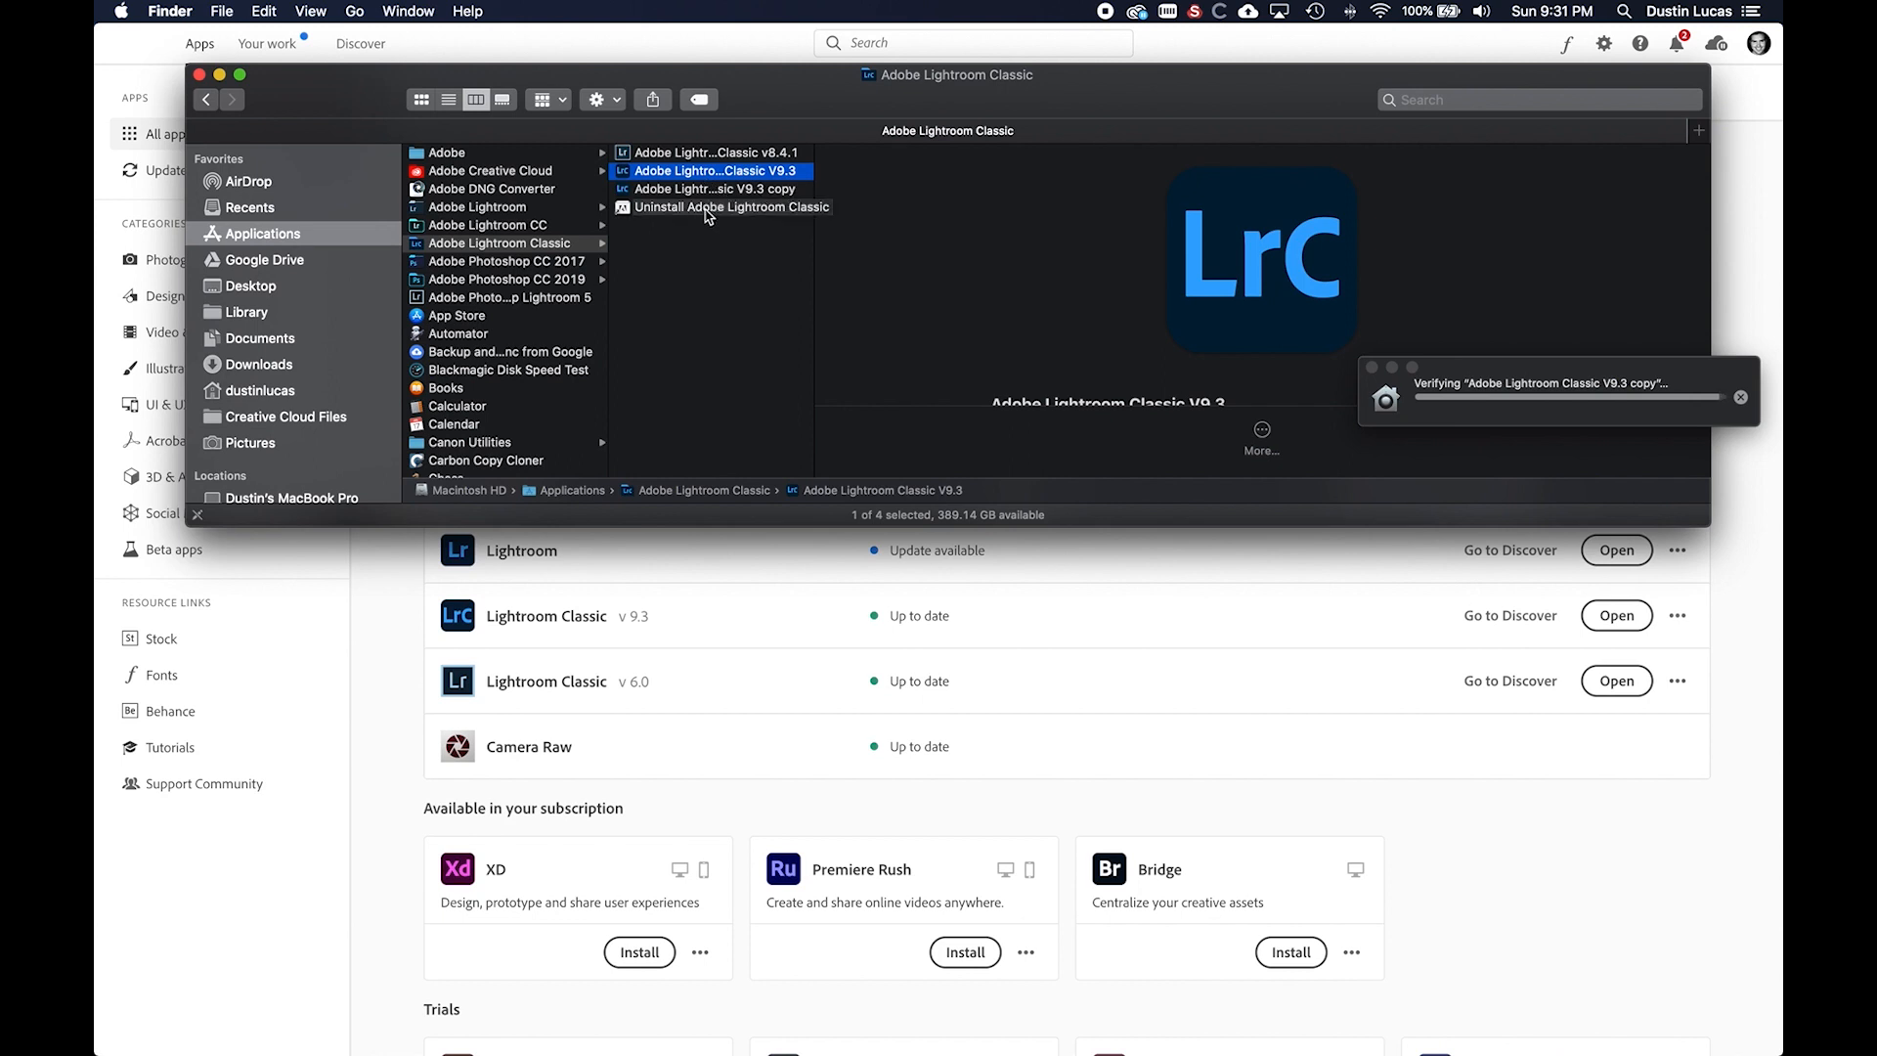
{"action": "mouse_move", "coordinate": [1234, 1031]}
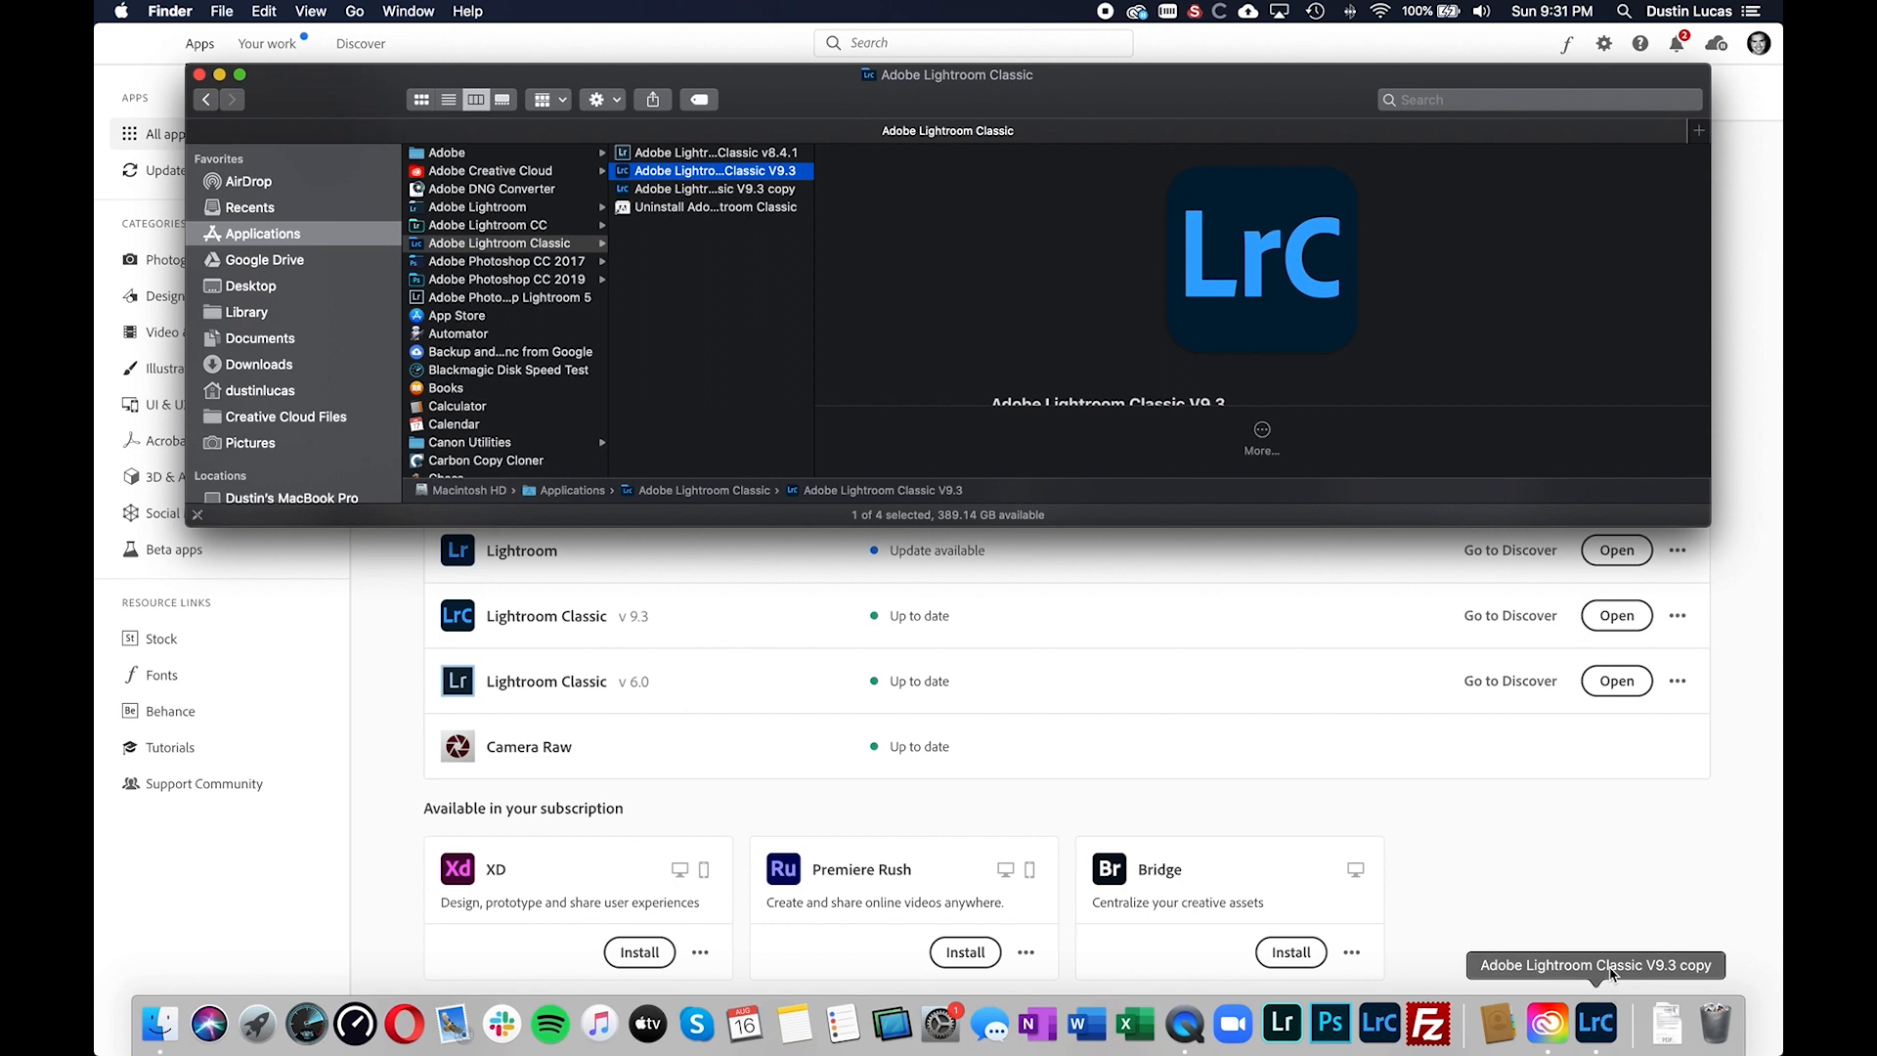
{"action": "right_click", "coordinate": [1595, 1023]}
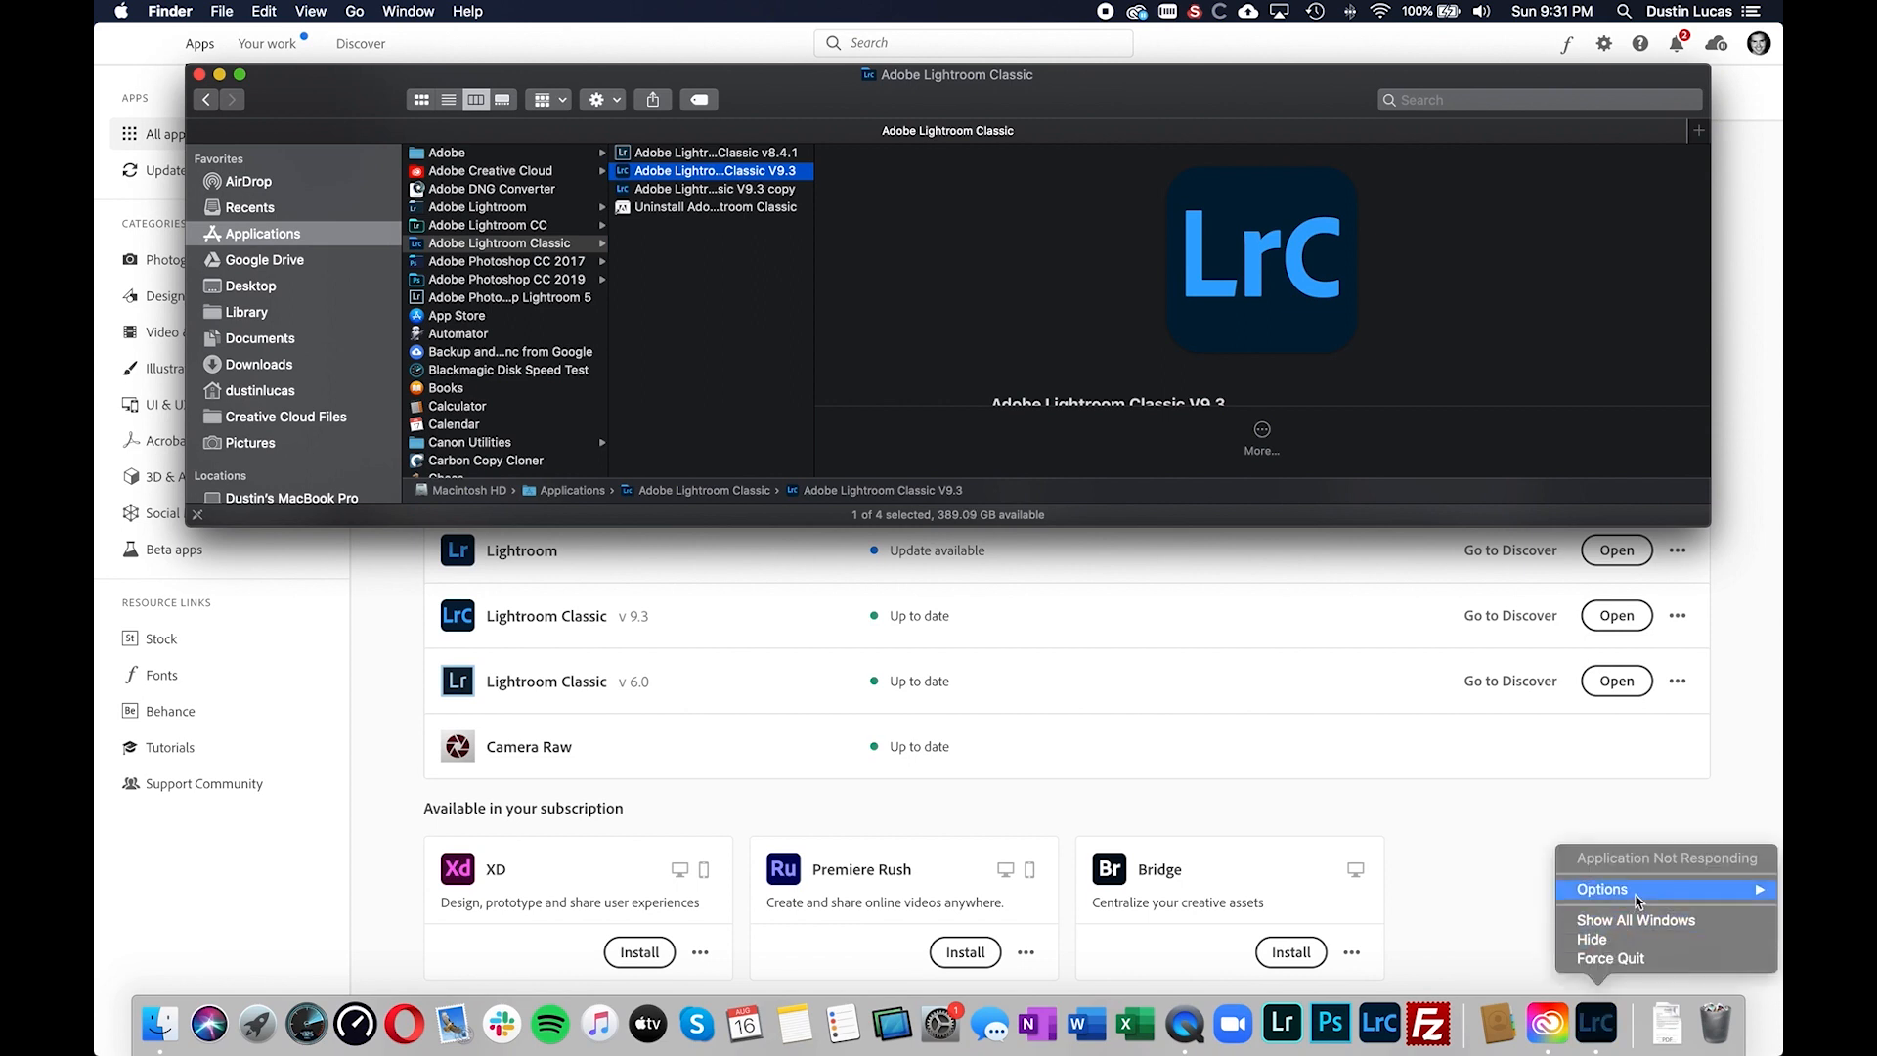
{"action": "mouse_move", "coordinate": [1613, 888]}
{"action": "left_click", "coordinate": [1547, 893]}
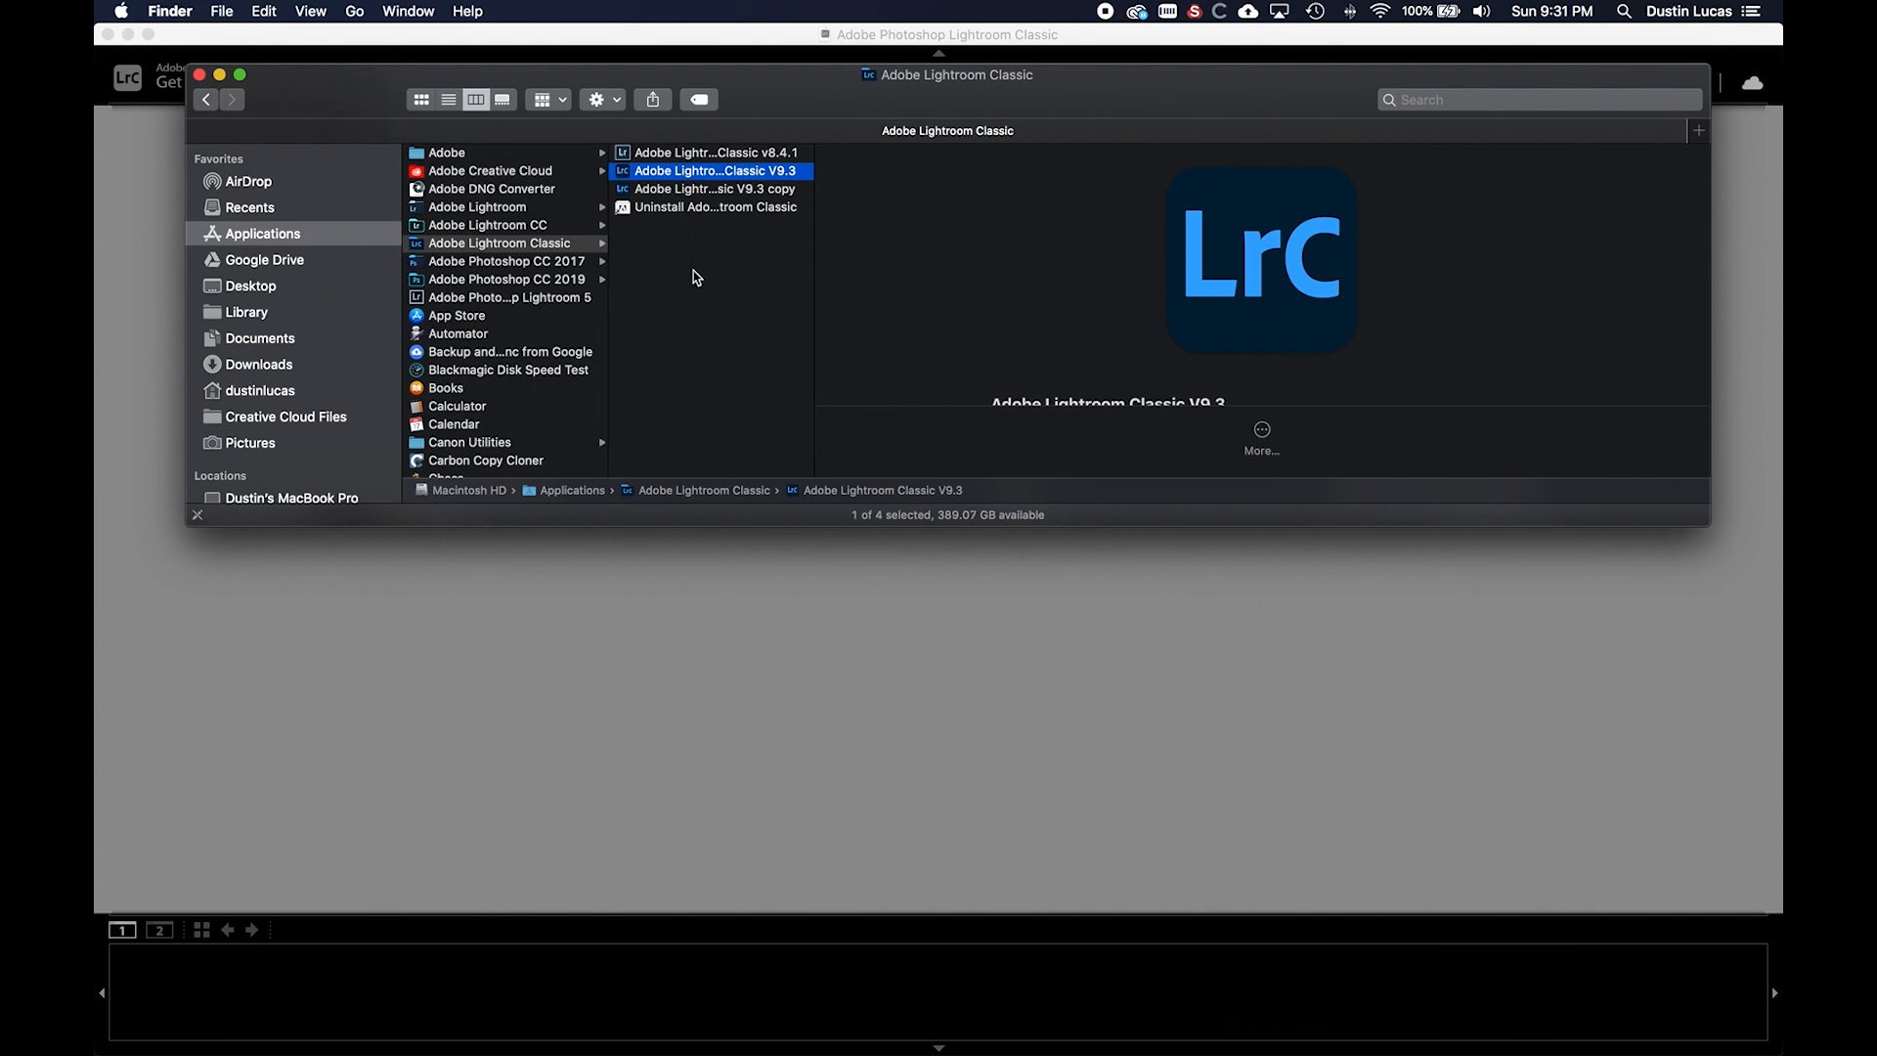
- Switch to the running Lightroom Classic catalog window and launch the original Lightroom Classic as a second instance
{"action": "key", "text": "super+w"}
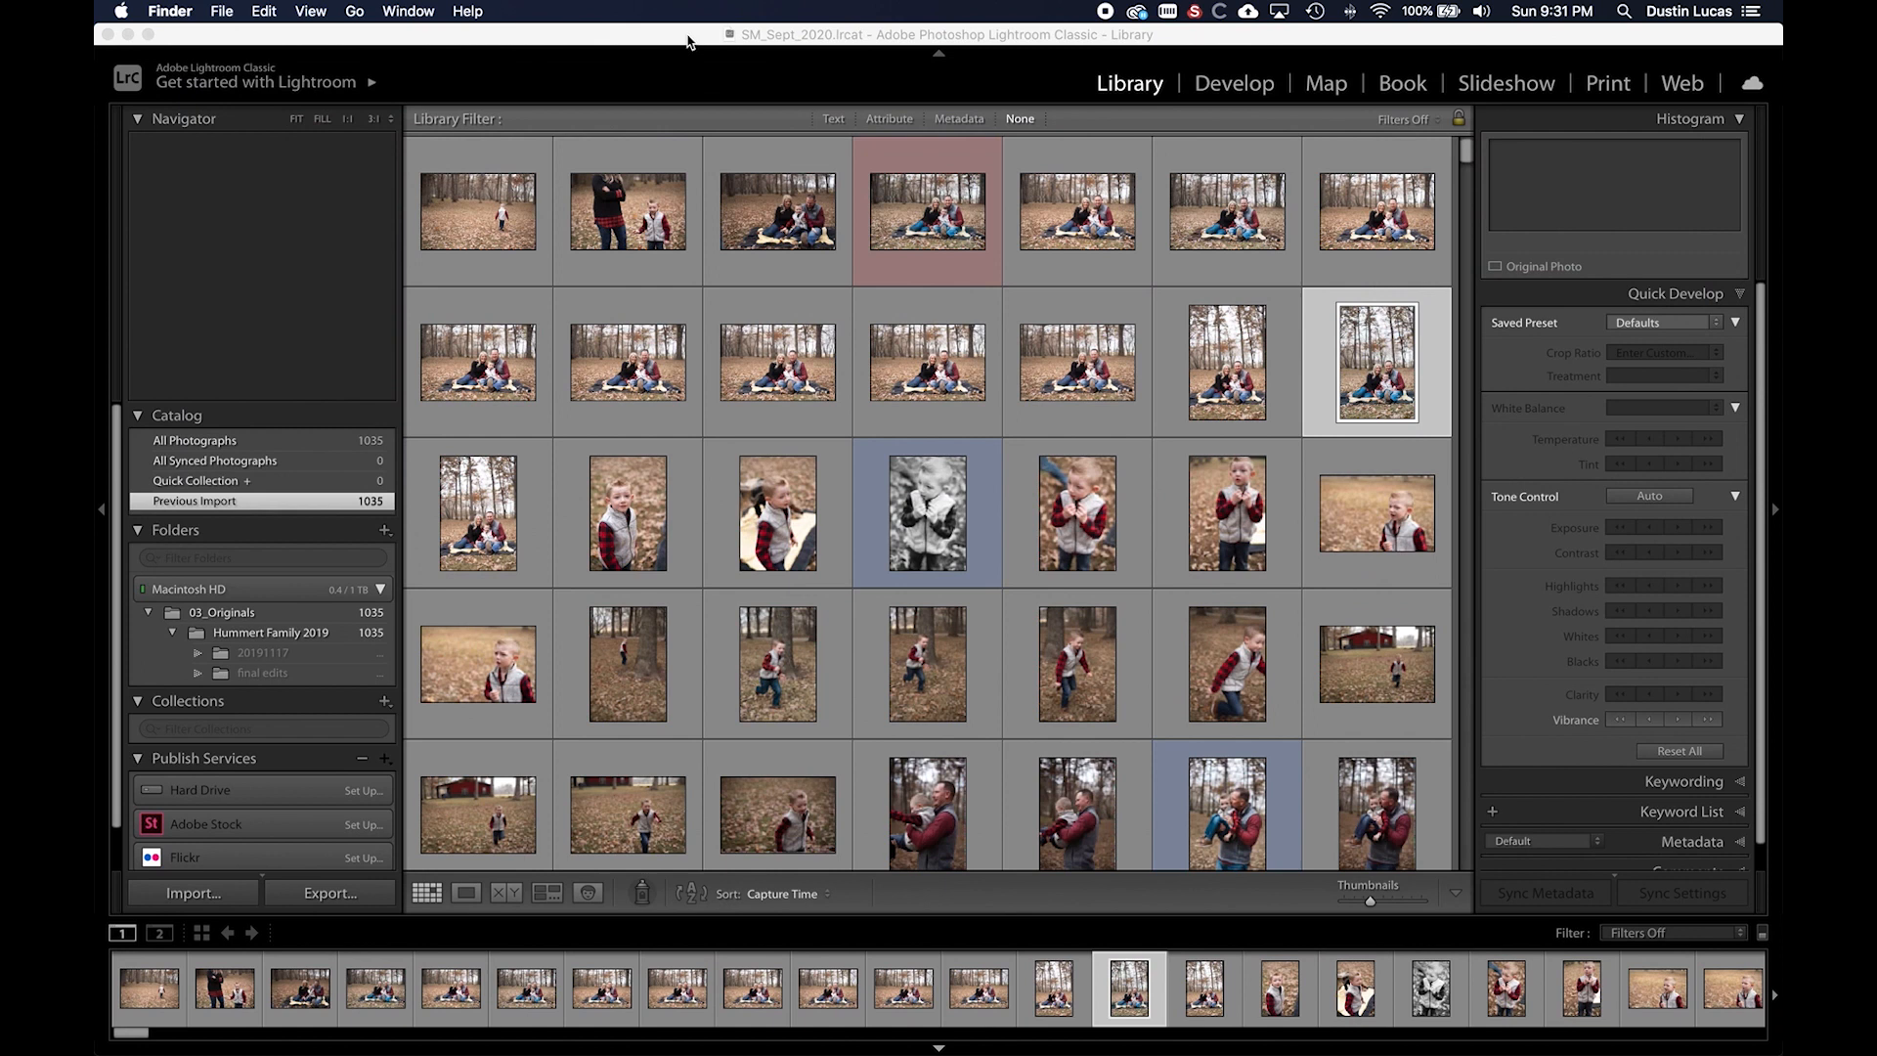
{"action": "key", "text": "super+Tab"}
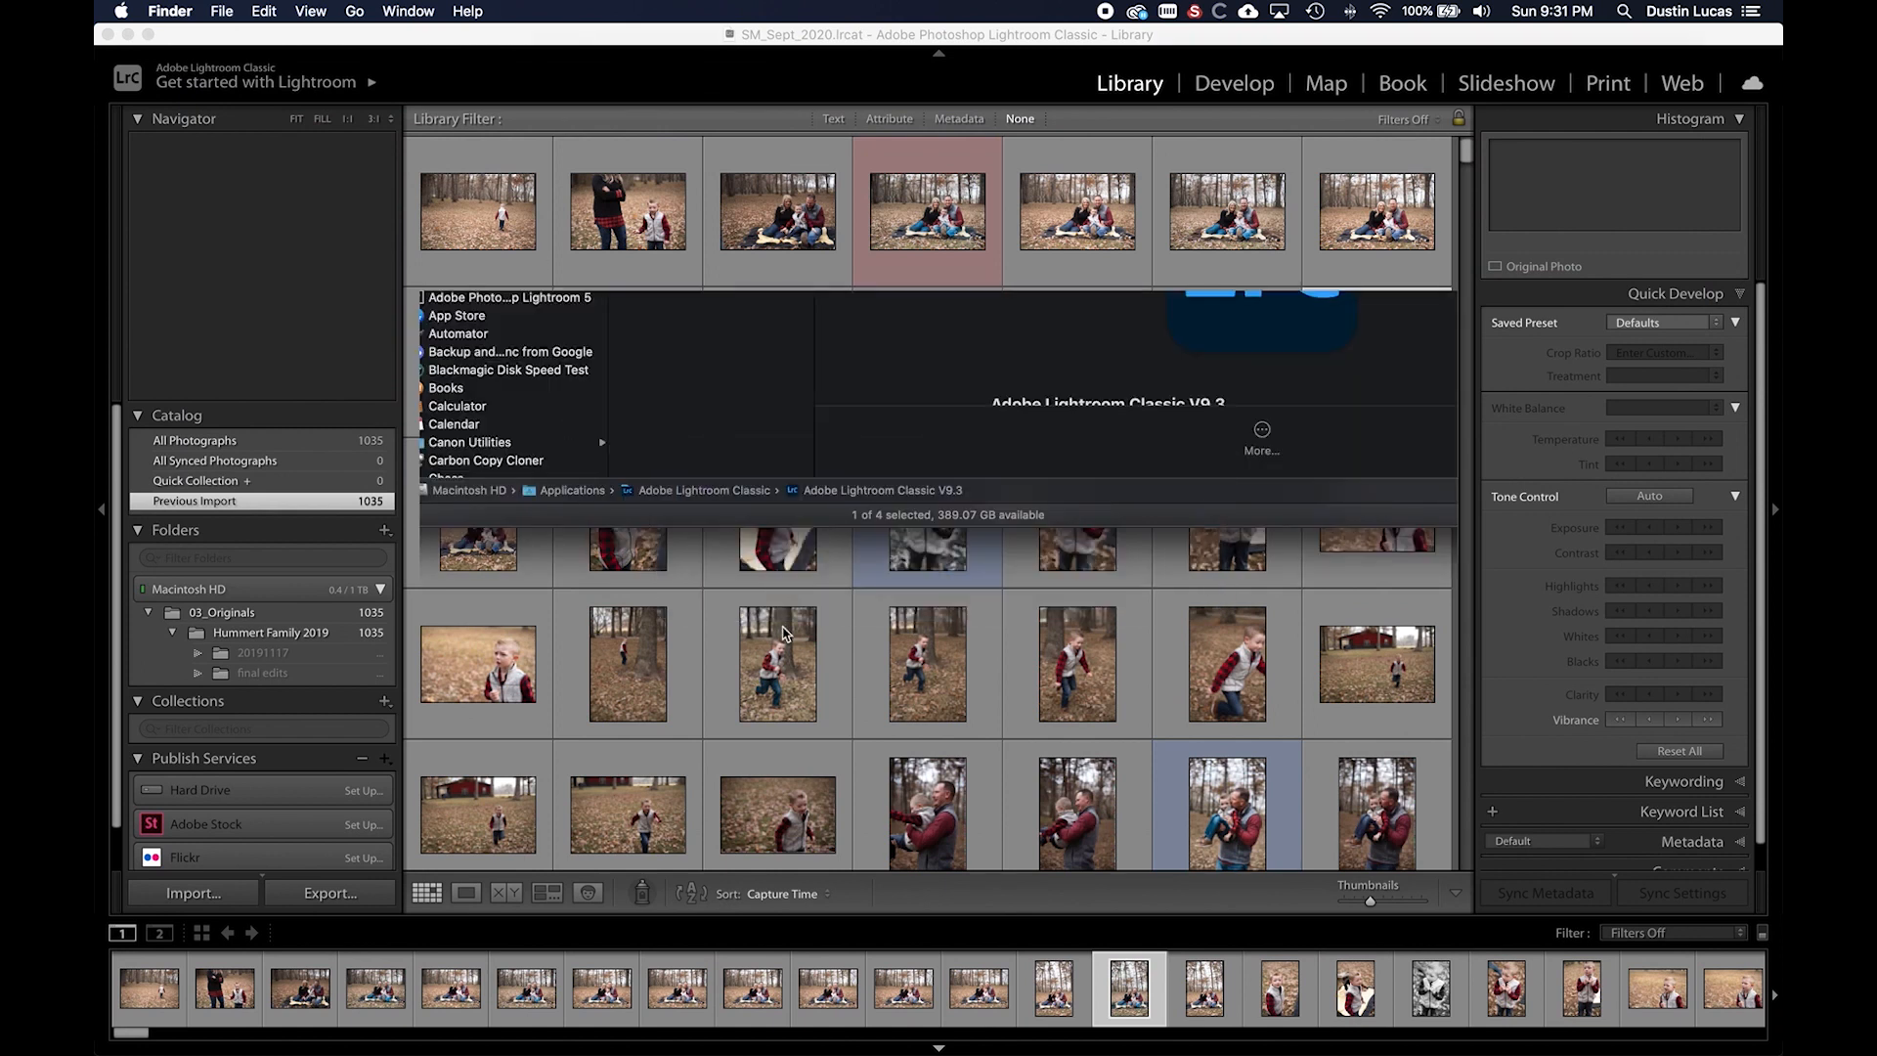
{"action": "left_click", "coordinate": [912, 758]}
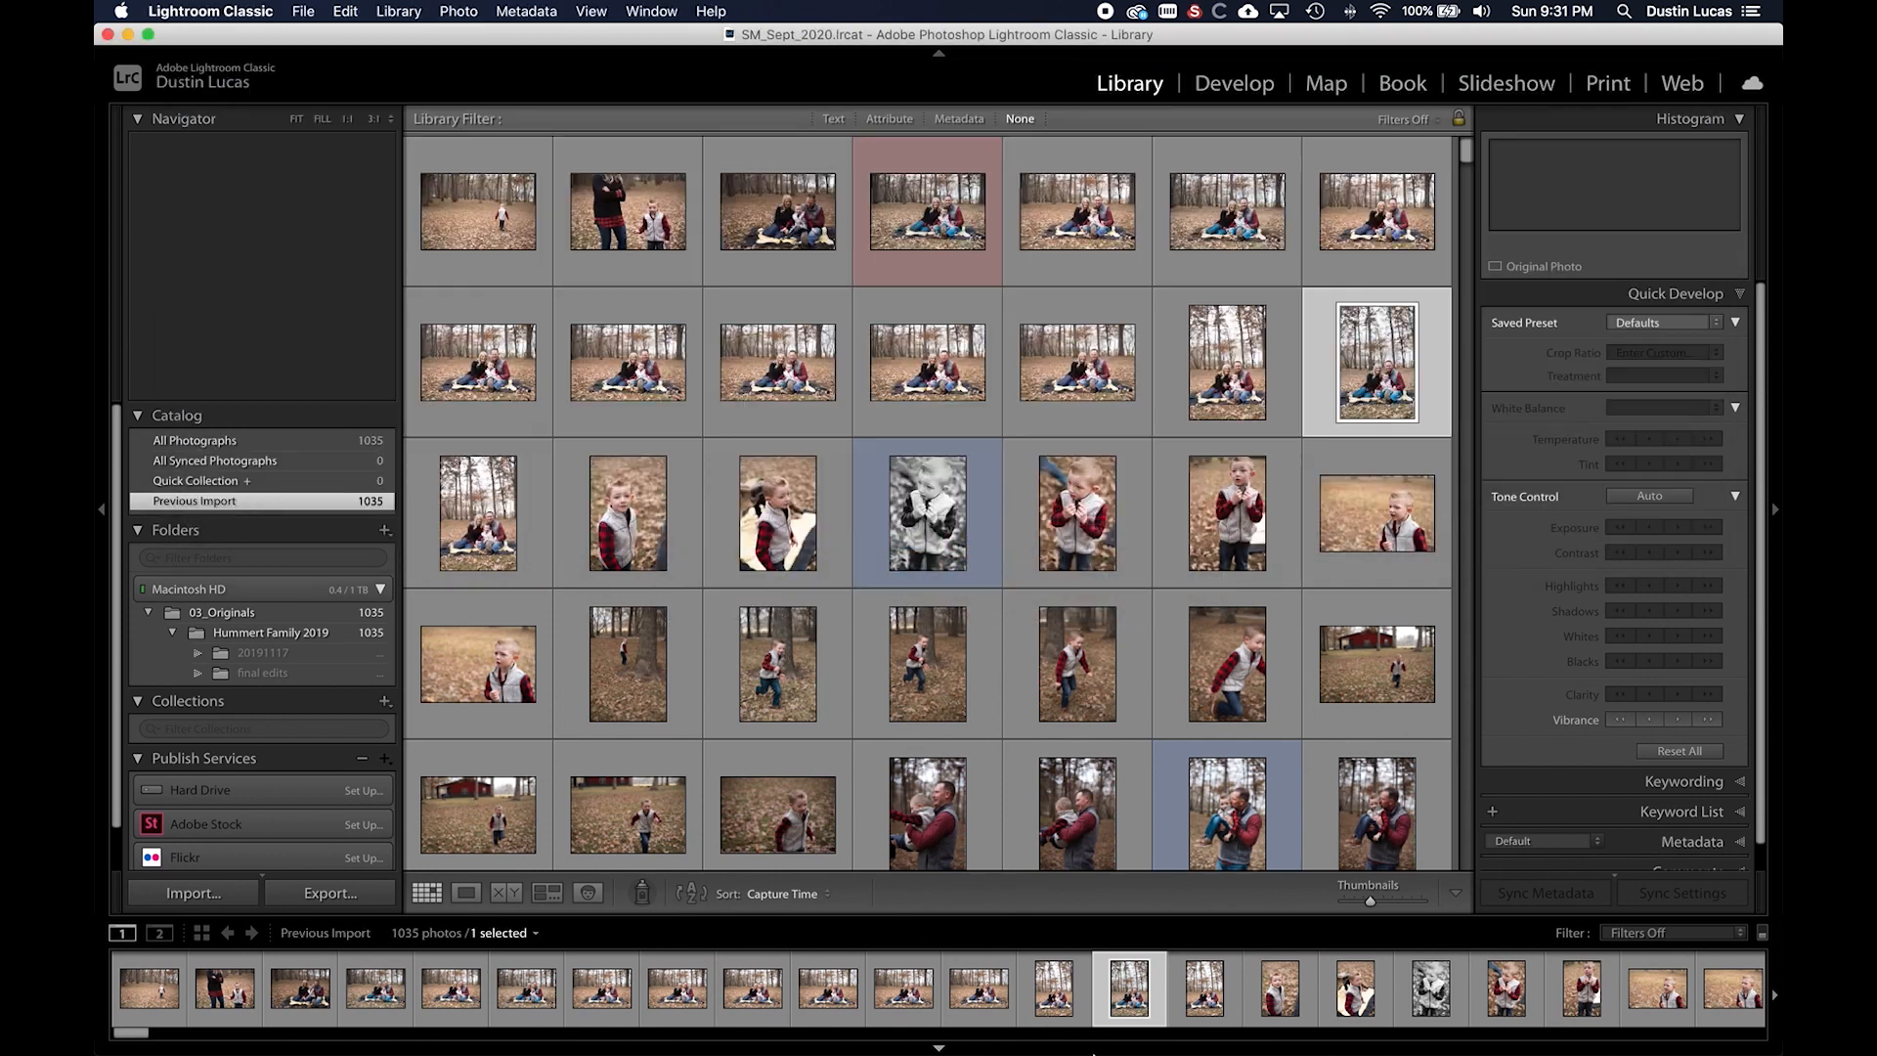
{"action": "left_click", "coordinate": [1388, 1038]}
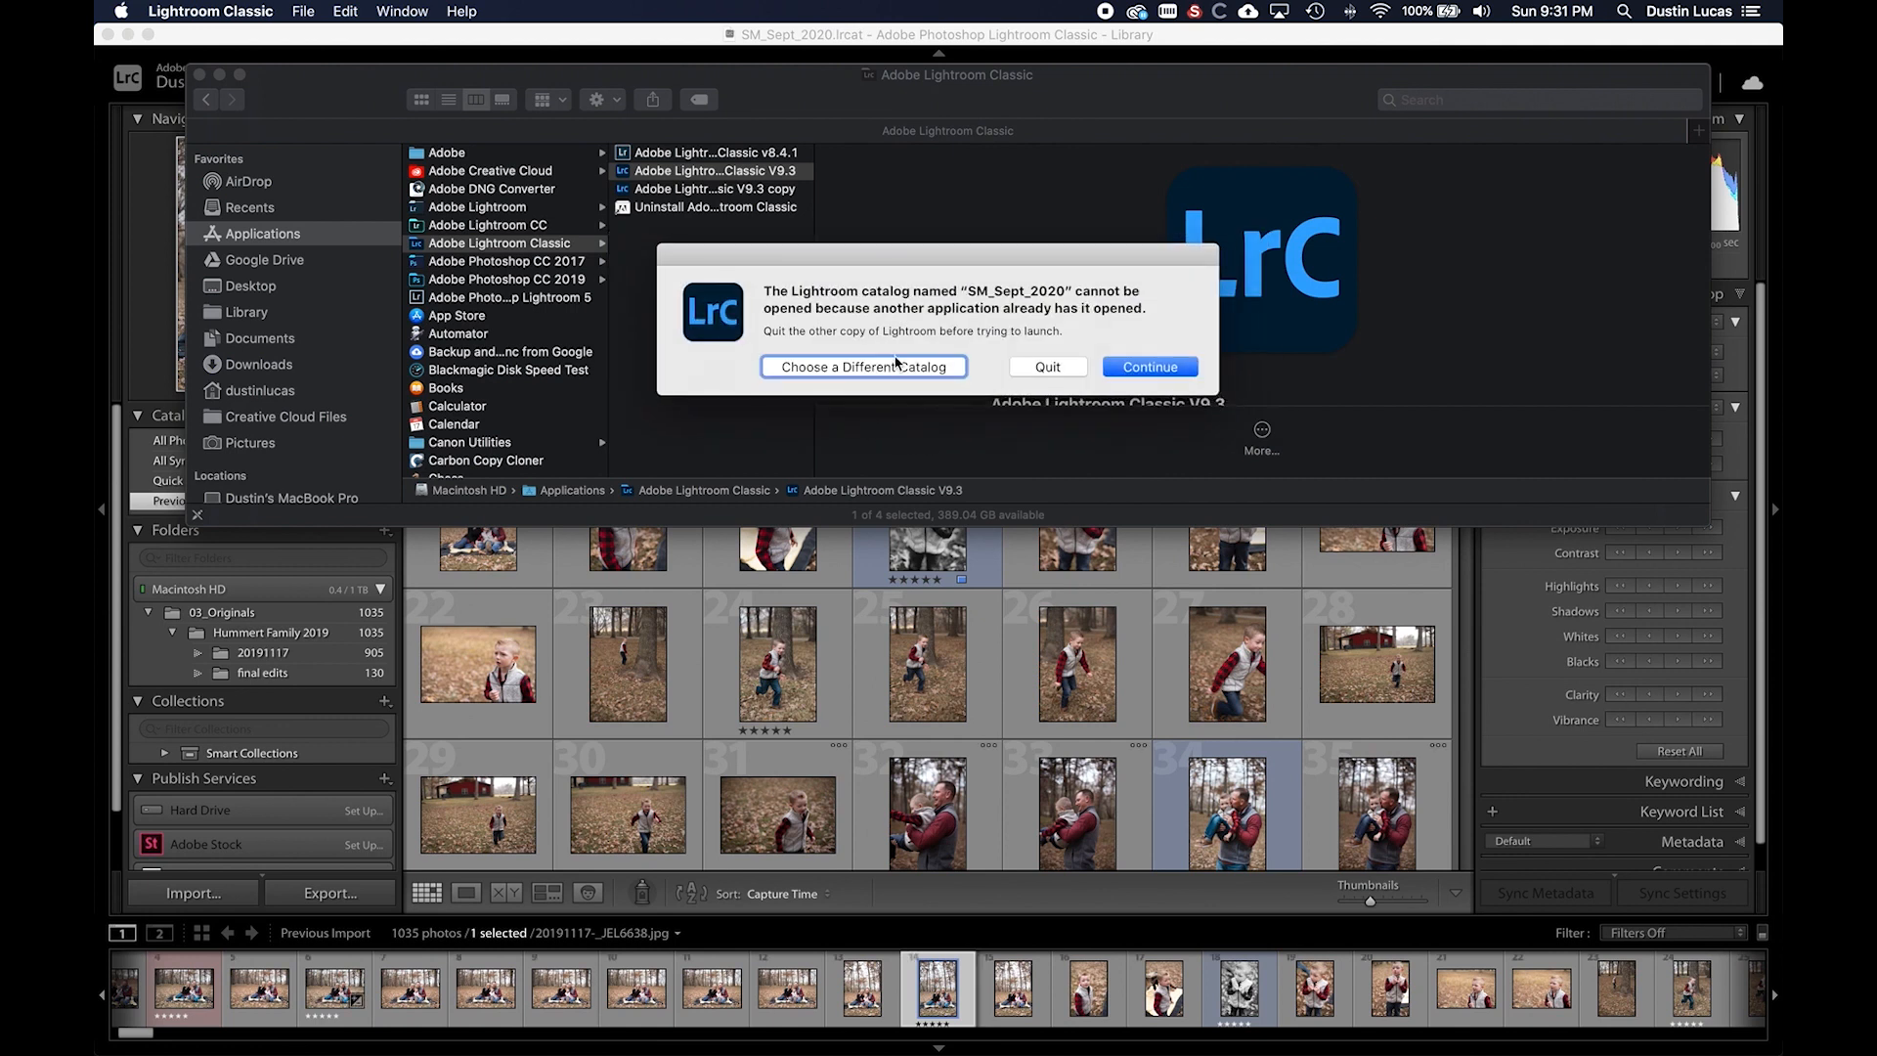
- Choose a different catalog for the second Lightroom Classic instance and open the recent wedding catalog
{"action": "left_click", "coordinate": [896, 368]}
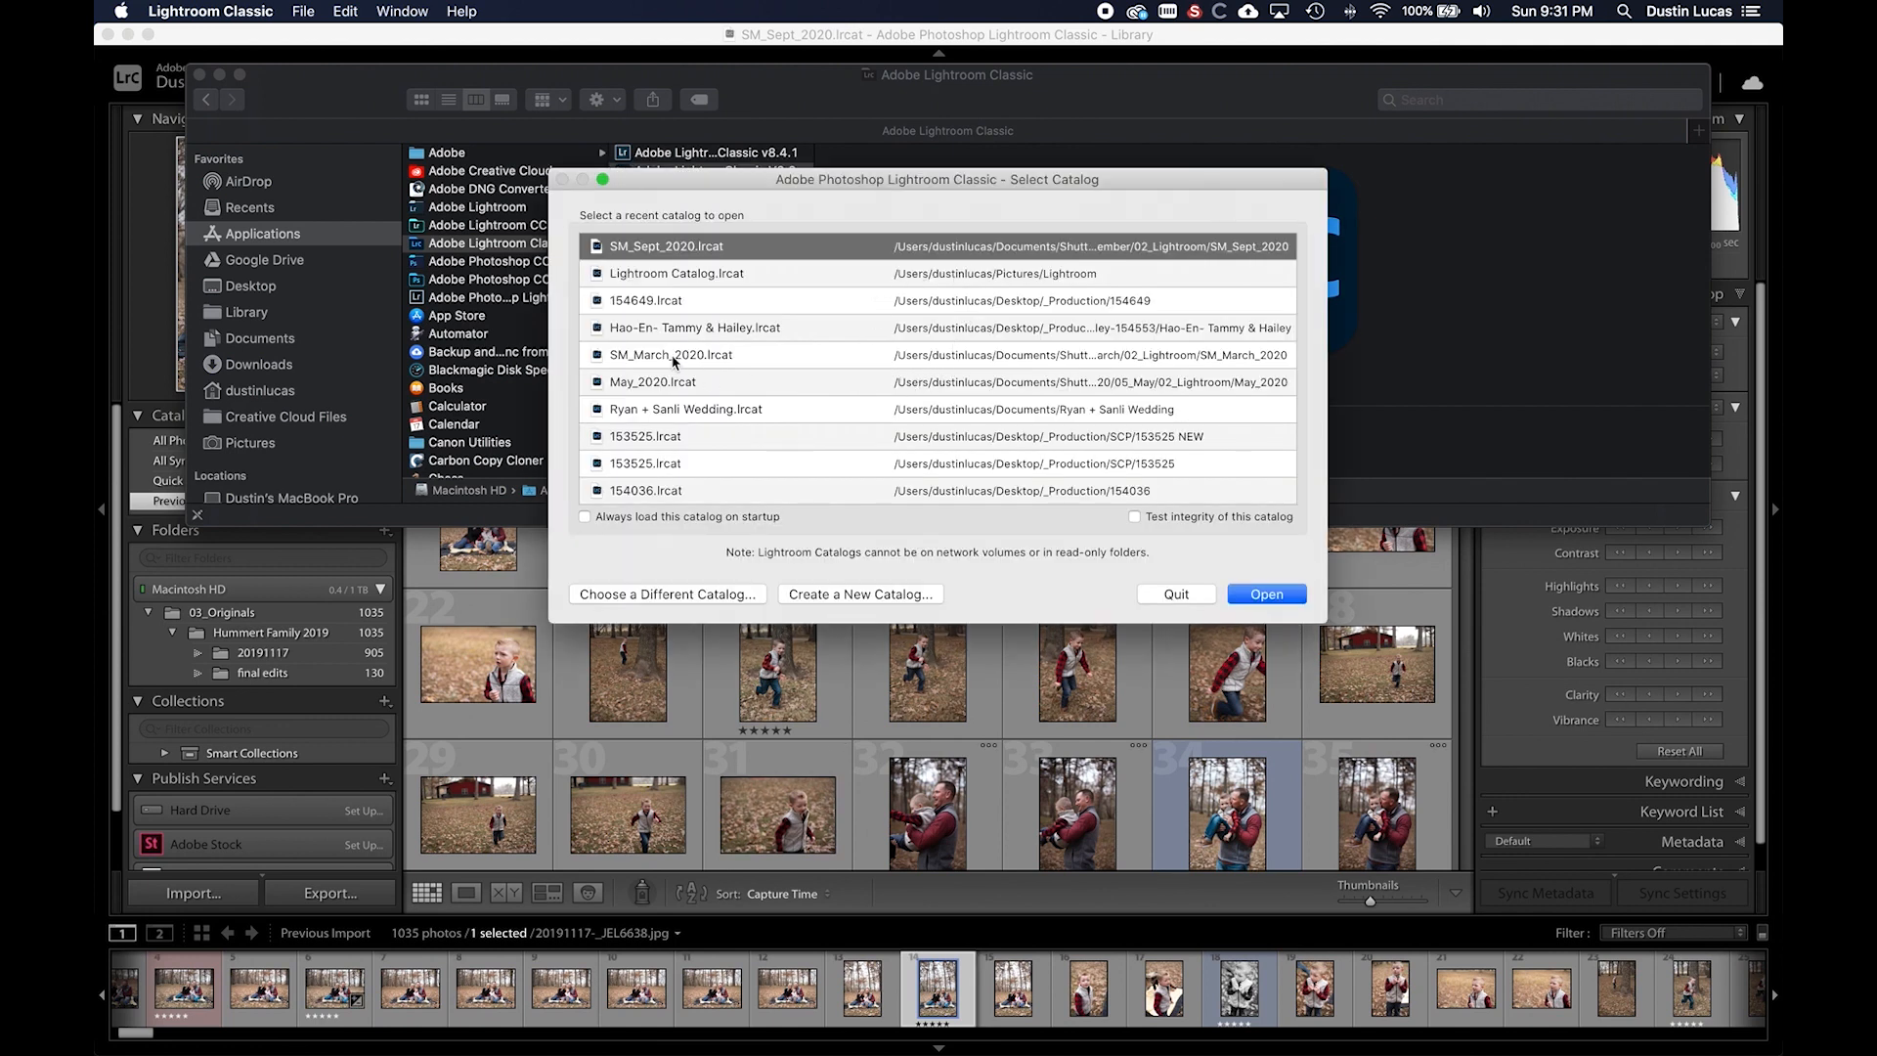
{"action": "left_click", "coordinate": [668, 411]}
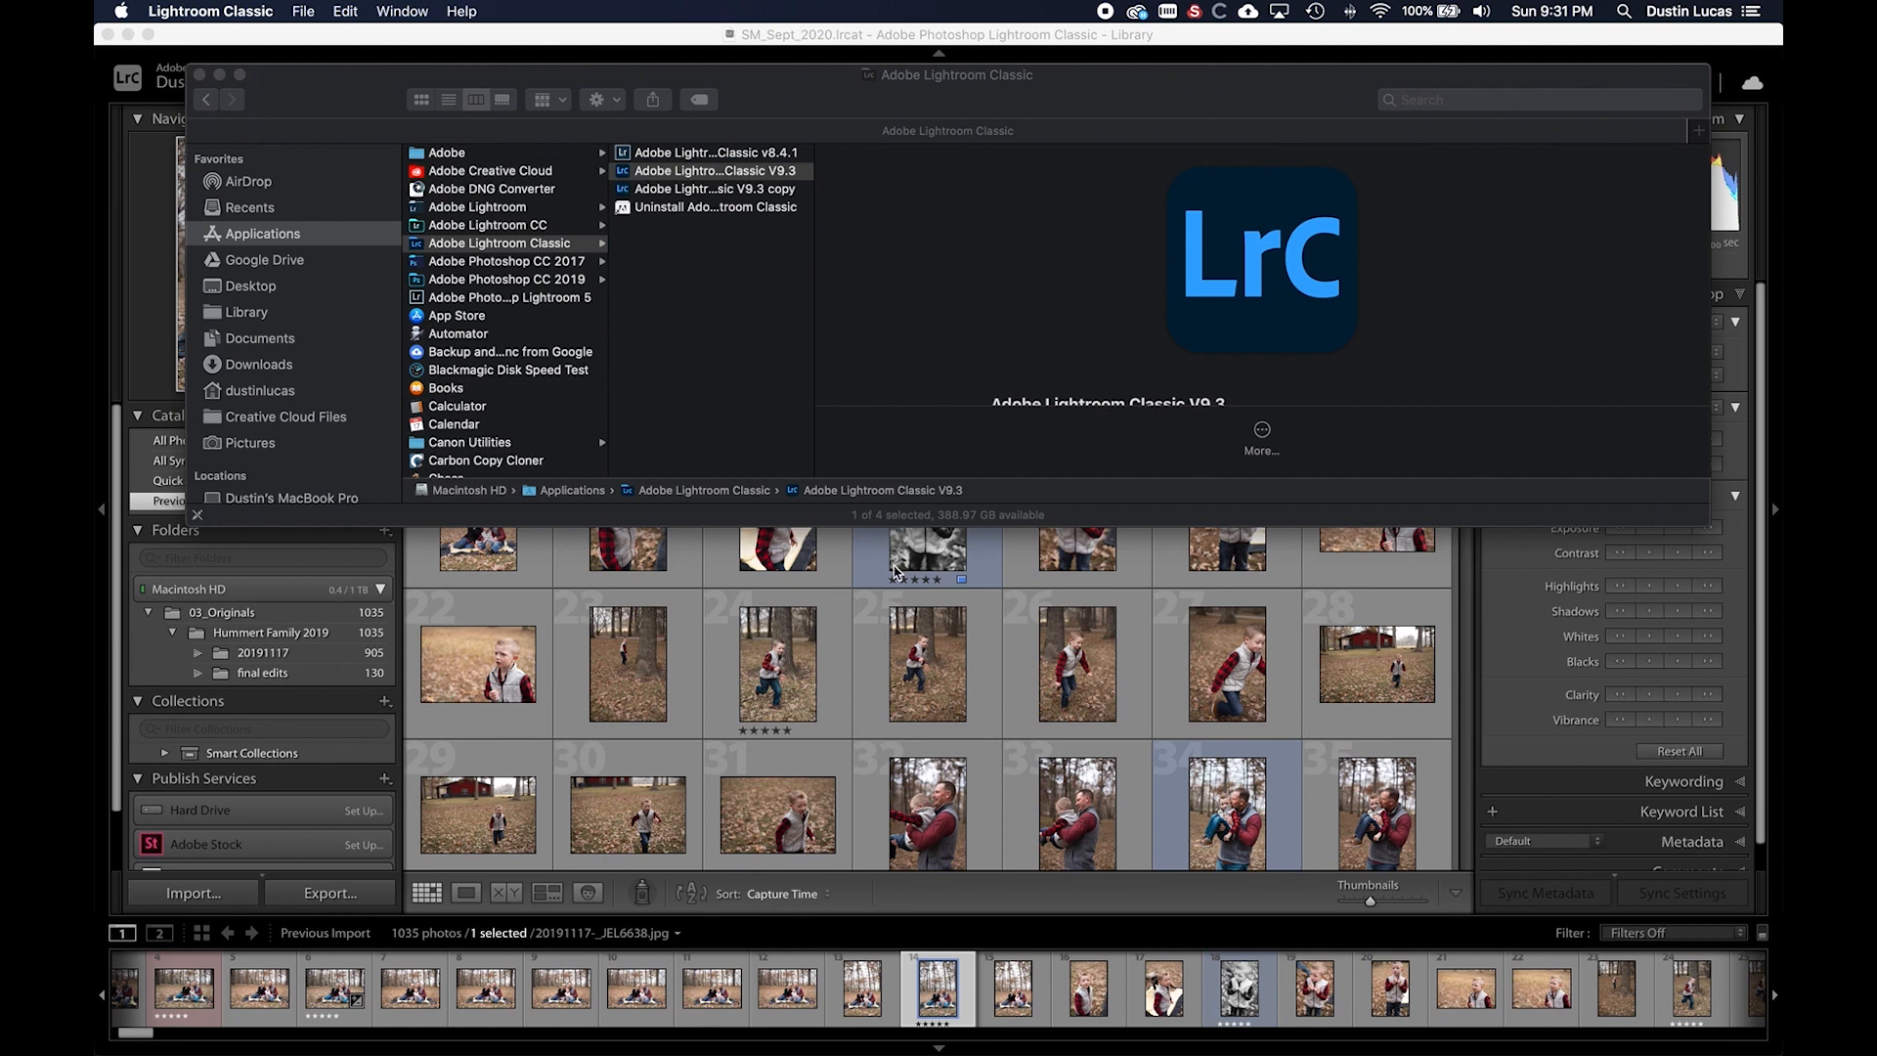
{"action": "mouse_move", "coordinate": [988, 1052]}
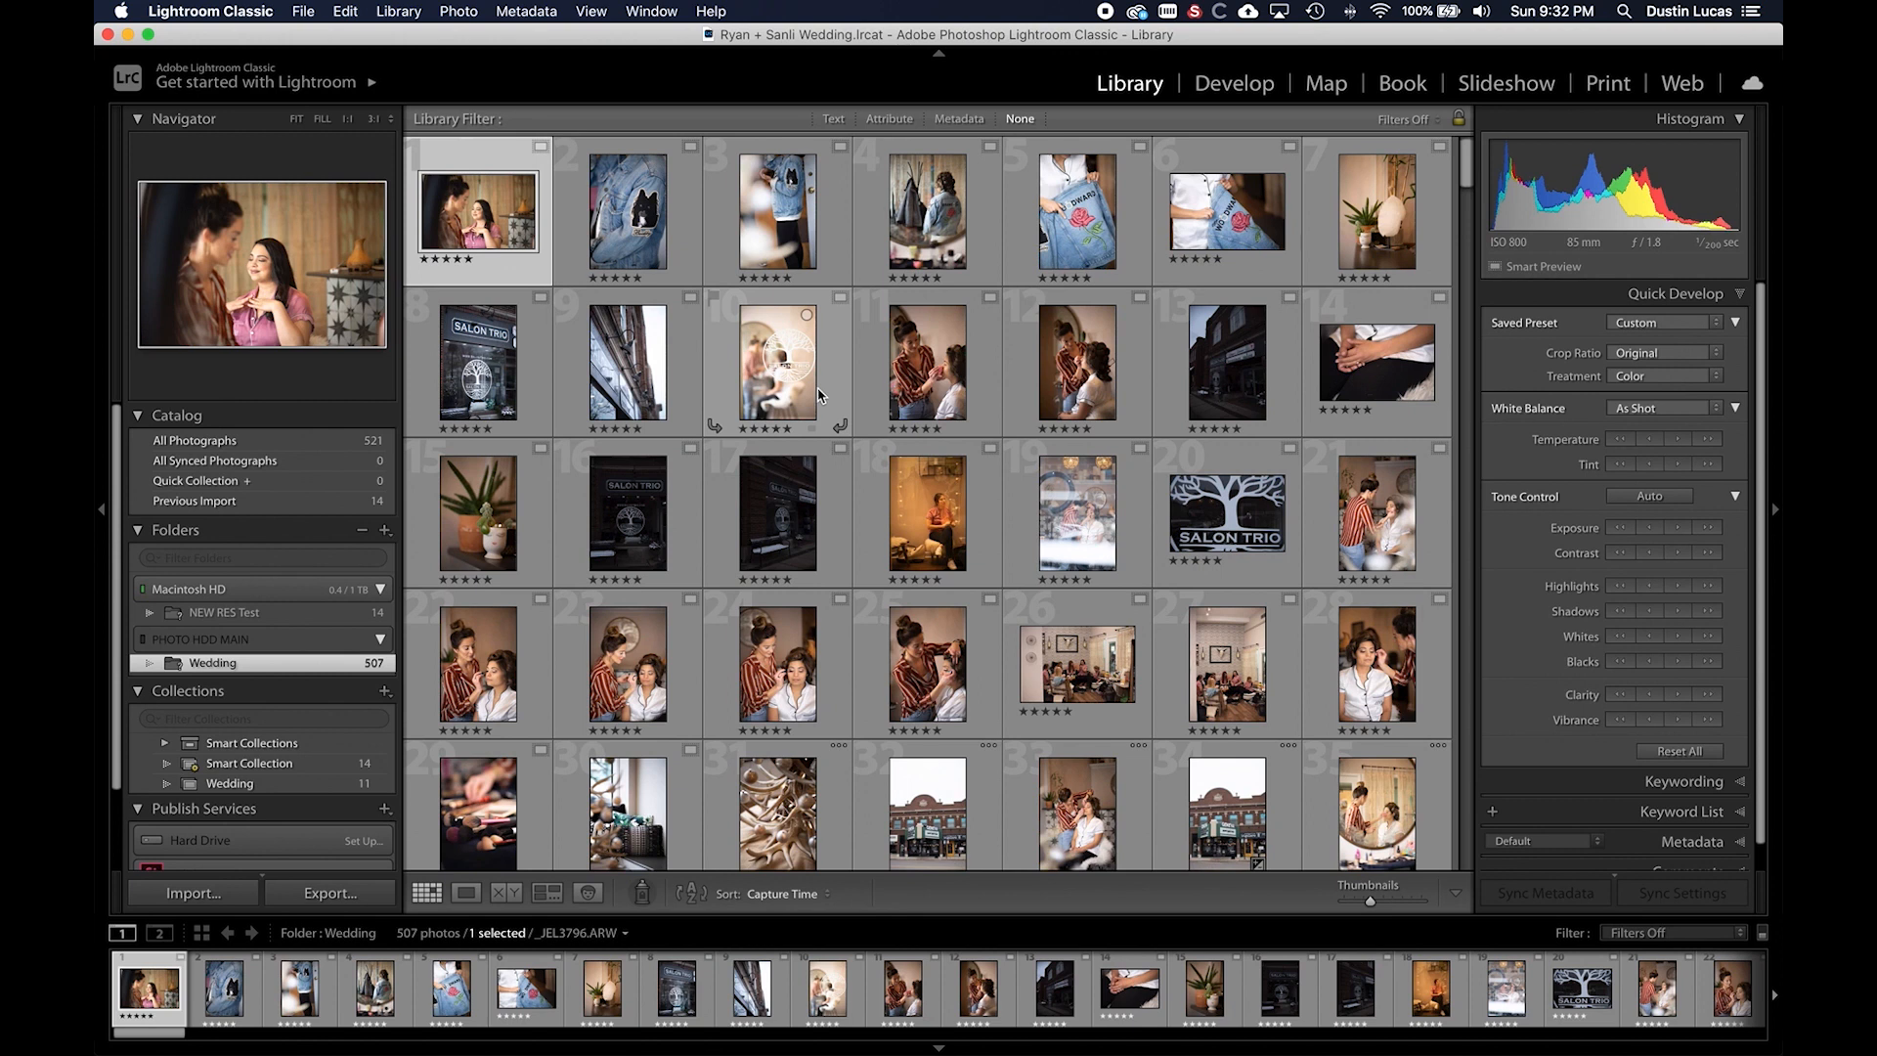
- Move the wedding catalog window down to reveal the SM_Sept_2020 catalog window of the other instance behind it
{"action": "key", "text": "super+Tab"}
{"action": "key", "text": "super+Tab"}
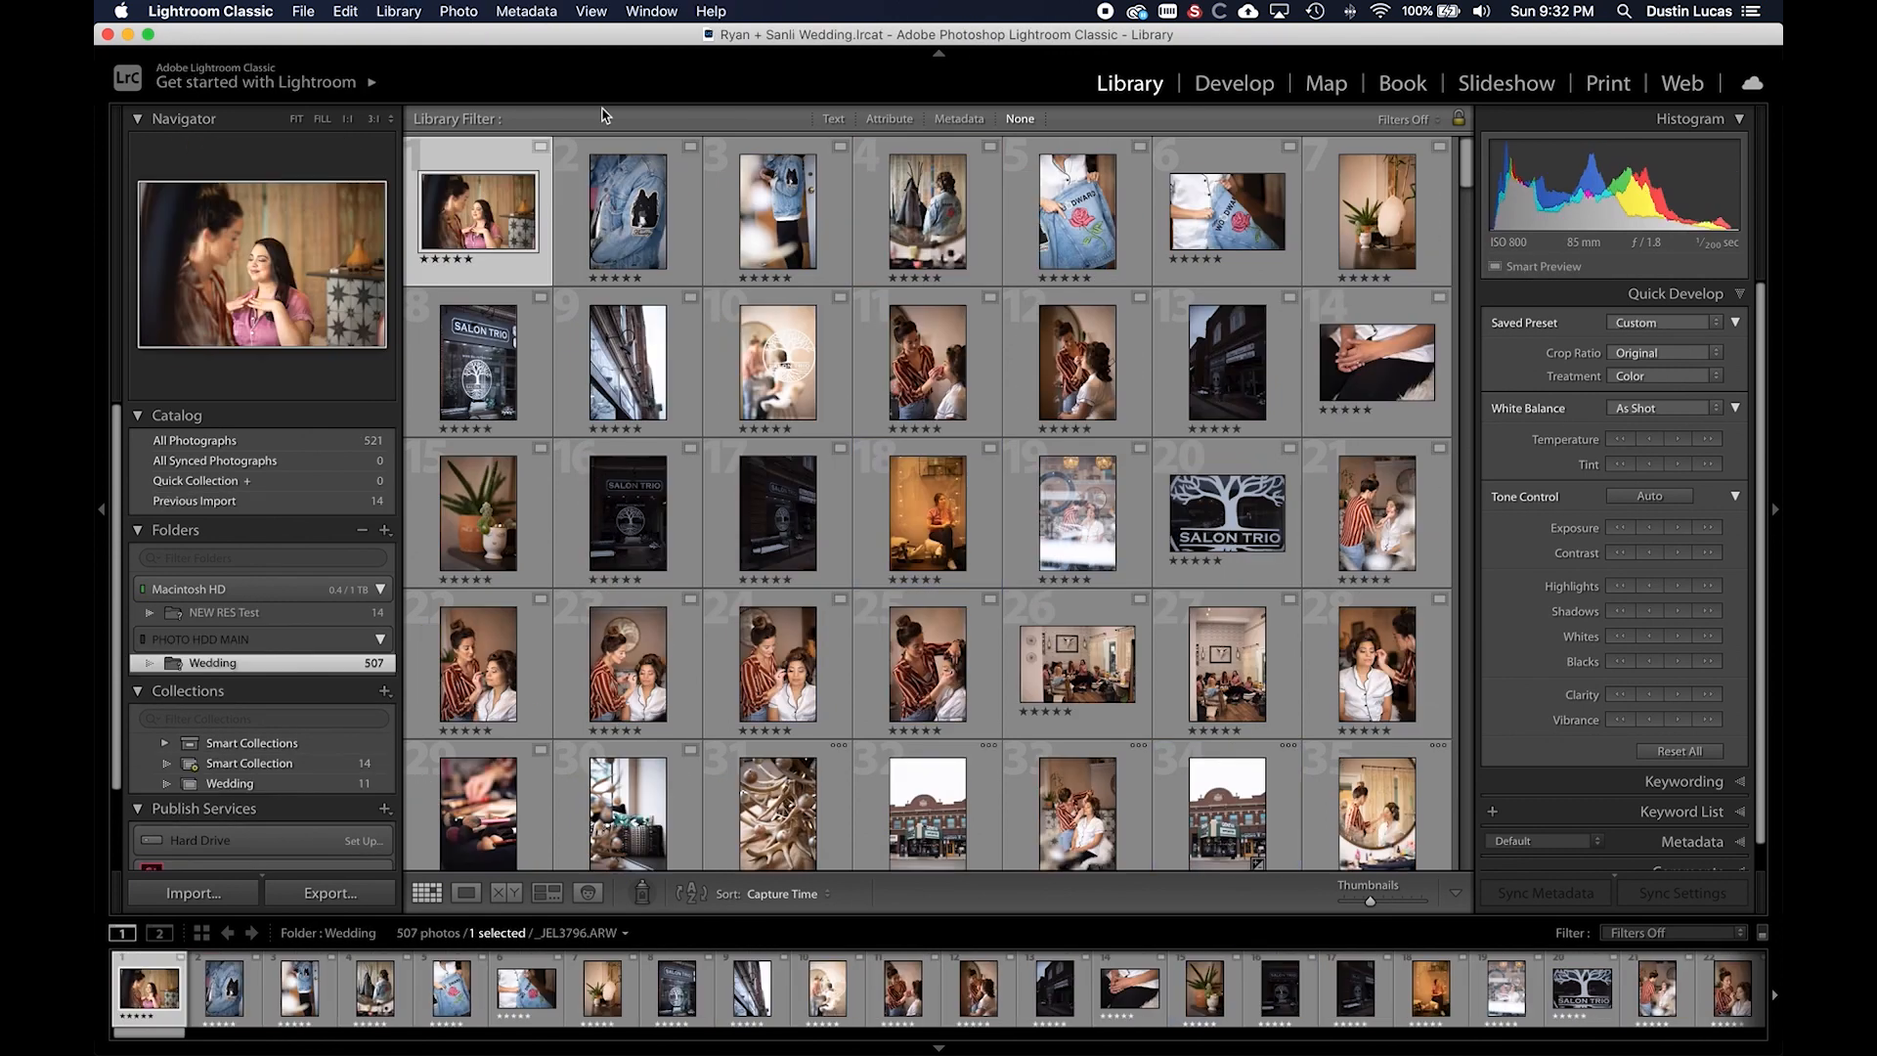
{"action": "left_click_drag", "start_coordinate": [581, 39], "coordinate": [578, 380]}
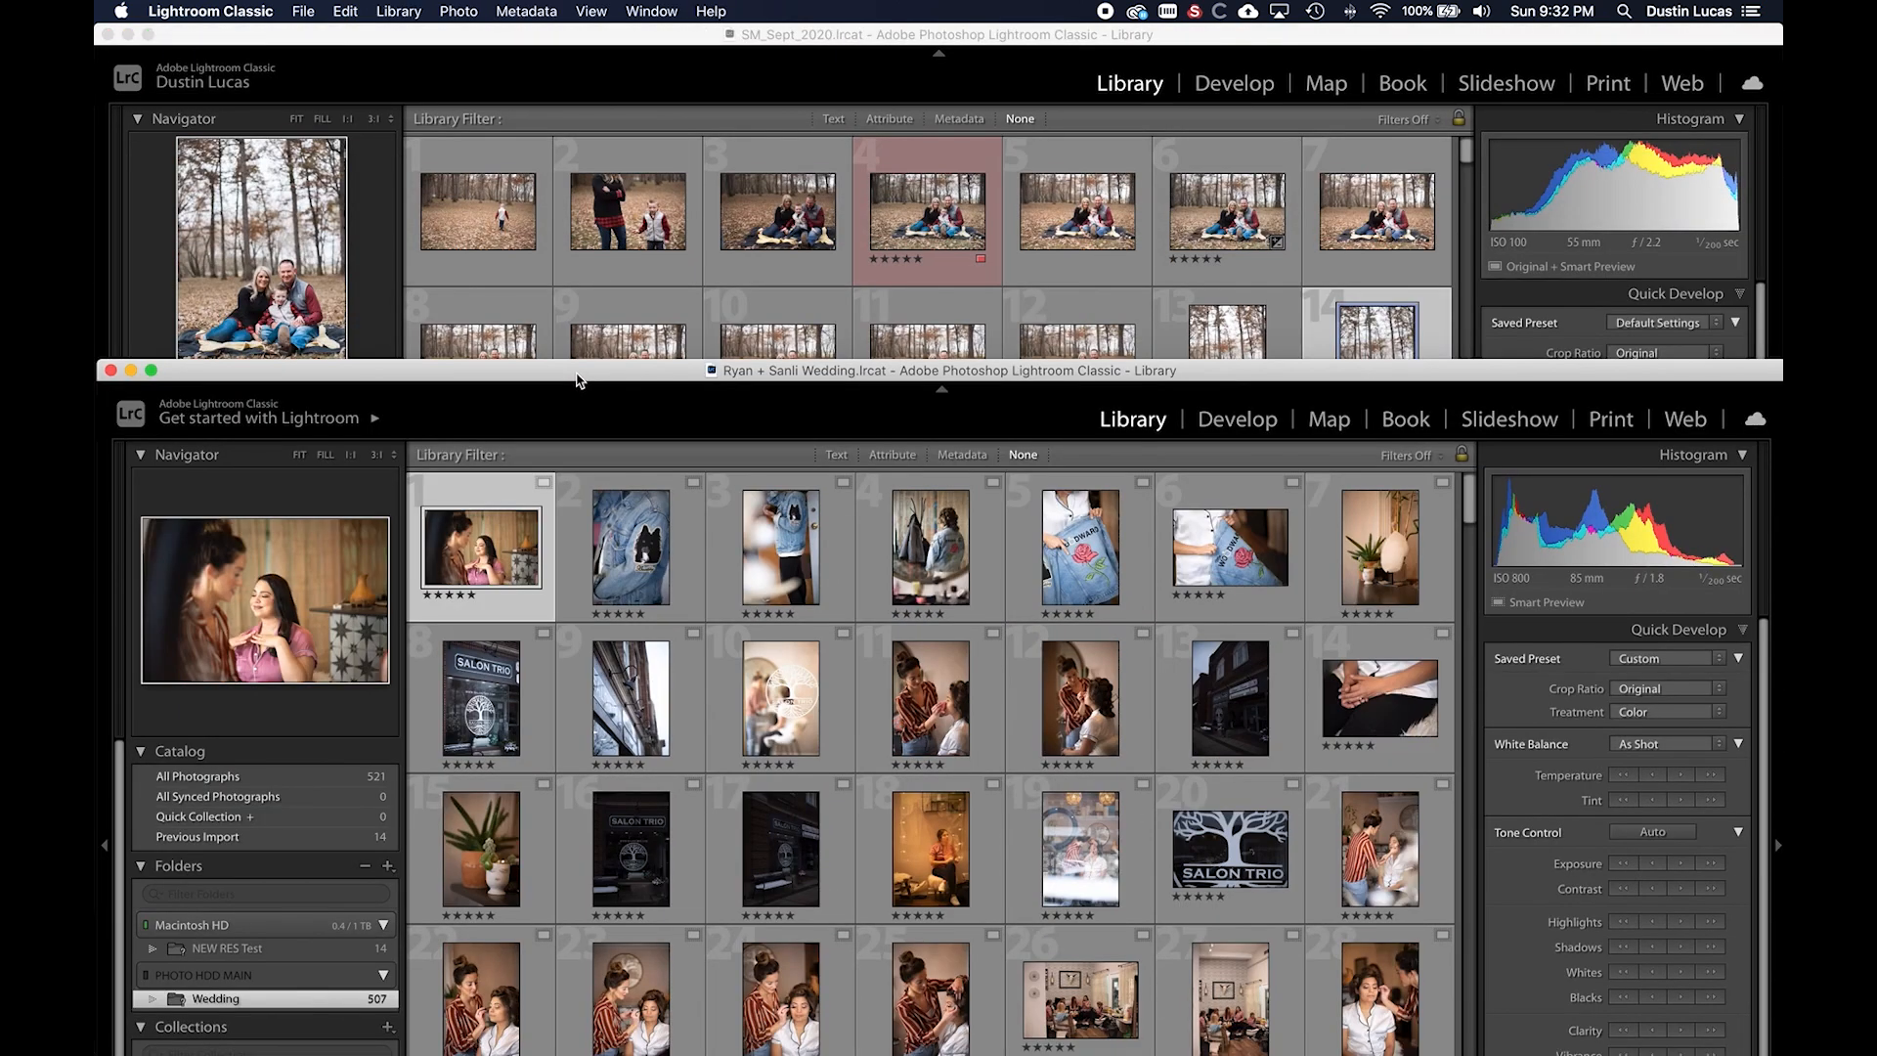
- Check both Lightroom Classic instances among the running apps, then switch to Finder and select the v8.4.1 app
{"action": "key", "text": "super+Tab"}
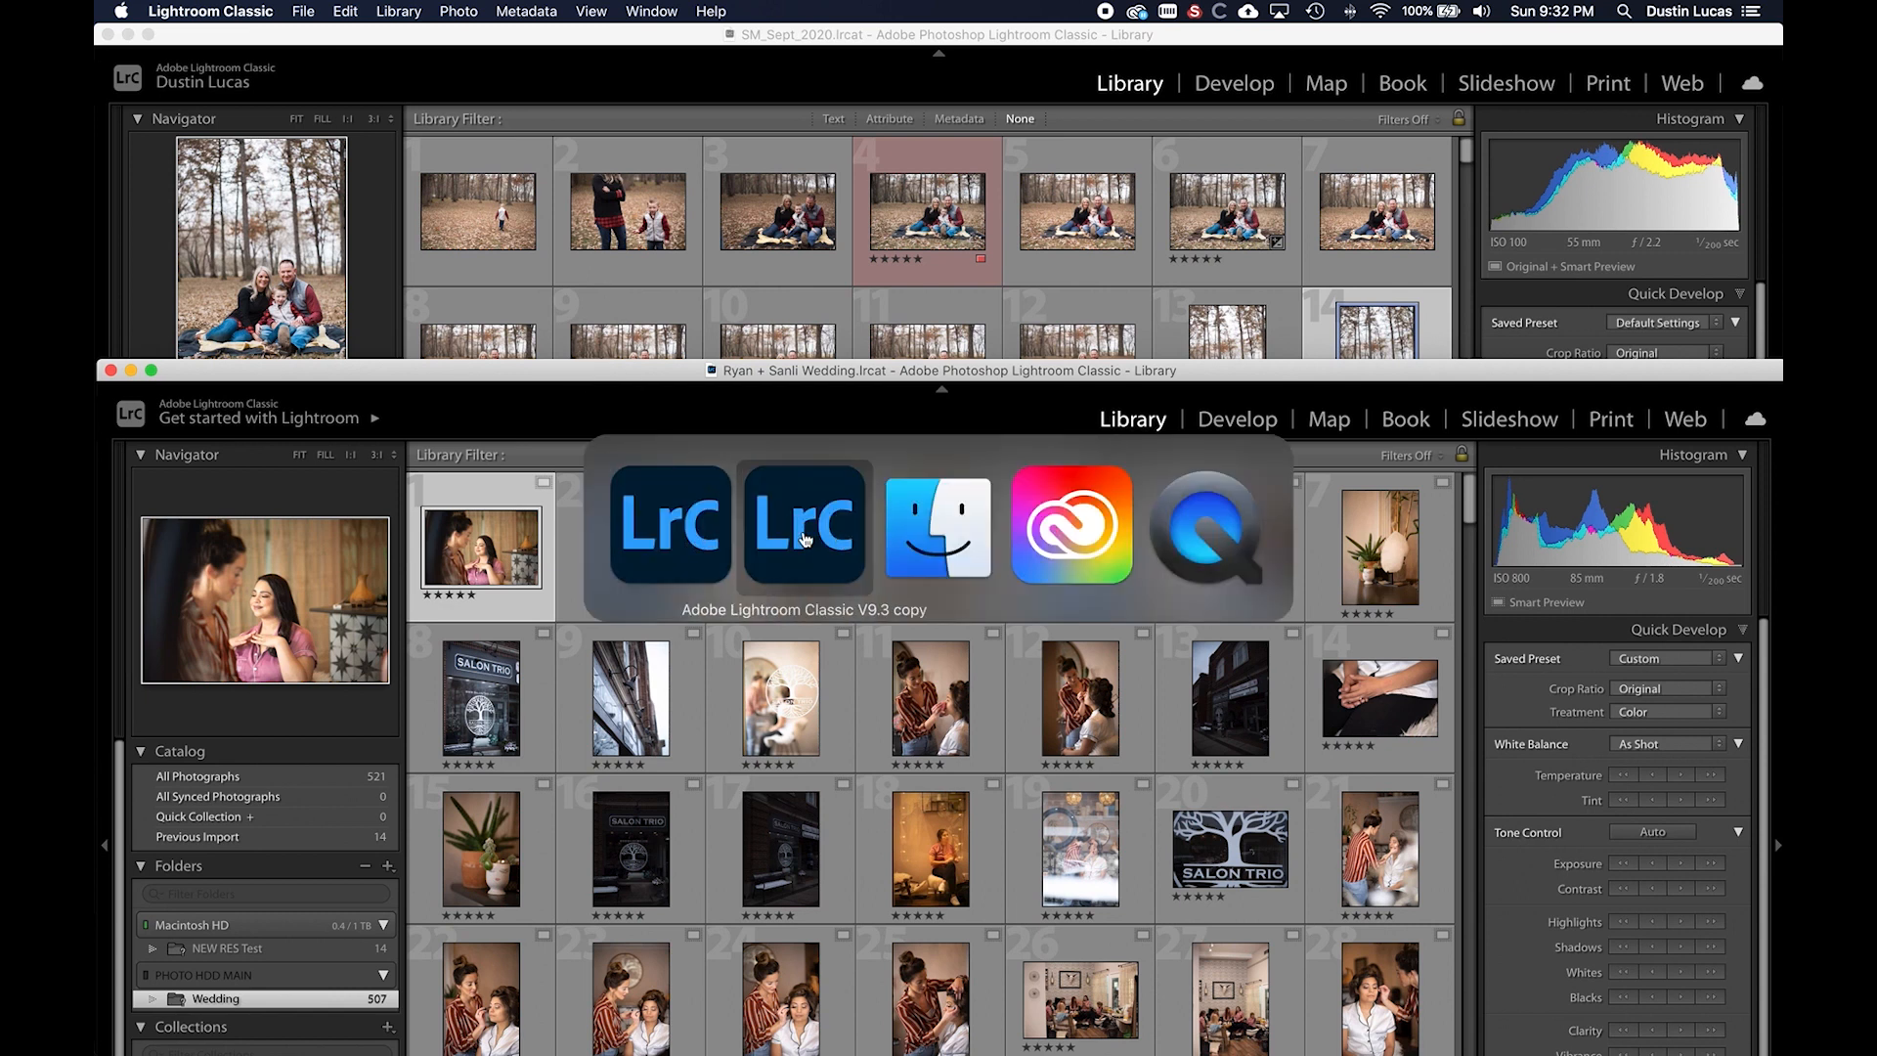
{"action": "key", "text": "super+Tab"}
{"action": "key", "text": "super+Tab"}
{"action": "key", "text": "super+Tab"}
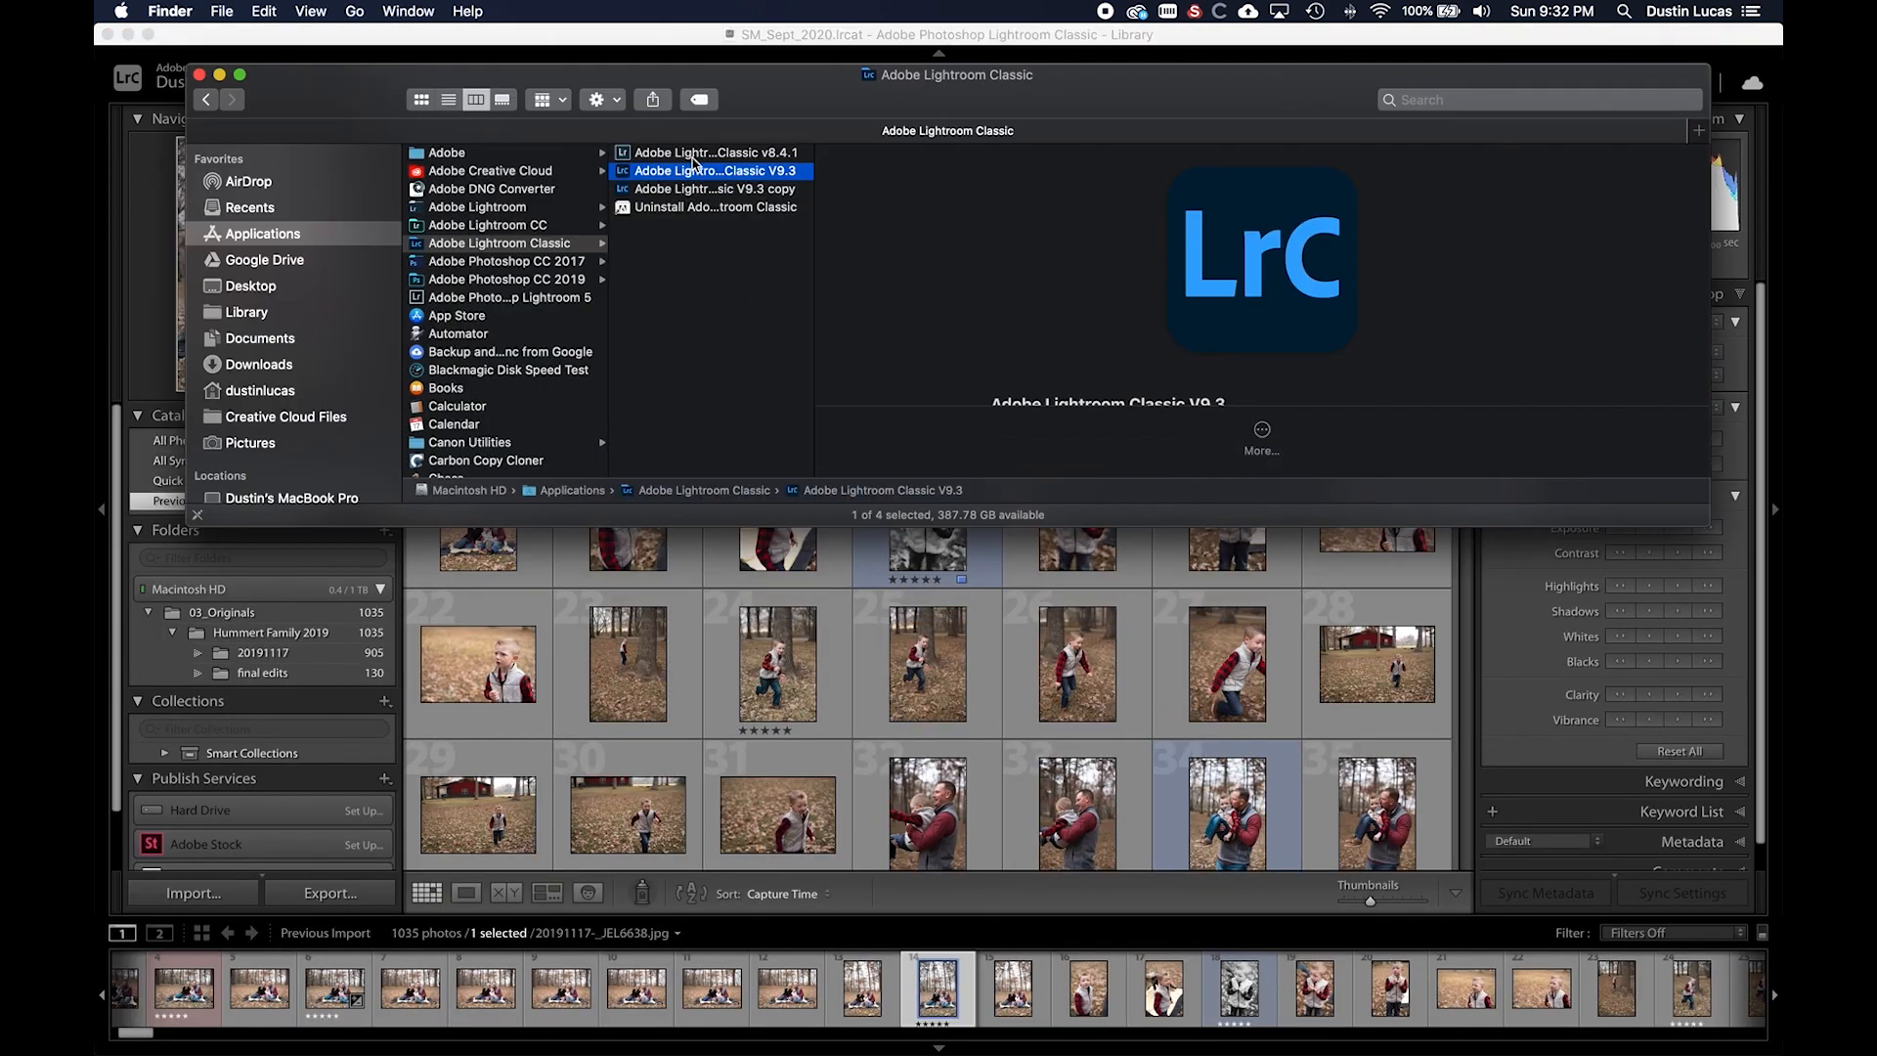
{"action": "left_click", "coordinate": [696, 156]}
{"action": "left_click", "coordinate": [704, 266]}
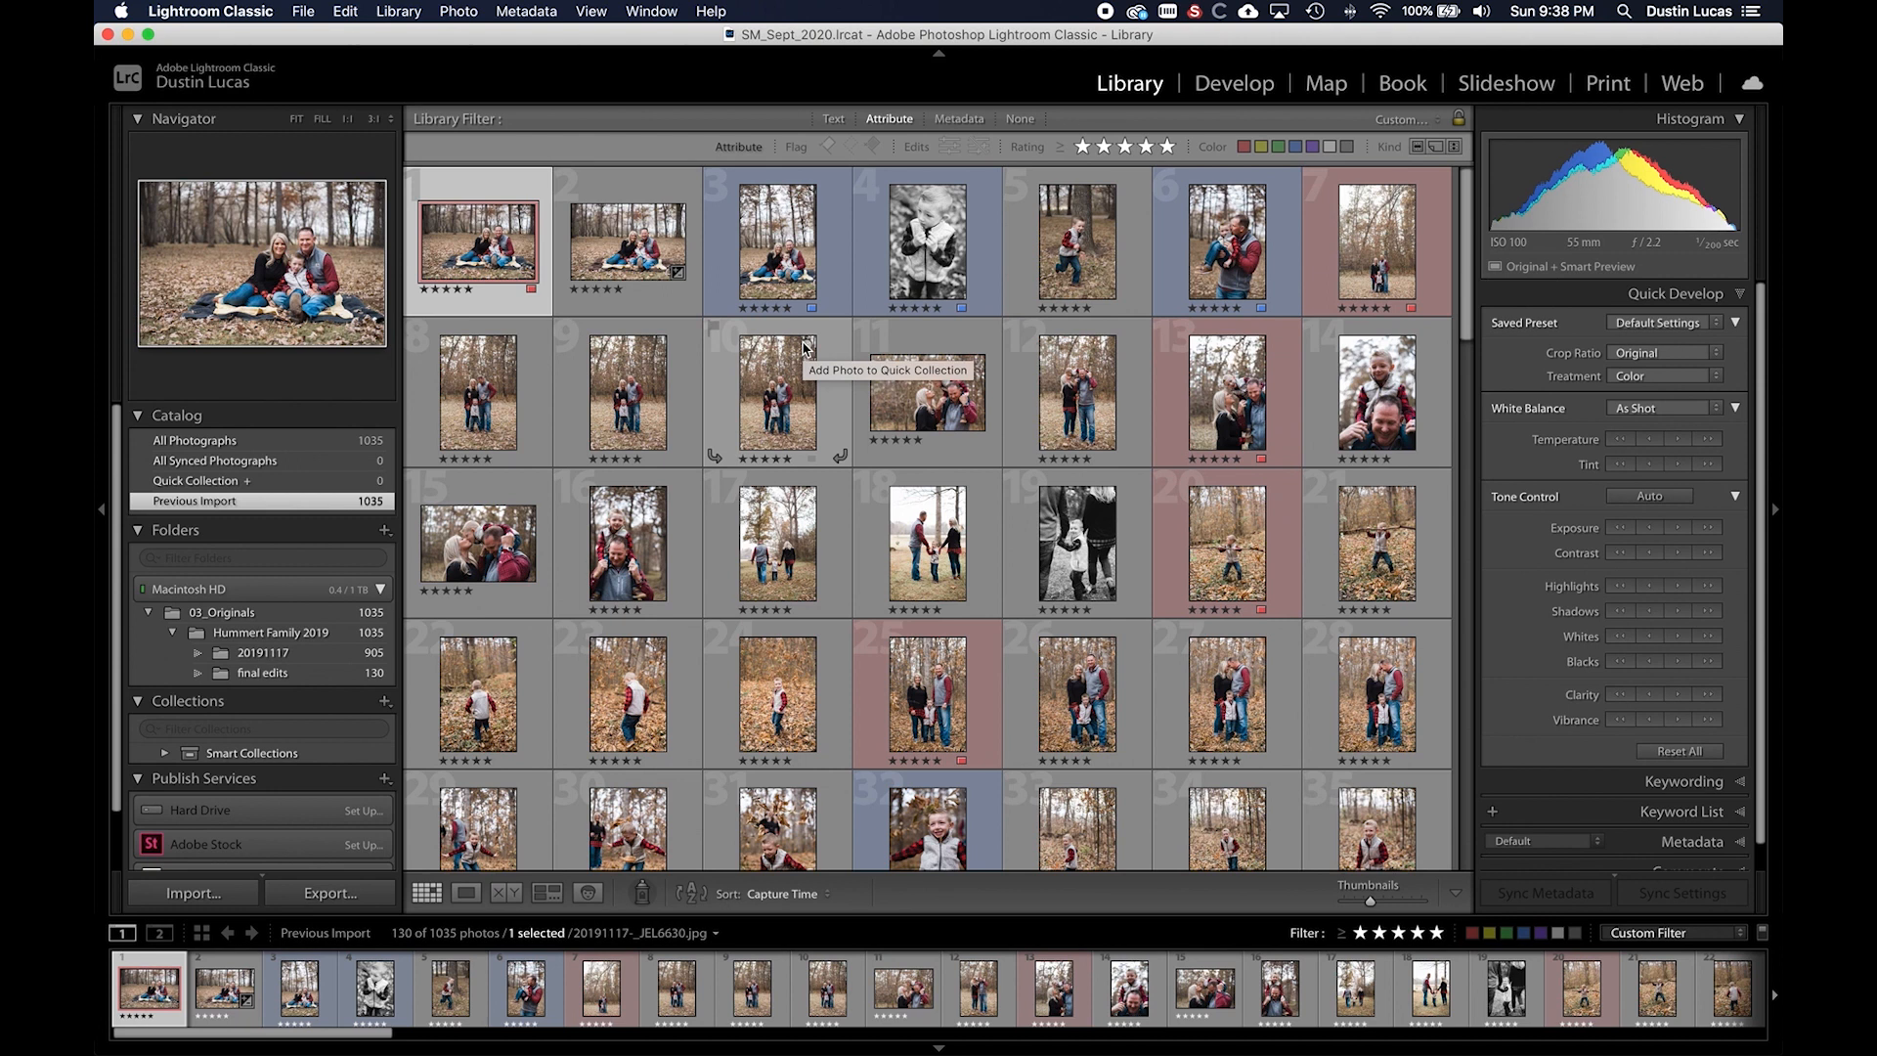
- Check the running apps from the SM_Sept_2020 catalog and stay in the Adobe Lightroom Classic V9.3 copy
{"action": "key", "text": "super+Tab"}
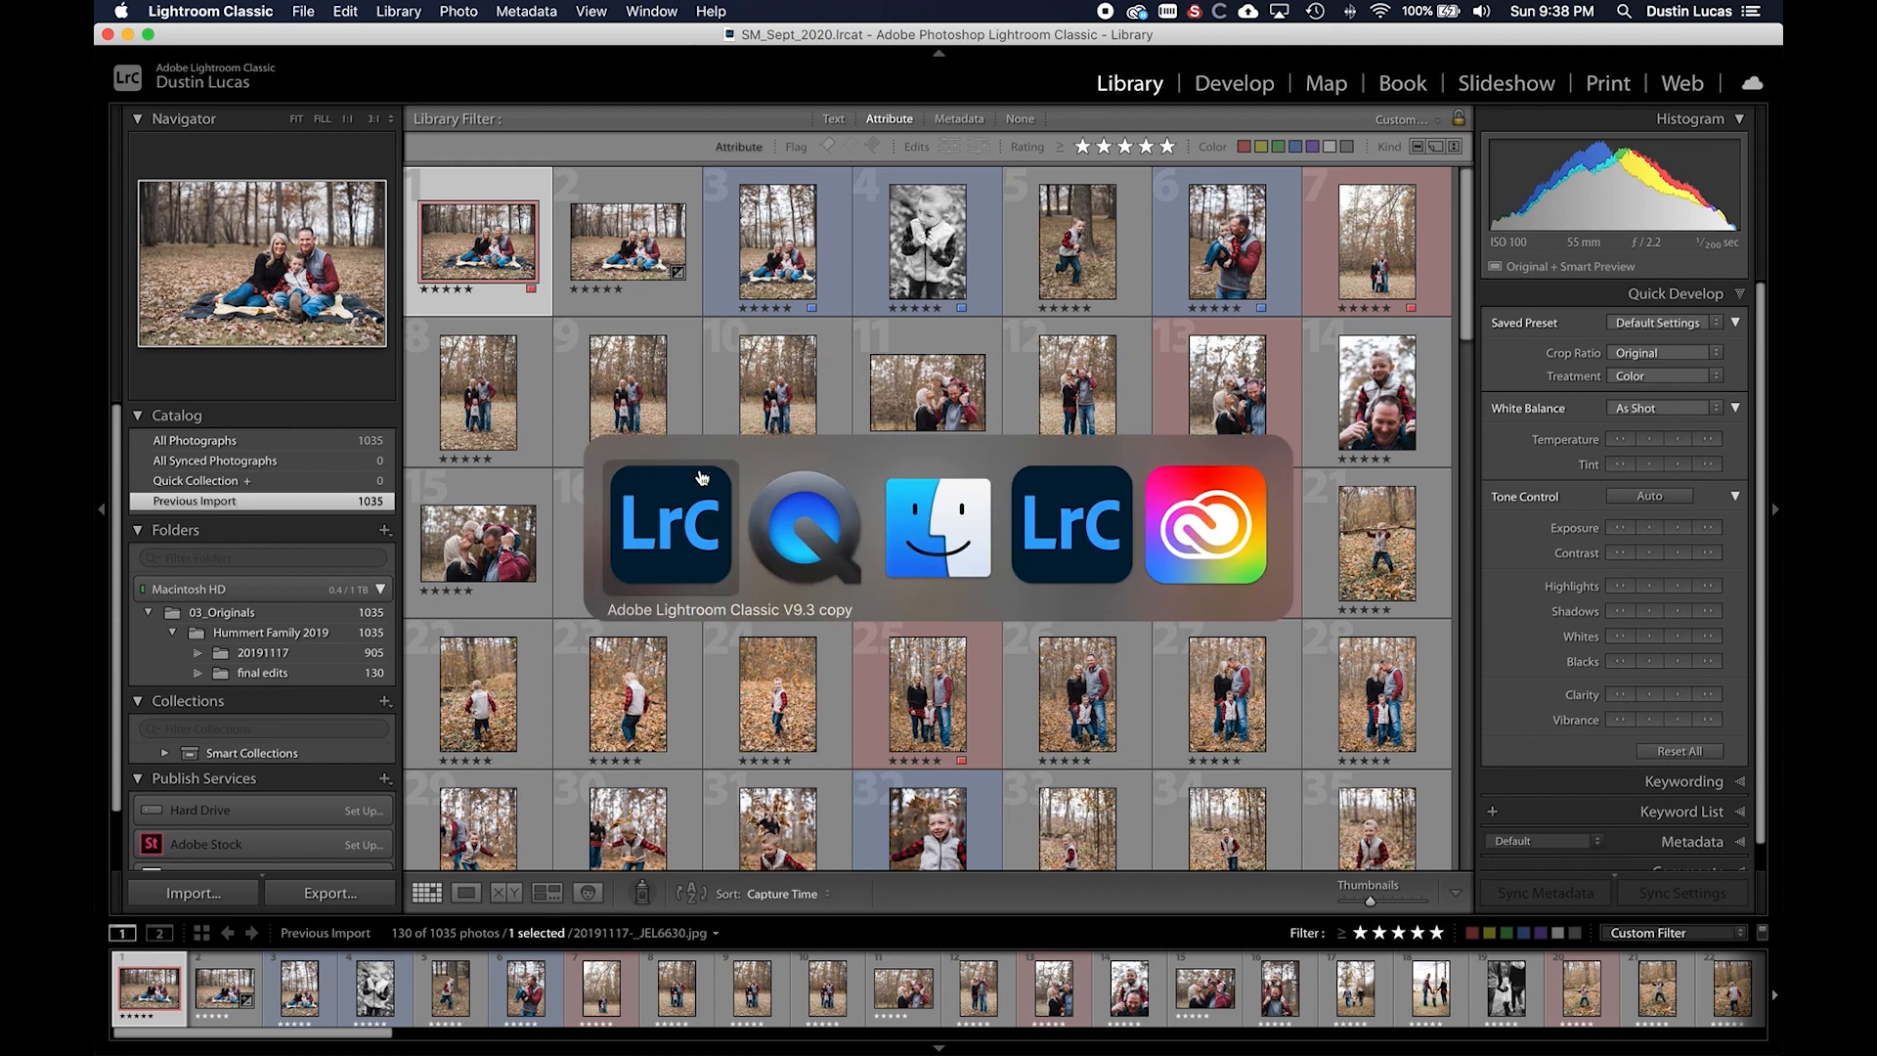
{"action": "left_click", "coordinate": [687, 560]}
{"action": "mouse_move", "coordinate": [893, 1041]}
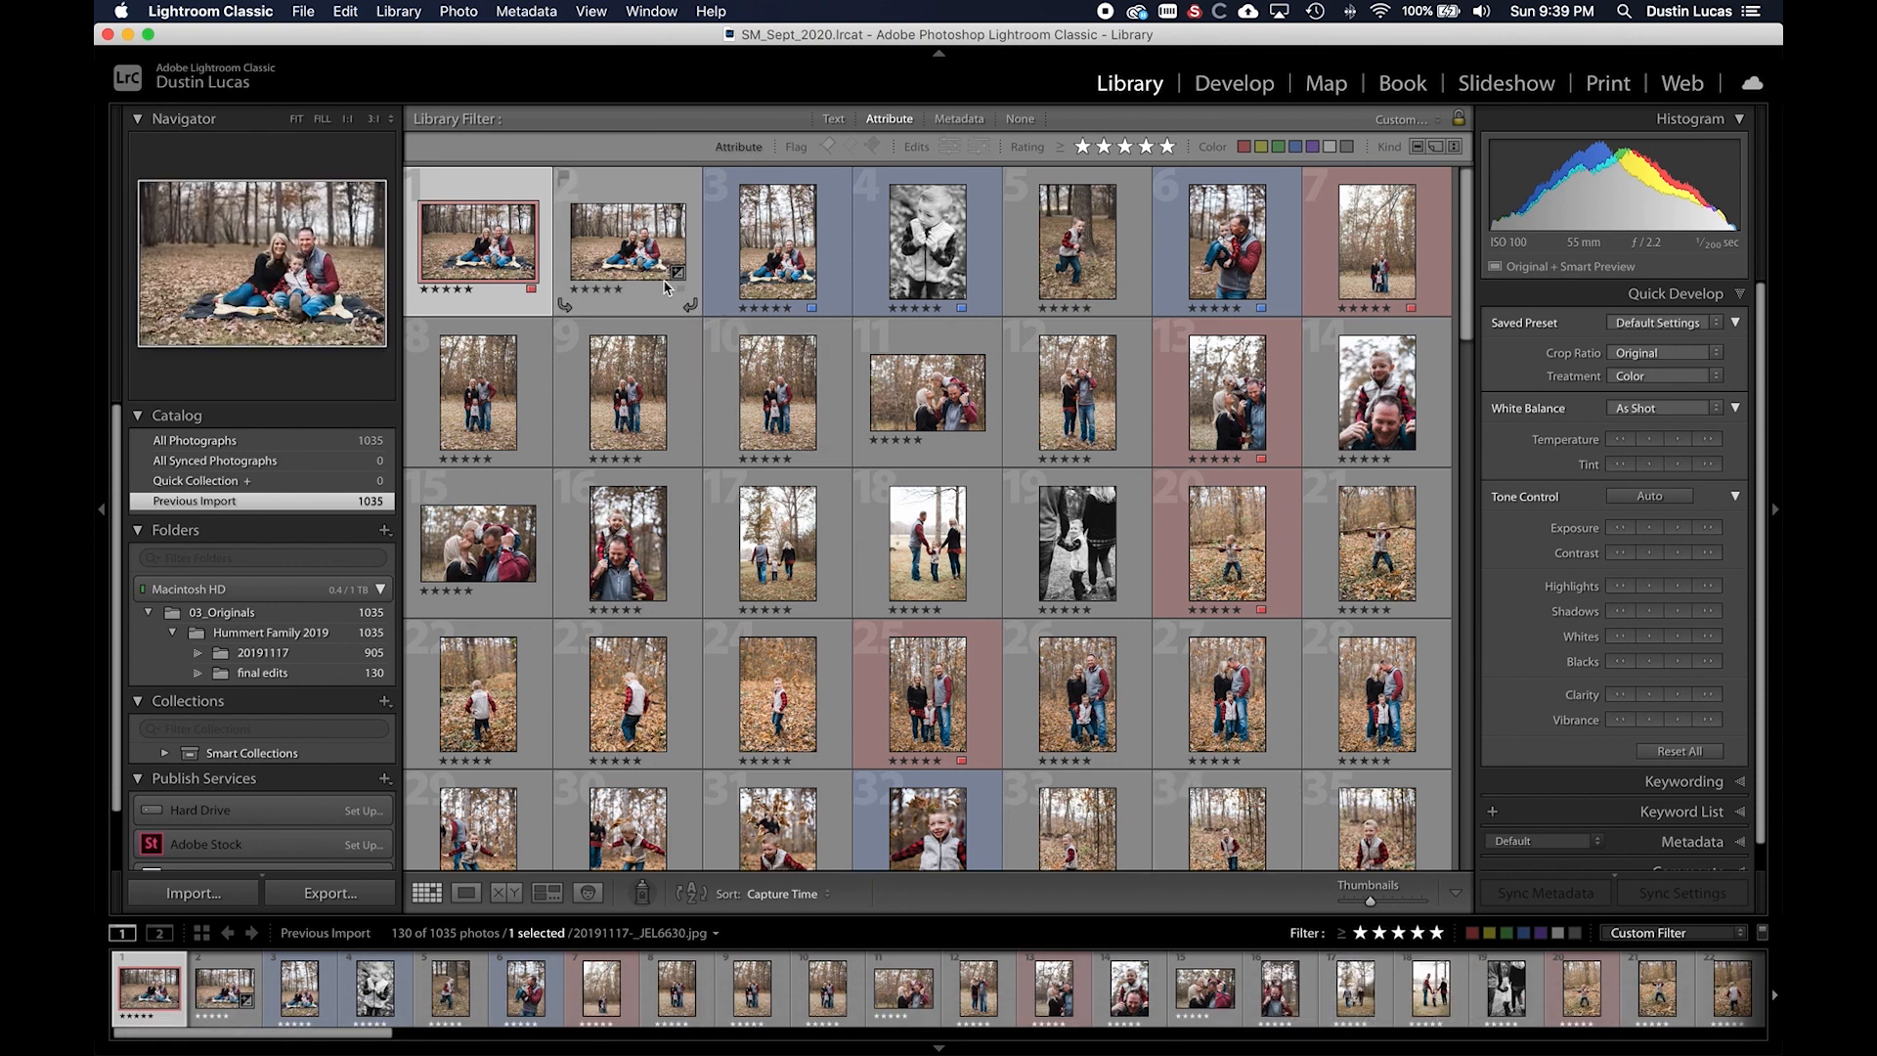
- Examine the cloud storage status and the Lightroom Sync preferences, including the expanded Sync Activity list, and close them
{"action": "left_click", "coordinate": [1752, 87]}
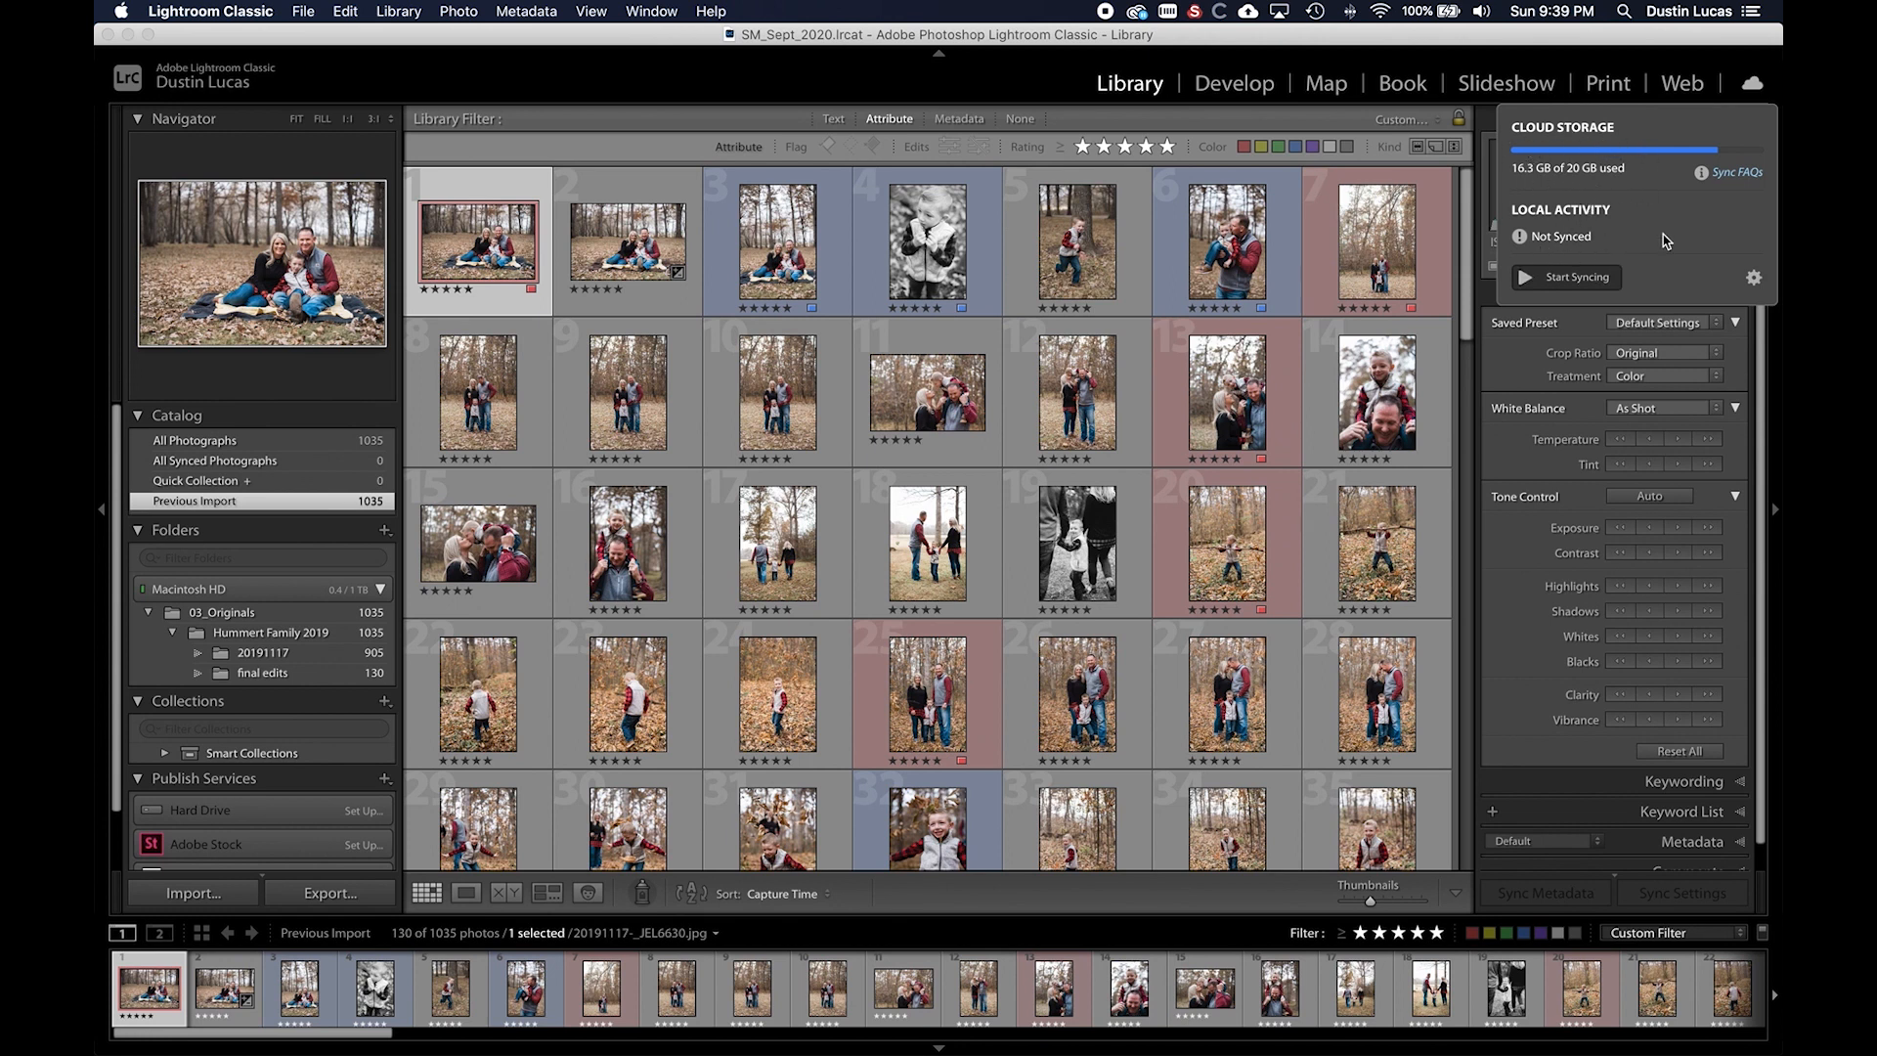
{"action": "left_click", "coordinate": [1752, 86]}
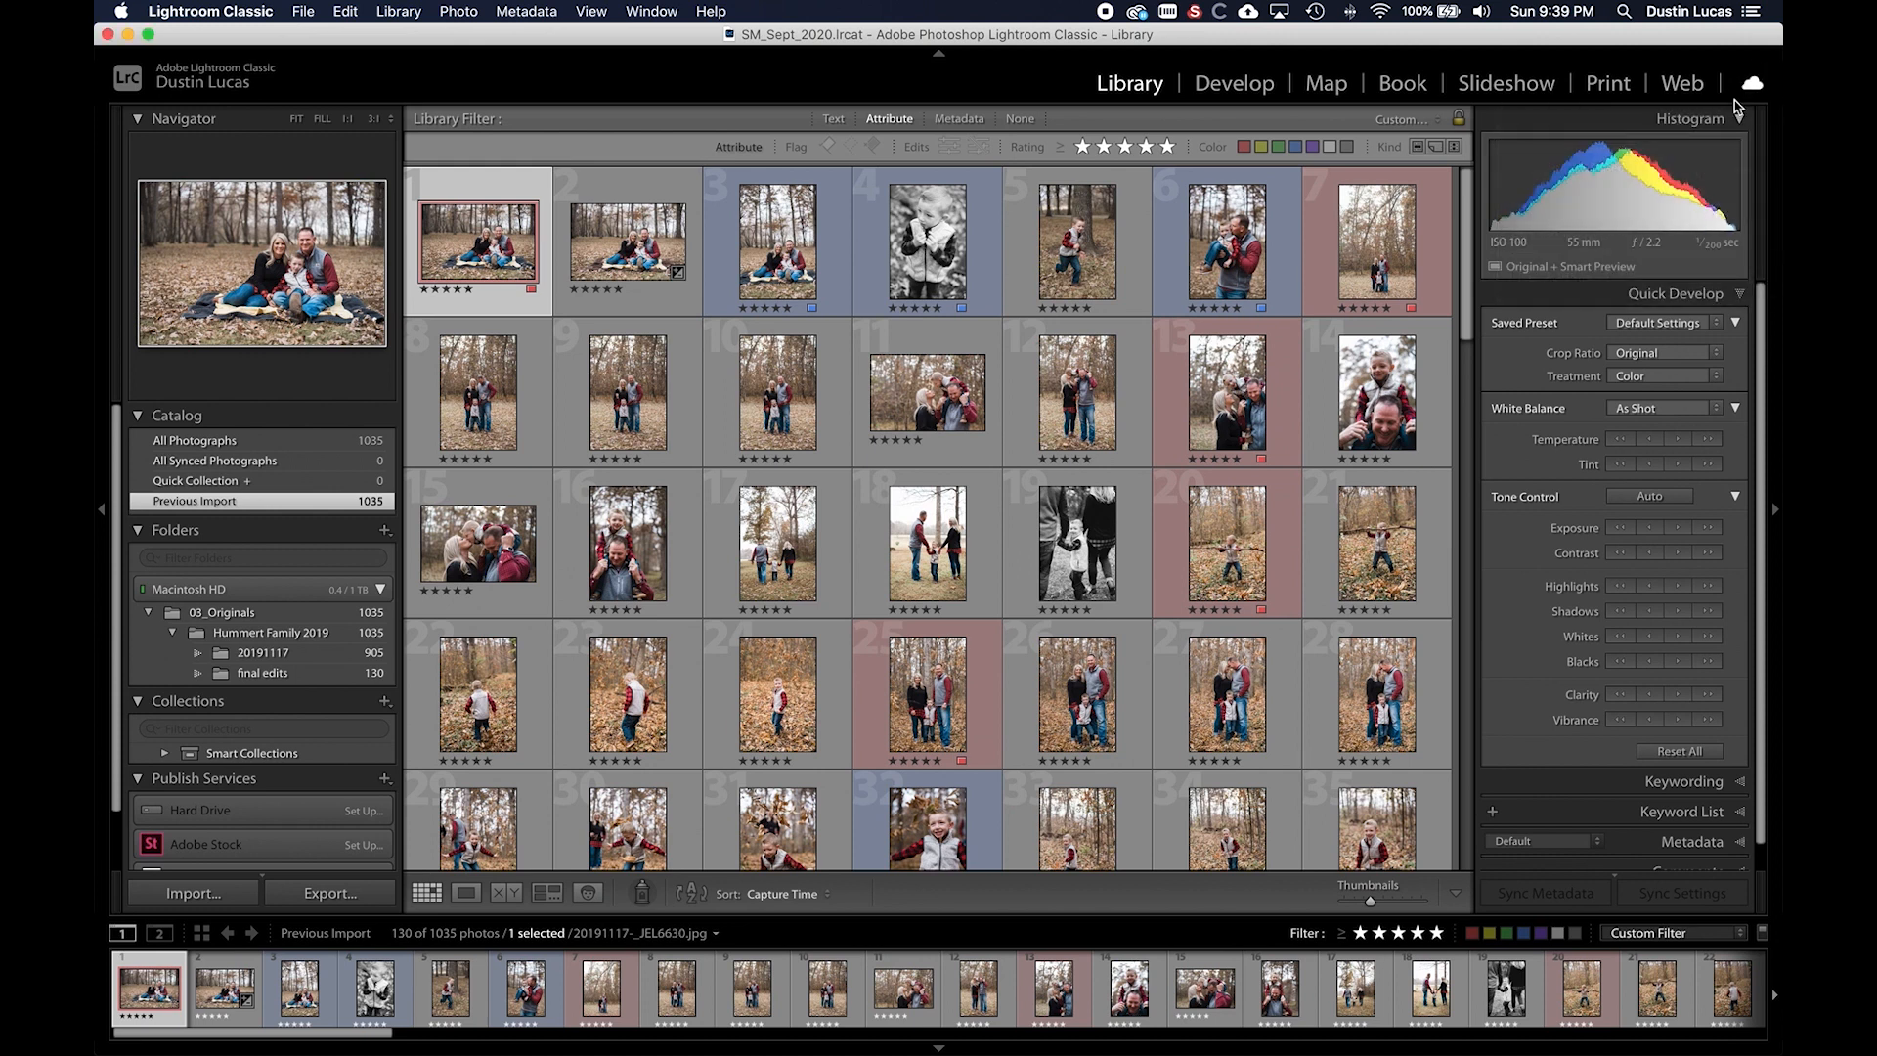
{"action": "left_click", "coordinate": [1751, 86]}
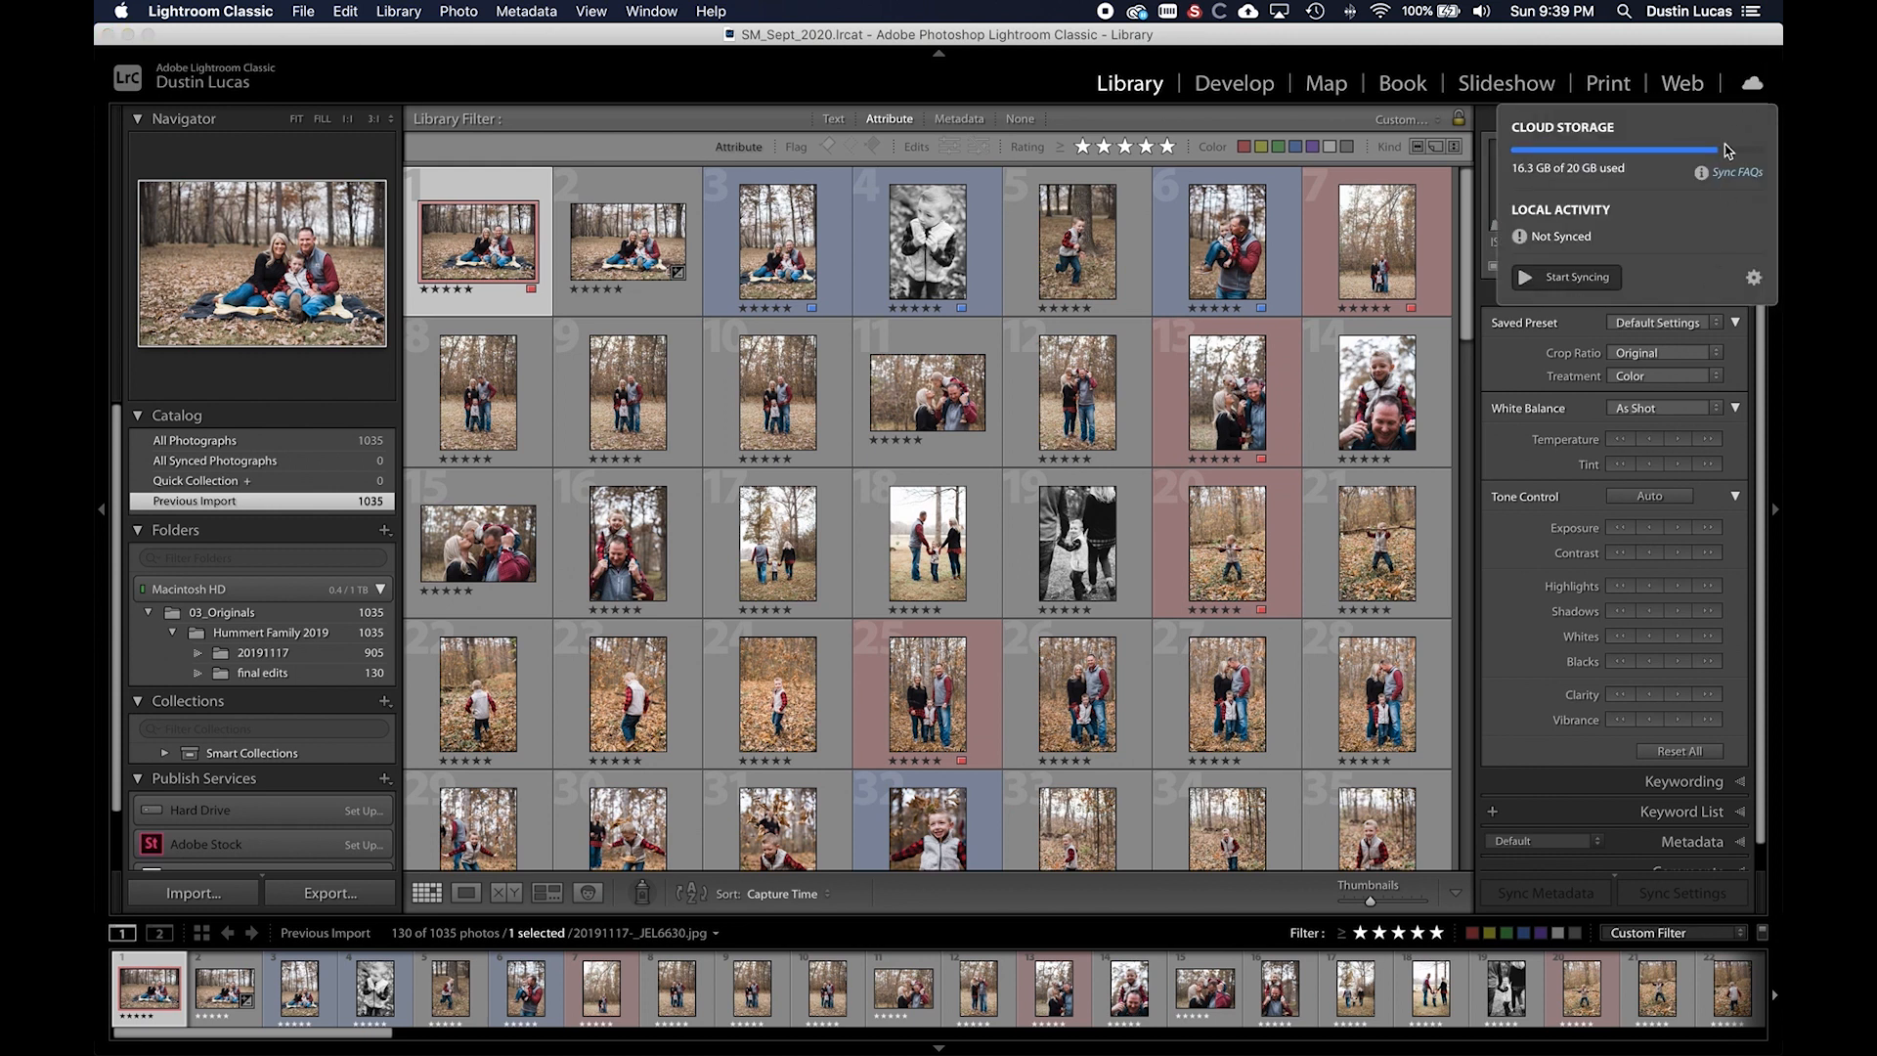
{"action": "left_click", "coordinate": [1757, 281]}
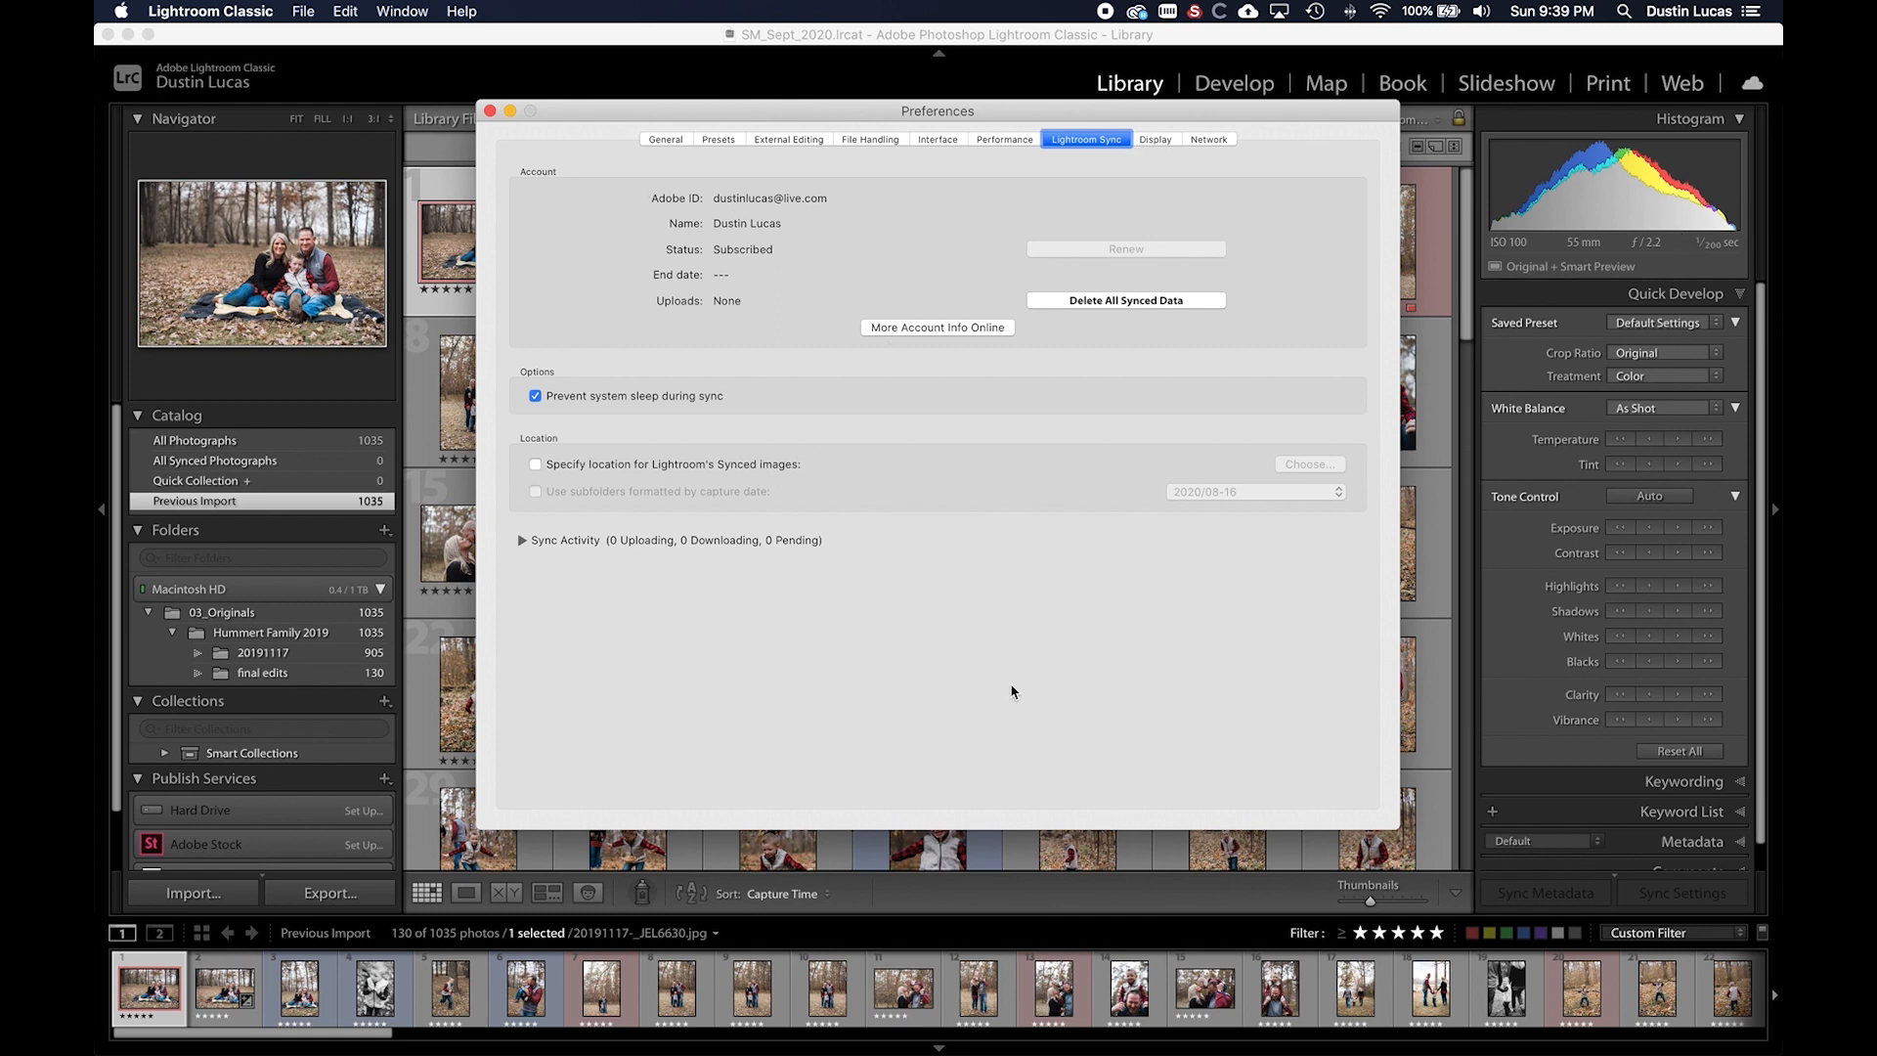
{"action": "left_click", "coordinate": [521, 540]}
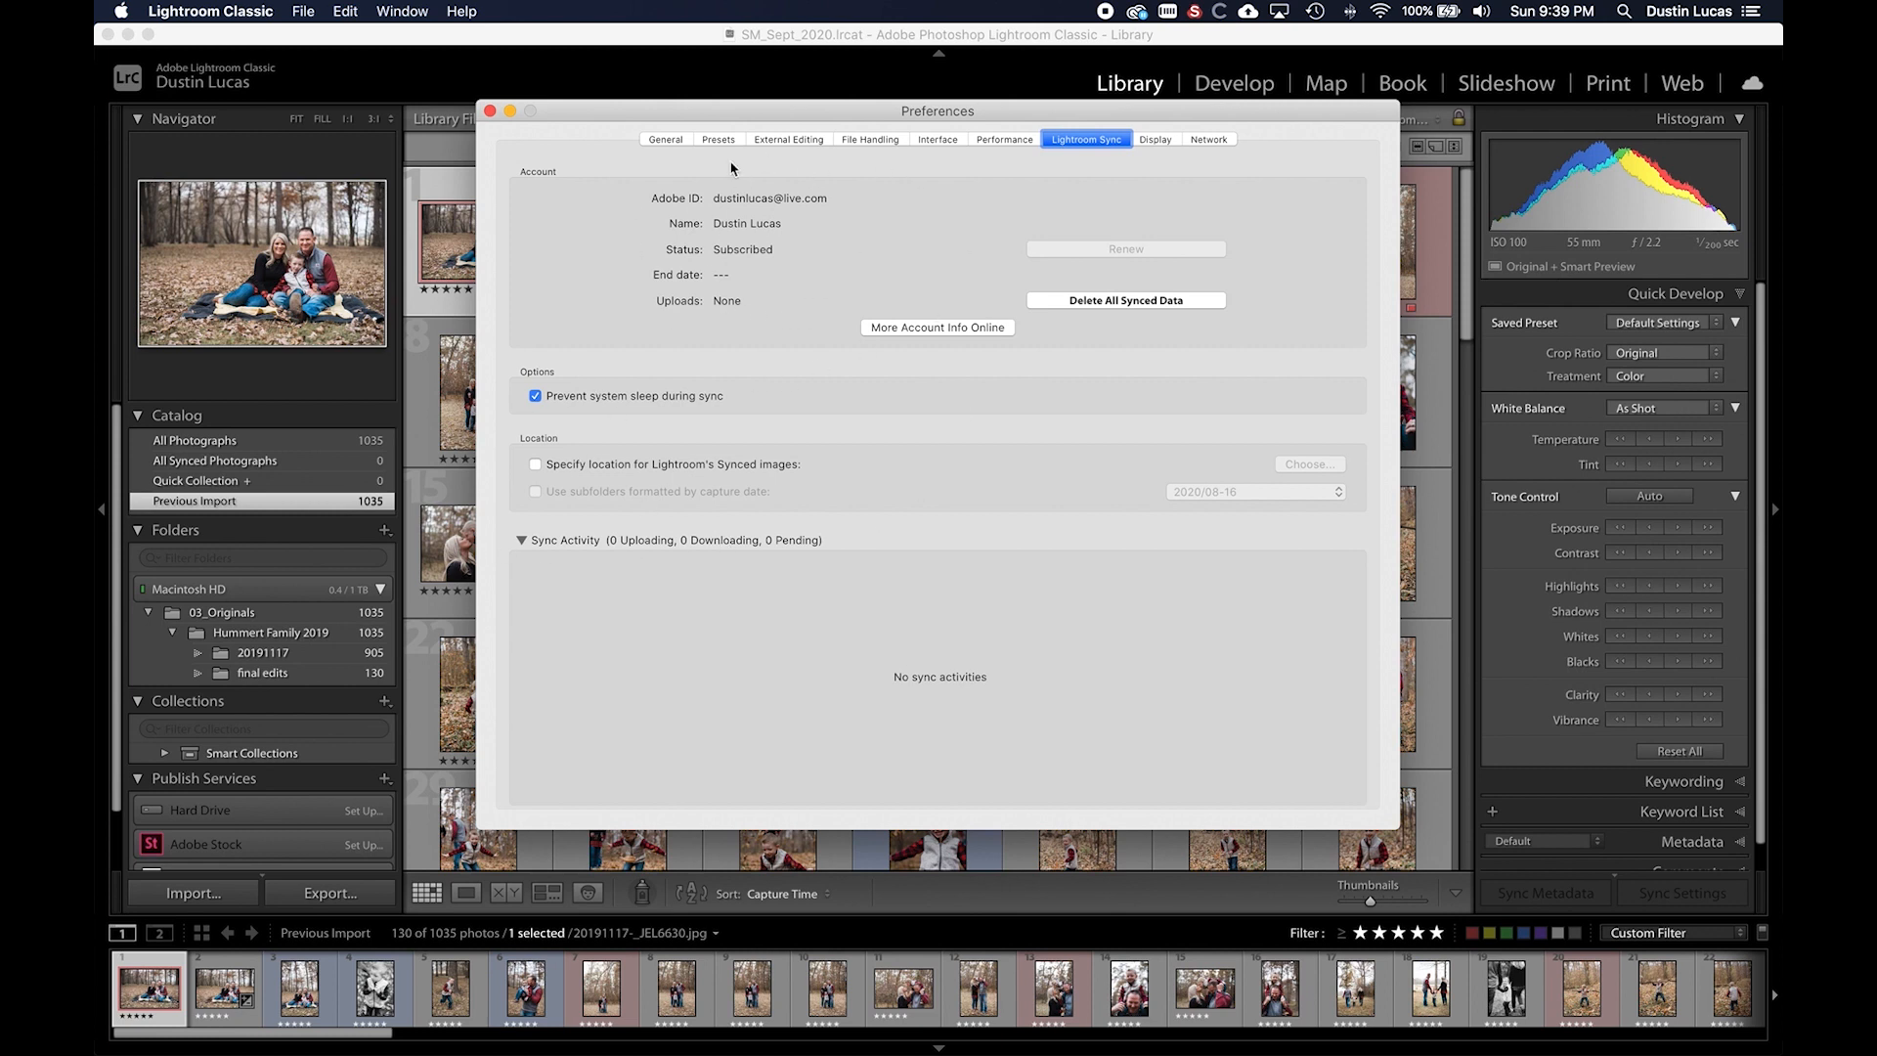
{"action": "left_click", "coordinate": [489, 111]}
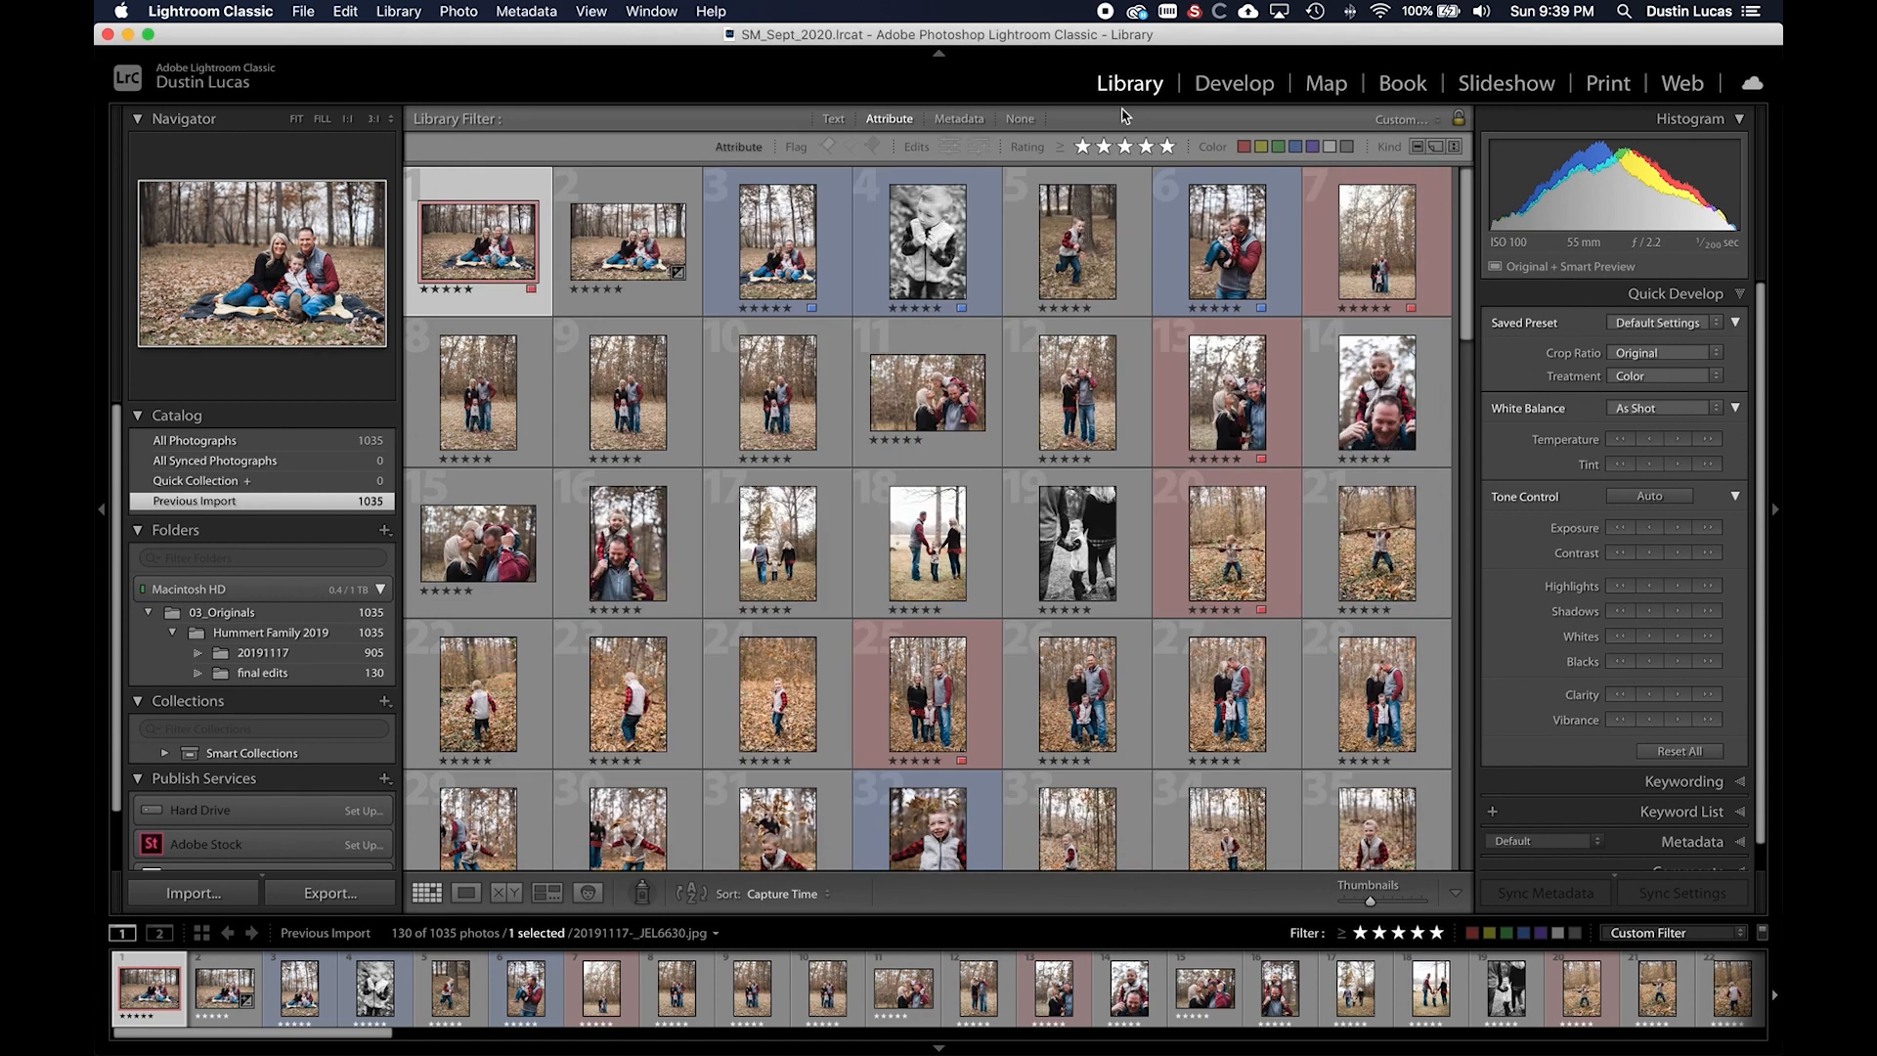
{"action": "left_click", "coordinate": [1755, 86]}
{"action": "left_click", "coordinate": [1755, 86]}
{"action": "left_click", "coordinate": [1755, 86]}
{"action": "left_click", "coordinate": [1755, 86]}
- Open the photo 20191117-_JEL6630.jpg in the Develop module and show the parametric region controls of the Tone Curve
{"action": "double_click", "coordinate": [479, 251]}
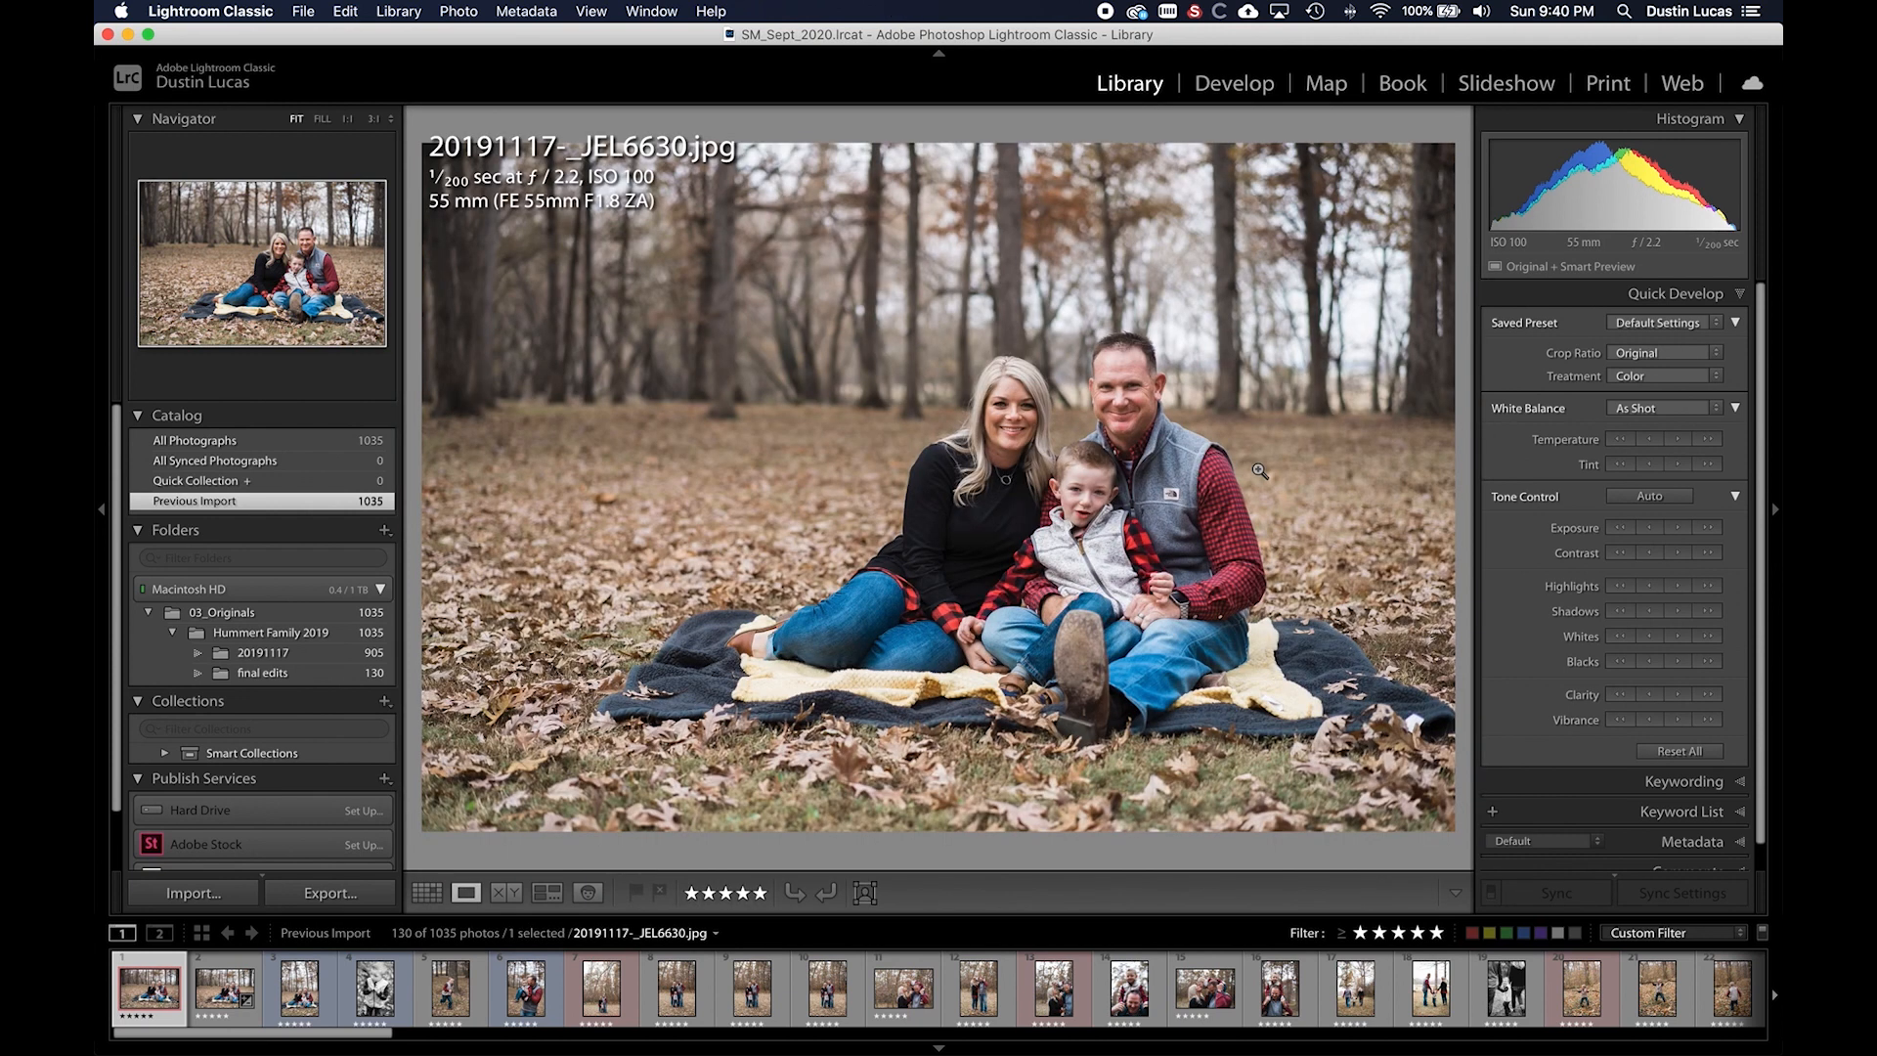
{"action": "key", "text": "d"}
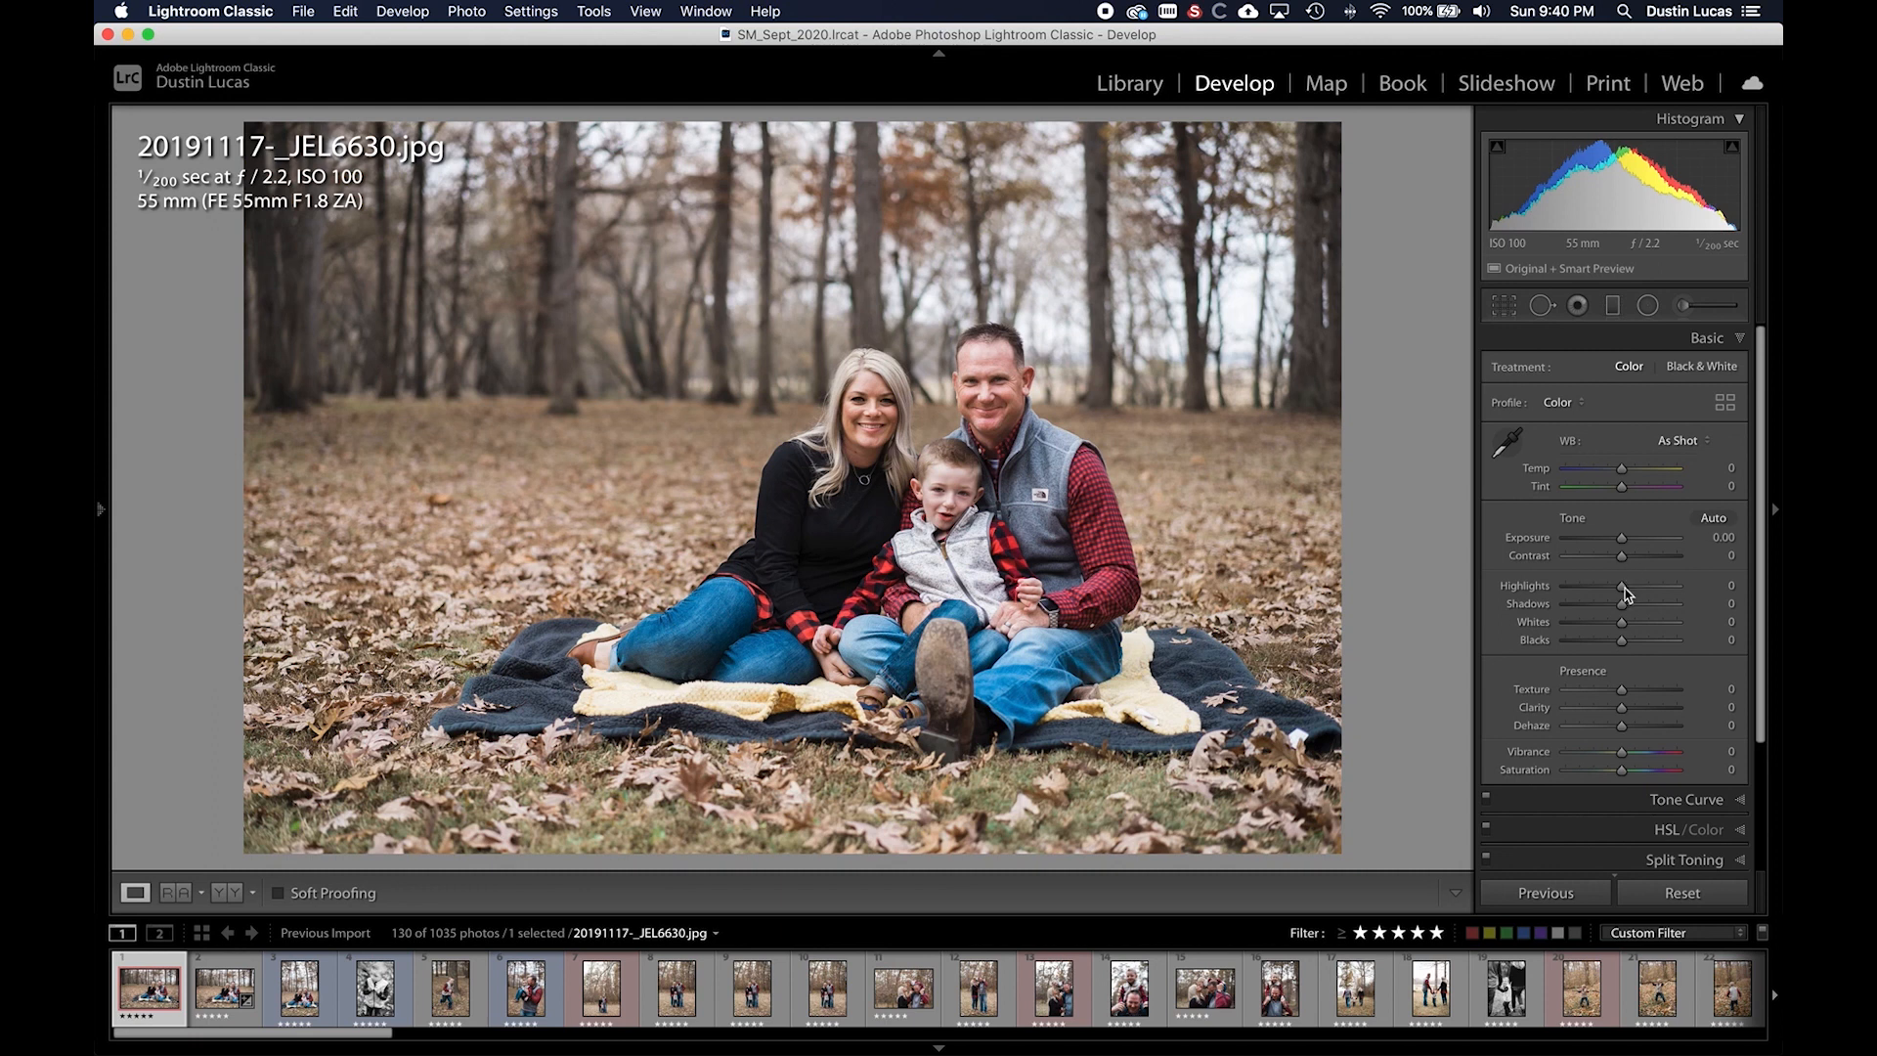
{"action": "scroll", "coordinate": [1634, 701], "scroll_direction": "down", "scroll_amount": 3}
{"action": "left_click", "coordinate": [1622, 632]}
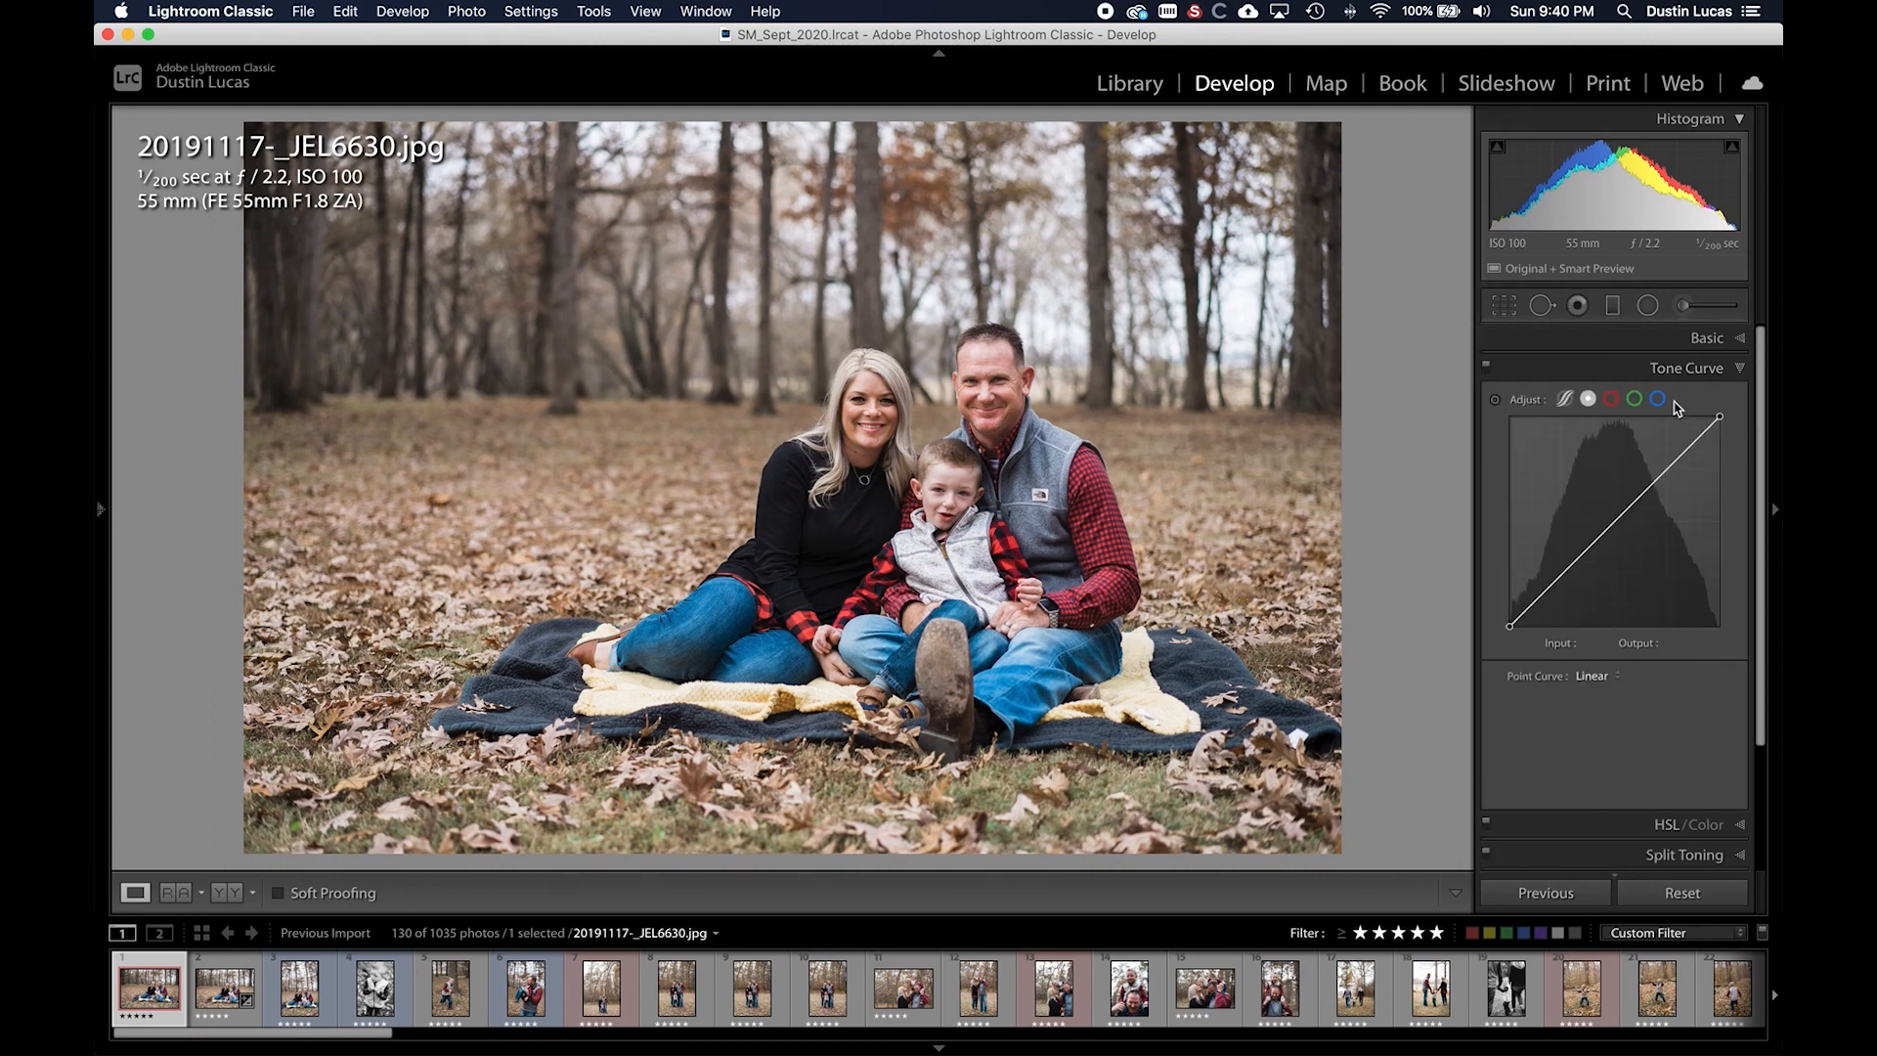
{"action": "left_click", "coordinate": [1564, 400]}
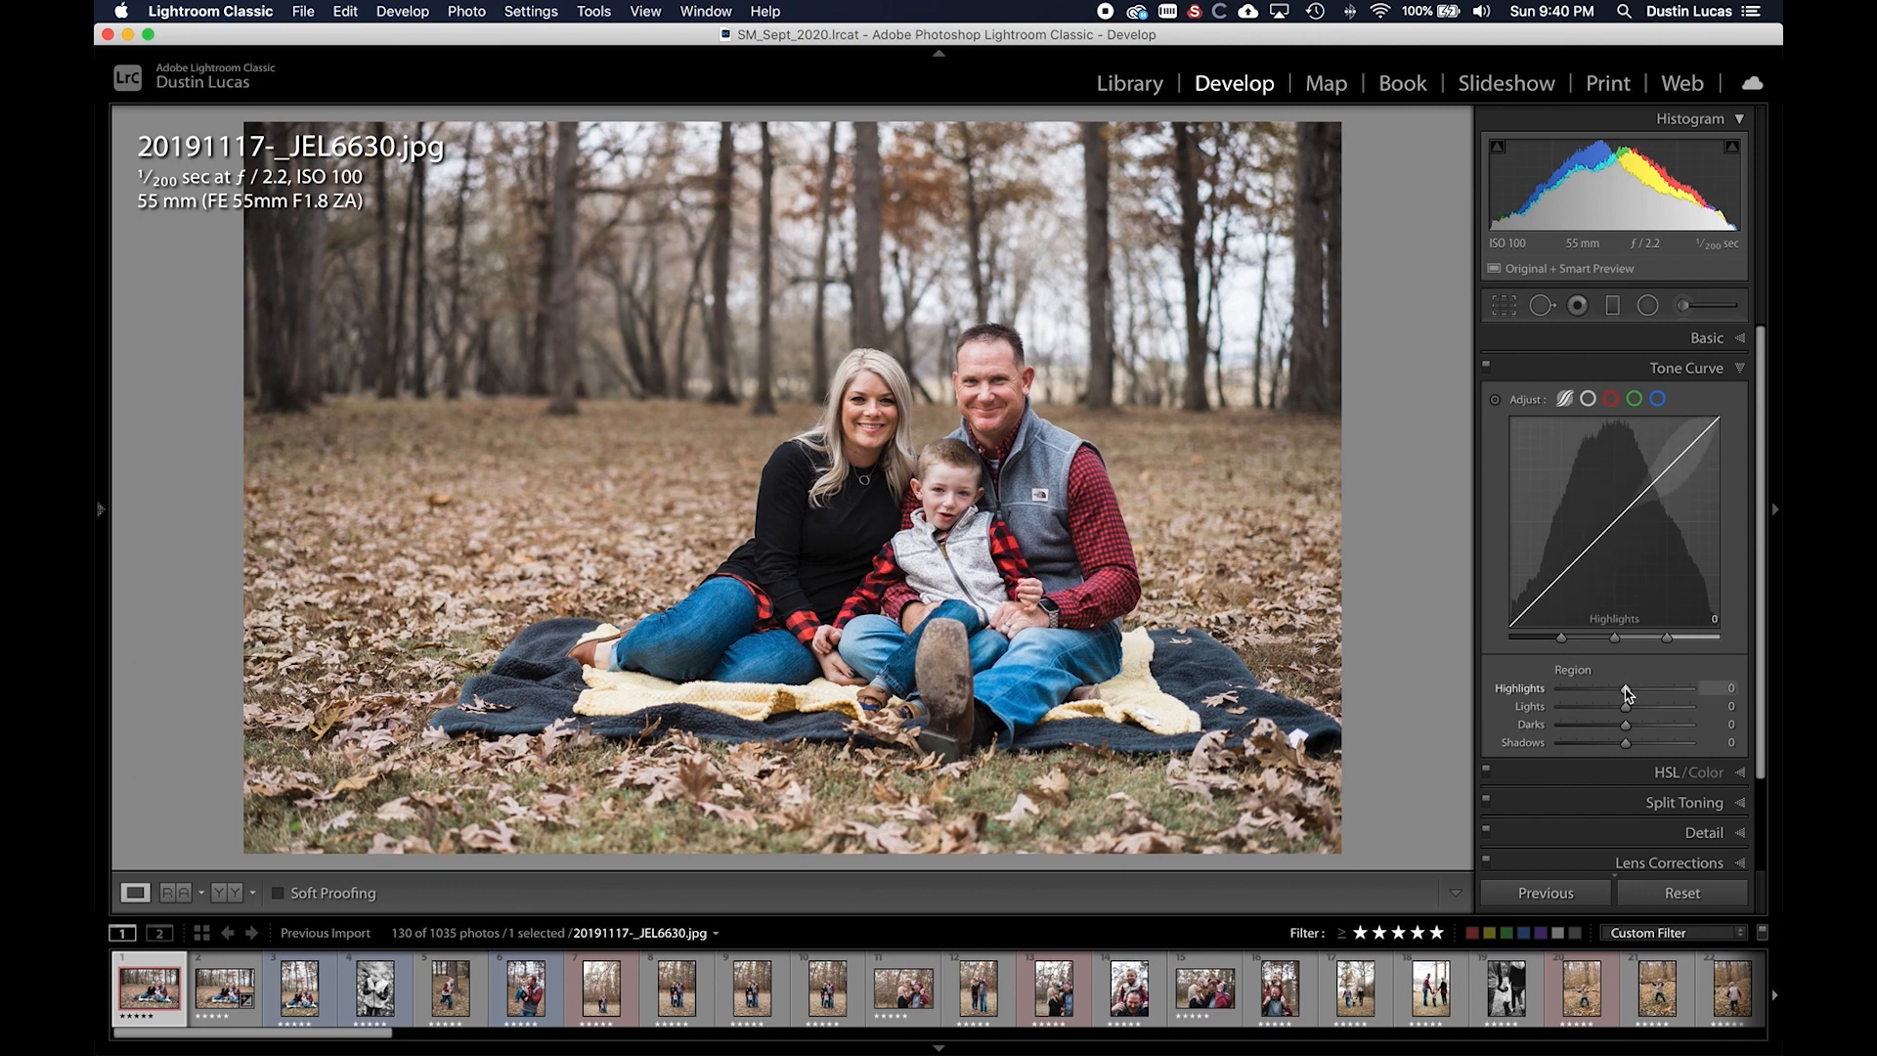
- Set the Tone Curve regions to Highlights -27, Lights -2, Darks +11 and Shadows +20, and compare the photo with and without them
{"action": "left_click_drag", "start_coordinate": [1624, 691], "coordinate": [1641, 745]}
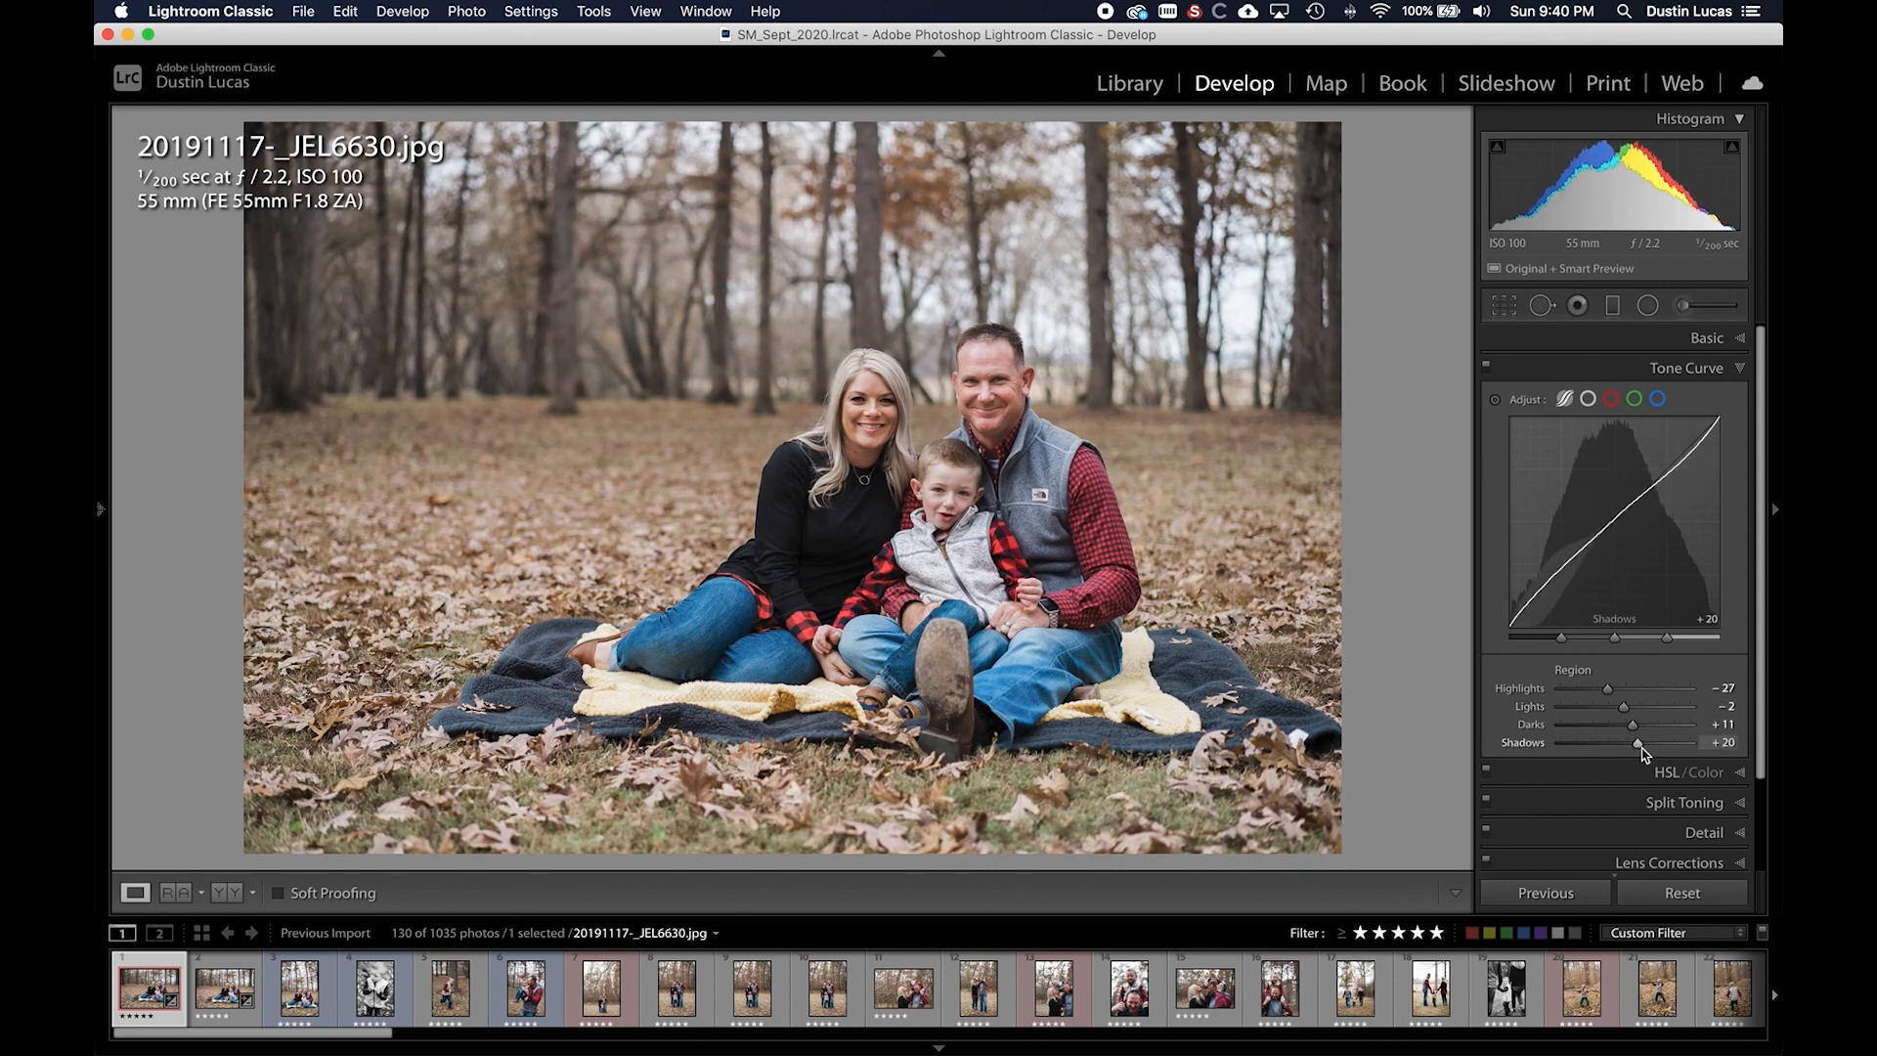
{"action": "left_click", "coordinate": [1486, 364]}
{"action": "left_click", "coordinate": [1485, 365]}
{"action": "left_click", "coordinate": [1486, 367]}
{"action": "left_click", "coordinate": [1486, 367]}
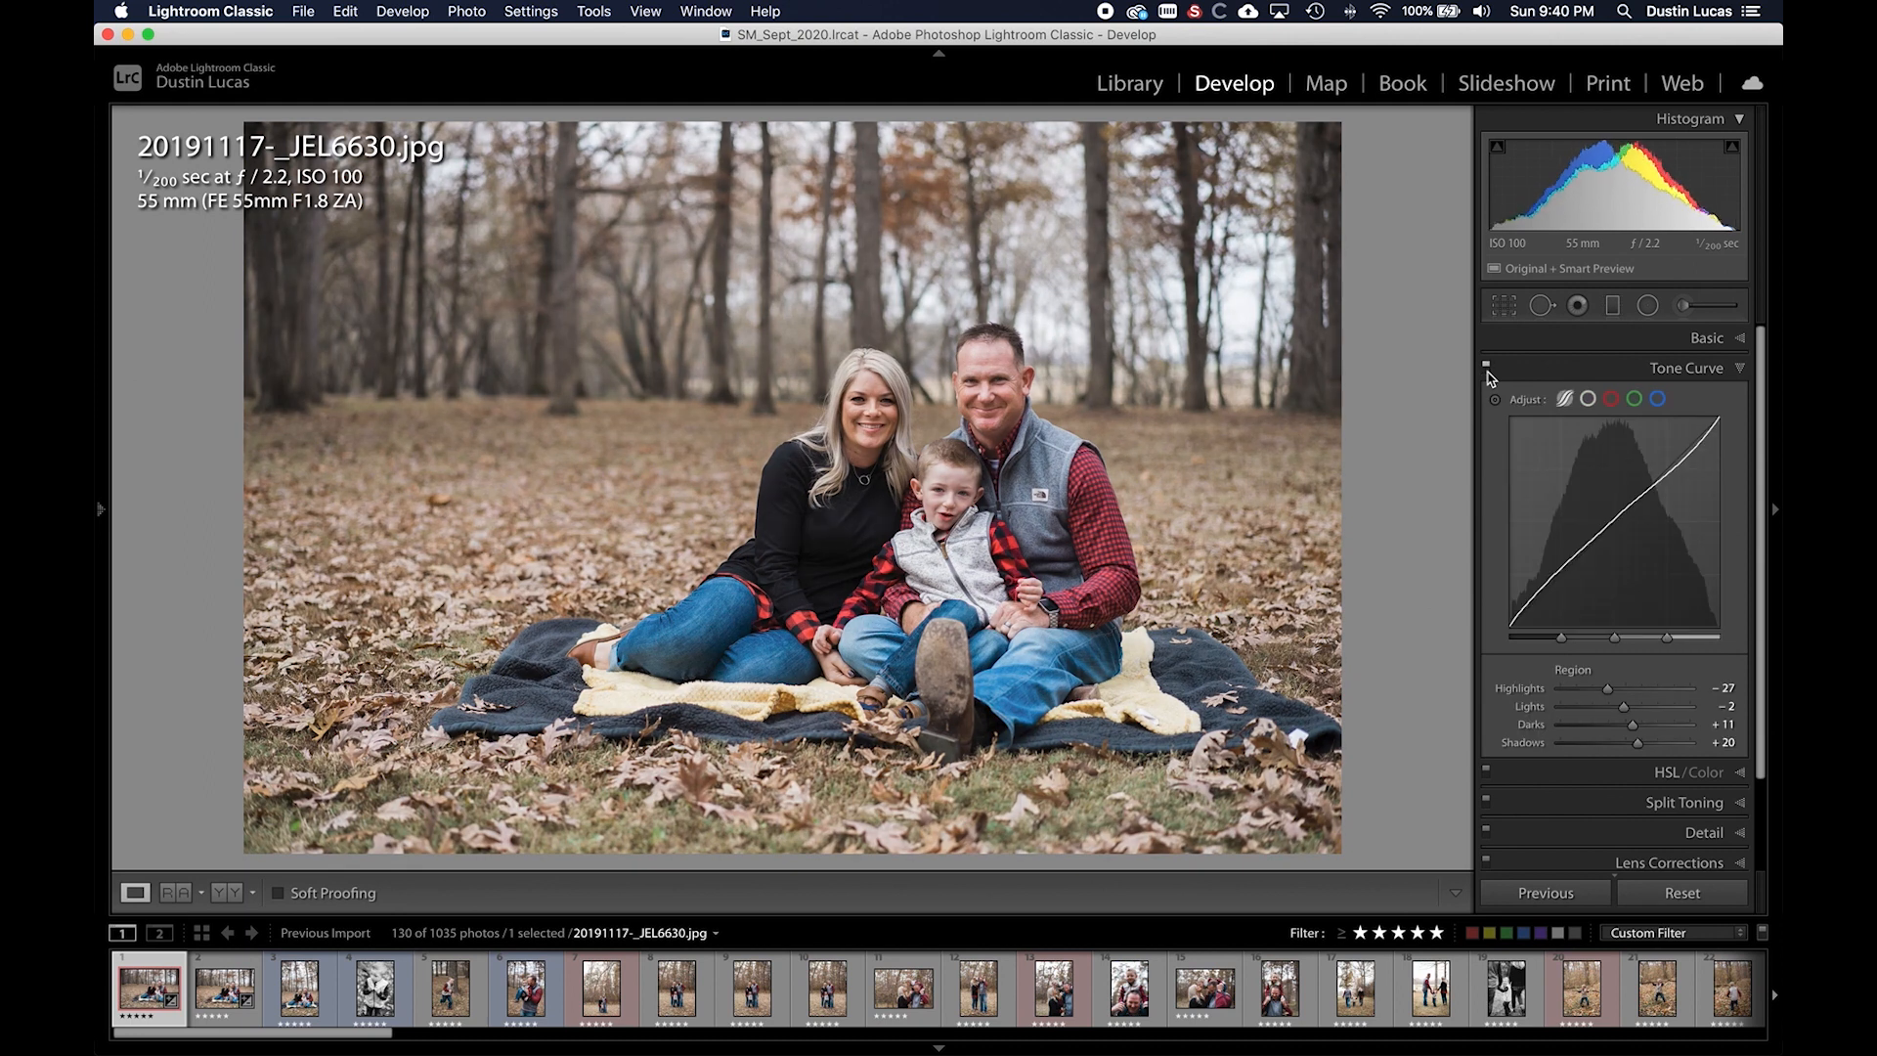
- Reset the Tone Curve region adjustments and view the curve's other reset options
{"action": "key", "text": "alt"}
{"action": "left_click", "coordinate": [1581, 673], "text": "alt"}
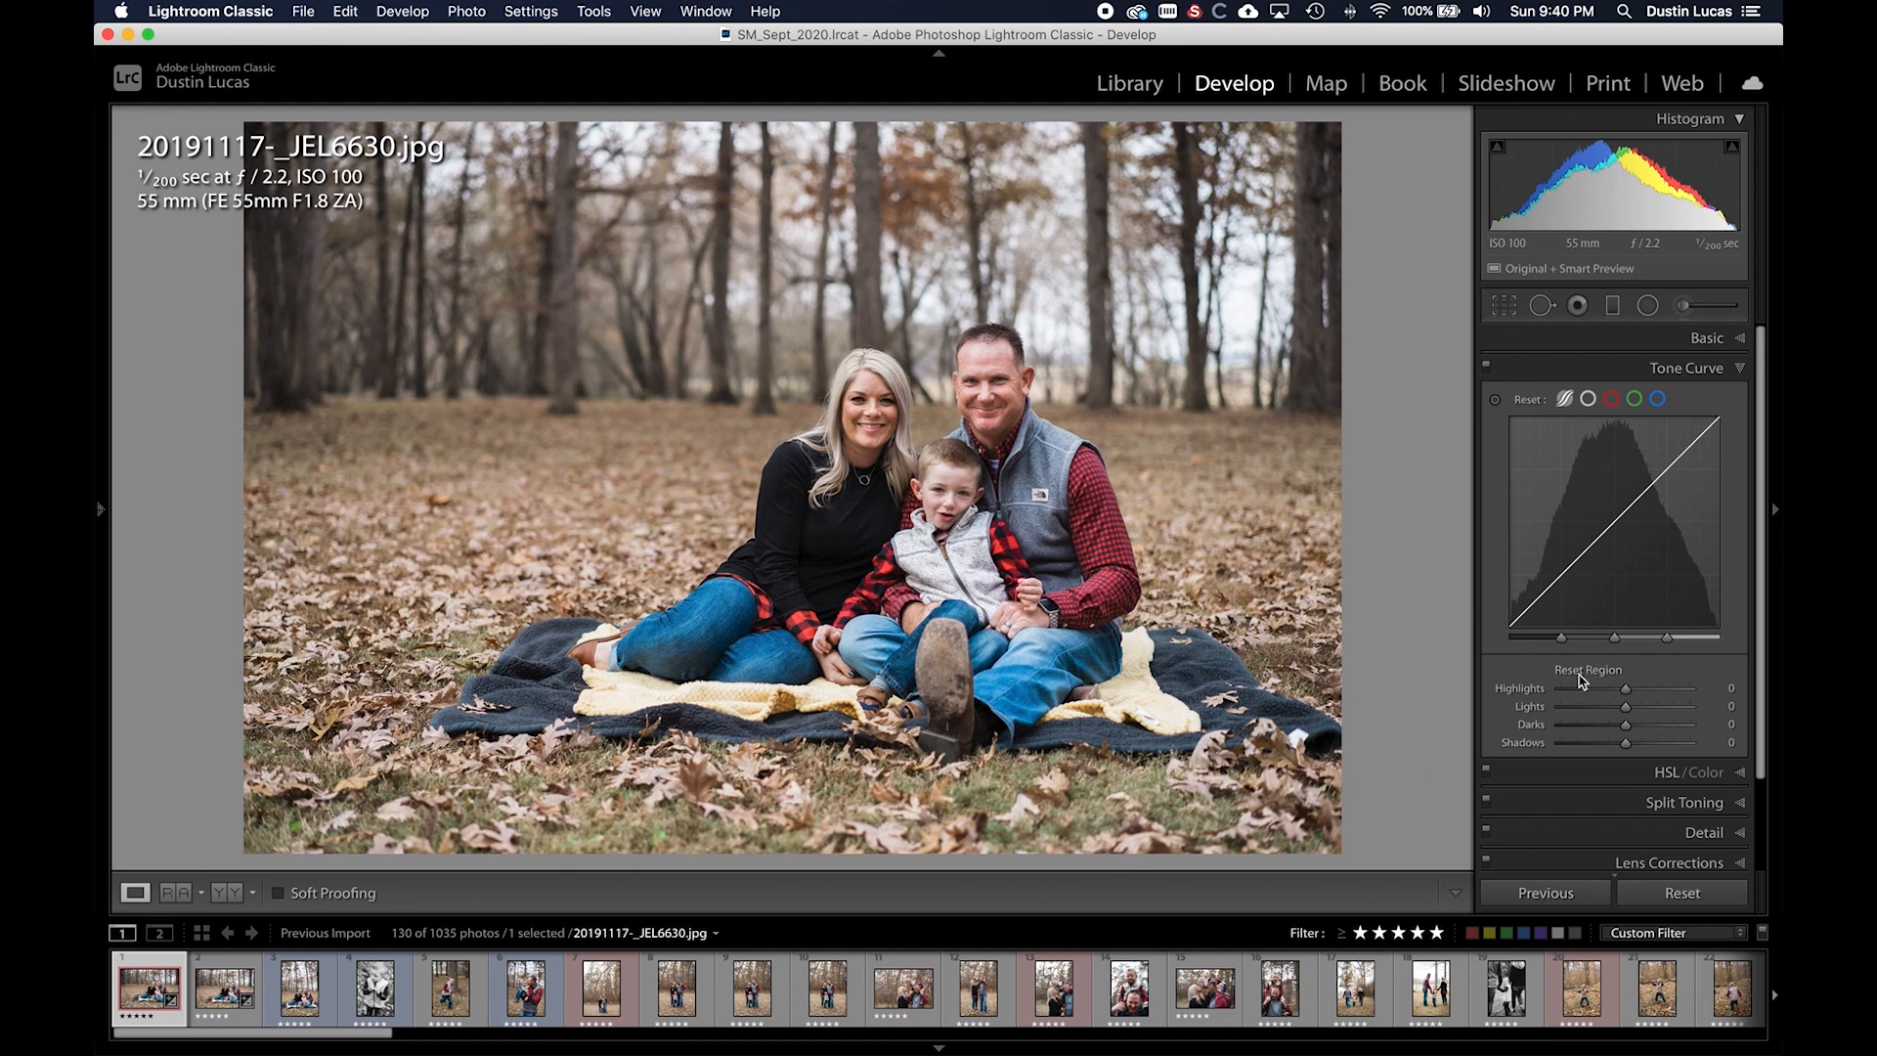
{"action": "right_click", "coordinate": [1622, 519]}
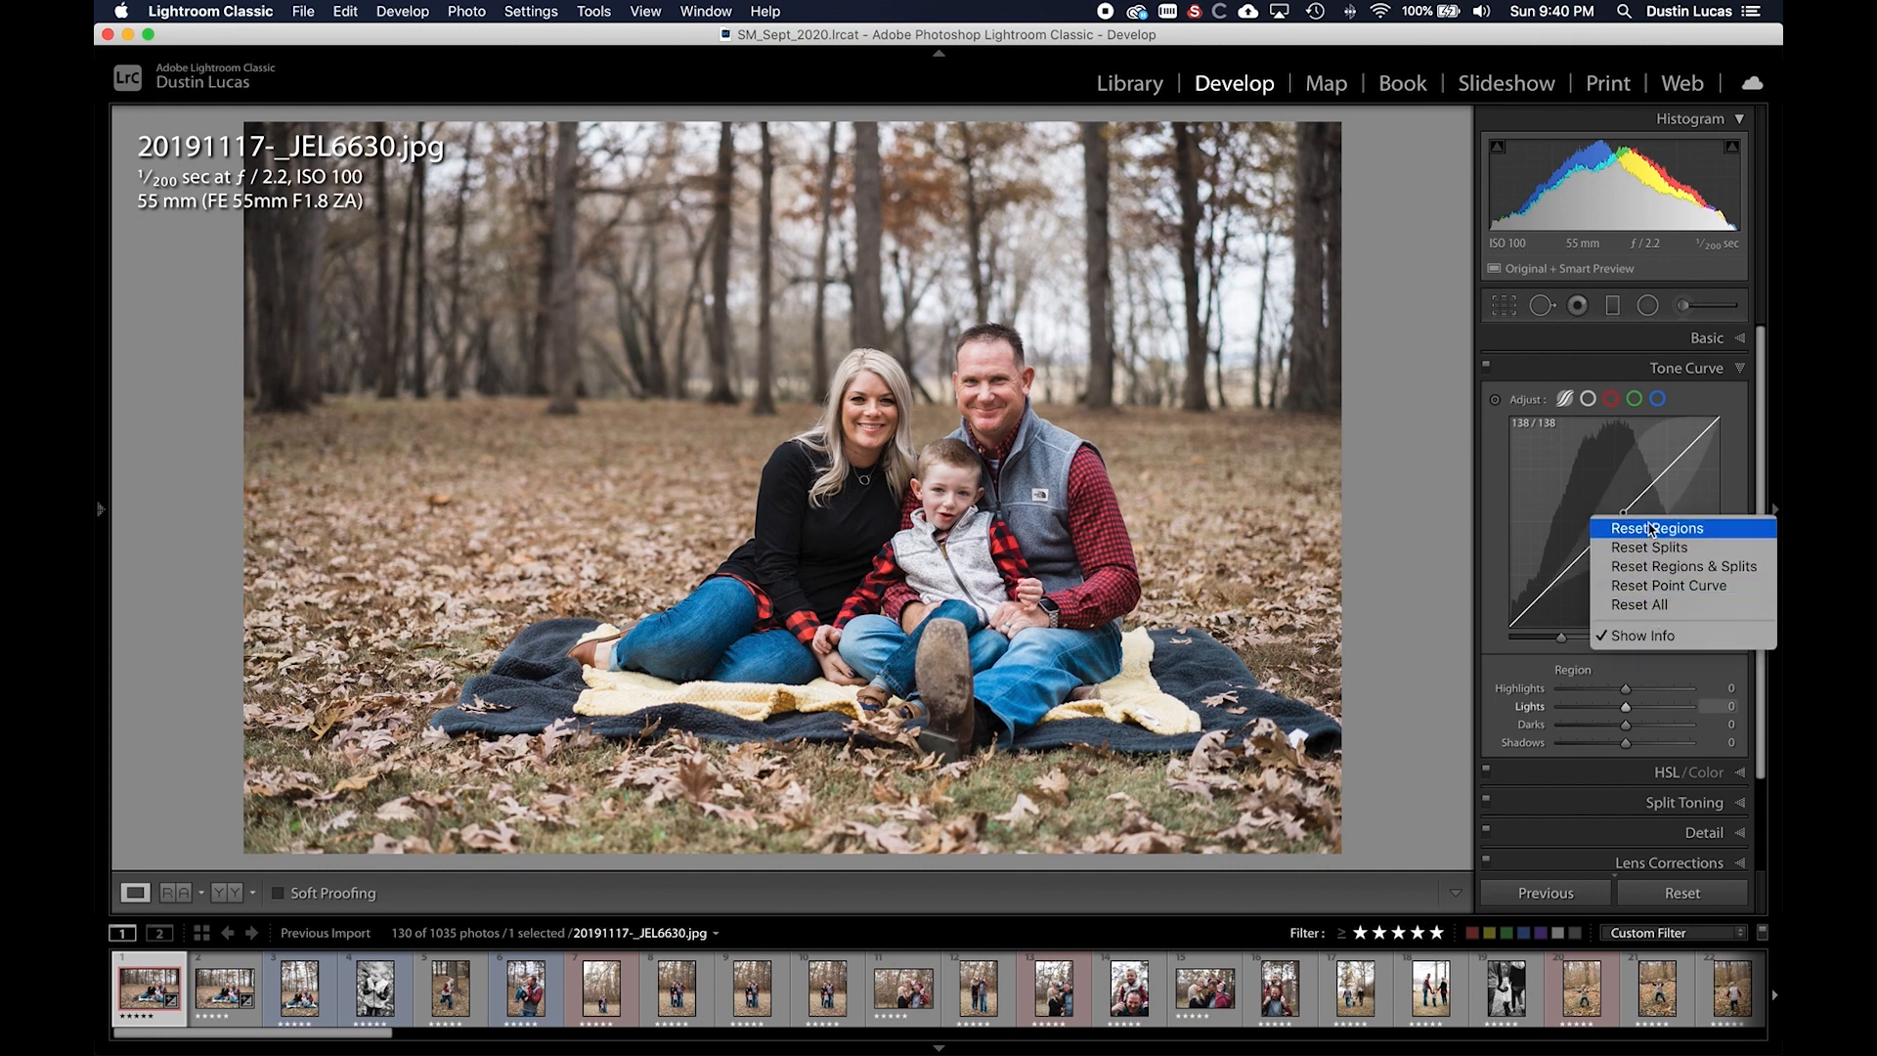
{"action": "left_click", "coordinate": [1668, 409]}
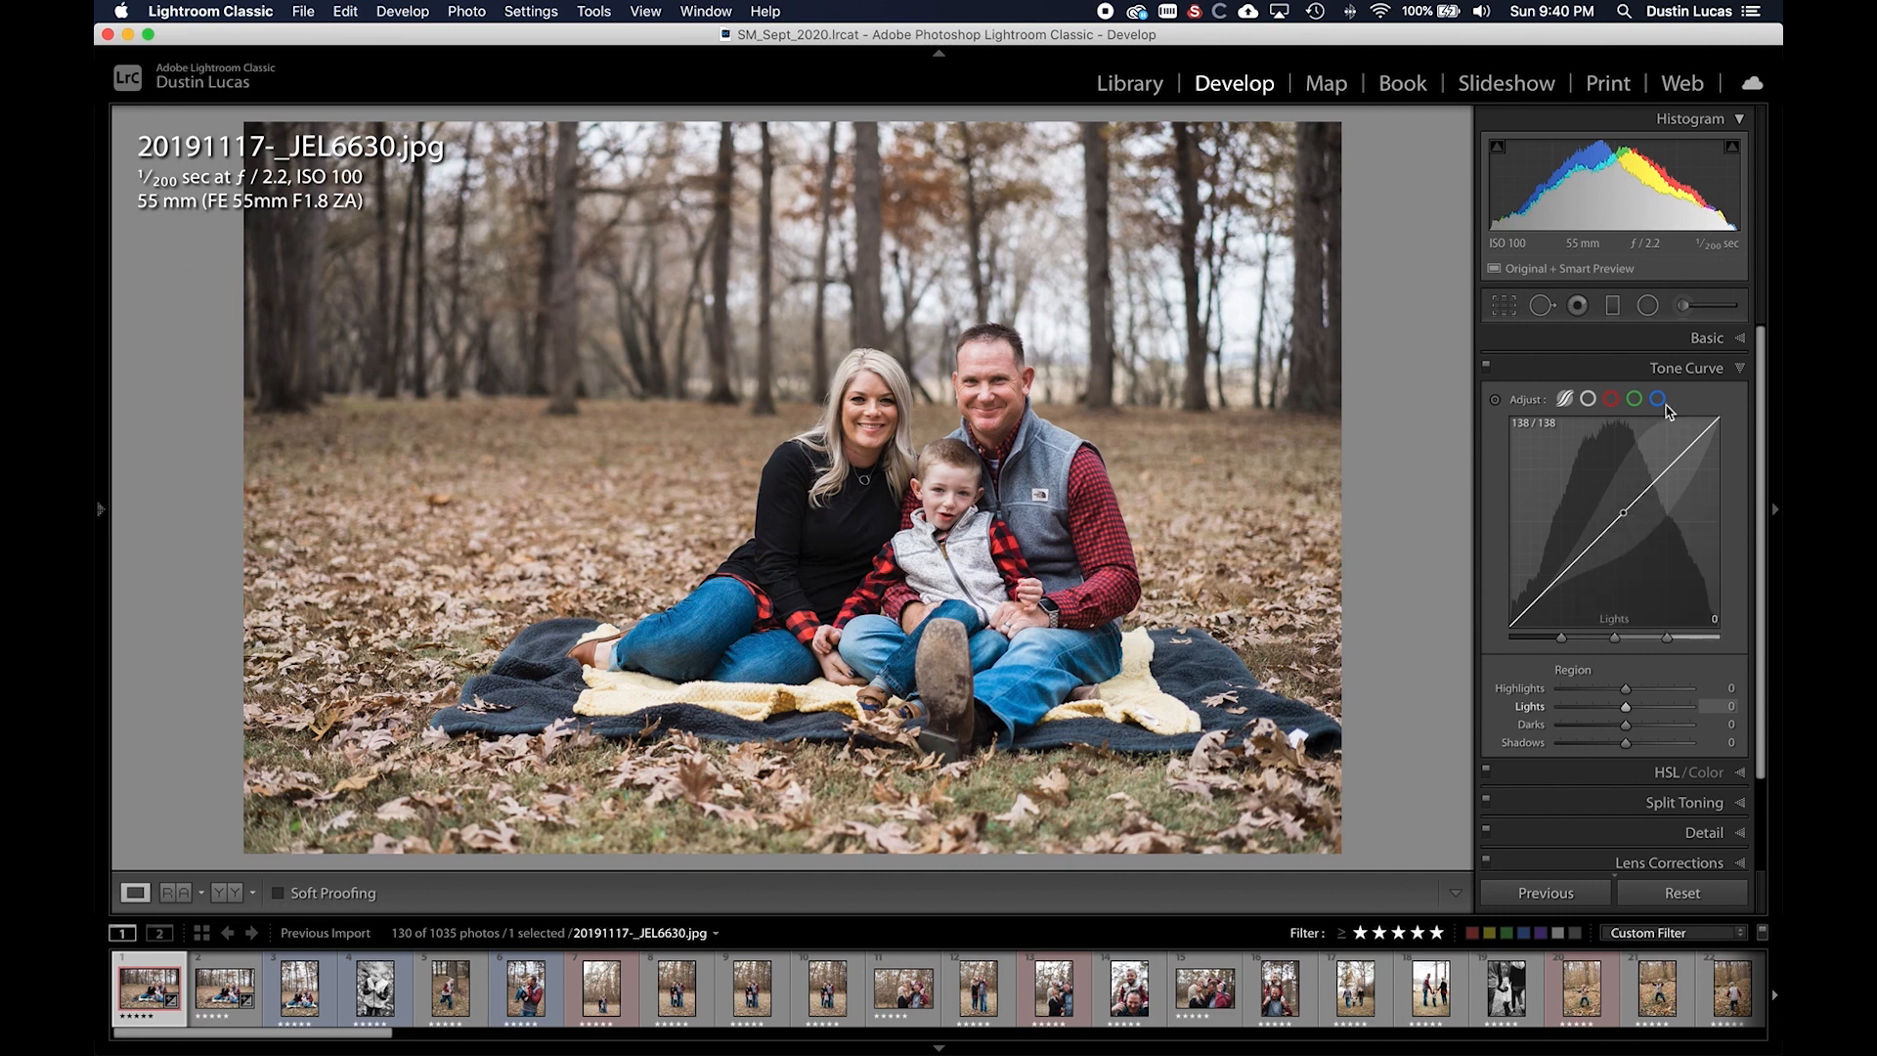
- In the point curve, raise the black point, add shadow and midtone points, lower the white point, and add a highlight point at 217/225
{"action": "left_click", "coordinate": [1588, 399]}
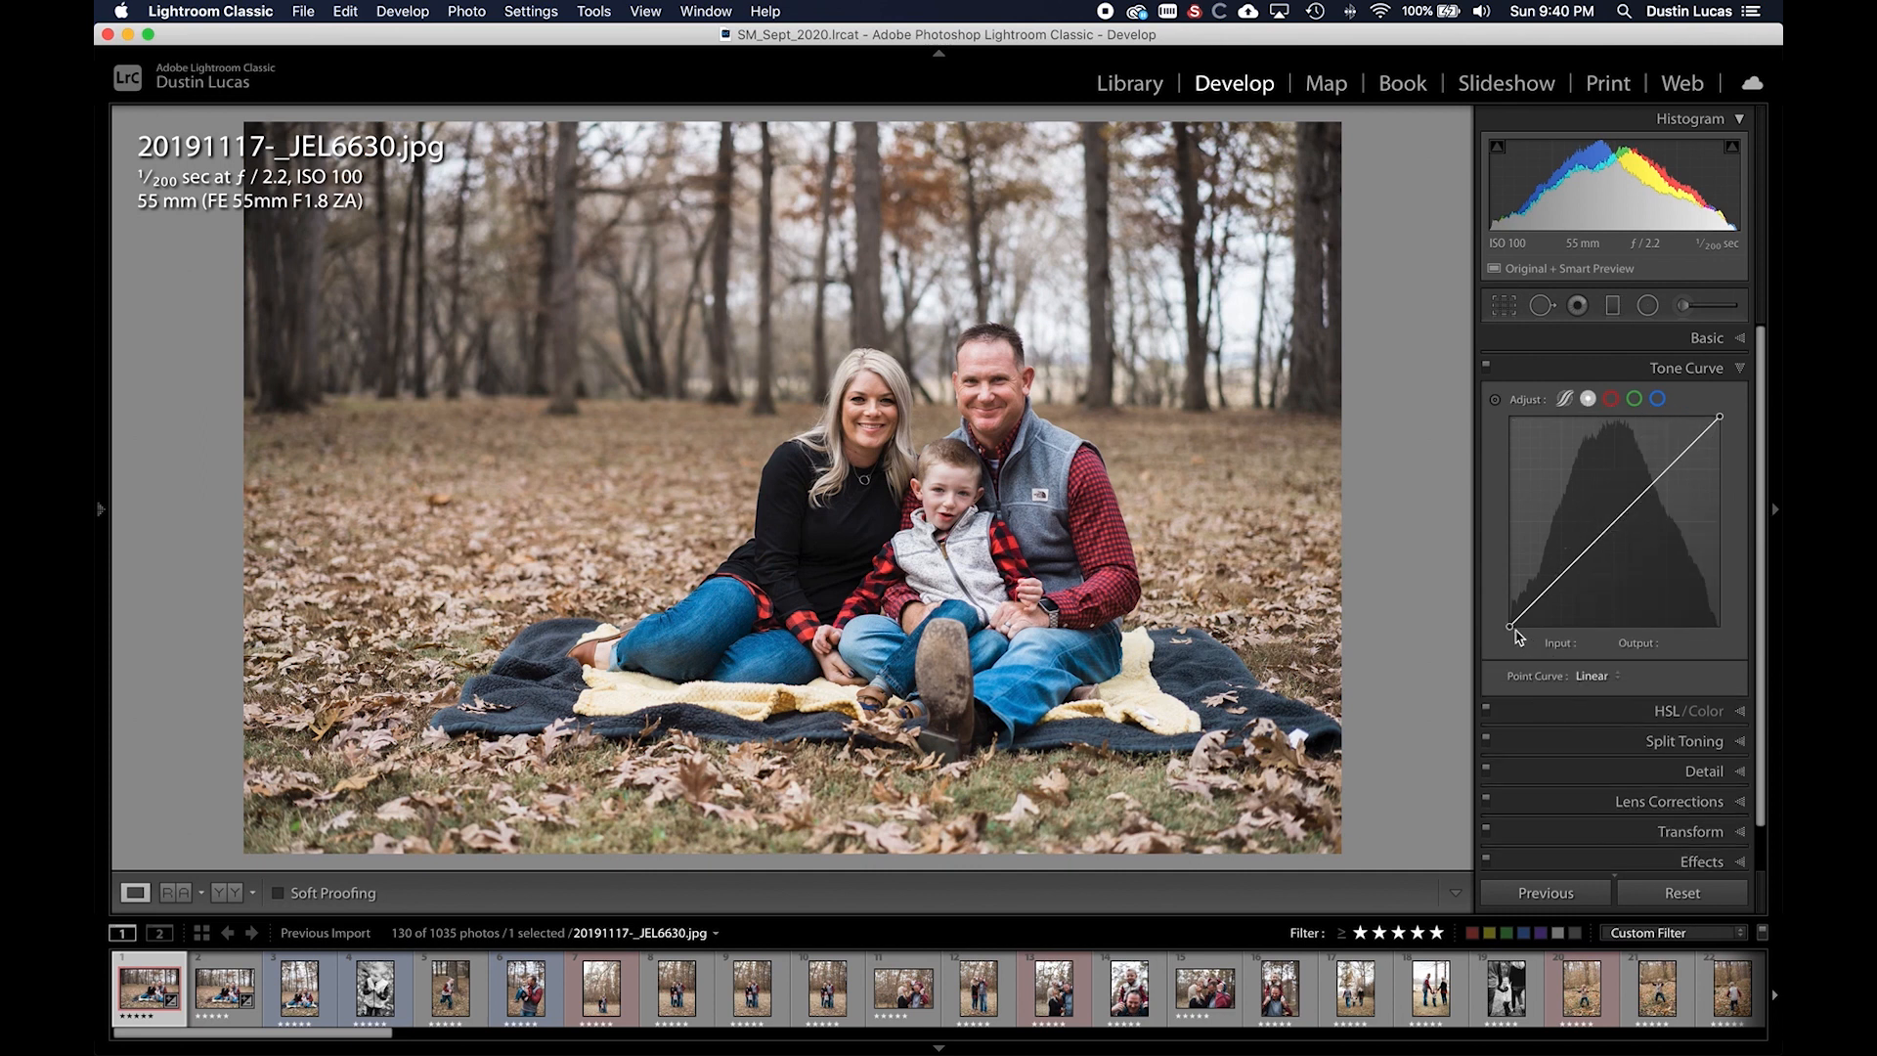
{"action": "left_click_drag", "start_coordinate": [1510, 625], "coordinate": [1506, 617]}
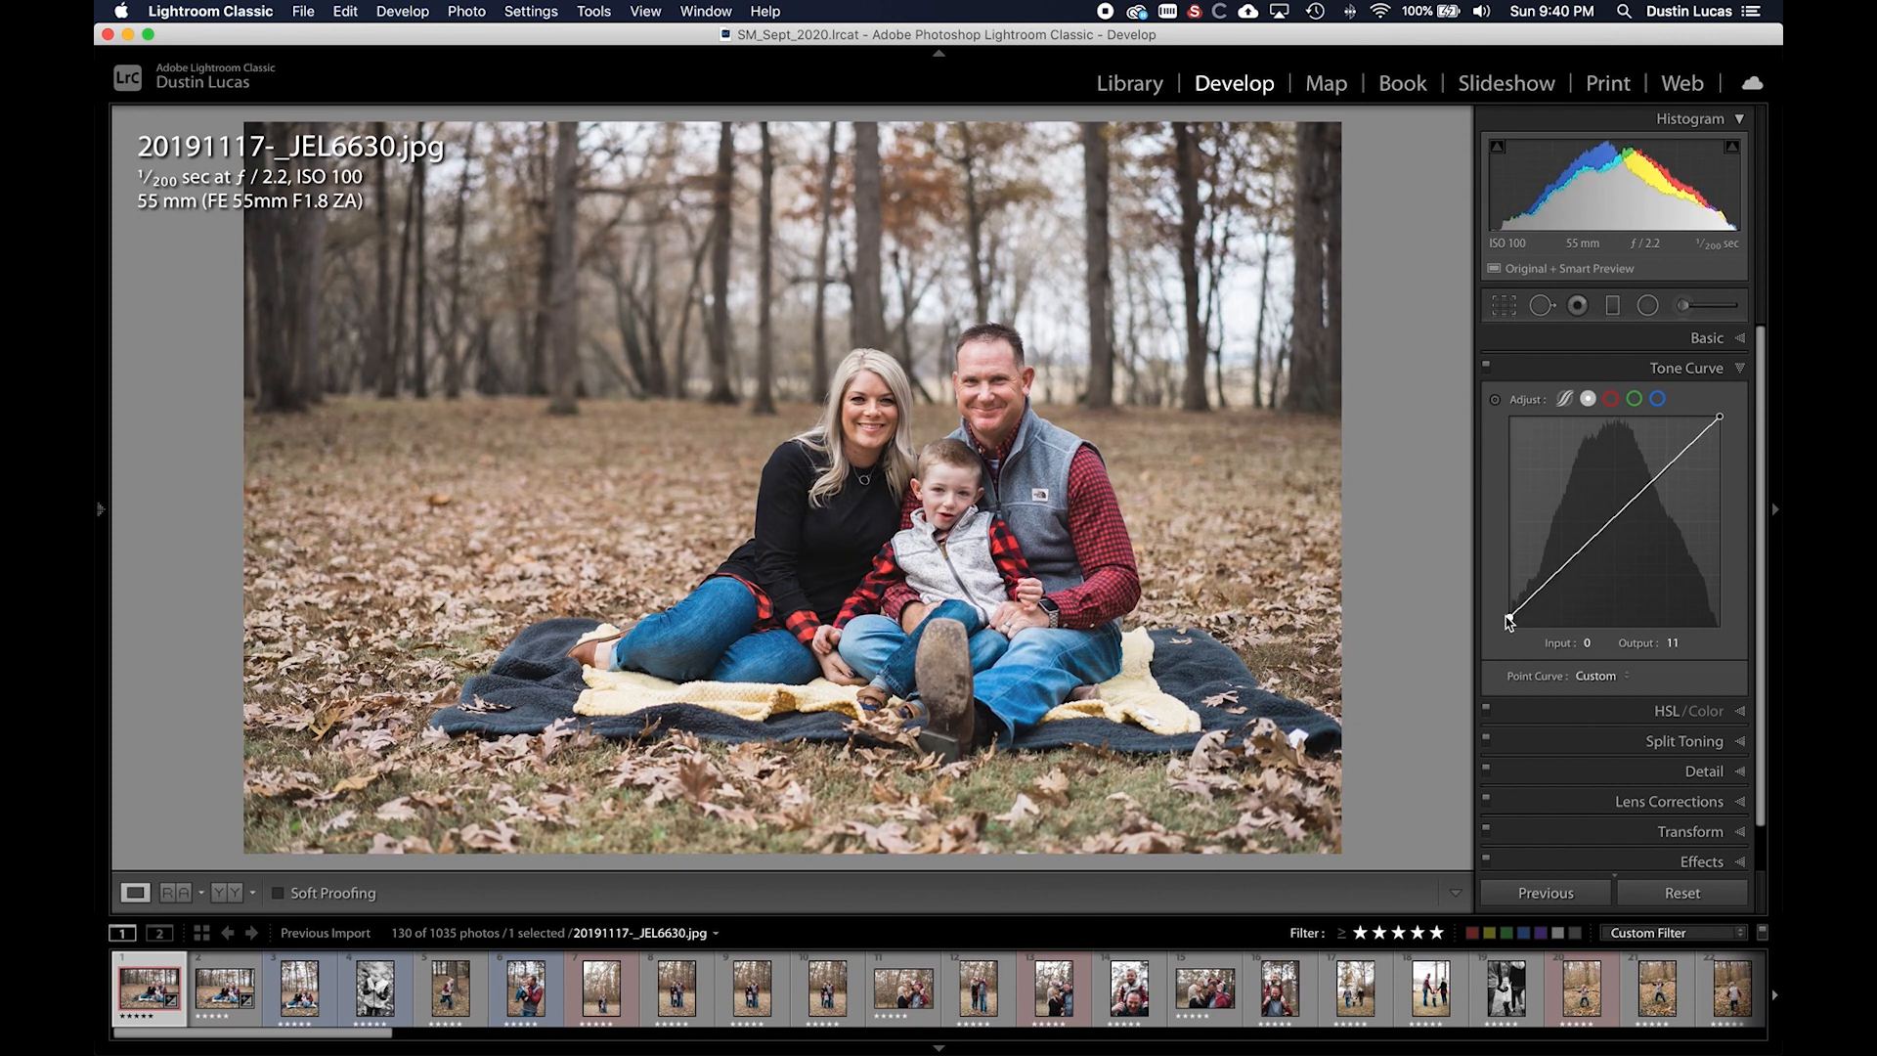
{"action": "left_click_drag", "start_coordinate": [1611, 520], "coordinate": [1606, 525]}
{"action": "left_click_drag", "start_coordinate": [1525, 607], "coordinate": [1510, 612]}
{"action": "left_click_drag", "start_coordinate": [1720, 418], "coordinate": [1692, 443]}
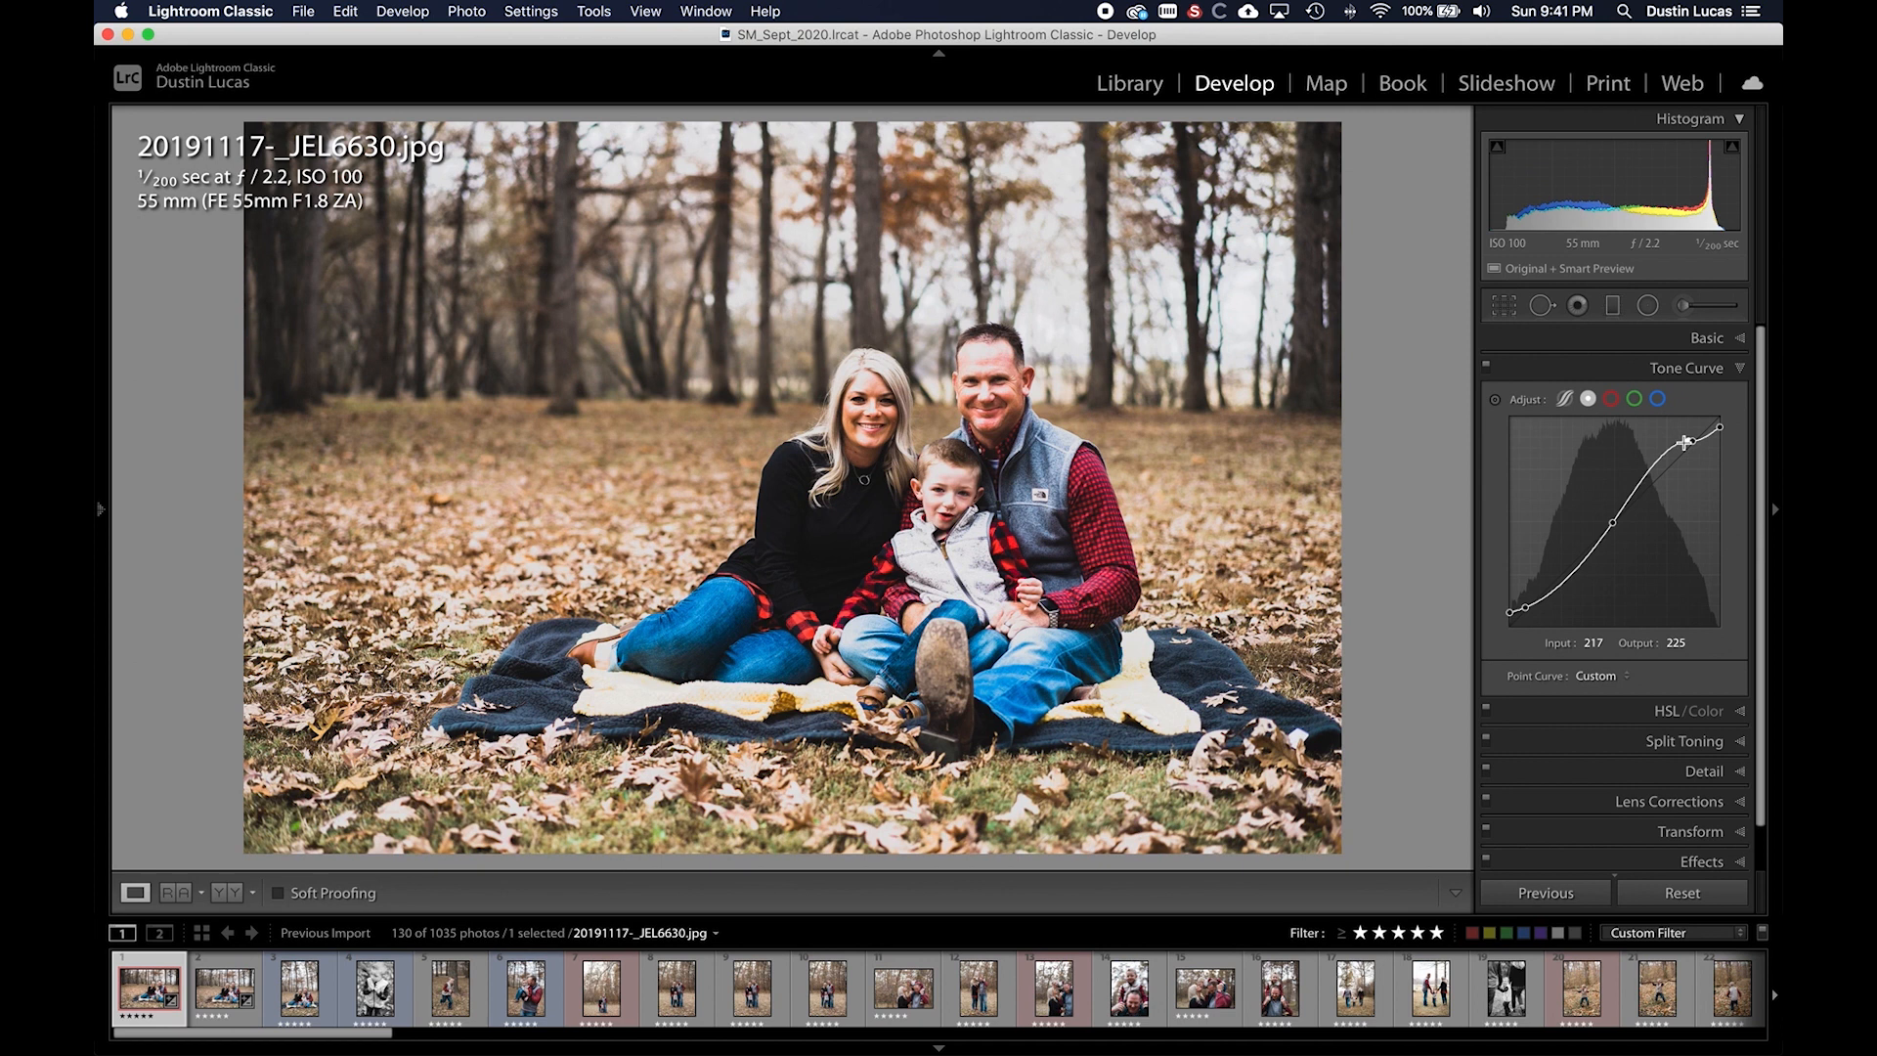
- Delete the highlight control point at 217/225 from the point curve
{"action": "right_click", "coordinate": [1690, 445]}
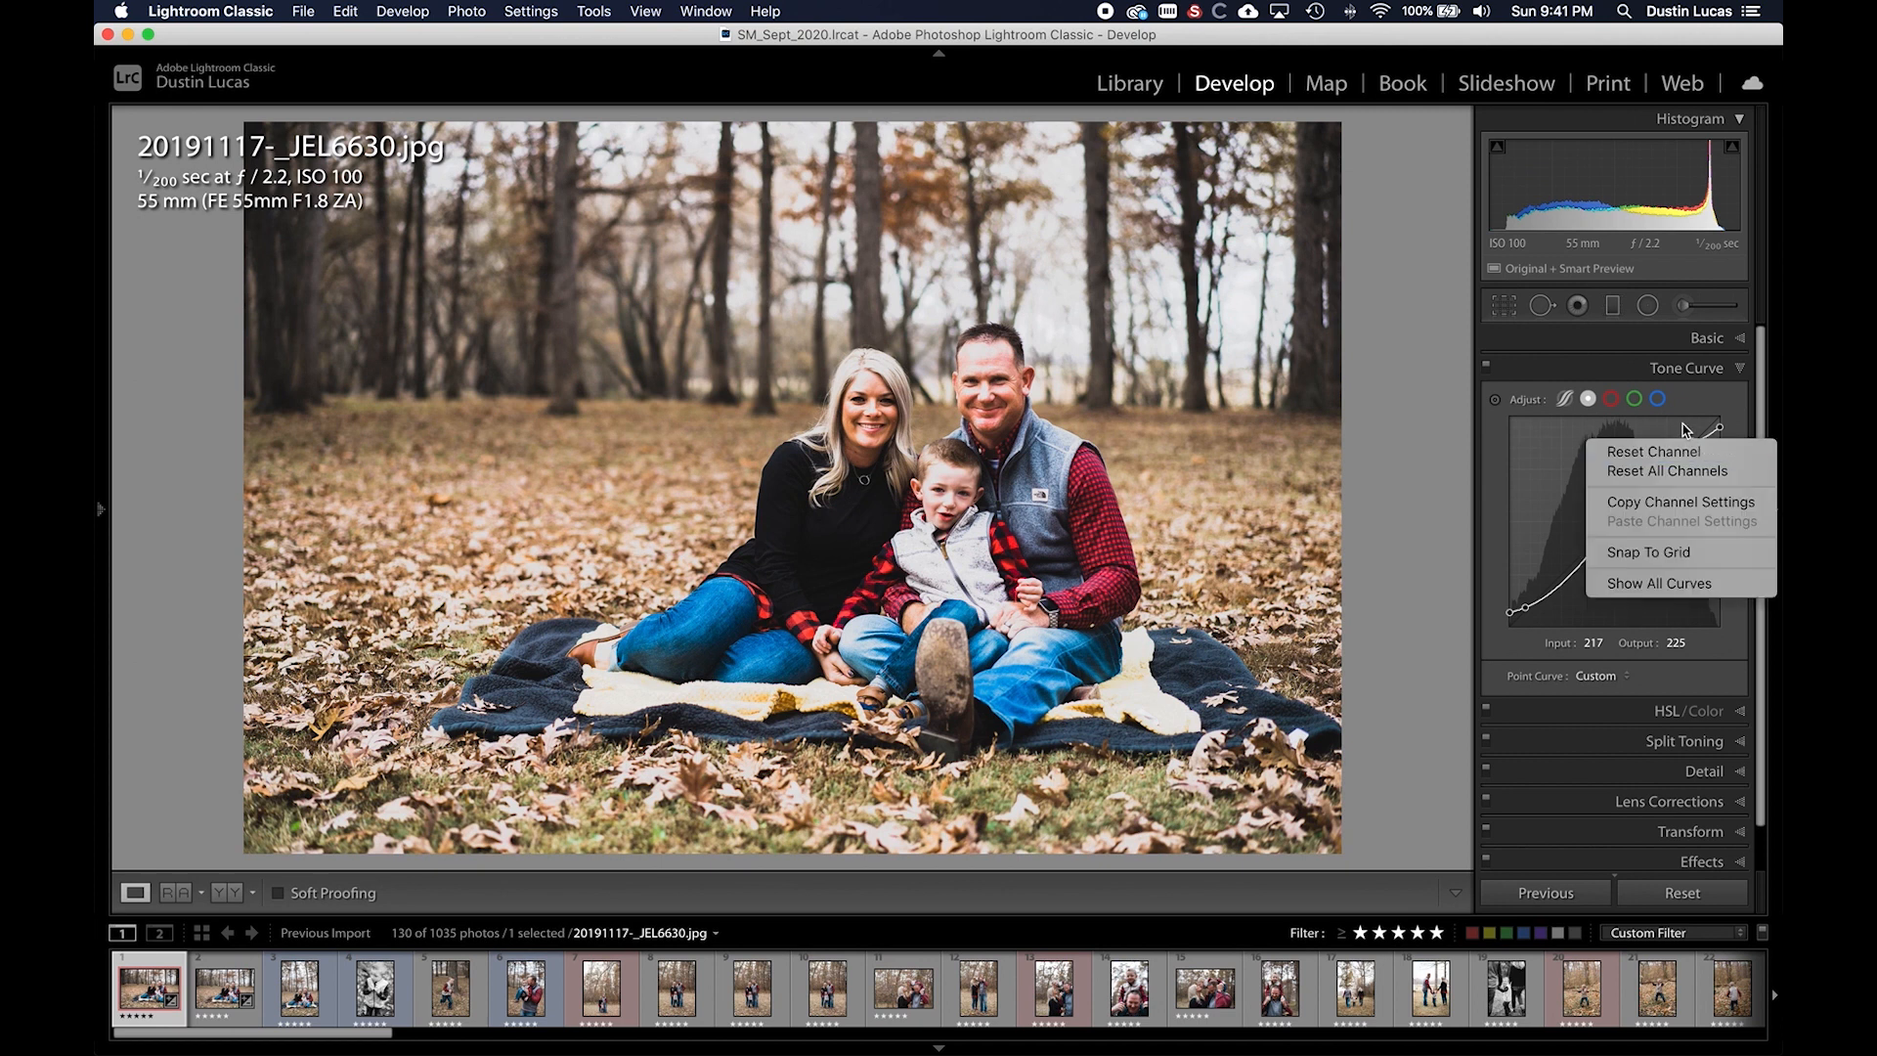
{"action": "left_click", "coordinate": [1684, 429]}
{"action": "right_click", "coordinate": [1692, 448]}
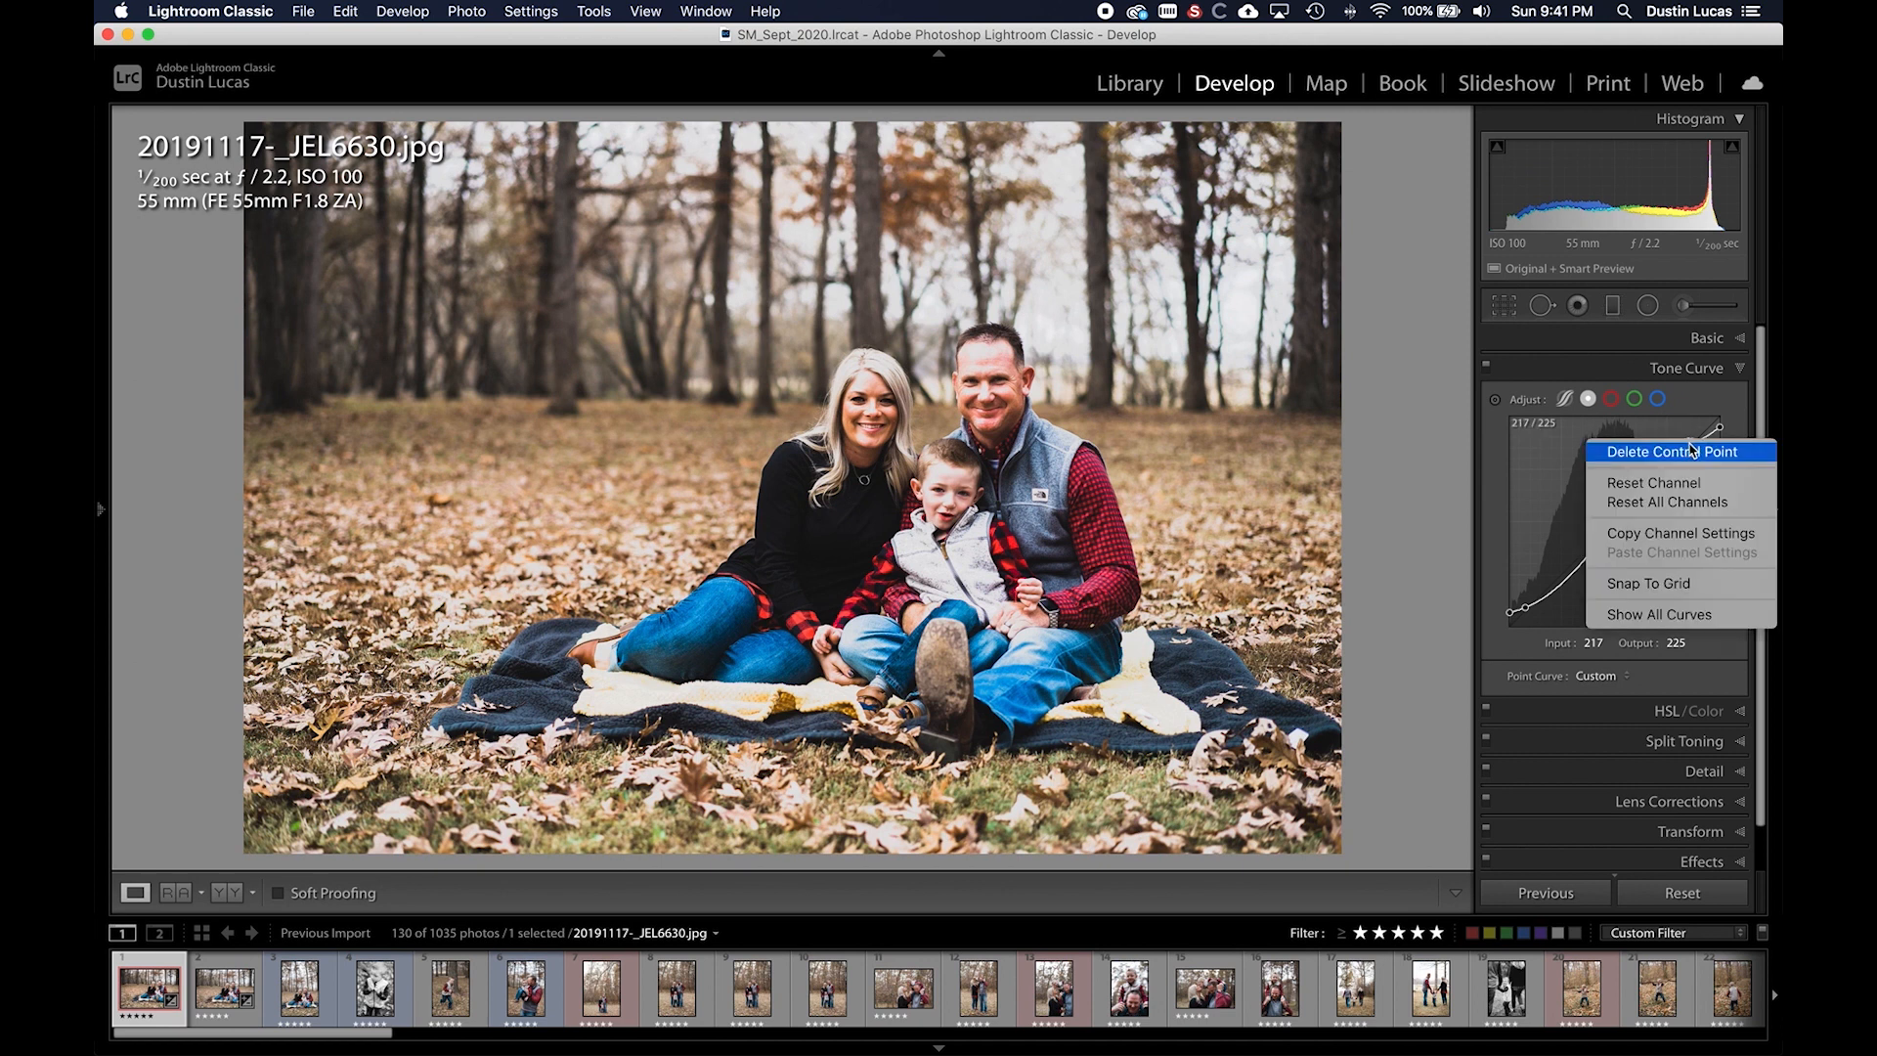
{"action": "left_click", "coordinate": [1671, 451]}
- Add a highlight point at 220/216, move the midtone point to 127/123 and lower the white point's output to 235
{"action": "left_click_drag", "start_coordinate": [1694, 442], "coordinate": [1695, 449]}
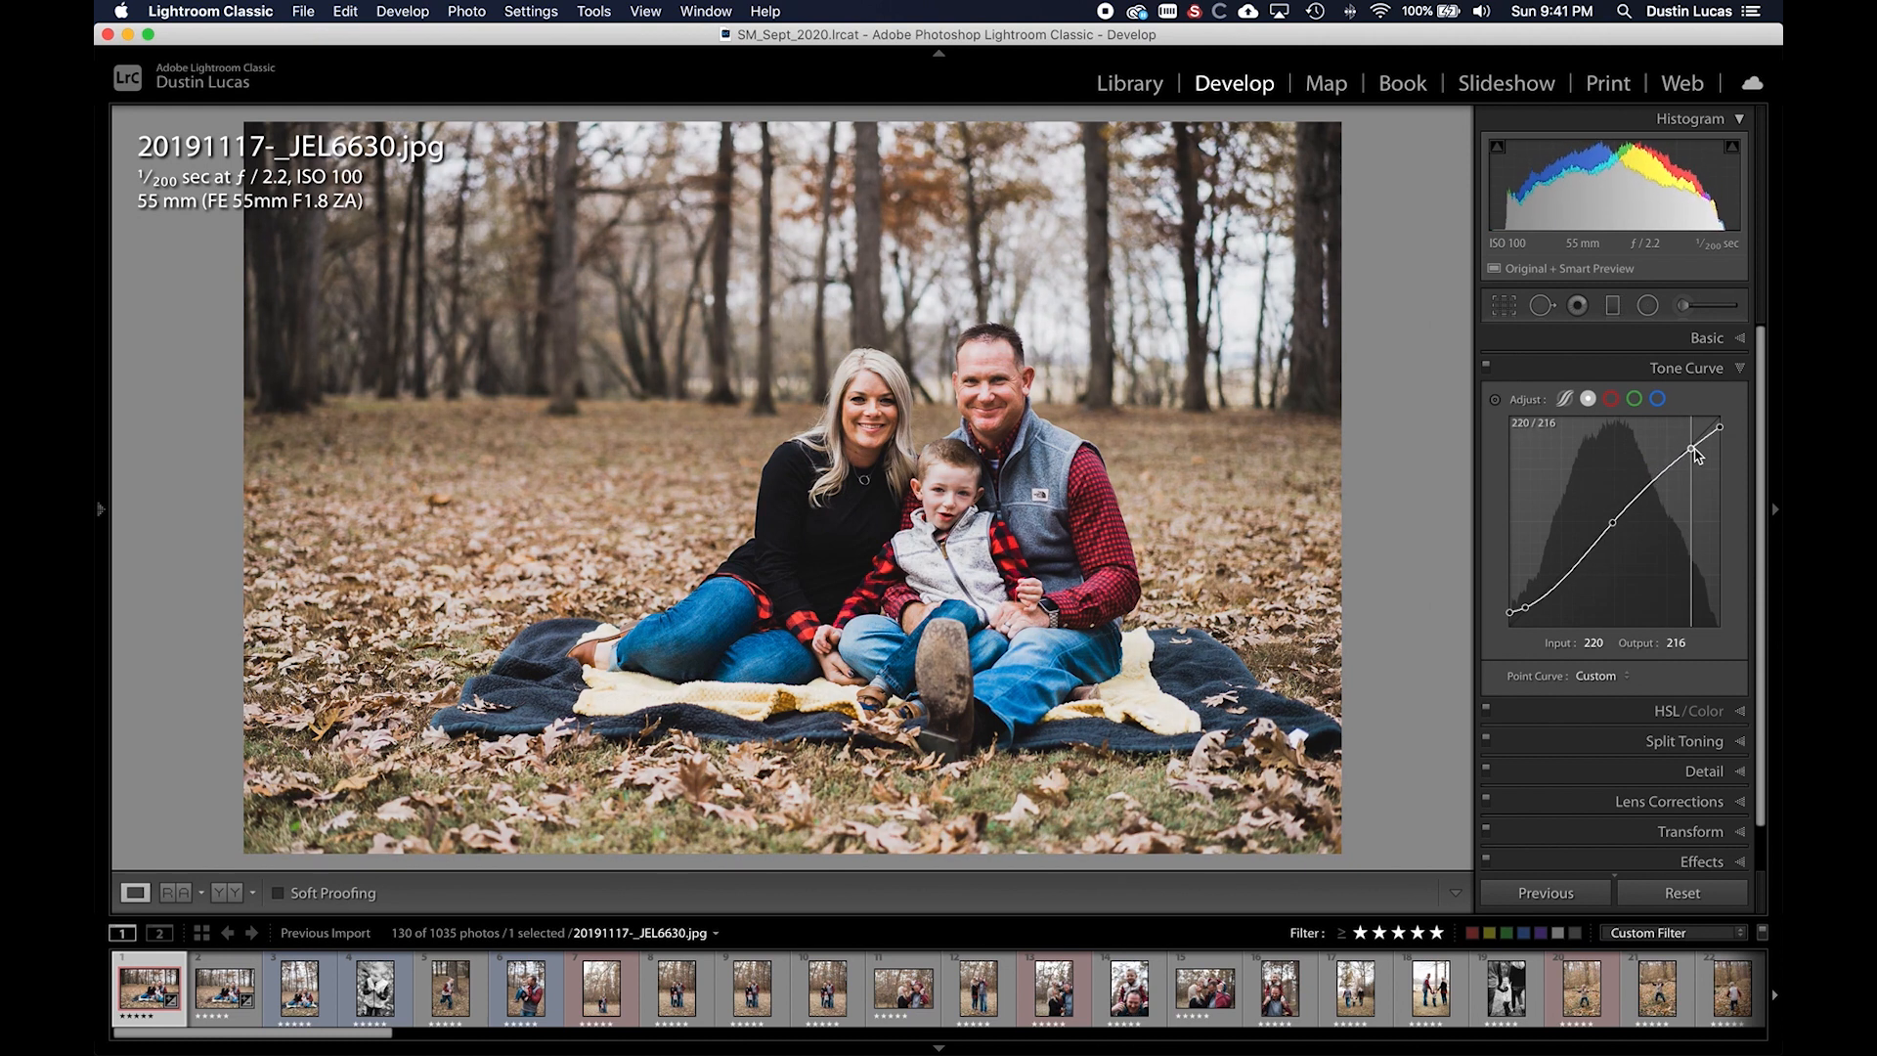
{"action": "left_click_drag", "start_coordinate": [1619, 522], "coordinate": [1615, 526]}
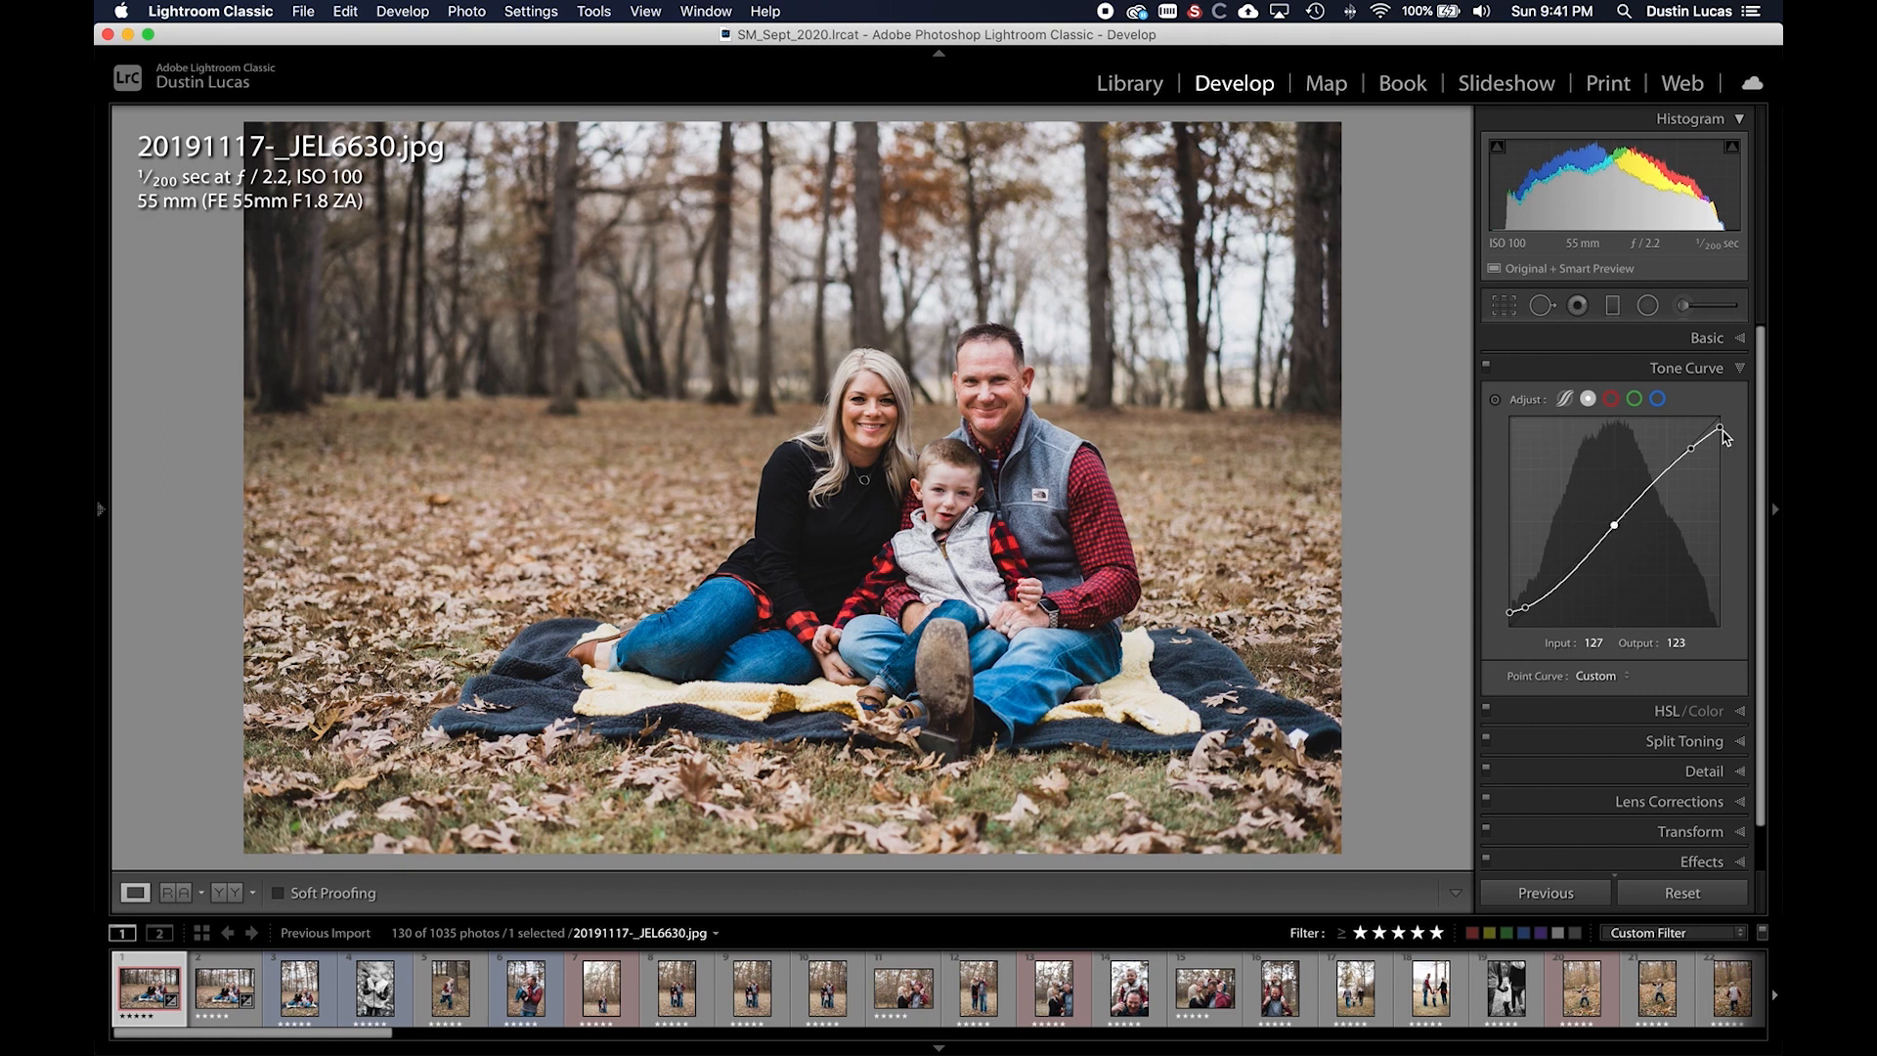
{"action": "left_click_drag", "start_coordinate": [1722, 434], "coordinate": [1715, 432]}
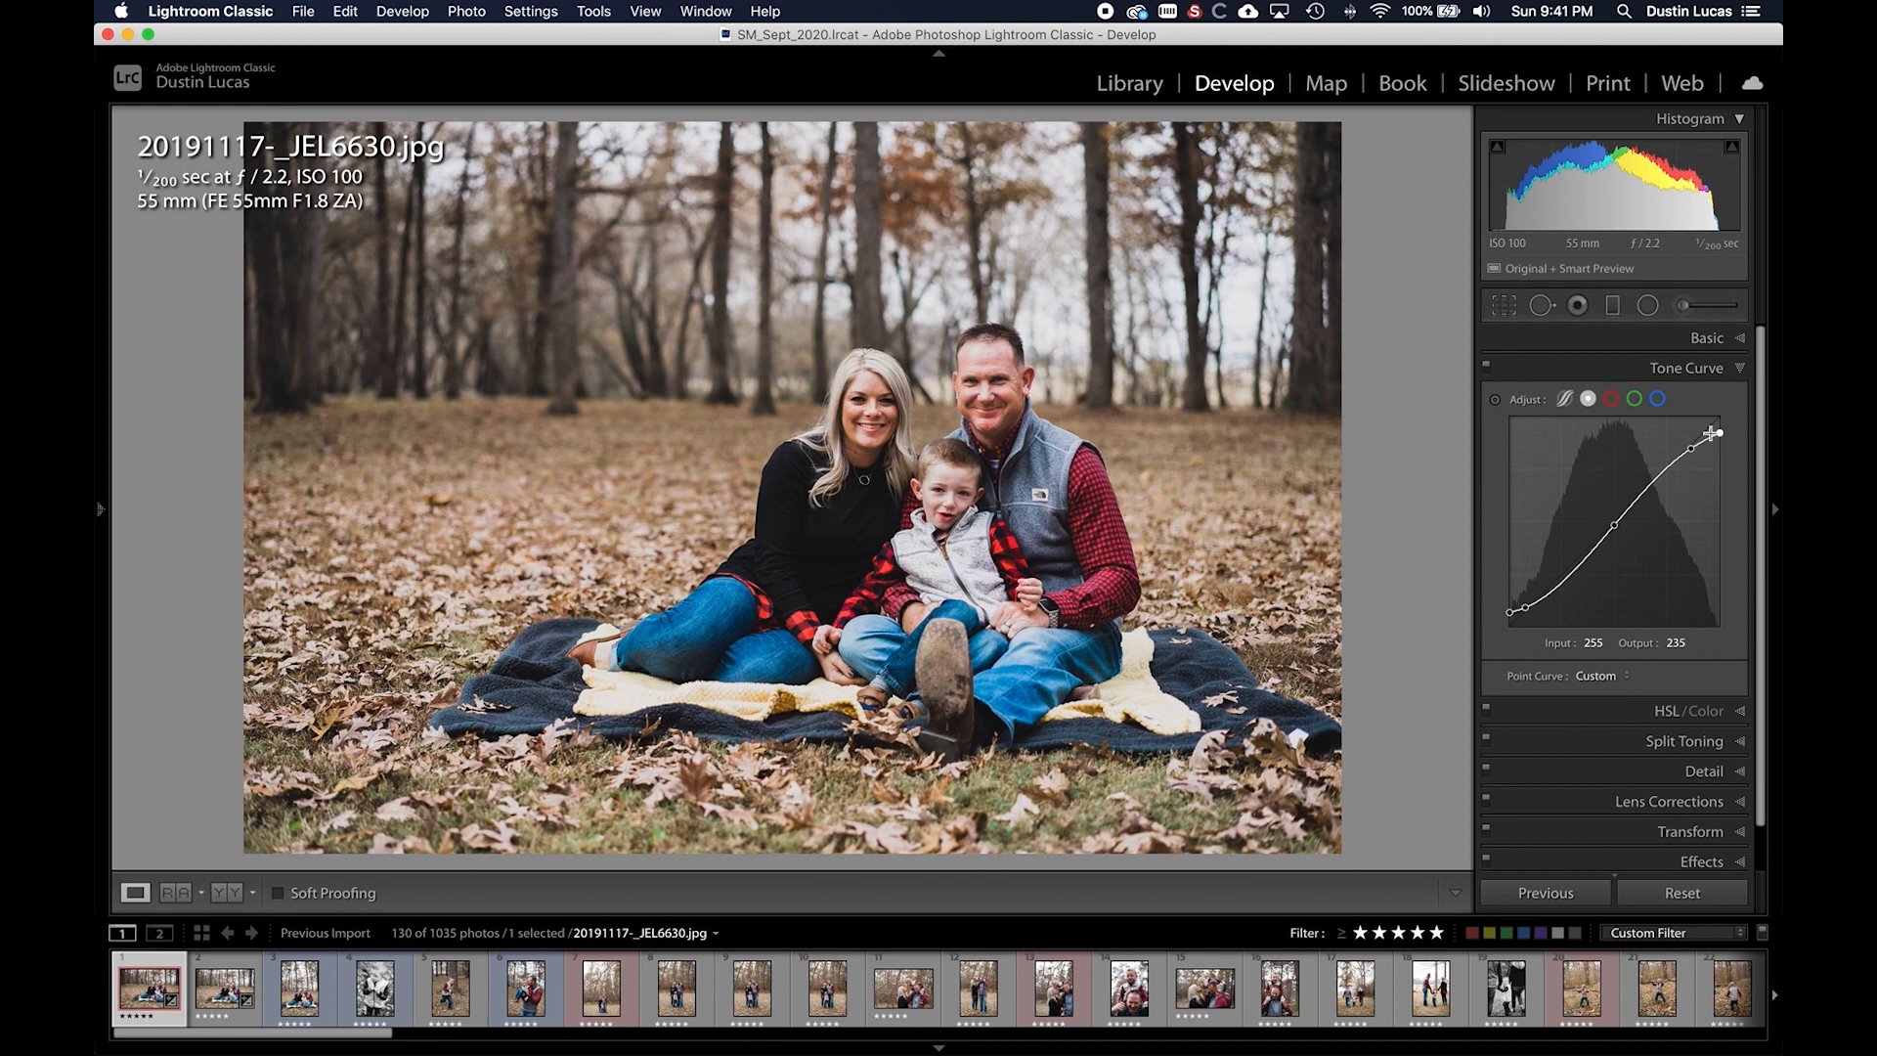
- Try moving the curve's midtone point, undo the last point curve changes, and raise the white point's output to 255
{"action": "left_click_drag", "start_coordinate": [1629, 529], "coordinate": [1606, 520]}
{"action": "key", "text": "super+z"}
{"action": "key", "text": "super+z"}
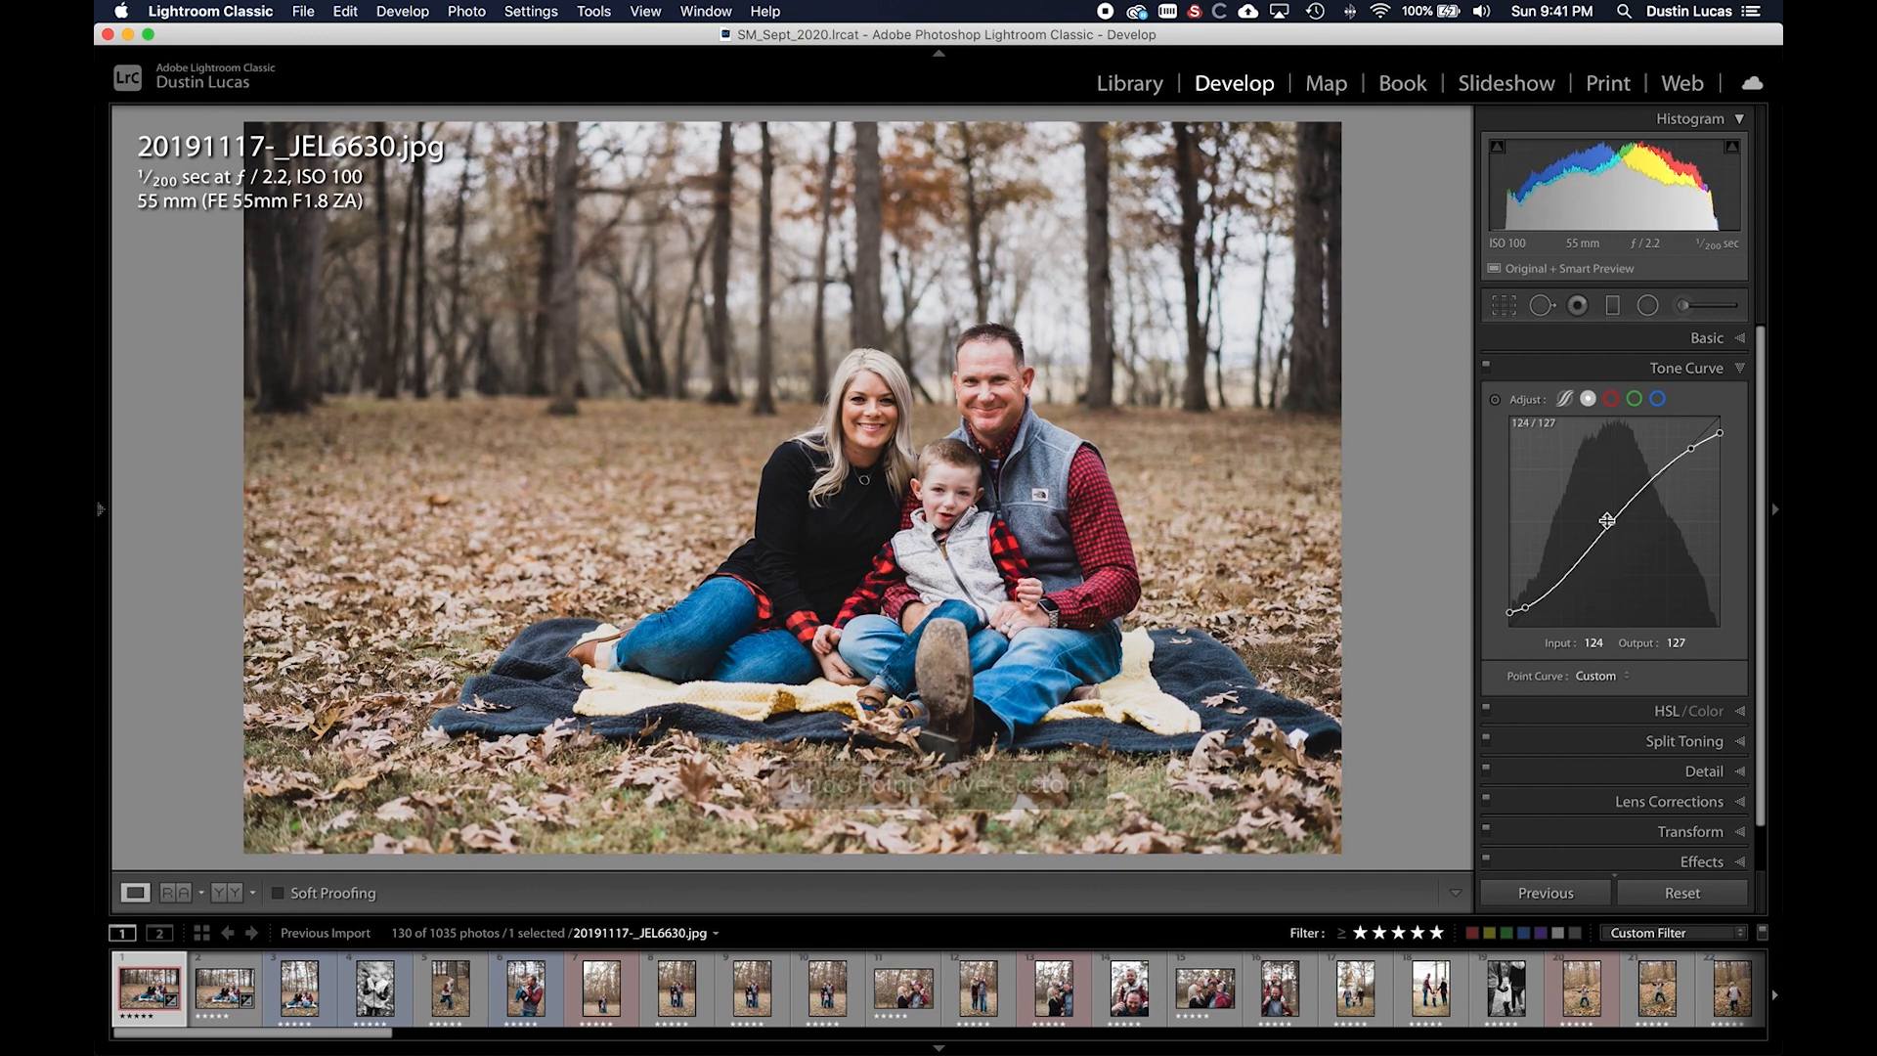
{"action": "left_click_drag", "start_coordinate": [1694, 451], "coordinate": [1736, 422]}
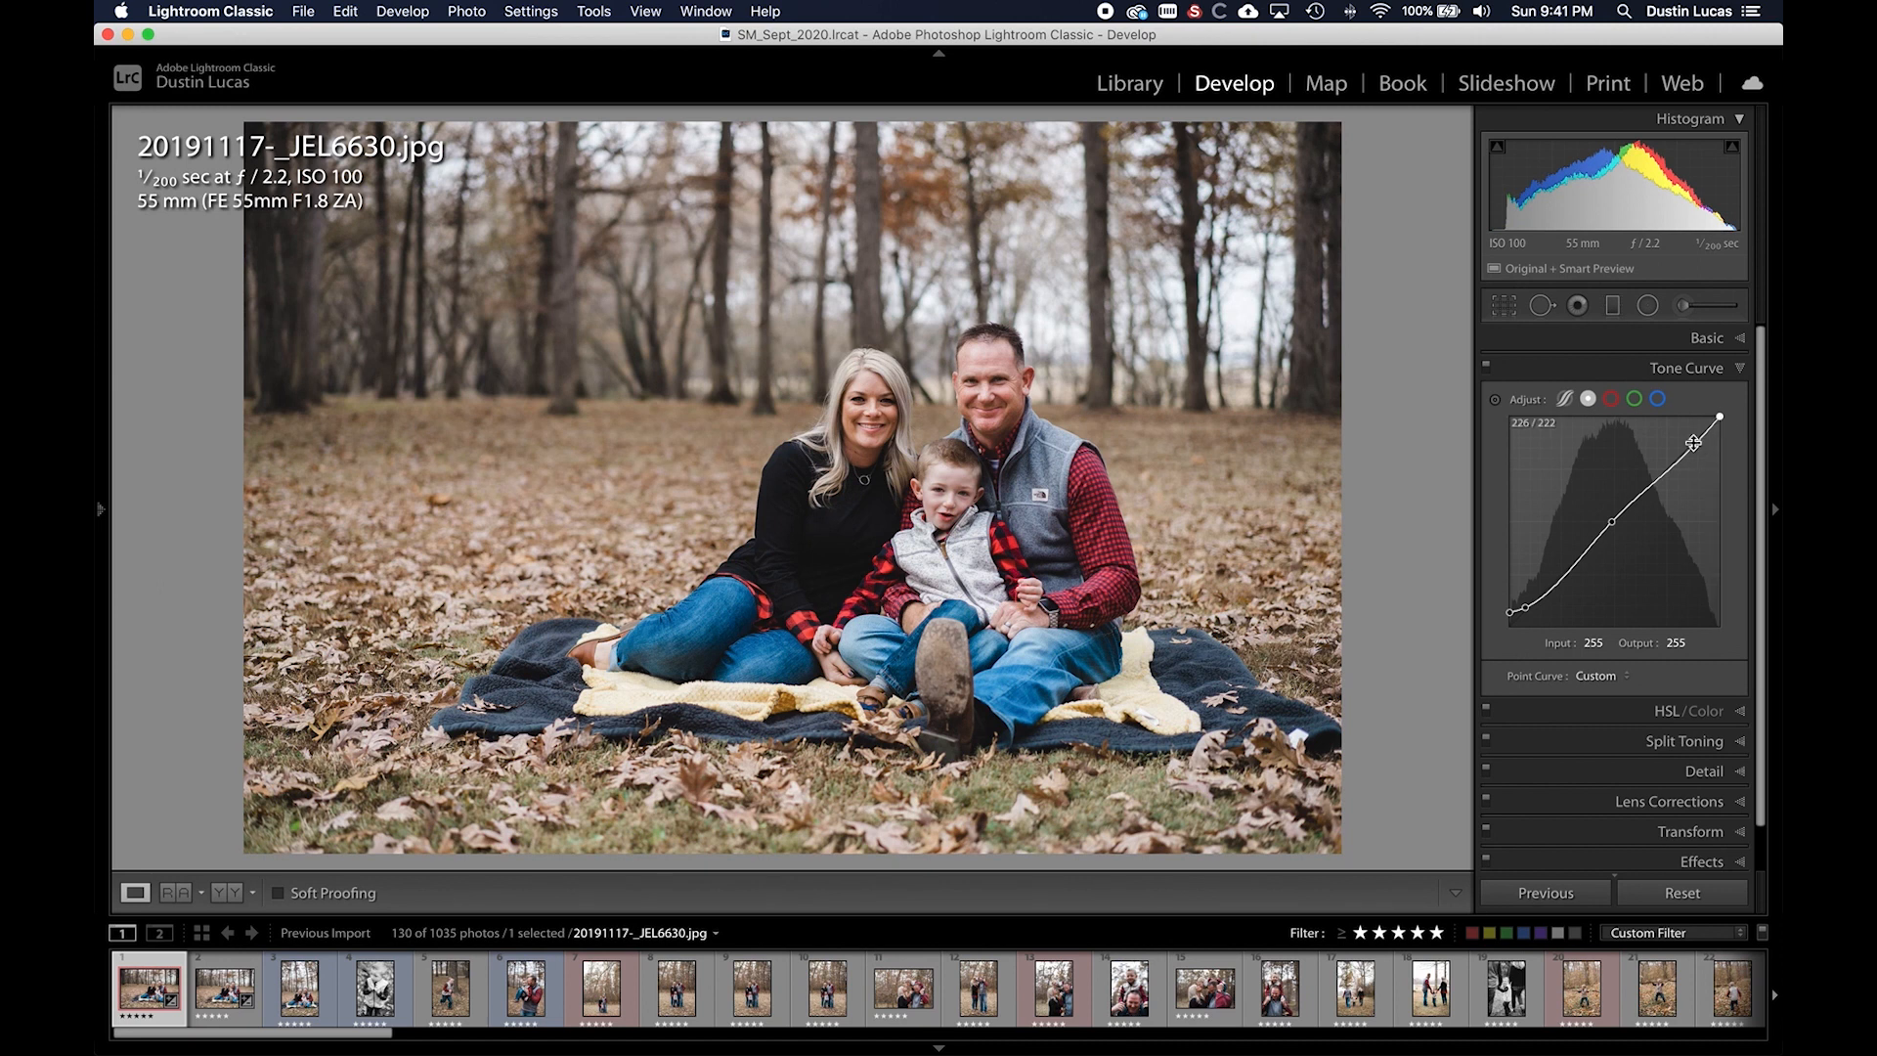
- Add a highlight point to the upper part of the point curve and compare the photo with Tone Curve off and on
{"action": "mouse_move", "coordinate": [1696, 443]}
{"action": "left_mouse_down"}
{"action": "mouse_move", "coordinate": [1711, 418]}
{"action": "mouse_move", "coordinate": [1739, 440]}
{"action": "mouse_move", "coordinate": [1736, 411]}
{"action": "mouse_move", "coordinate": [1711, 421]}
{"action": "left_mouse_up"}
{"action": "left_click", "coordinate": [1486, 365]}
{"action": "left_click", "coordinate": [1486, 365]}
{"action": "left_click", "coordinate": [1486, 365]}
{"action": "left_click", "coordinate": [1486, 365]}
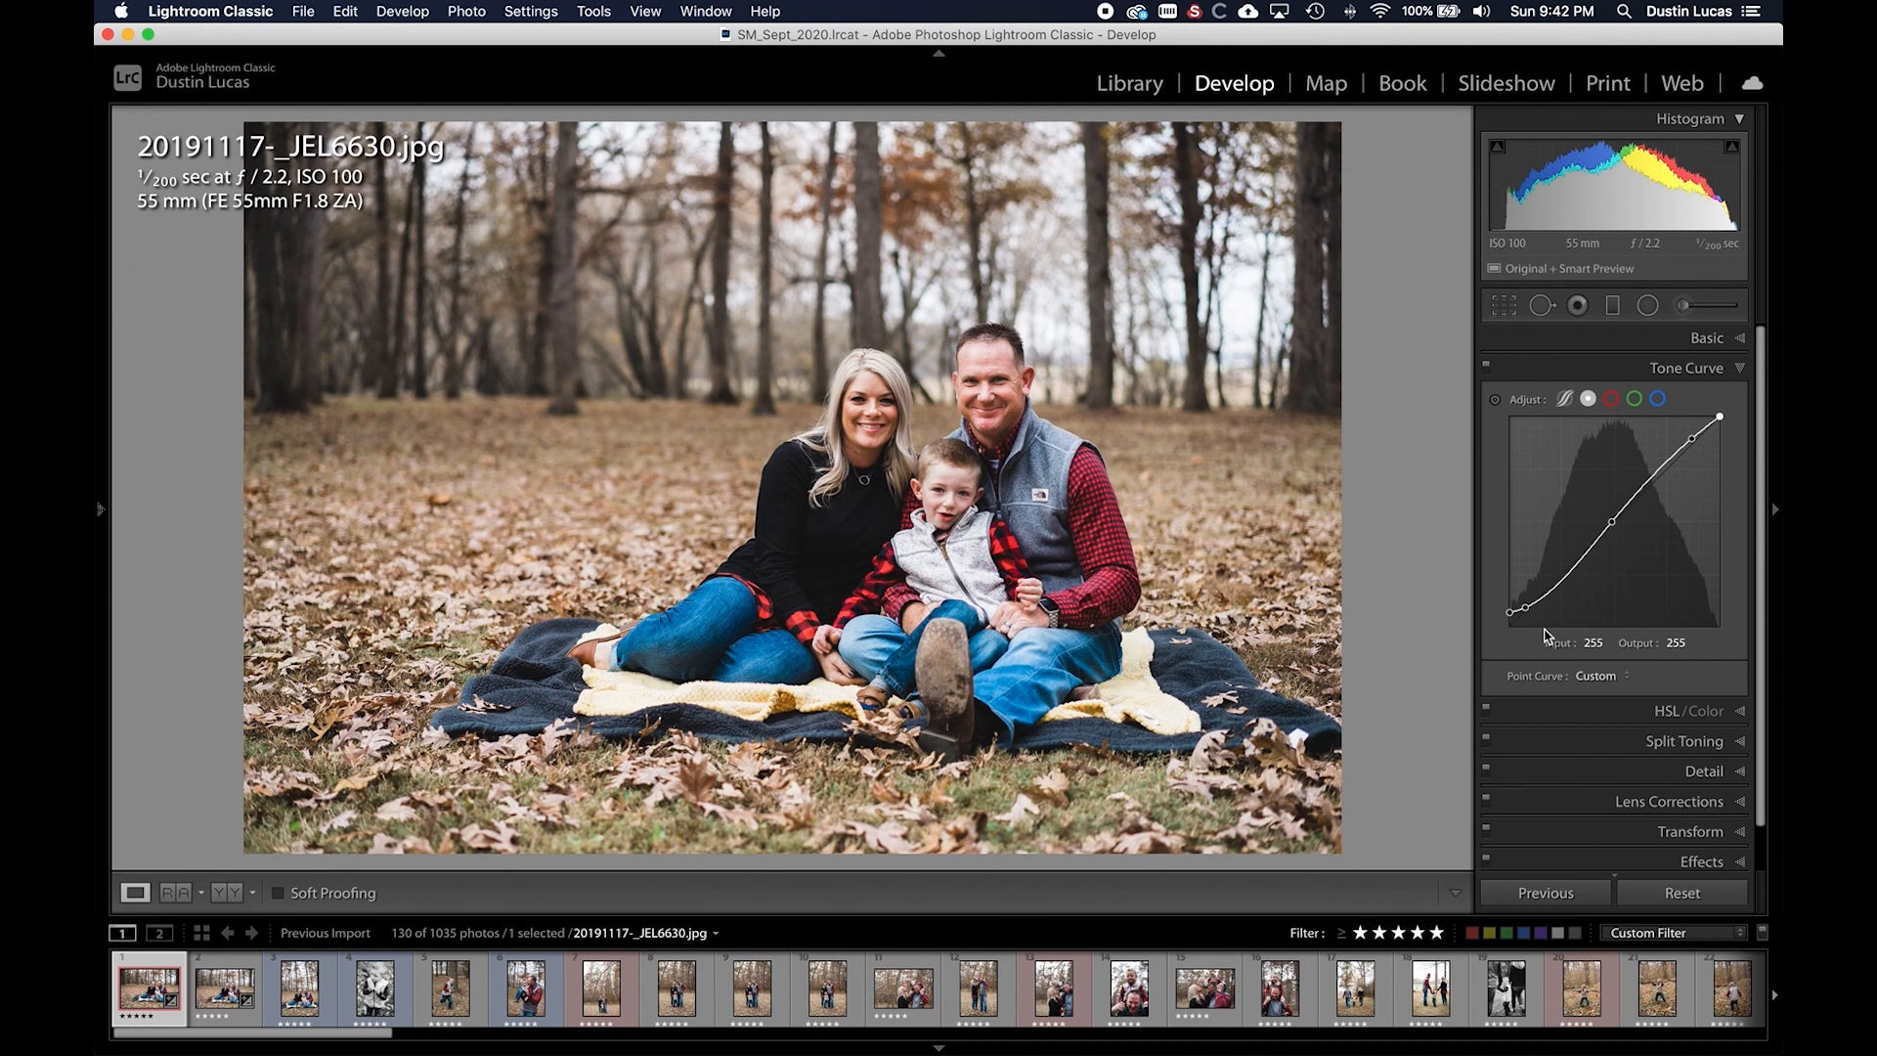
- Reset the point curve's RGB channel to linear
{"action": "key", "text": "alt"}
{"action": "right_click", "coordinate": [1616, 526]}
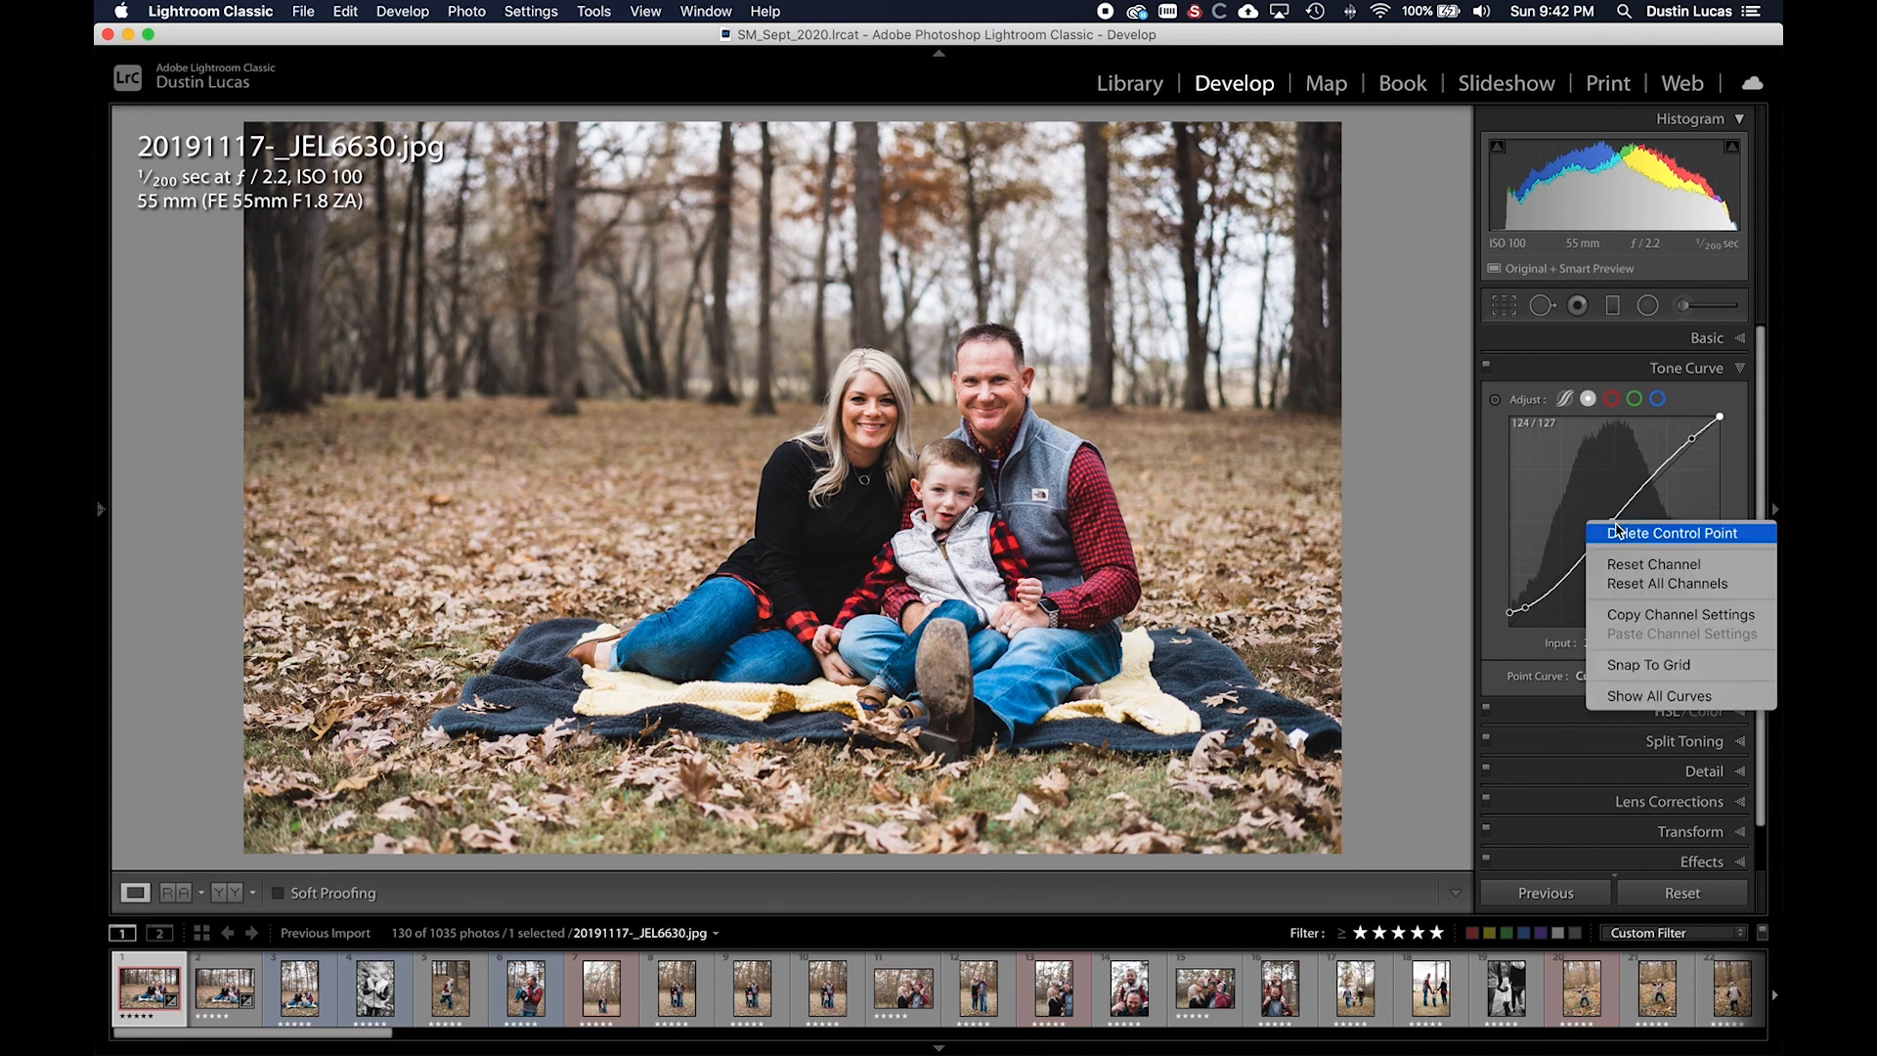
{"action": "left_click", "coordinate": [1651, 569]}
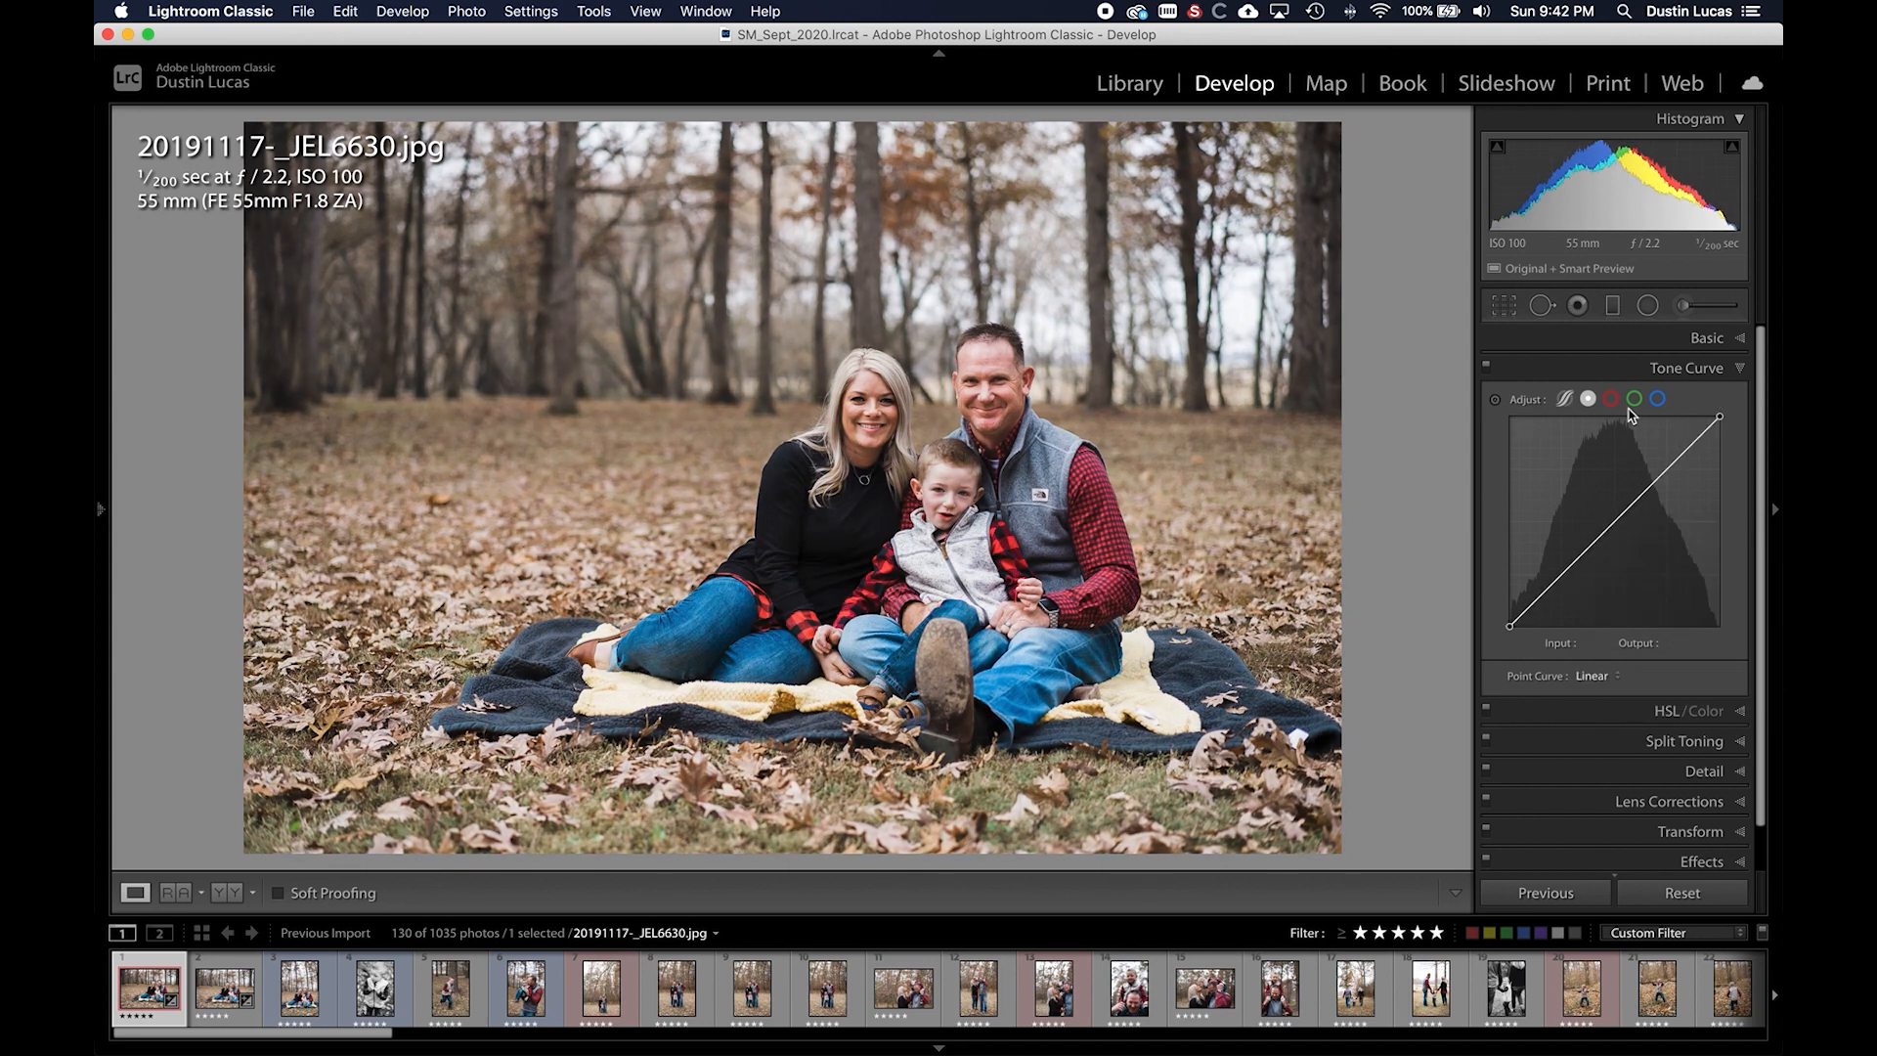
- In the blue channel curve, raise the black point's output to 20 and lower the white point to 254/235
{"action": "left_click", "coordinate": [1657, 398]}
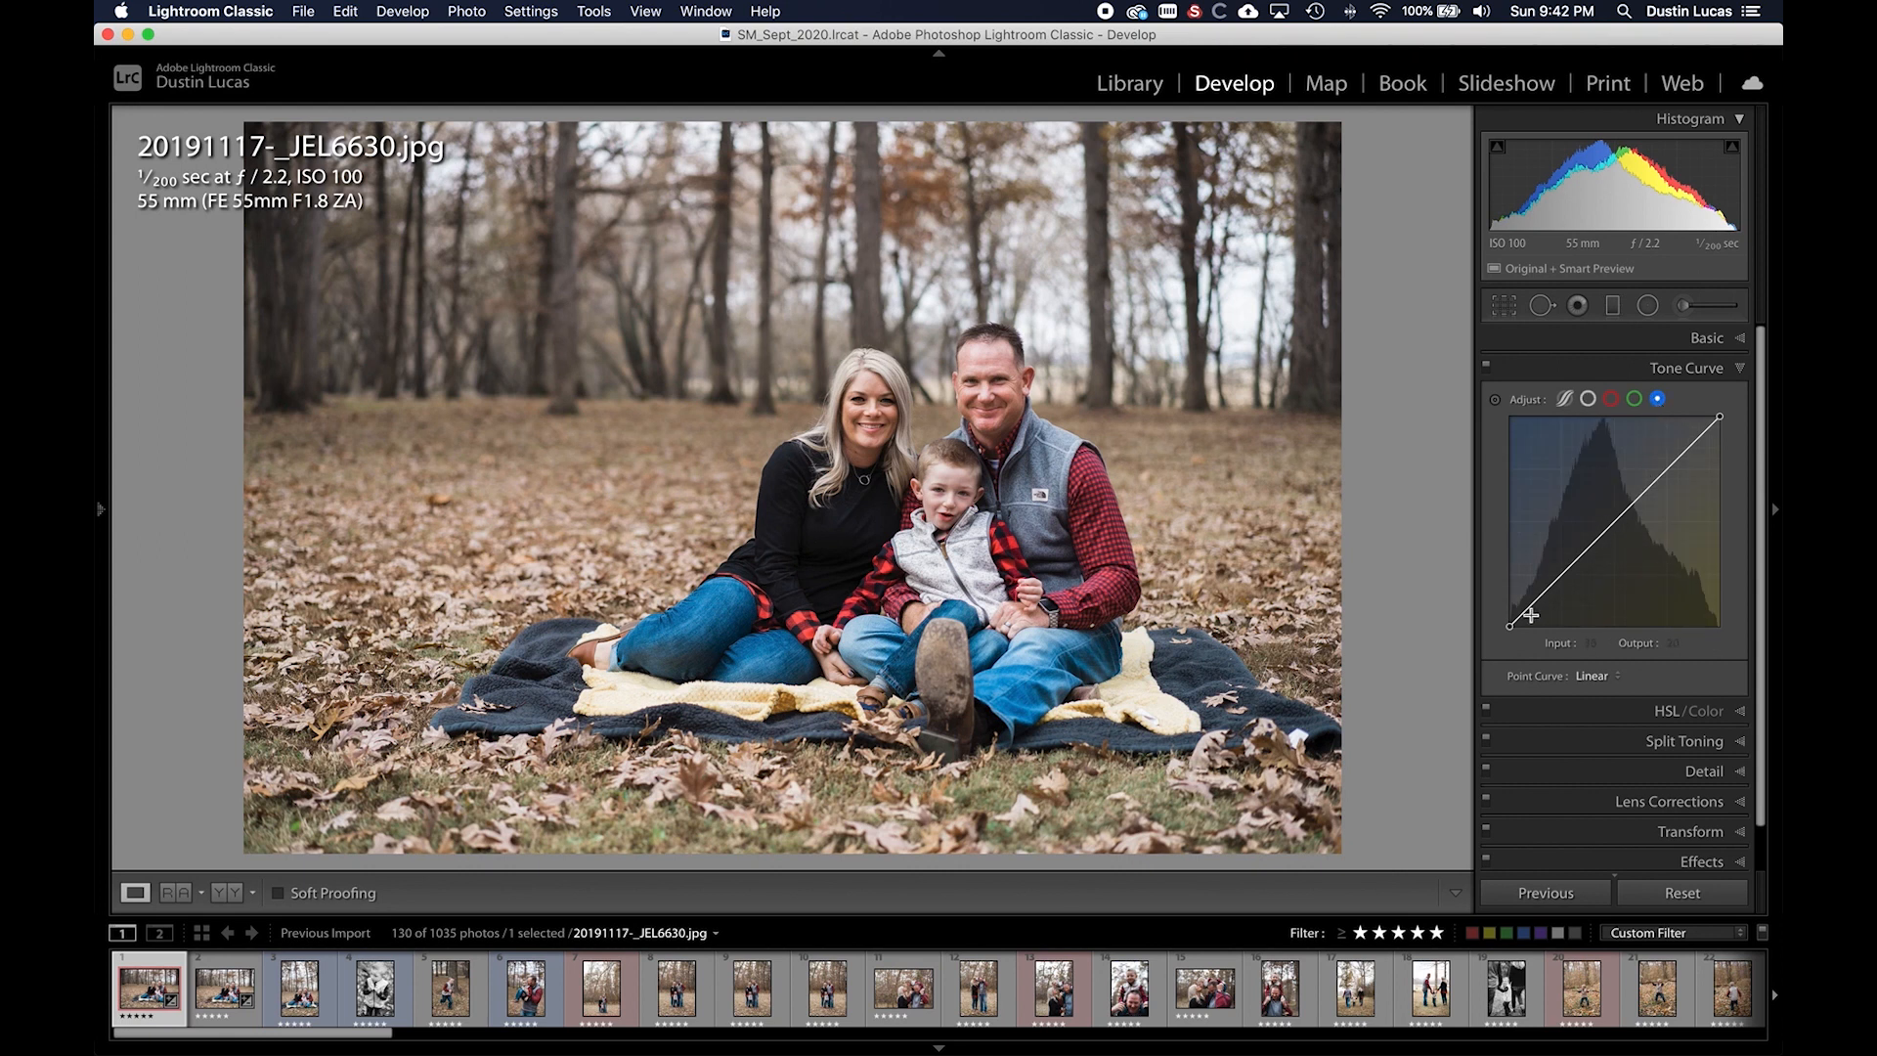
{"action": "left_click_drag", "start_coordinate": [1510, 626], "coordinate": [1521, 613]}
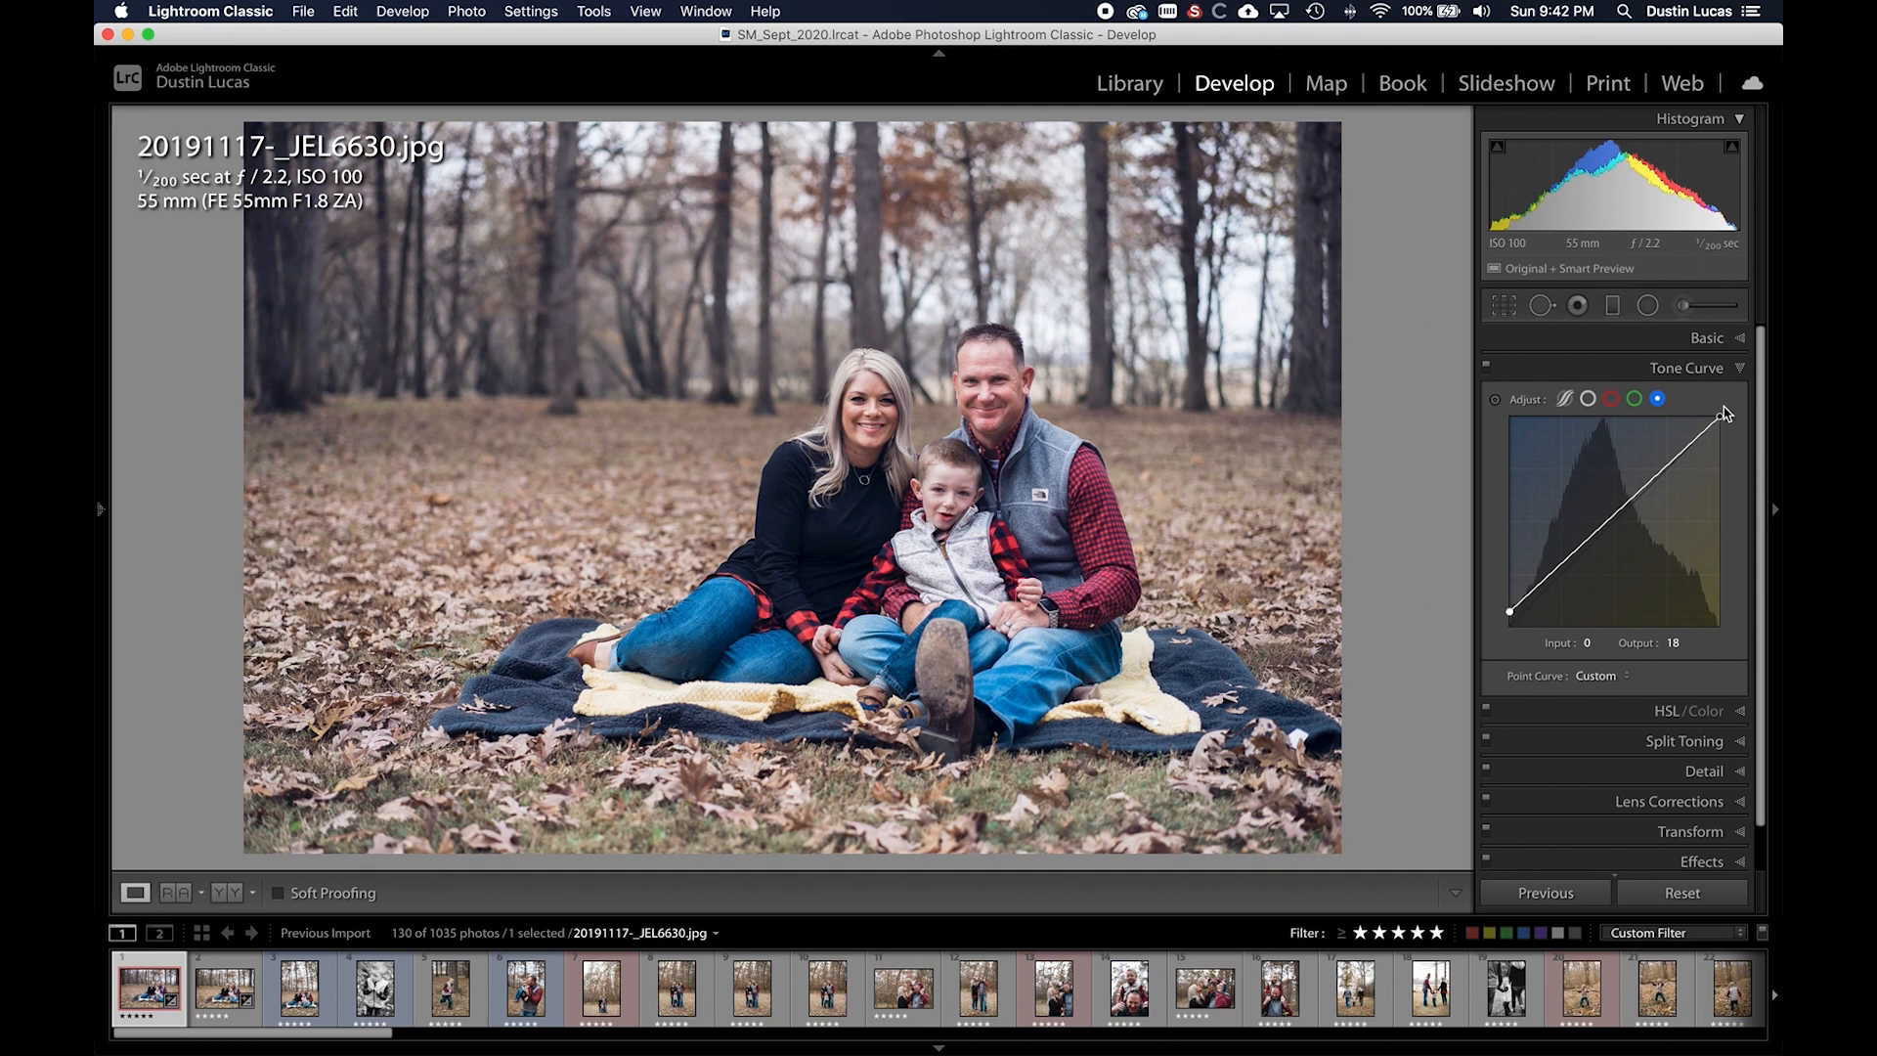
{"action": "mouse_move", "coordinate": [1719, 418]}
{"action": "left_mouse_down"}
{"action": "mouse_move", "coordinate": [1732, 439]}
{"action": "mouse_move", "coordinate": [1715, 429]}
{"action": "left_mouse_up"}
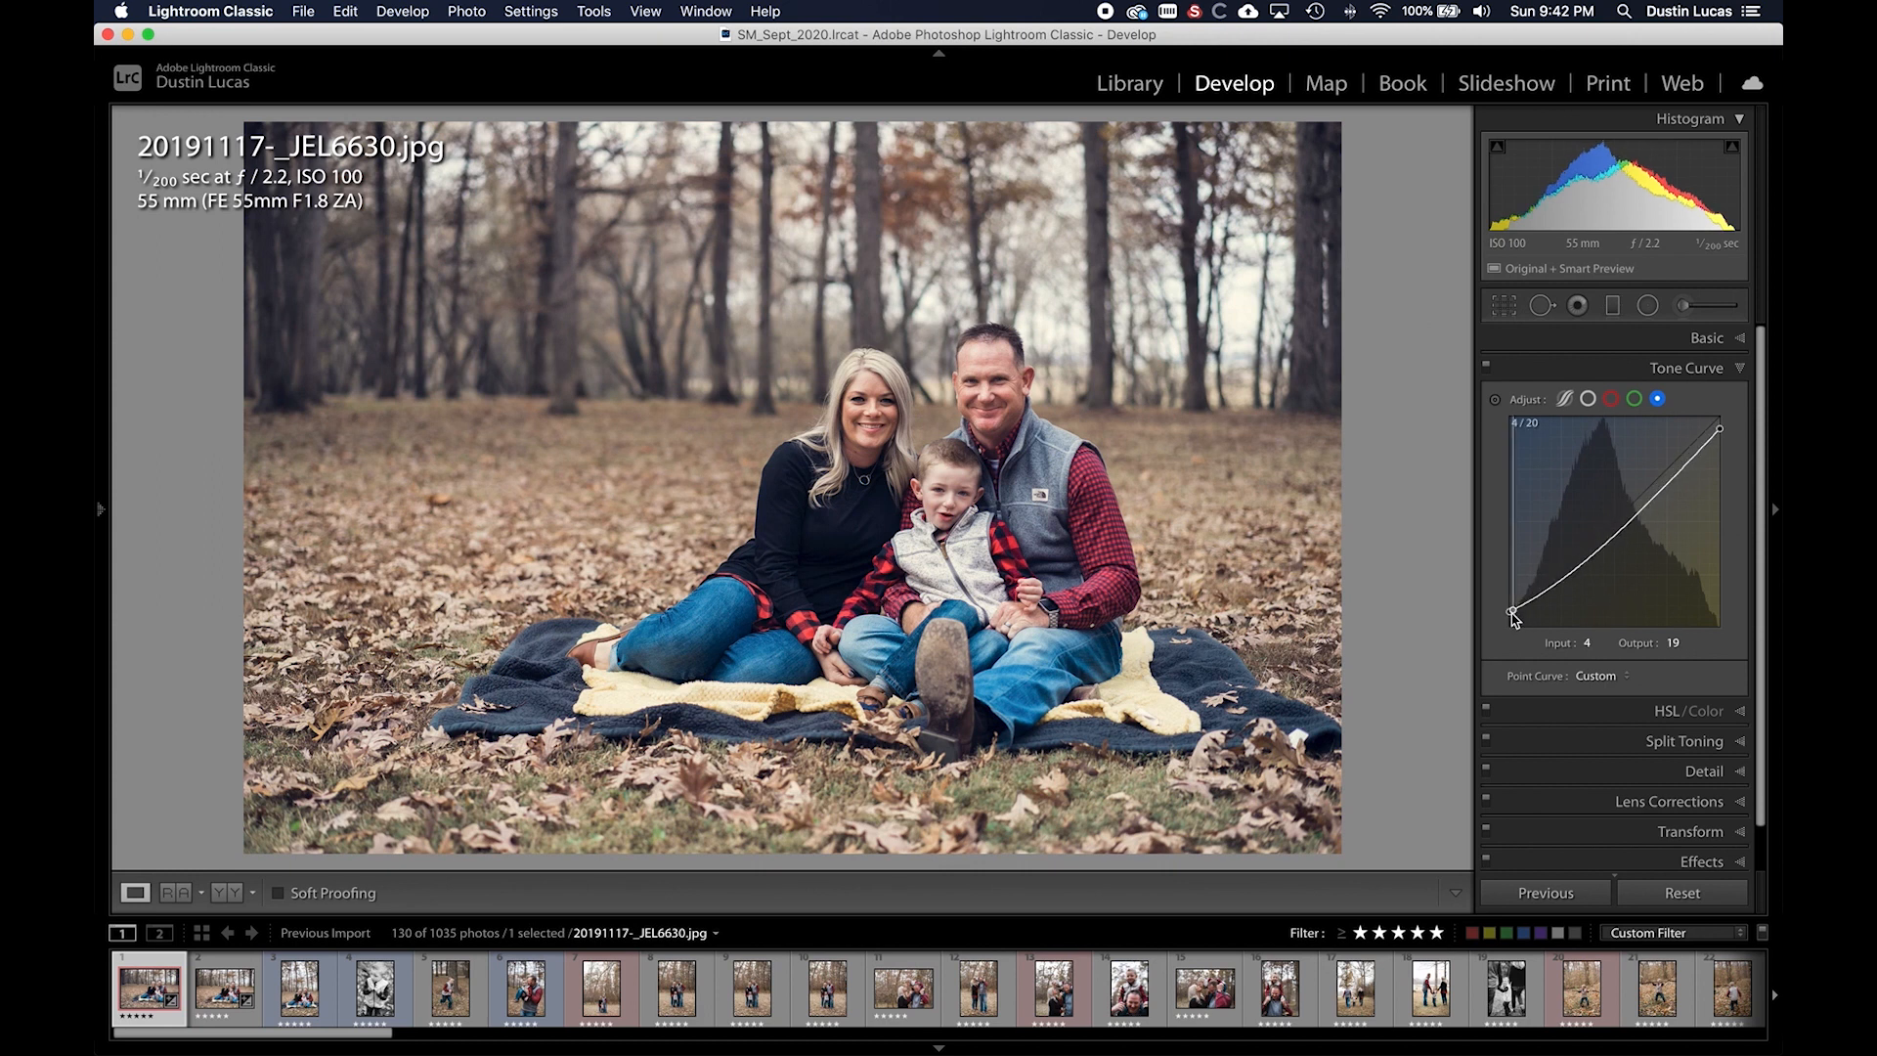
{"action": "key", "text": "super+z"}
{"action": "left_click_drag", "start_coordinate": [1507, 612], "coordinate": [1508, 615]}
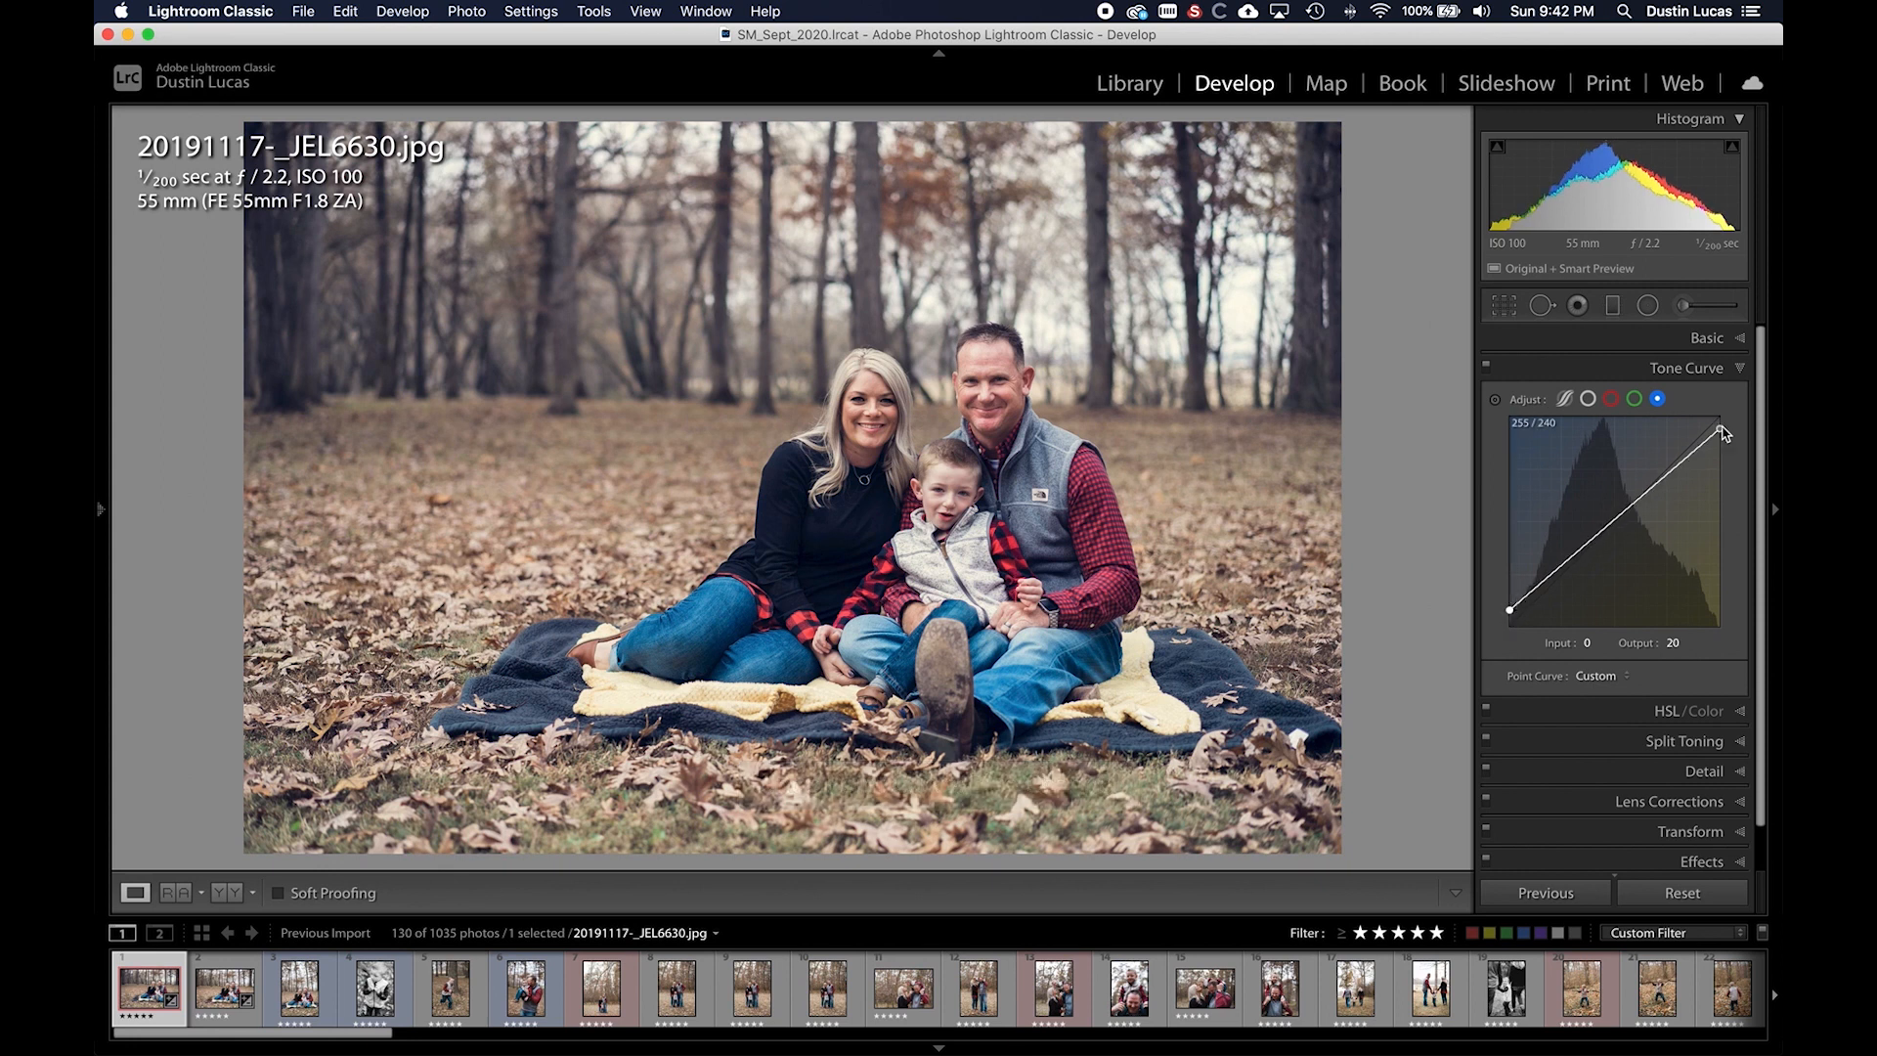
{"action": "left_click_drag", "start_coordinate": [1719, 428], "coordinate": [1720, 433]}
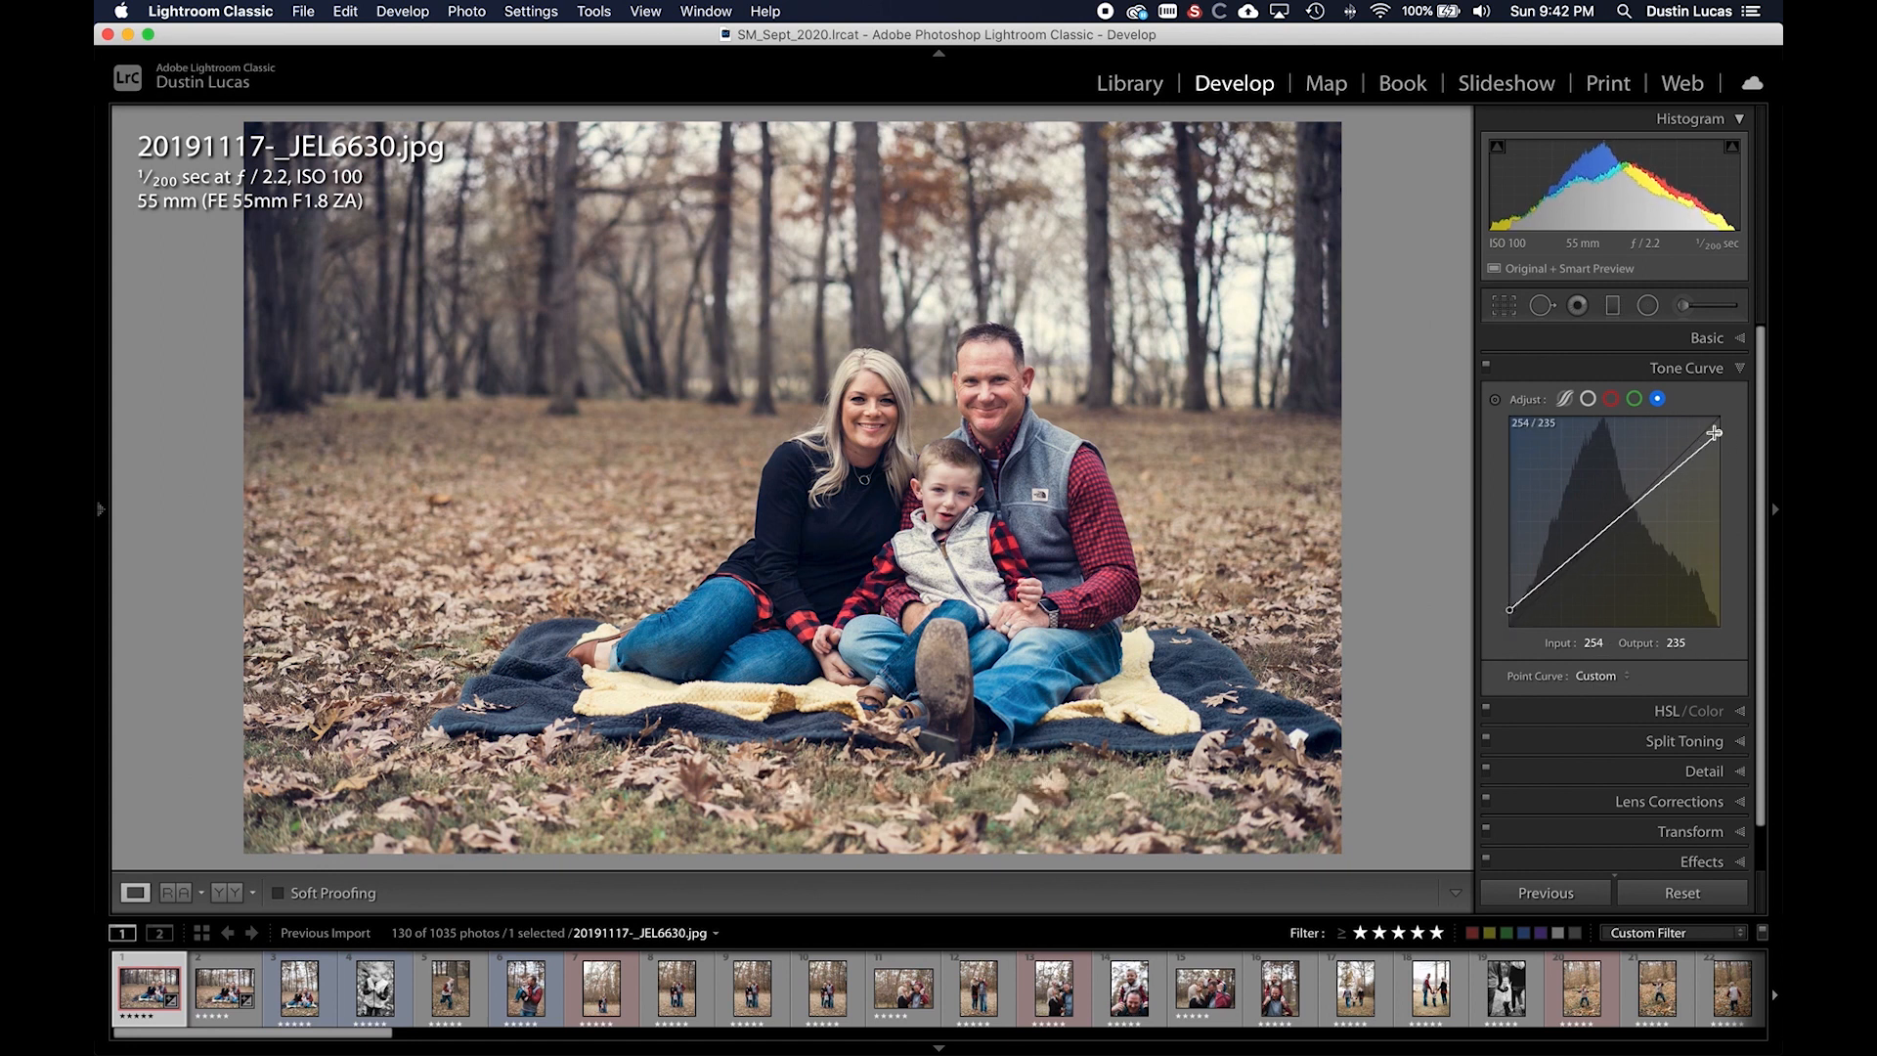
- Add midtone and highlight points and a shadow point at 63/69 to the blue curve, and compare the photo with Tone Curve off and on
{"action": "left_click_drag", "start_coordinate": [1619, 519], "coordinate": [1678, 461]}
{"action": "left_click_drag", "start_coordinate": [1557, 574], "coordinate": [1562, 572]}
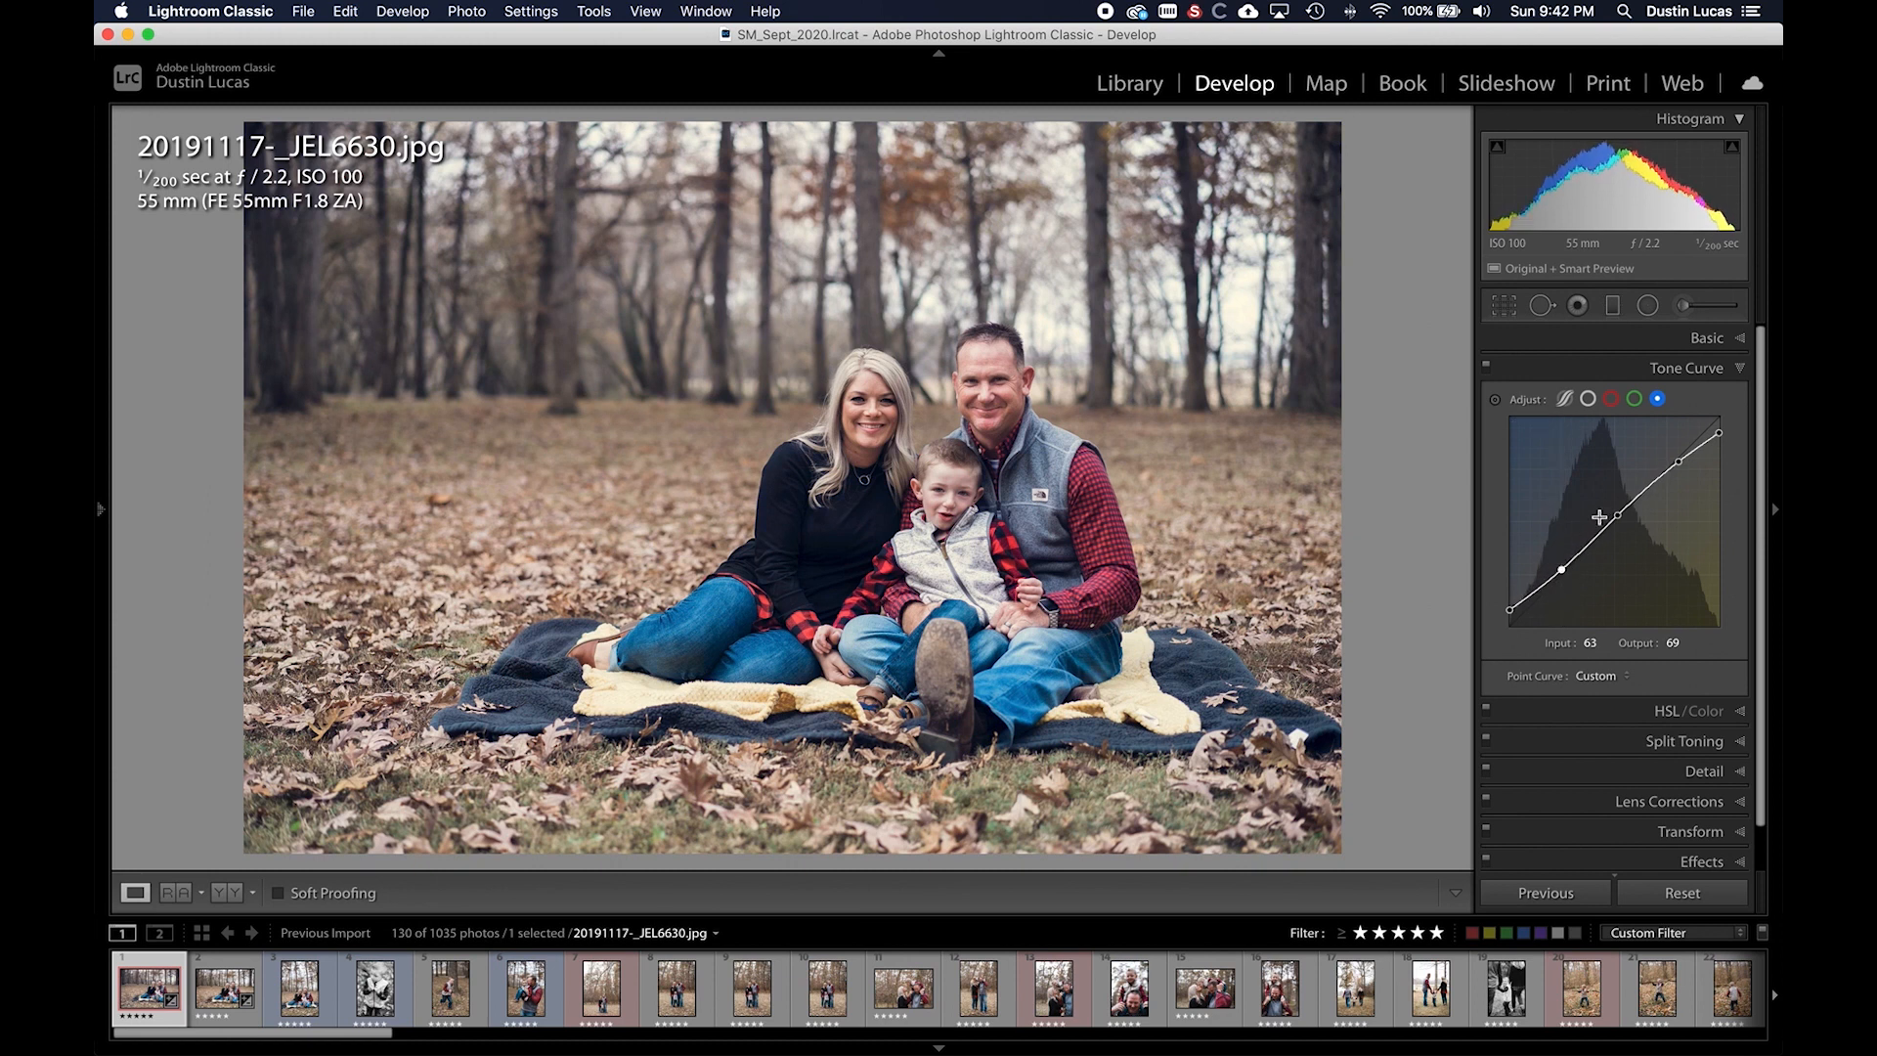
{"action": "left_click", "coordinate": [1485, 365]}
{"action": "left_click", "coordinate": [1486, 365]}
{"action": "left_click", "coordinate": [1486, 365]}
{"action": "left_click", "coordinate": [1486, 365]}
- Raise the blue curve's black point output to 29, lower its white point further, and compare the photo with Tone Curve off and on
{"action": "left_click_drag", "start_coordinate": [1723, 432], "coordinate": [1720, 442]}
{"action": "left_click_drag", "start_coordinate": [1512, 612], "coordinate": [1509, 603]}
{"action": "key", "text": "super+z"}
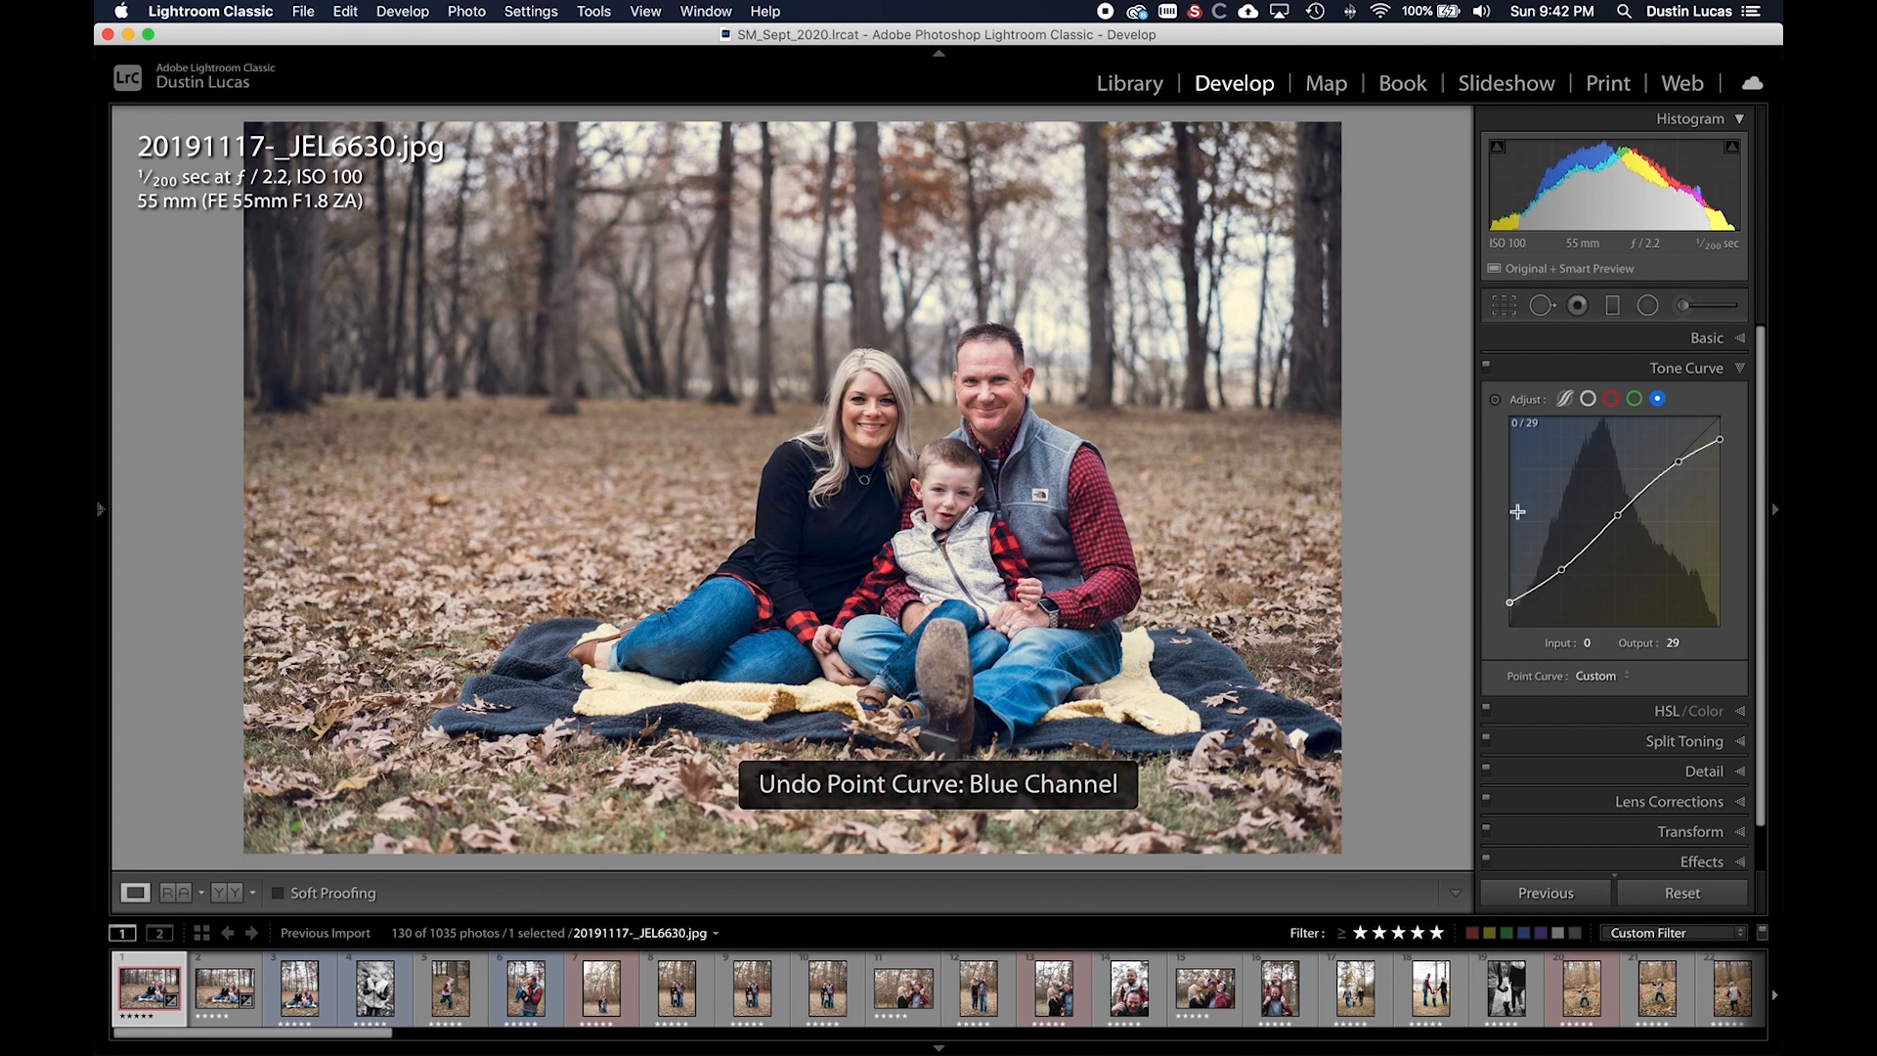
{"action": "left_click", "coordinate": [1488, 372]}
{"action": "left_click", "coordinate": [1487, 372]}
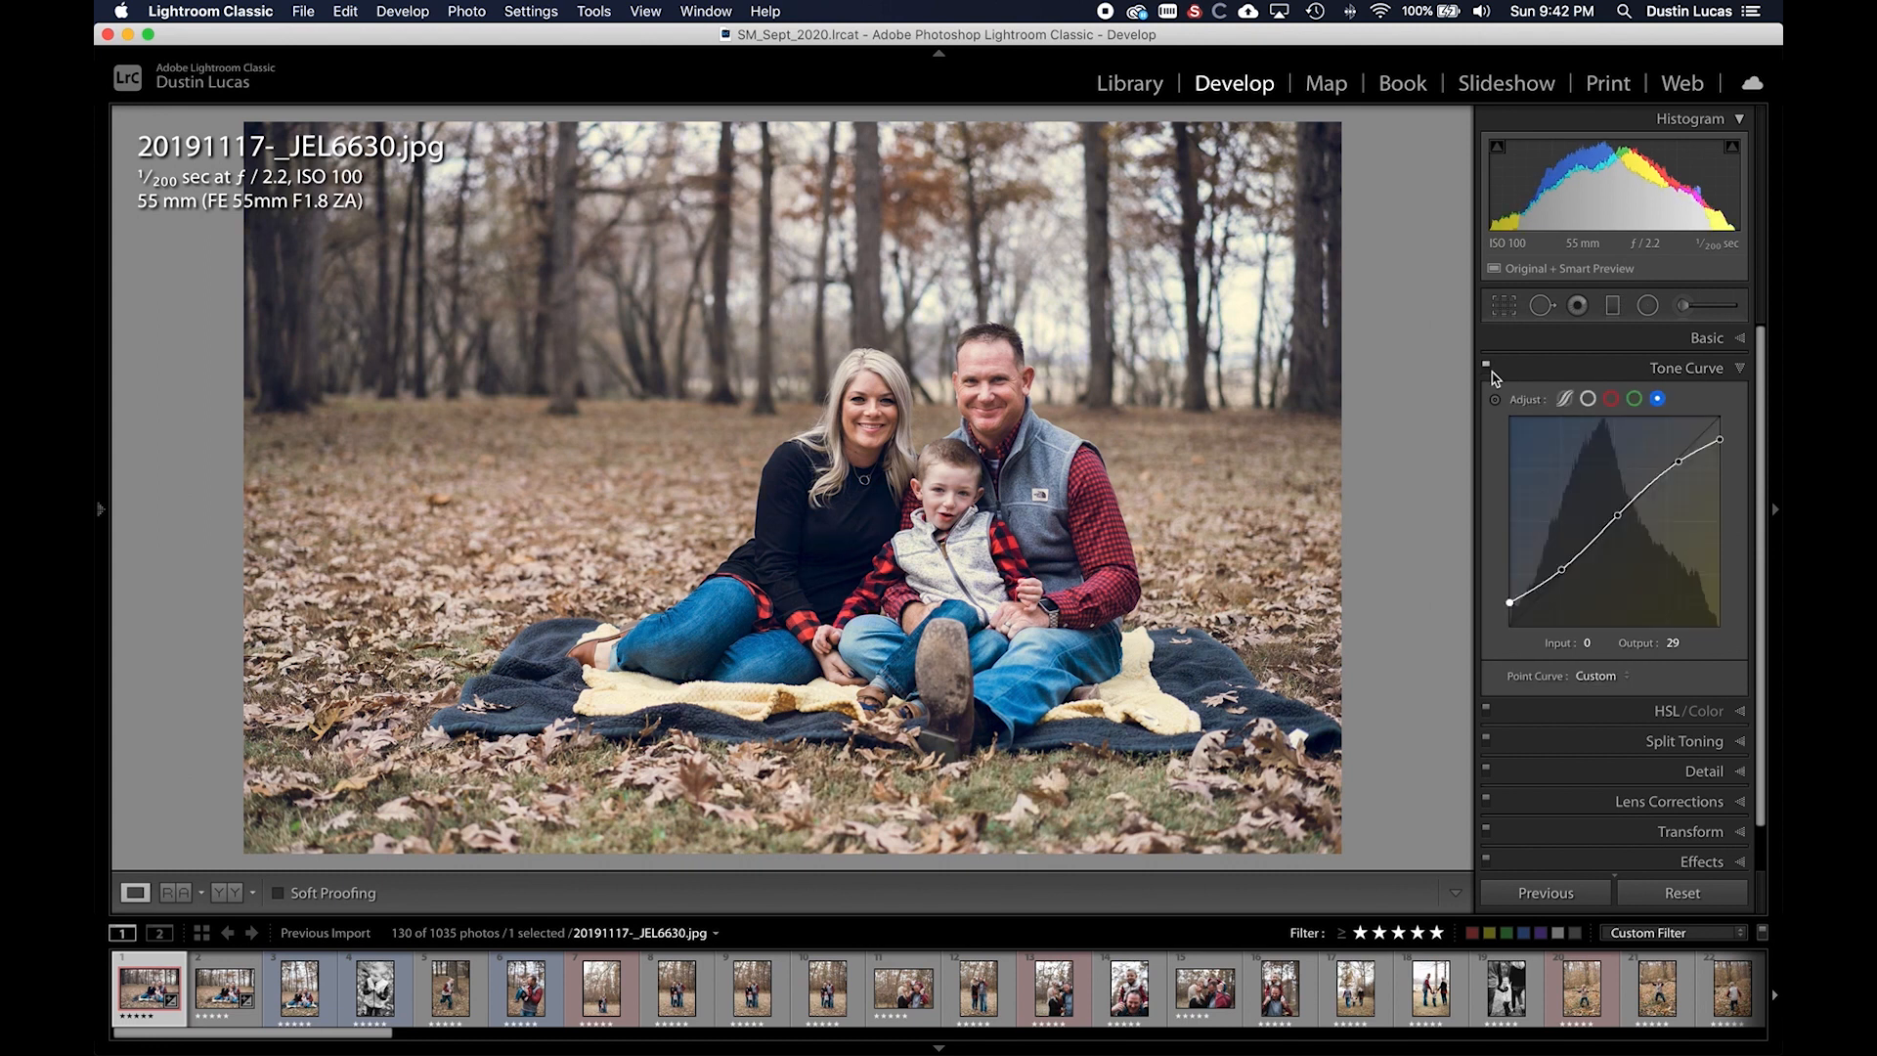
{"action": "left_click", "coordinate": [1492, 372]}
{"action": "left_click", "coordinate": [1492, 372]}
- In the red channel curve, raise the black point's output to 17 and add a midtone point
{"action": "left_click", "coordinate": [1610, 399]}
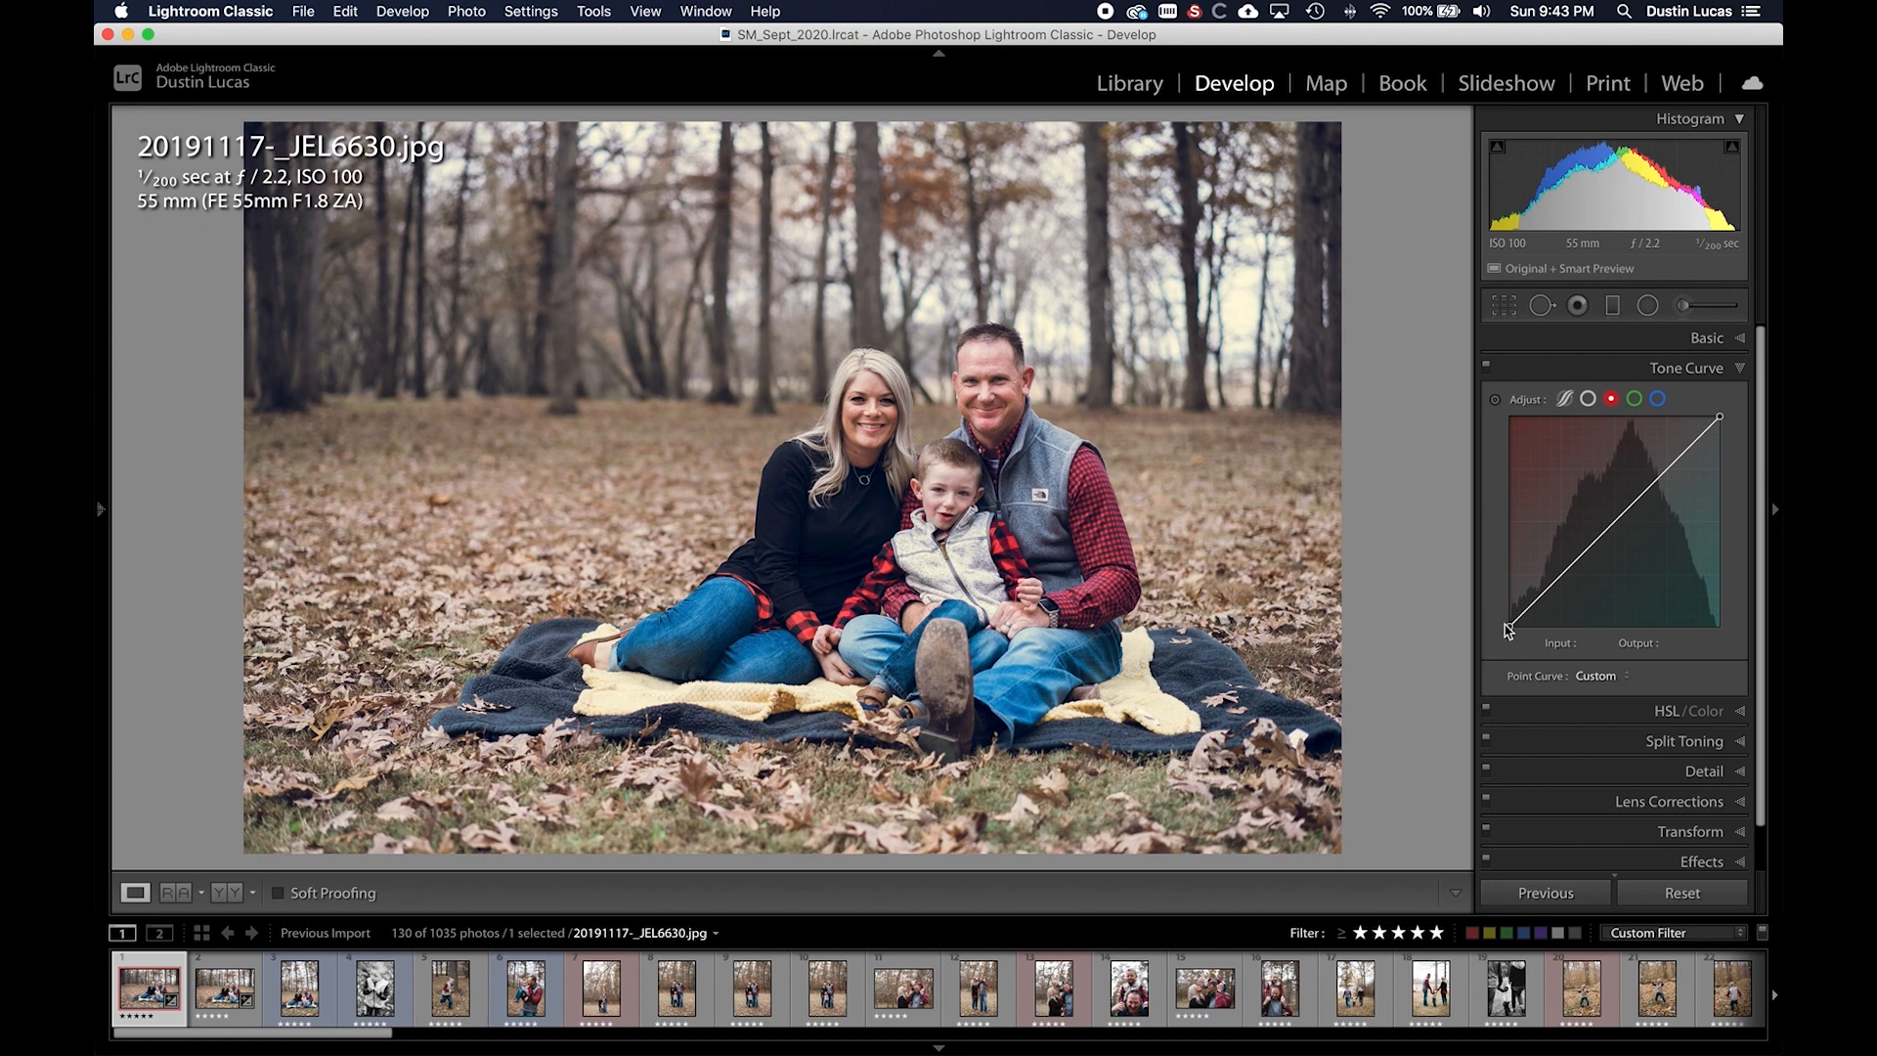
{"action": "left_click_drag", "start_coordinate": [1509, 626], "coordinate": [1499, 621]}
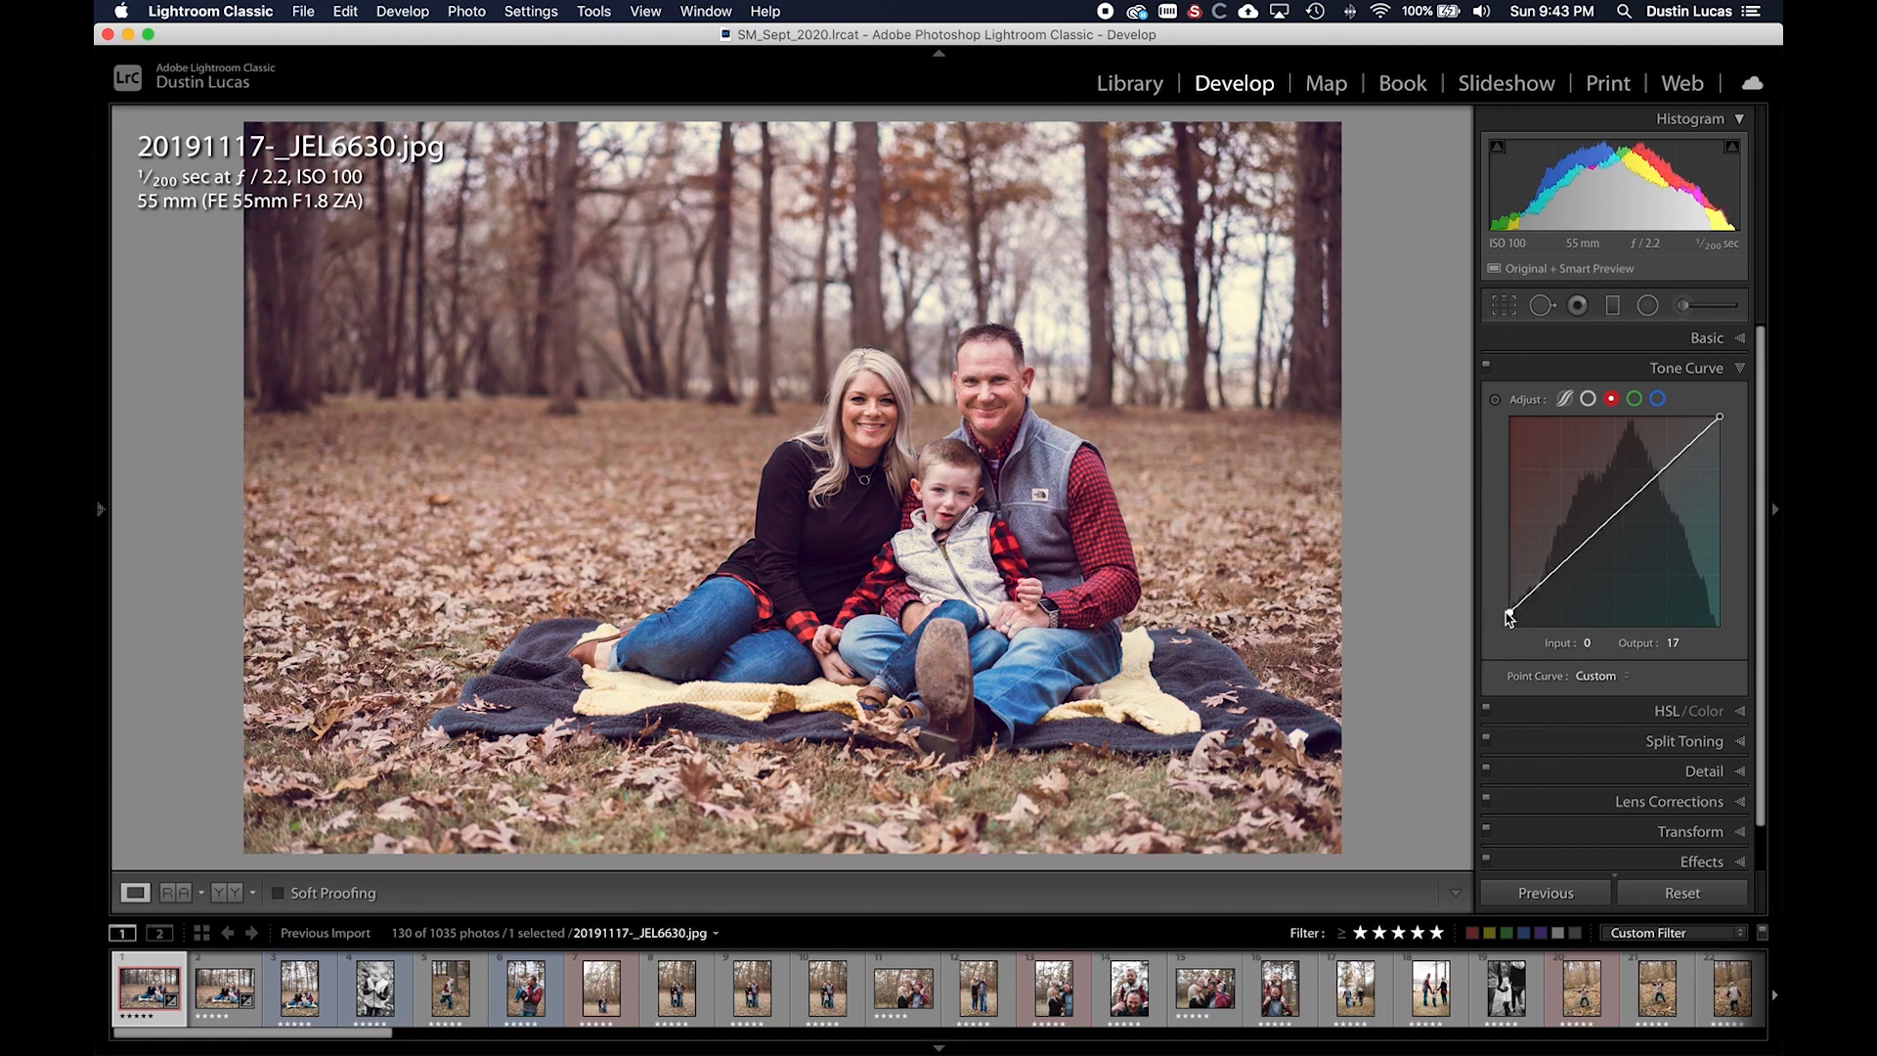
{"action": "left_click", "coordinate": [1615, 517]}
- Try resetting the blue channel curve, then undo the reset and the added red midtone point
{"action": "left_click", "coordinate": [1657, 398]}
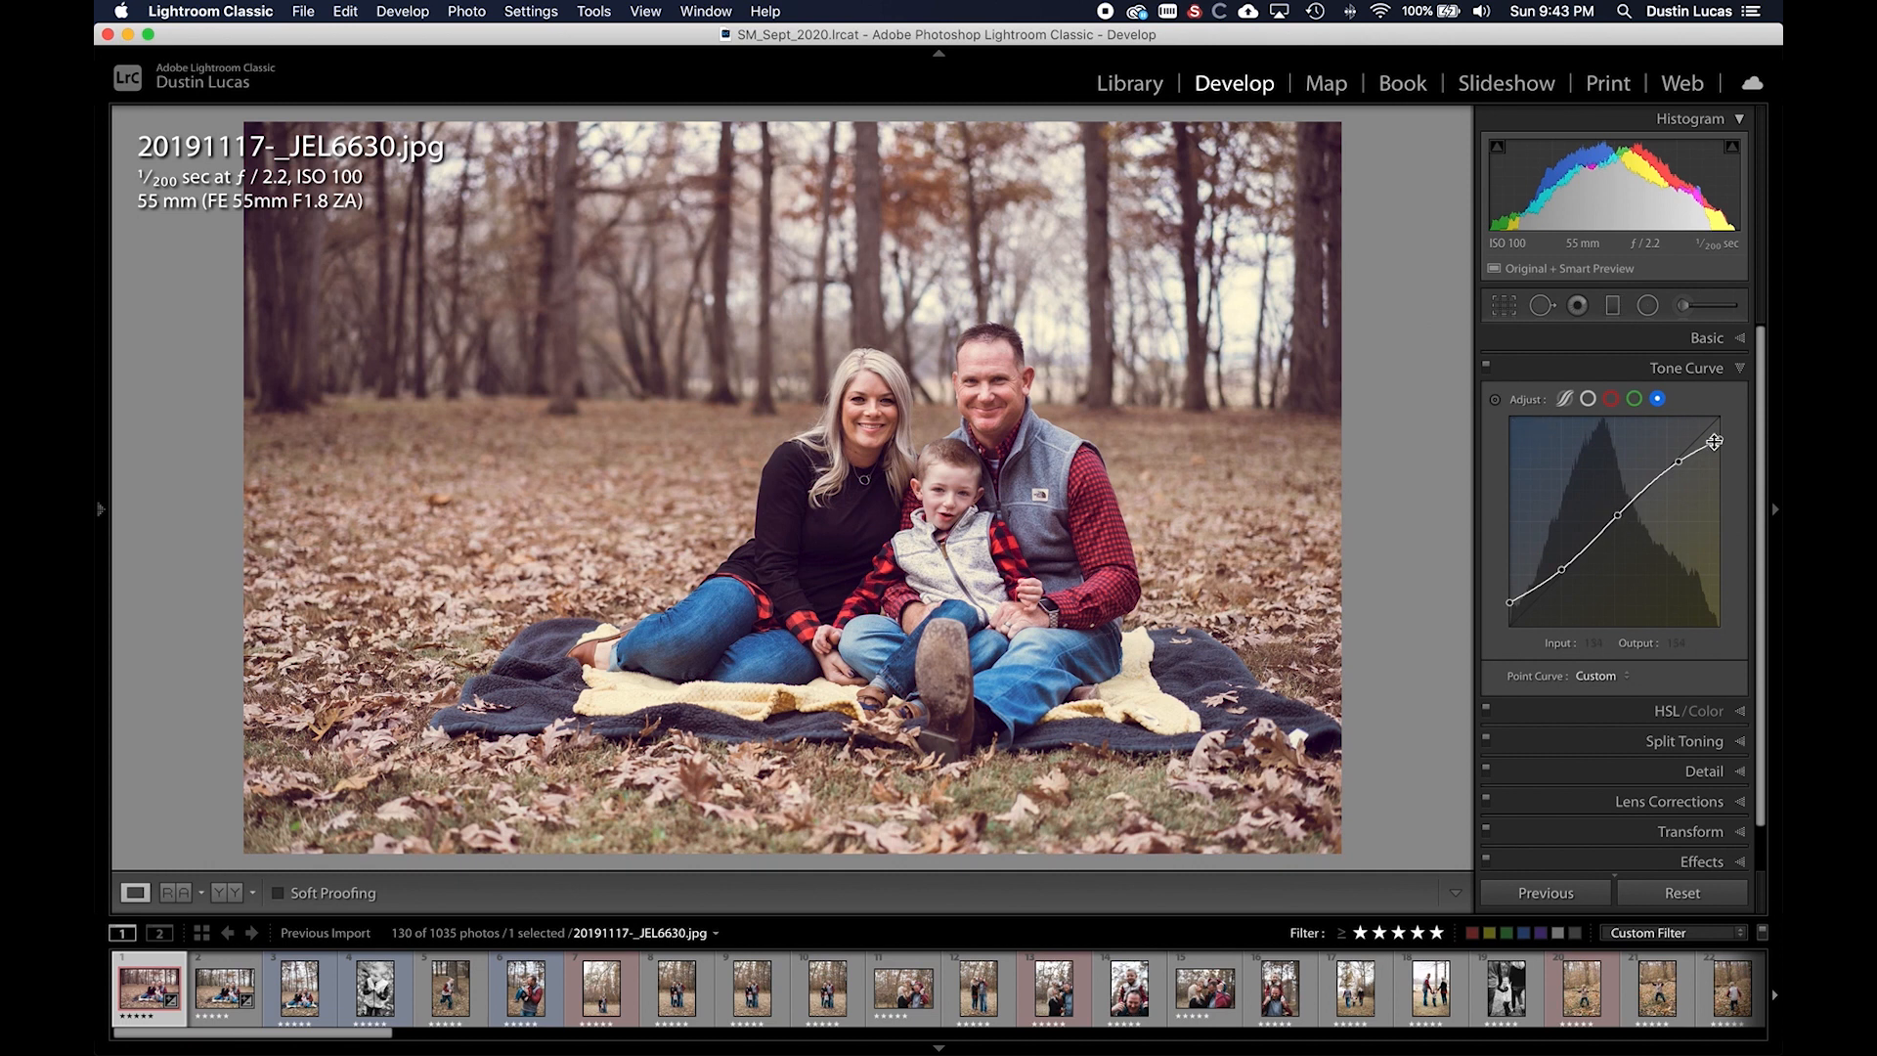
{"action": "right_click", "coordinate": [1619, 518]}
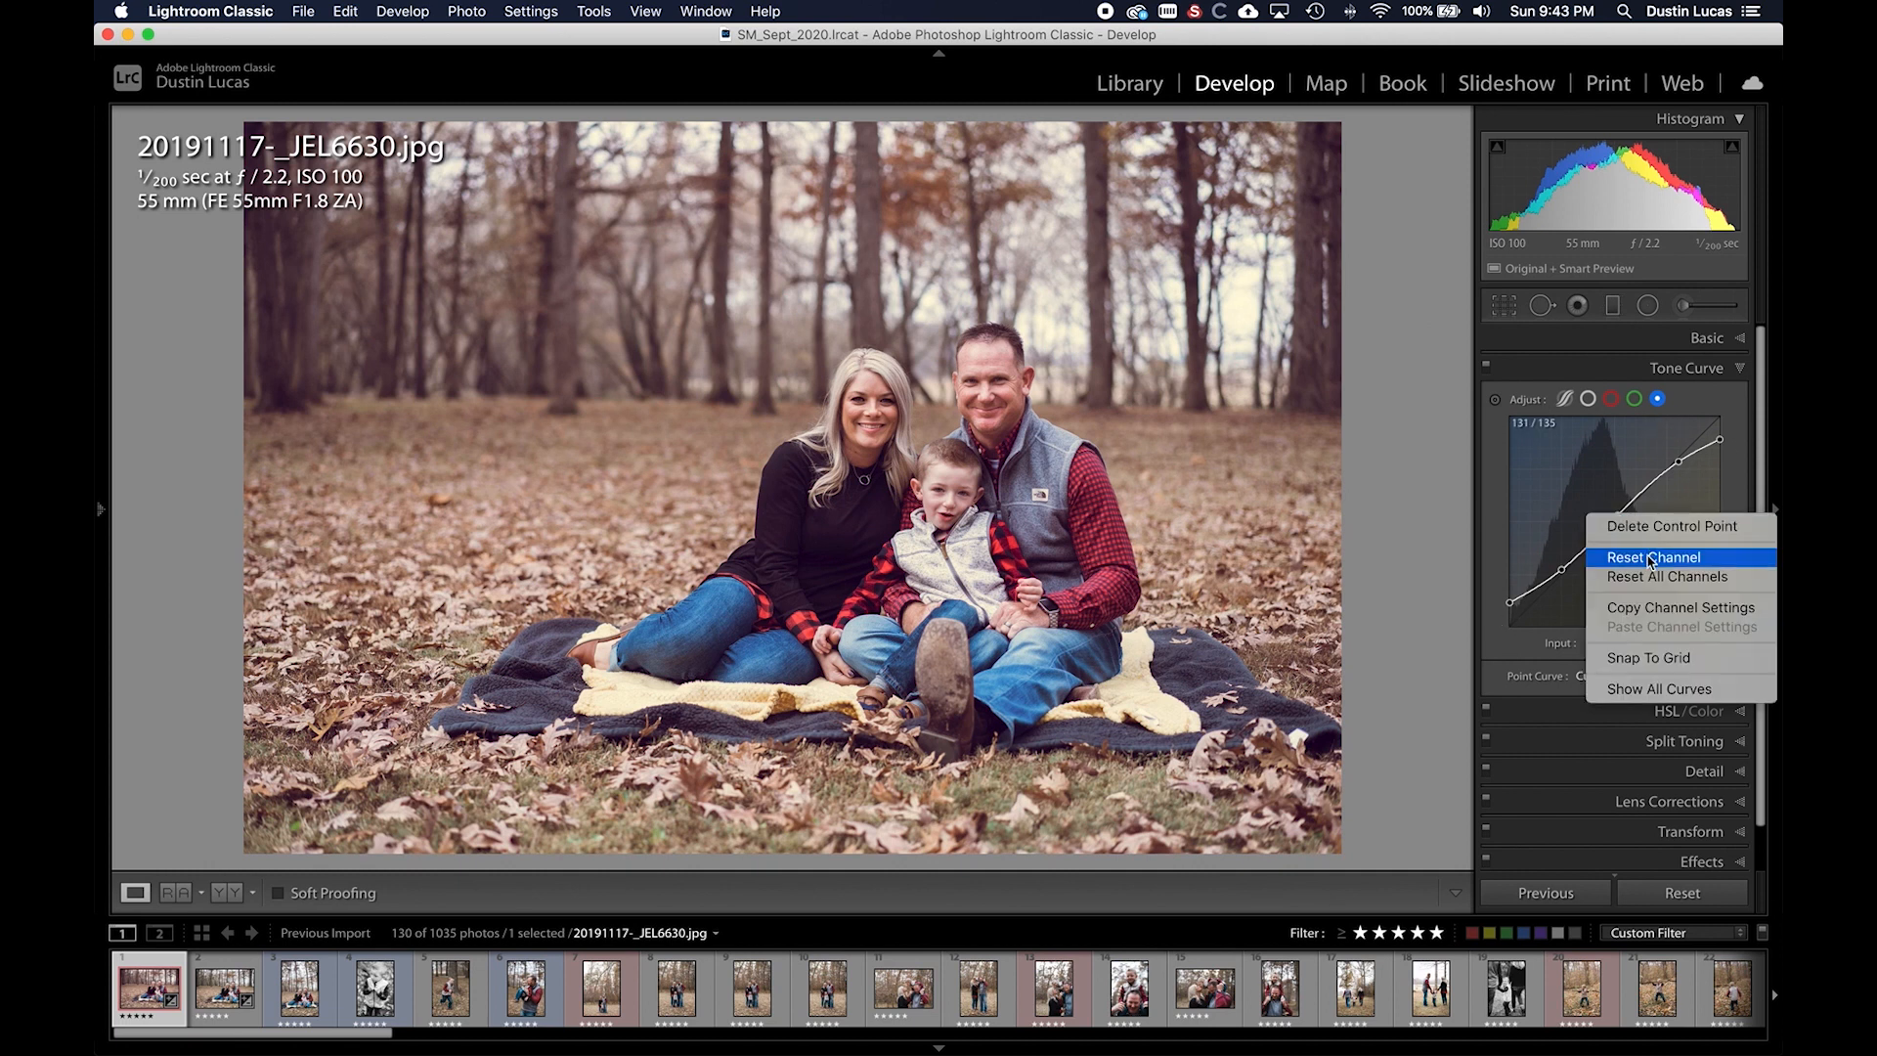
{"action": "left_click", "coordinate": [1647, 557]}
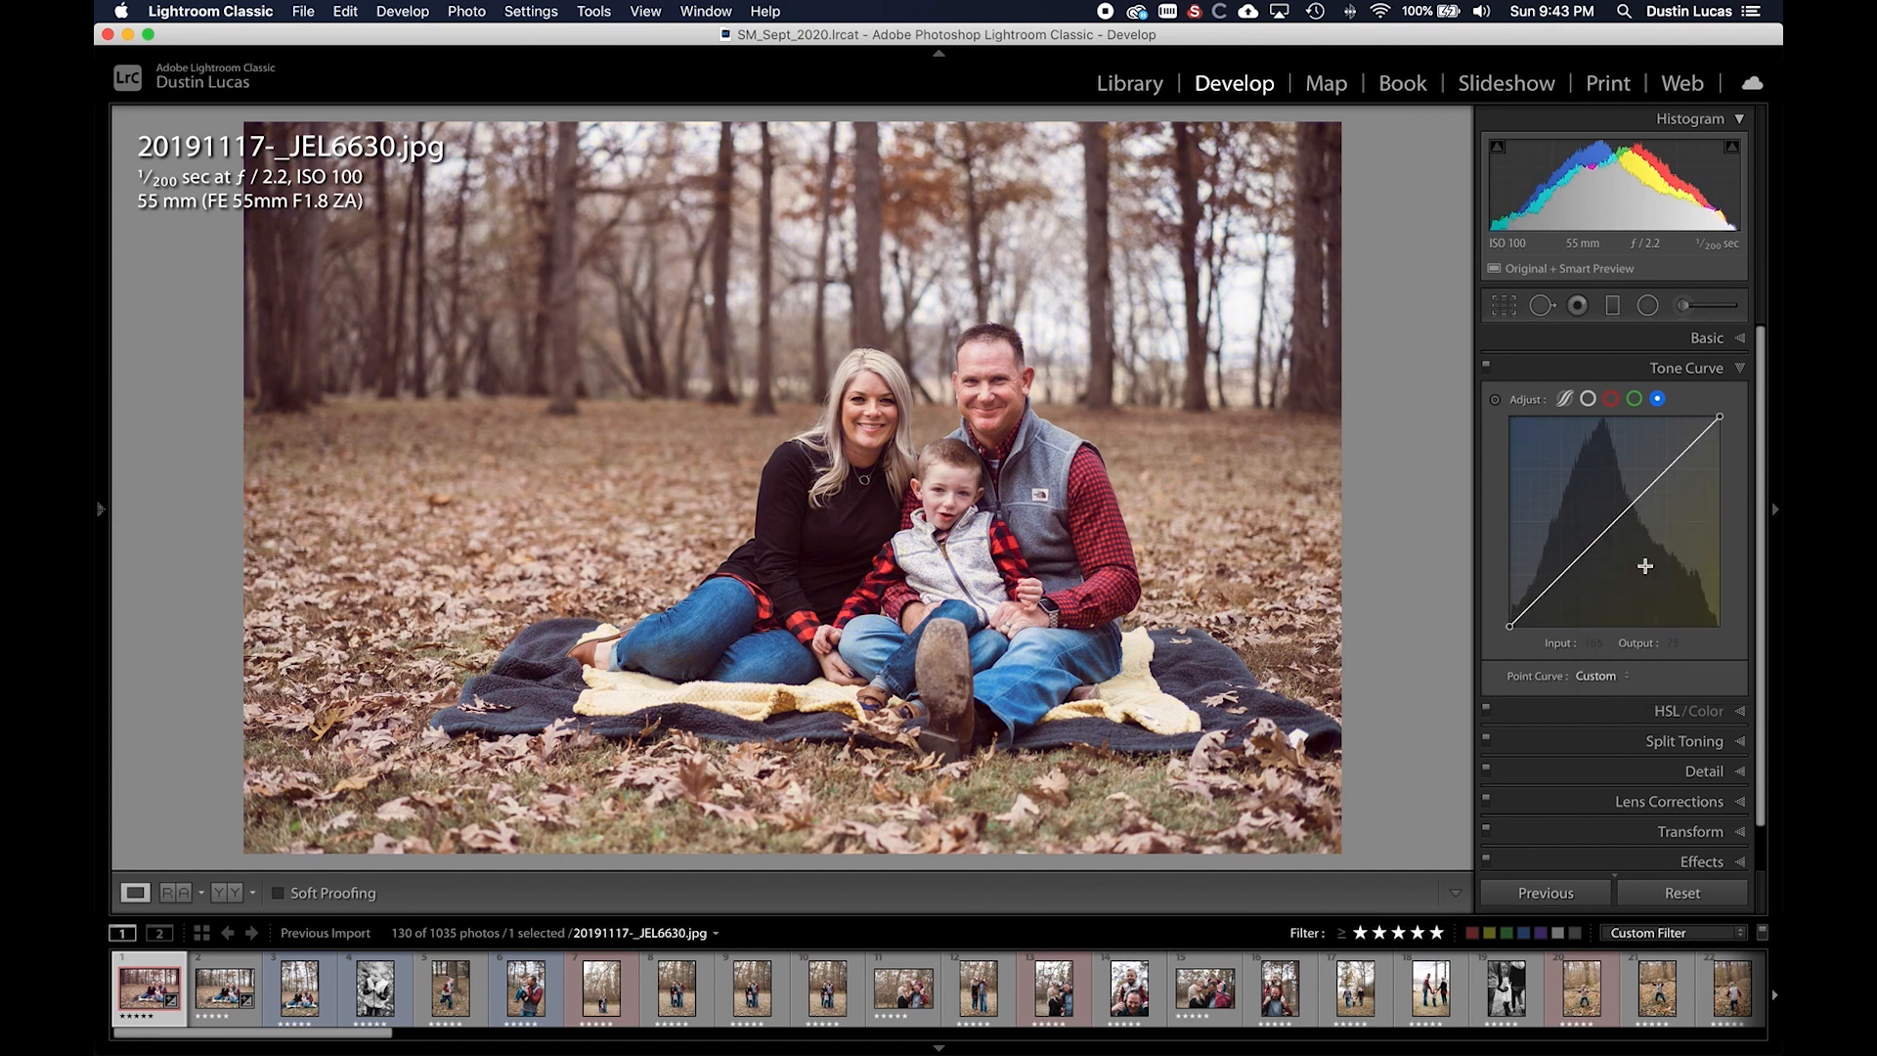
{"action": "left_click", "coordinate": [1612, 399]}
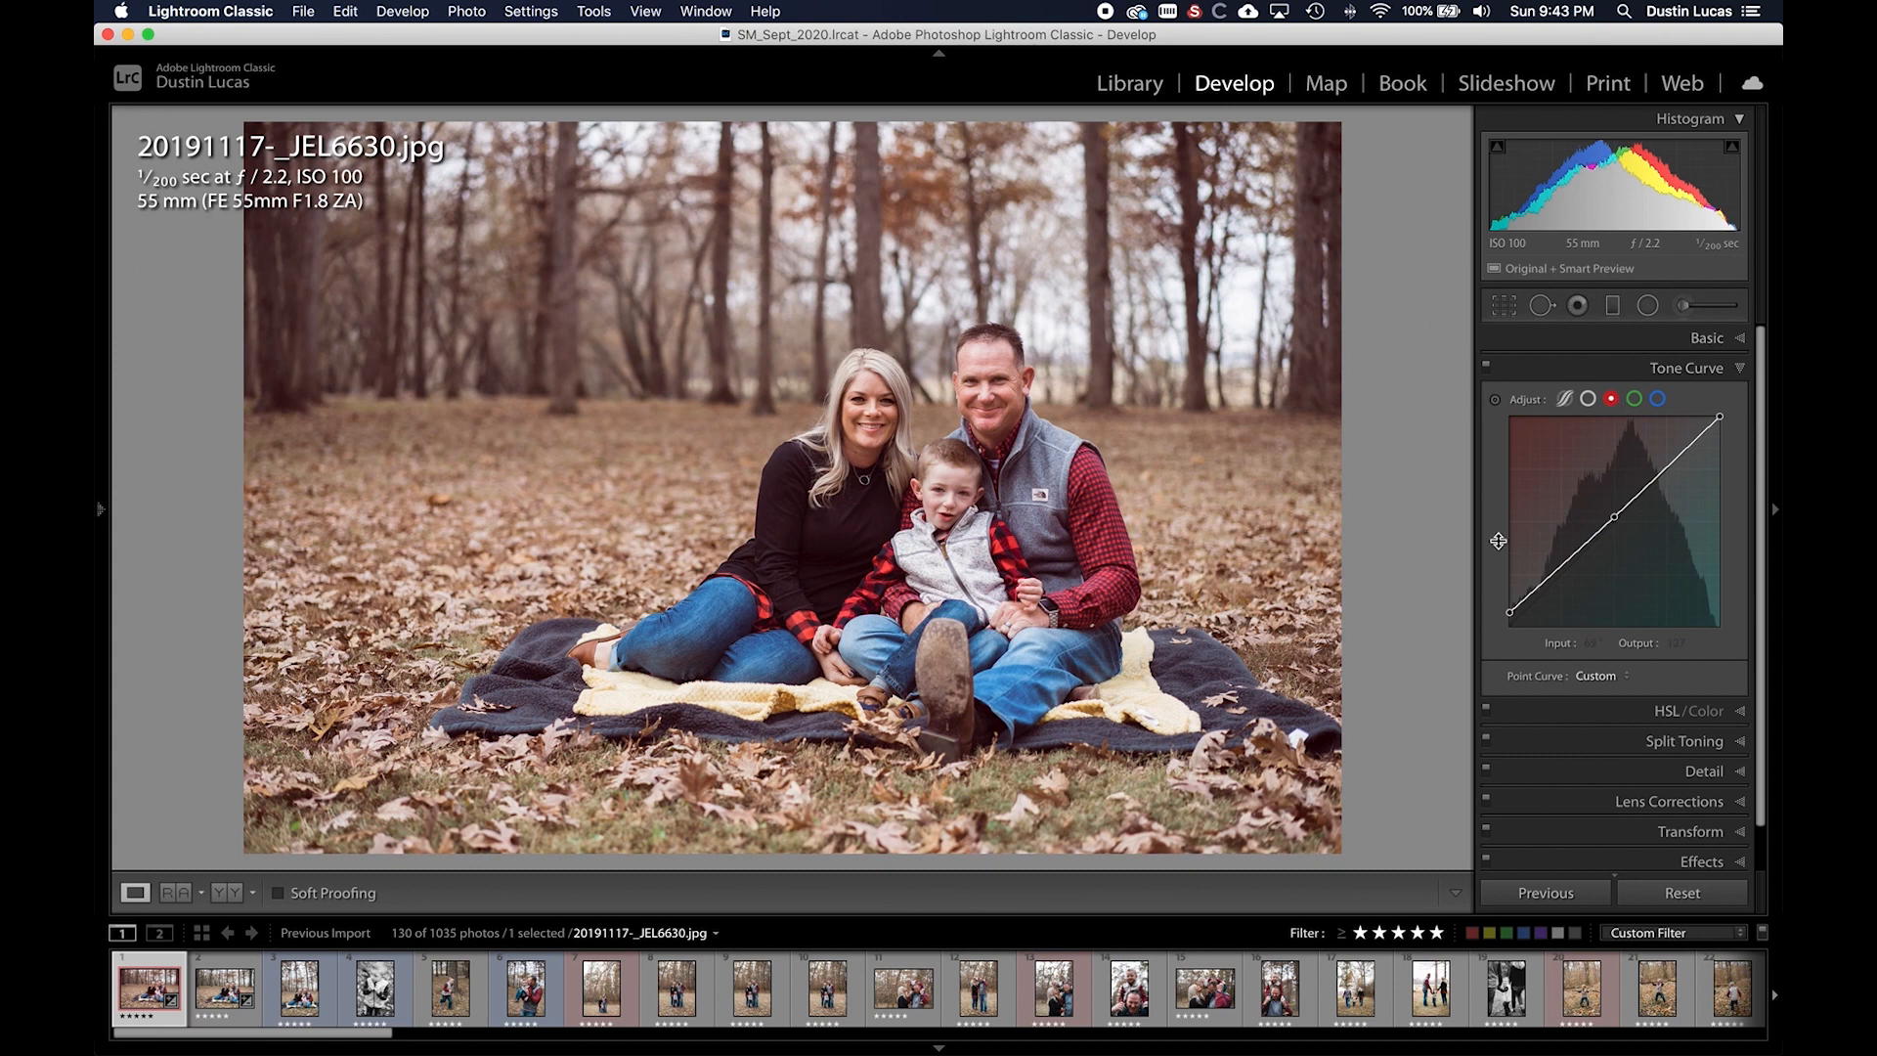
{"action": "key", "text": "super+z"}
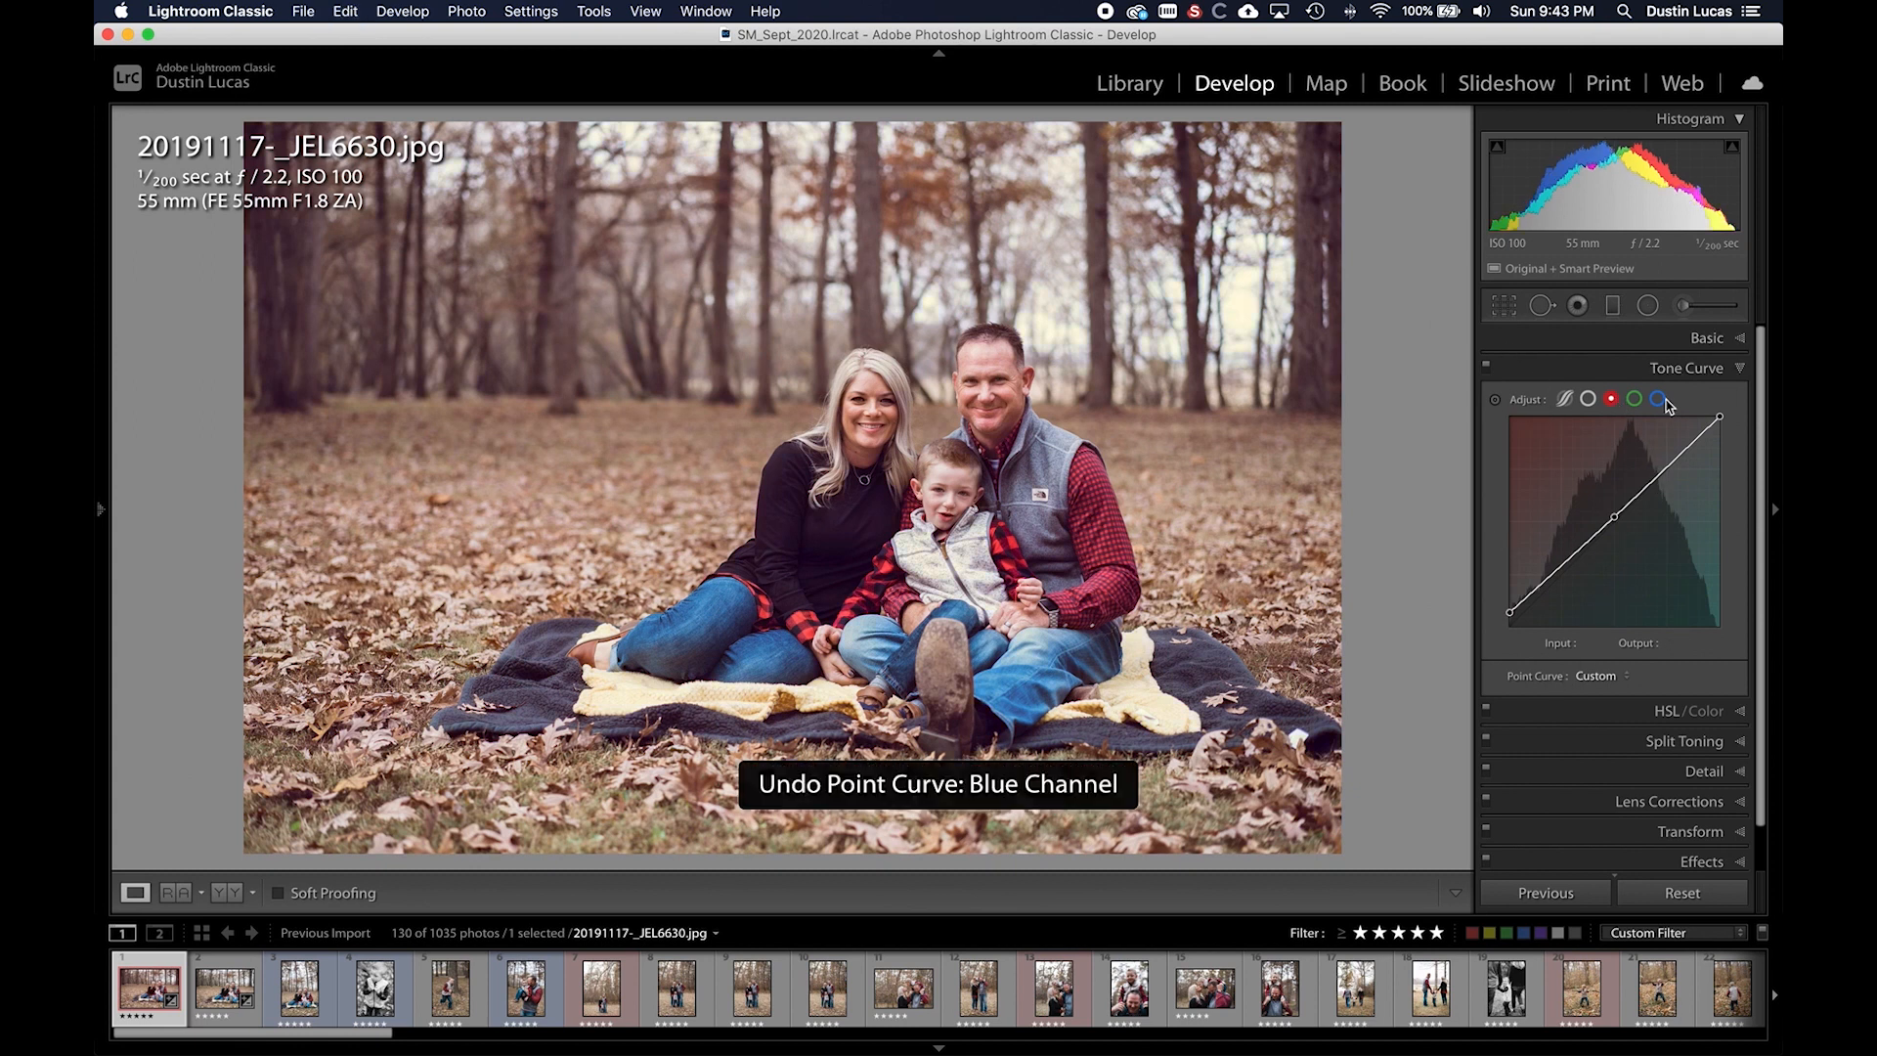
{"action": "key", "text": "super+z"}
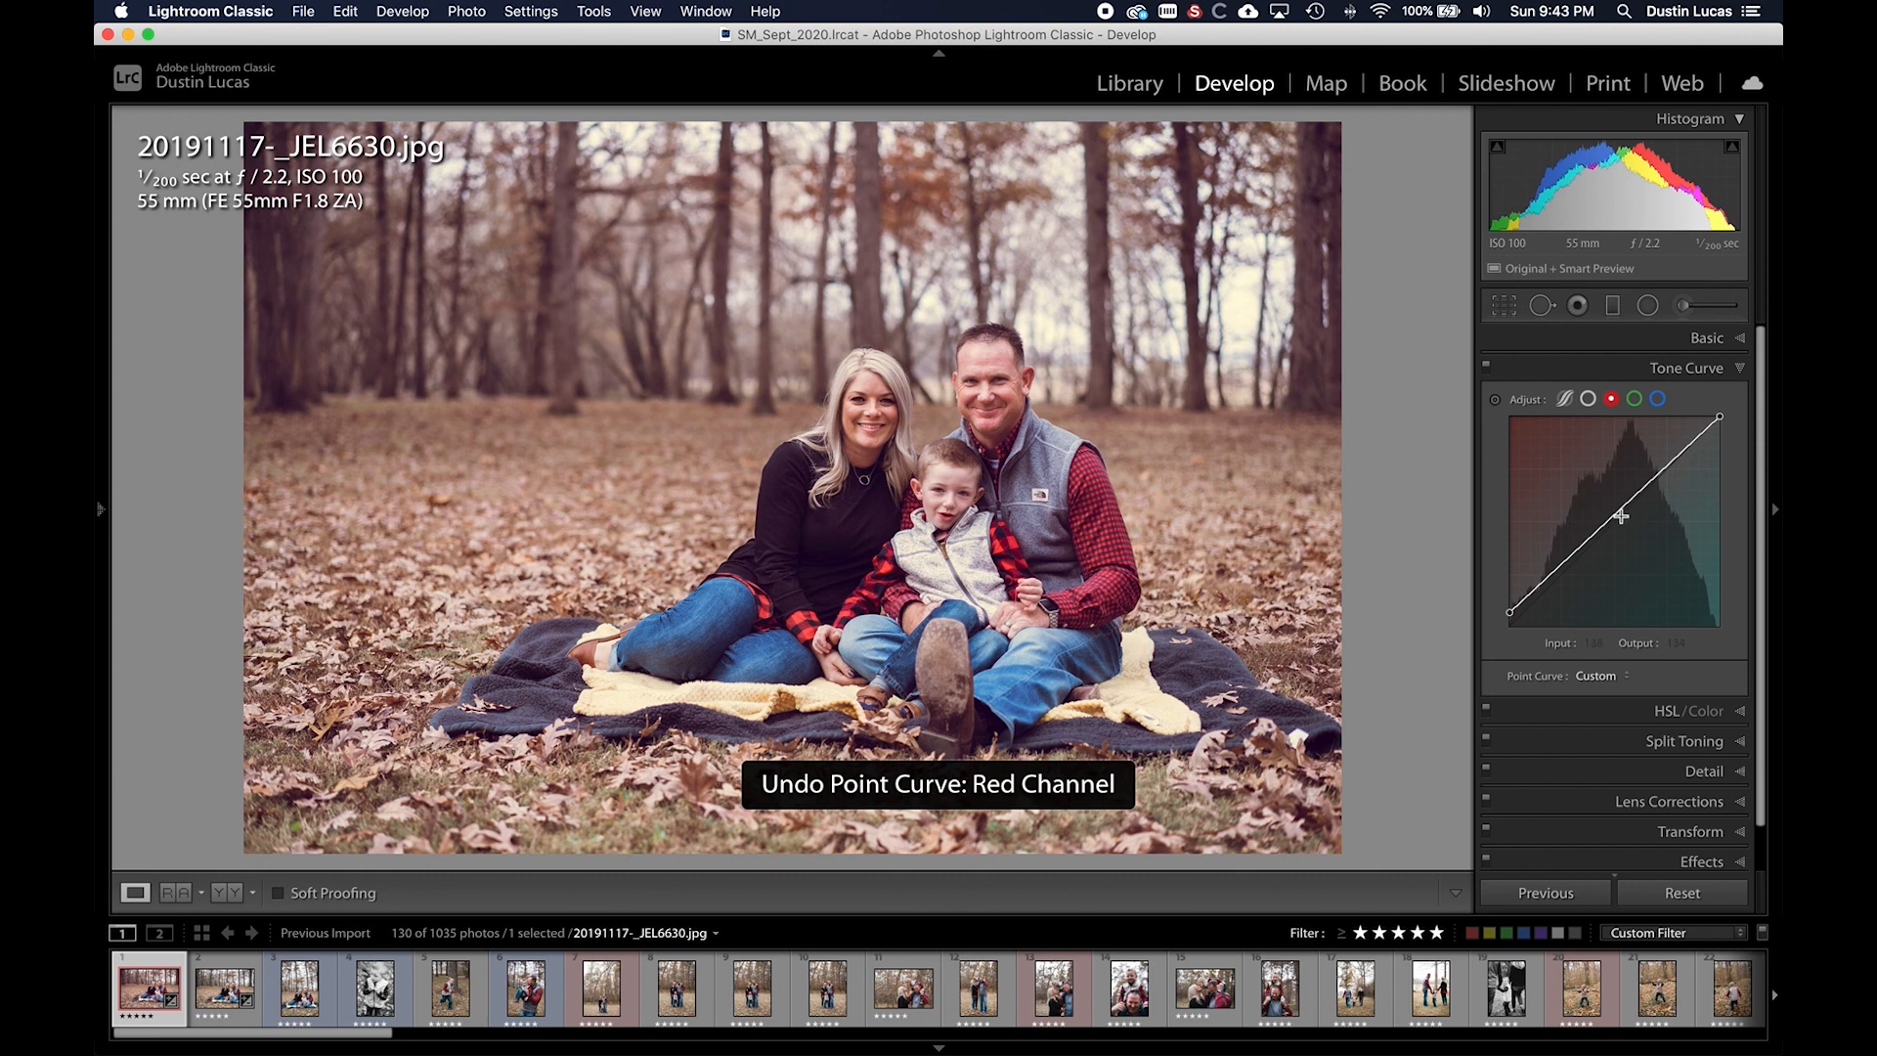
{"action": "right_click", "coordinate": [1619, 513]}
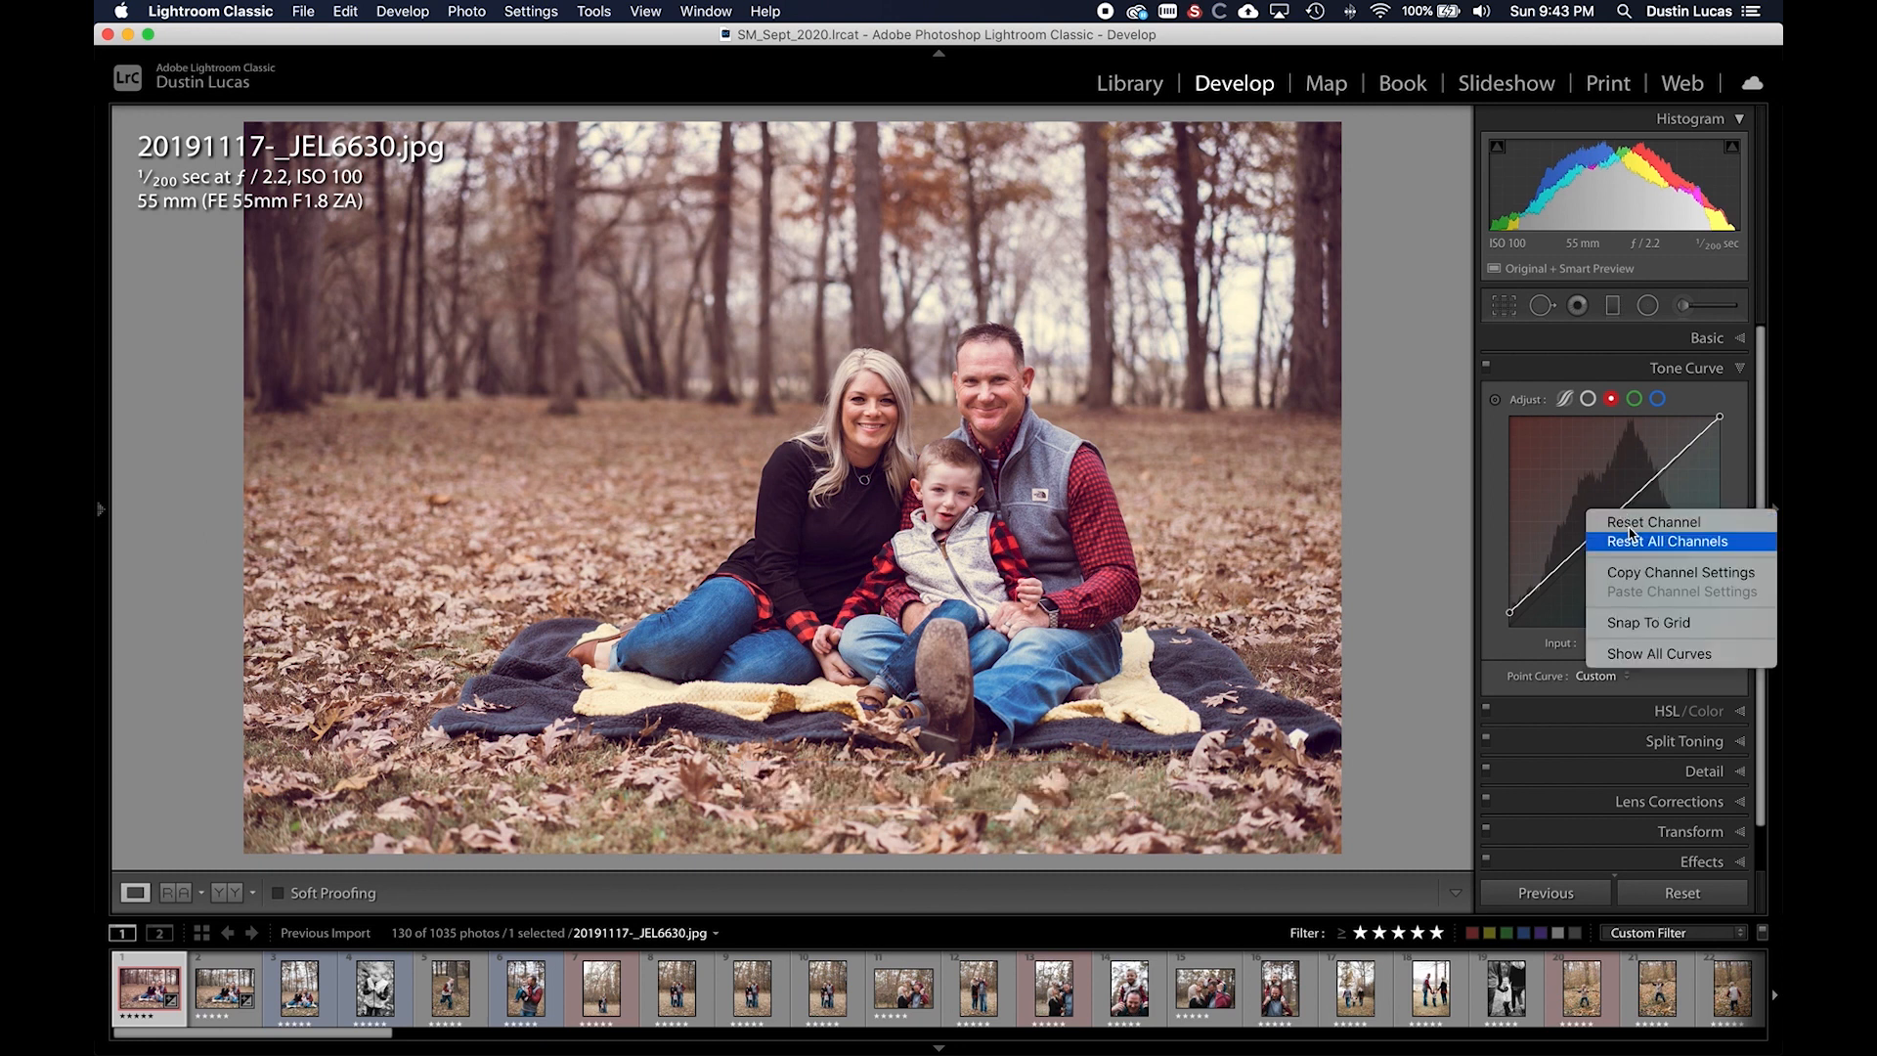
{"action": "left_click", "coordinate": [1605, 460]}
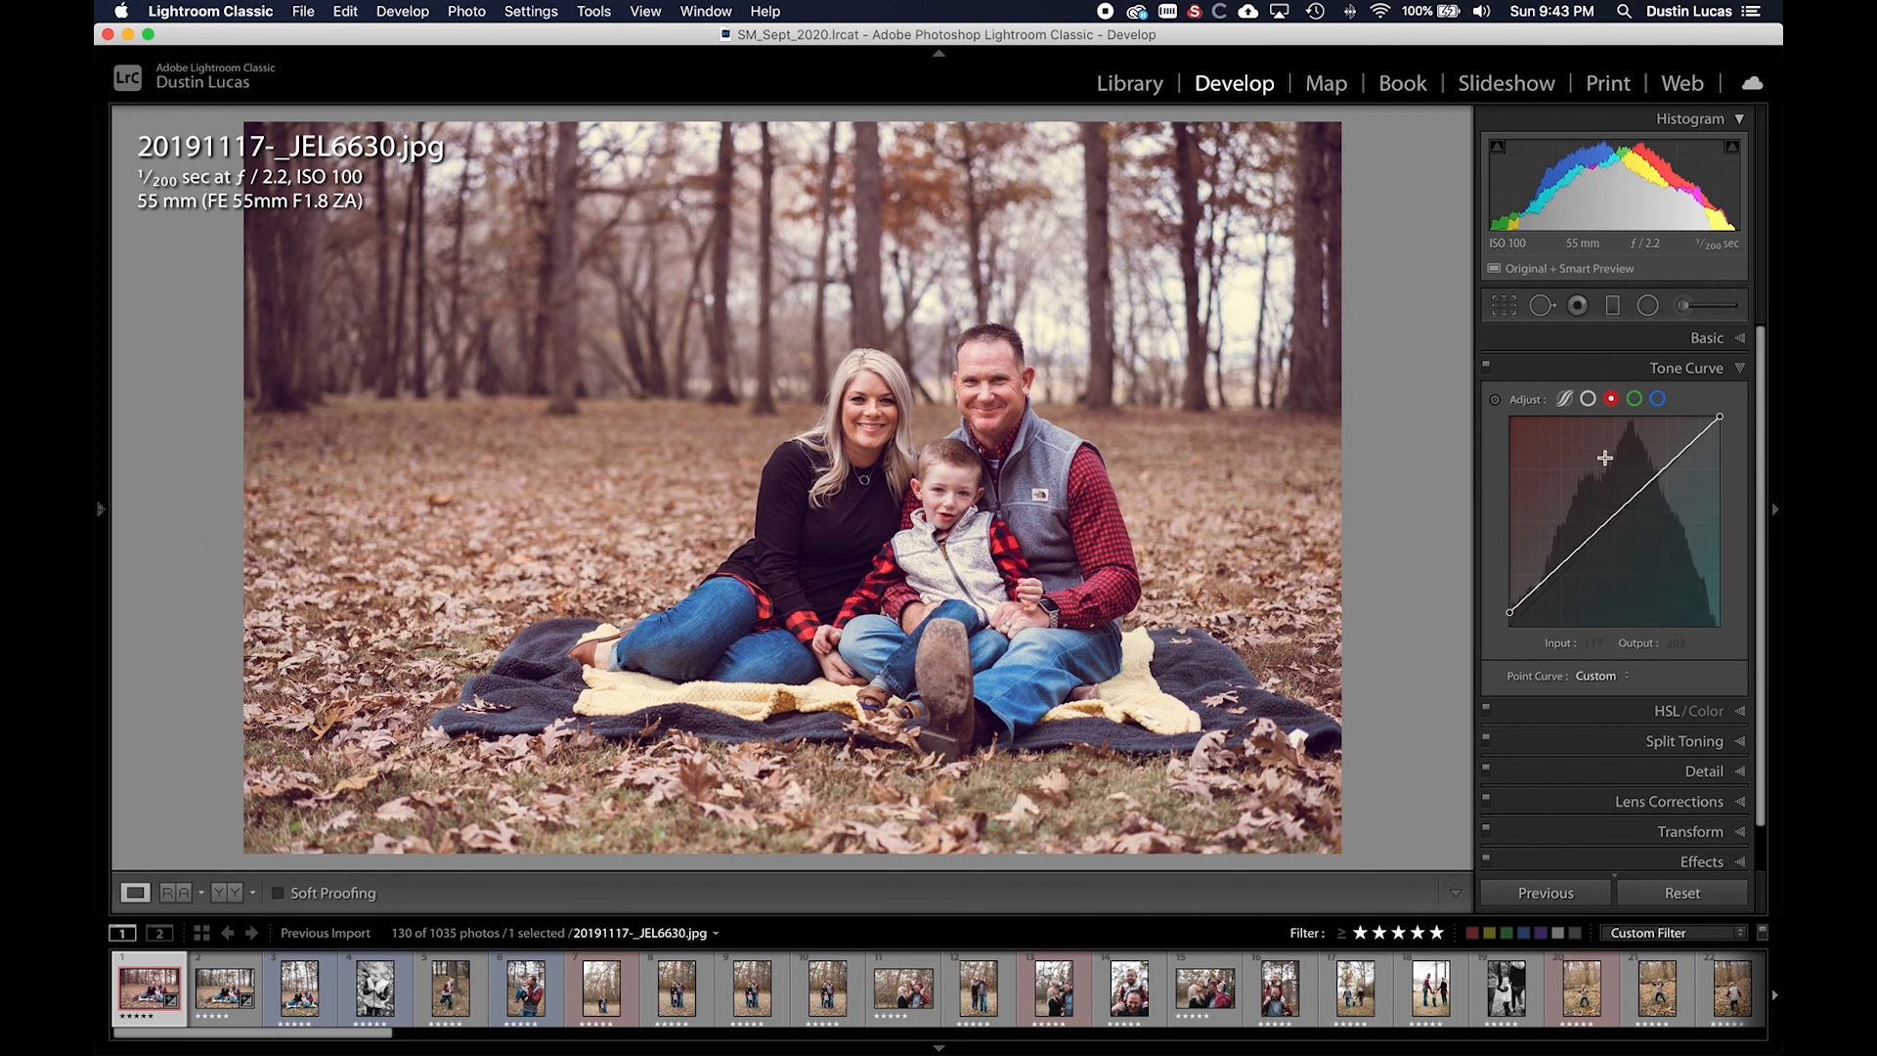
{"action": "left_click", "coordinate": [1587, 398]}
{"action": "right_click", "coordinate": [1620, 522]}
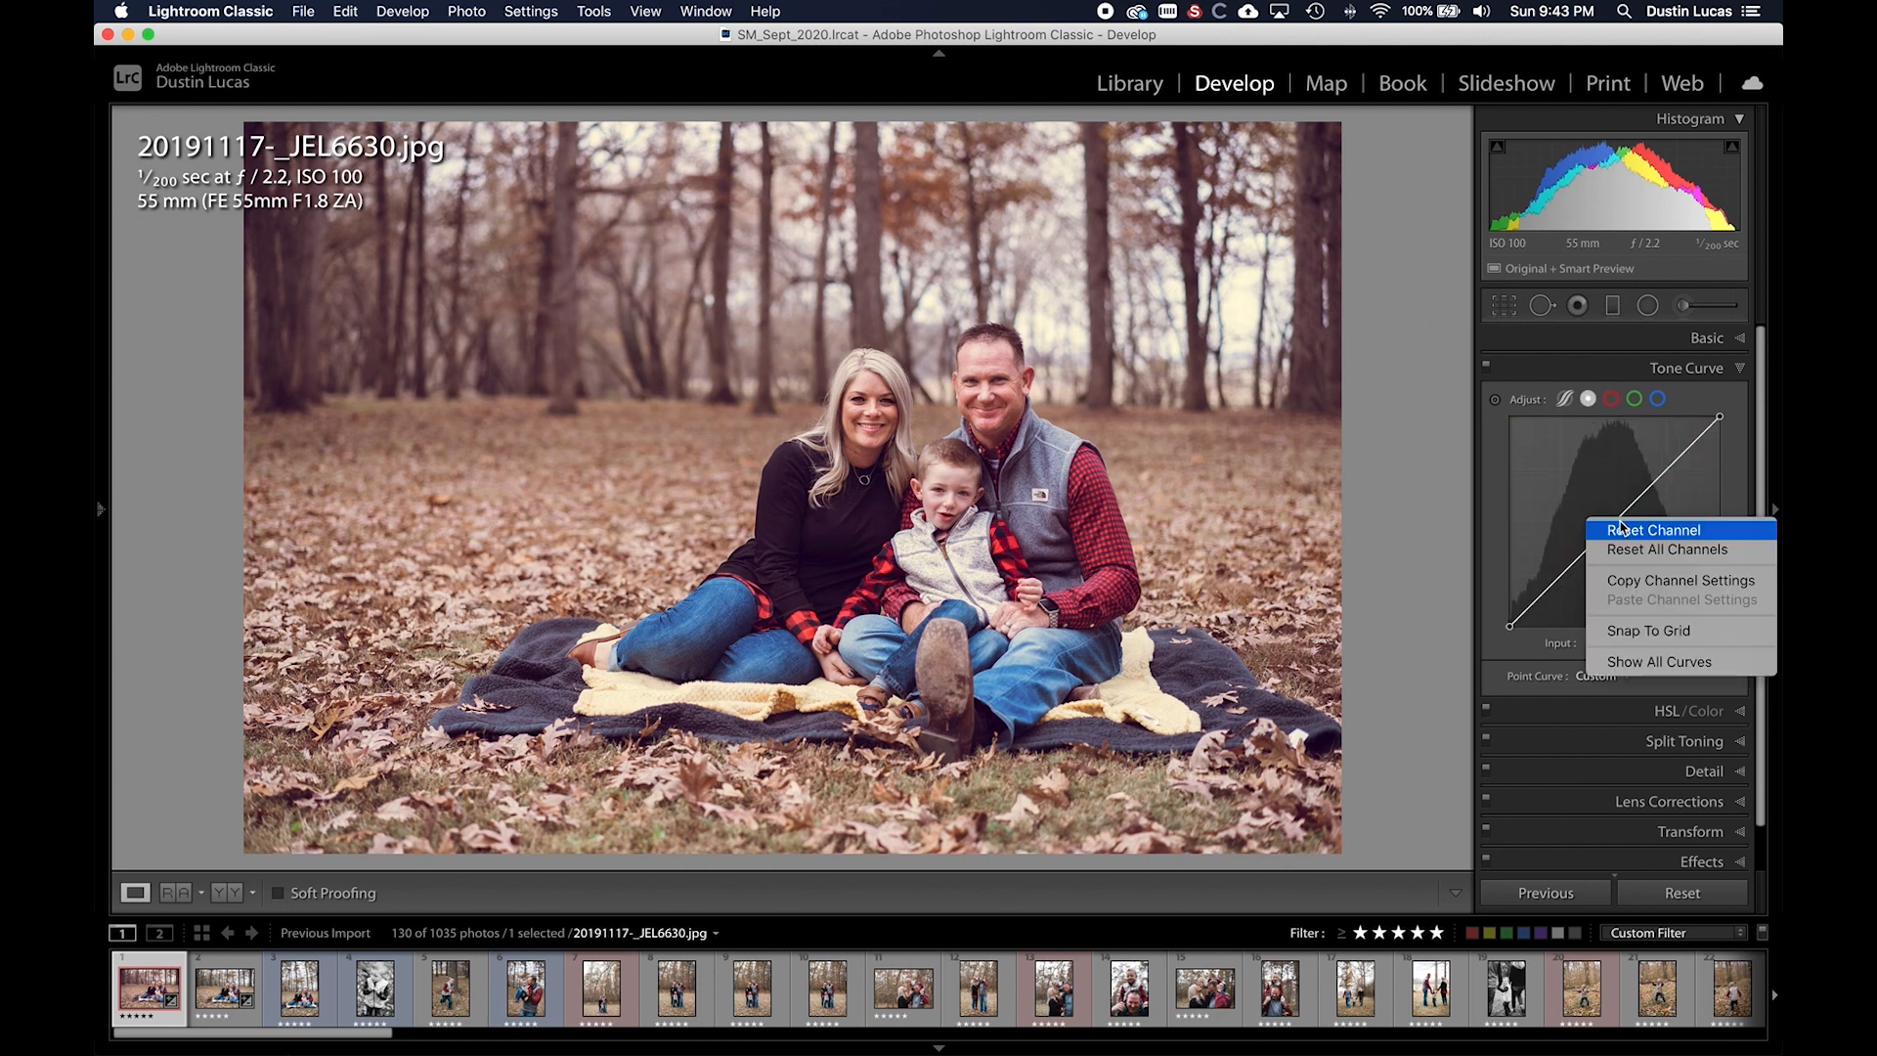
{"action": "left_click", "coordinate": [1650, 582]}
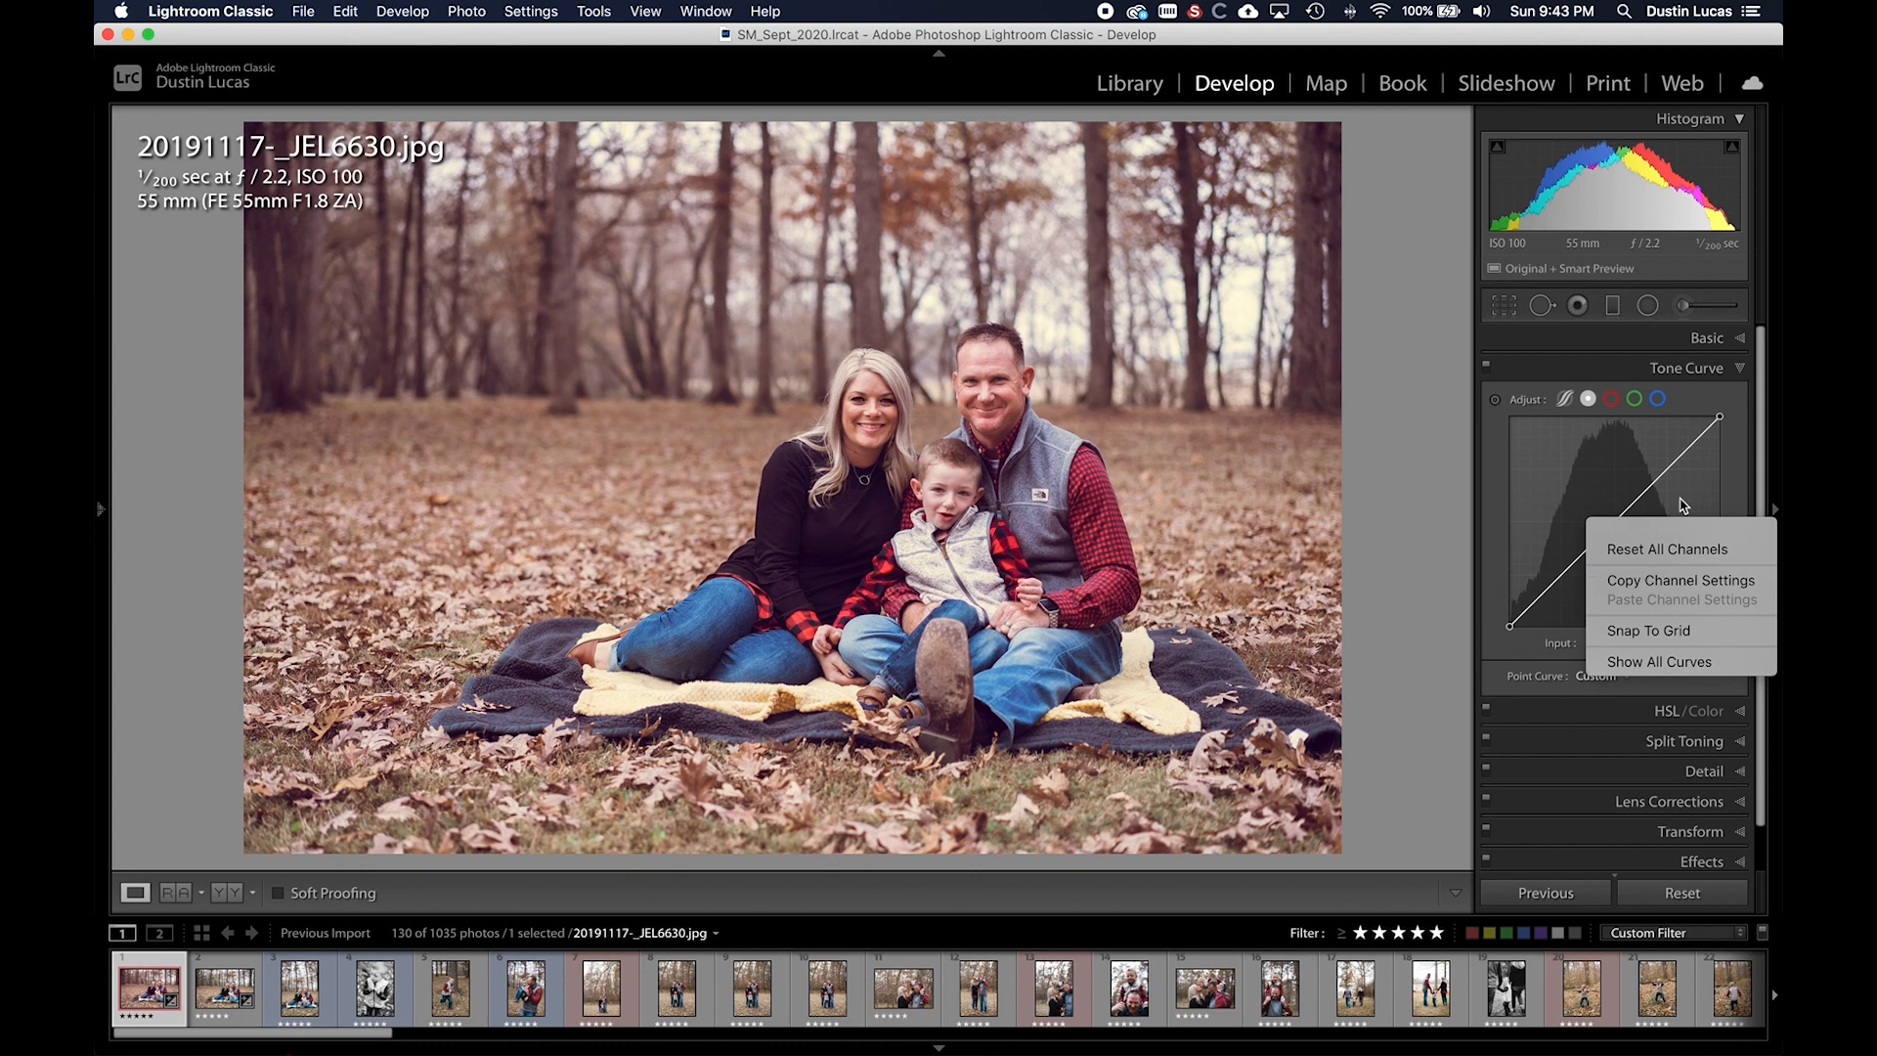
- Copy the blue channel's curve settings onto the red channel and compare the photo with Tone Curve off and on
{"action": "left_click", "coordinate": [1659, 399]}
{"action": "right_click", "coordinate": [1615, 515]}
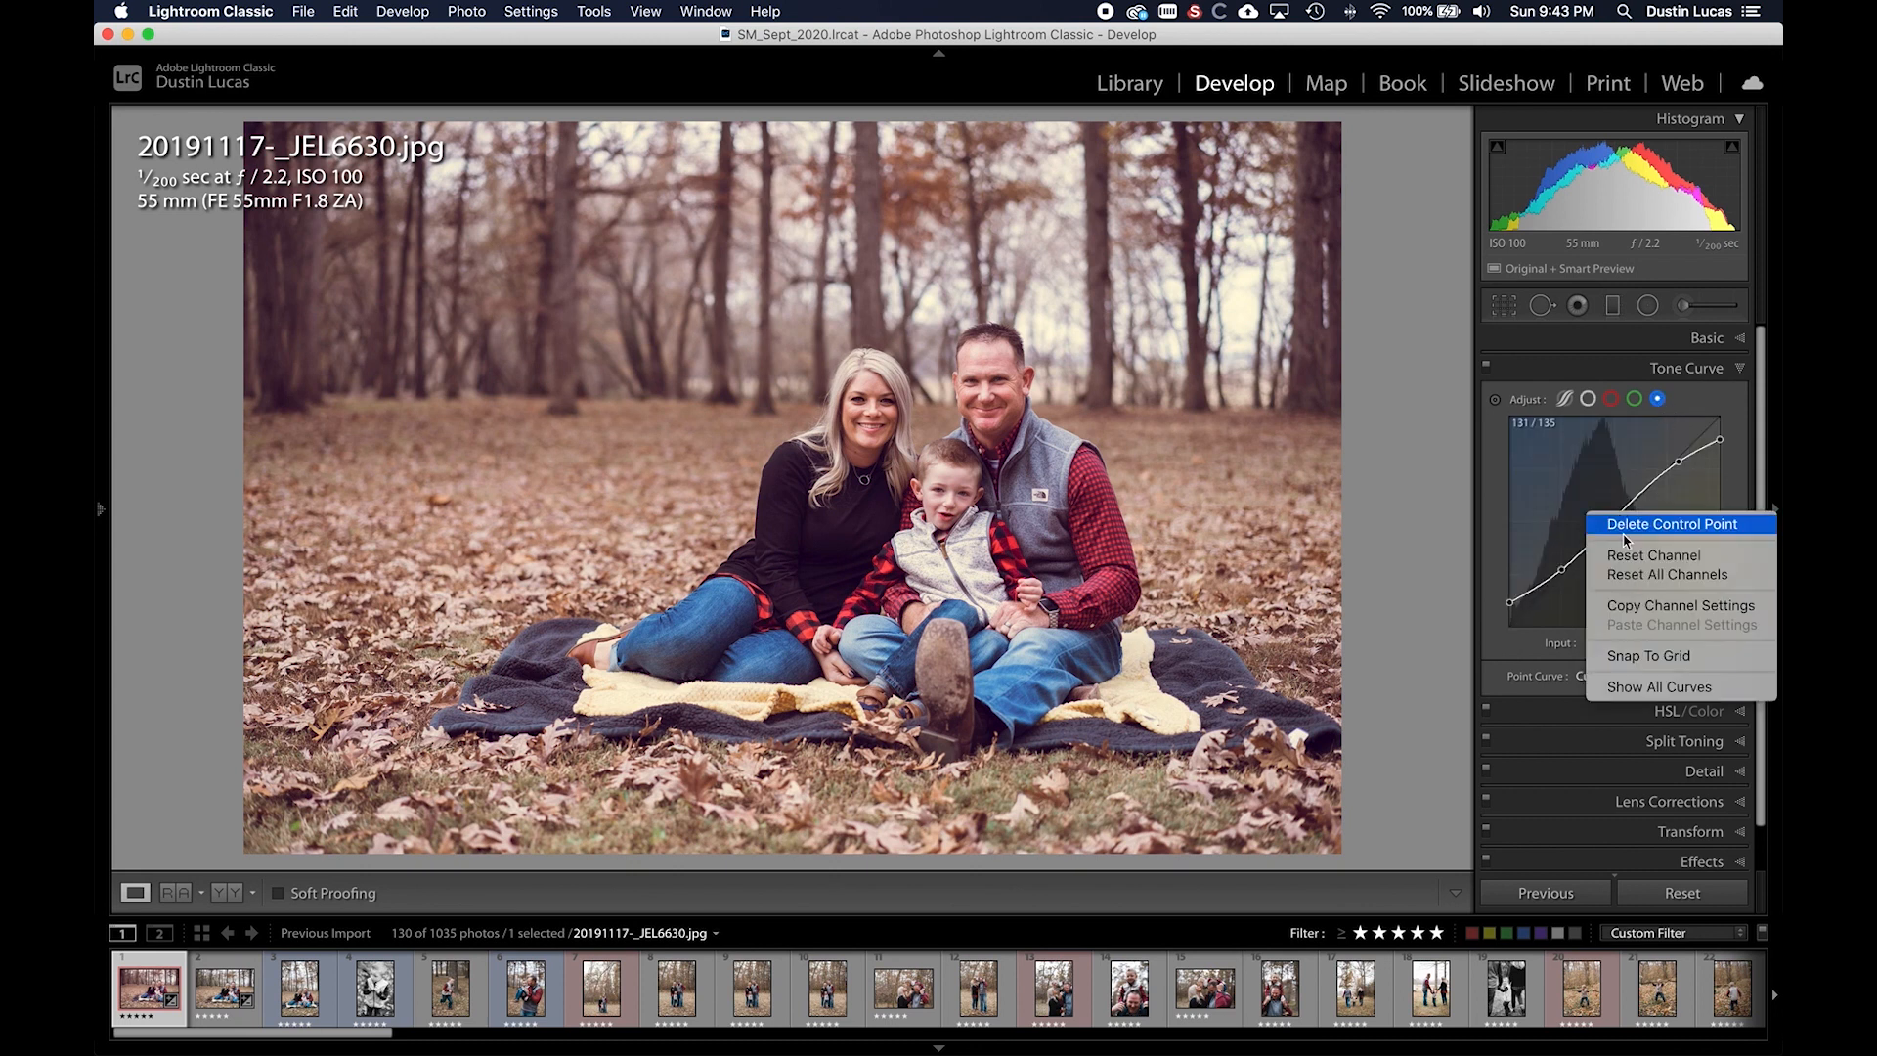
{"action": "left_click", "coordinate": [1651, 606]}
{"action": "left_click", "coordinate": [1611, 399]}
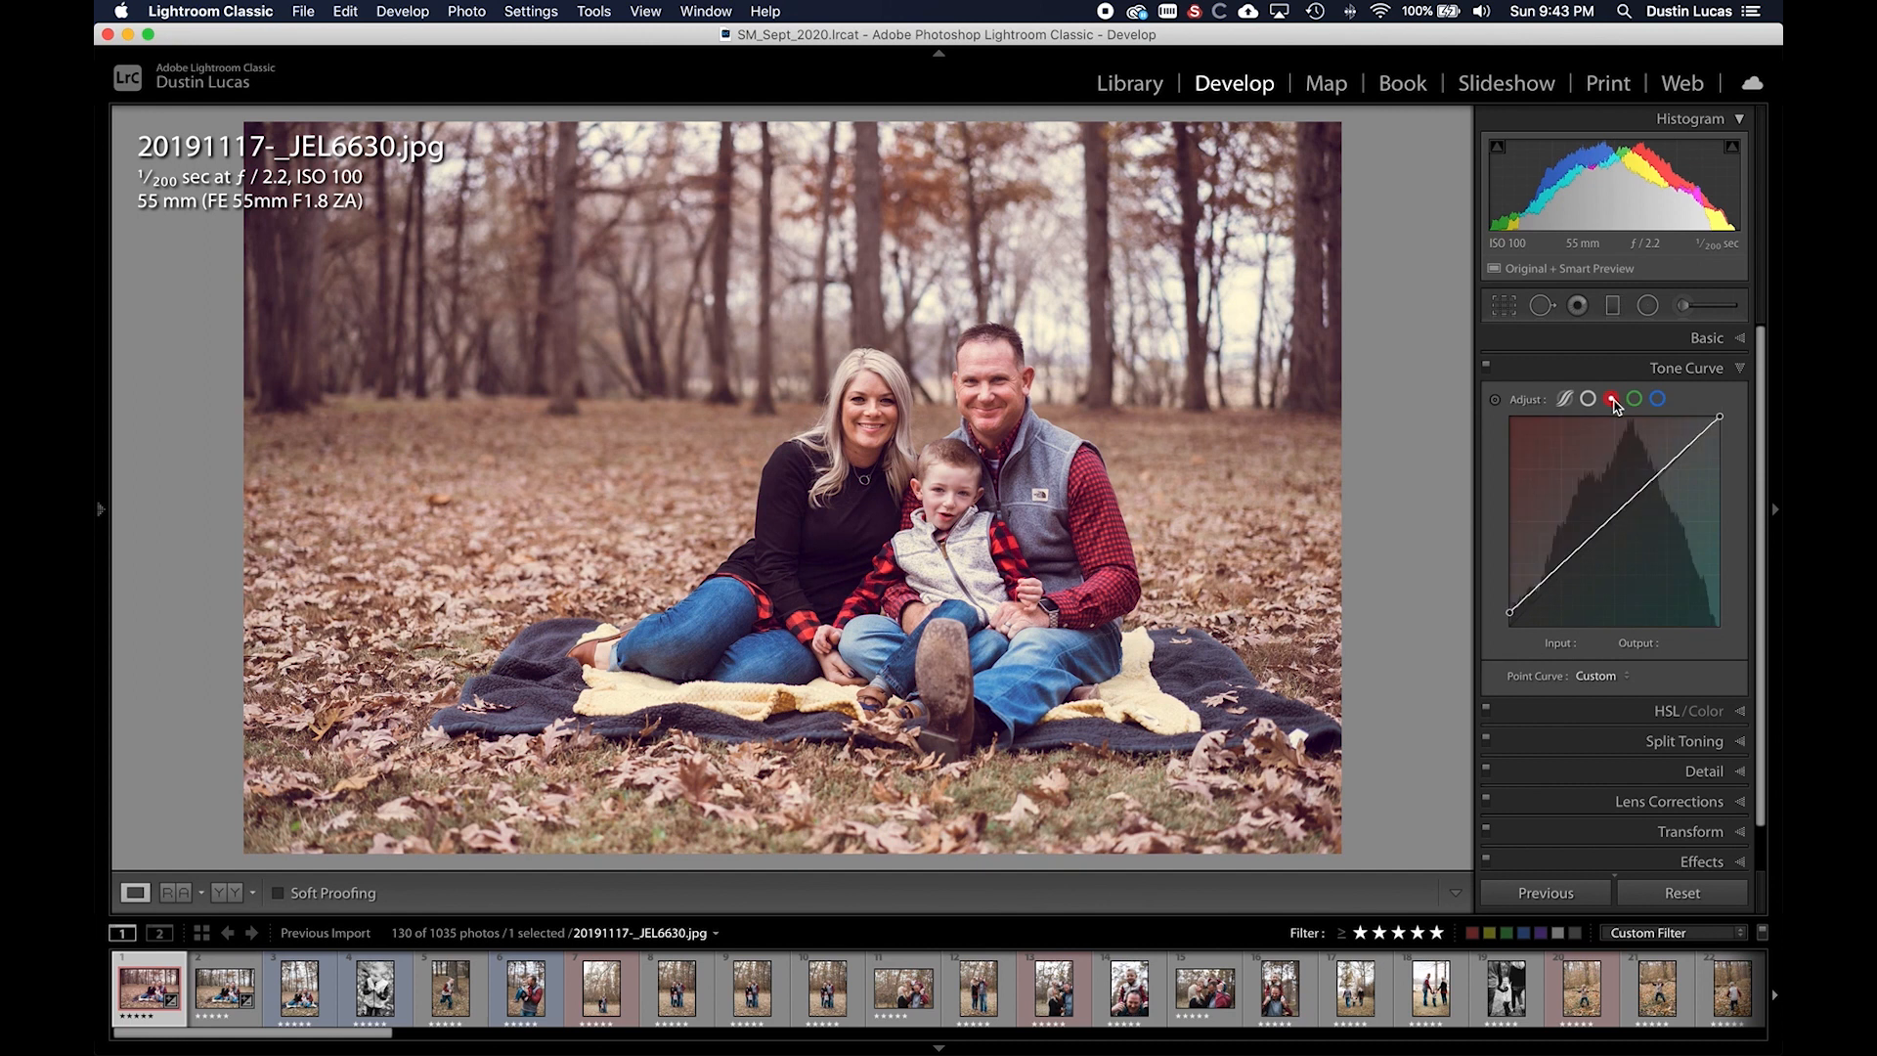
{"action": "right_click", "coordinate": [1603, 514]}
{"action": "left_click", "coordinate": [1635, 594]}
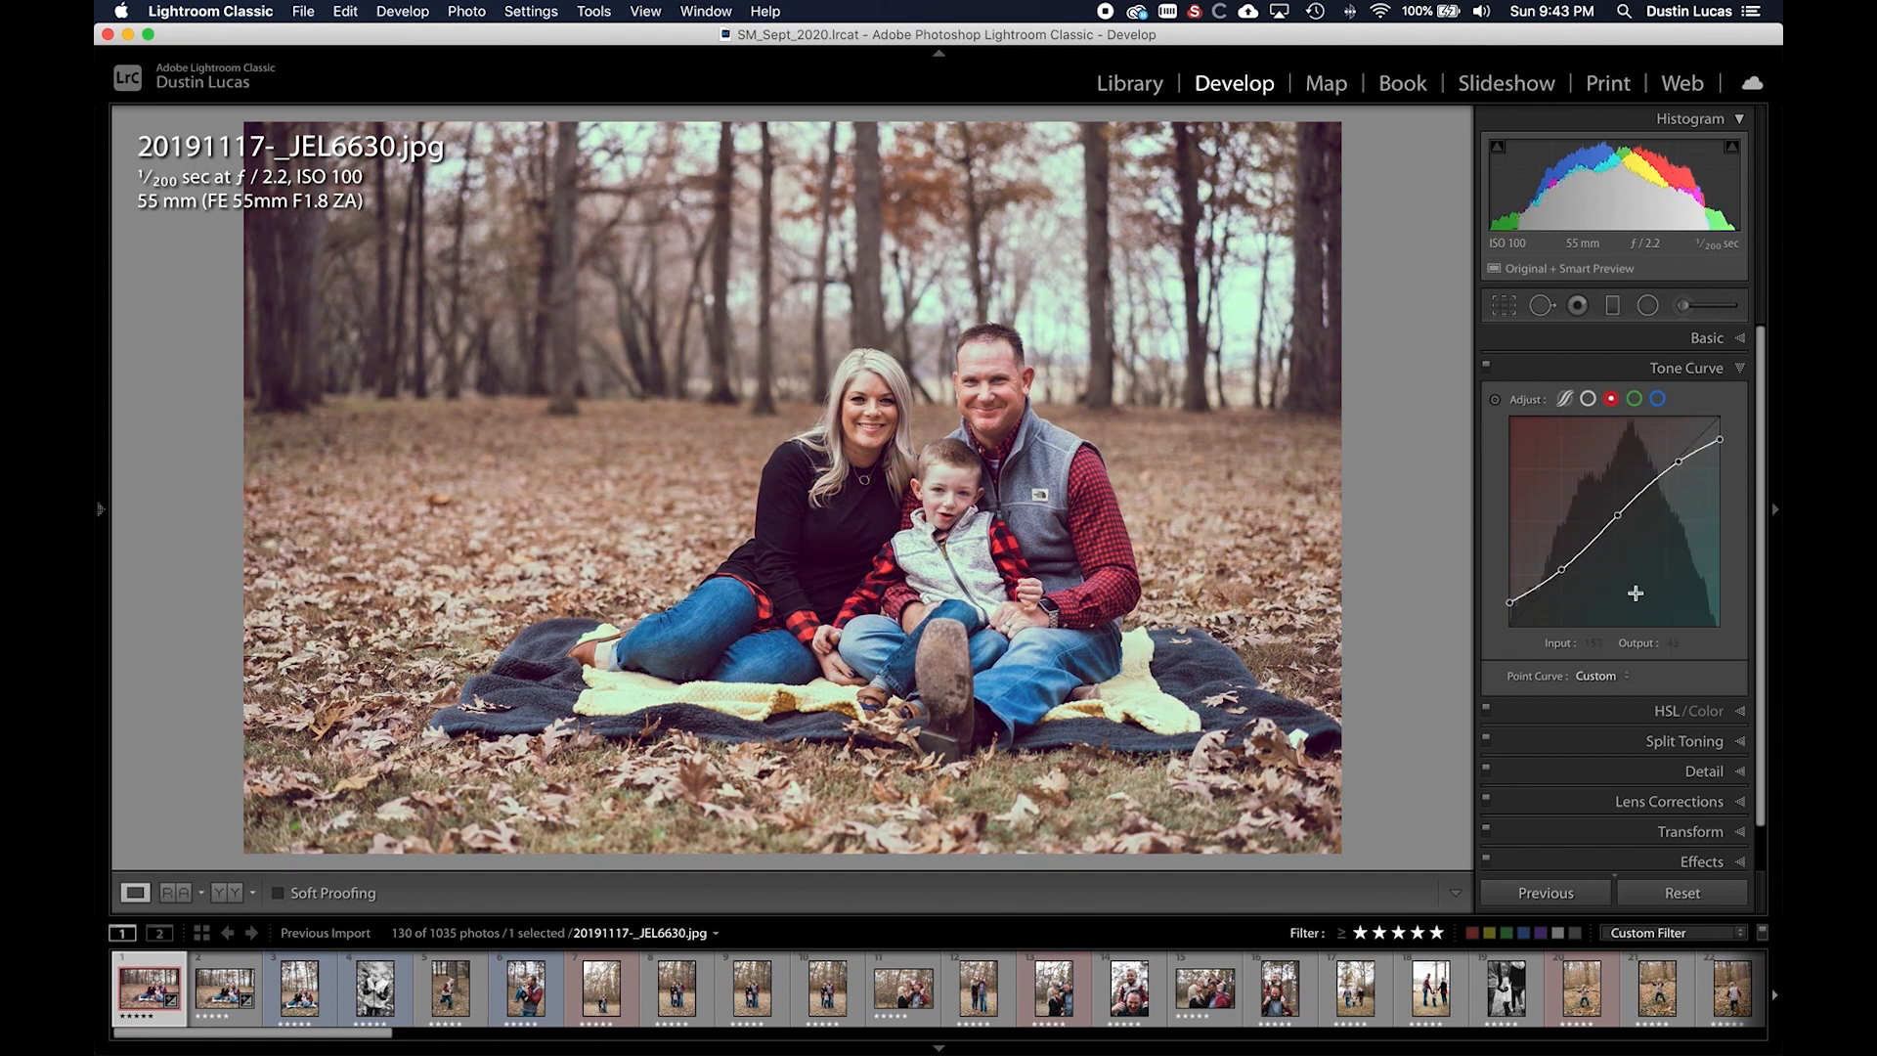
{"action": "left_click", "coordinate": [1487, 365]}
{"action": "left_click", "coordinate": [1487, 366]}
- Use the Targeted Adjustment tool on the photo to lower the red curve's dark shadow tones around input 21
{"action": "left_click", "coordinate": [1495, 400]}
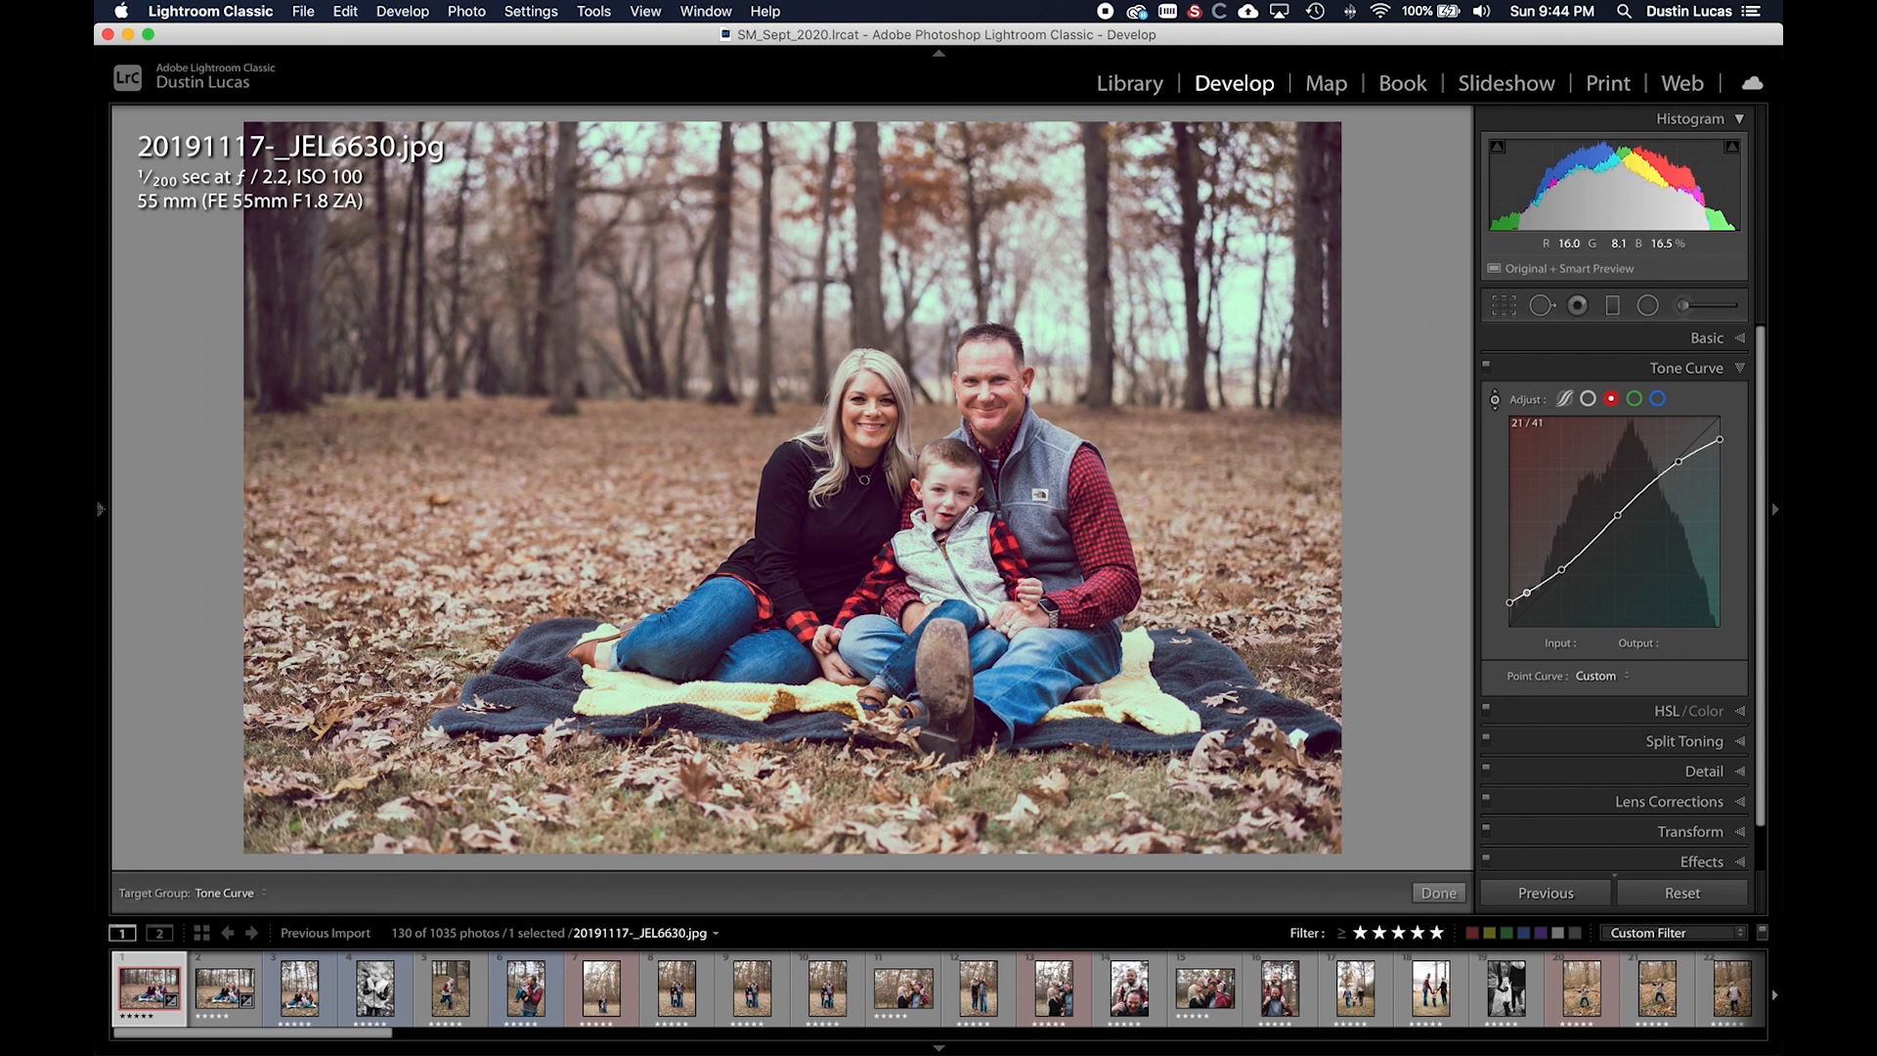
{"action": "key", "text": "Down"}
{"action": "key", "text": "Down"}
{"action": "key", "text": "Down"}
{"action": "key", "text": "Down"}
{"action": "key", "text": "Down"}
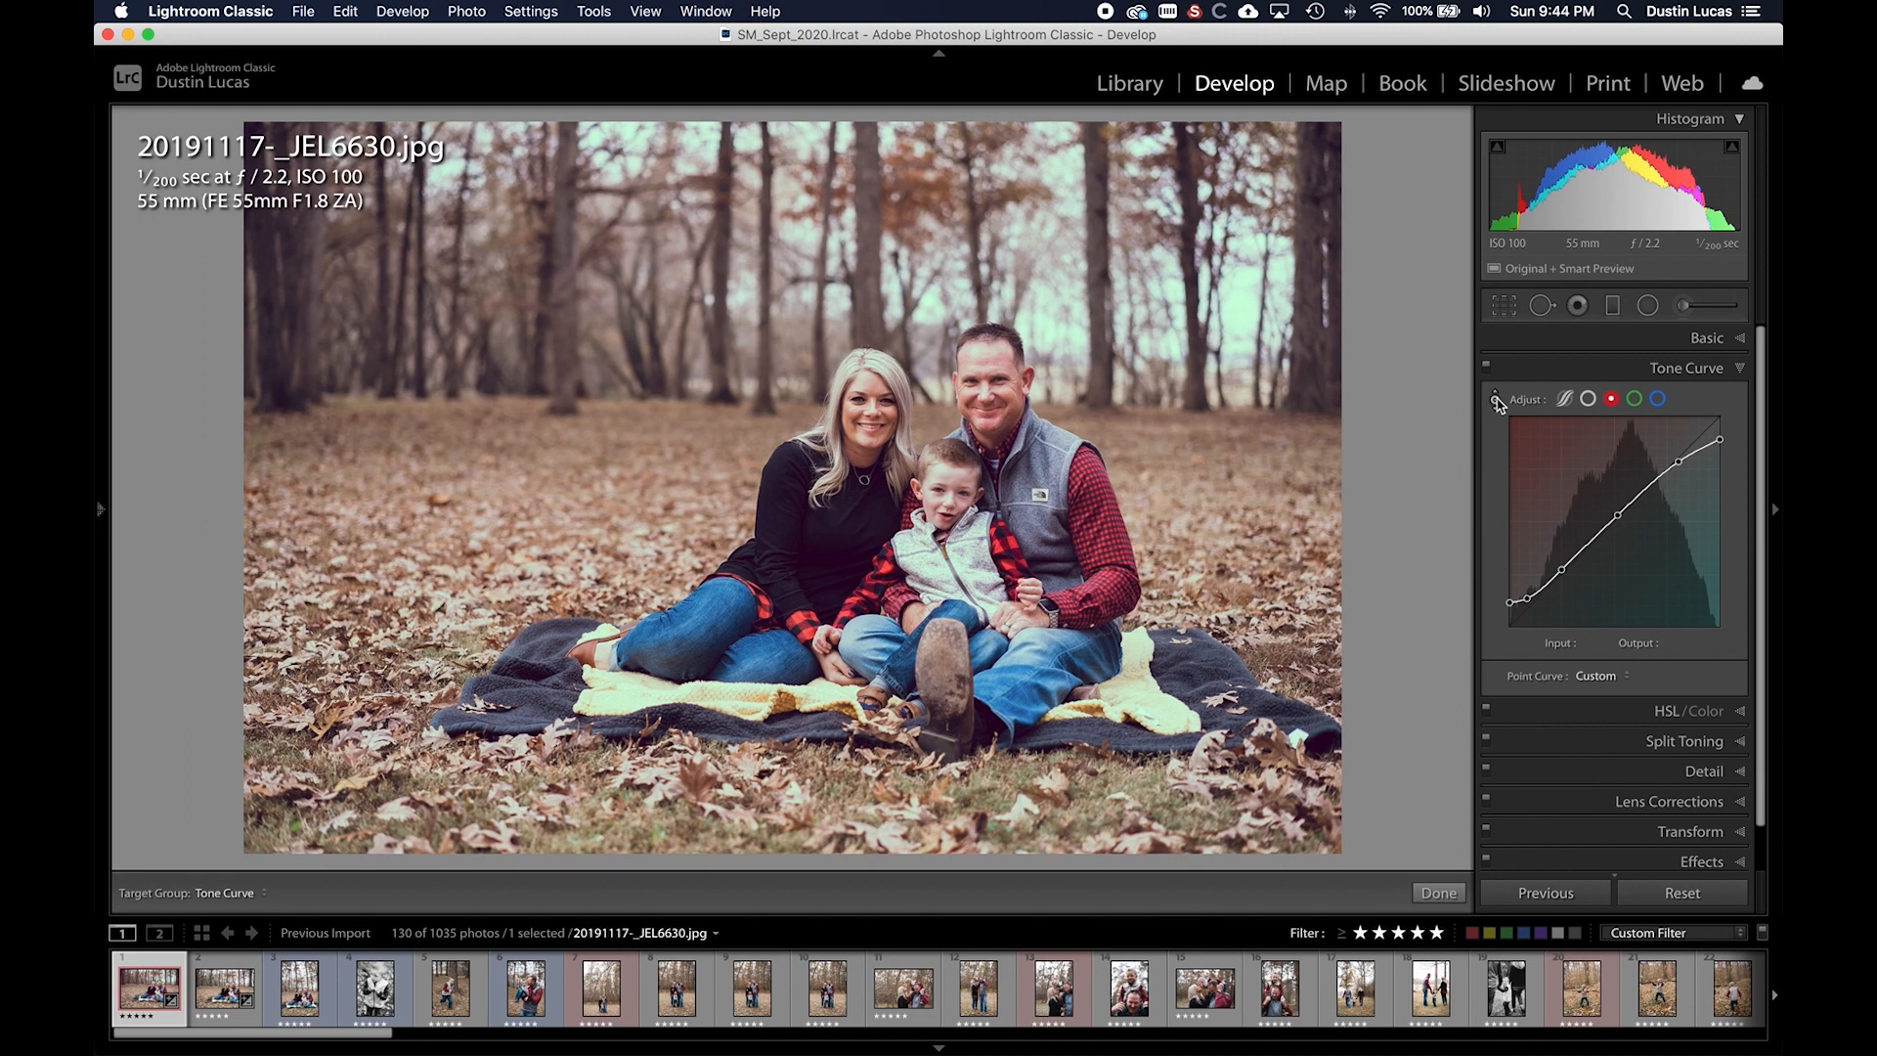
- Add a deep shadow point to the RGB point curve by targeting the woman's dark sweater, and turn the Targeted Adjustment tool off
{"action": "left_click", "coordinate": [1588, 401]}
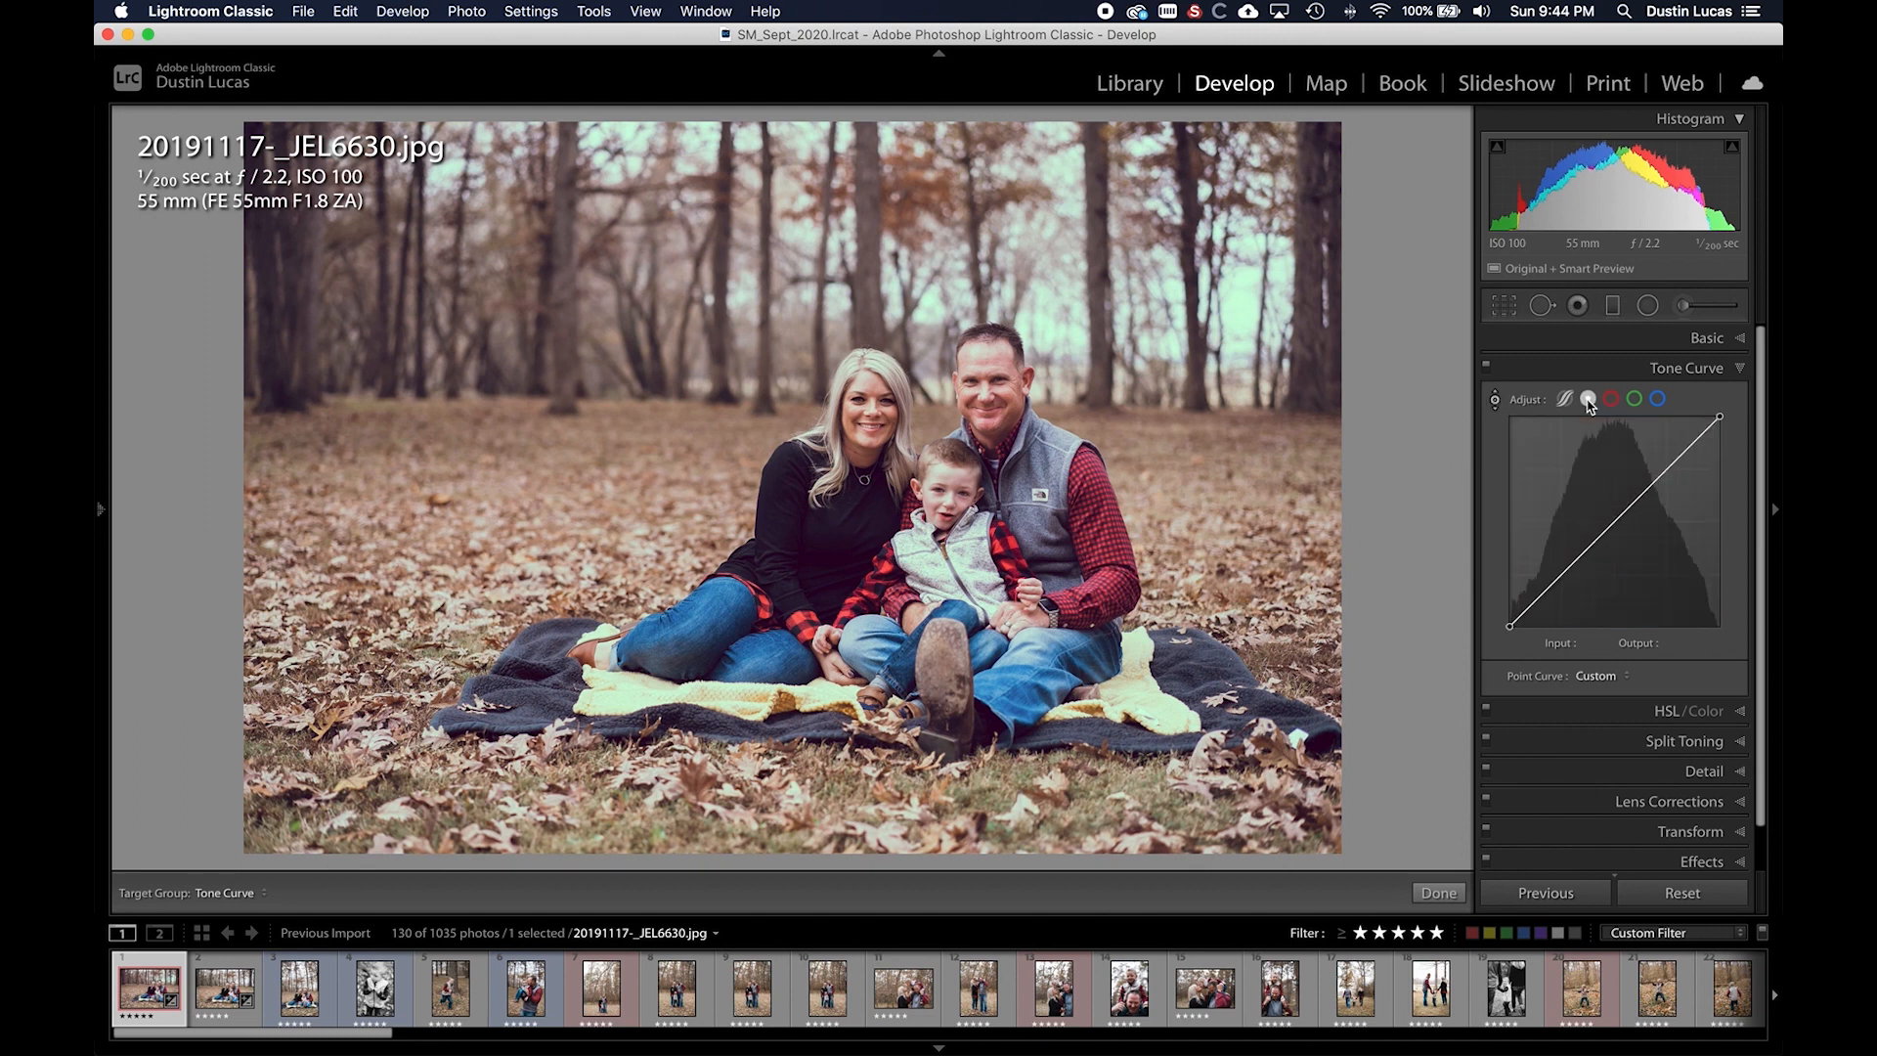
{"action": "left_click", "coordinate": [1566, 400]}
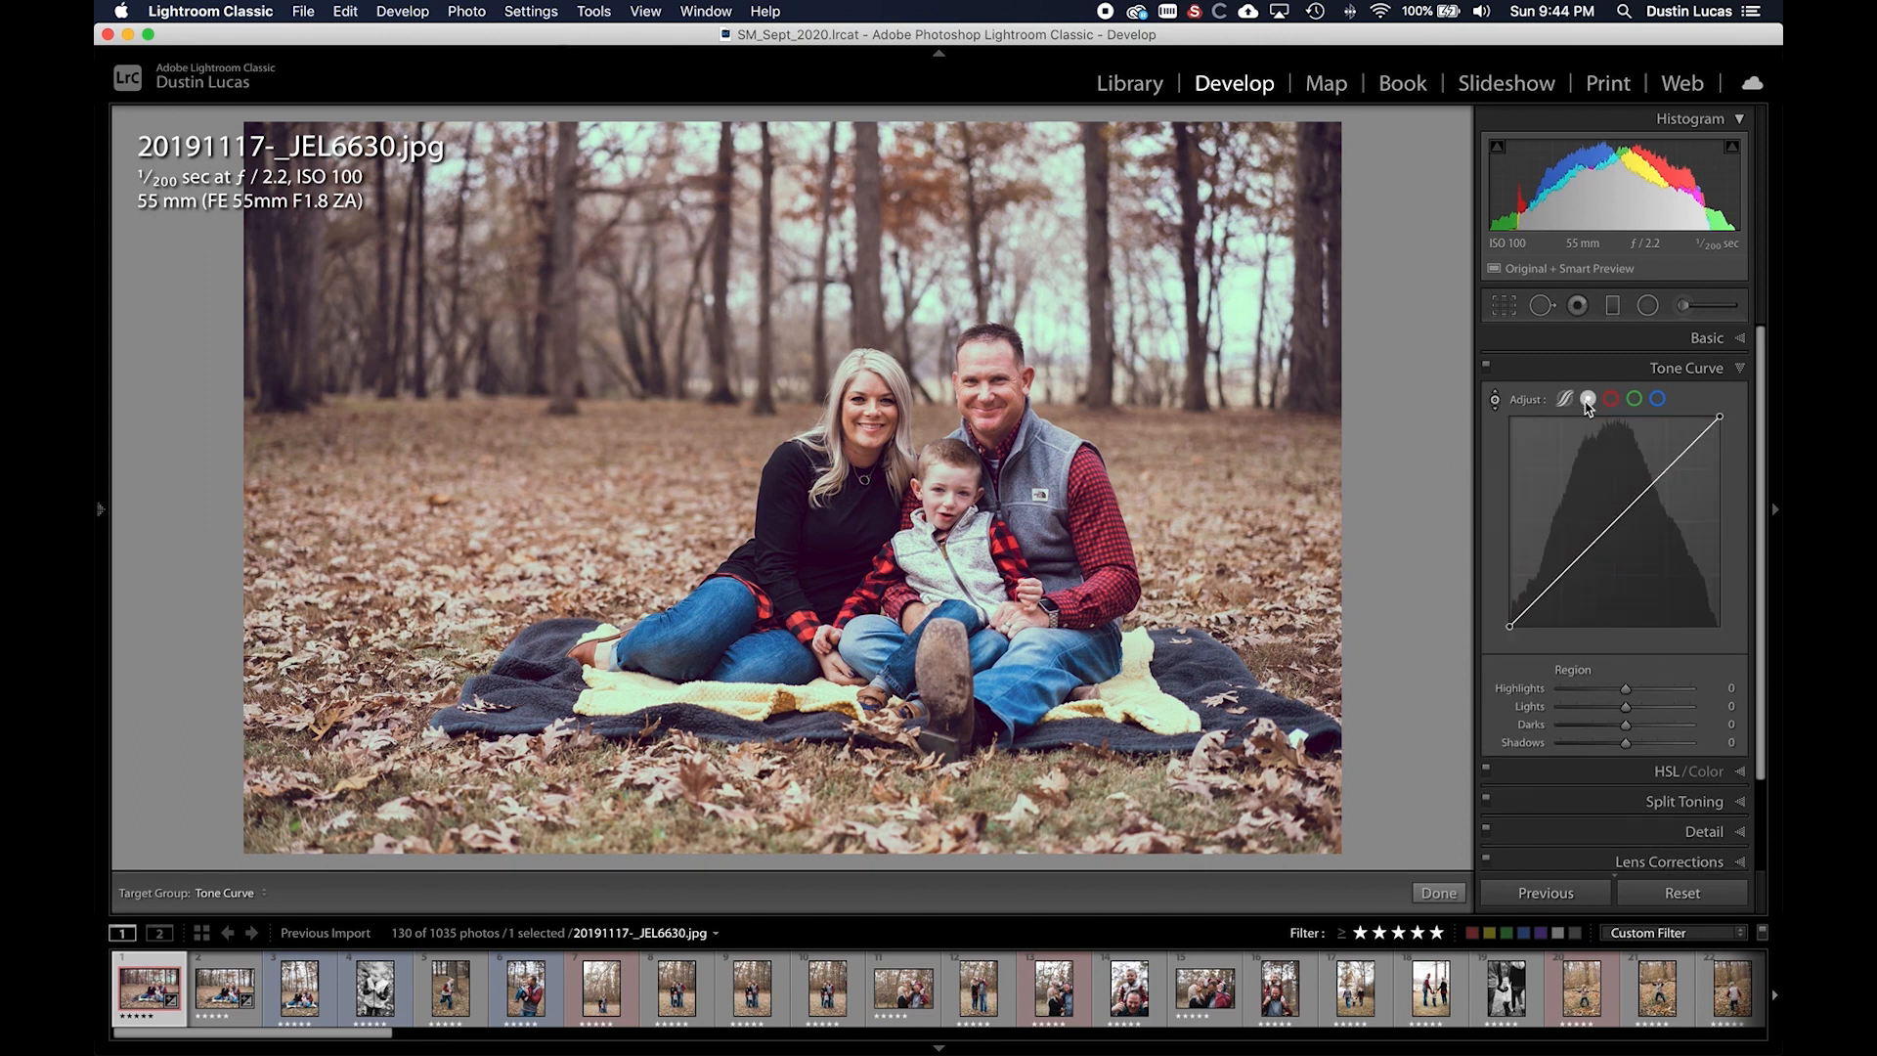
{"action": "mouse_move", "coordinate": [840, 554]}
{"action": "left_mouse_down"}
{"action": "mouse_move", "coordinate": [839, 508]}
{"action": "mouse_move", "coordinate": [840, 616]}
{"action": "mouse_move", "coordinate": [839, 552]}
{"action": "left_mouse_up"}
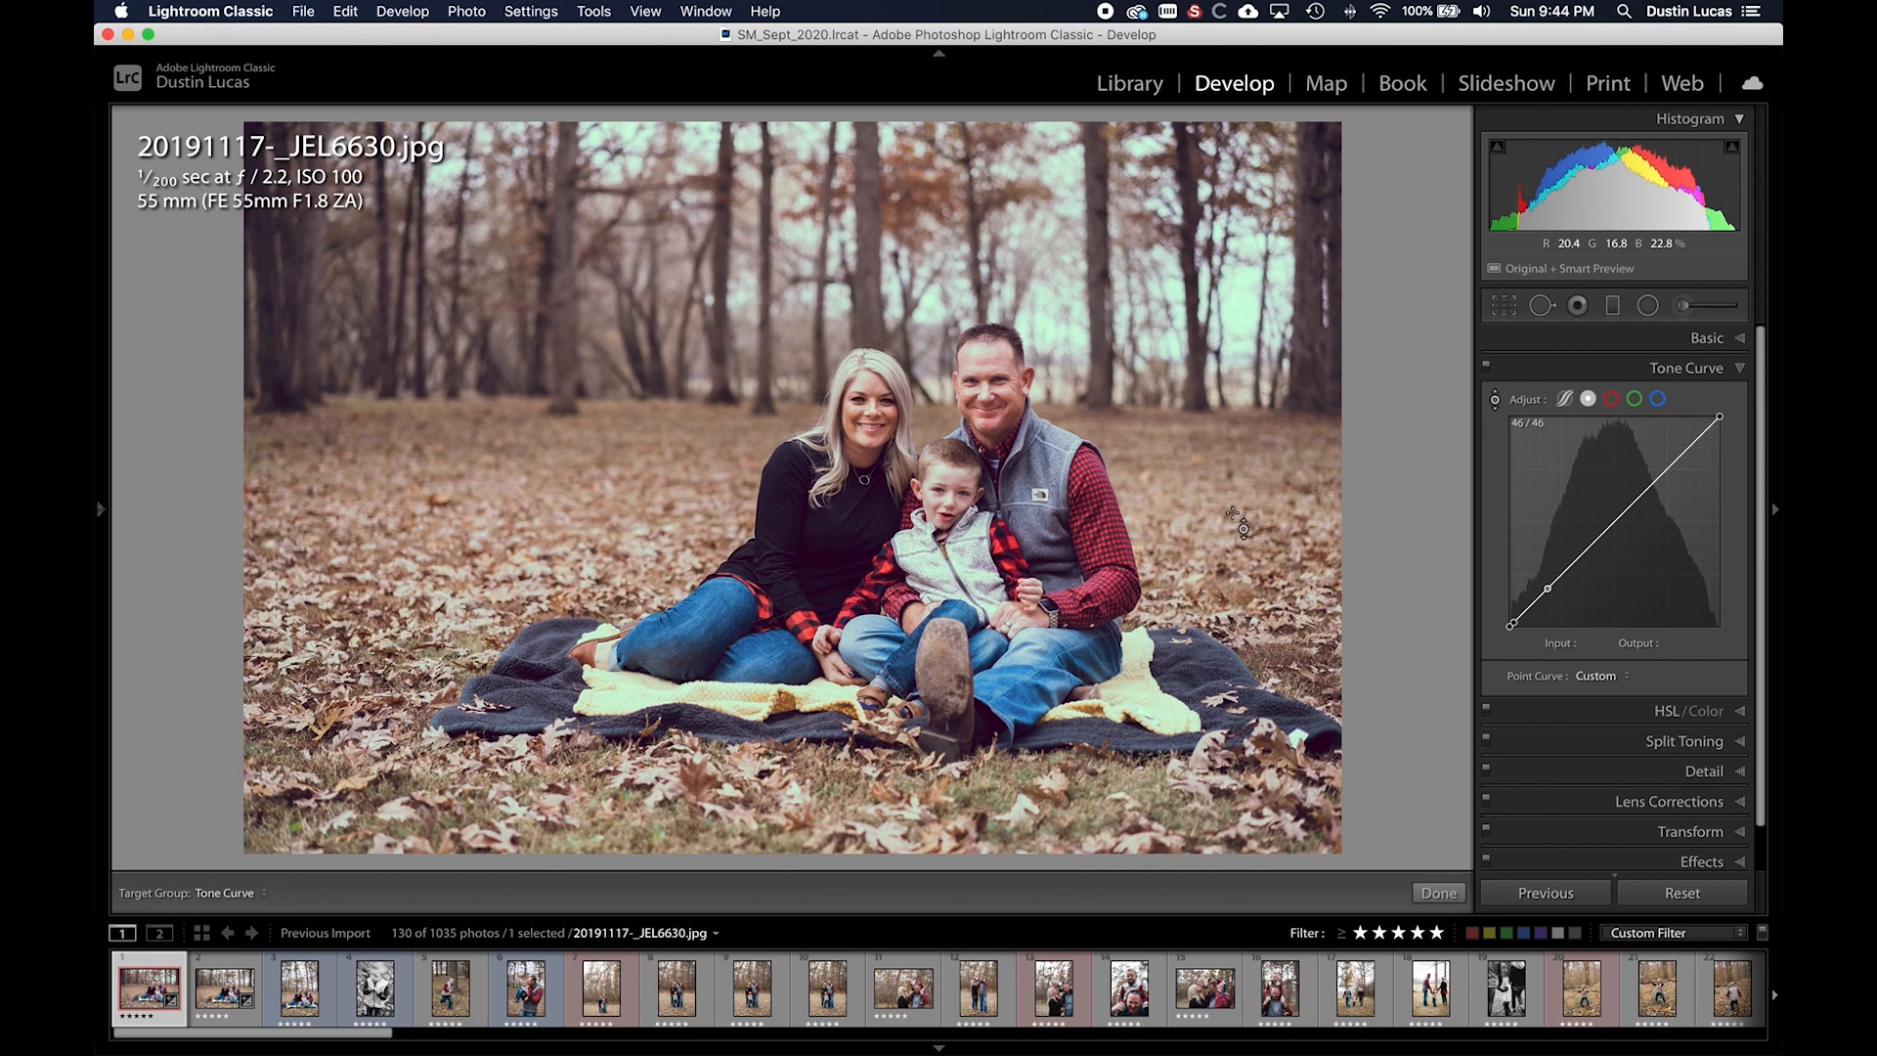
{"action": "left_click", "coordinate": [1495, 400]}
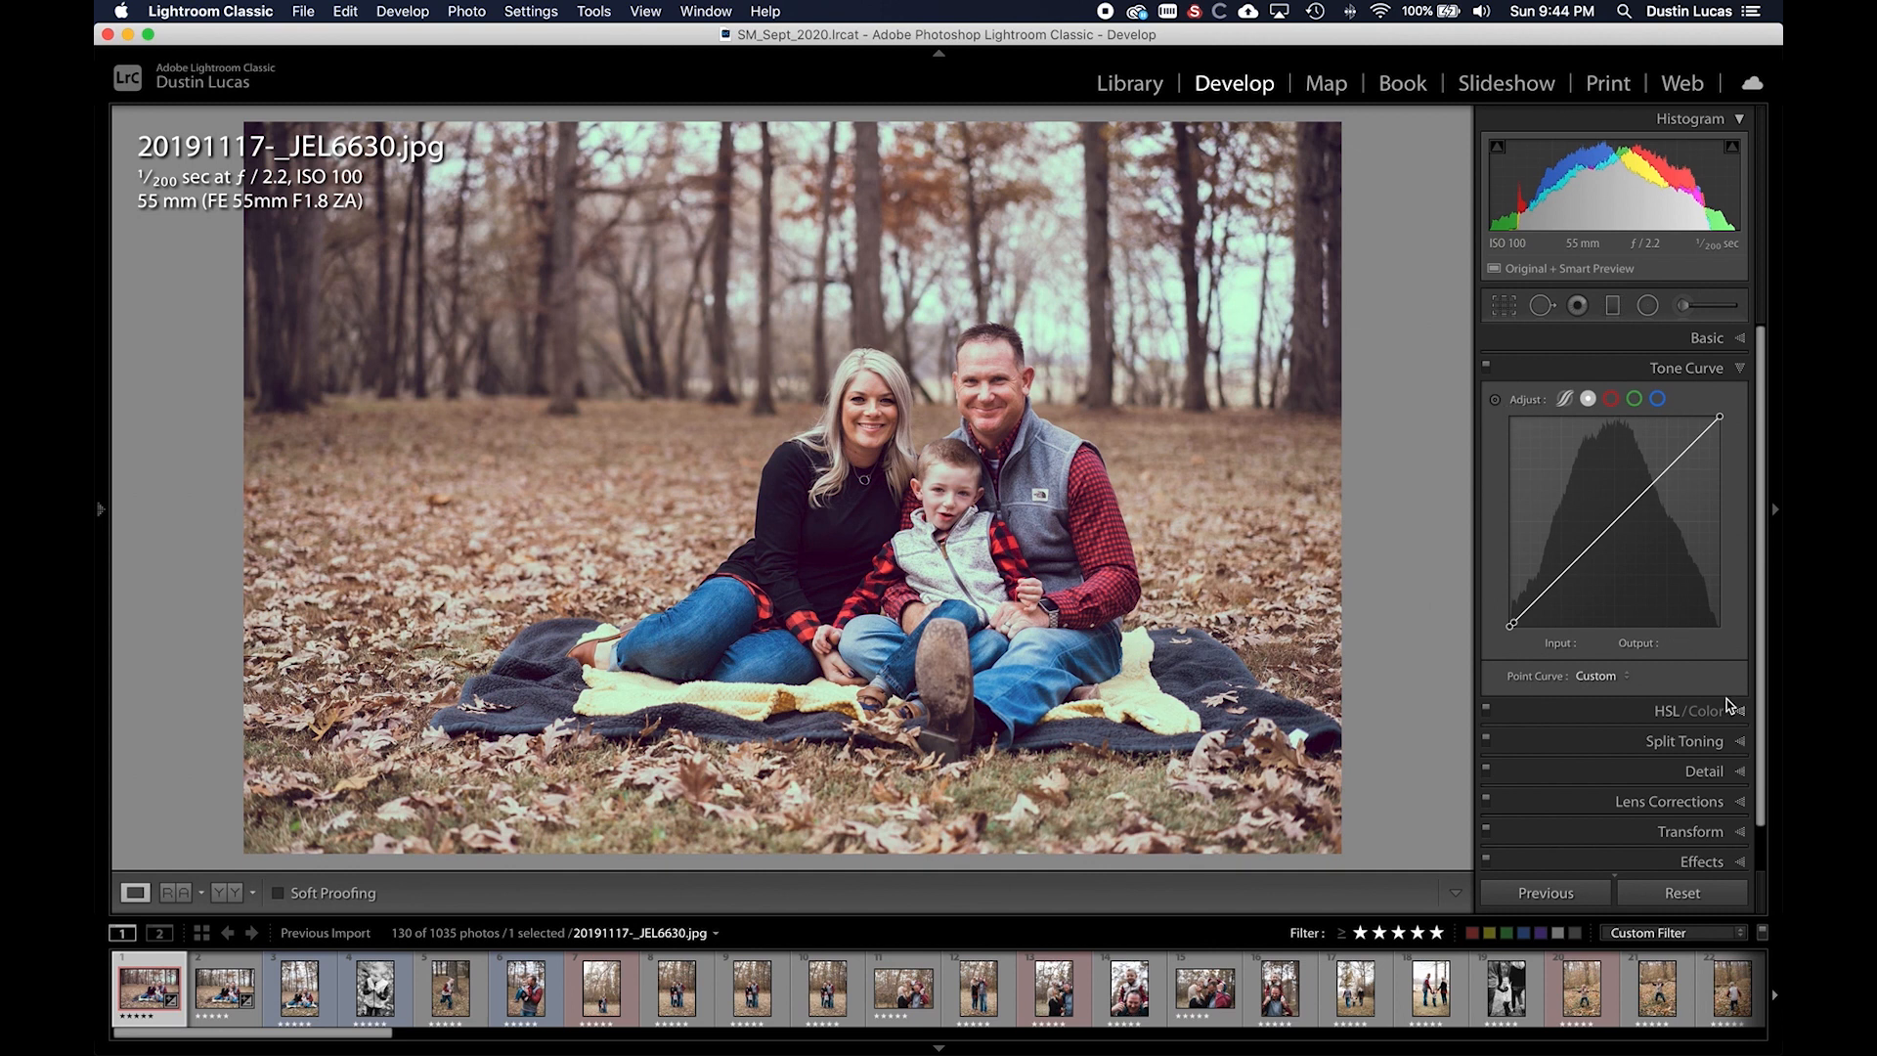
- Use the Color view of HSL/Color to set the orange saturation to +10 and the blue saturation to −19
{"action": "left_click", "coordinate": [1662, 710]}
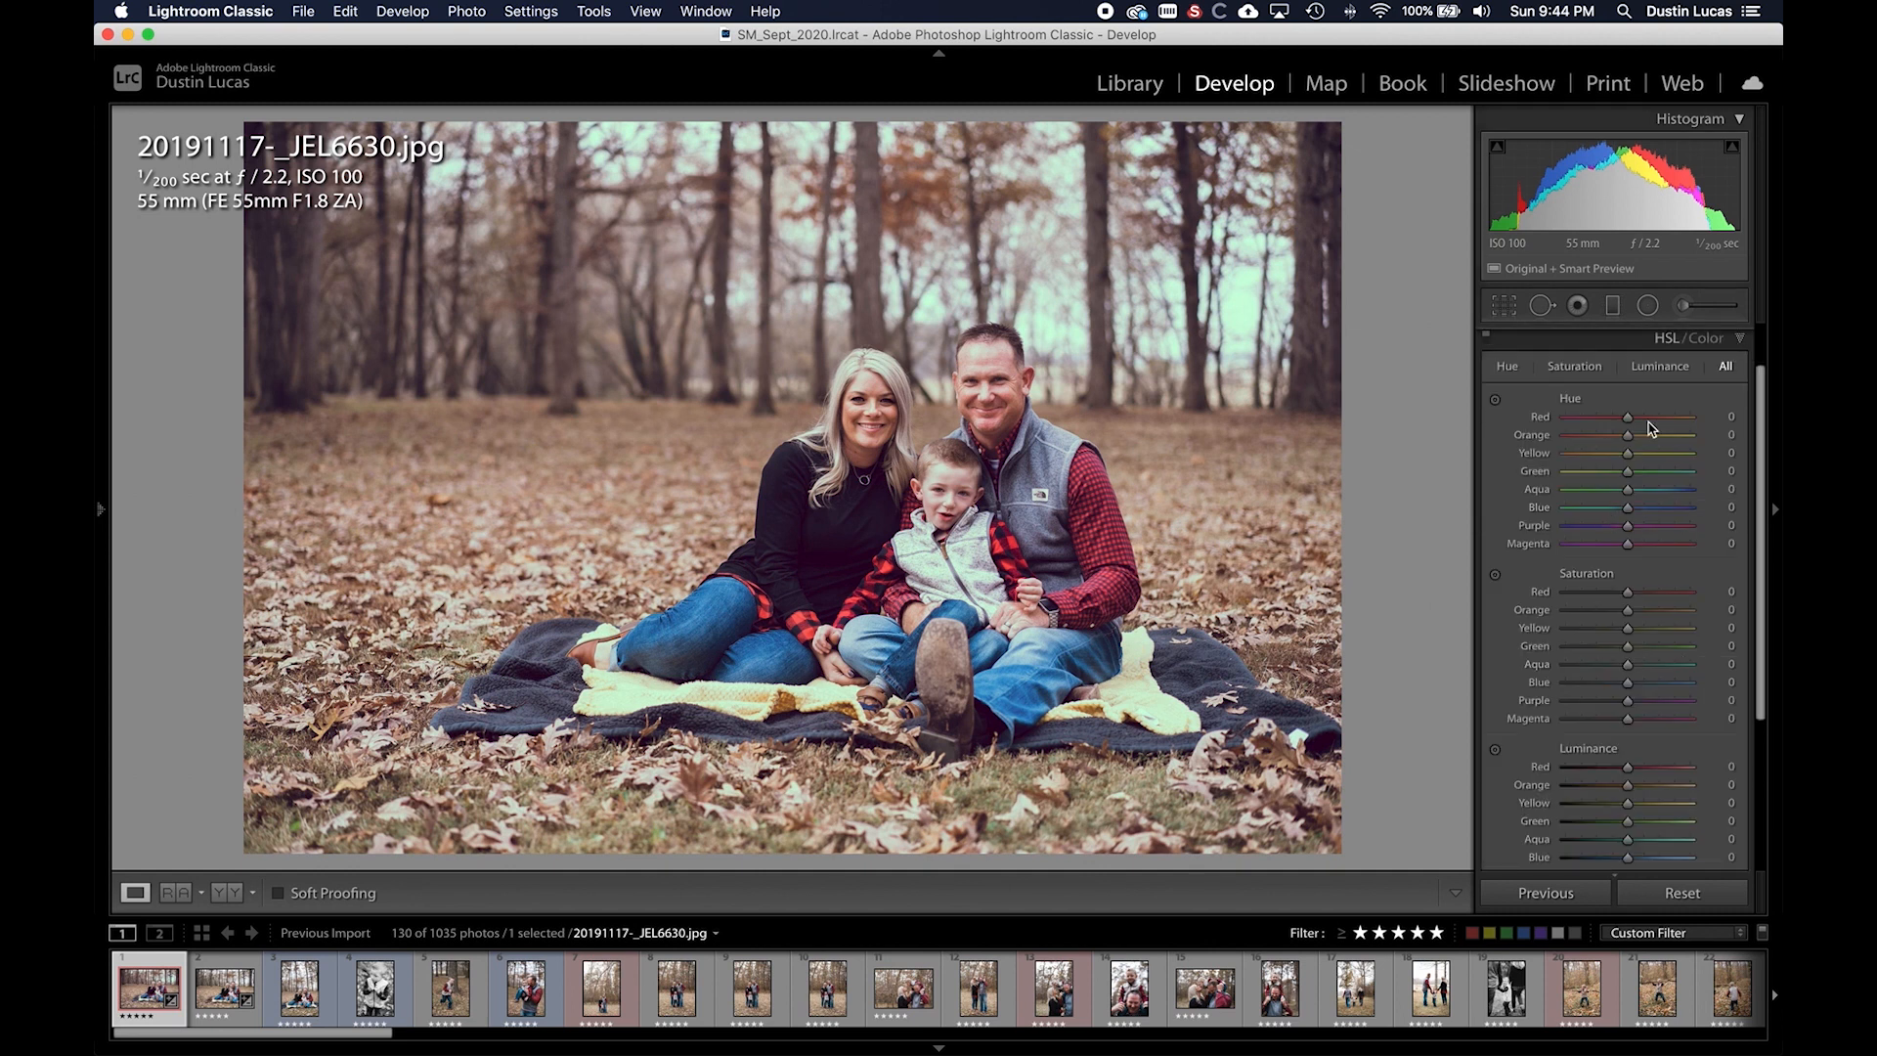
{"action": "scroll", "coordinate": [1647, 422], "scroll_direction": "up", "scroll_amount": 2}
{"action": "left_click", "coordinate": [1706, 373]}
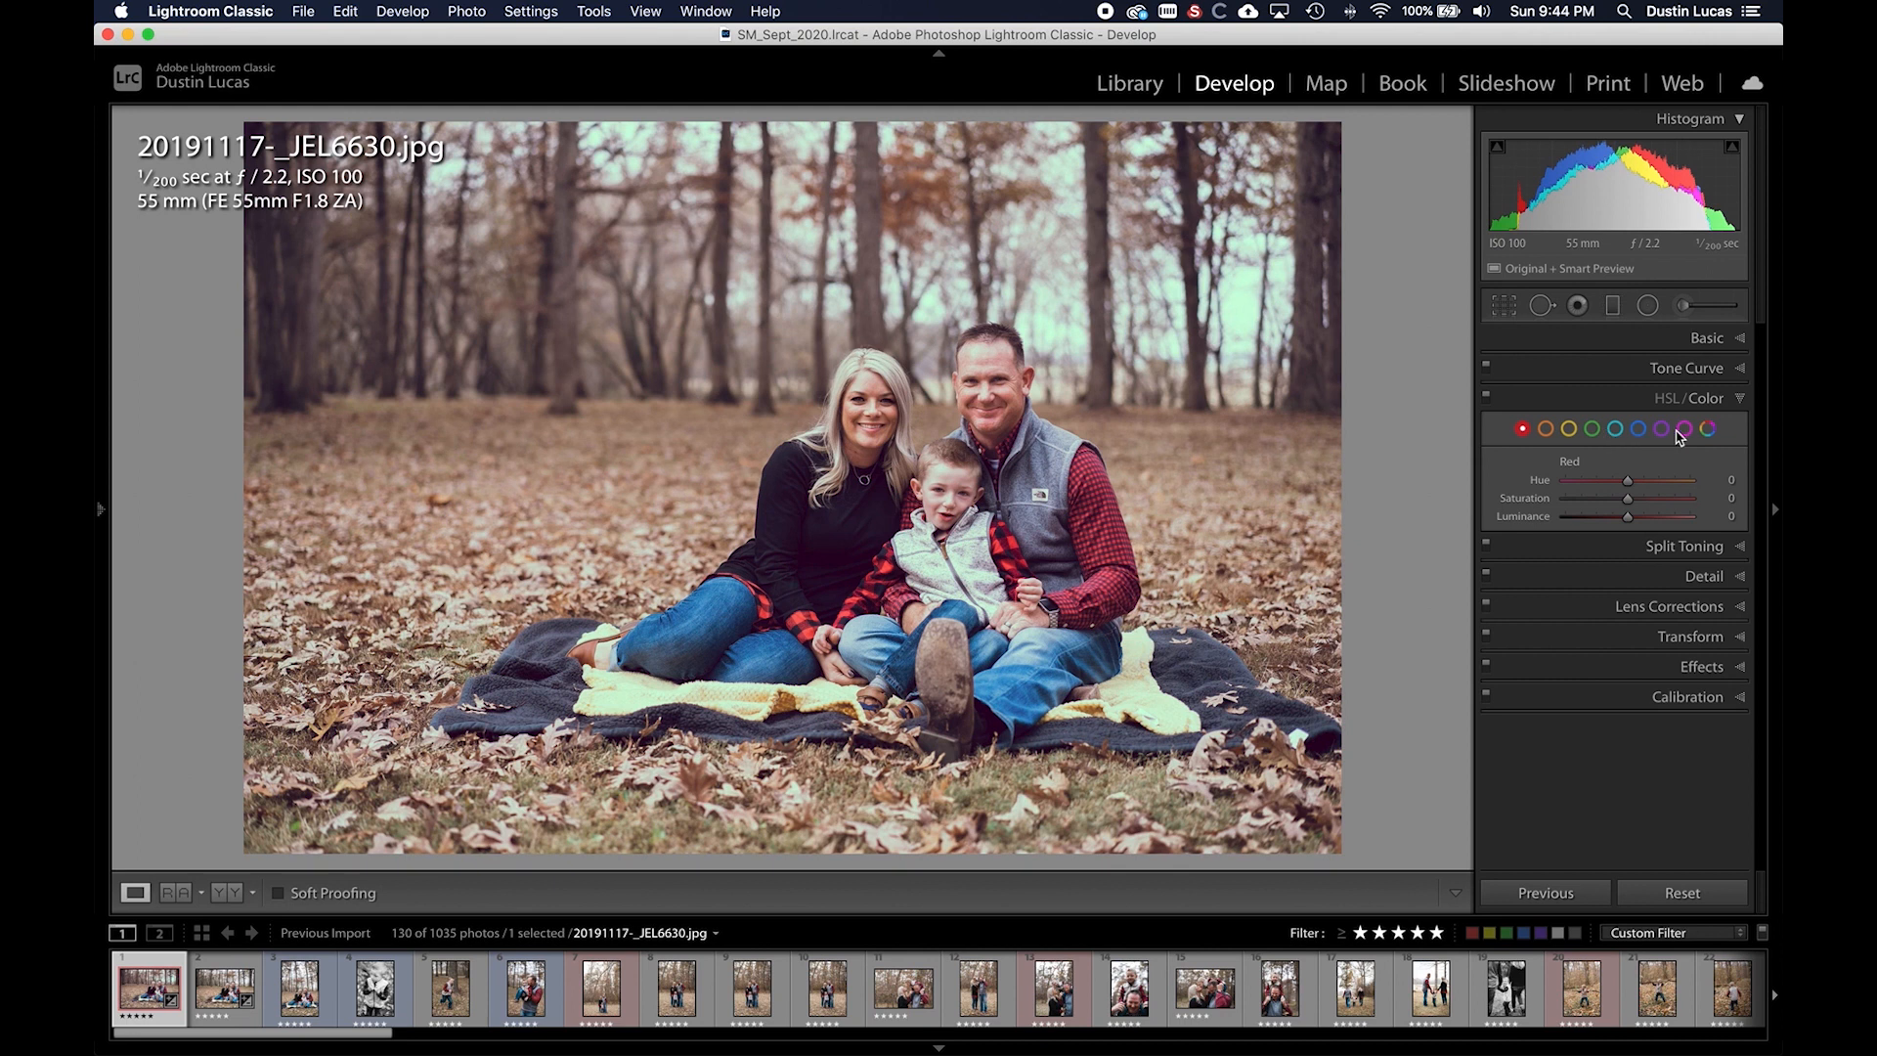
{"action": "left_click", "coordinate": [1547, 430]}
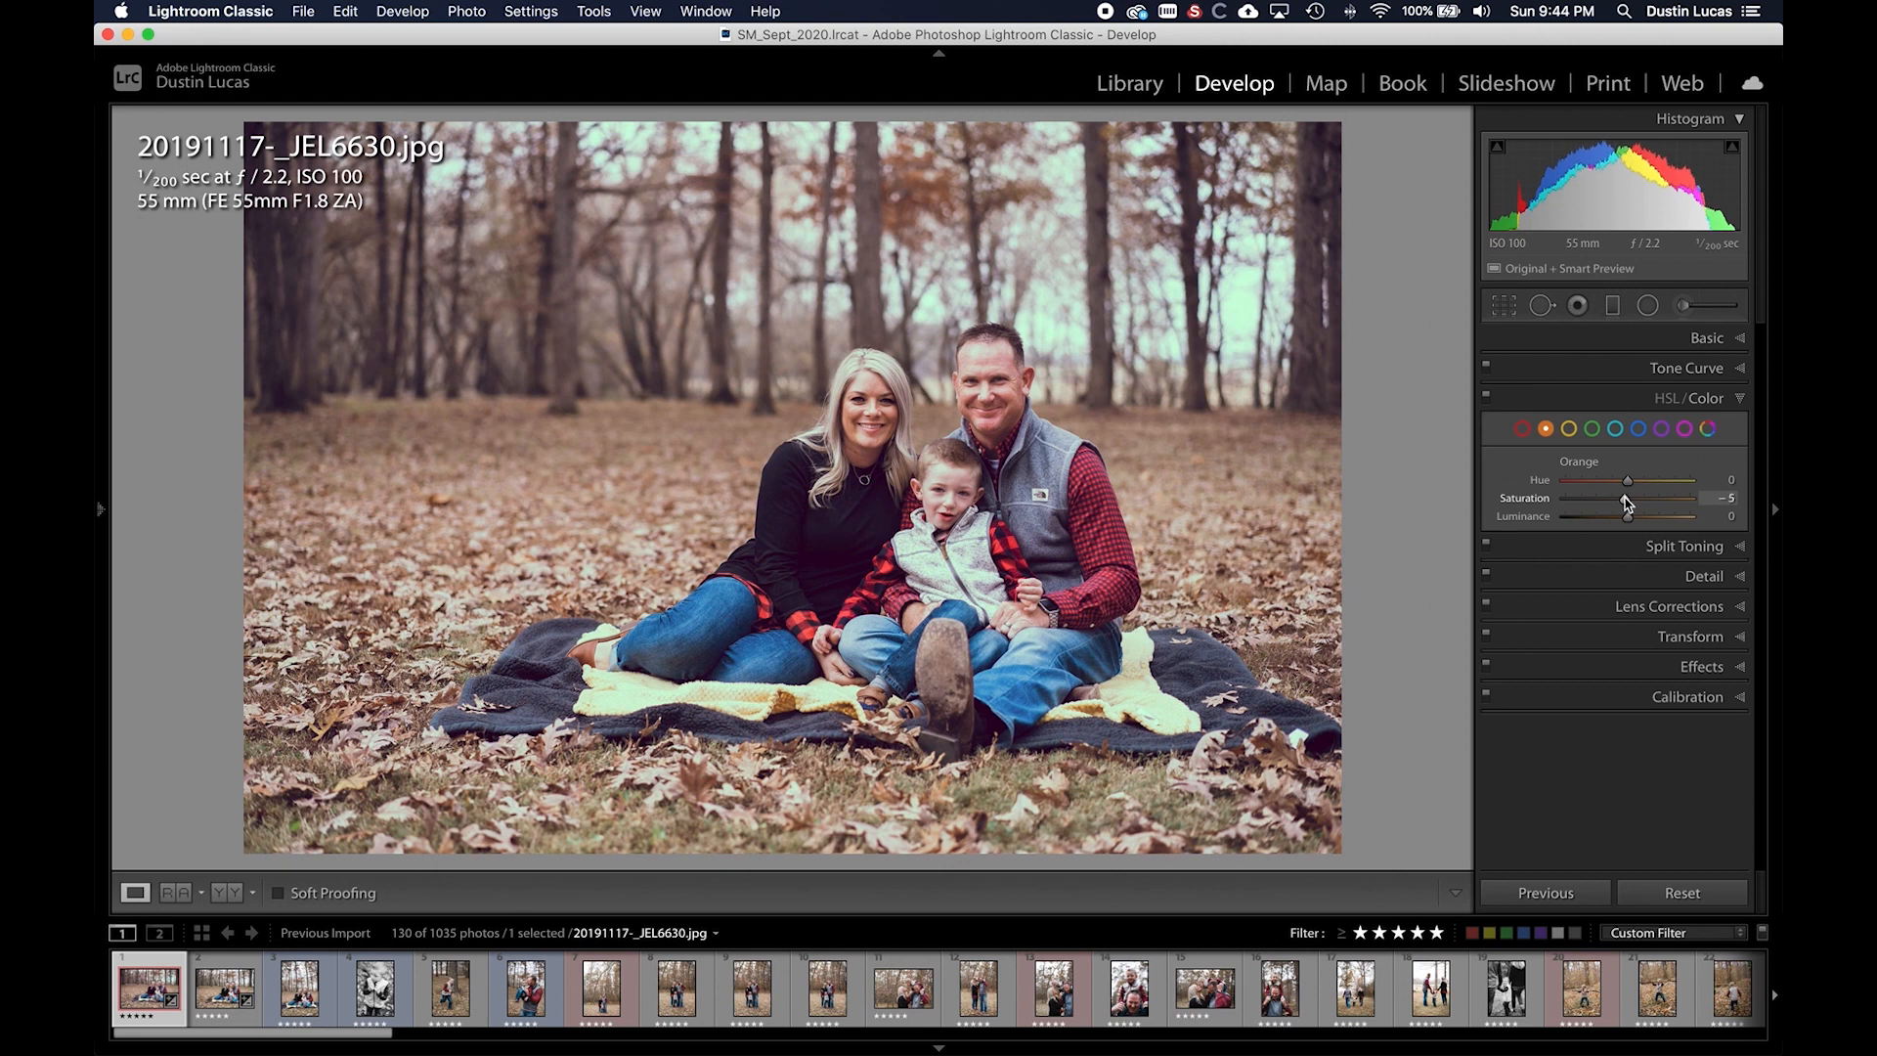
{"action": "left_click_drag", "start_coordinate": [1630, 502], "coordinate": [1633, 500]}
{"action": "left_click", "coordinate": [1638, 431]}
{"action": "left_click_drag", "start_coordinate": [1625, 503], "coordinate": [1618, 502]}
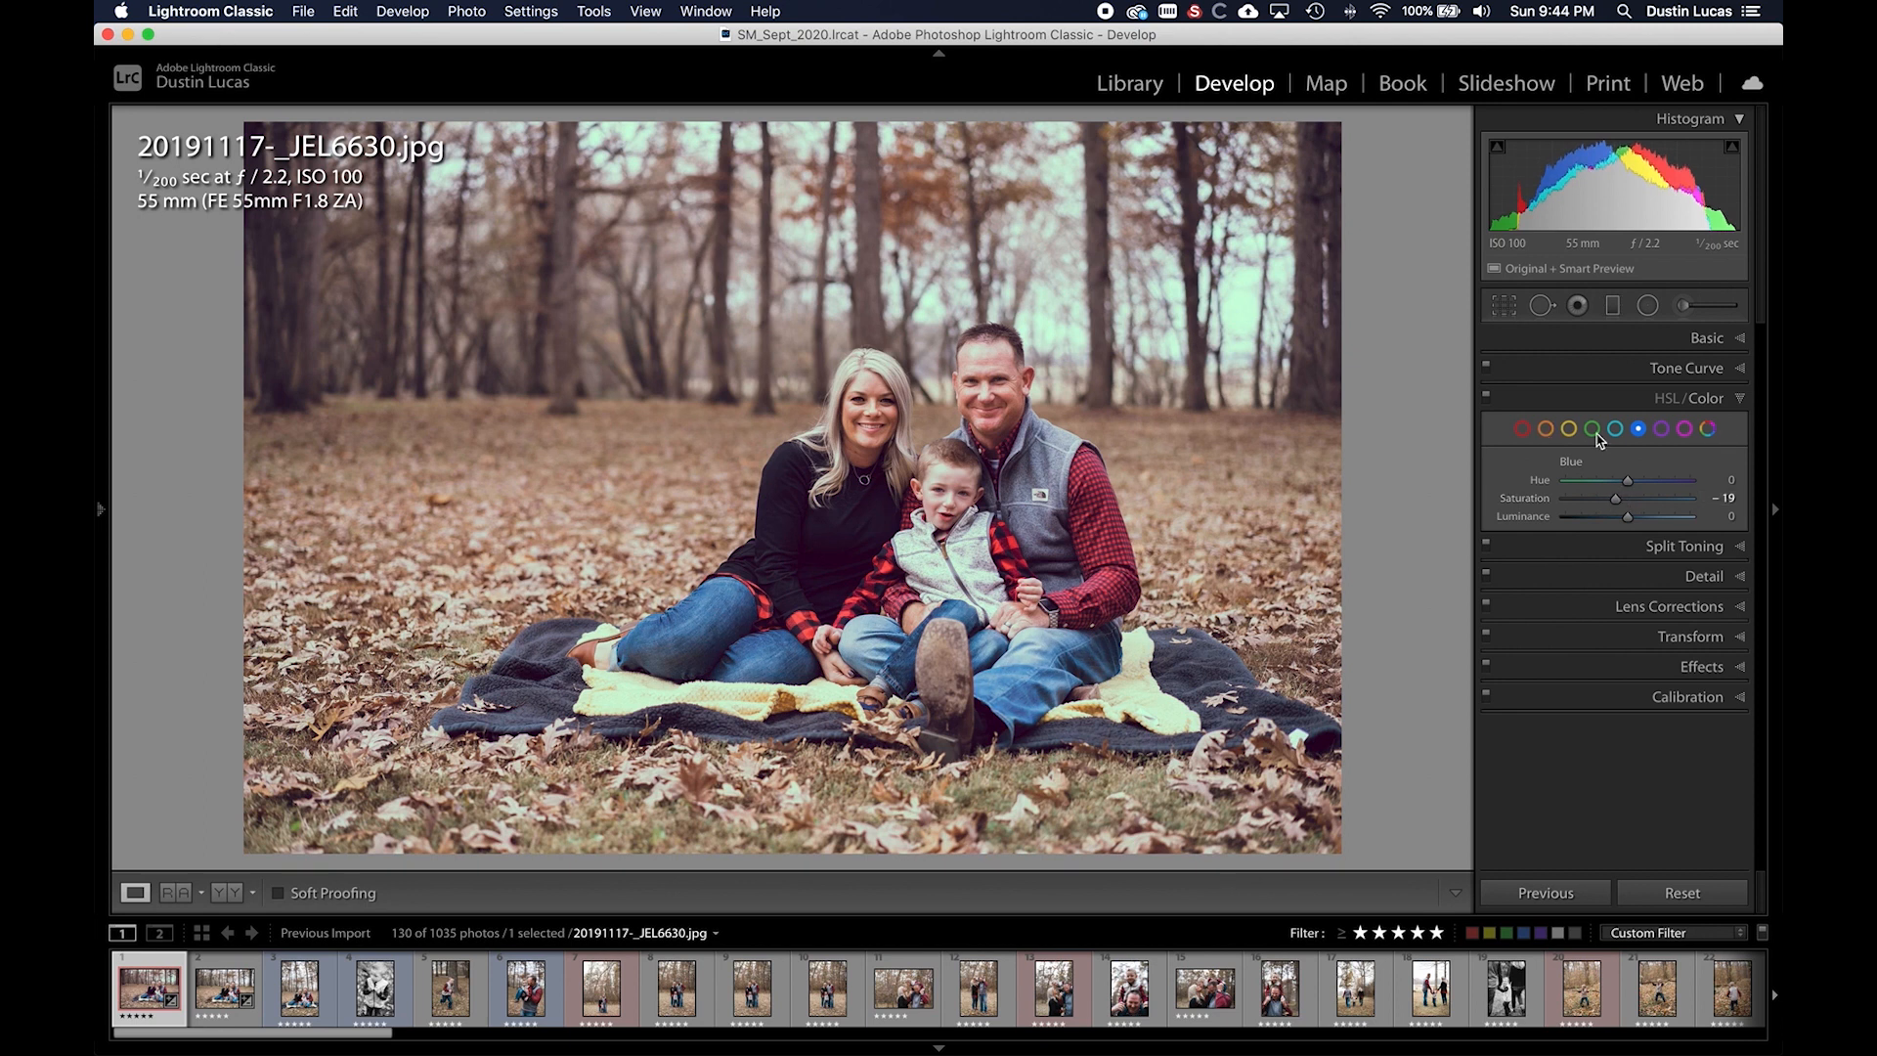
- Review all Hue, Saturation and Luminance sliders in the HSL view, and return to the Color view
{"action": "left_click", "coordinate": [1678, 397]}
{"action": "left_click", "coordinate": [1677, 397]}
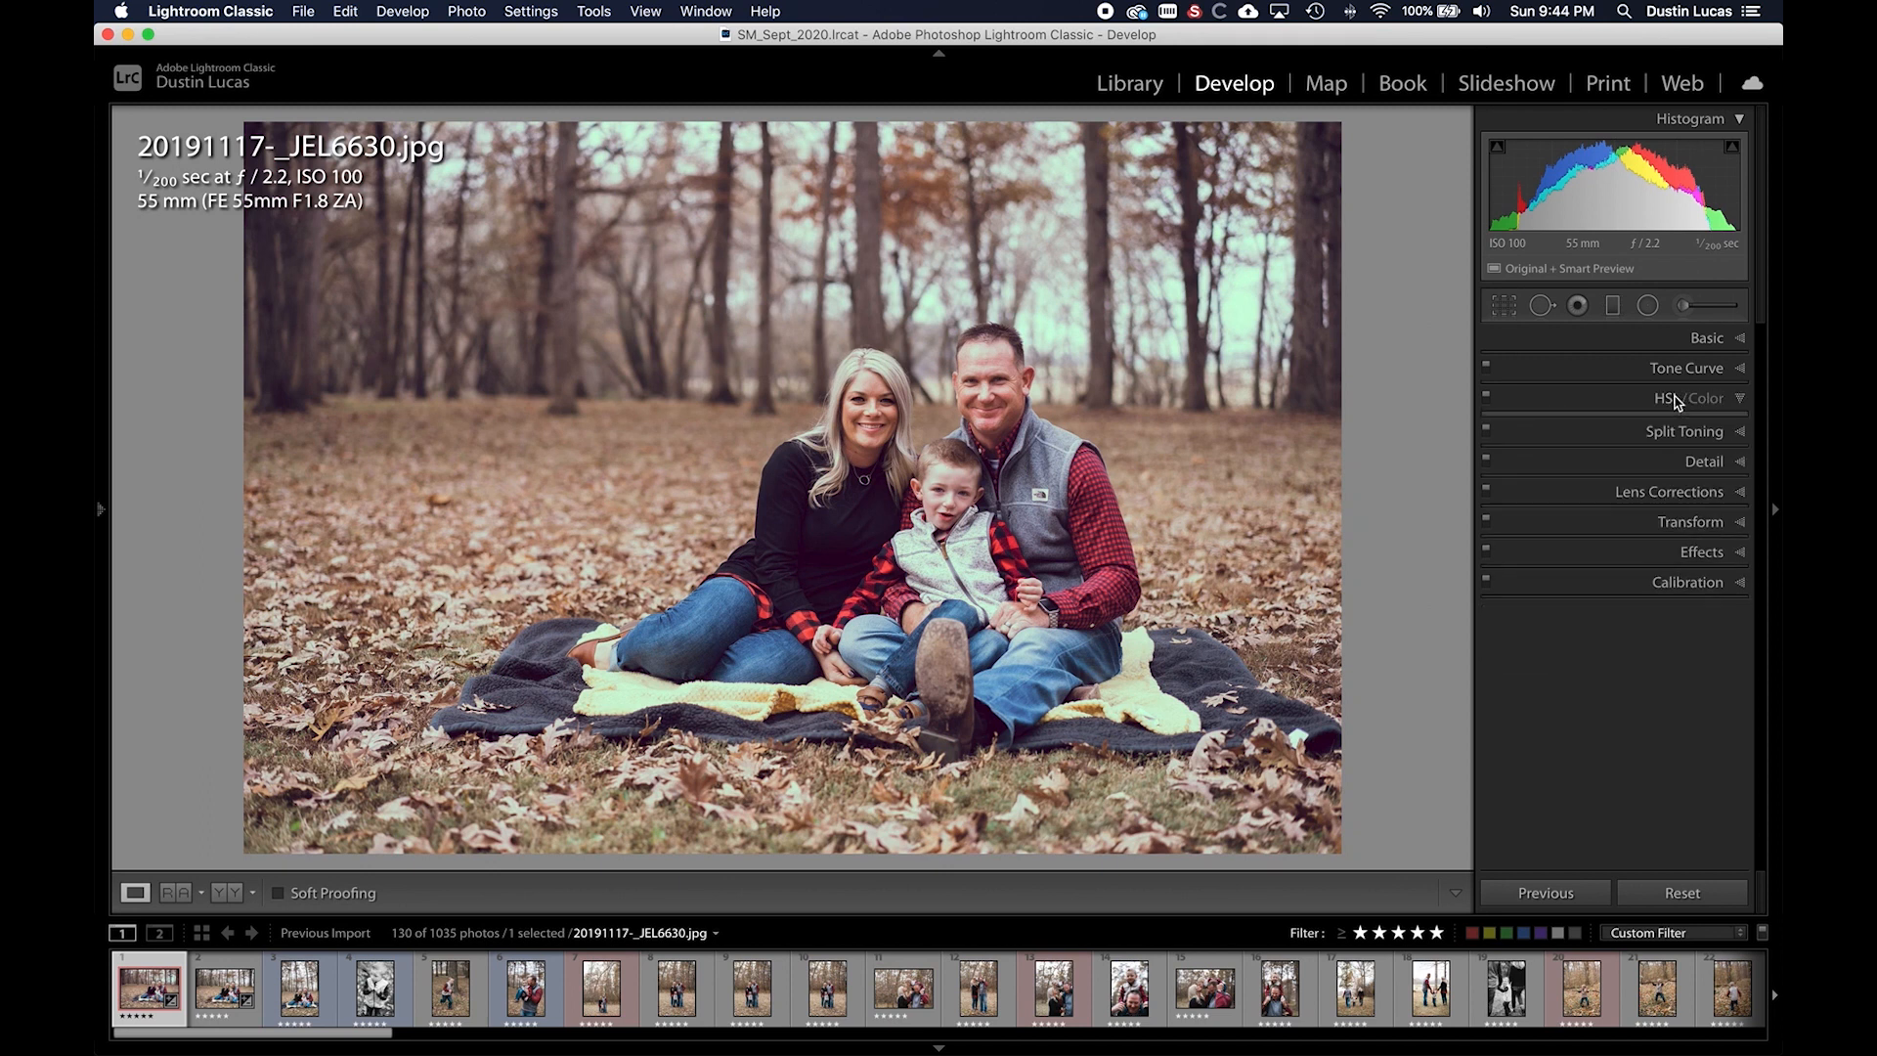
{"action": "scroll", "coordinate": [1622, 439], "scroll_direction": "down", "scroll_amount": 1}
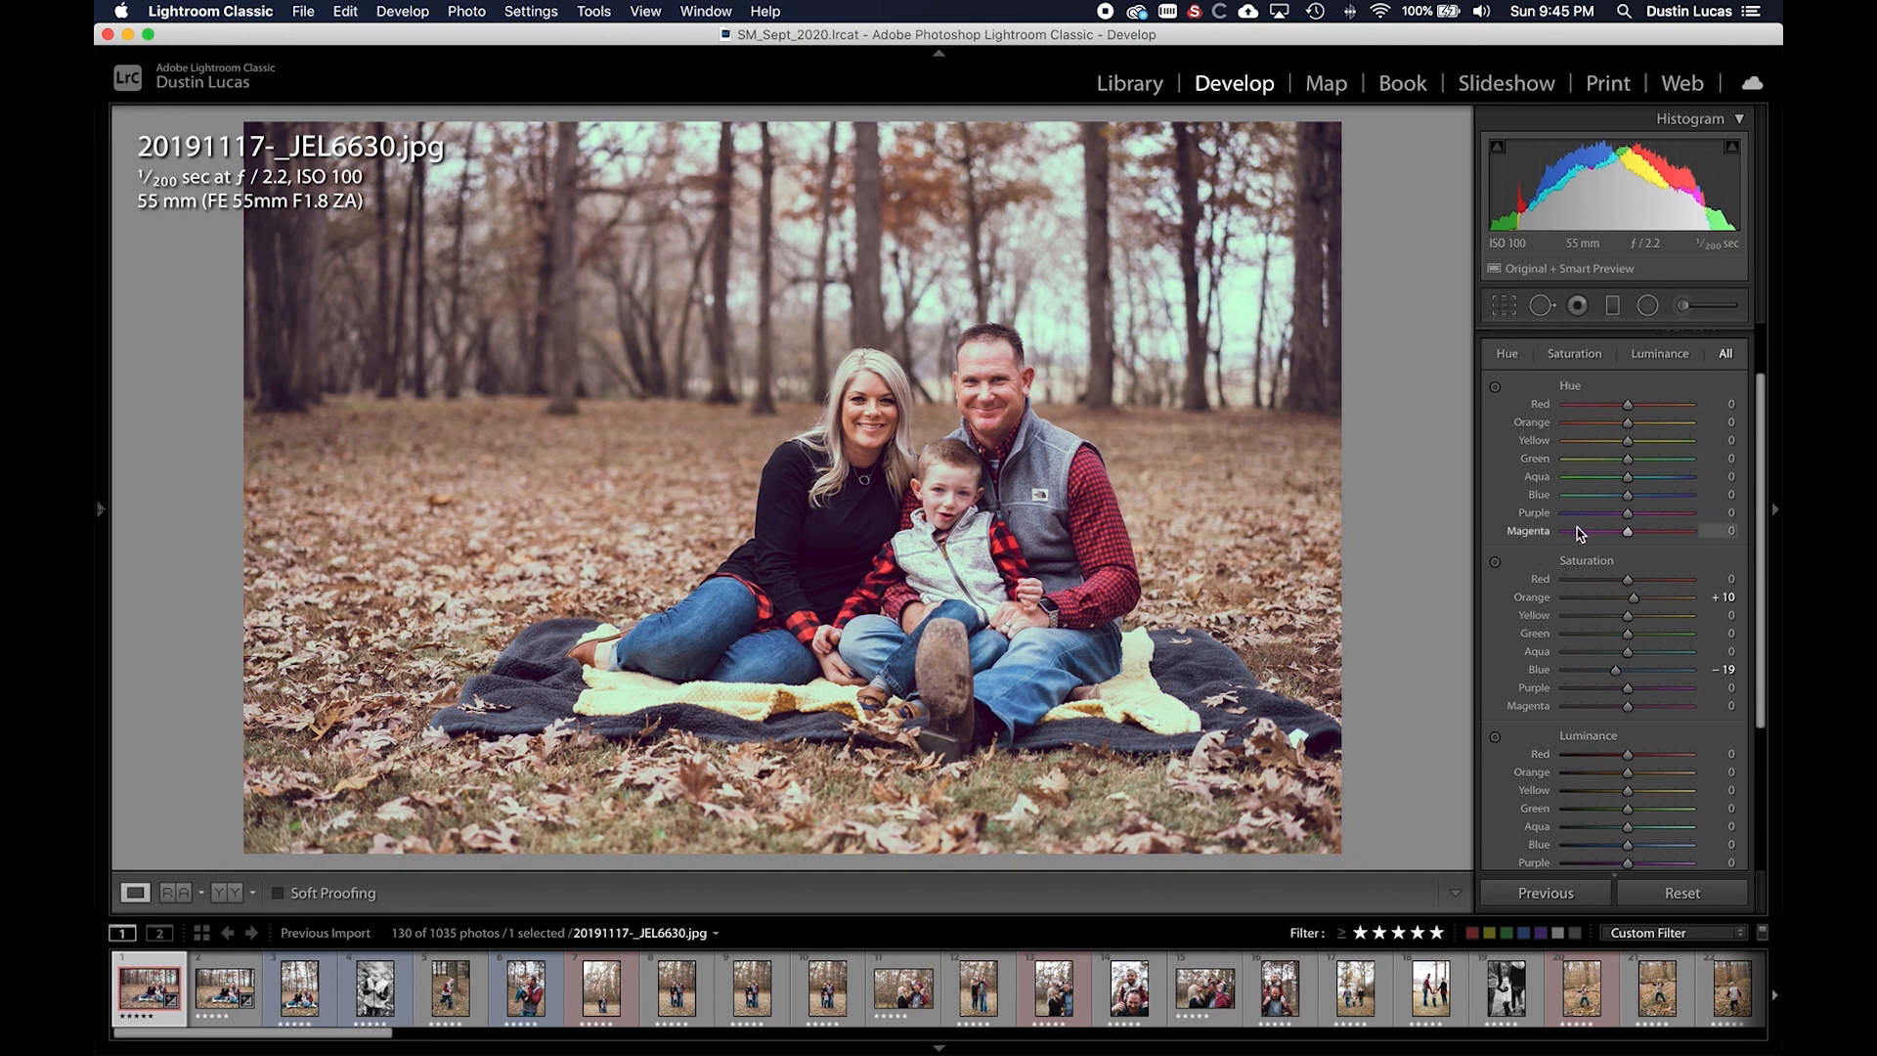
{"action": "scroll", "coordinate": [1625, 636], "scroll_direction": "down", "scroll_amount": 1}
{"action": "scroll", "coordinate": [1631, 499], "scroll_direction": "up", "scroll_amount": 2}
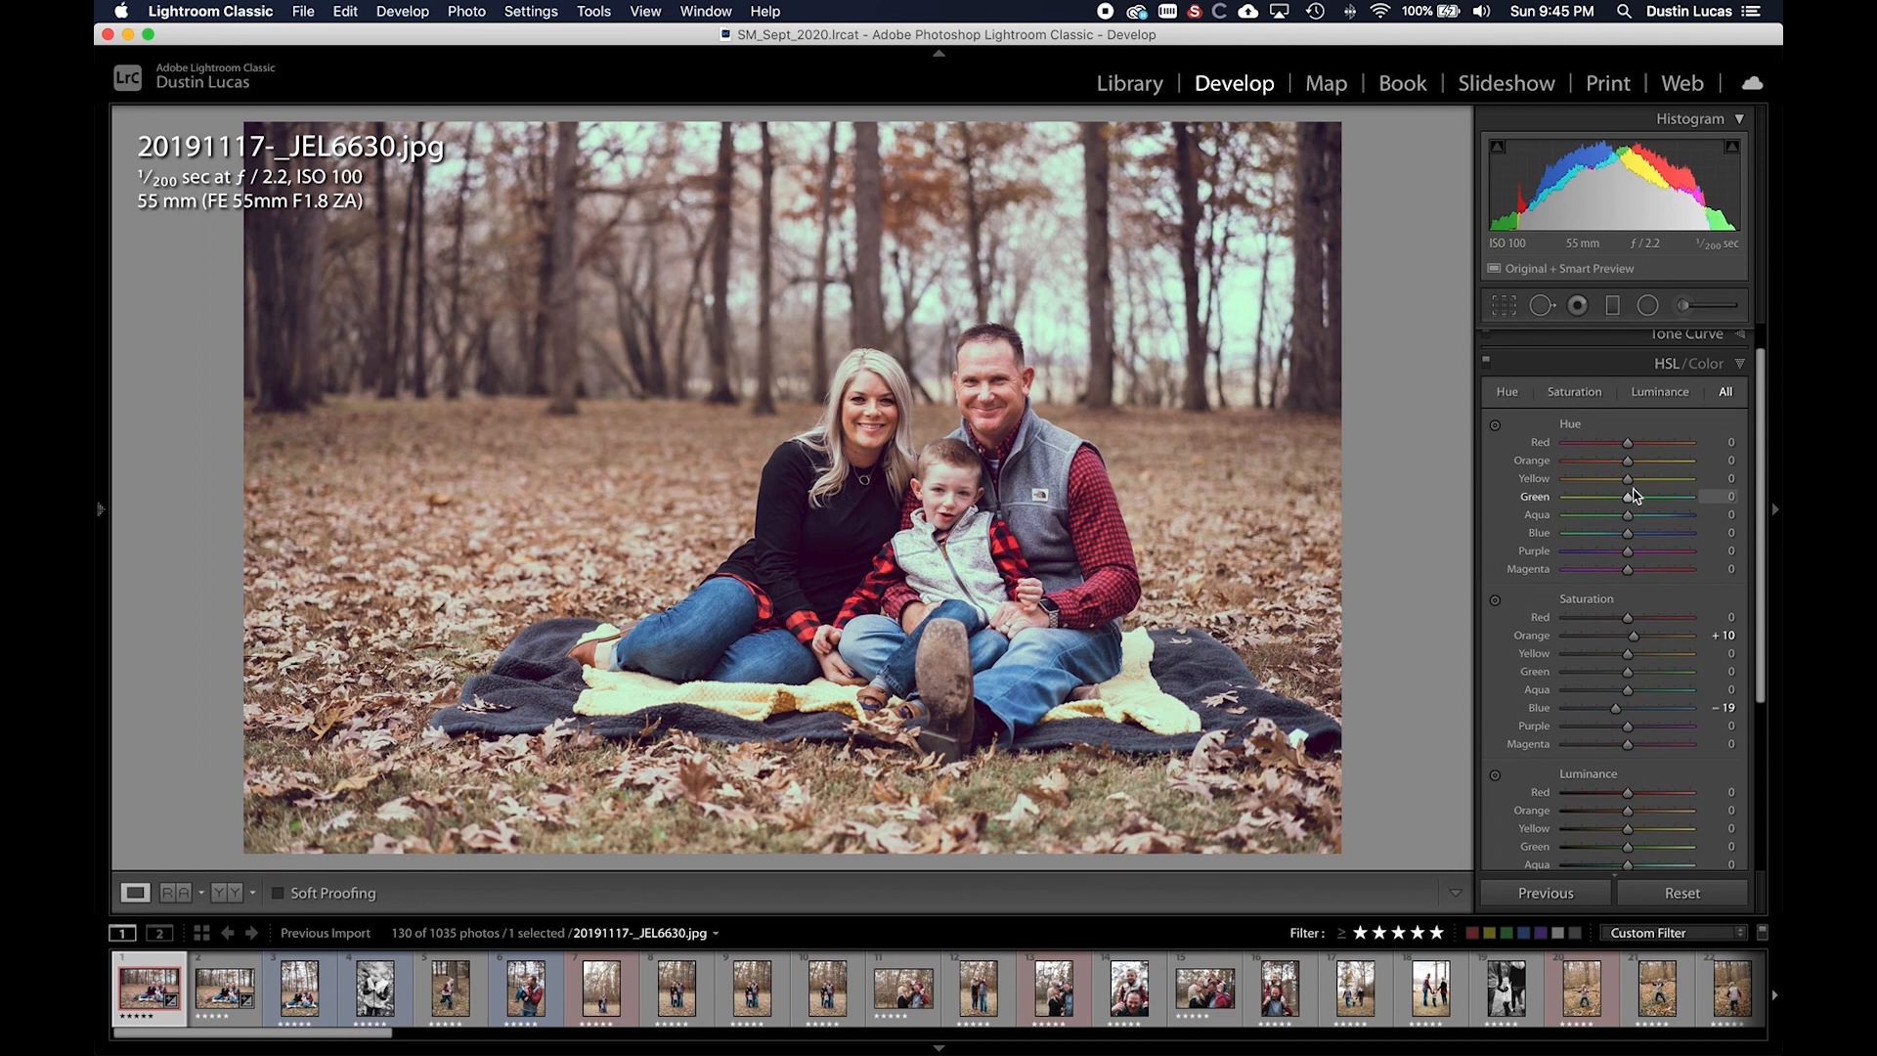
{"action": "left_click", "coordinate": [1706, 370]}
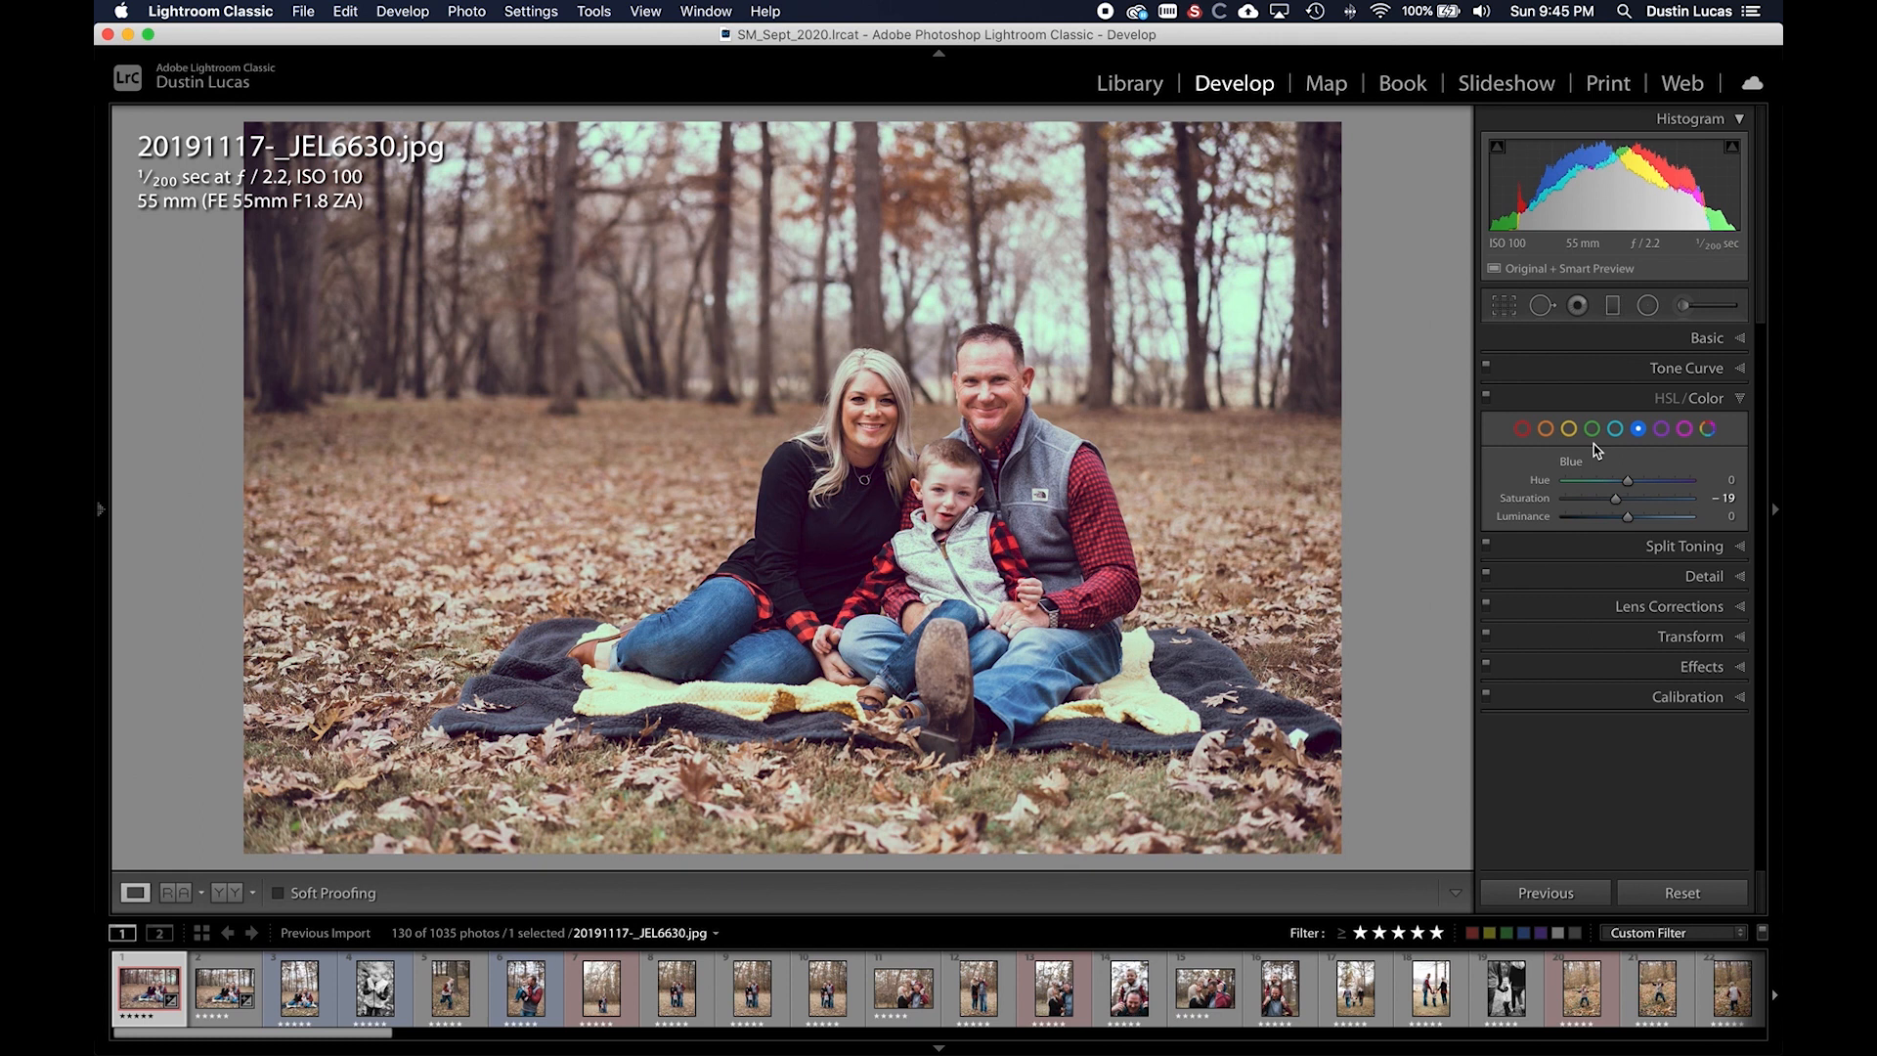
- Review the graphics processor options in the Performance preferences, leave the setting Off, and close the preferences
{"action": "left_click", "coordinate": [207, 11]}
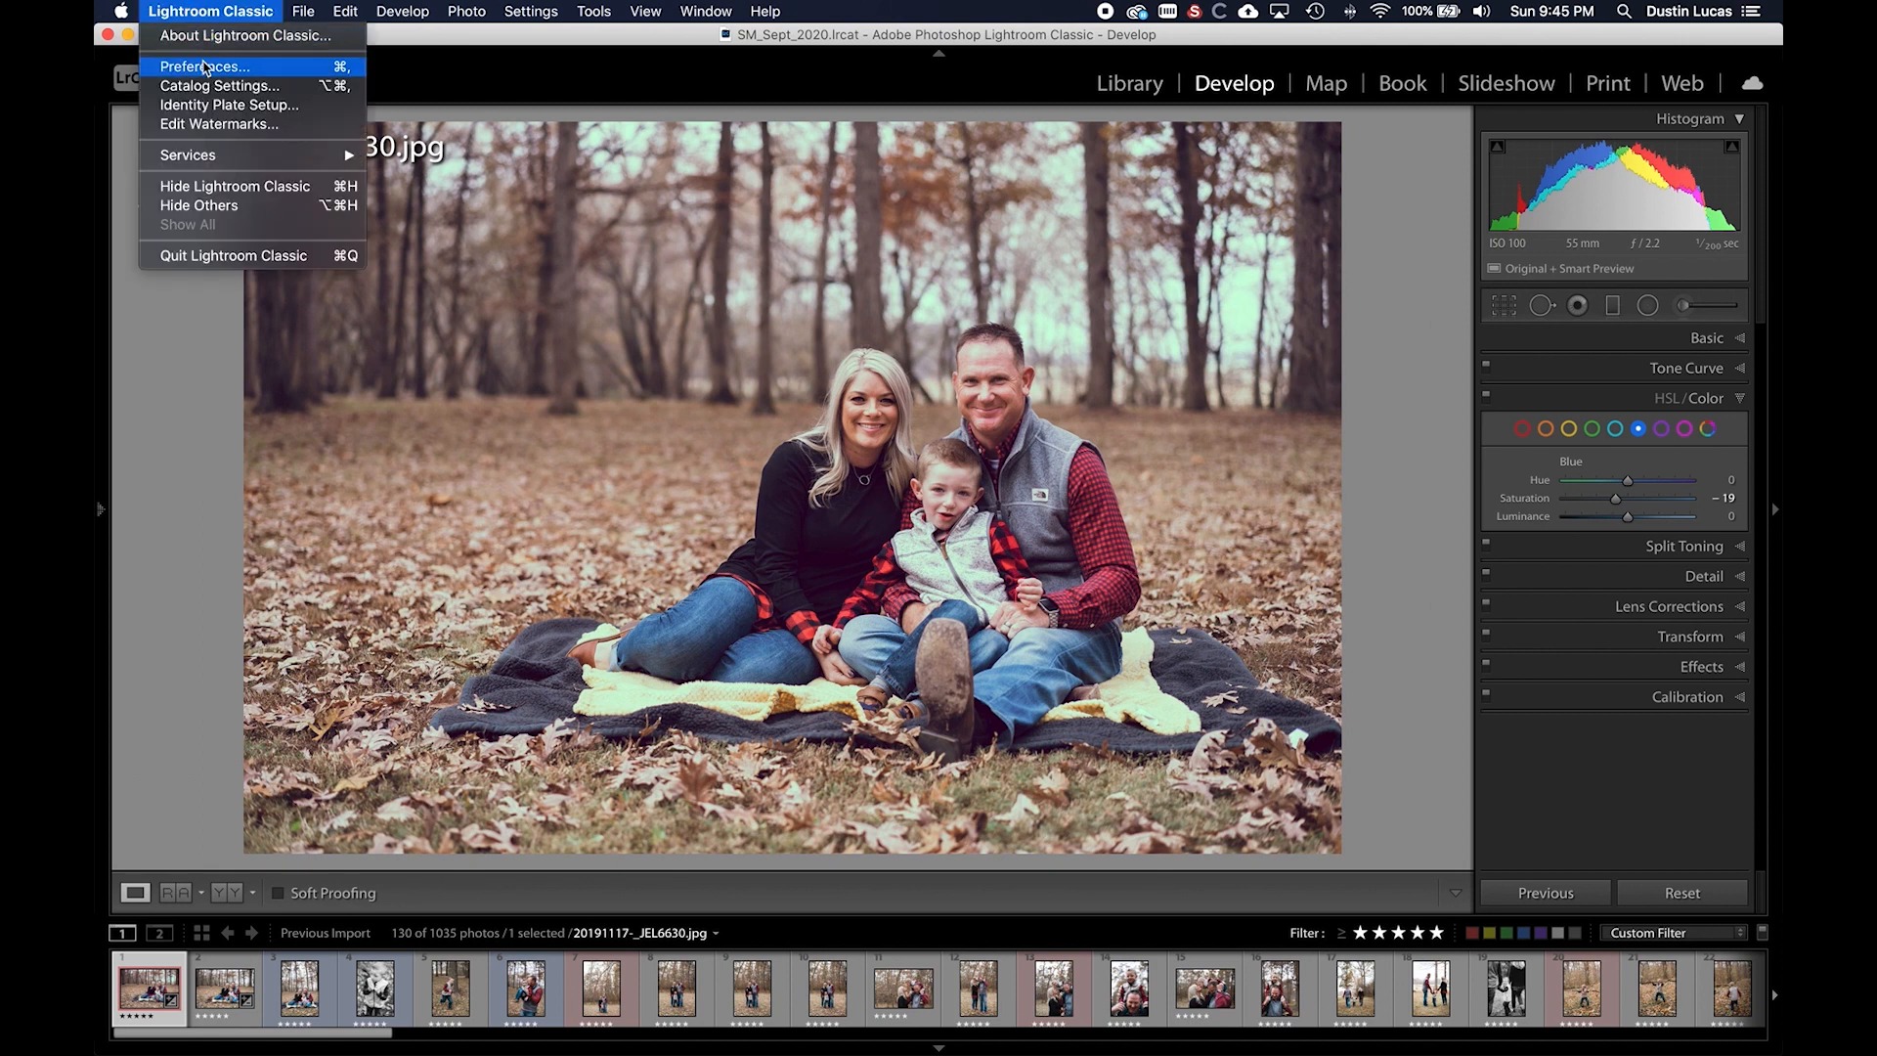
{"action": "left_click", "coordinate": [195, 68]}
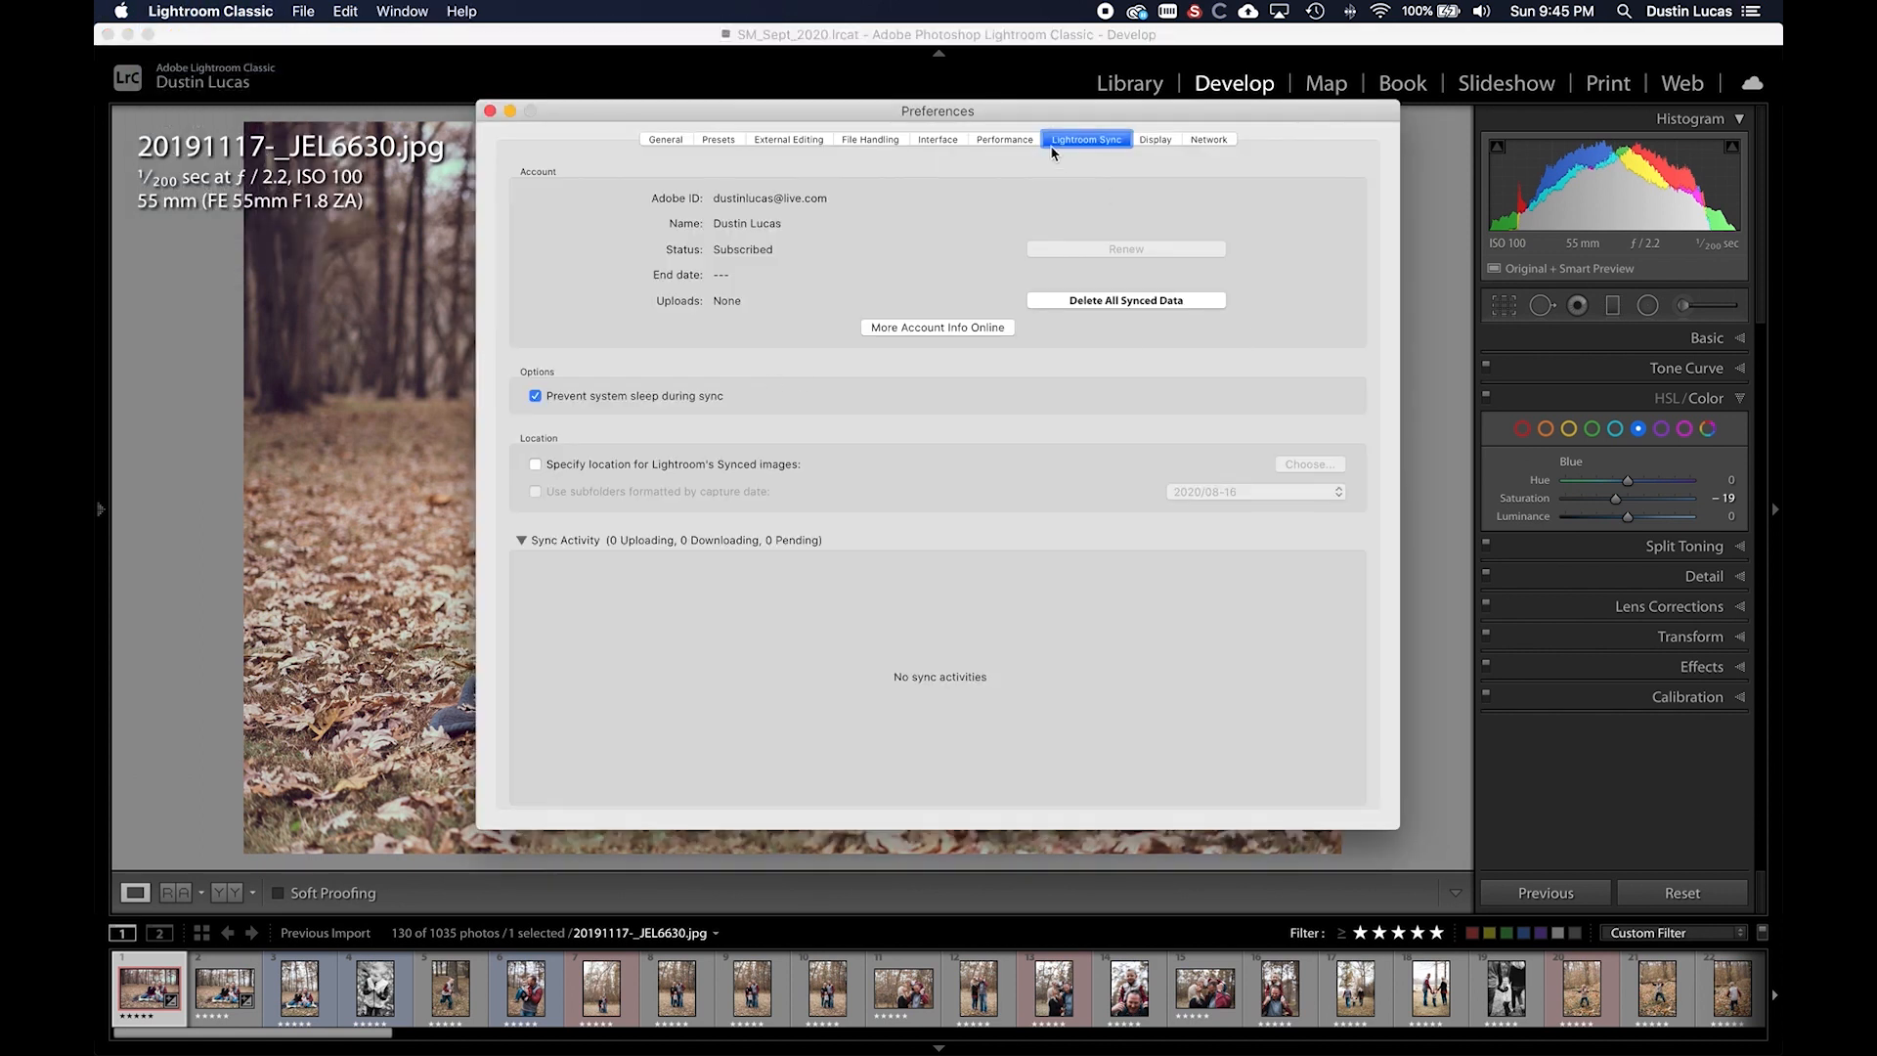
{"action": "left_click", "coordinate": [1007, 140]}
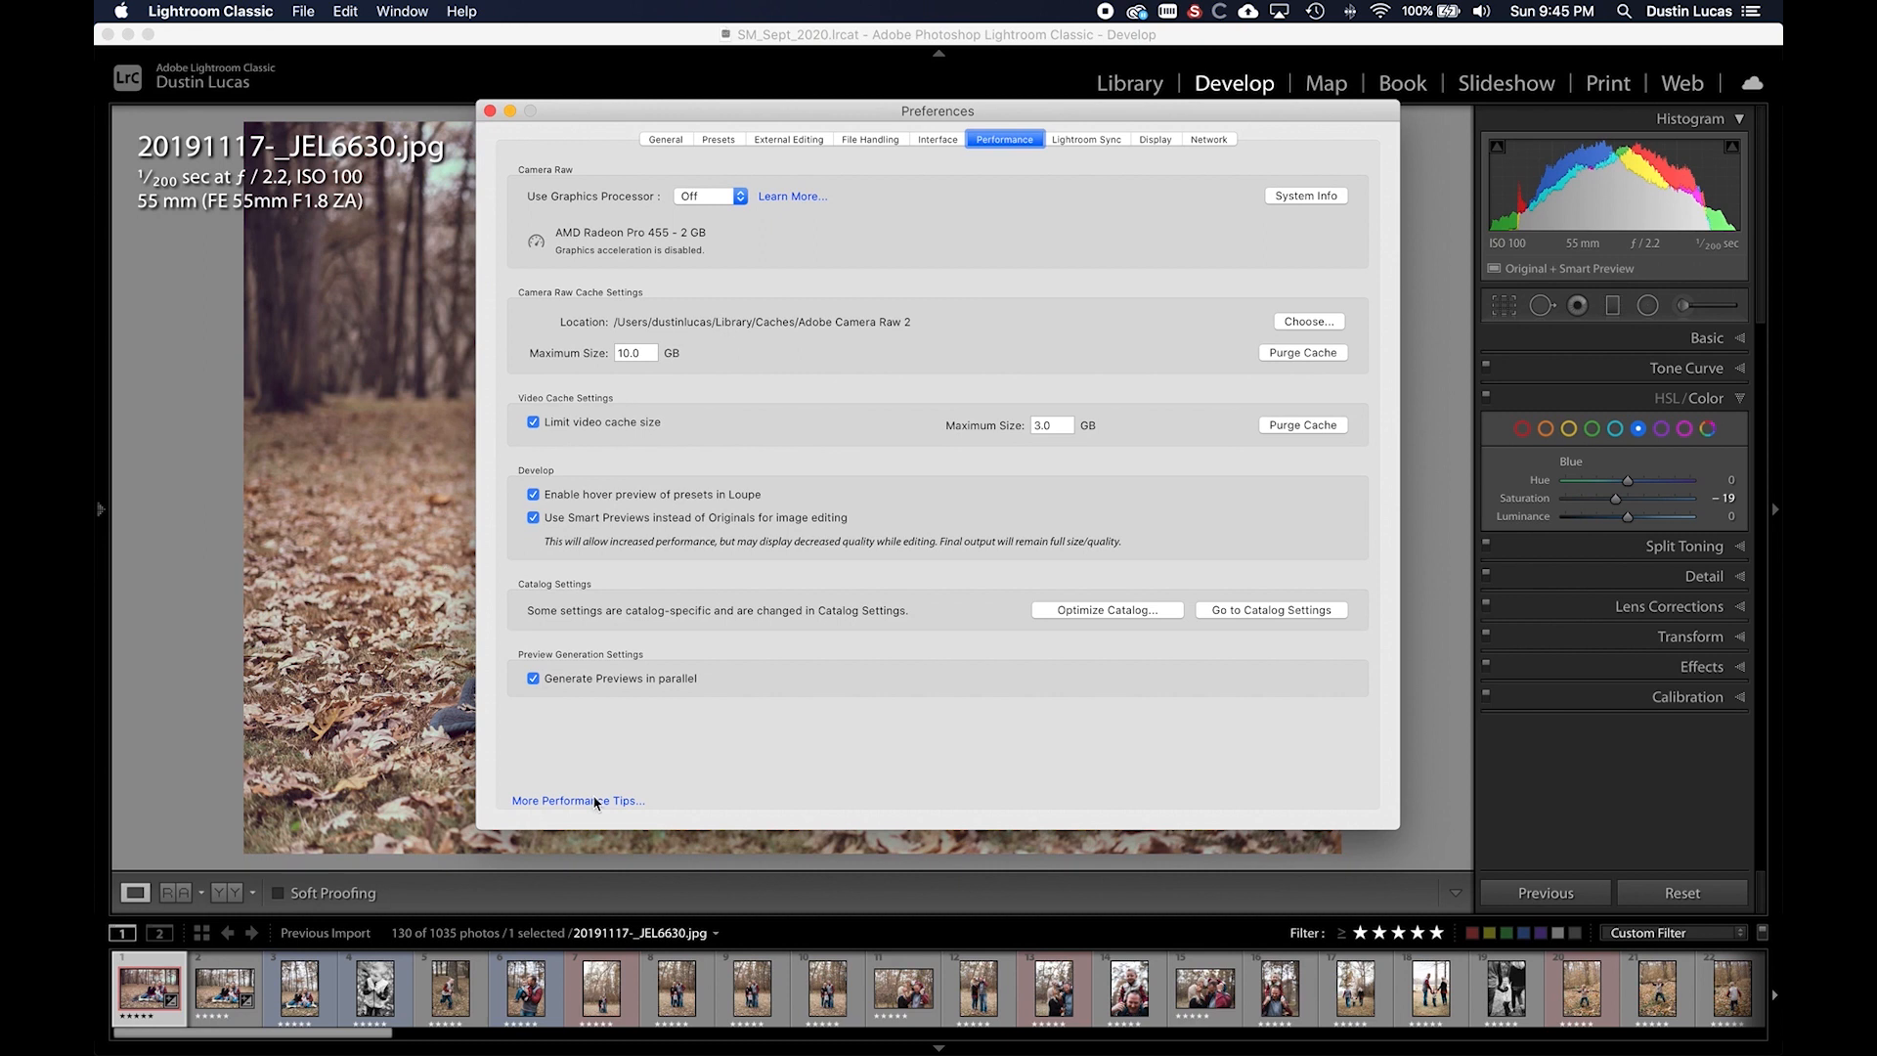
{"action": "left_click", "coordinate": [702, 199]}
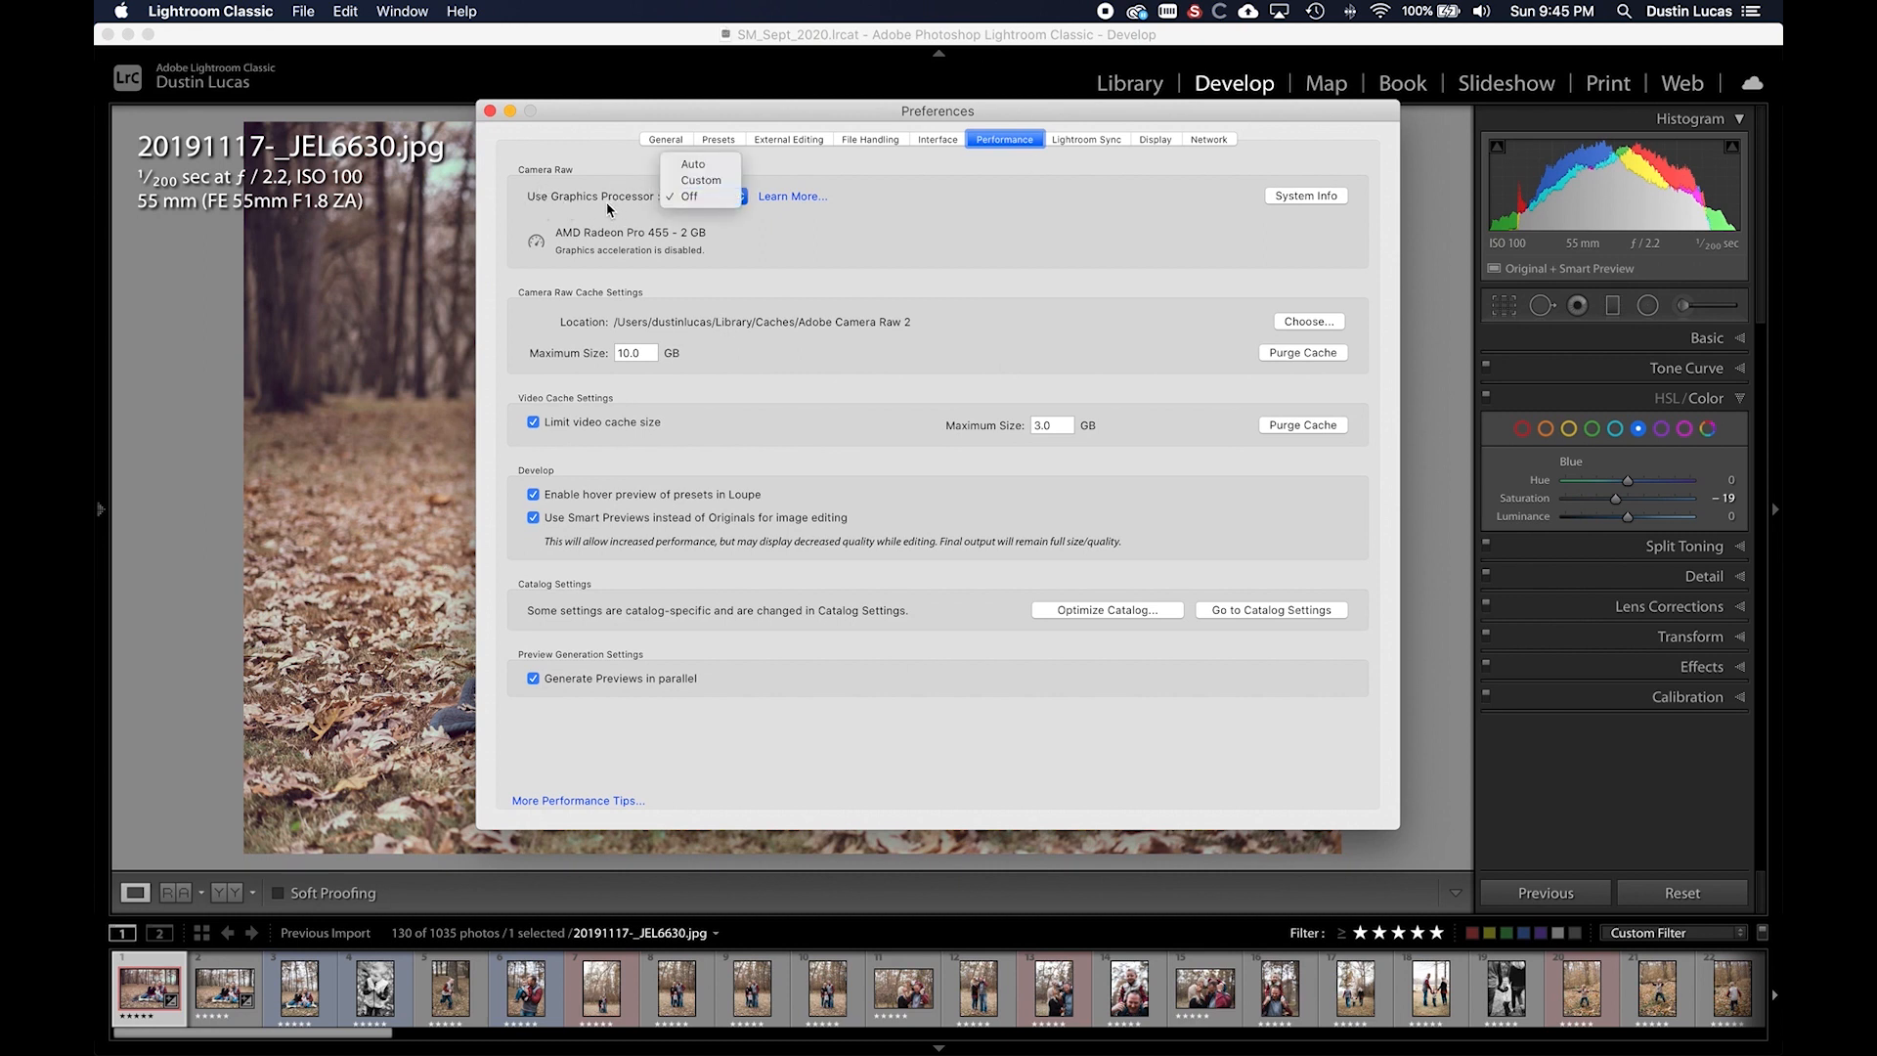
{"action": "left_click", "coordinate": [692, 196]}
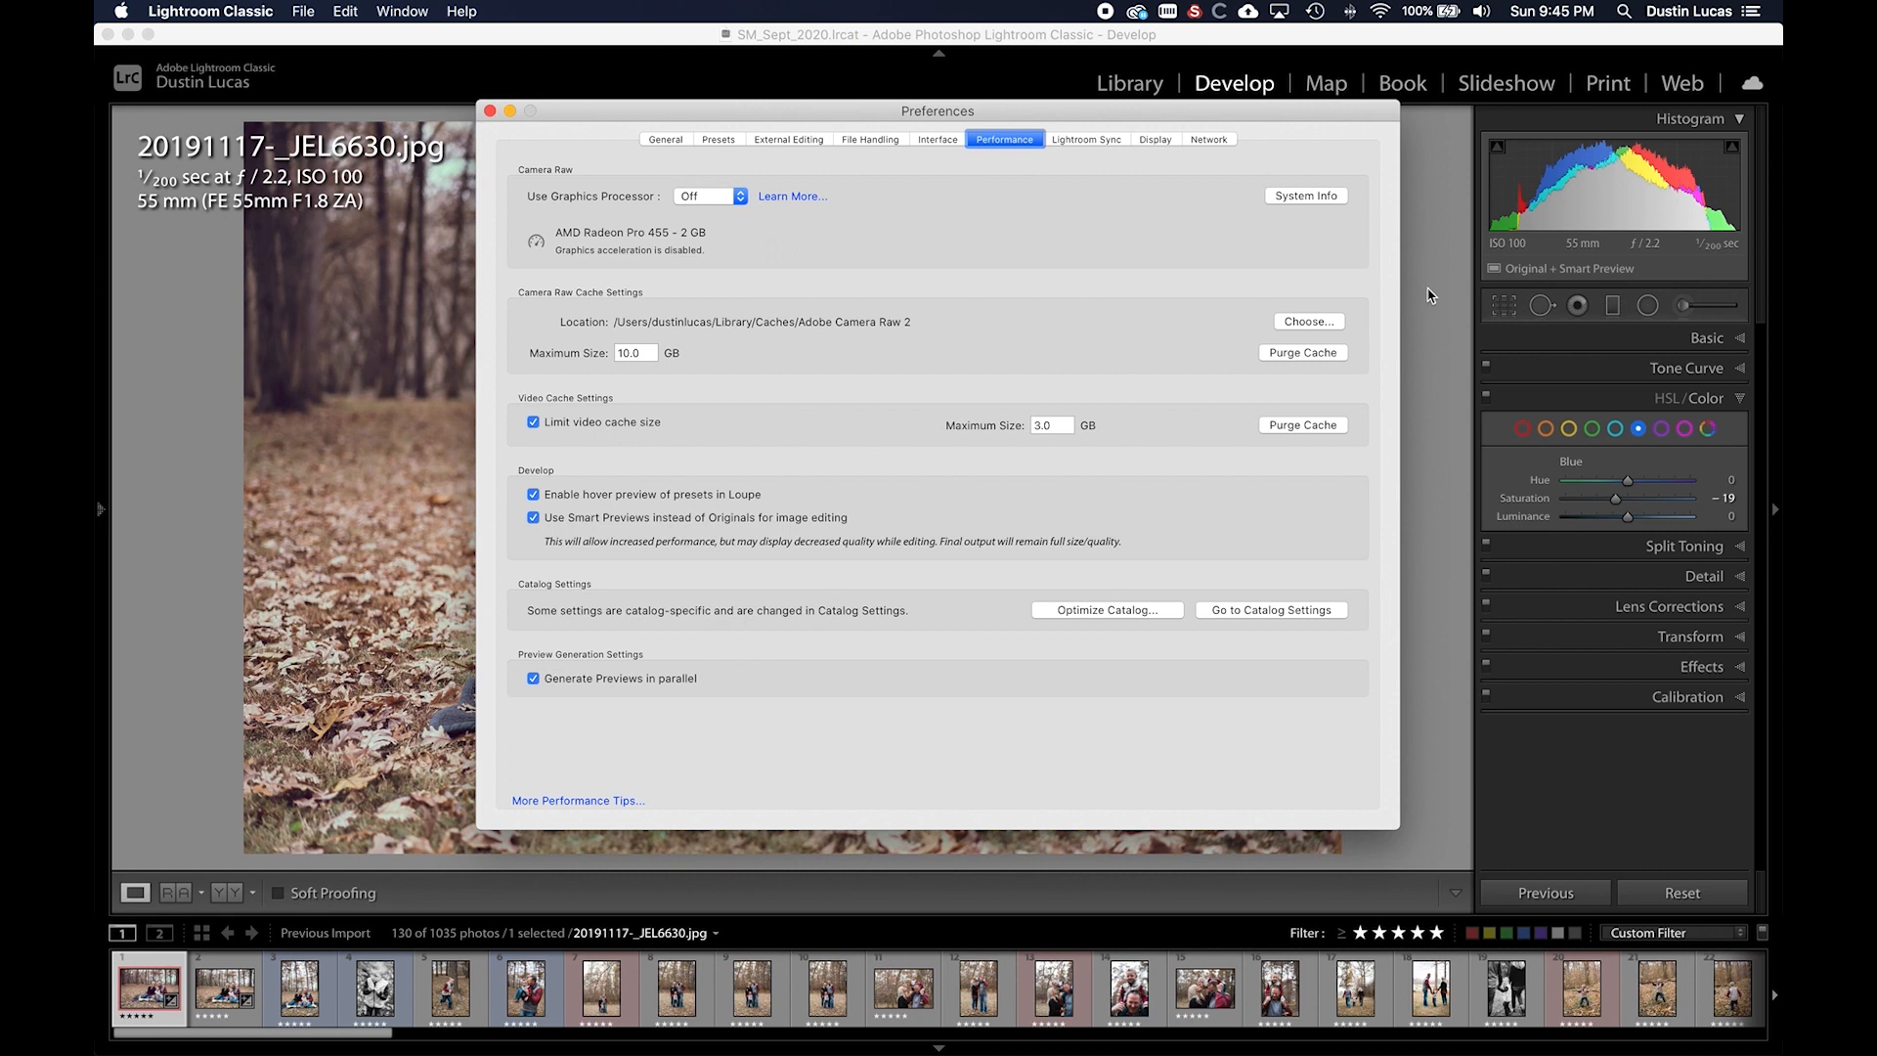
{"action": "key", "text": "Escape"}
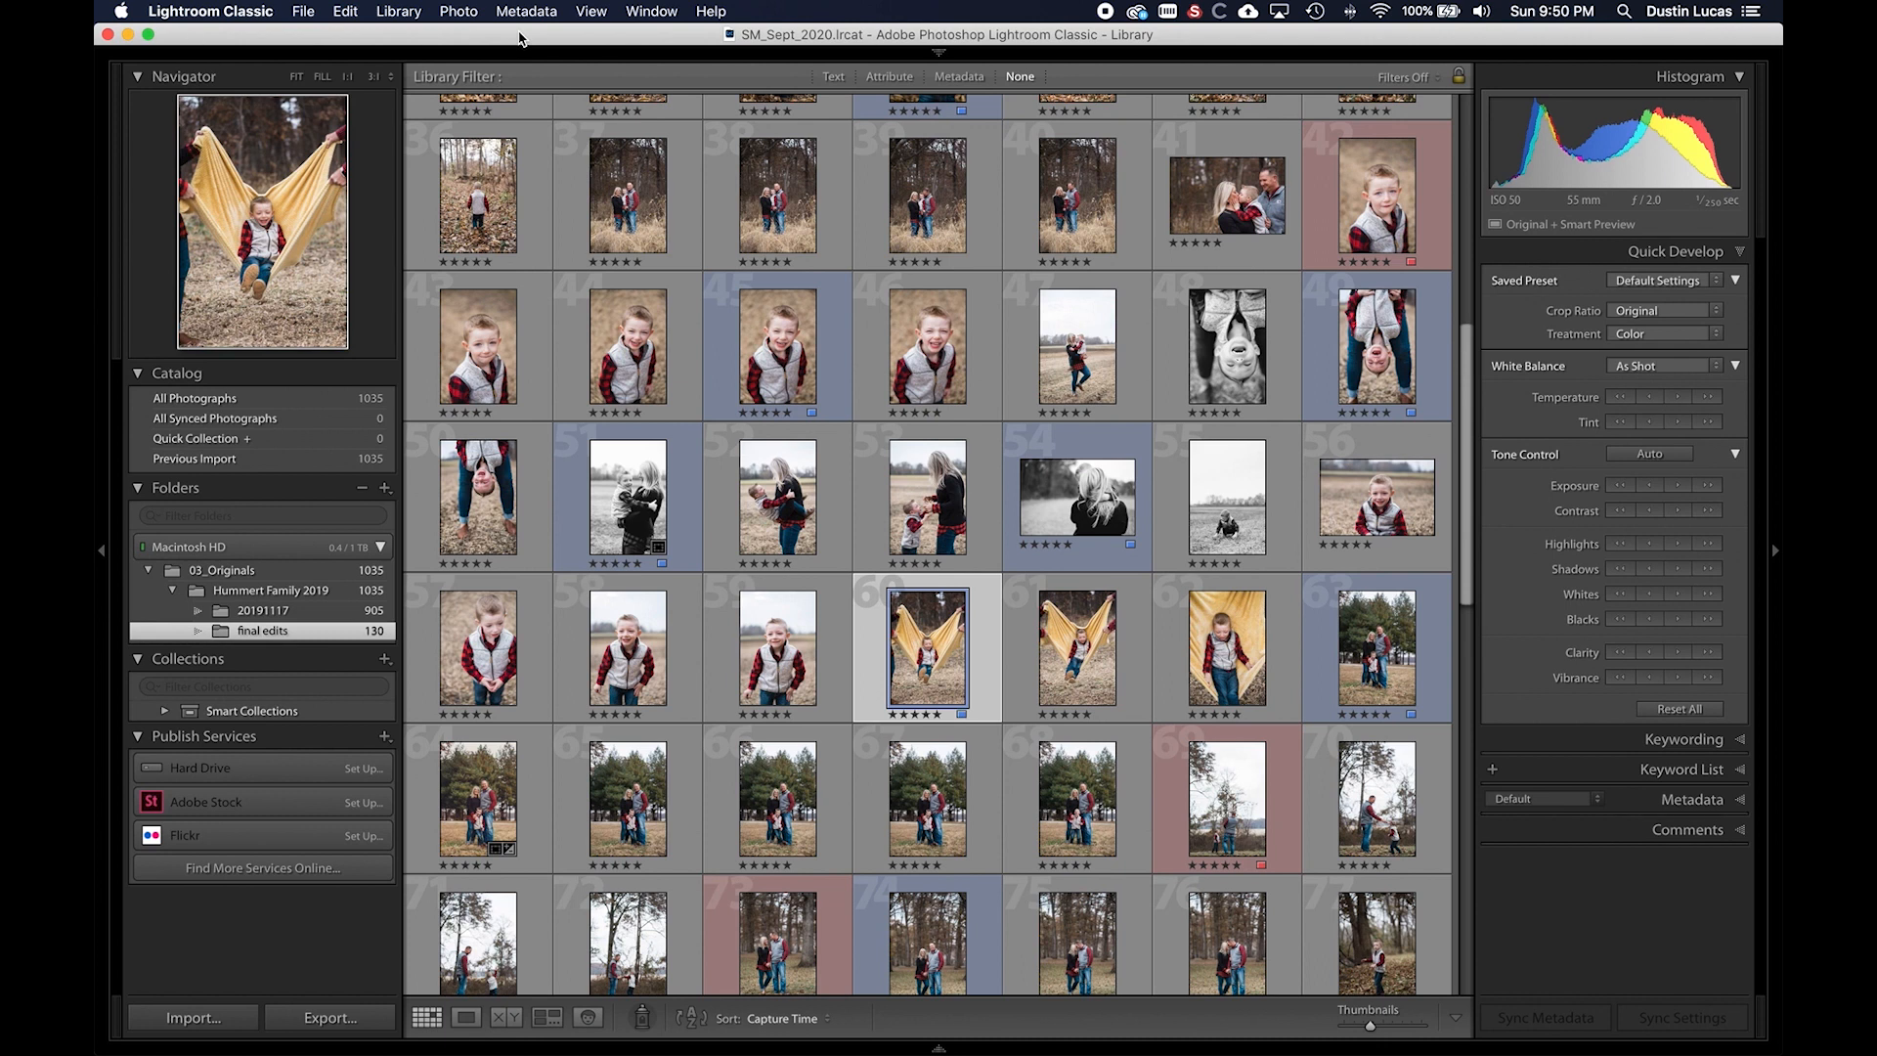
- Develop the blanket swing photo, brush a mask over part of the yellow blanket at size 8 and show the mask overlay
{"action": "key", "text": "d"}
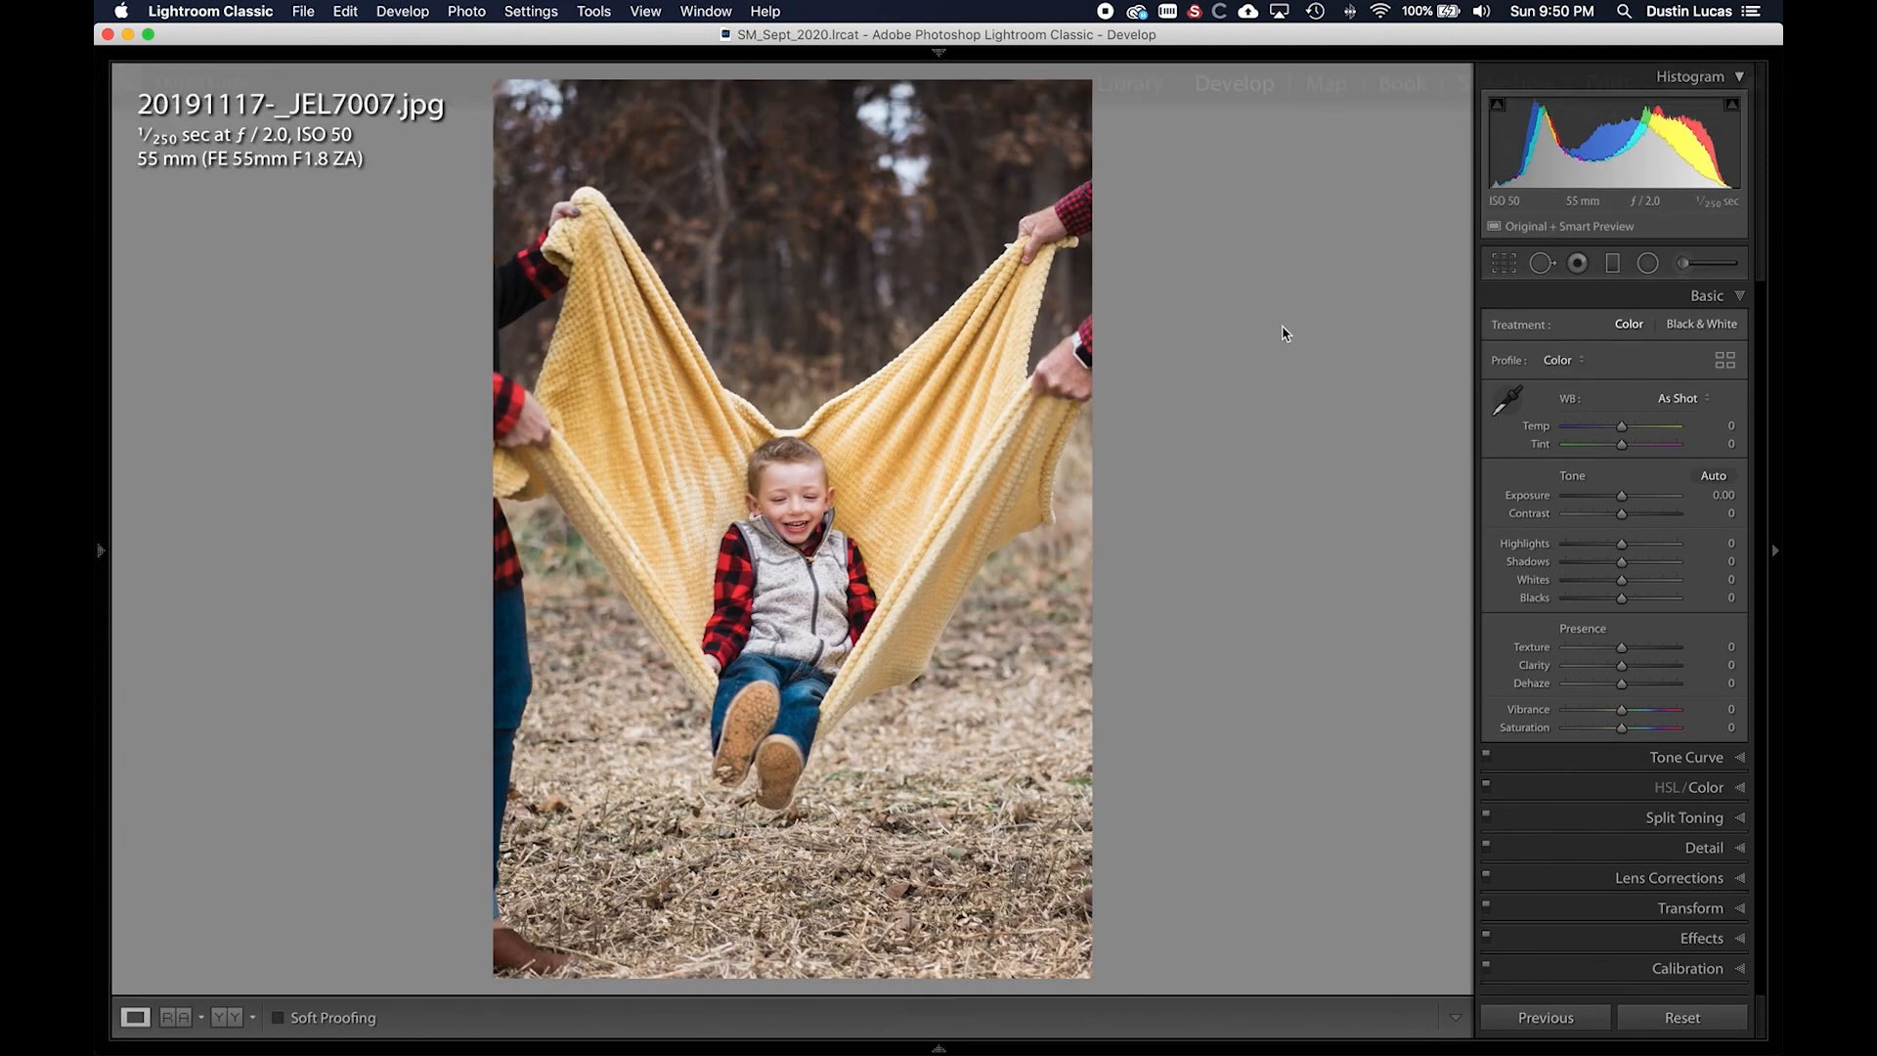
{"action": "key", "text": "k"}
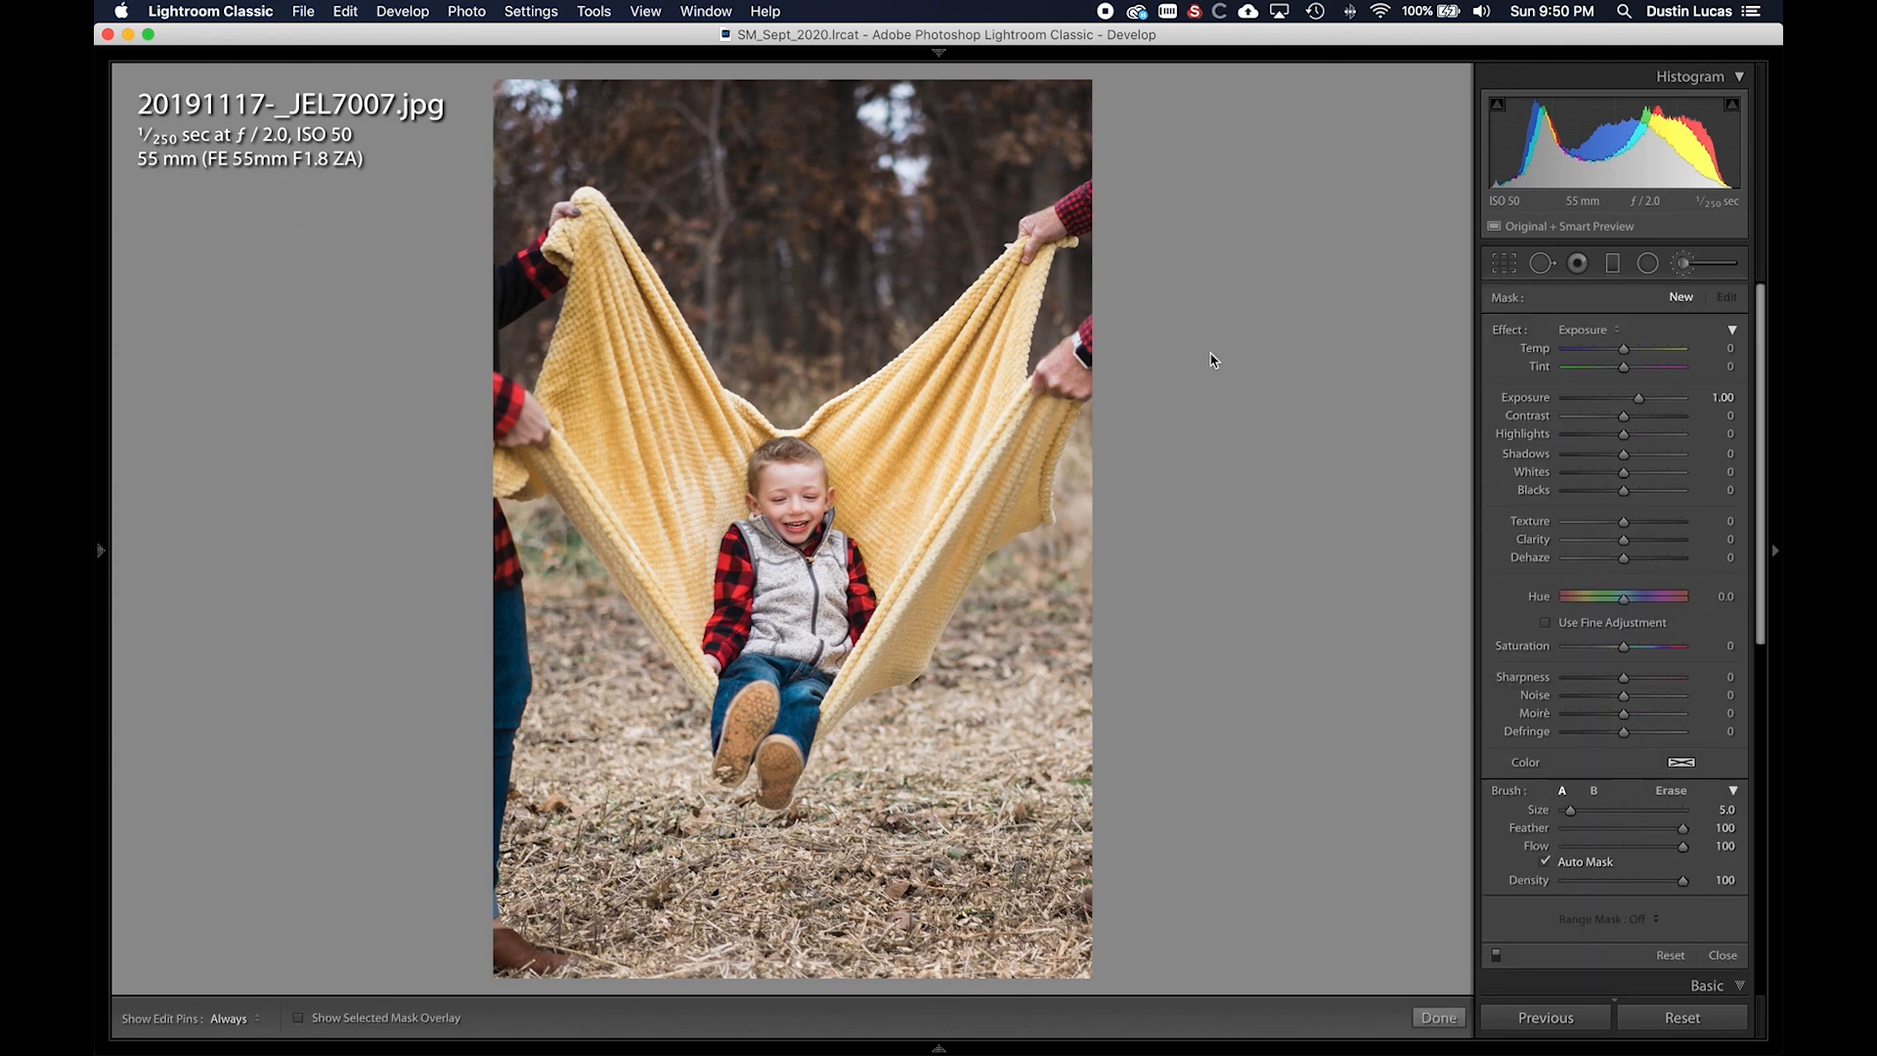
{"action": "key", "text": "bracketright"}
{"action": "key", "text": "bracketright"}
{"action": "key", "text": "bracketright"}
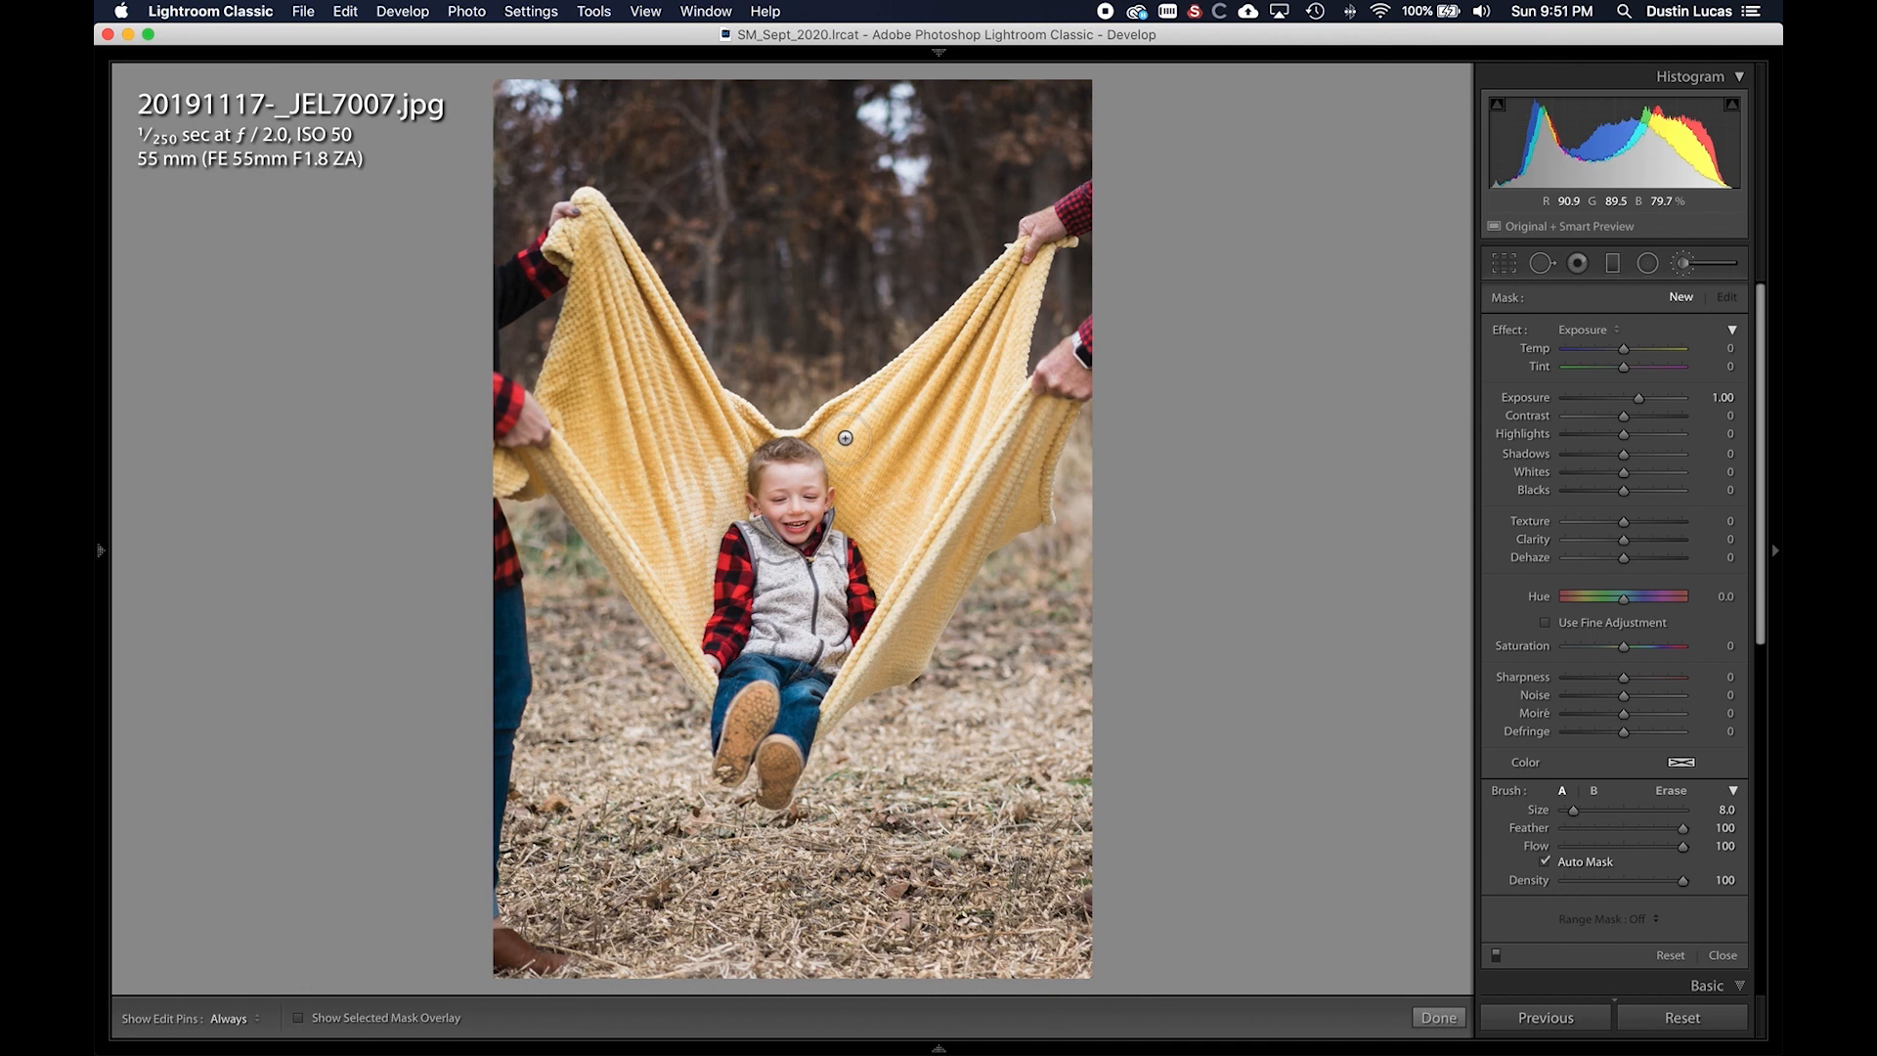
{"action": "mouse_move", "coordinate": [844, 438]}
{"action": "left_mouse_down"}
{"action": "mouse_move", "coordinate": [911, 399]}
{"action": "mouse_move", "coordinate": [1030, 262]}
{"action": "mouse_move", "coordinate": [998, 371]}
{"action": "mouse_move", "coordinate": [1007, 484]}
{"action": "mouse_move", "coordinate": [896, 657]}
{"action": "mouse_move", "coordinate": [1043, 448]}
{"action": "mouse_move", "coordinate": [1022, 513]}
{"action": "left_mouse_up"}
{"action": "key", "text": "o"}
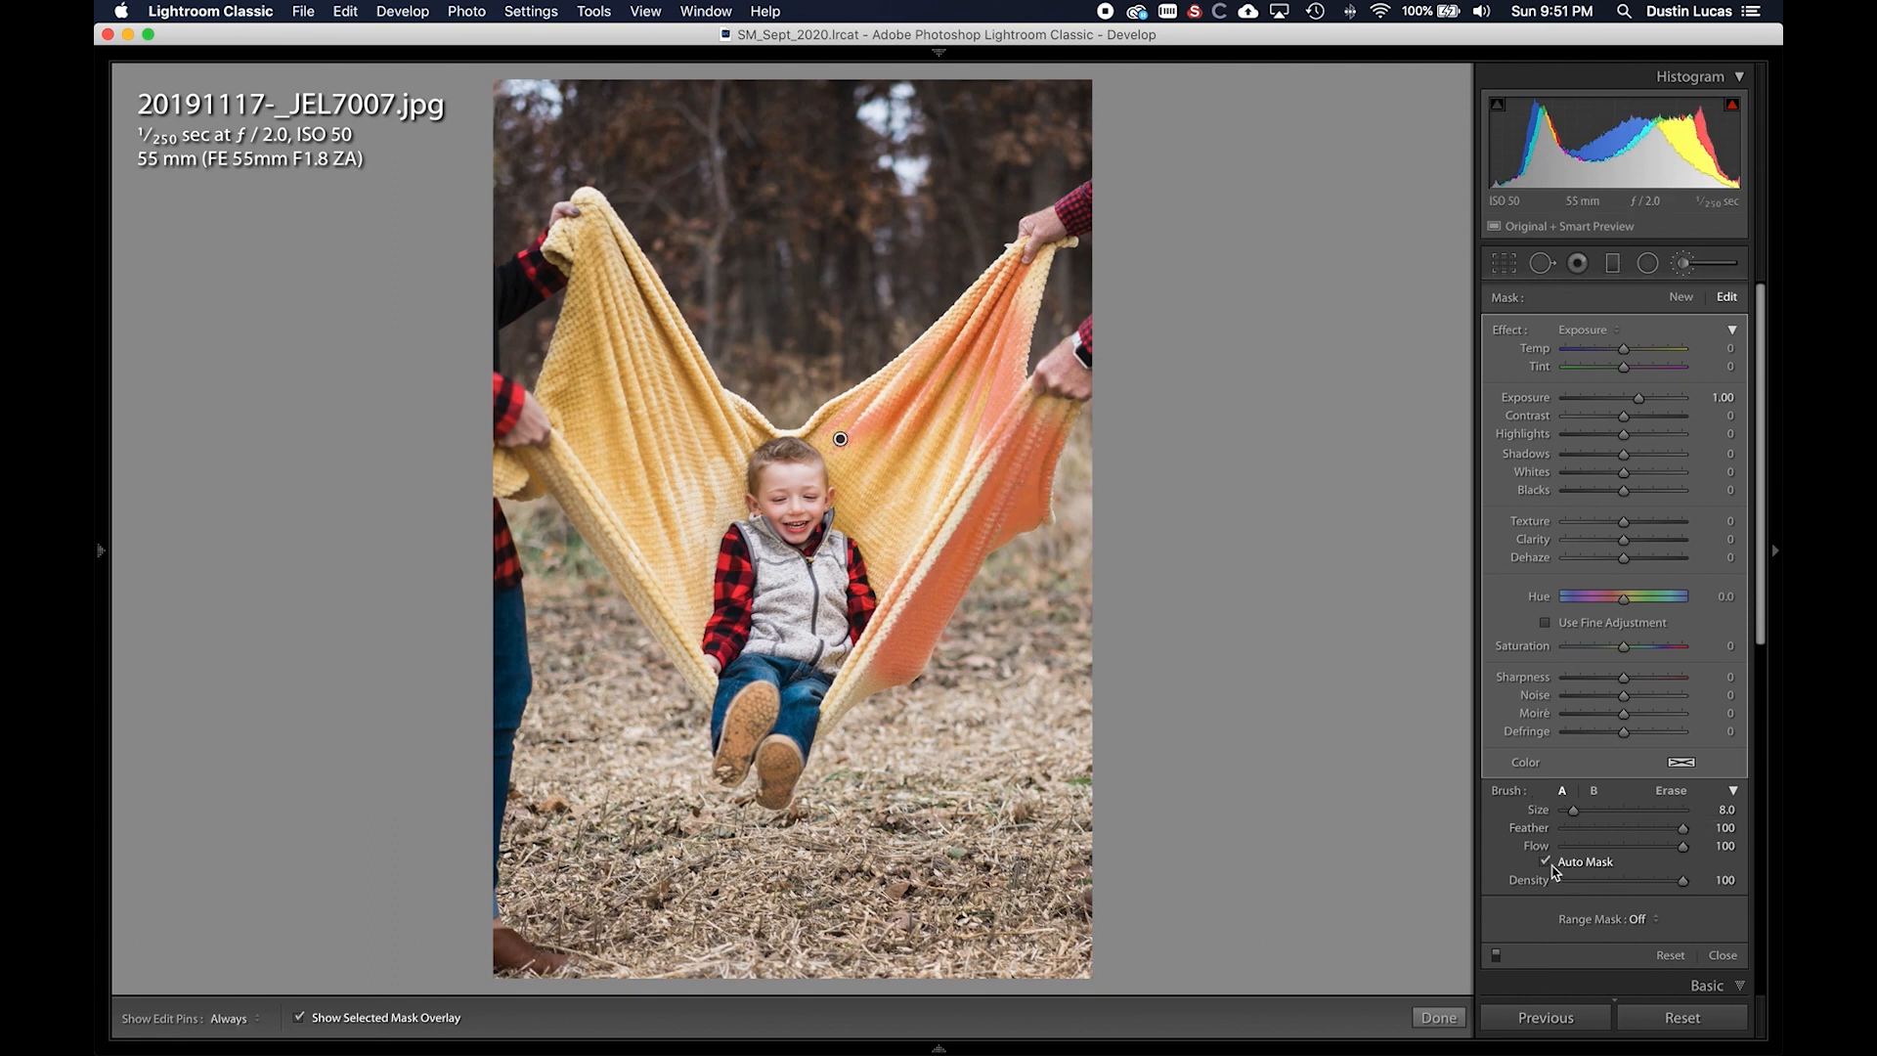
- Turn Auto Mask off and brush the mask over the remaining areas on both halves of the yellow blanket
{"action": "mouse_move", "coordinate": [891, 553]}
{"action": "left_mouse_down"}
{"action": "mouse_move", "coordinate": [849, 429]}
{"action": "mouse_move", "coordinate": [932, 374]}
{"action": "mouse_move", "coordinate": [902, 459]}
{"action": "mouse_move", "coordinate": [941, 434]}
{"action": "mouse_move", "coordinate": [953, 518]}
{"action": "mouse_move", "coordinate": [998, 301]}
{"action": "mouse_move", "coordinate": [920, 390]}
{"action": "mouse_move", "coordinate": [955, 376]}
{"action": "mouse_move", "coordinate": [996, 429]}
{"action": "left_mouse_up"}
{"action": "mouse_move", "coordinate": [942, 554]}
{"action": "left_mouse_down"}
{"action": "mouse_move", "coordinate": [849, 700]}
{"action": "mouse_move", "coordinate": [871, 665]}
{"action": "left_mouse_up"}
{"action": "mouse_move", "coordinate": [665, 587]}
{"action": "left_mouse_down"}
{"action": "mouse_move", "coordinate": [675, 649]}
{"action": "mouse_move", "coordinate": [630, 530]}
{"action": "mouse_move", "coordinate": [565, 460]}
{"action": "mouse_move", "coordinate": [567, 364]}
{"action": "mouse_move", "coordinate": [603, 268]}
{"action": "mouse_move", "coordinate": [711, 454]}
{"action": "mouse_move", "coordinate": [676, 580]}
{"action": "mouse_move", "coordinate": [707, 515]}
{"action": "mouse_move", "coordinate": [612, 352]}
{"action": "left_mouse_up"}
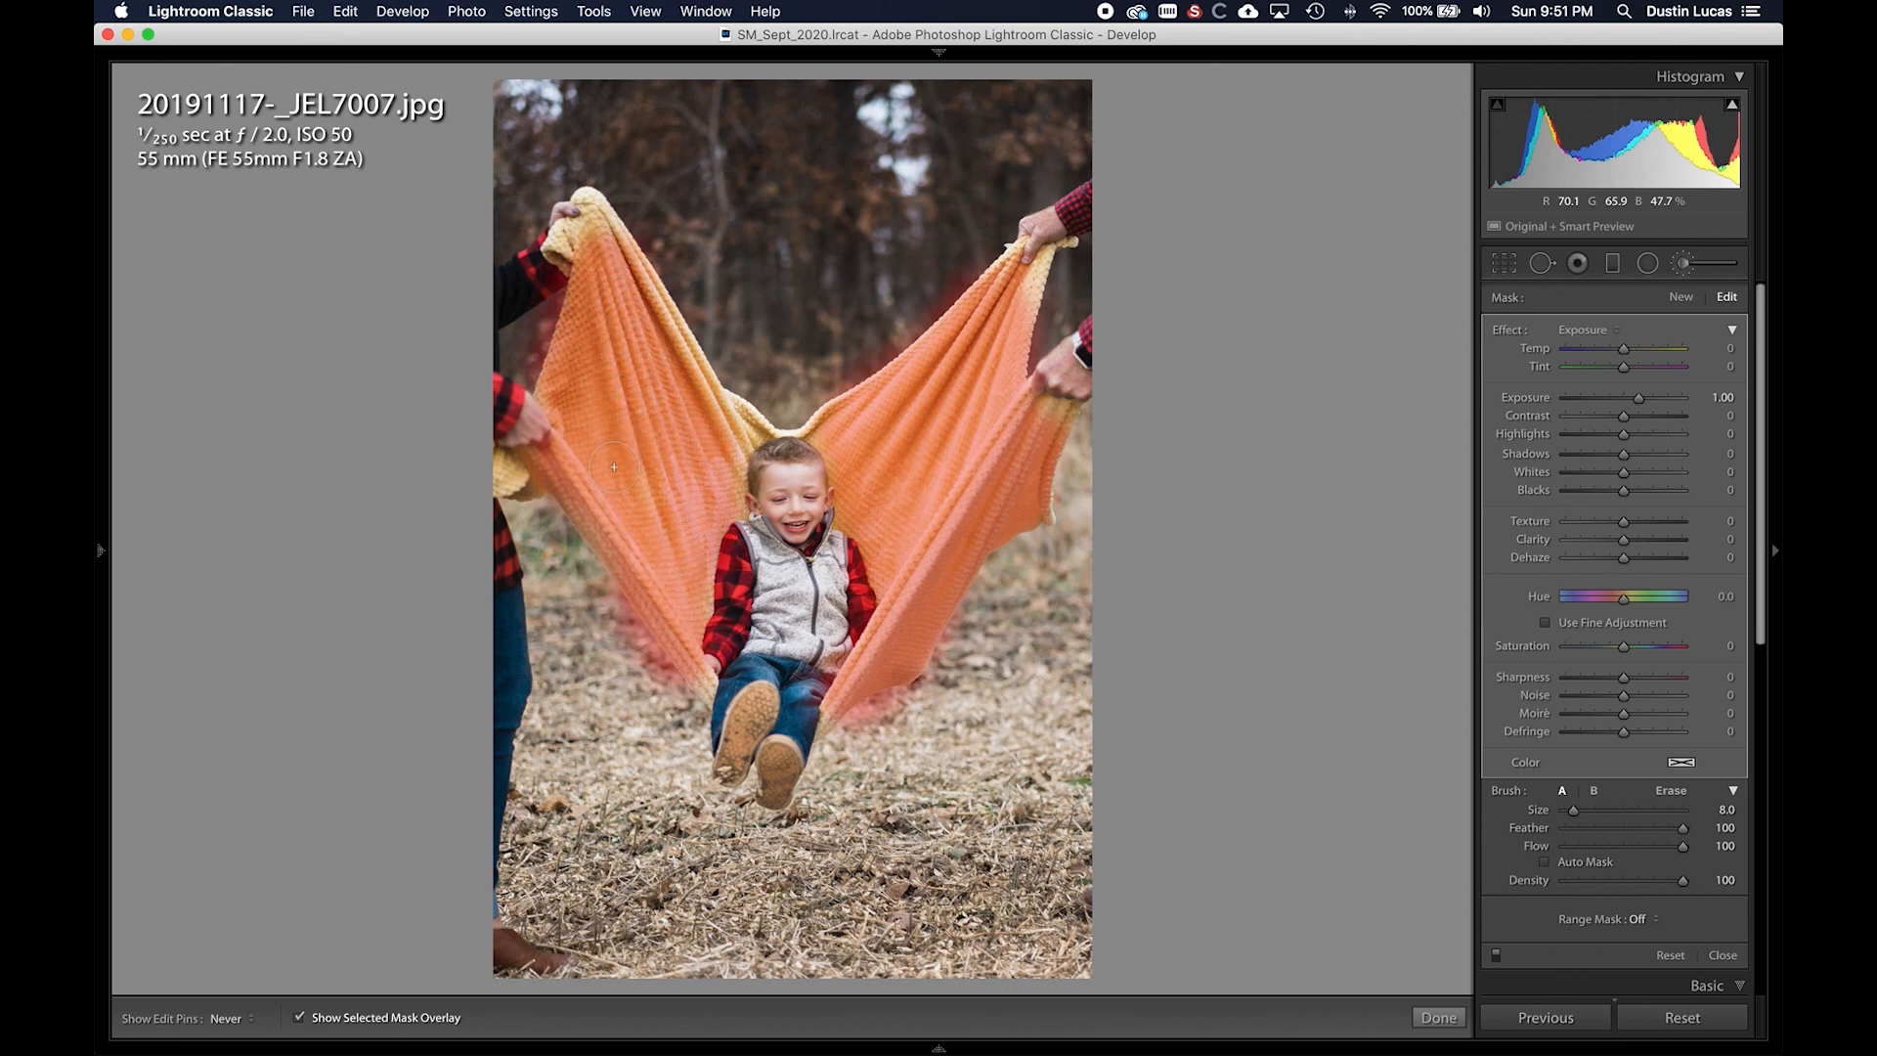
{"action": "mouse_move", "coordinate": [684, 531]}
{"action": "left_mouse_down"}
{"action": "mouse_move", "coordinate": [704, 391]}
{"action": "mouse_move", "coordinate": [693, 426]}
{"action": "mouse_move", "coordinate": [719, 438]}
{"action": "mouse_move", "coordinate": [722, 416]}
{"action": "left_mouse_up"}
{"action": "left_click_drag", "start_coordinate": [667, 321], "coordinate": [639, 254]}
- Compare the blanket mask with its edit pin hidden and shown, leaving the pins set to Always
{"action": "key", "text": "alt"}
{"action": "key", "text": "h"}
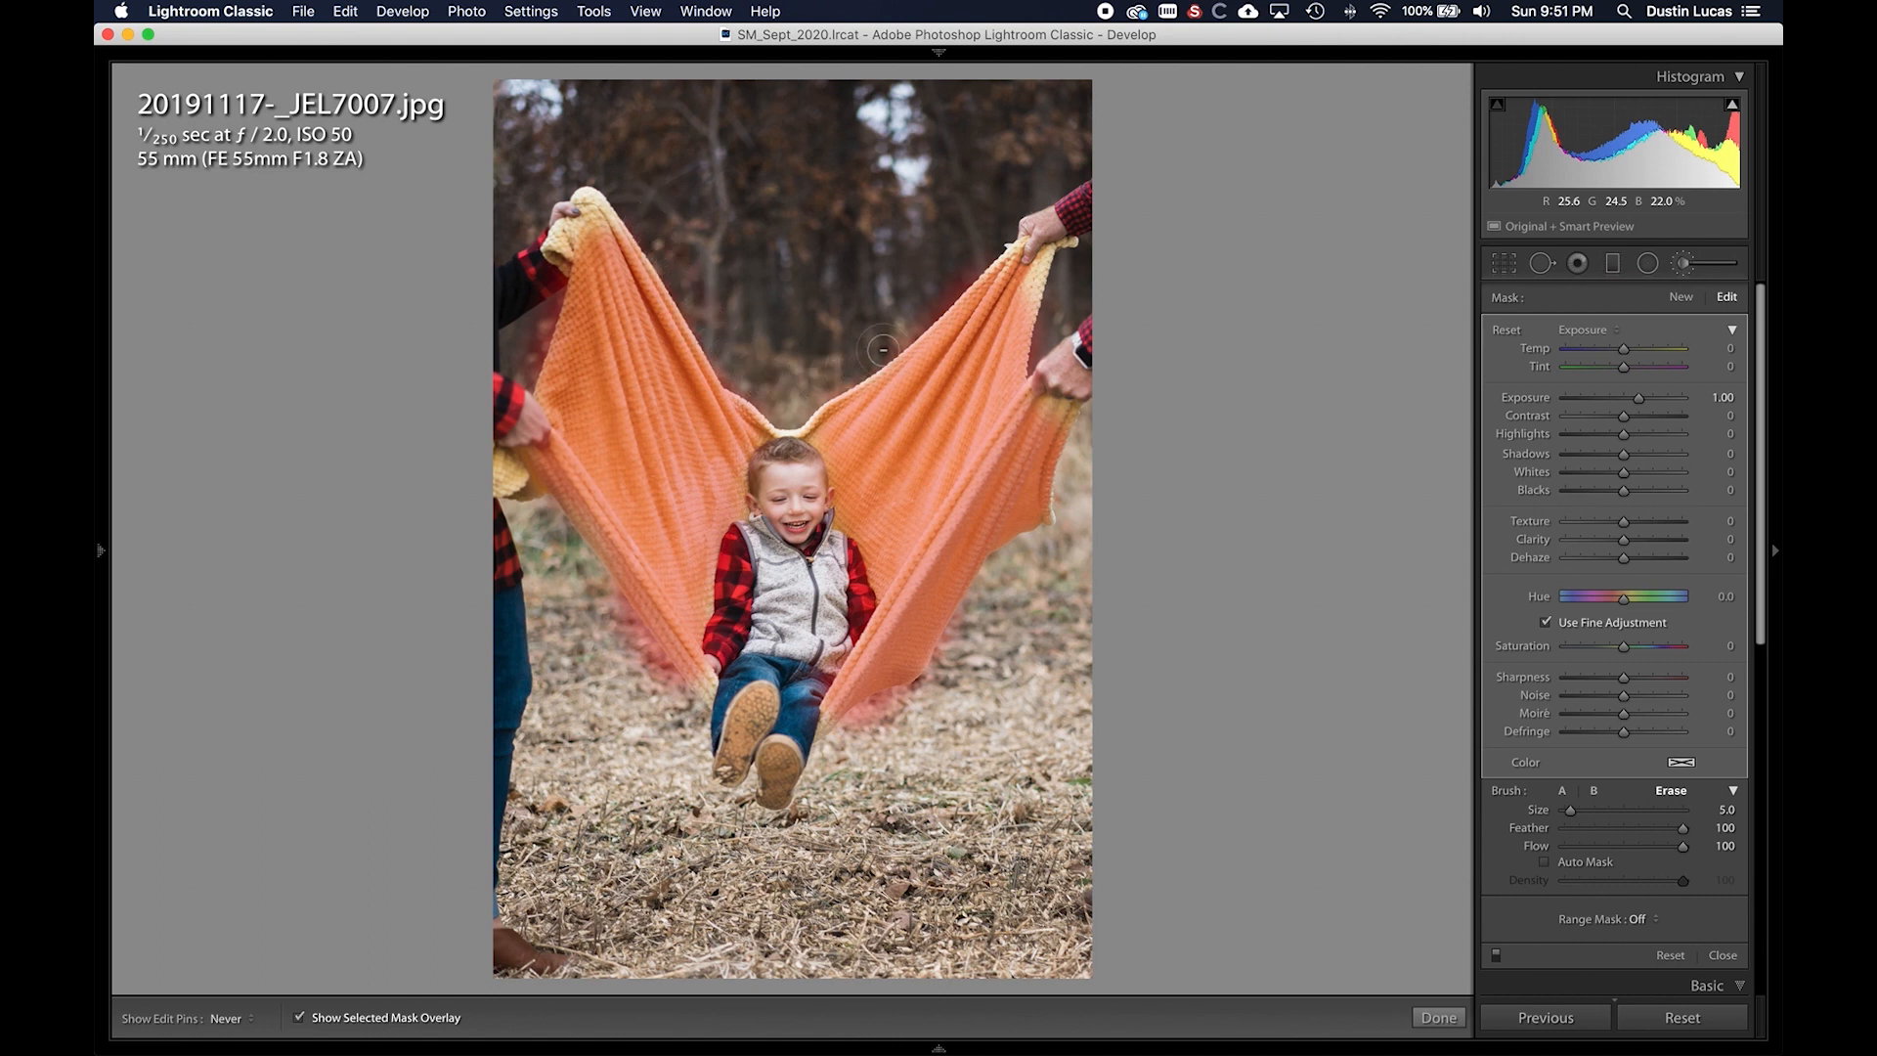
{"action": "key", "text": "h"}
{"action": "key", "text": "h"}
{"action": "key", "text": "h"}
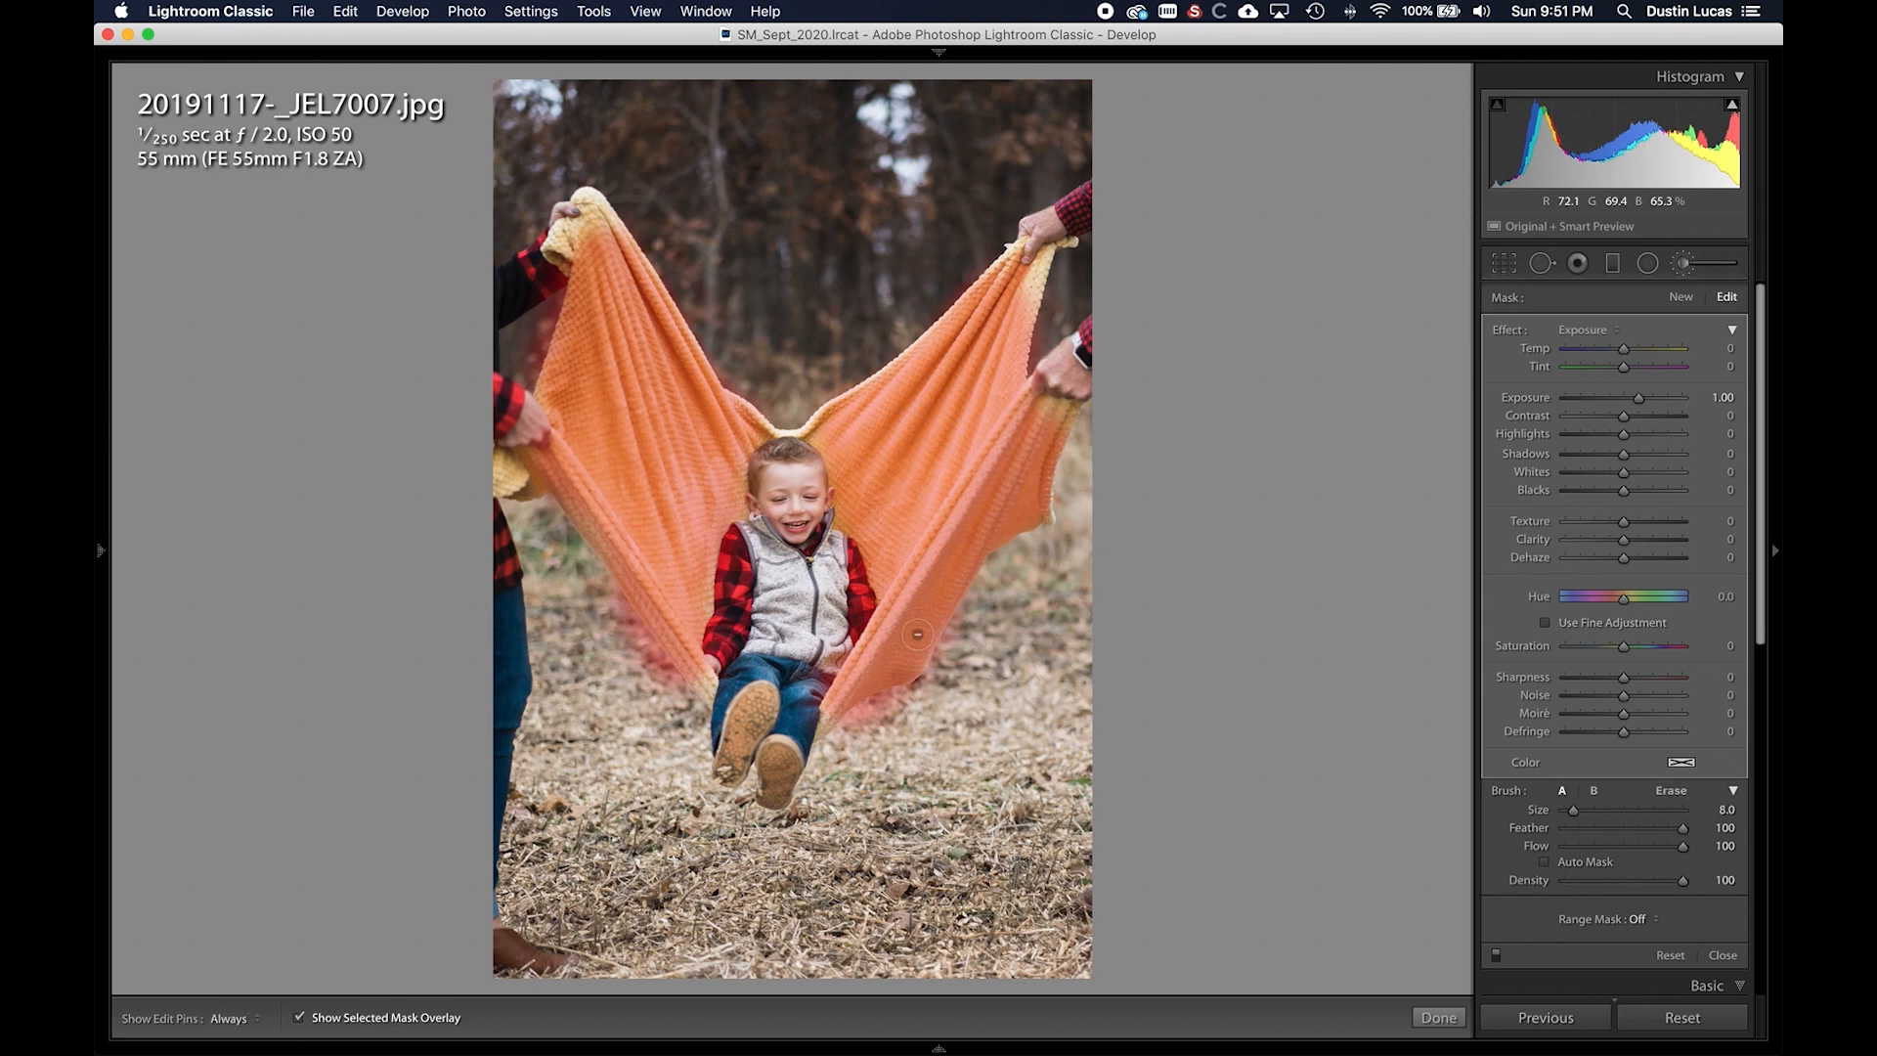
{"action": "key", "text": "h"}
{"action": "key", "text": "h"}
{"action": "key", "text": "h"}
{"action": "key", "text": "h"}
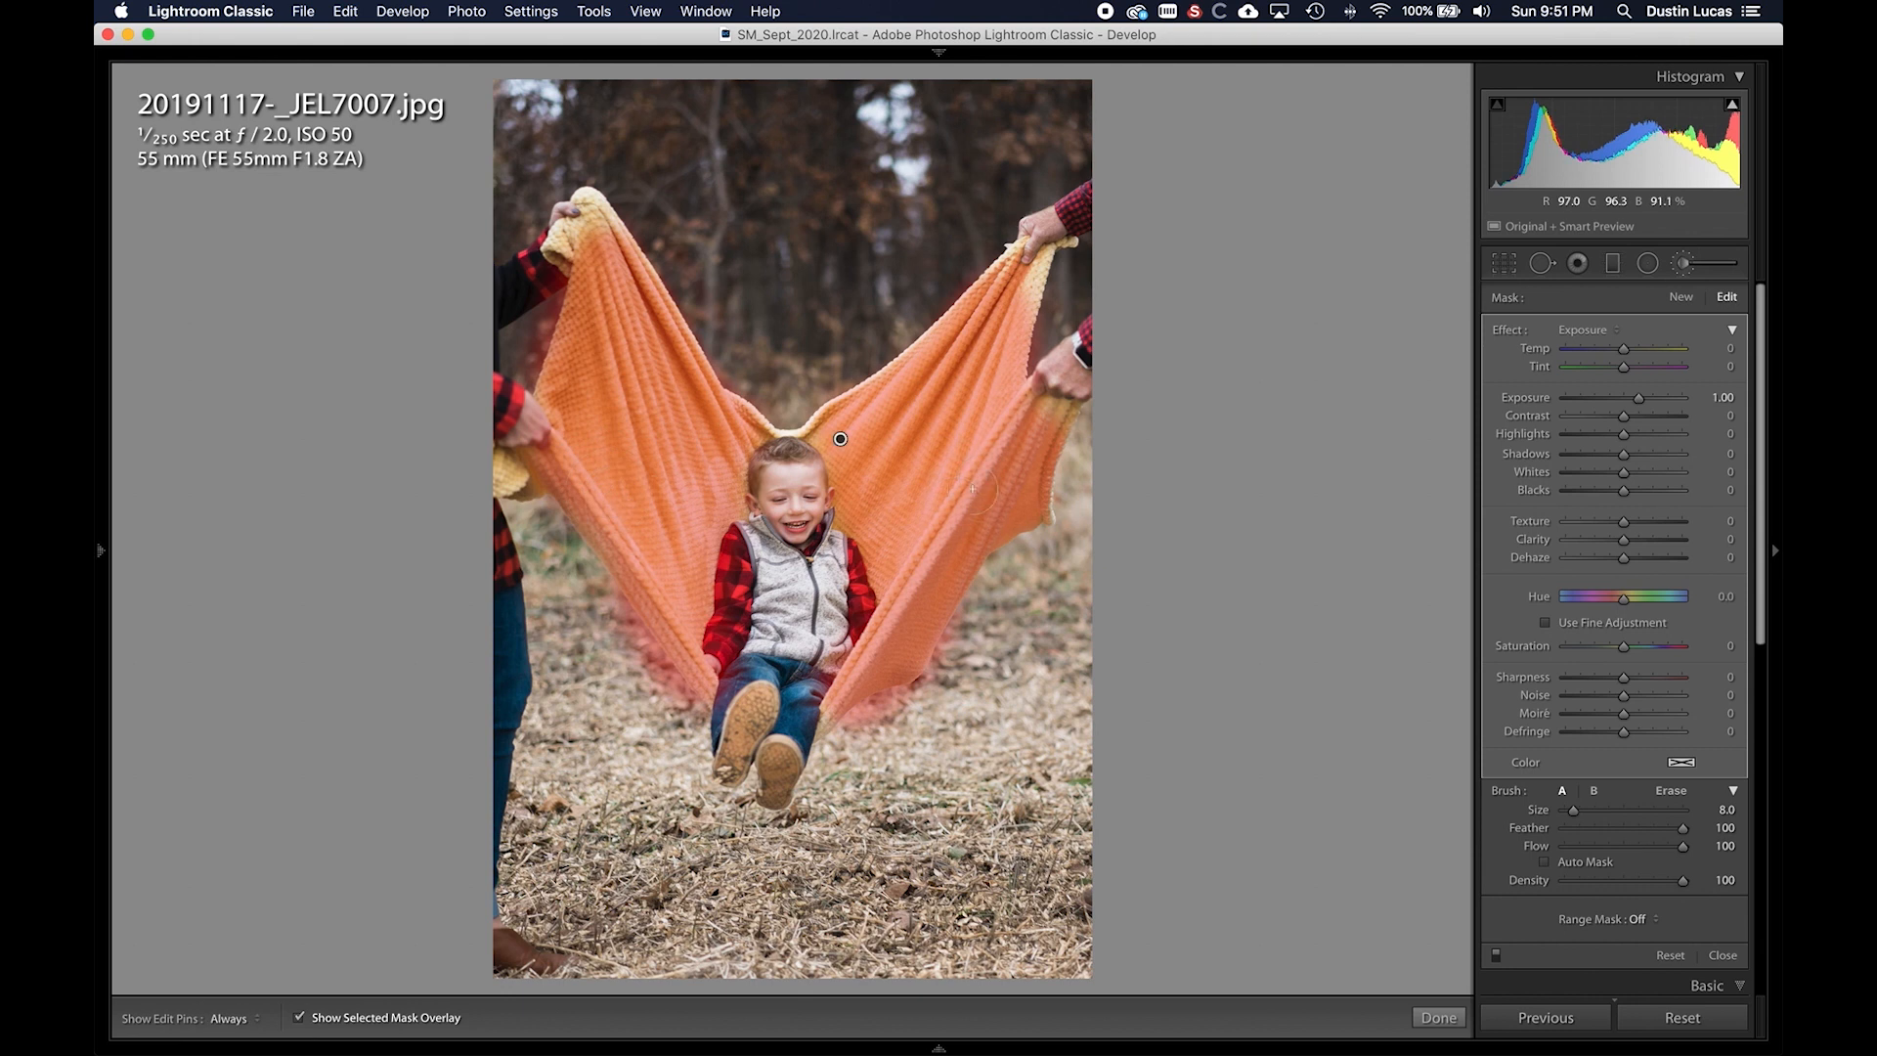
- Set the mask's Hue to −84.2 with Exposure at 0.00, and extend the mask over the blanket's unpainted upper left corner
{"action": "key", "text": "o"}
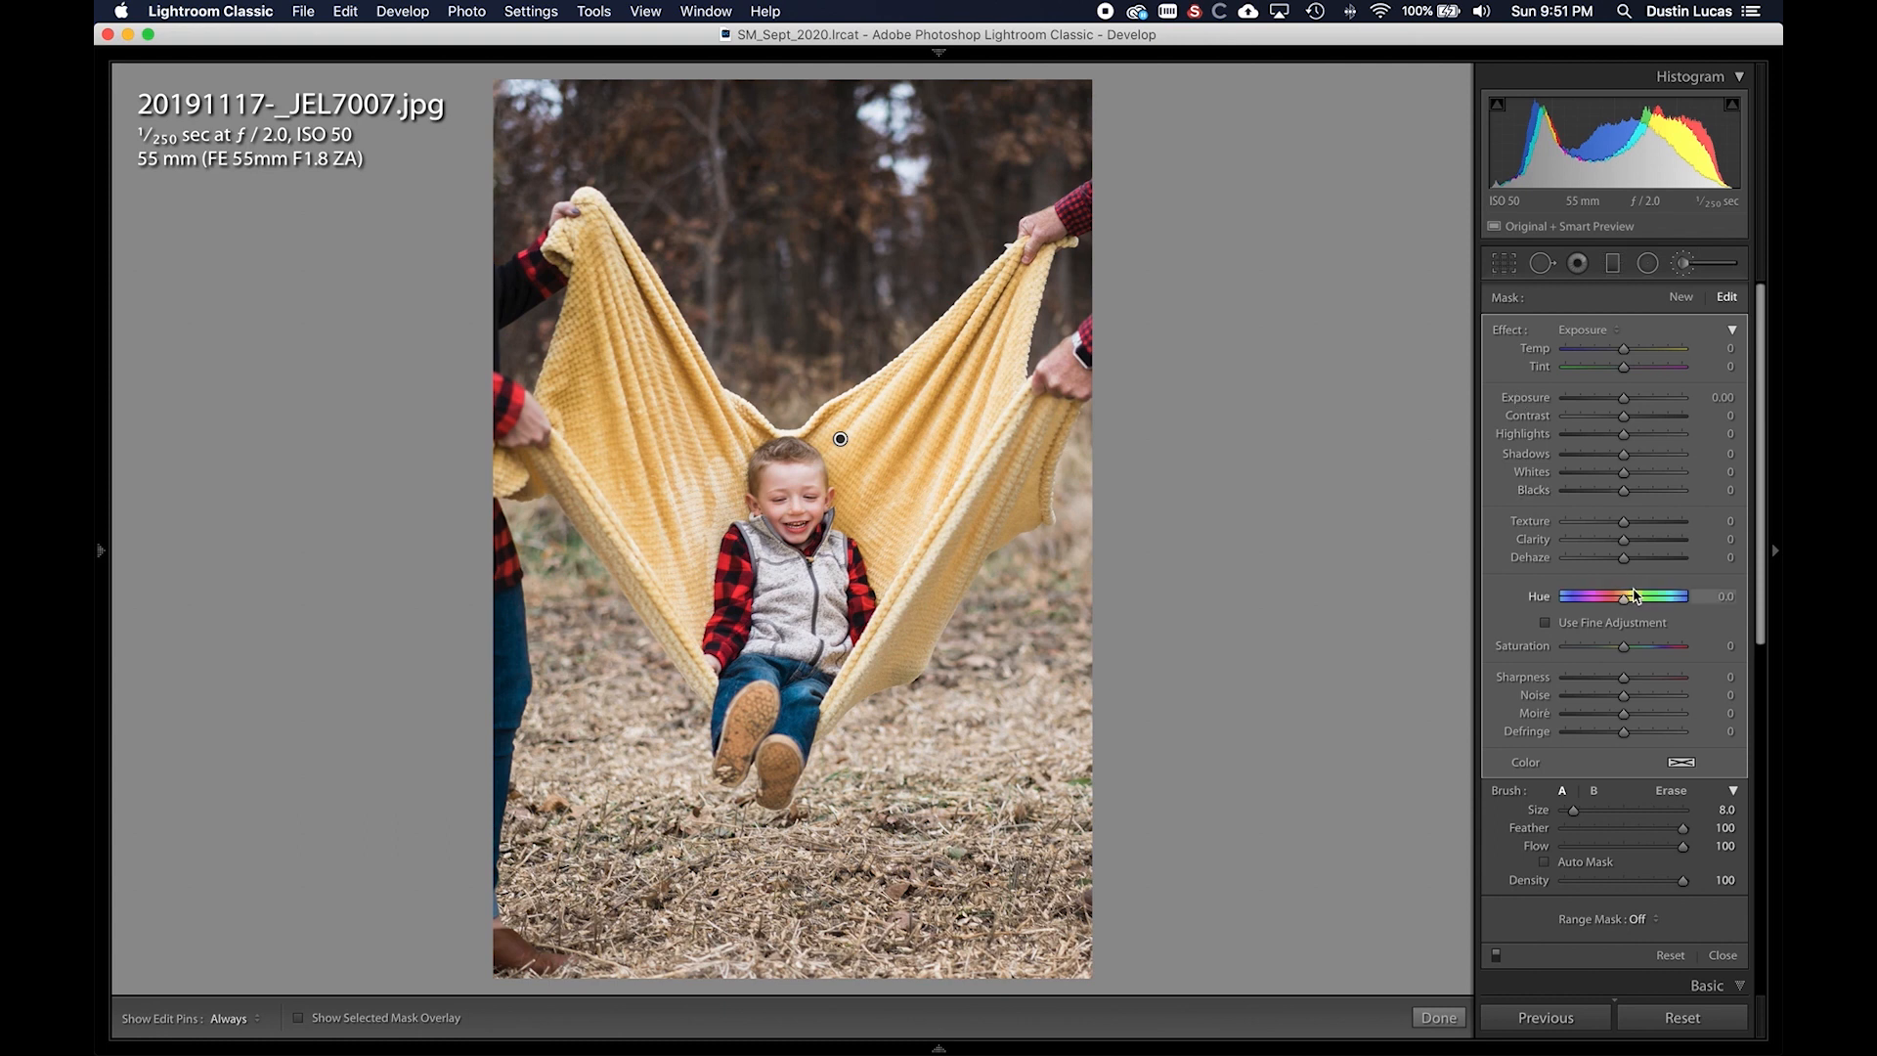
{"action": "left_click_drag", "start_coordinate": [1628, 603], "coordinate": [1597, 602]}
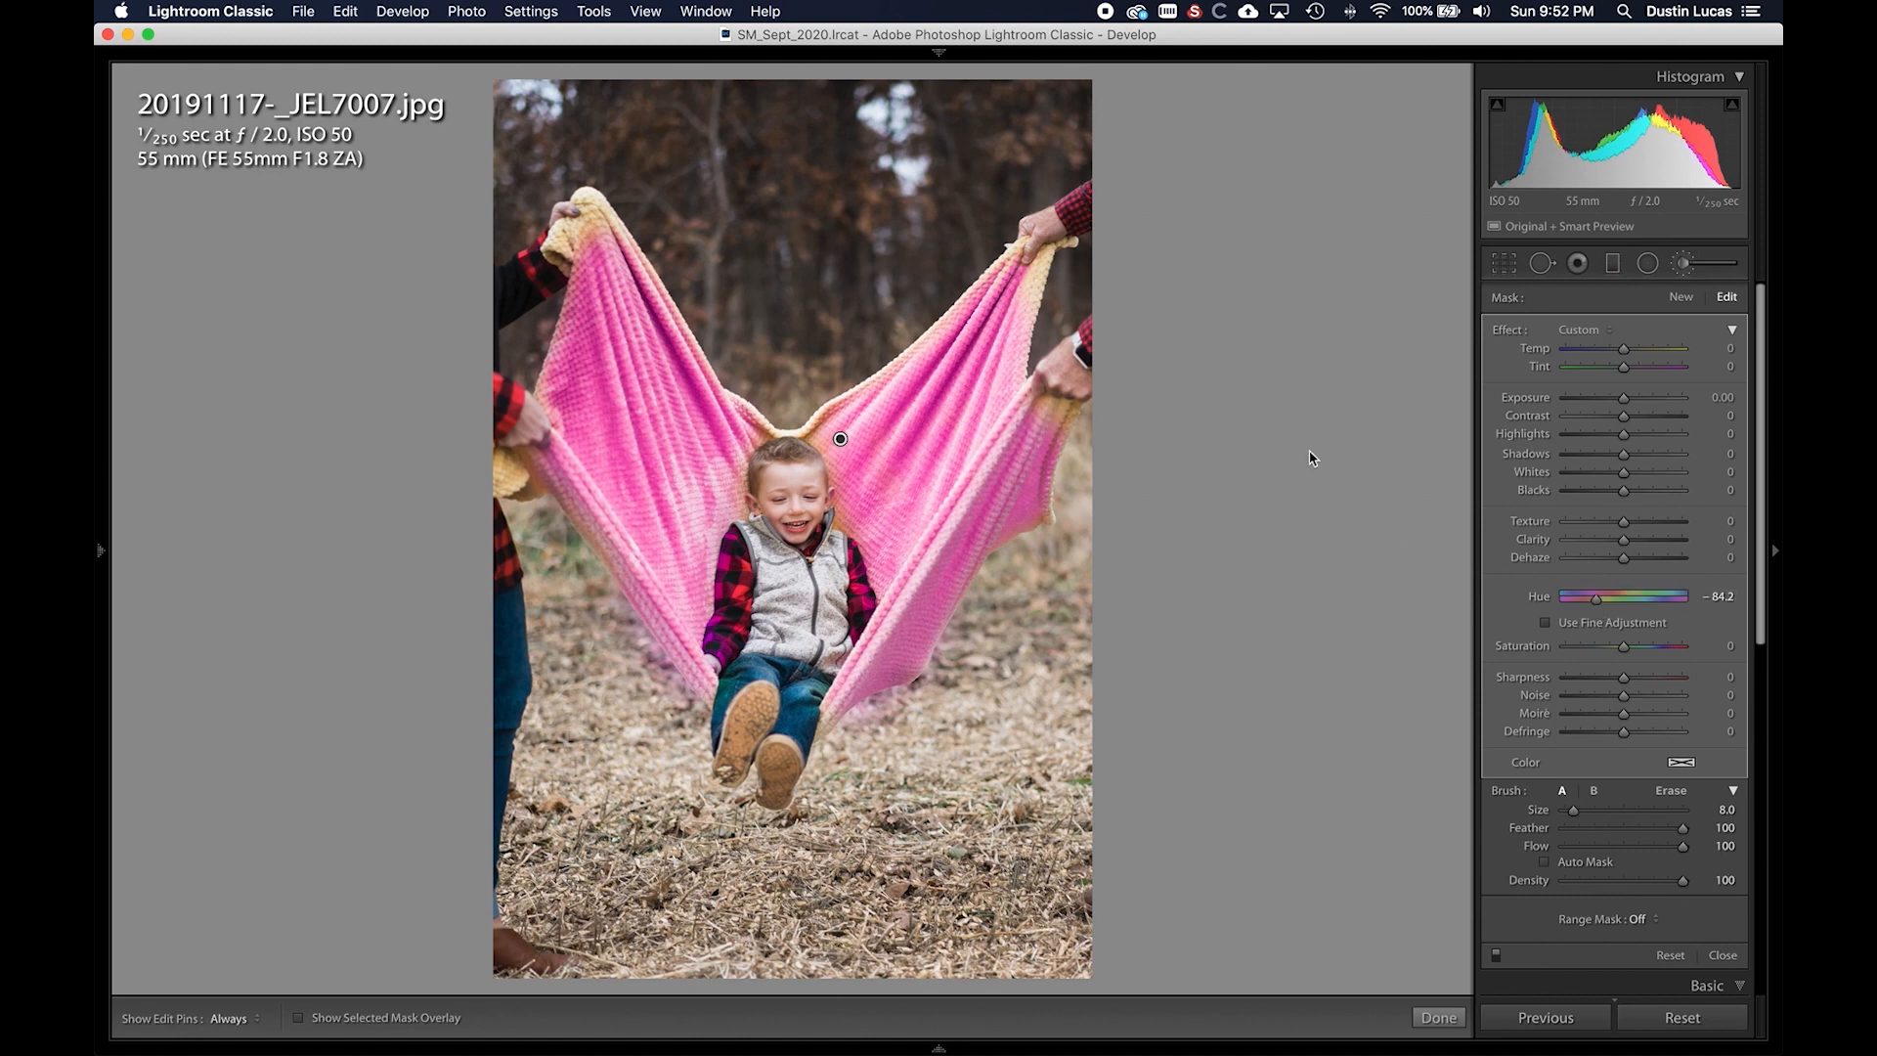
{"action": "key", "text": "h"}
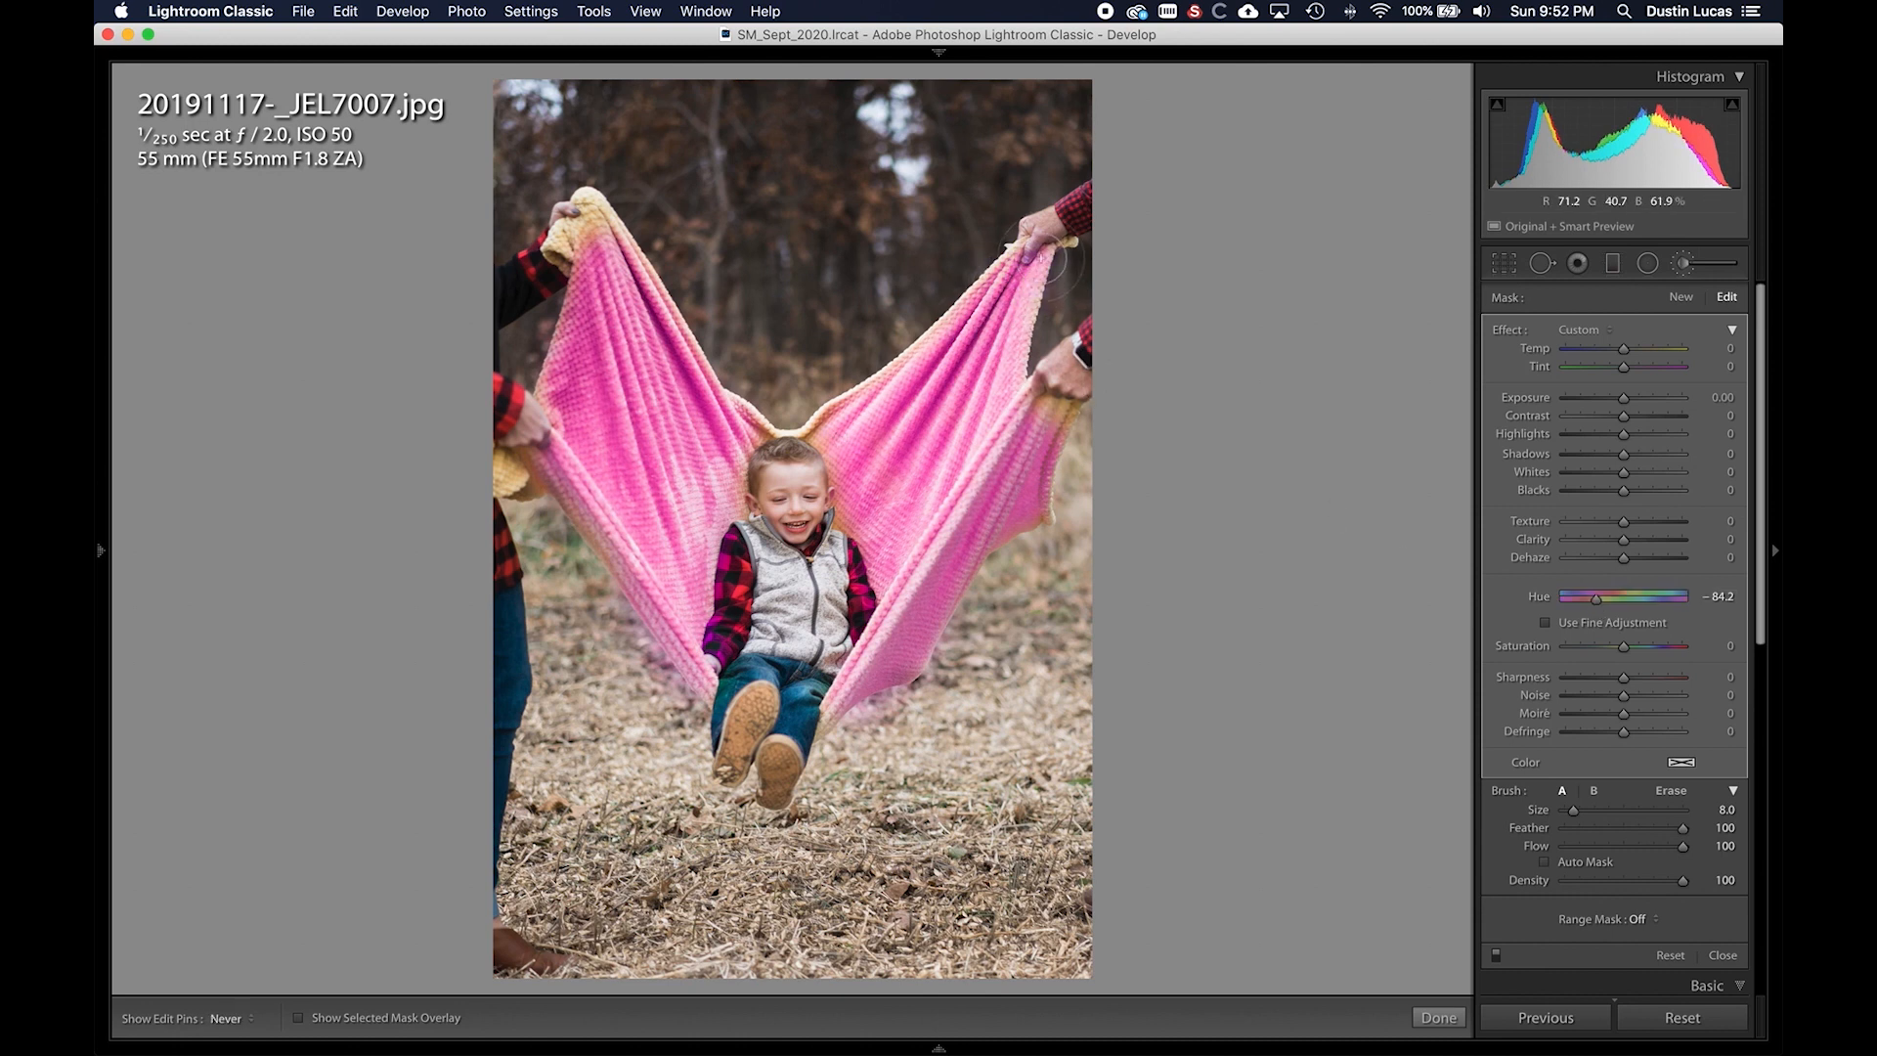
{"action": "left_click_drag", "start_coordinate": [562, 269], "coordinate": [592, 195]}
{"action": "key", "text": "h"}
- Reduce the brush size to 4 and extend the mask over the blanket's right edge, toggling the edit pin
{"action": "scroll", "coordinate": [763, 445], "scroll_direction": "down", "scroll_amount": 3}
{"action": "key", "text": "h"}
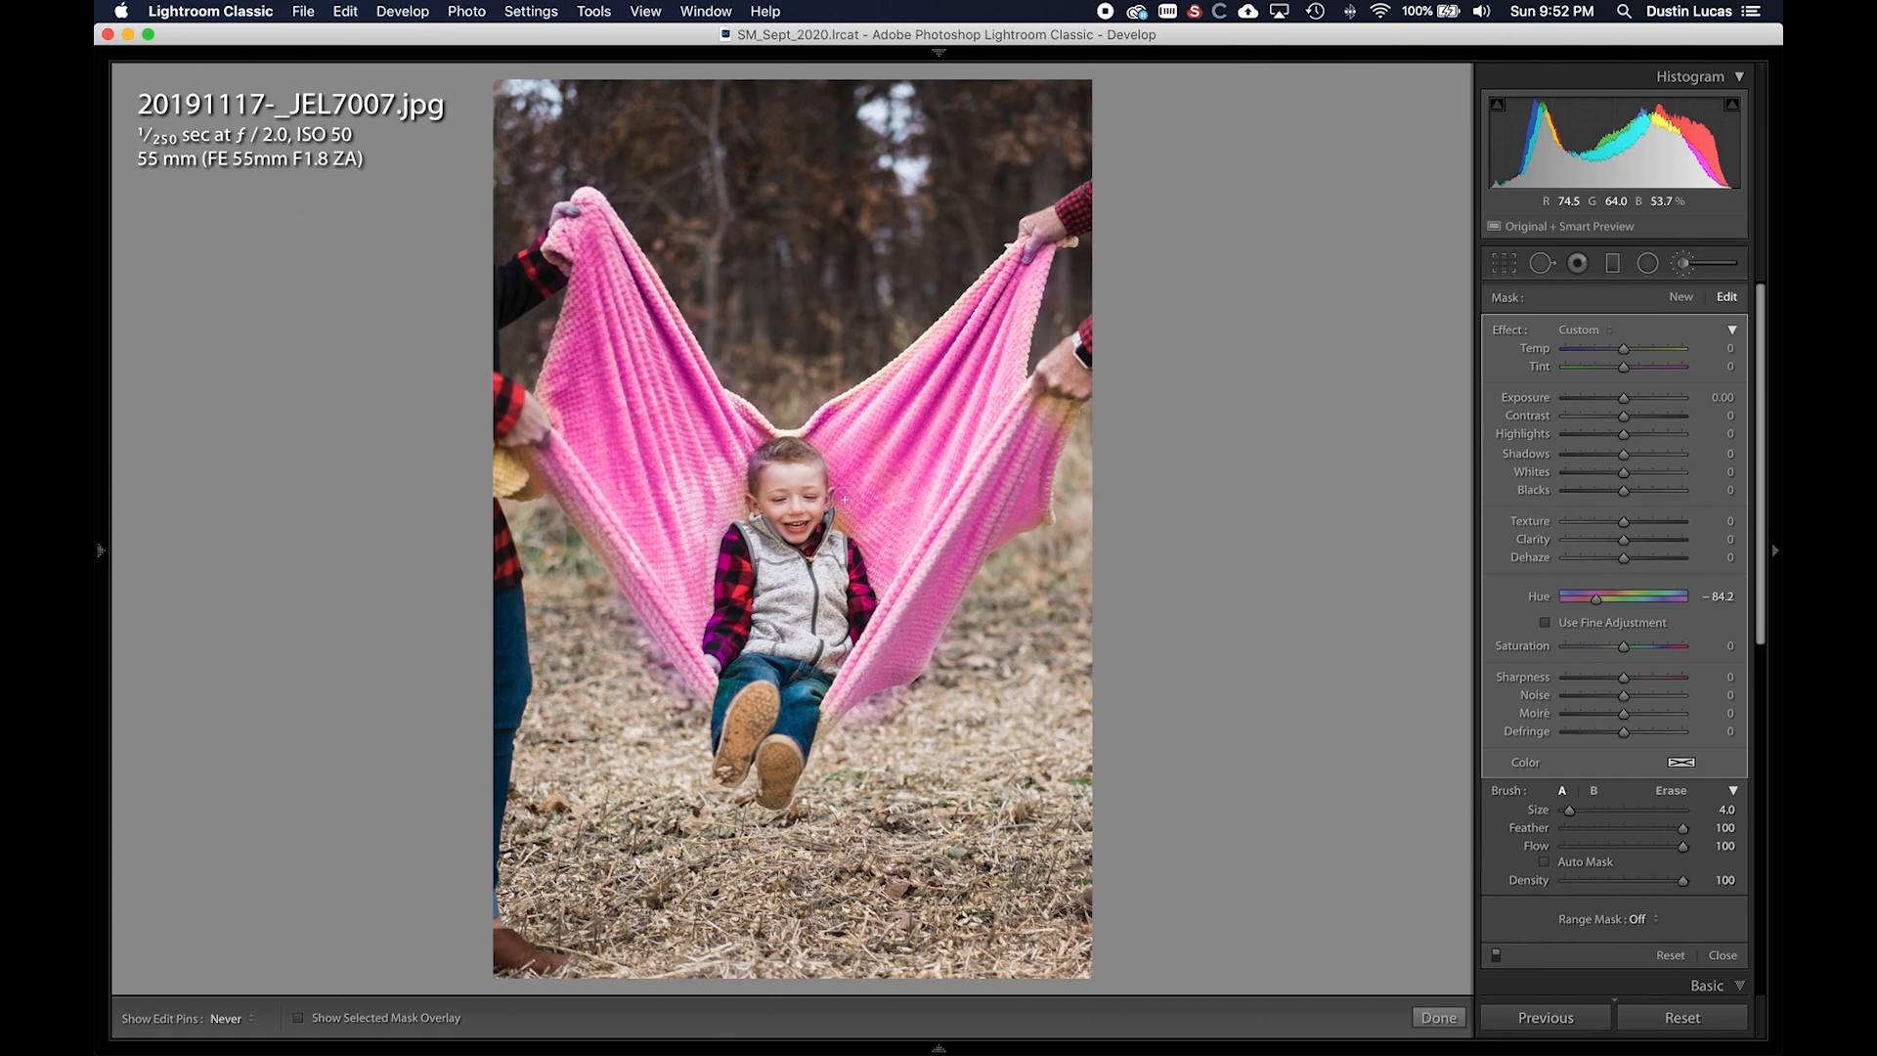
{"action": "key", "text": "h"}
{"action": "key", "text": "h"}
{"action": "key", "text": "h"}
{"action": "key", "text": "h"}
{"action": "key", "text": "h"}
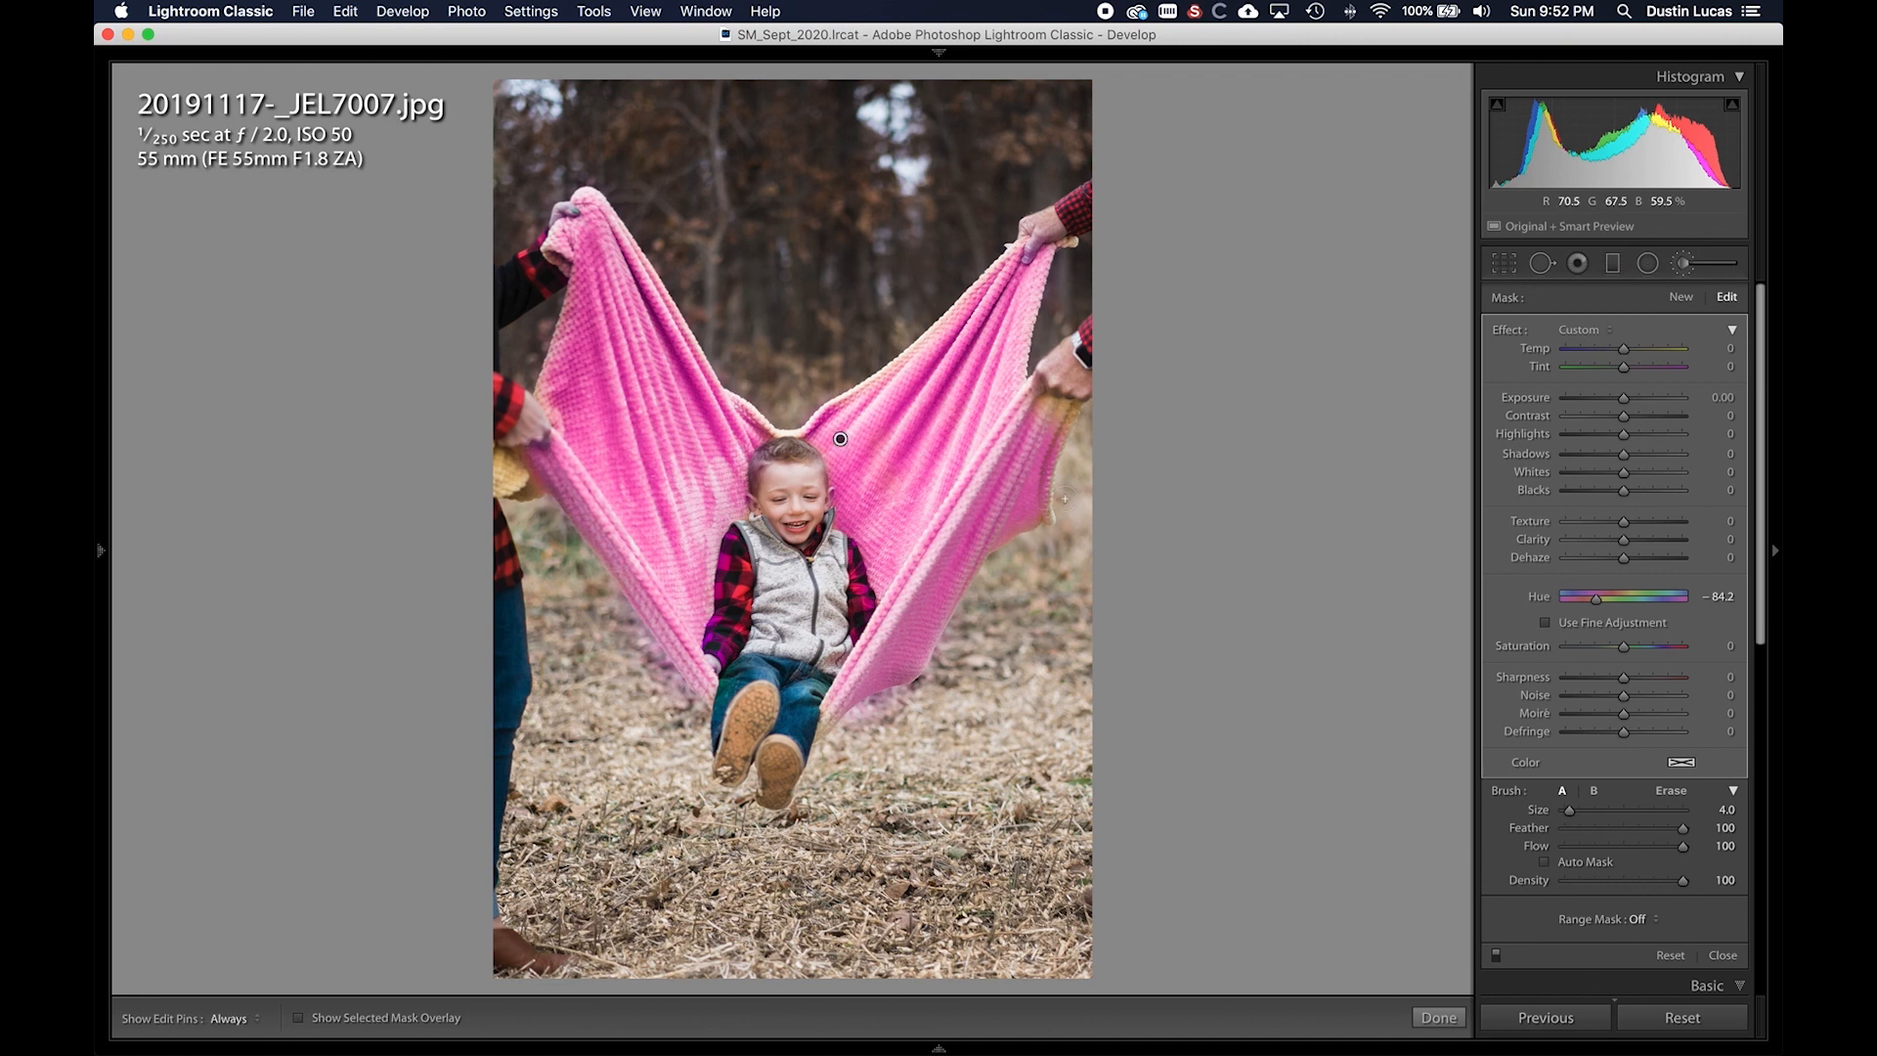
{"action": "key", "text": "h"}
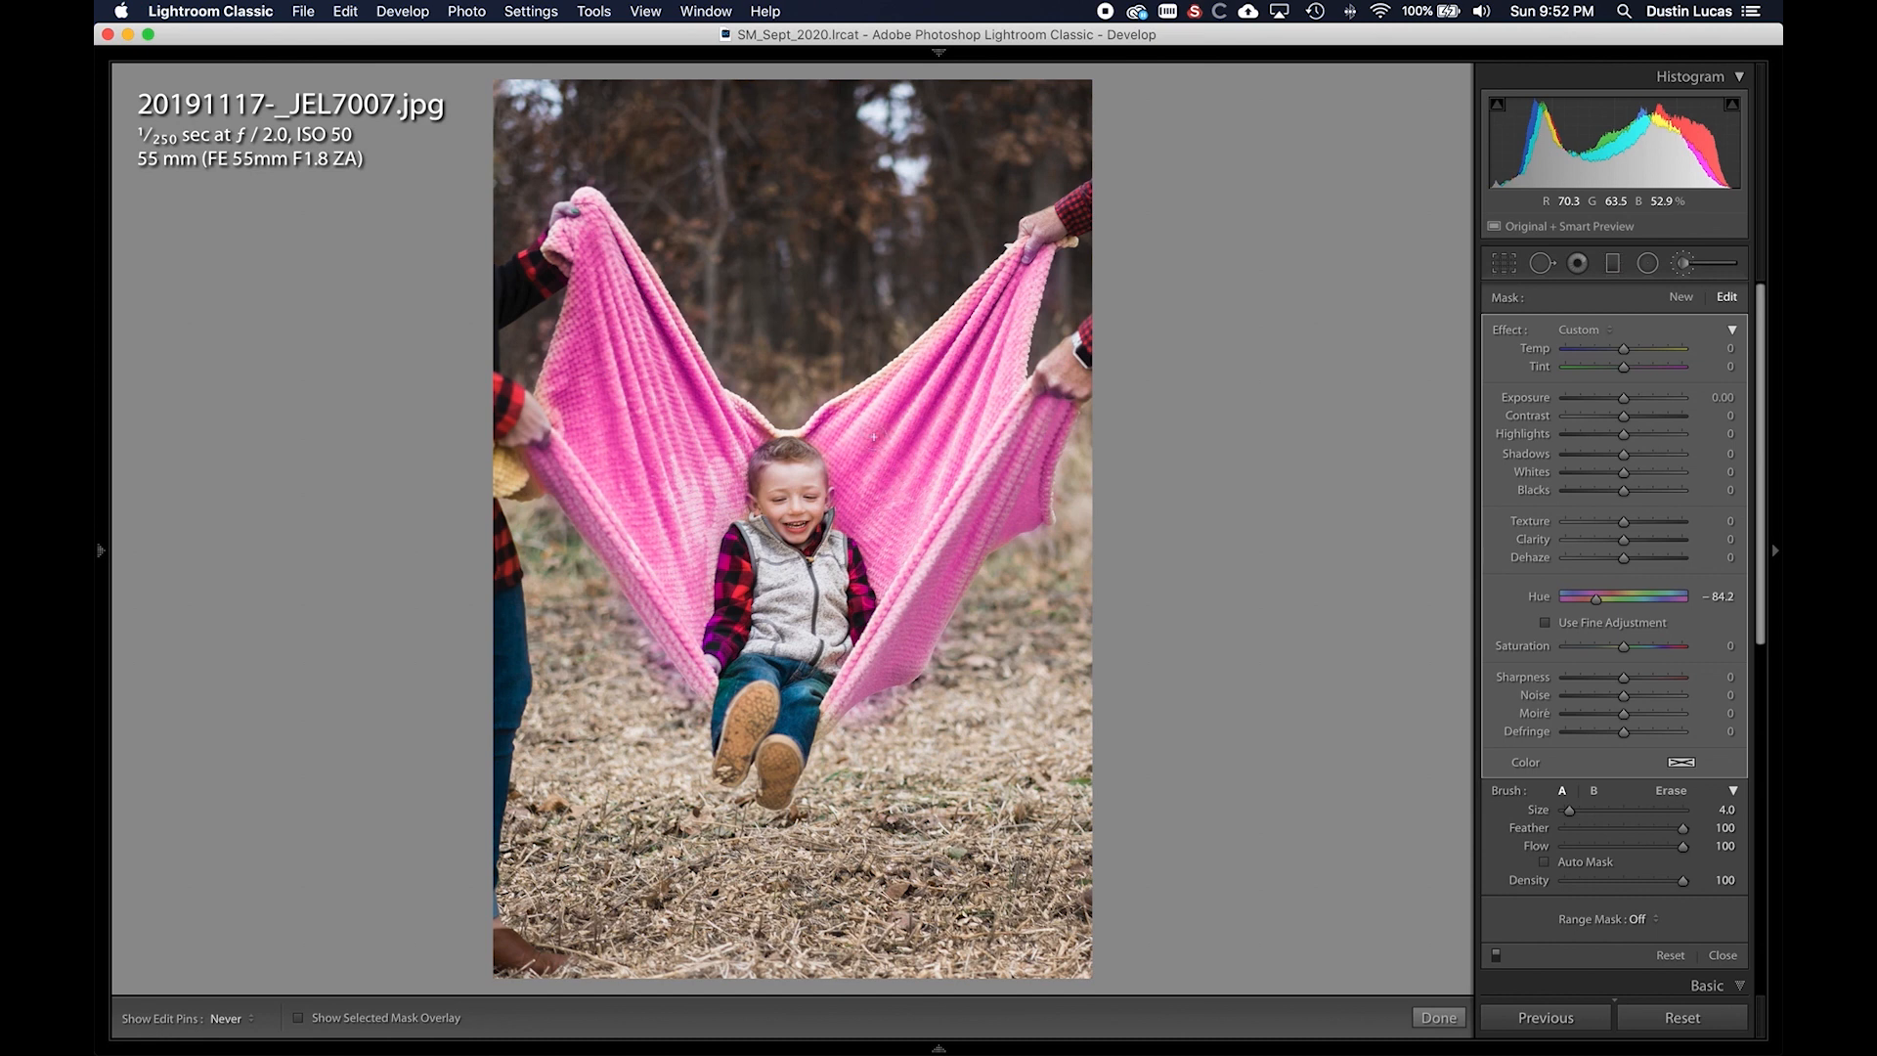
{"action": "key", "text": "h"}
- Set the mask's Highlights to −43 and Hue to −74.5, and turn on Use Fine Adjustment
{"action": "left_click_drag", "start_coordinate": [1604, 430], "coordinate": [1601, 439]}
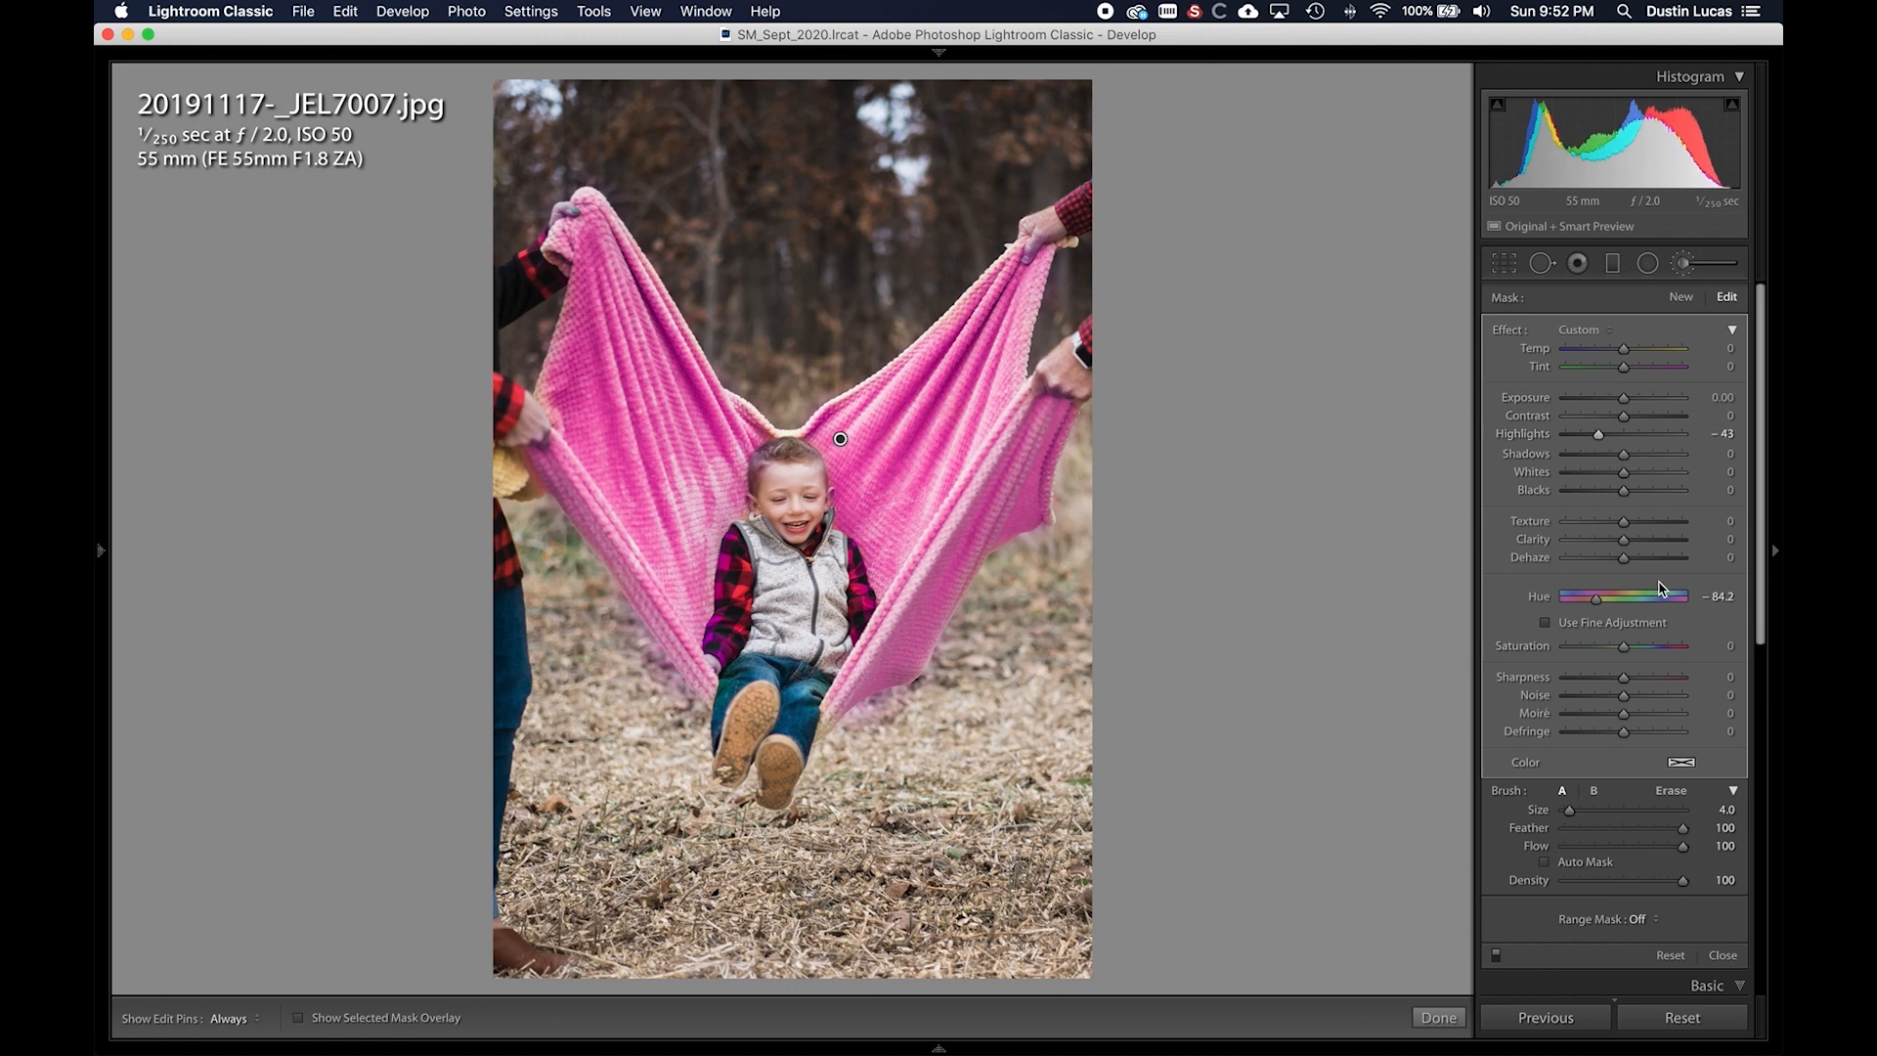
{"action": "left_click_drag", "start_coordinate": [1595, 599], "coordinate": [1599, 598]}
{"action": "left_click", "coordinate": [1569, 623]}
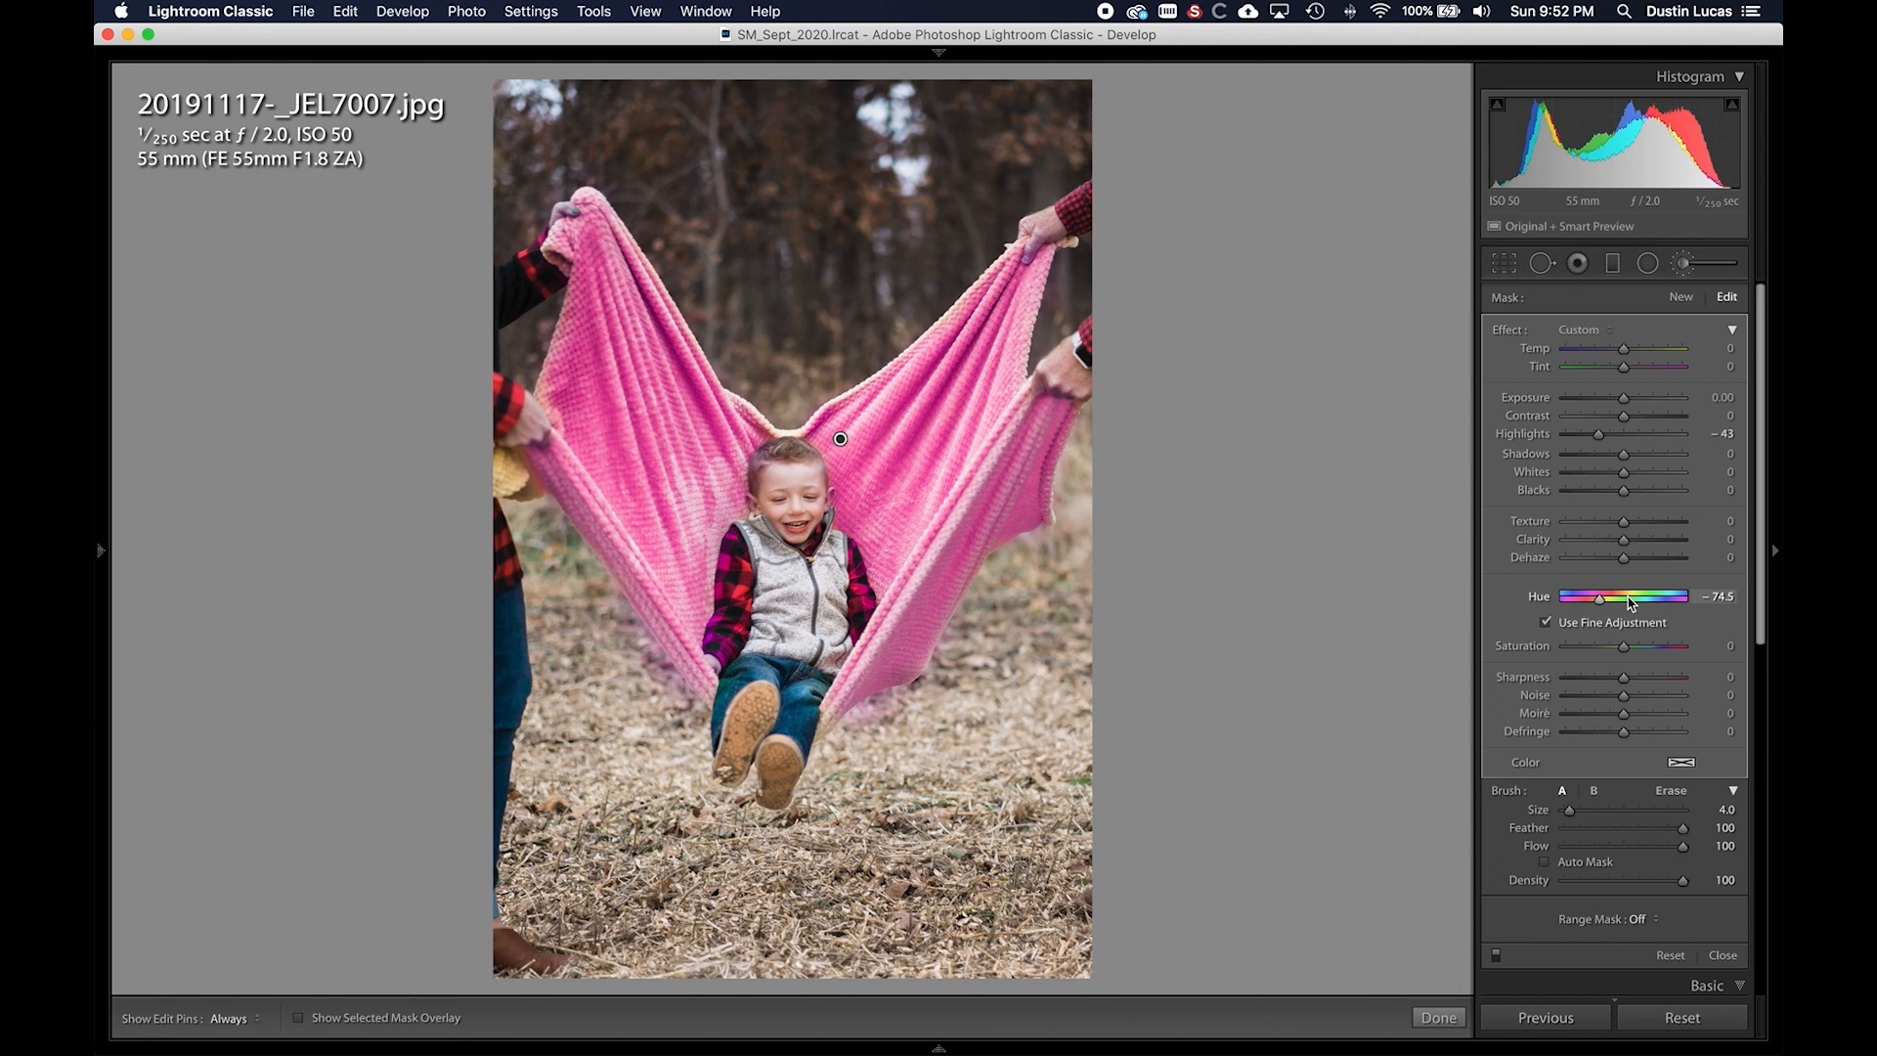
- Try a green Hue of 78.5 on the blanket with fine adjustment off, and reset the brush edits
{"action": "left_click", "coordinate": [1545, 623]}
{"action": "left_click_drag", "start_coordinate": [1601, 598], "coordinate": [1675, 607]}
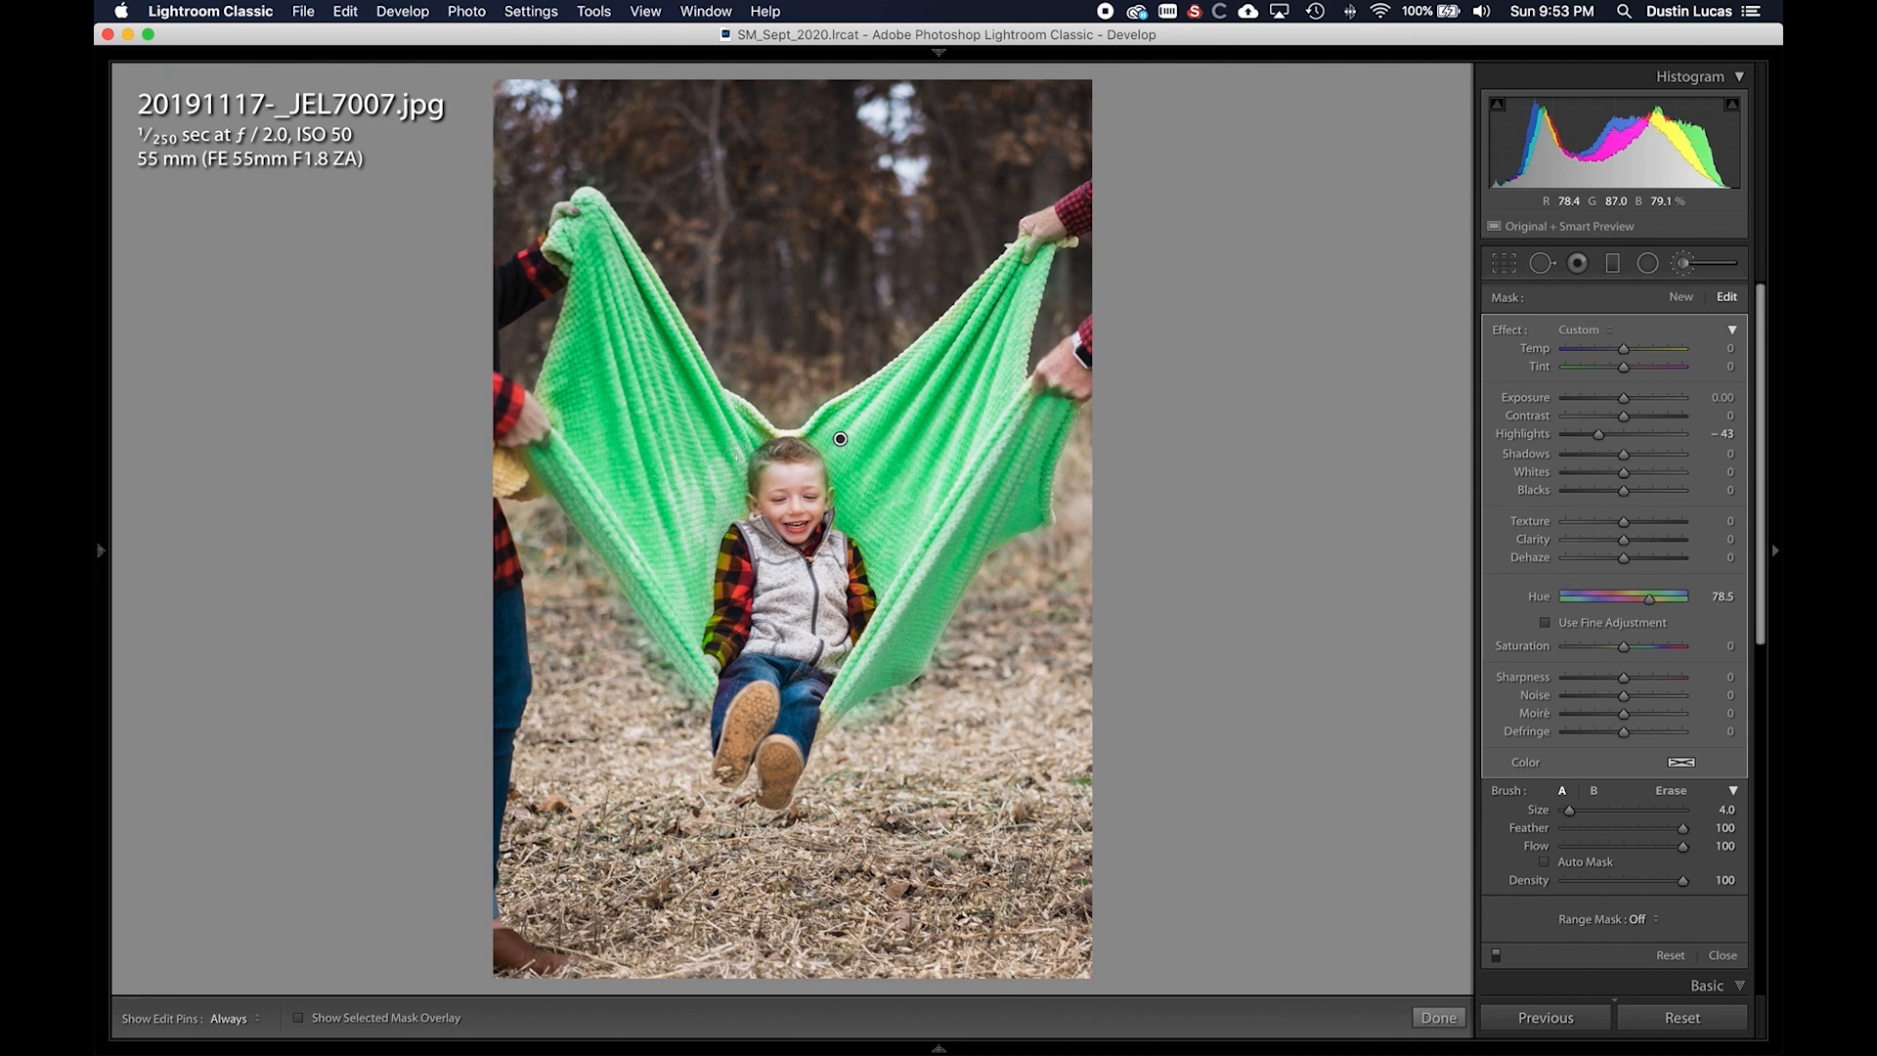
{"action": "left_click", "coordinate": [1670, 955]}
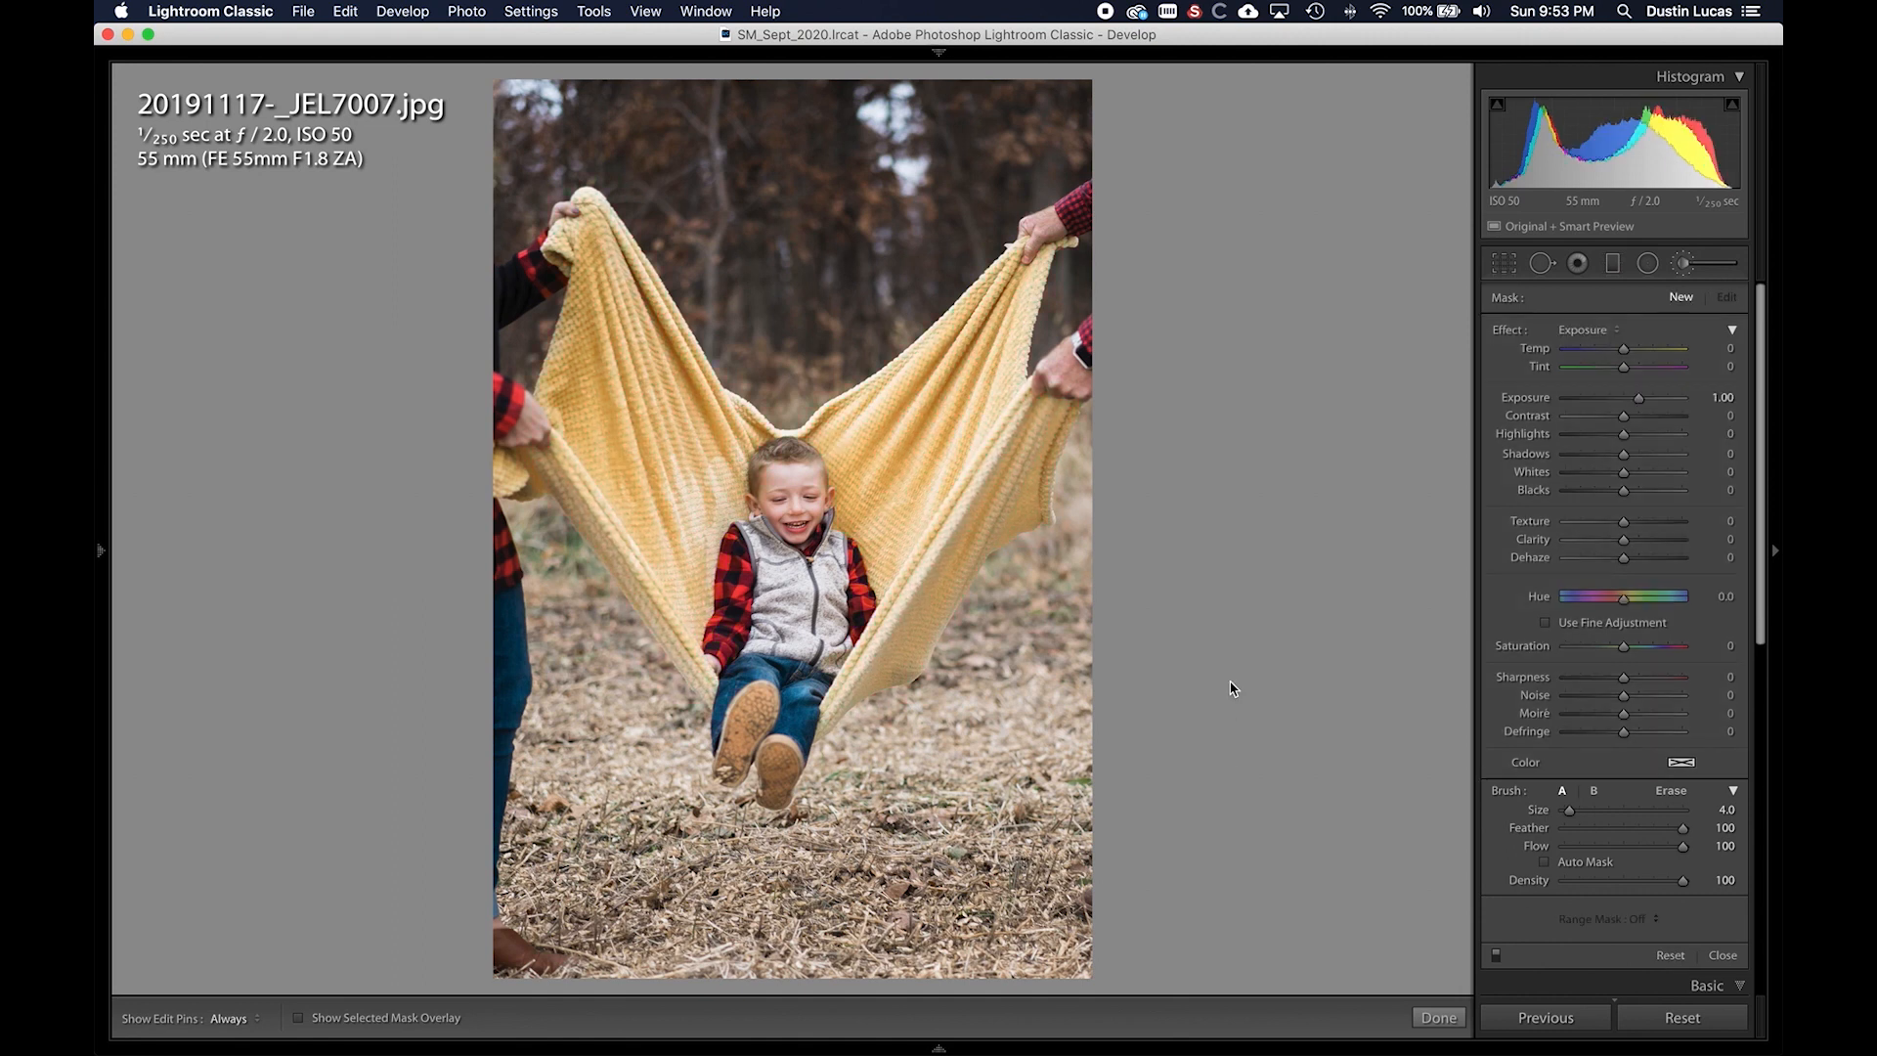
- Return to the Library grid and open the family portrait 20191117-_JEL6668.jpg in Loupe view
{"action": "key", "text": "g"}
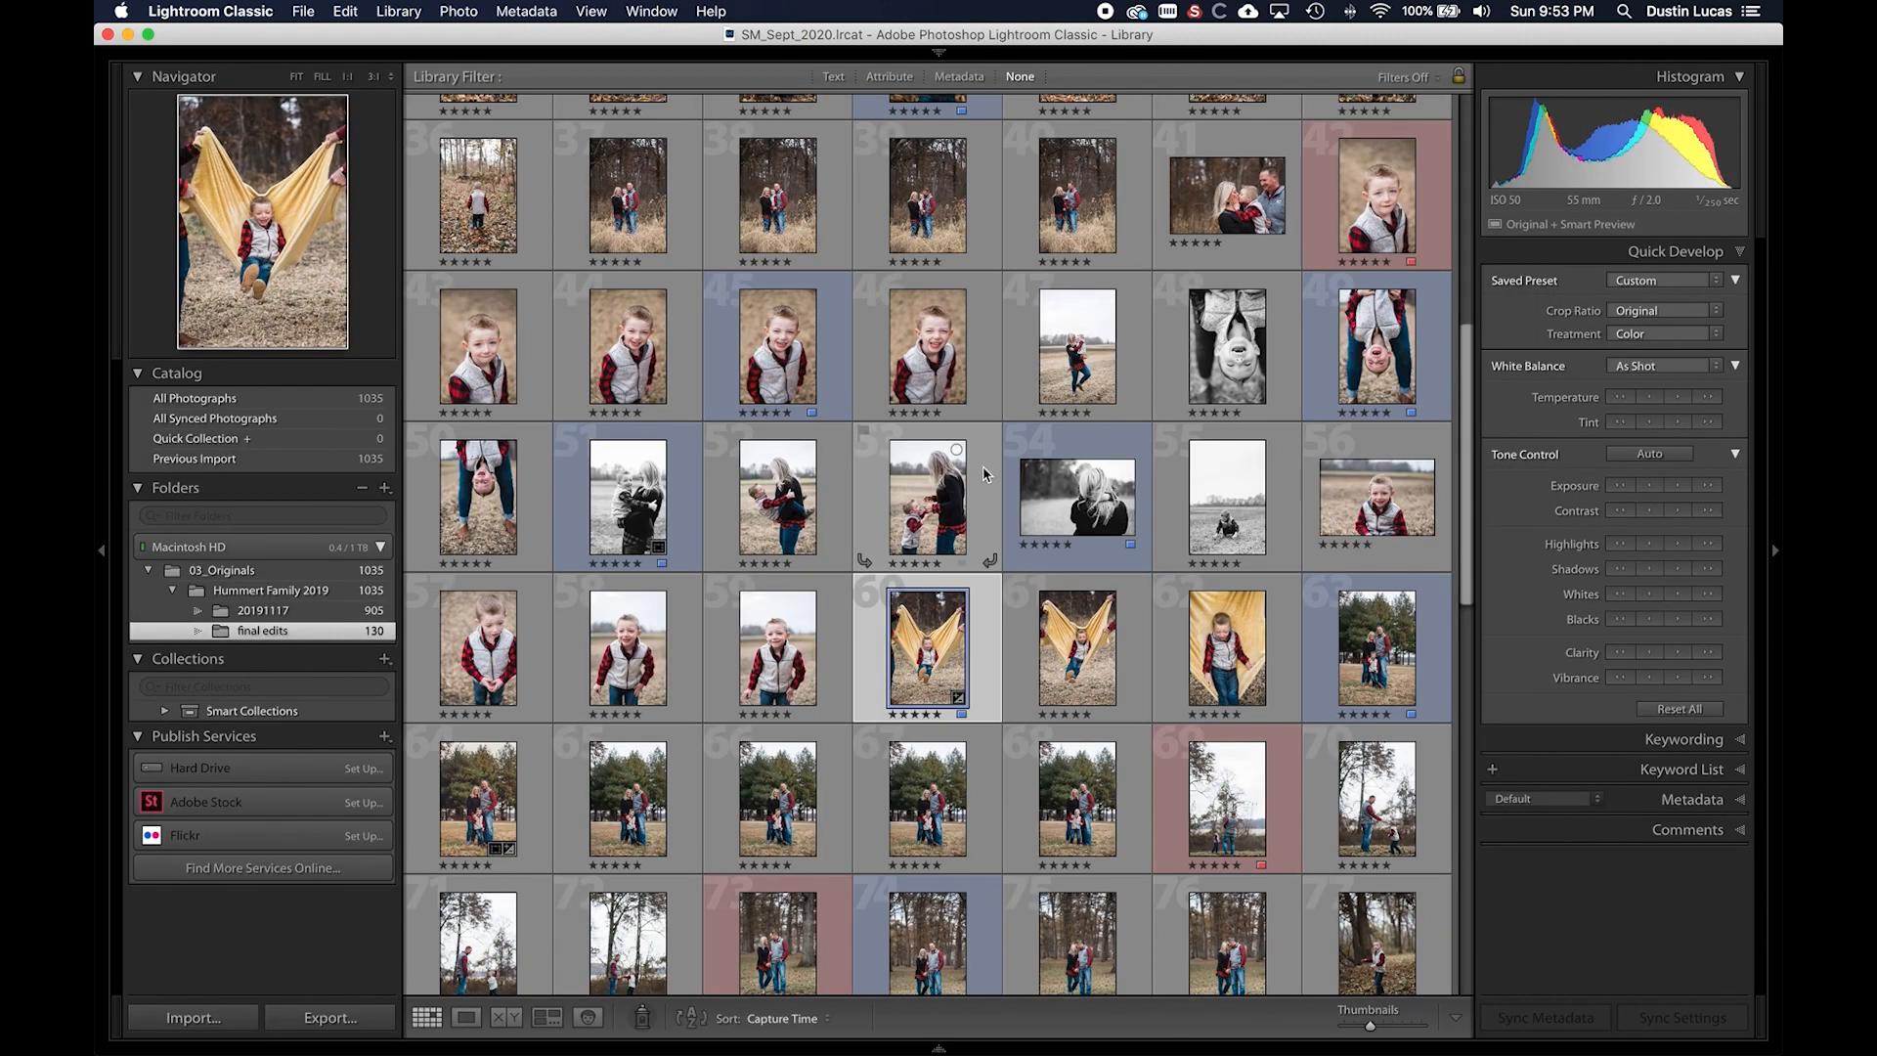
{"action": "scroll", "coordinate": [953, 457], "scroll_direction": "up", "scroll_amount": 8}
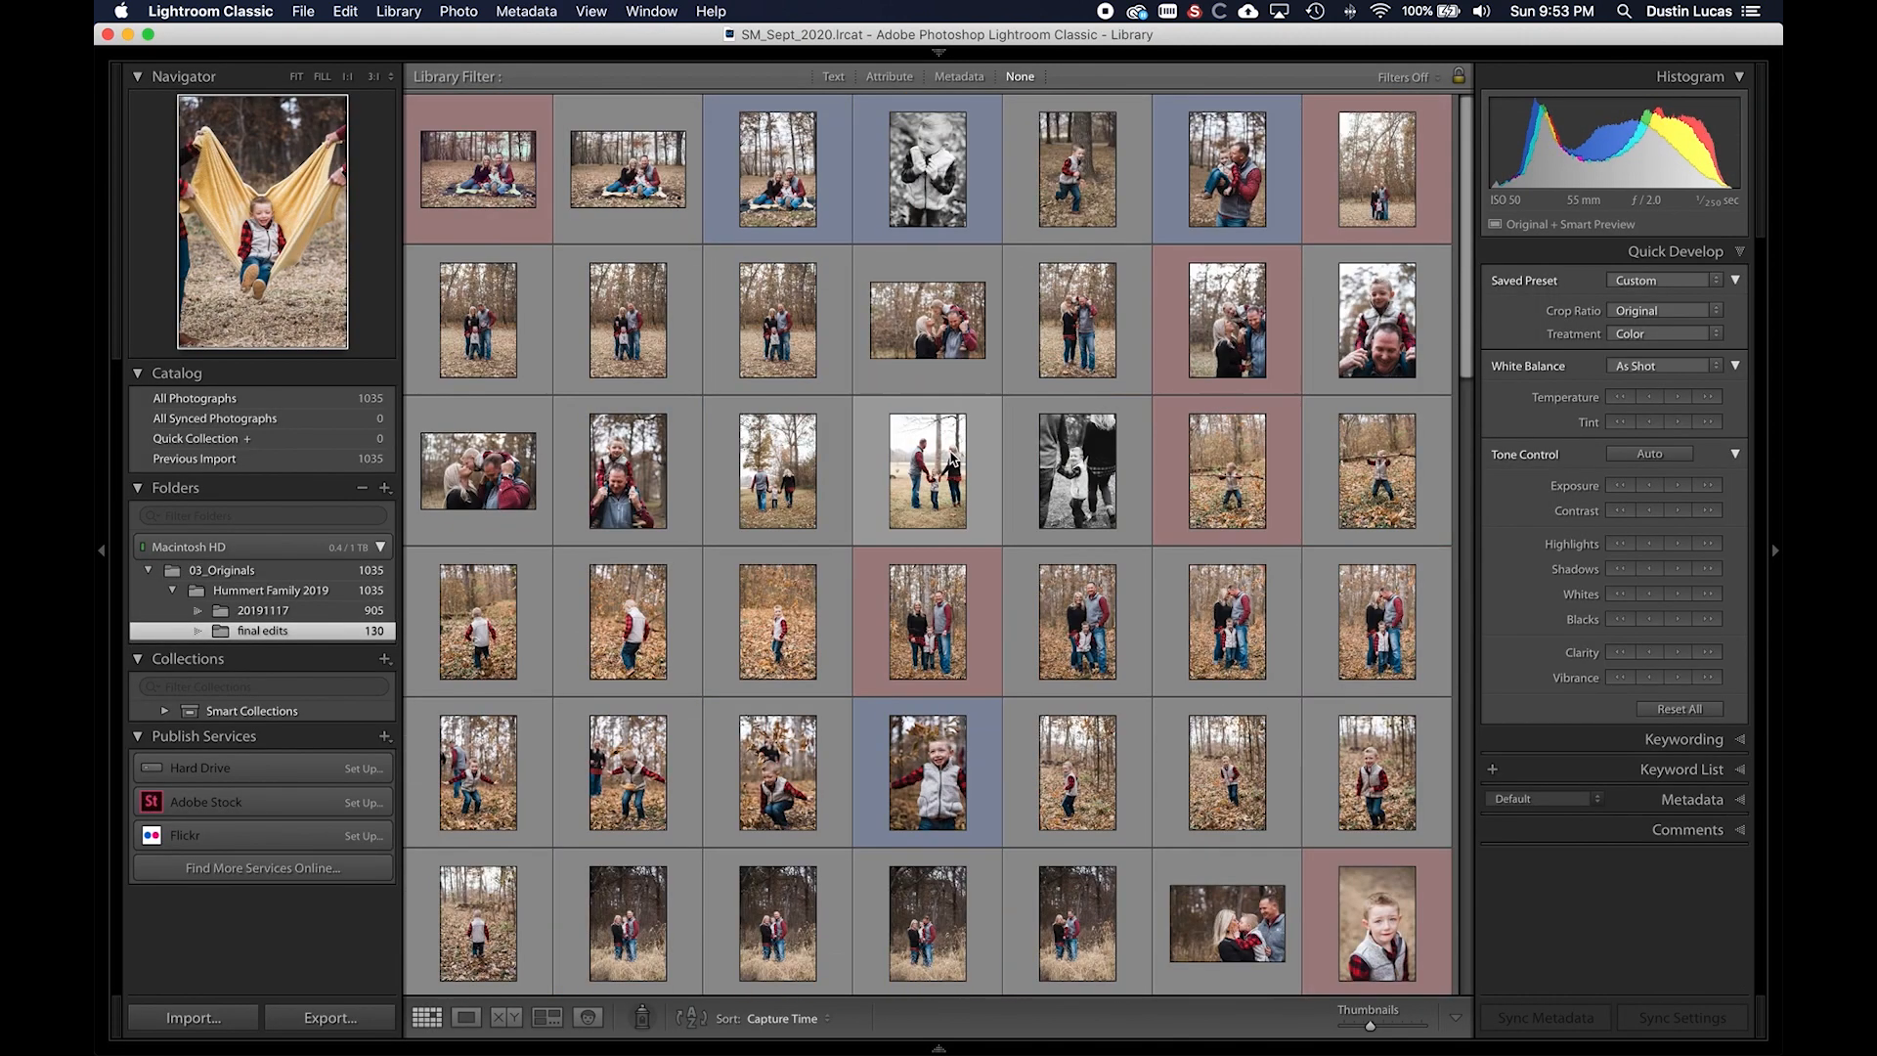
{"action": "double_click", "coordinate": [1358, 182]}
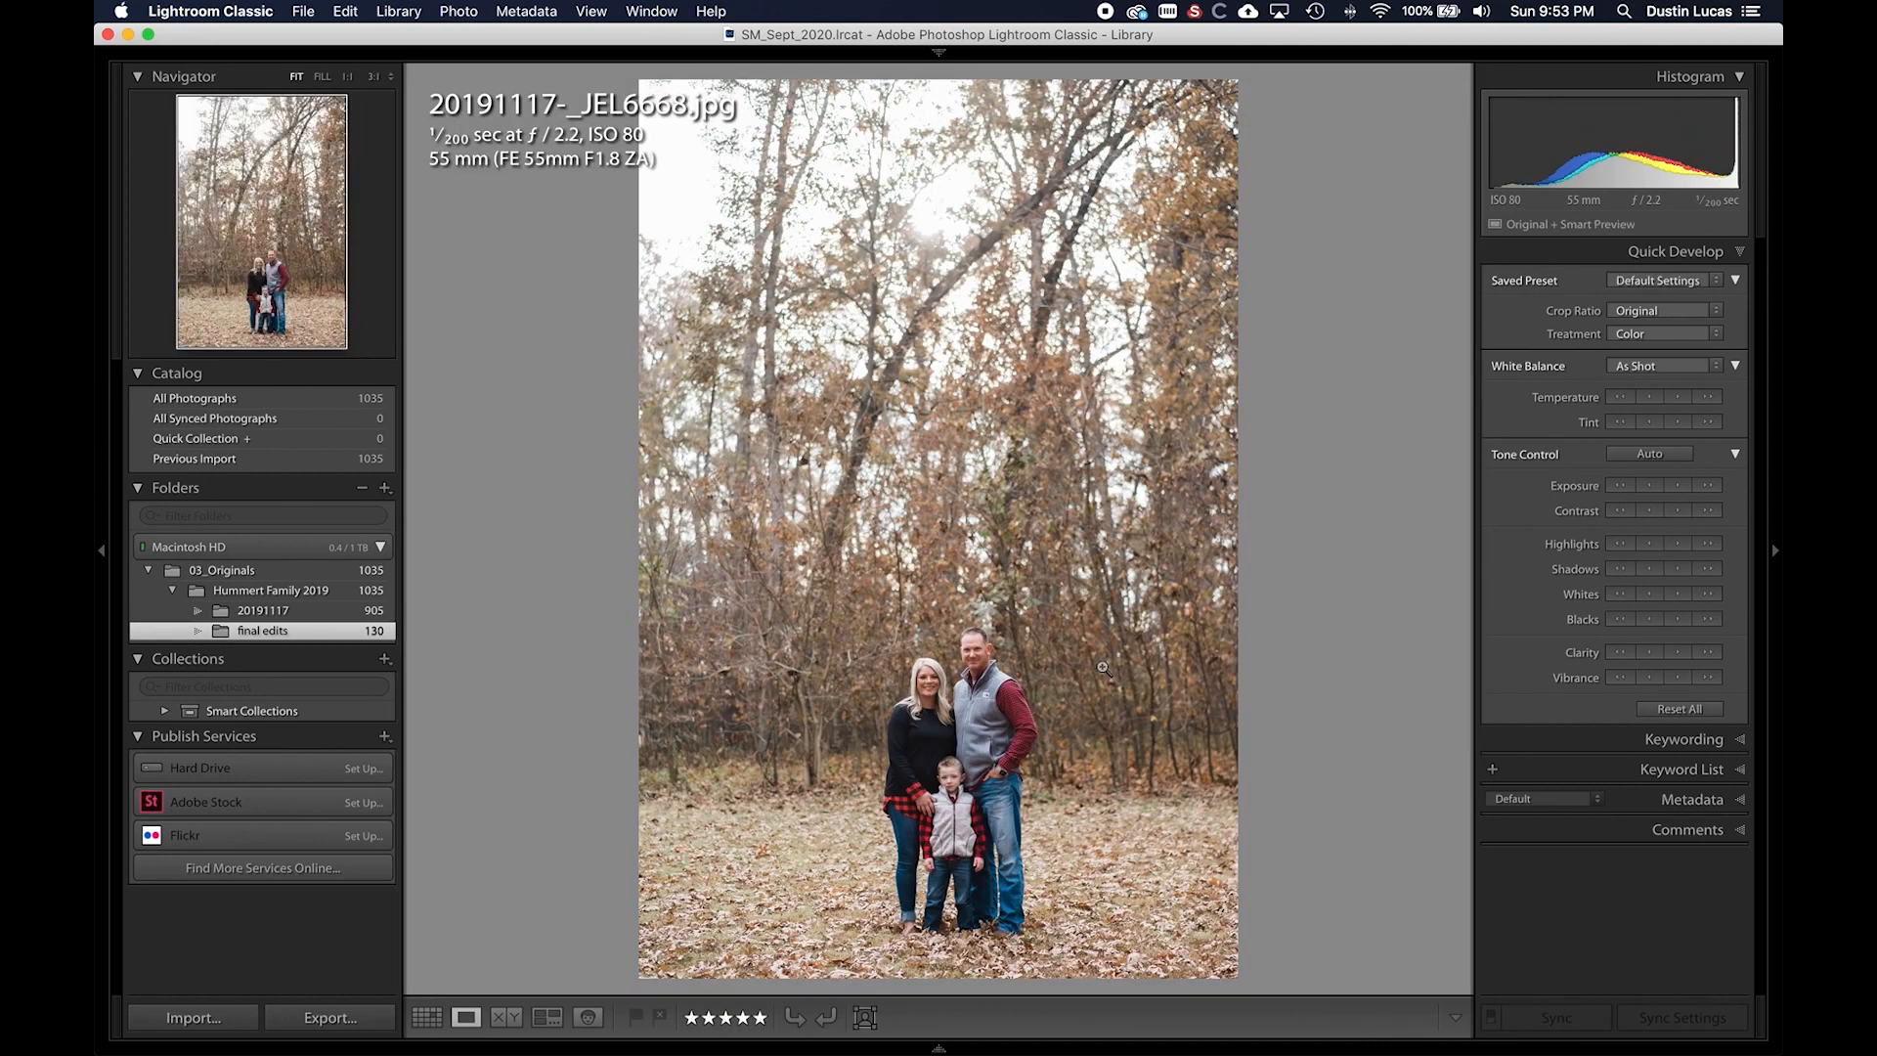
- View the standing family portrait 20191117-_JEL6688.jpg from the grid, and open the blanket portrait 20191117-_JEL6638.jpg in Loupe view
{"action": "key", "text": "g"}
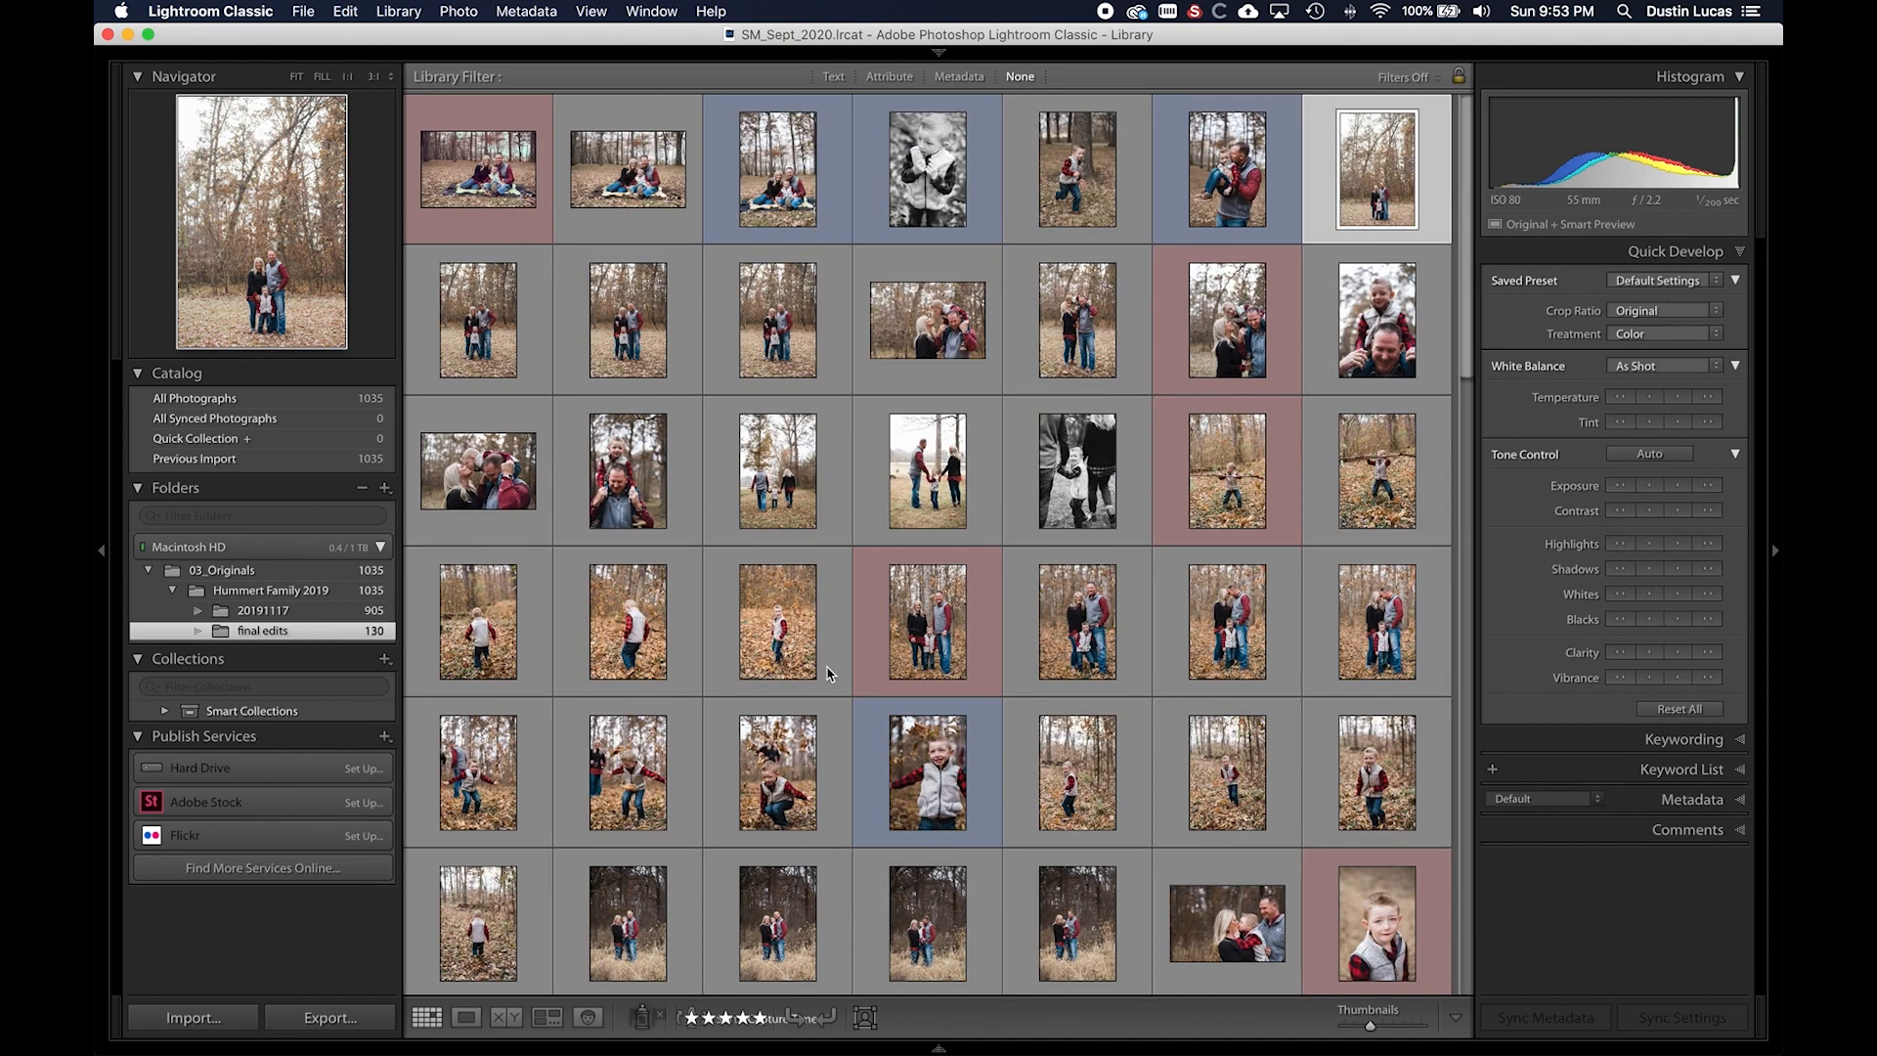
{"action": "double_click", "coordinate": [768, 354]}
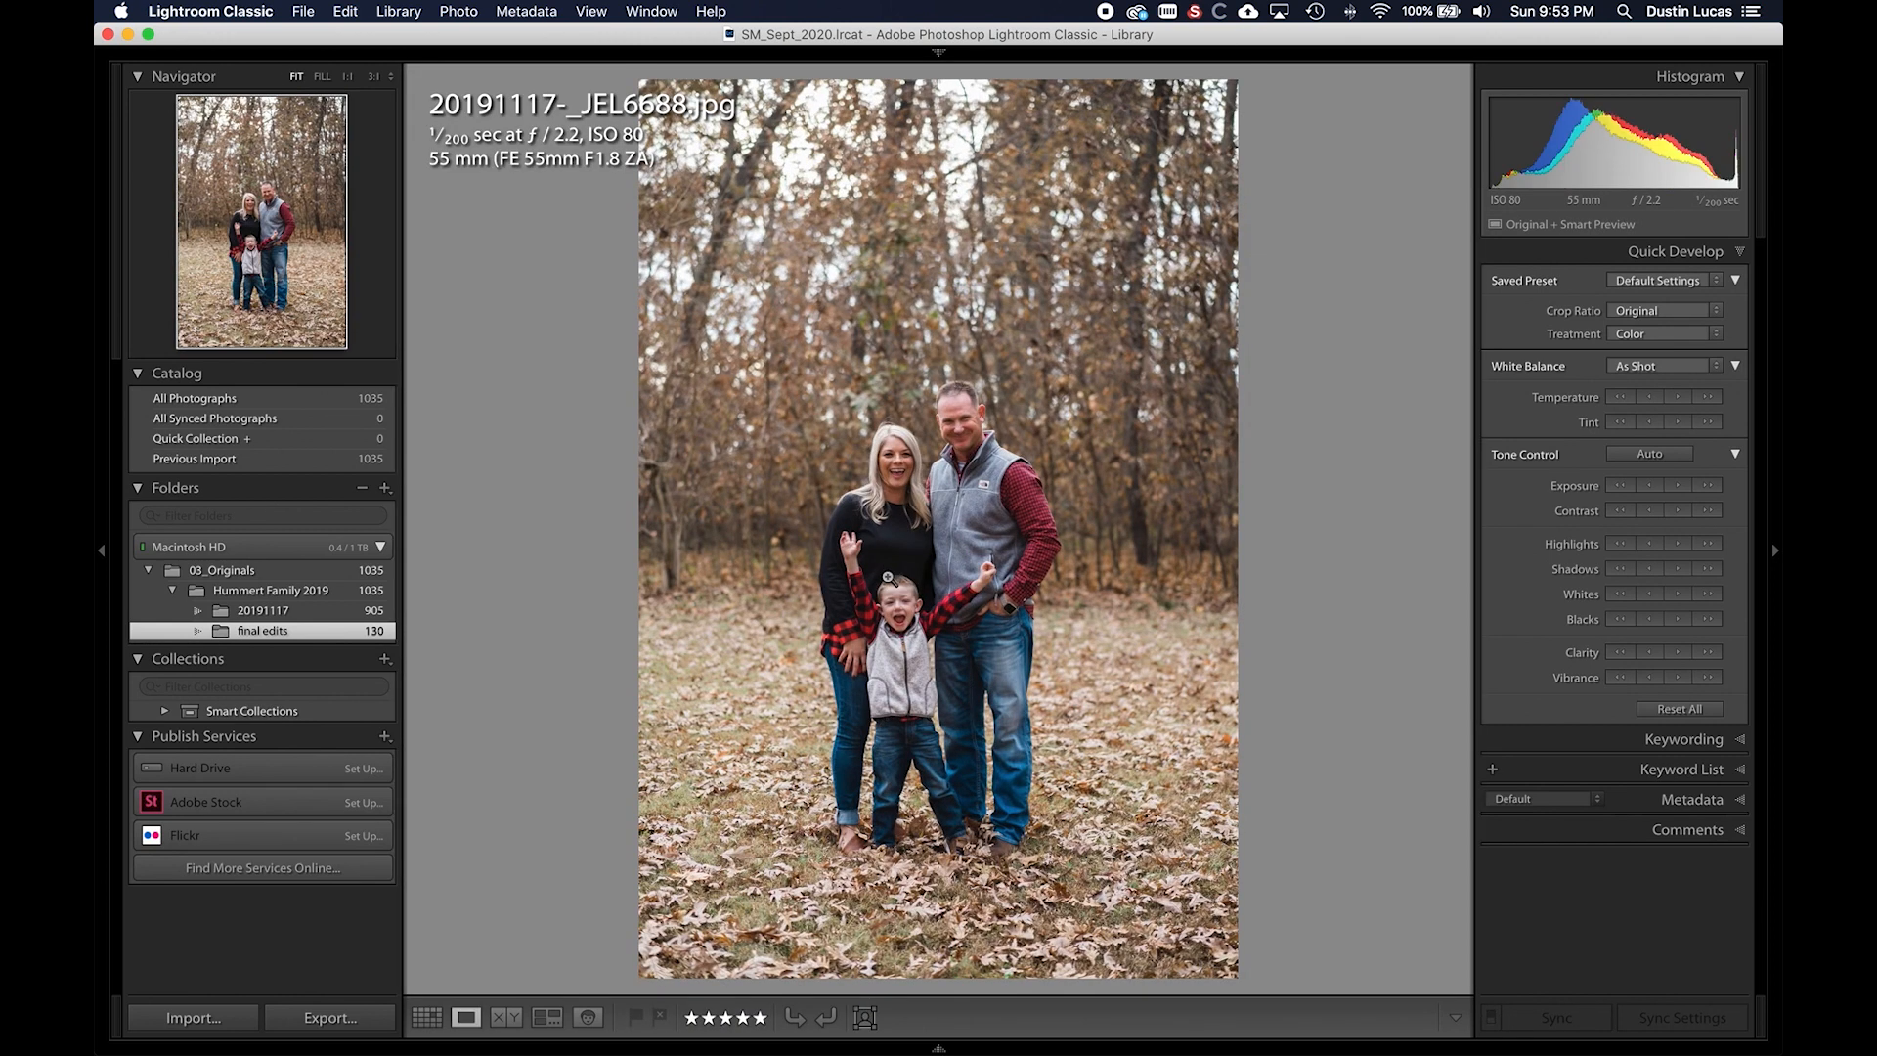
{"action": "key", "text": "g"}
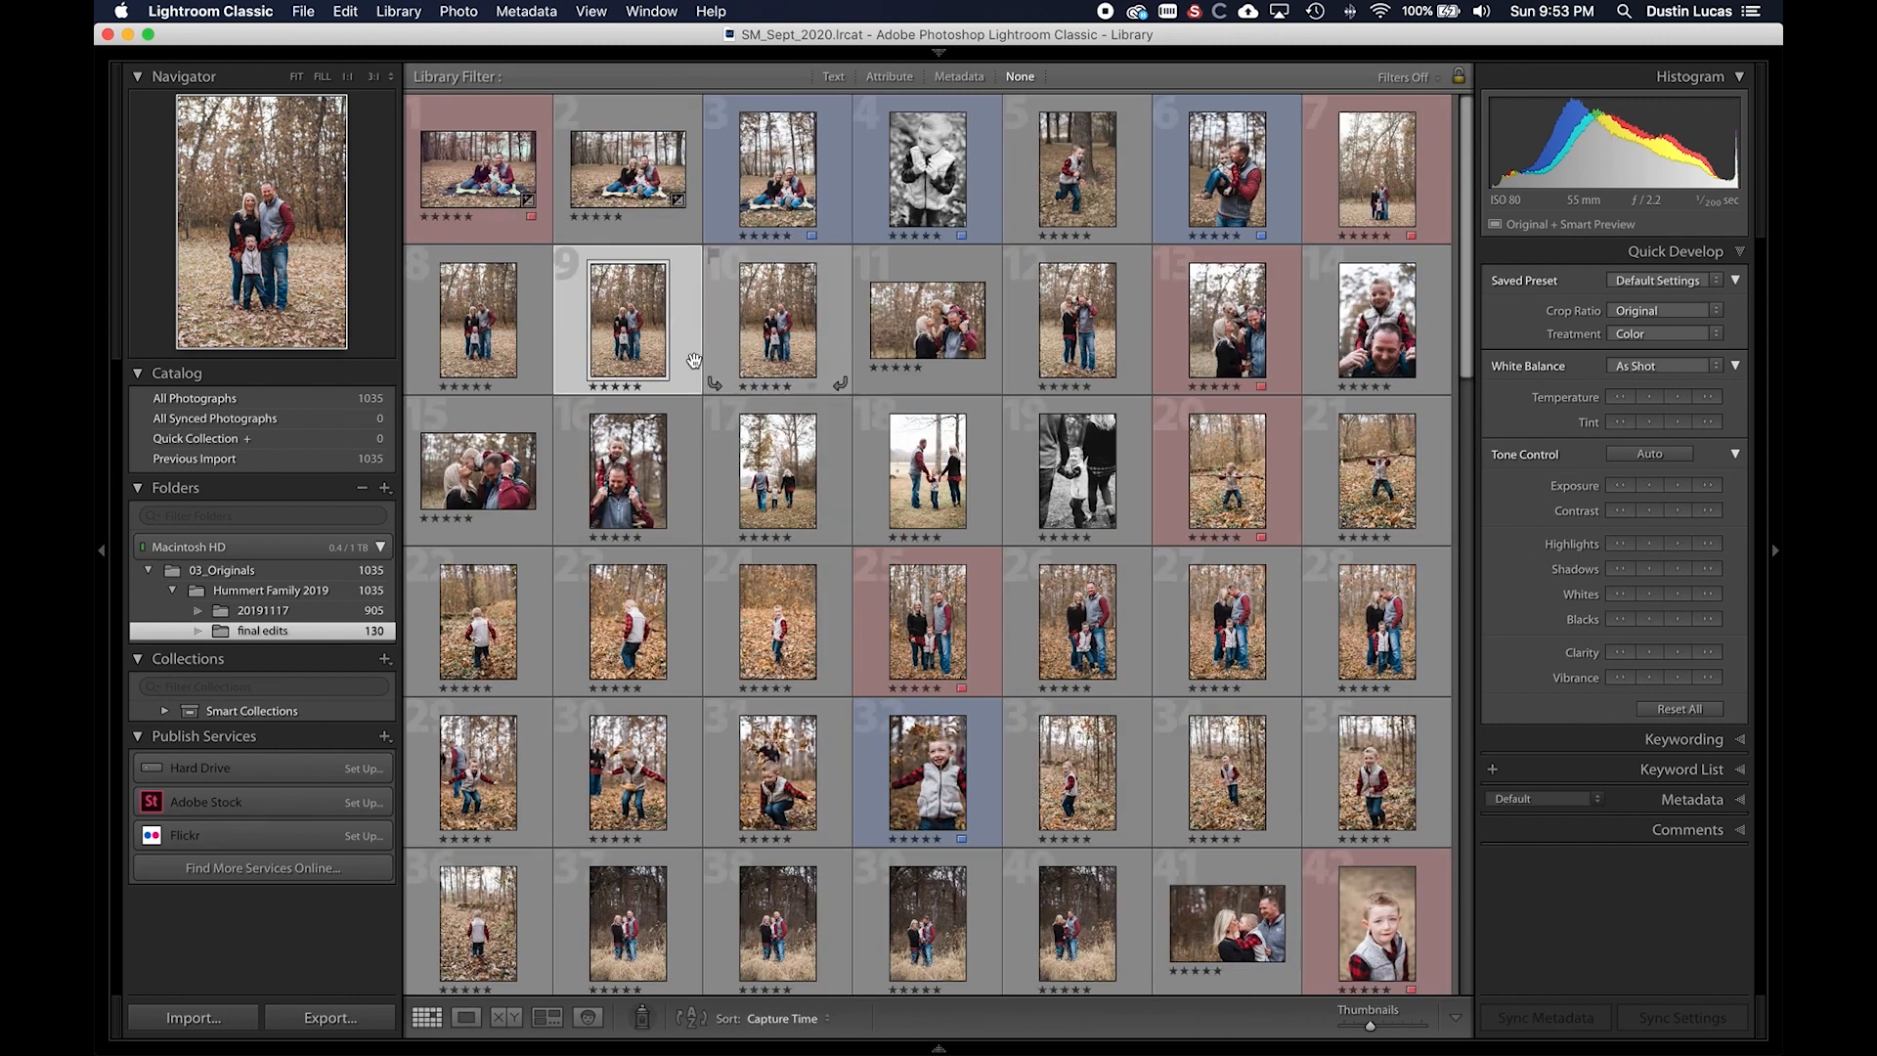
{"action": "double_click", "coordinate": [779, 205]}
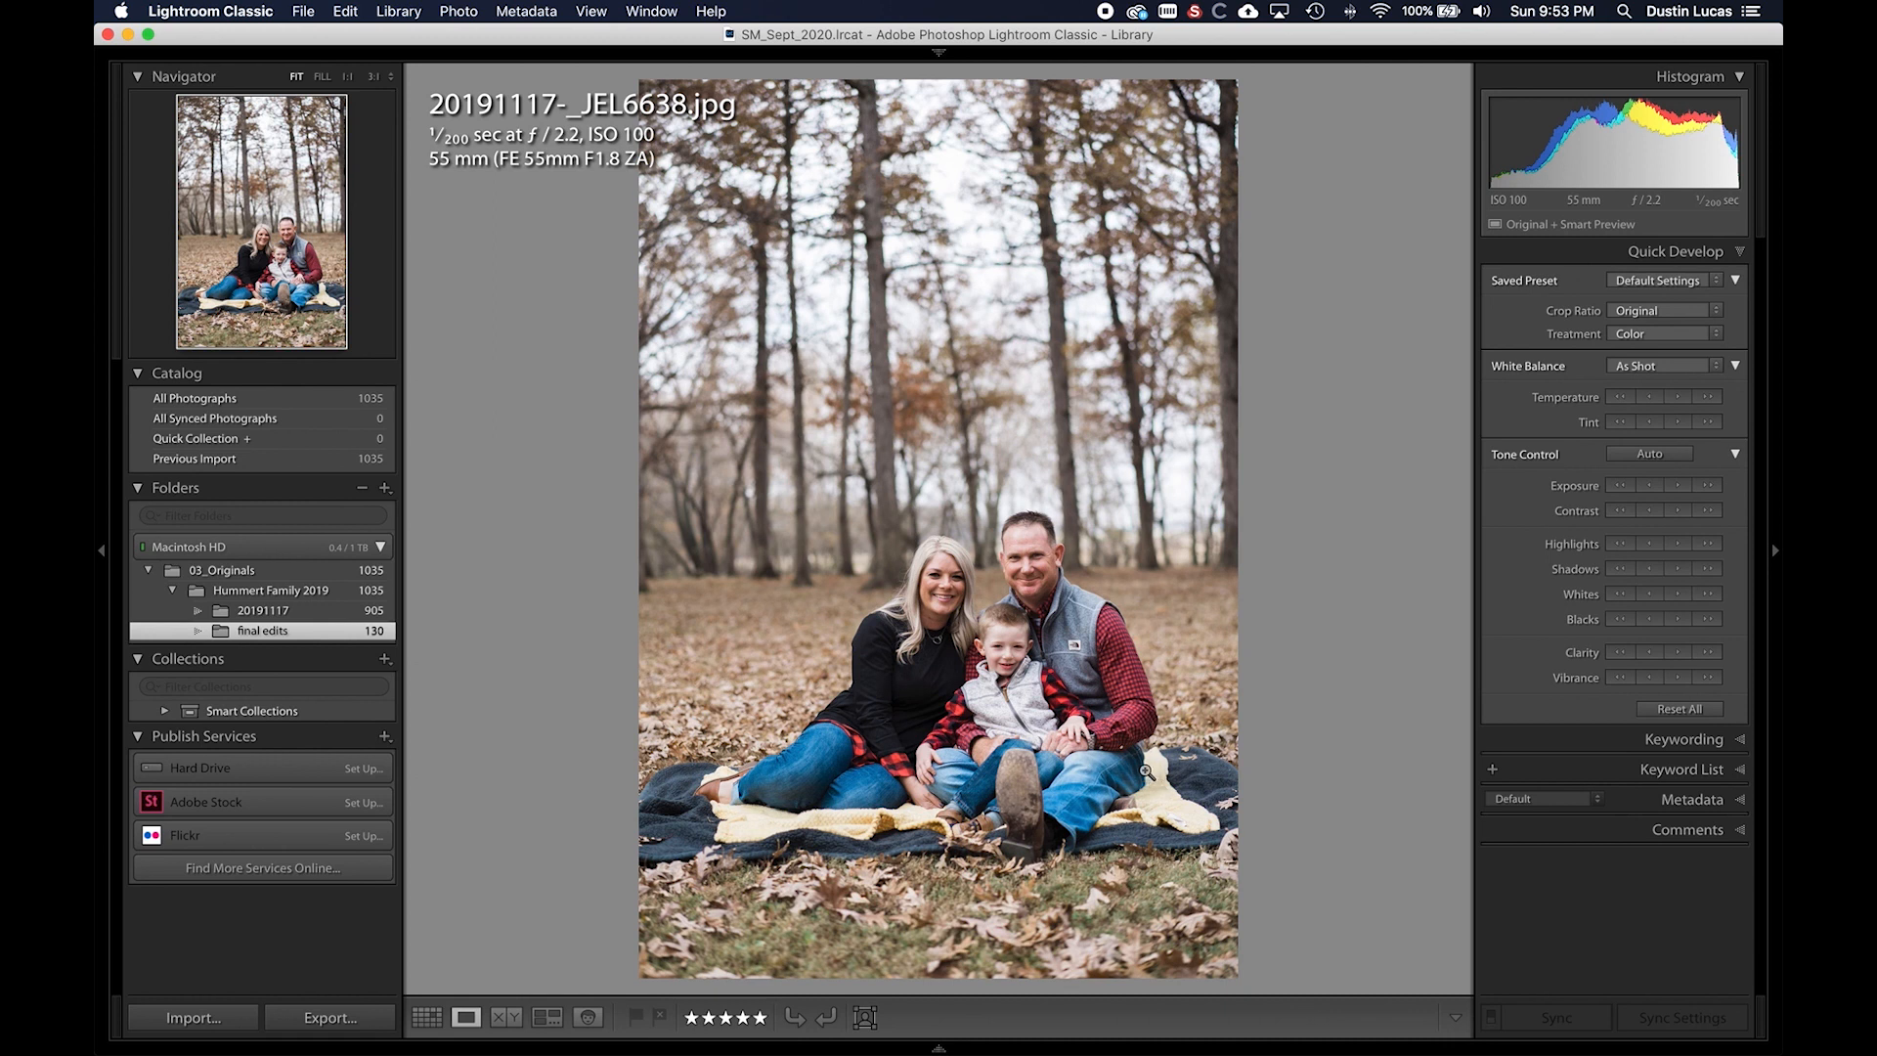
- Start Crop & Straighten, cycle the guide overlays round to the centre cross, and straighten the photo to an angle of 1.22
{"action": "key", "text": "r"}
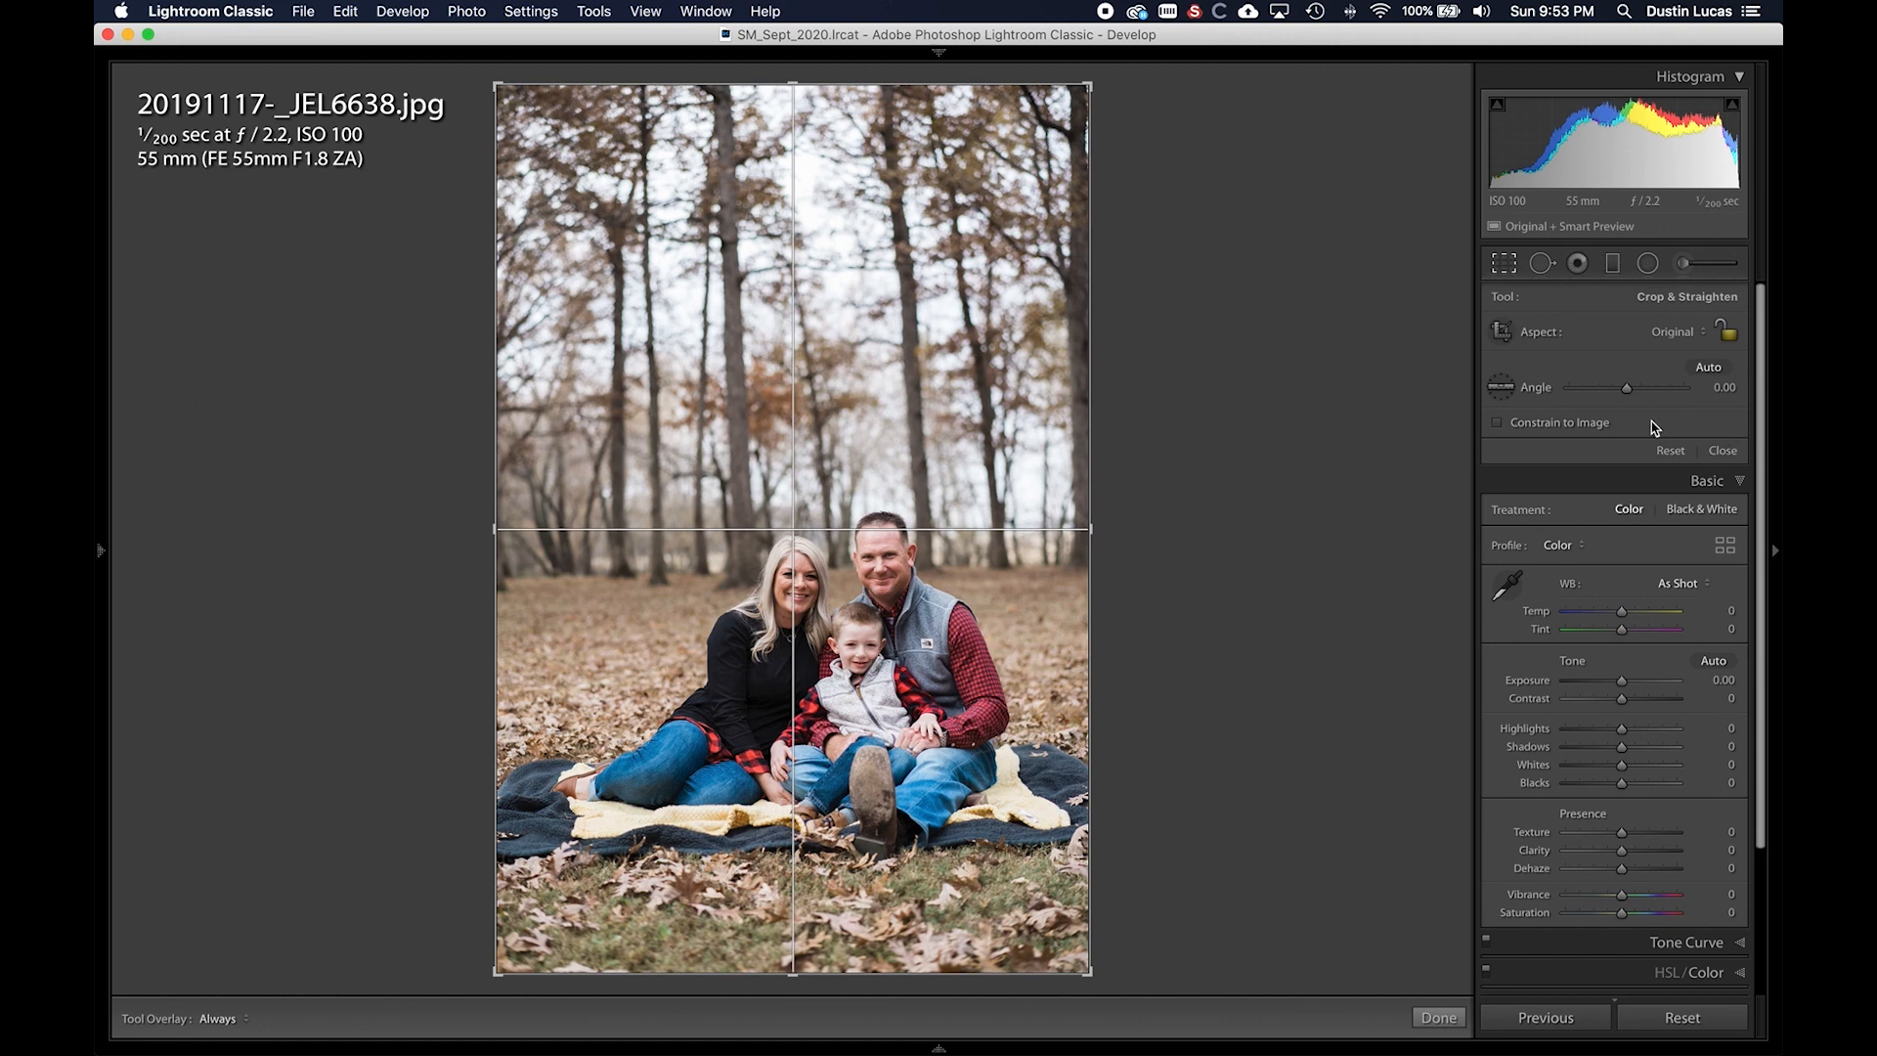
{"action": "key", "text": "o"}
{"action": "key", "text": "o"}
{"action": "key", "text": "o"}
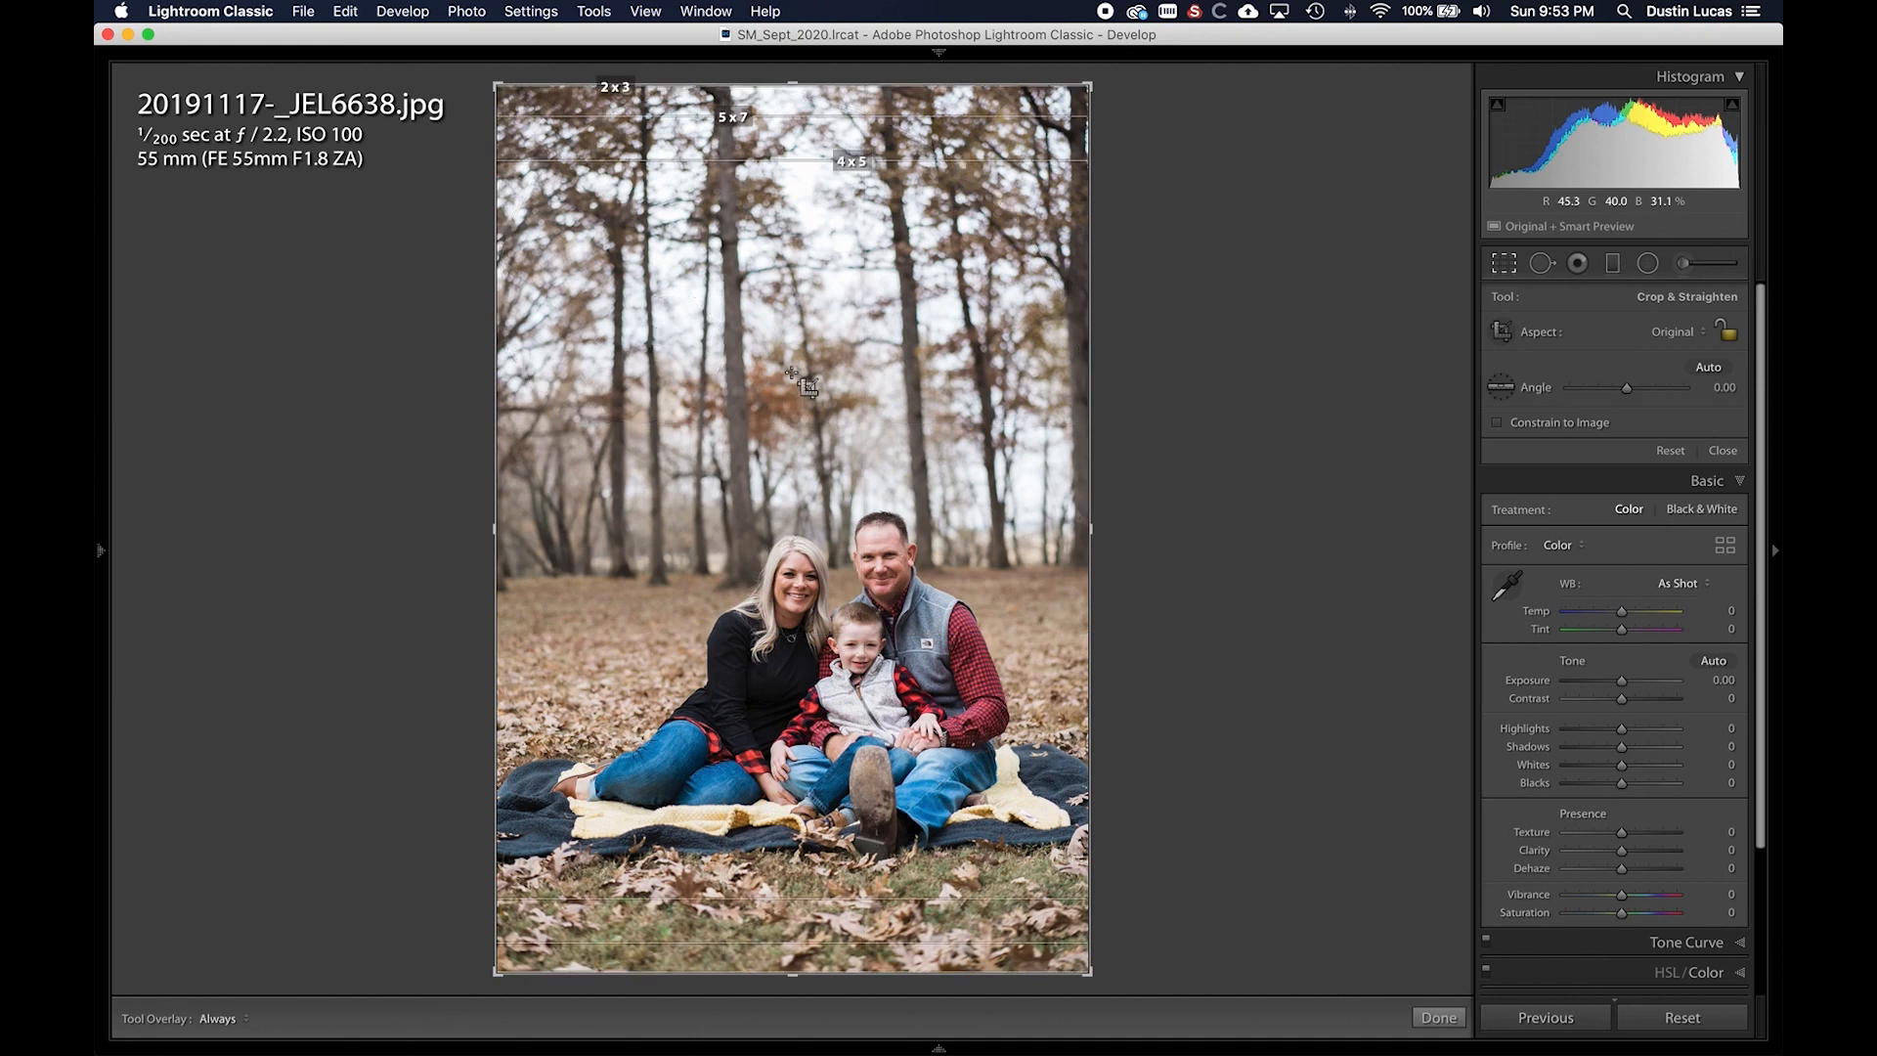
{"action": "key", "text": "o"}
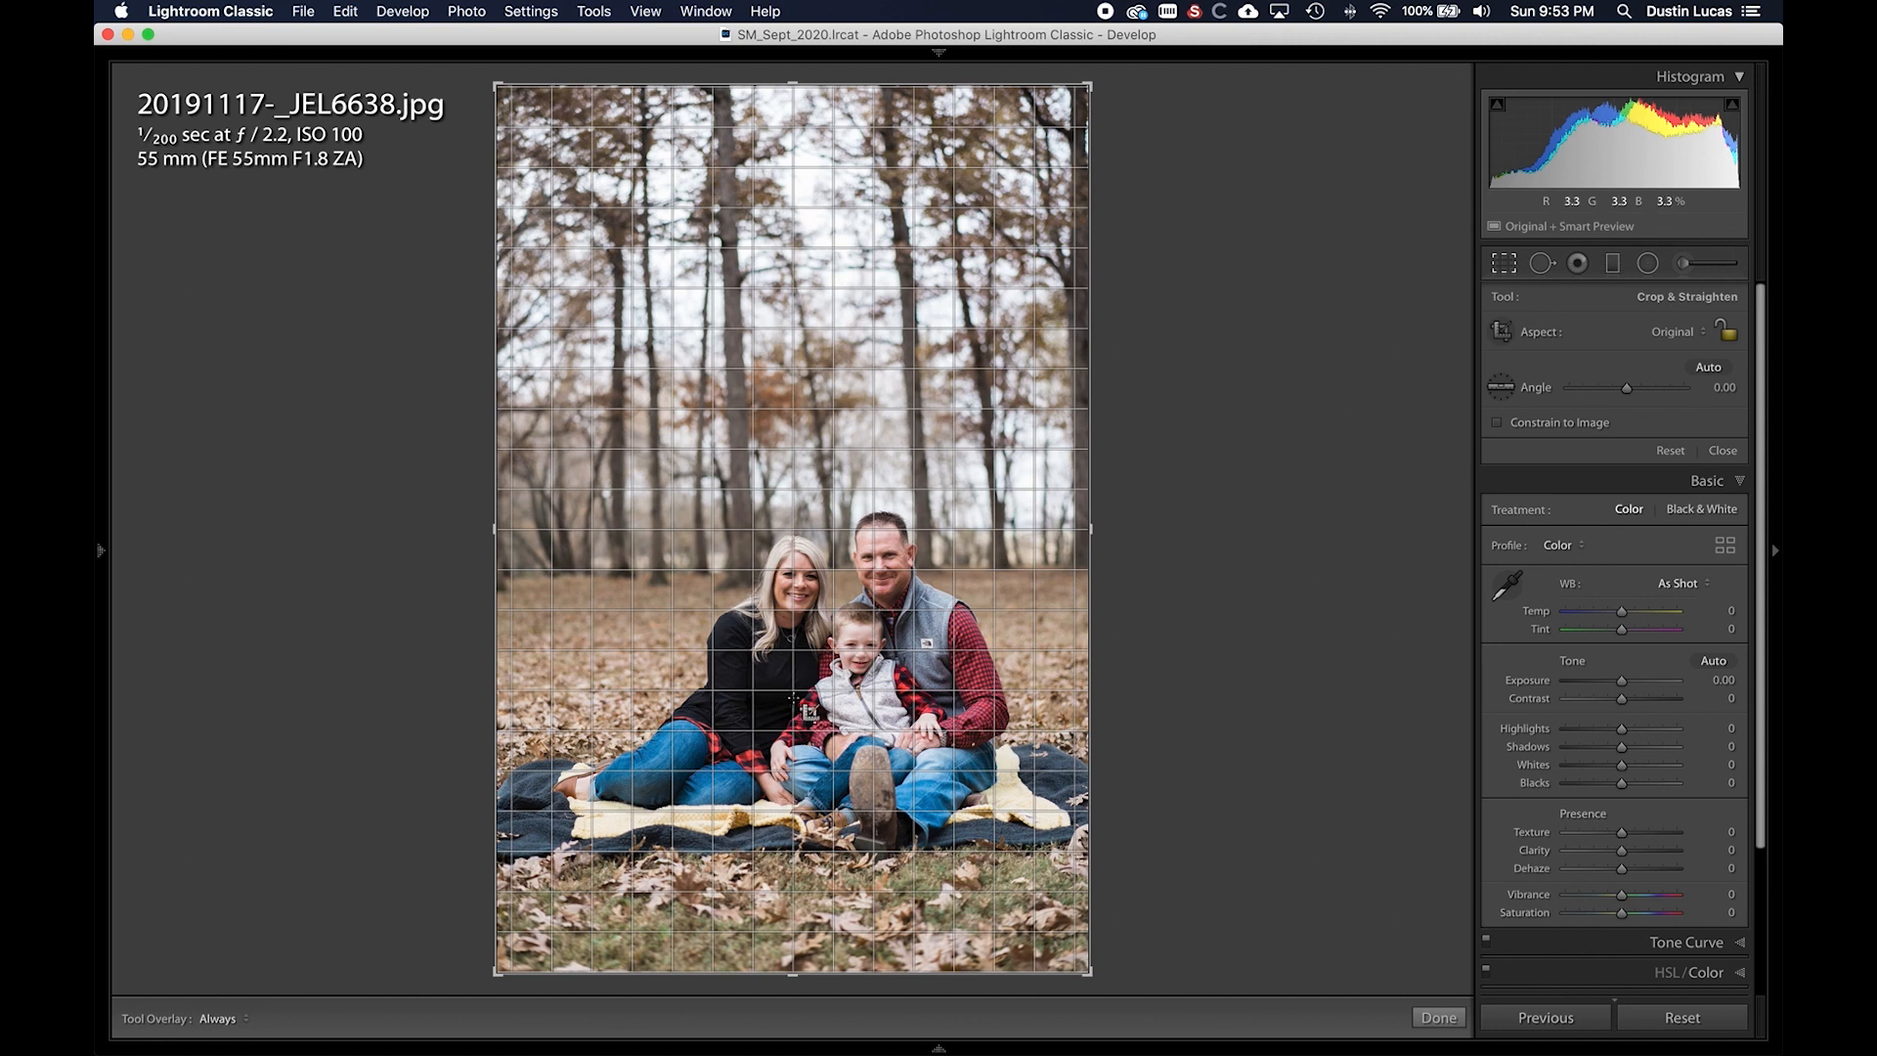
{"action": "key", "text": "o"}
{"action": "key", "text": "o"}
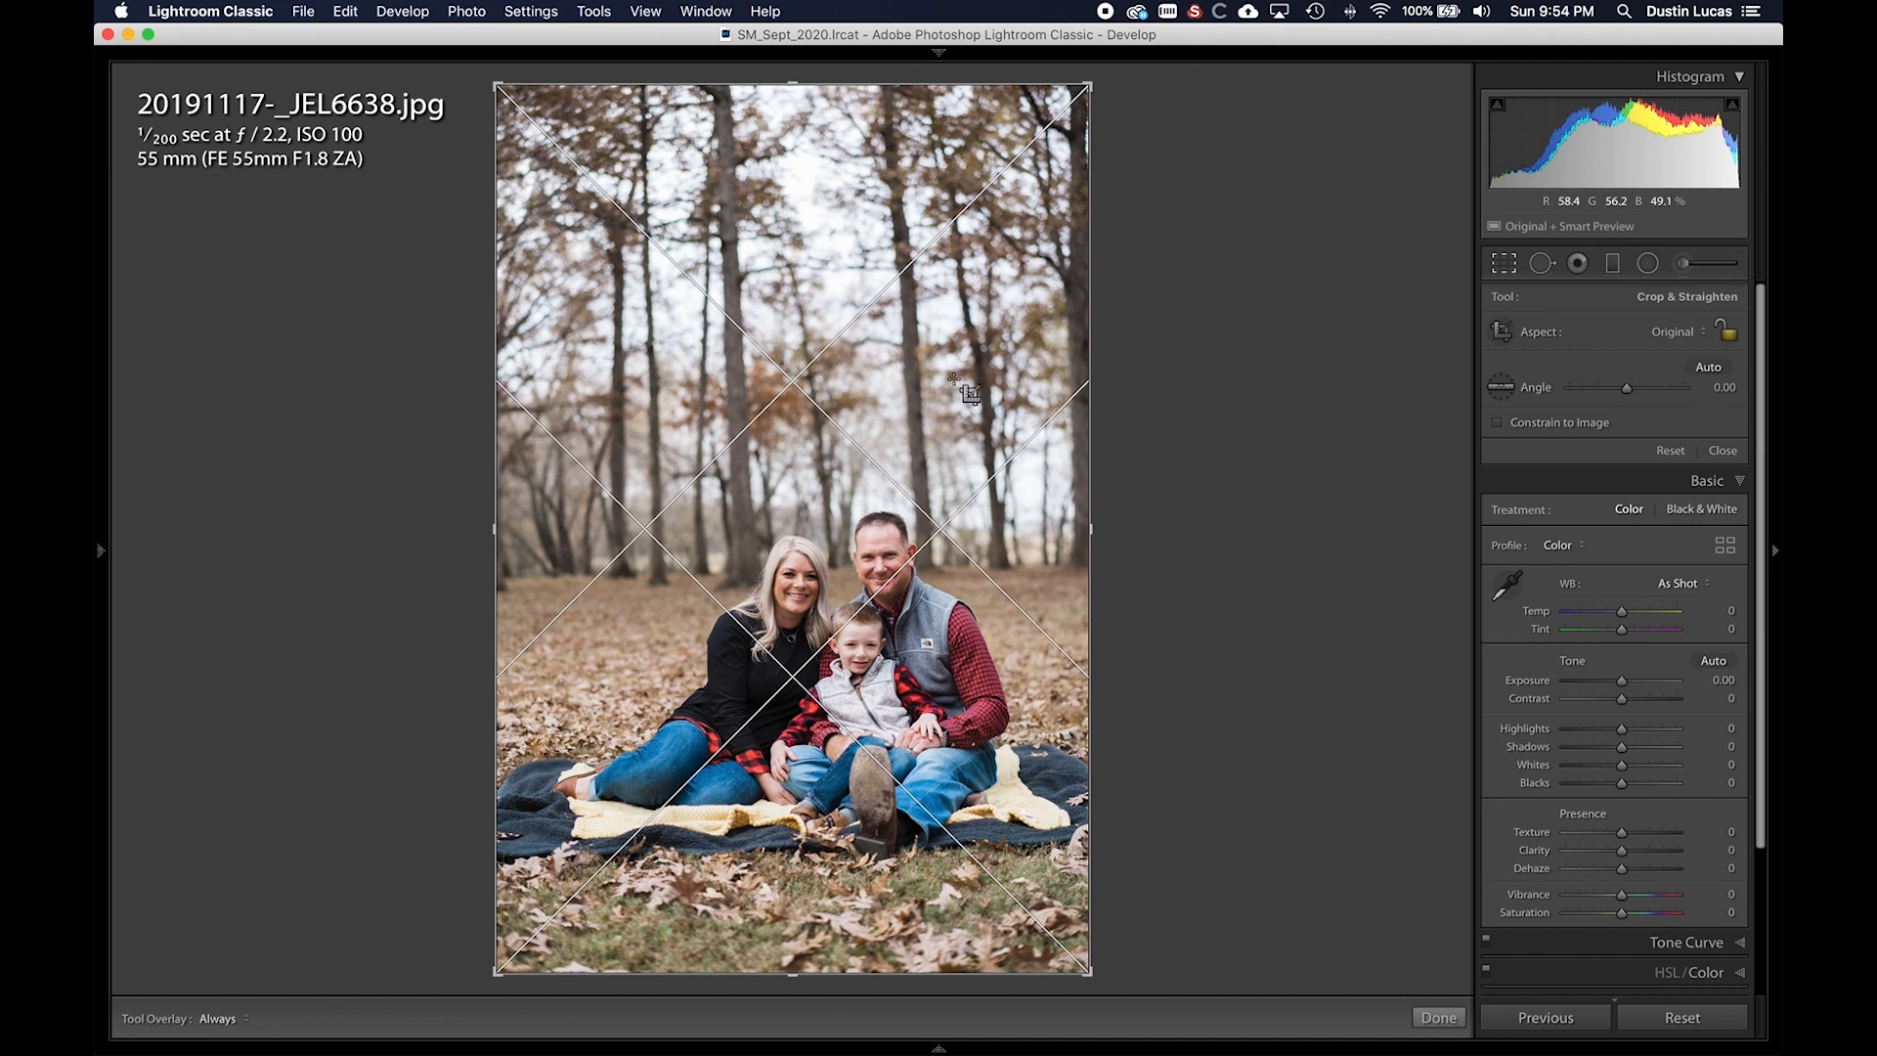
{"action": "key", "text": "o"}
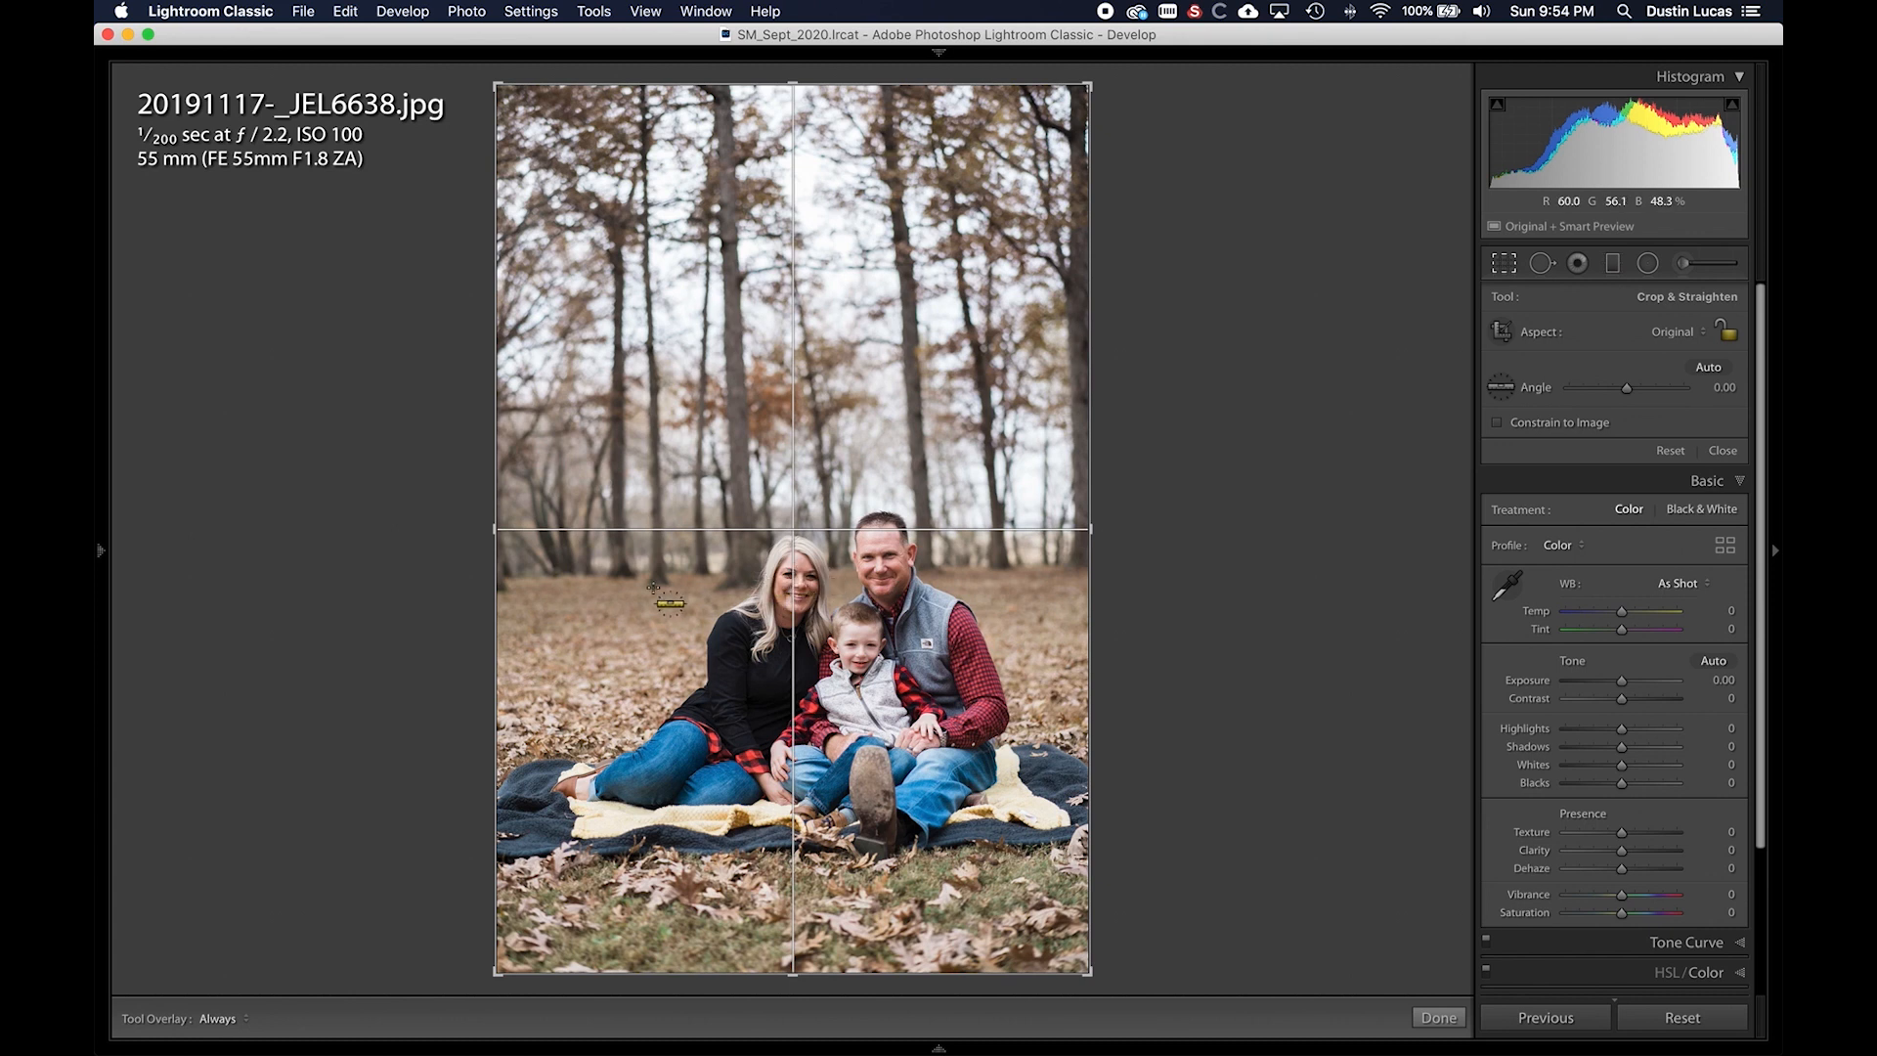
{"action": "left_click_drag", "start_coordinate": [540, 579], "coordinate": [1093, 567]}
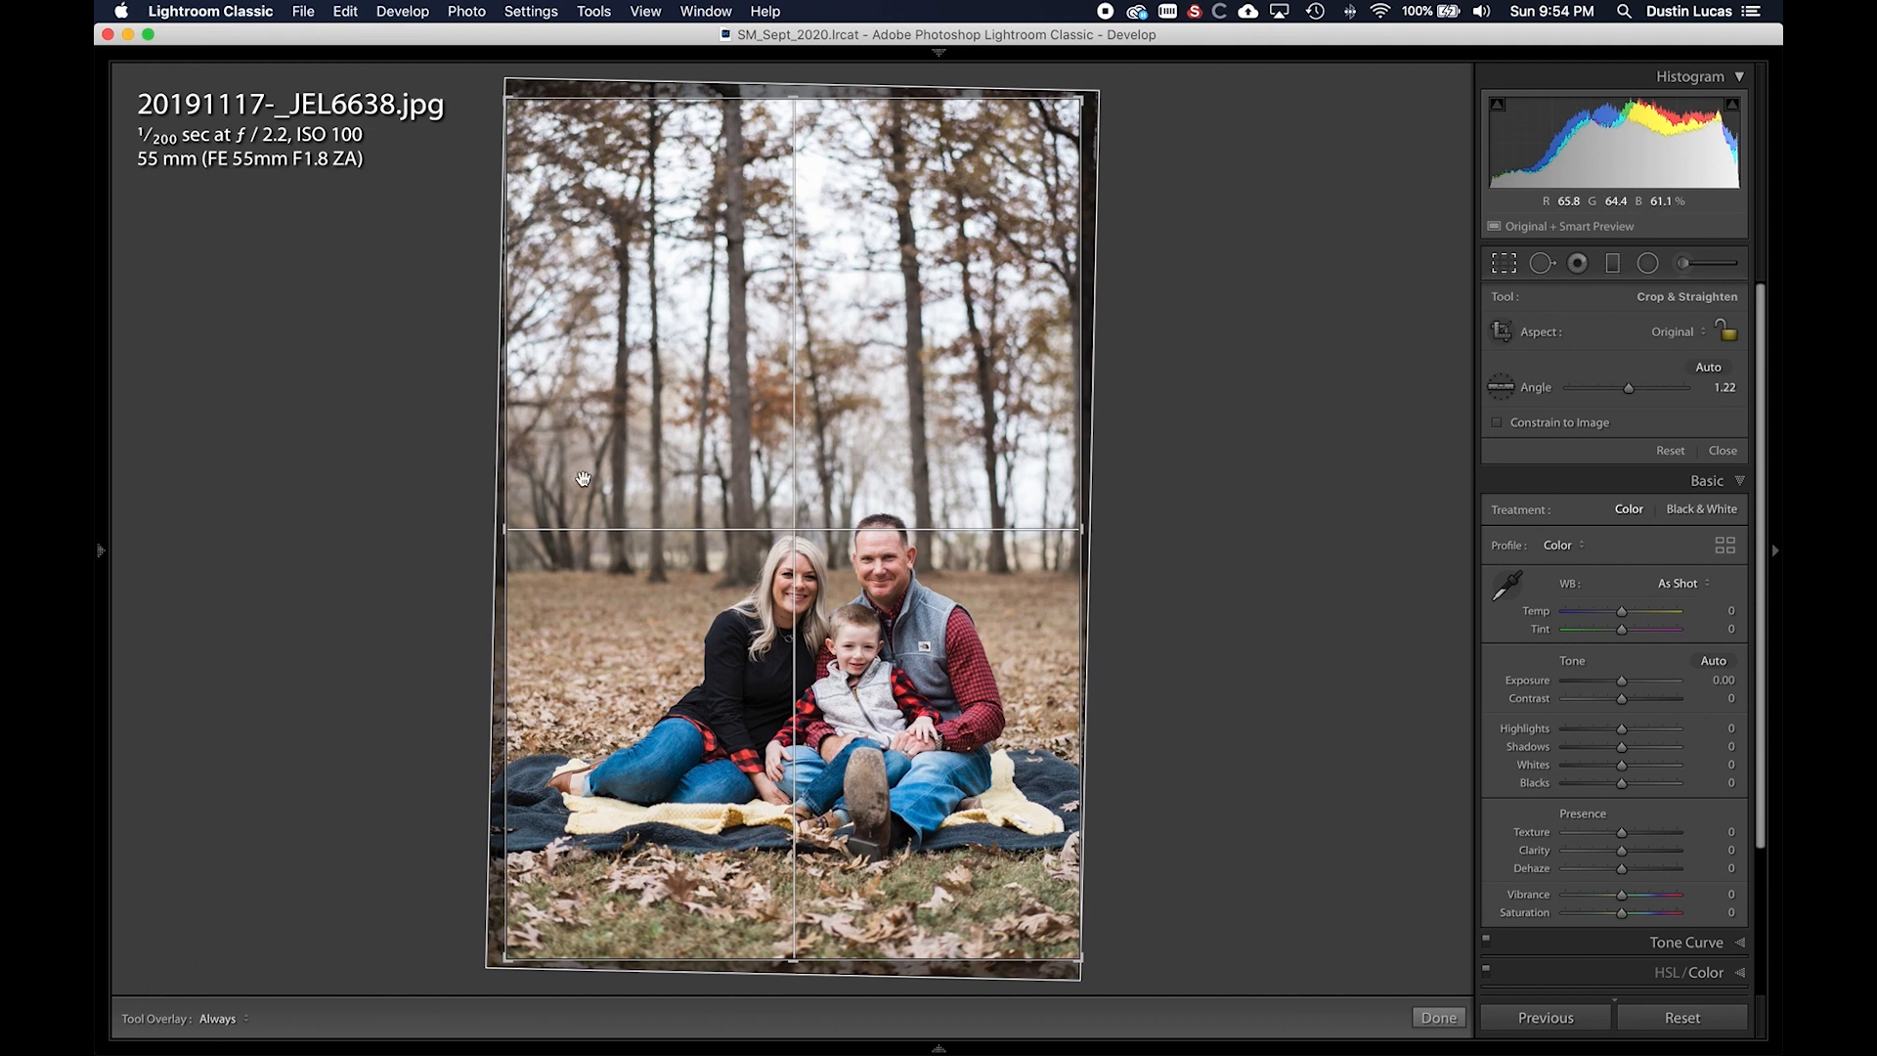
{"action": "left_click_drag", "start_coordinate": [507, 101], "coordinate": [556, 184]}
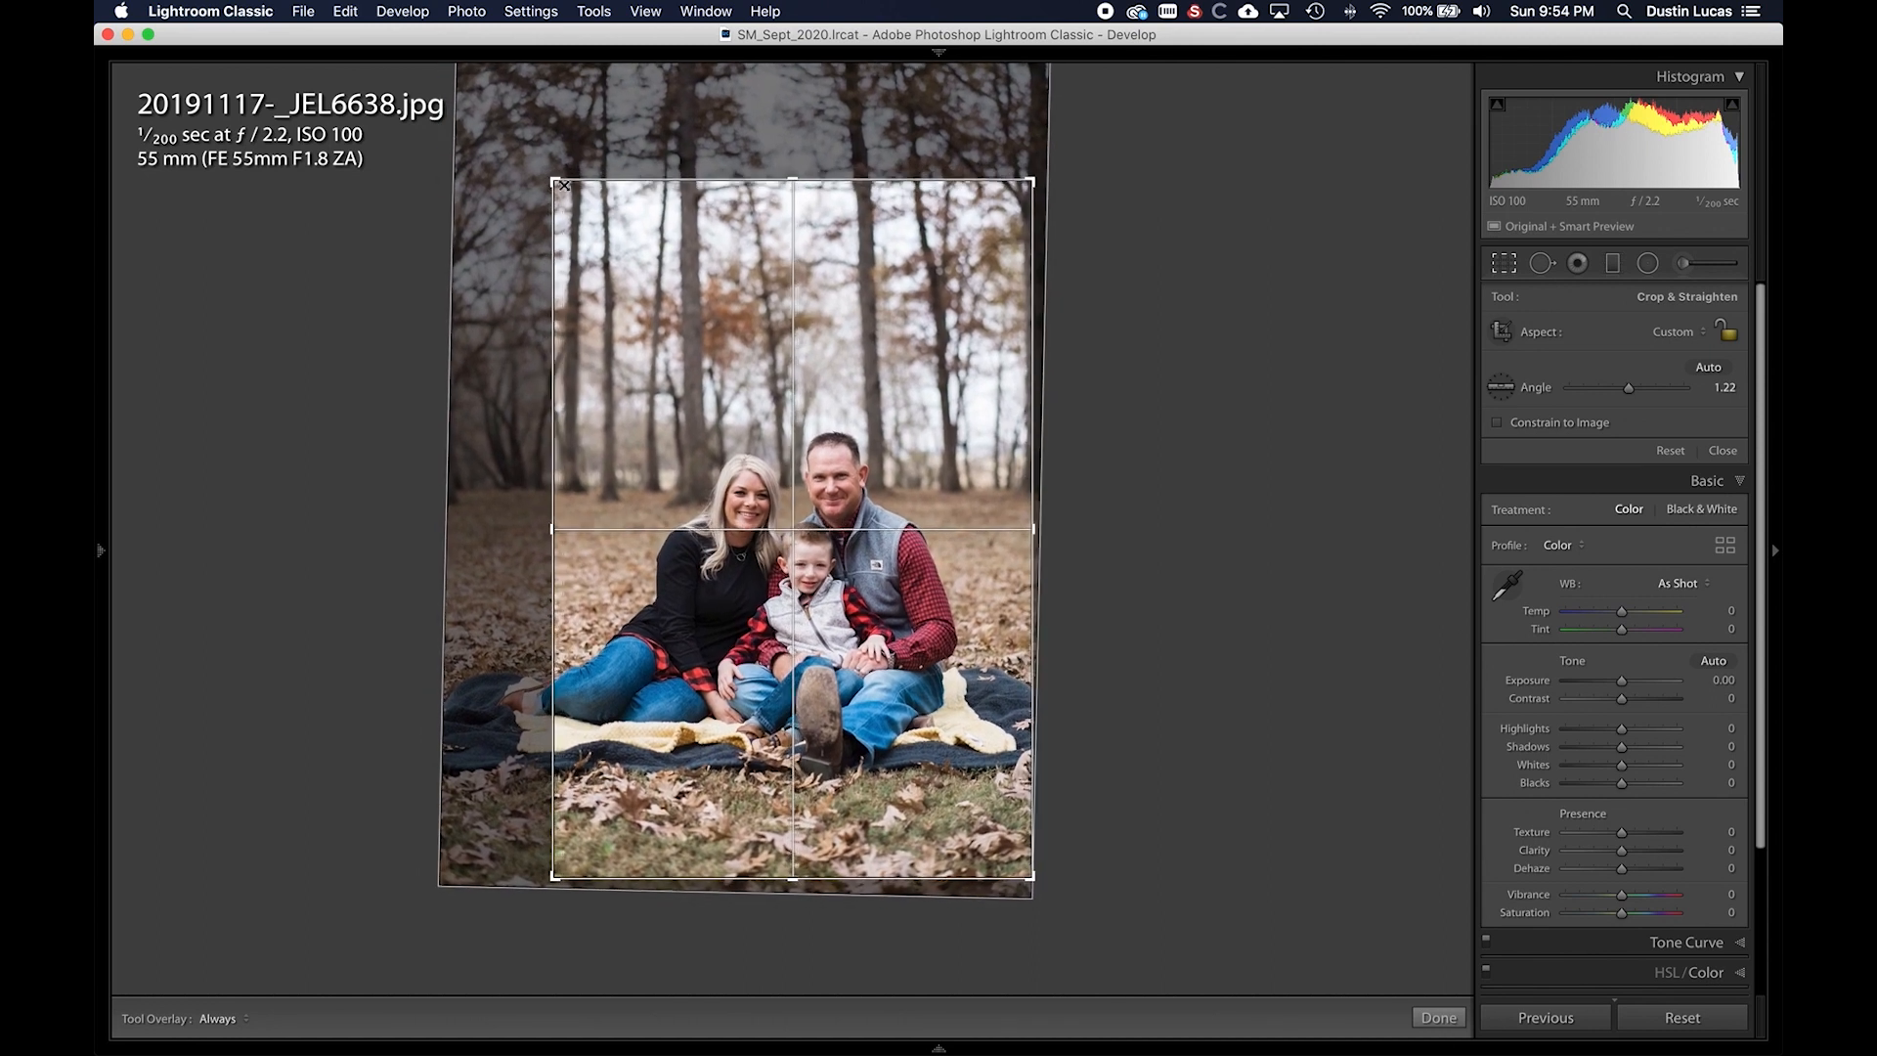
{"action": "mouse_move", "coordinate": [838, 572]}
{"action": "left_mouse_down"}
{"action": "mouse_move", "coordinate": [893, 578]}
{"action": "mouse_move", "coordinate": [826, 571]}
{"action": "left_mouse_up"}
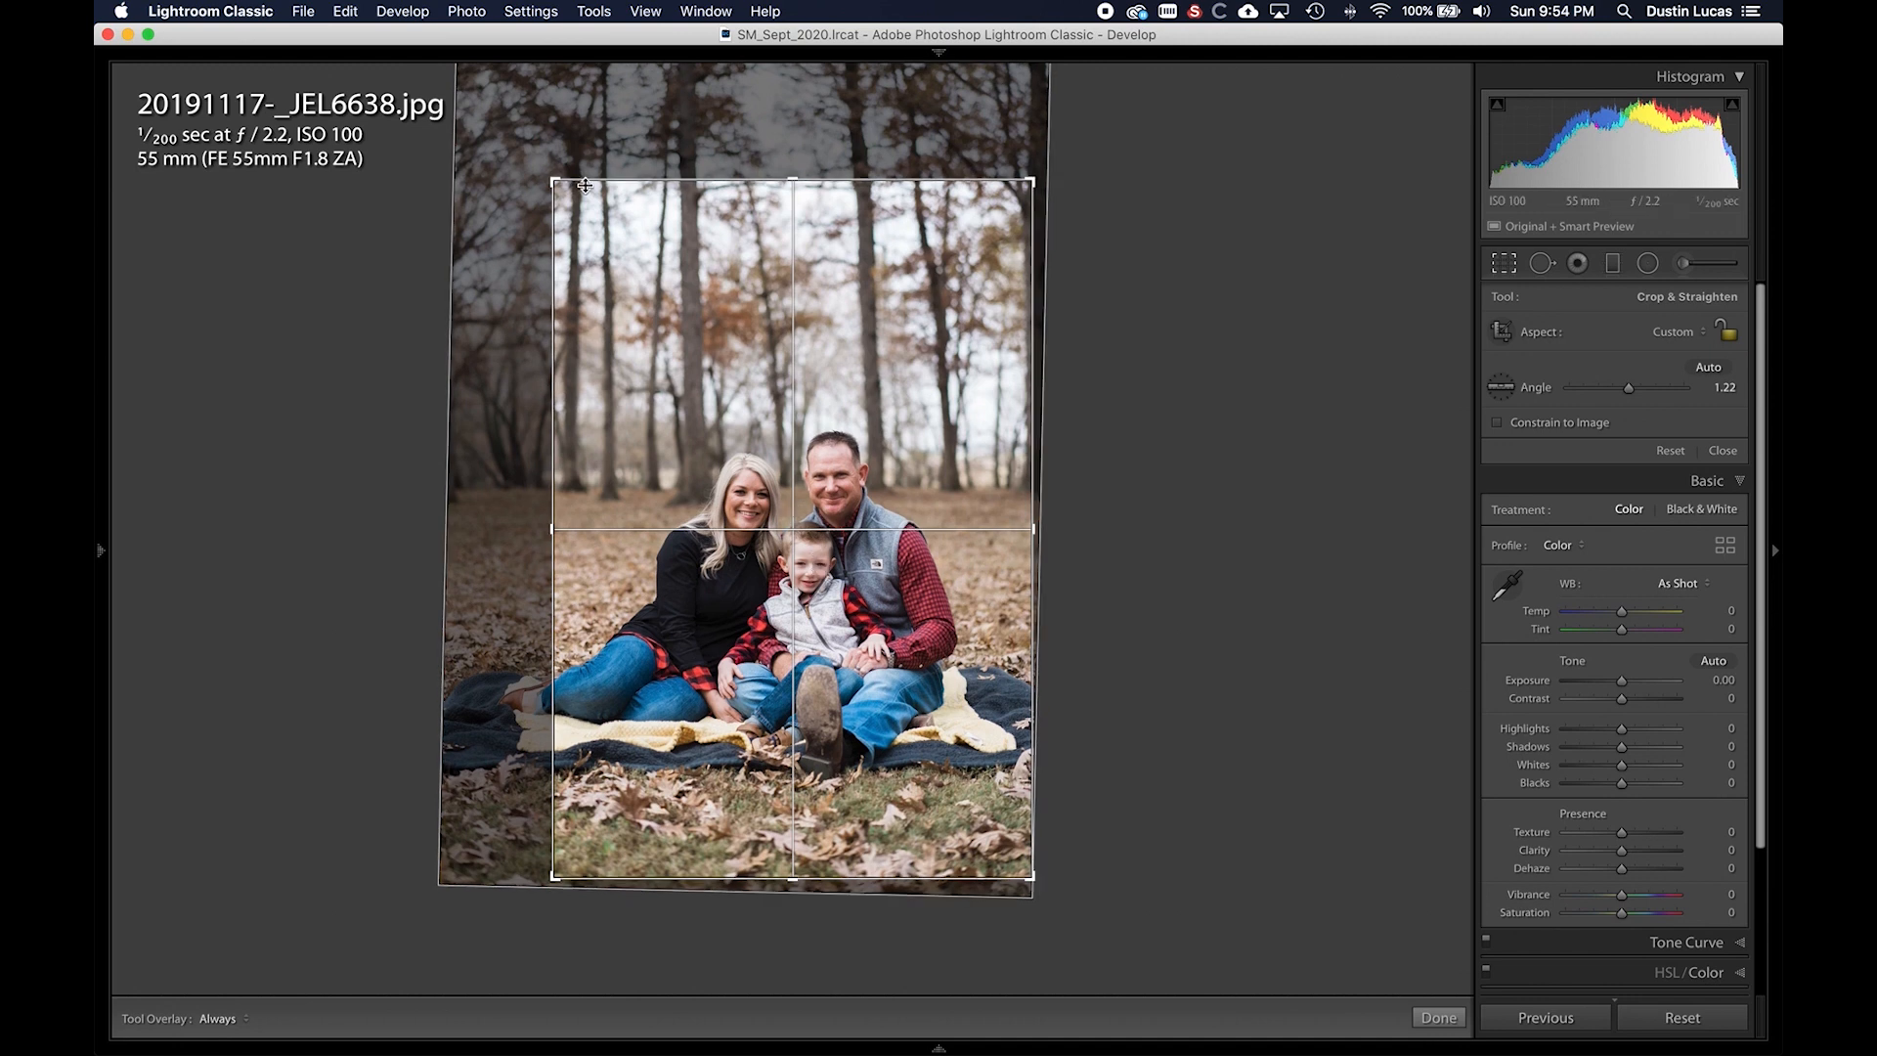
{"action": "mouse_move", "coordinate": [560, 187]}
{"action": "left_mouse_down"}
{"action": "mouse_move", "coordinate": [563, 207]}
{"action": "mouse_move", "coordinate": [541, 207]}
{"action": "mouse_move", "coordinate": [547, 189]}
{"action": "left_mouse_up"}
{"action": "key", "text": "super+z"}
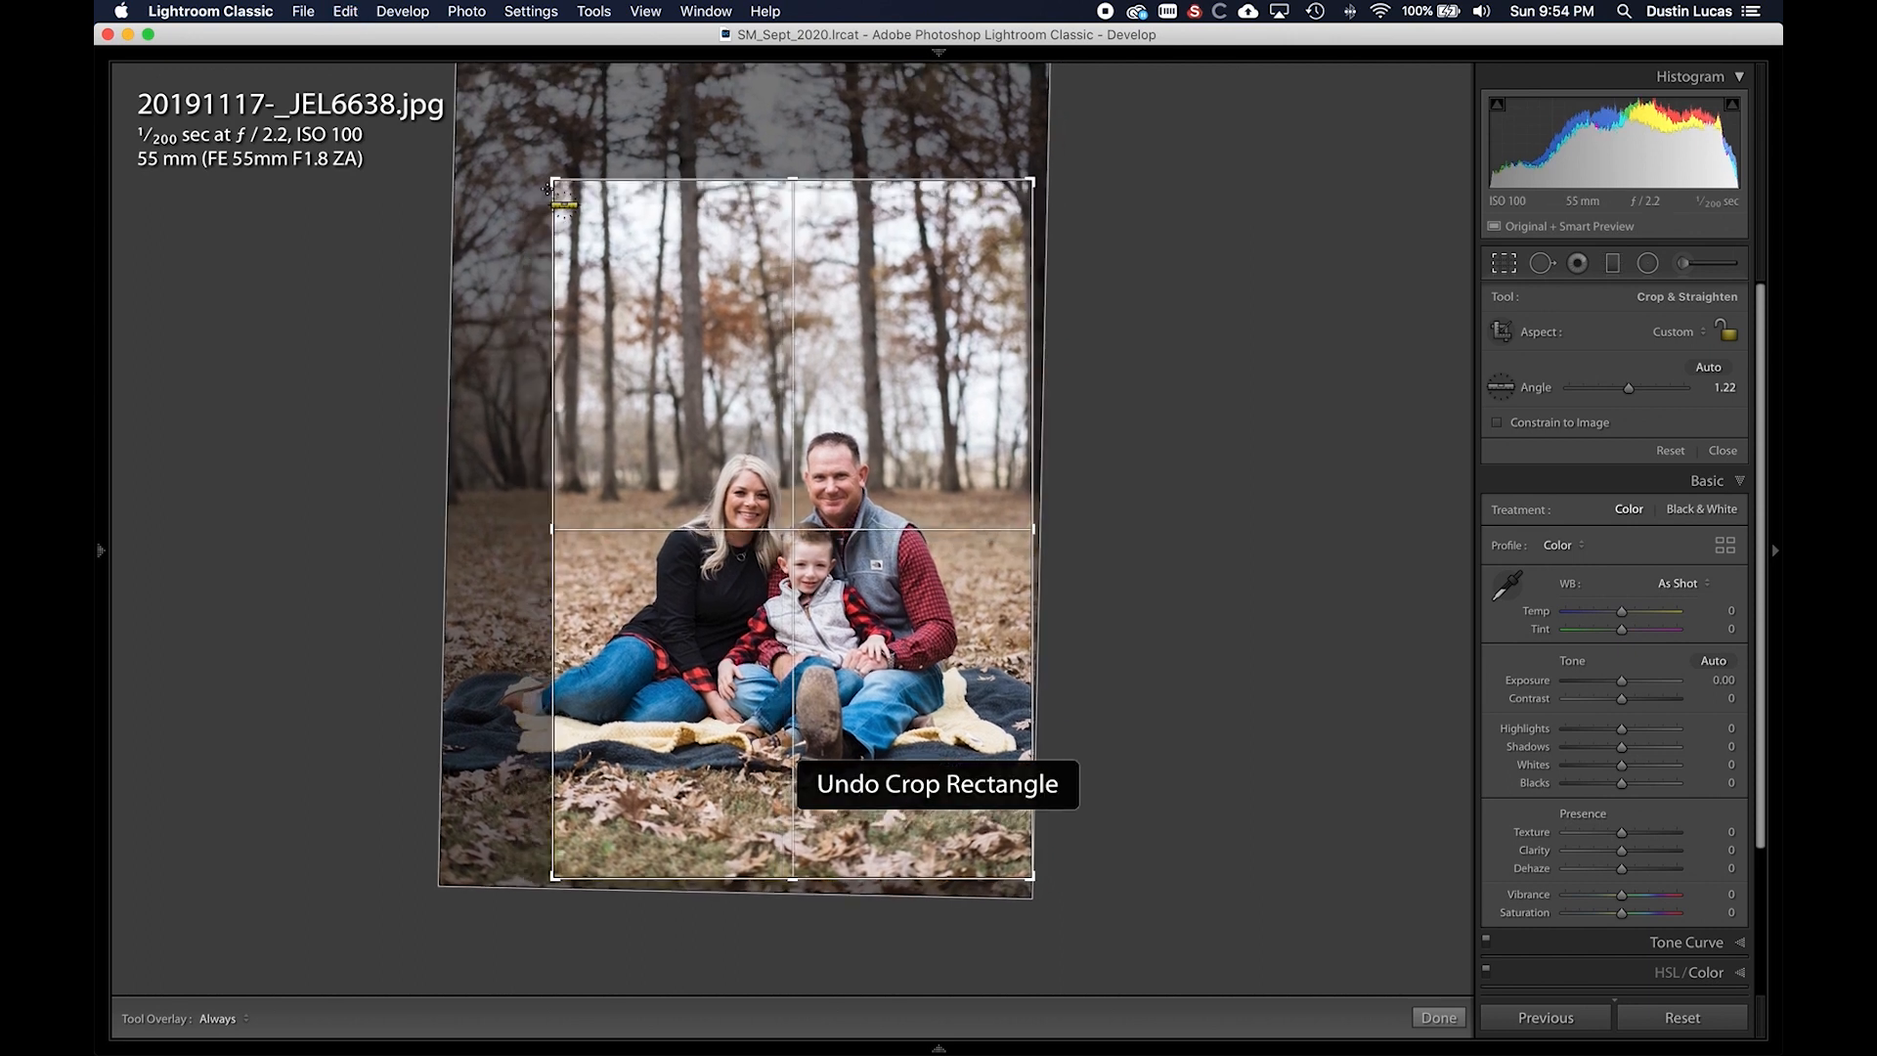
{"action": "key", "text": "super+z"}
- Lock the Original aspect ratio and crop tighter around the seated family, comparing before and after by undoing and redoing the crop
{"action": "left_click", "coordinate": [1728, 333]}
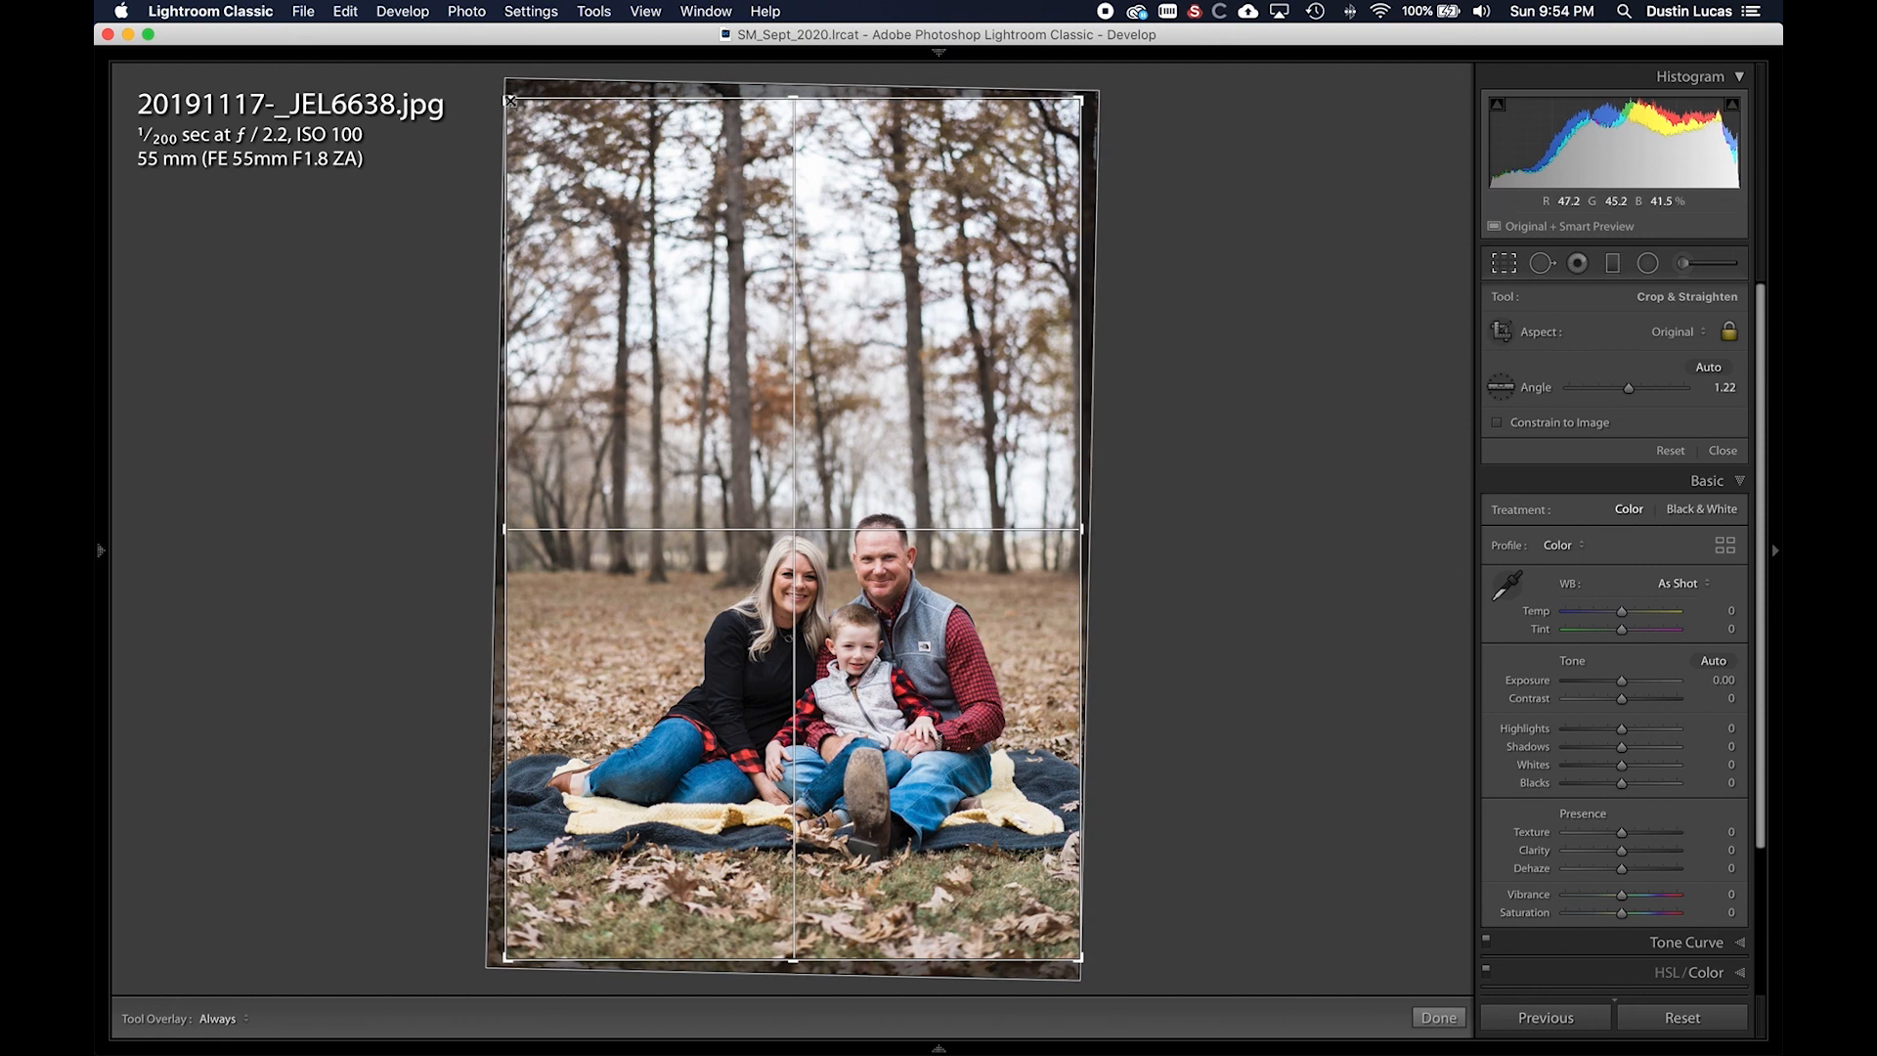
{"action": "left_click_drag", "start_coordinate": [518, 121], "coordinate": [537, 168]}
{"action": "key", "text": "Return"}
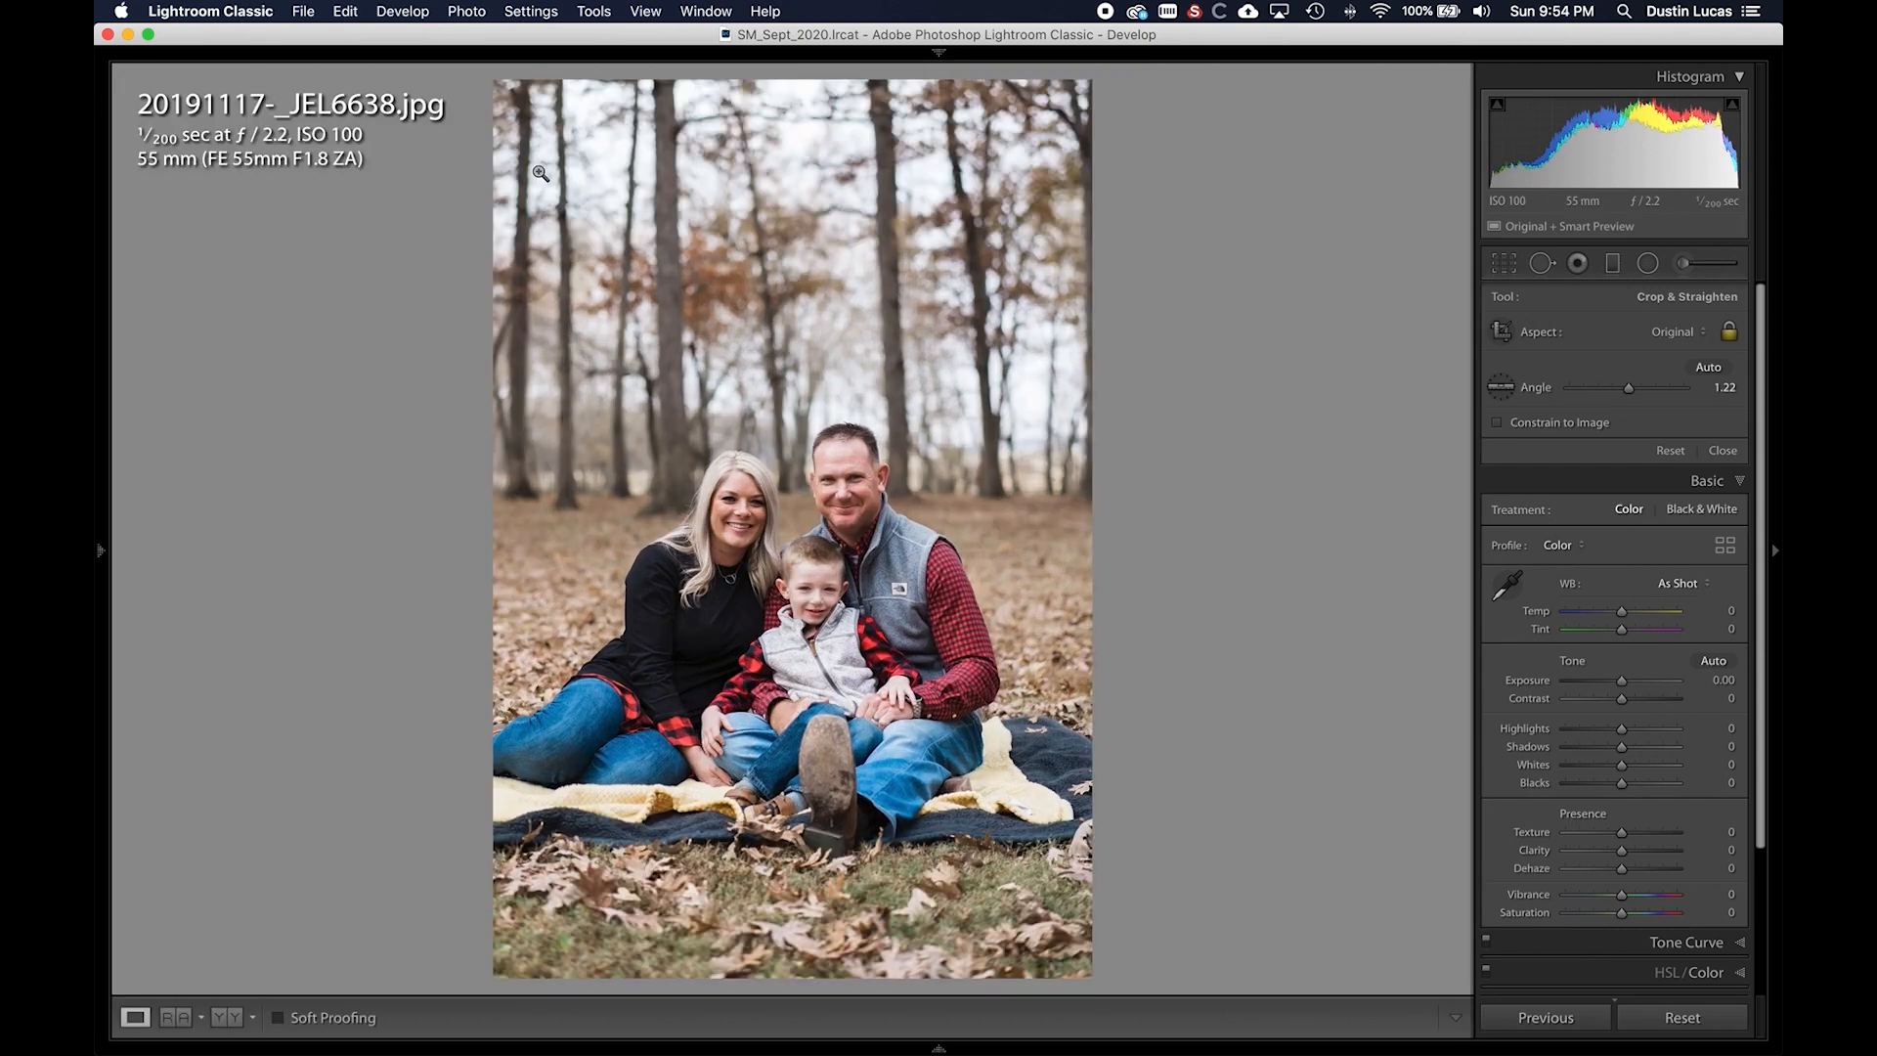
{"action": "key", "text": "super+z"}
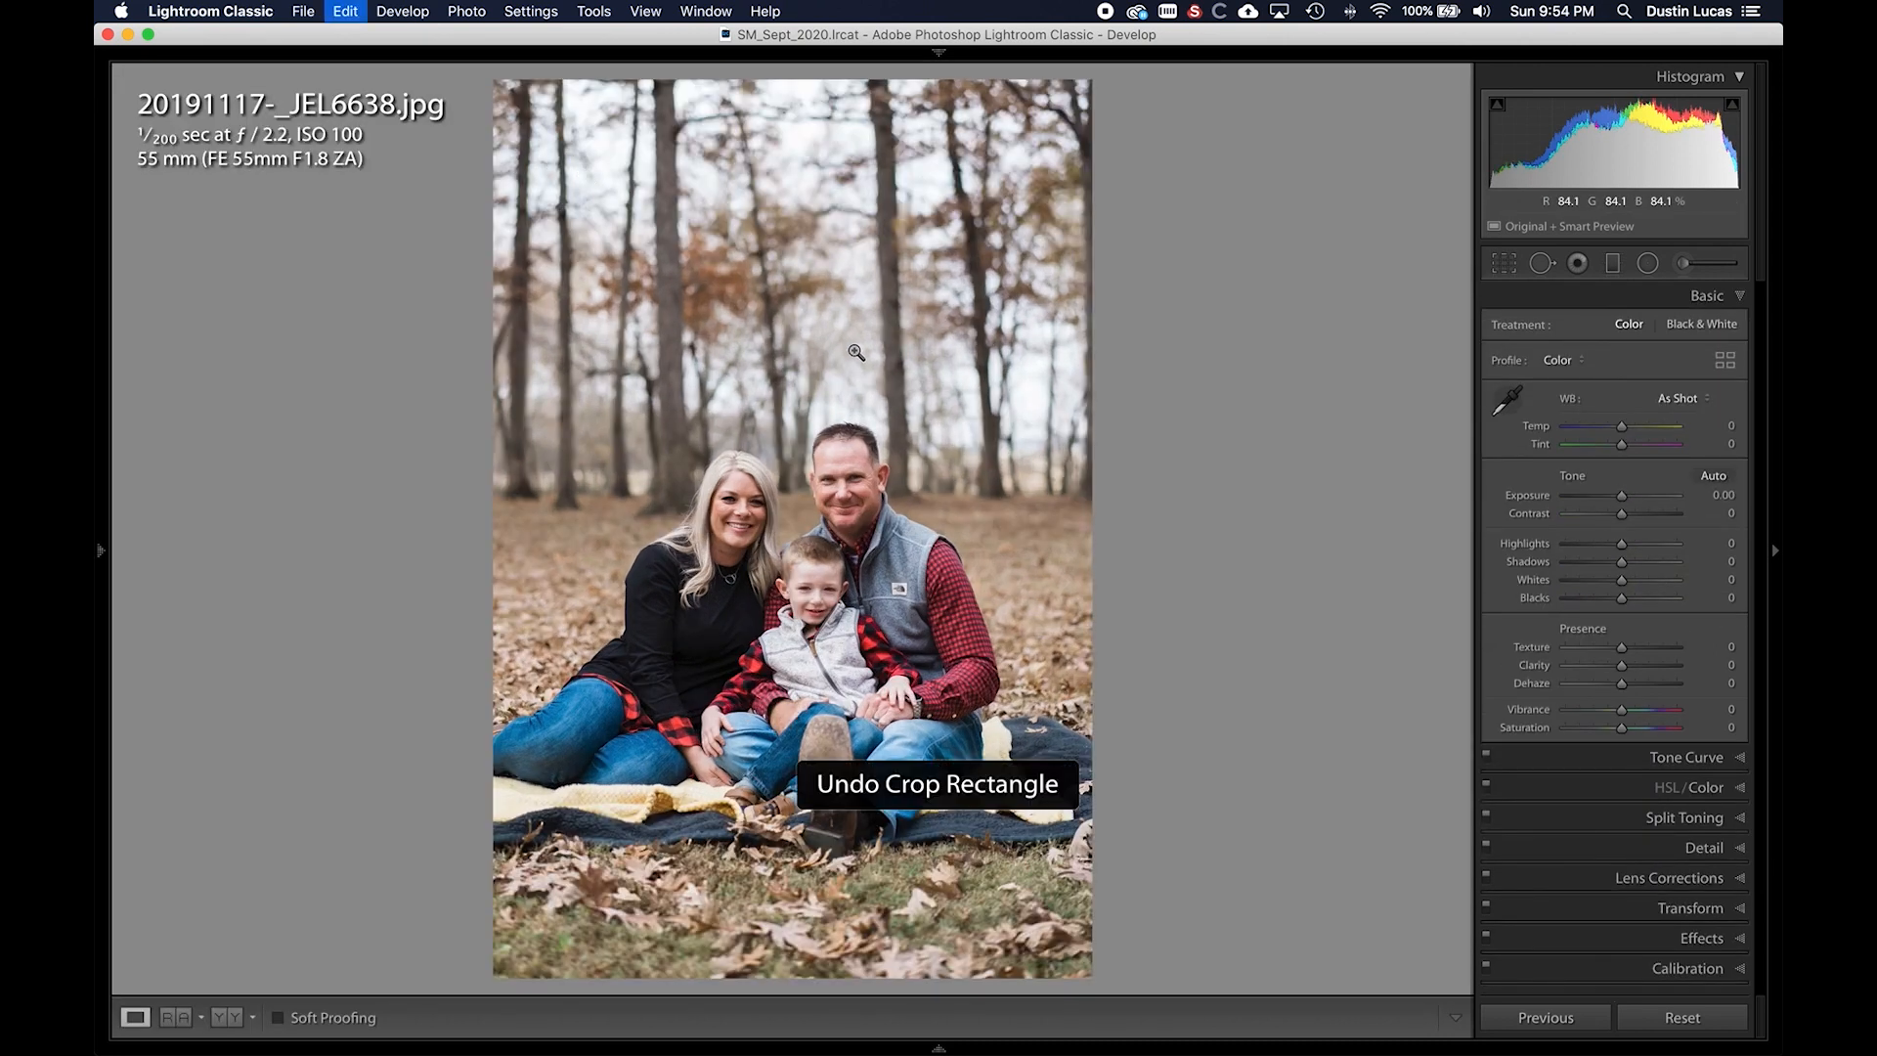
{"action": "key", "text": "super+z"}
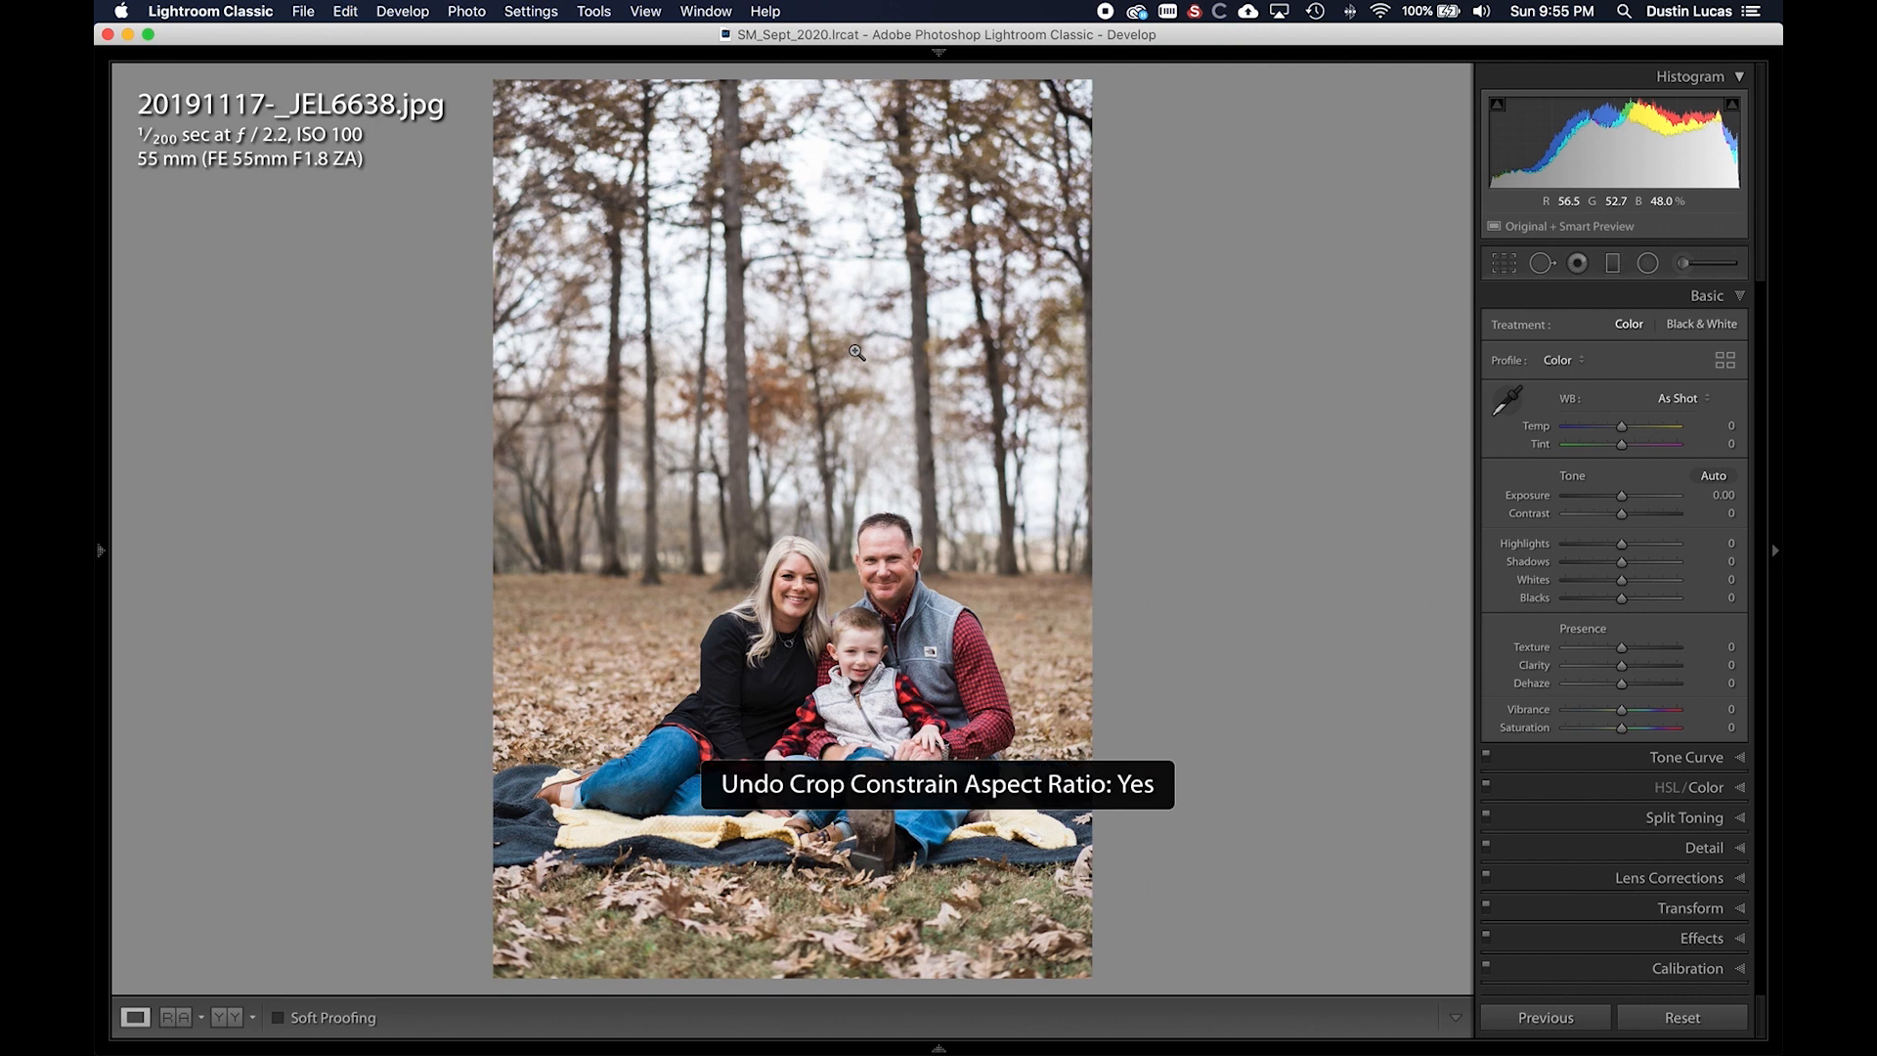
{"action": "key", "text": "super+shift+z"}
{"action": "key", "text": "super+shift+z"}
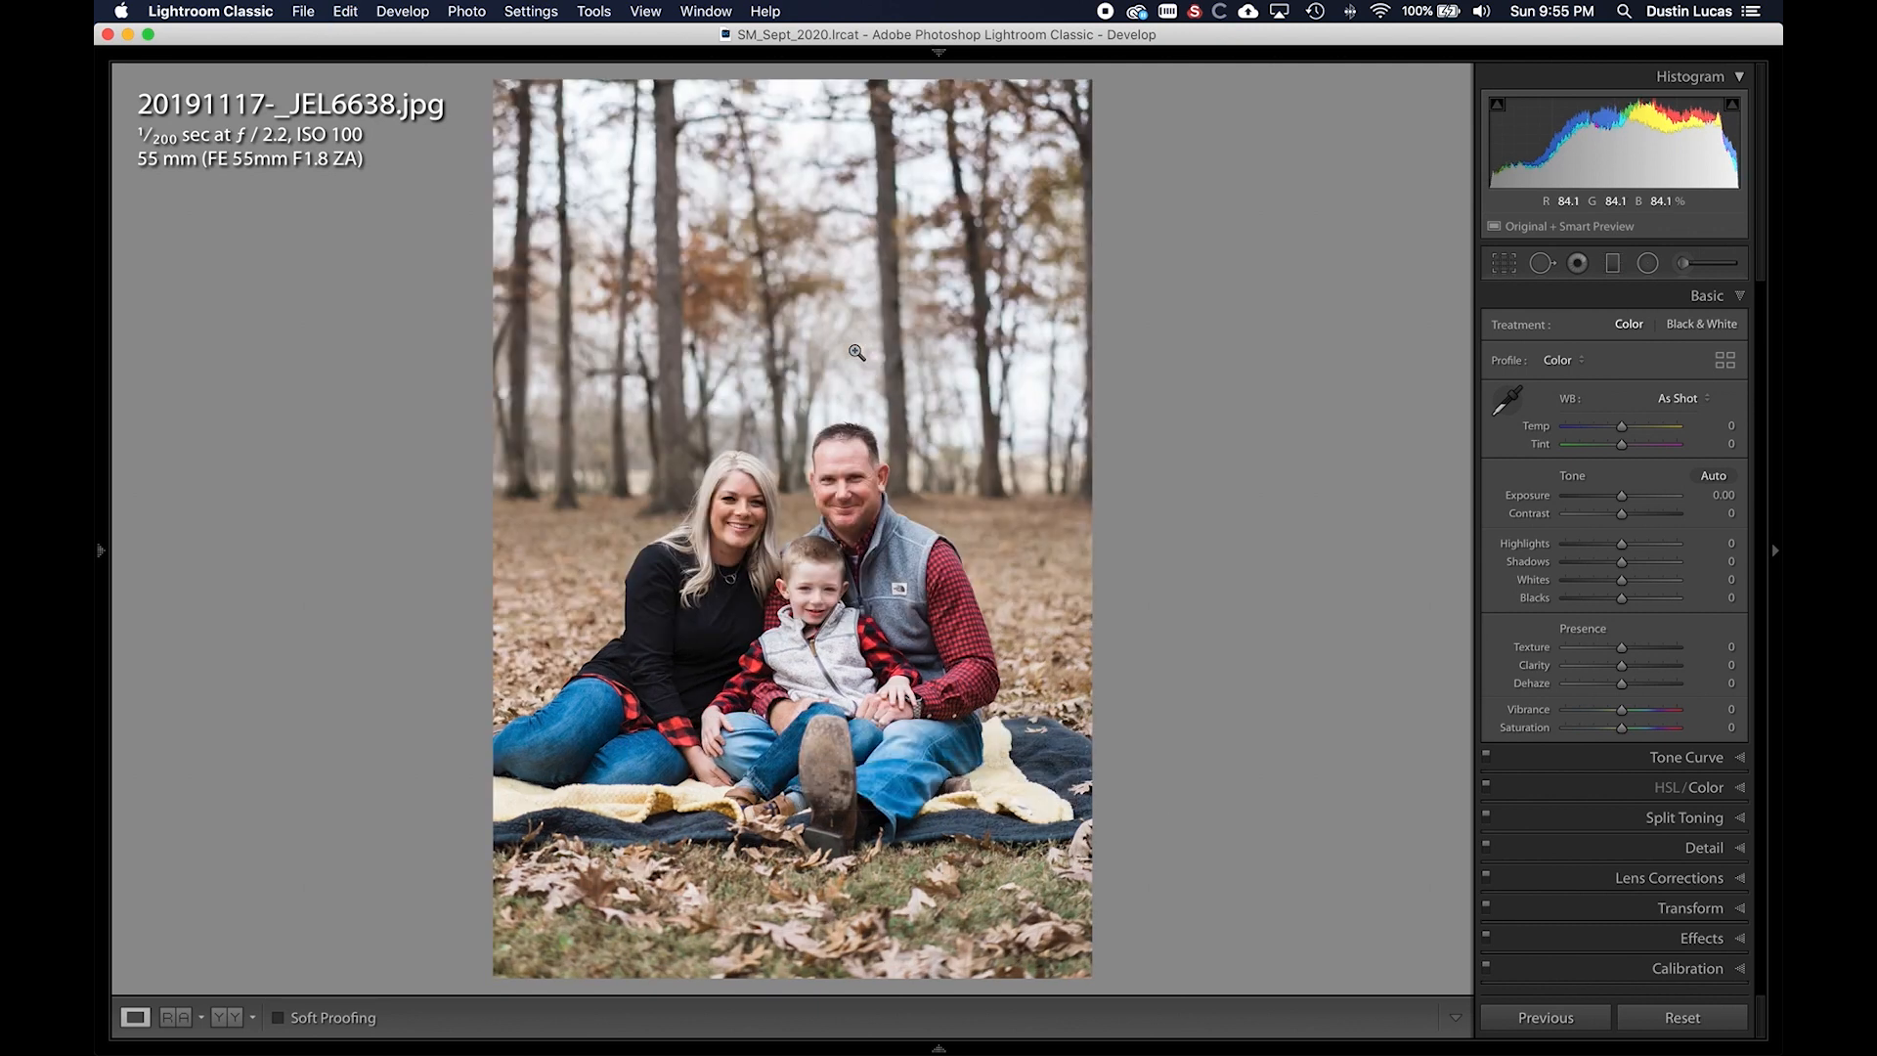
- Reopen Crop & Straighten on the cropped portrait and look through the guide overlays again
{"action": "key", "text": "r"}
{"action": "key", "text": "o"}
{"action": "key", "text": "o"}
{"action": "key", "text": "o"}
{"action": "key", "text": "o"}
{"action": "key", "text": "o"}
{"action": "key", "text": "o"}
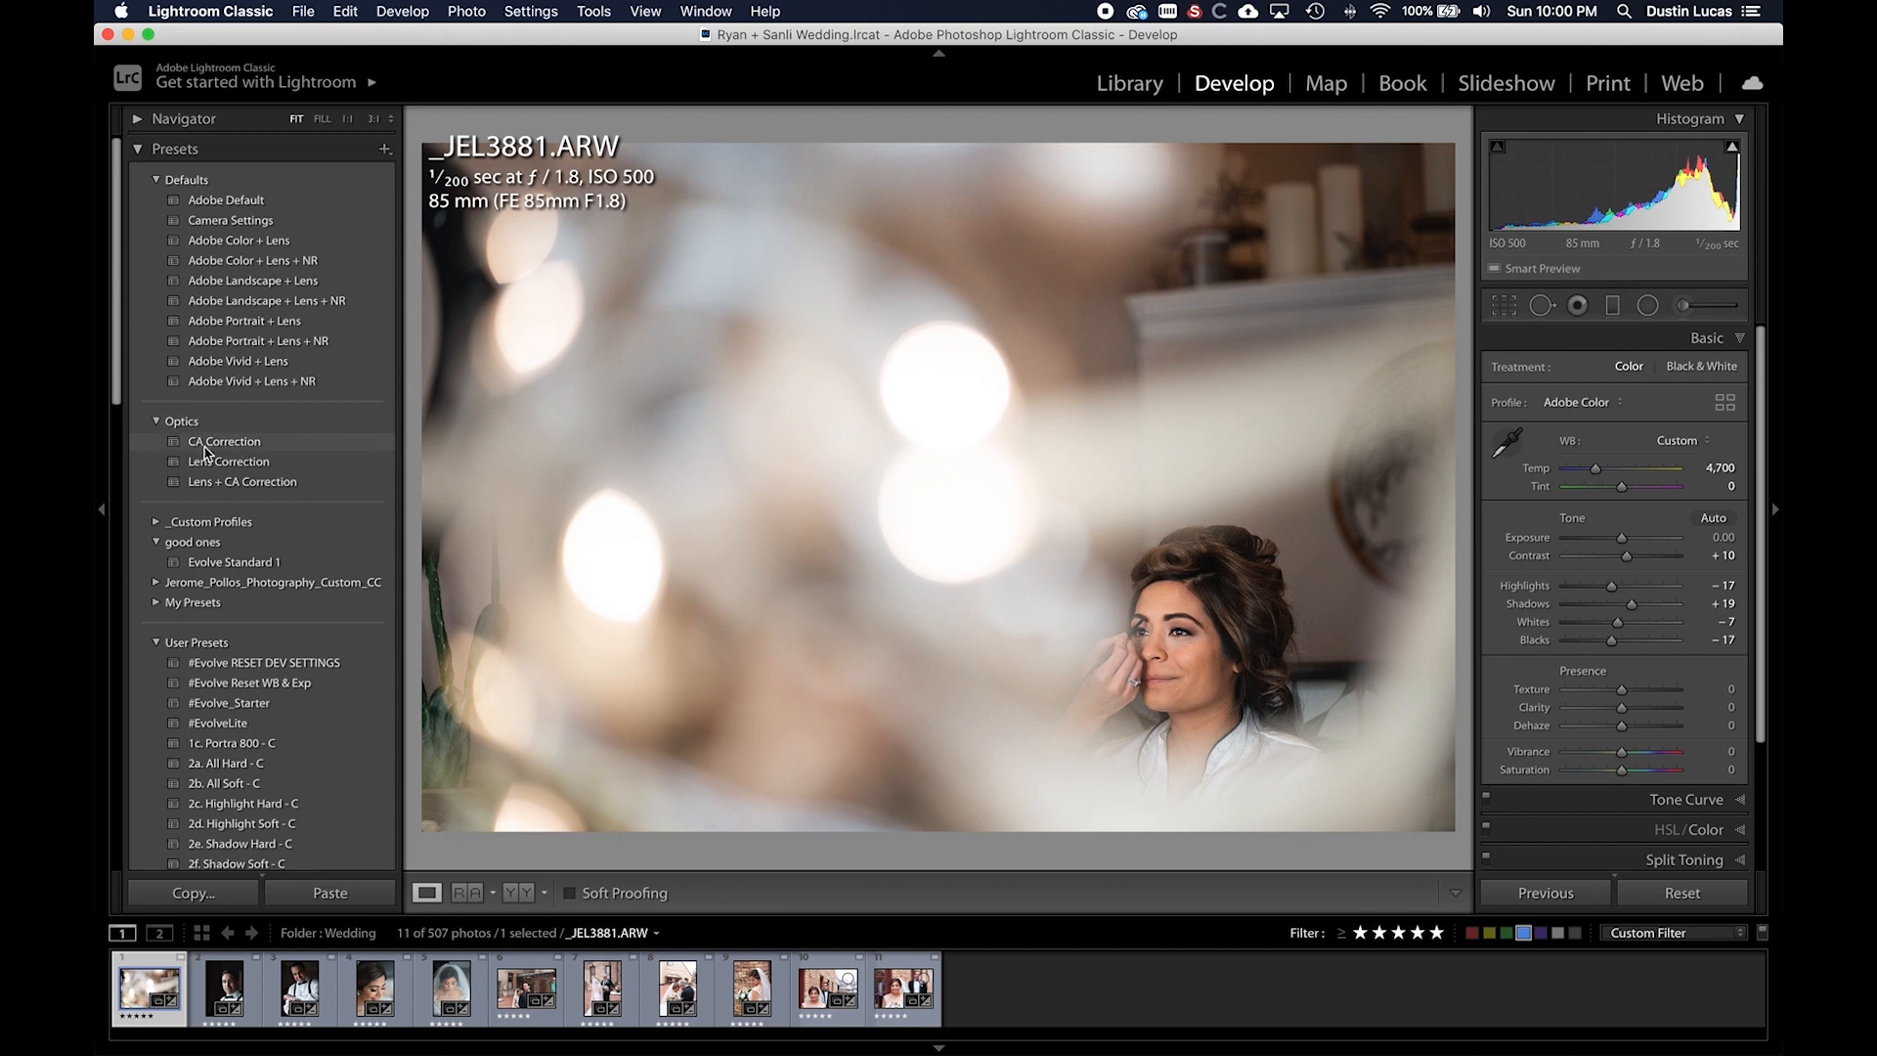
- Apply the CA Correction preset to _JEL3881.ARW and check its effect in the Lens Corrections settings by undoing and redoing it
{"action": "left_click", "coordinate": [228, 446]}
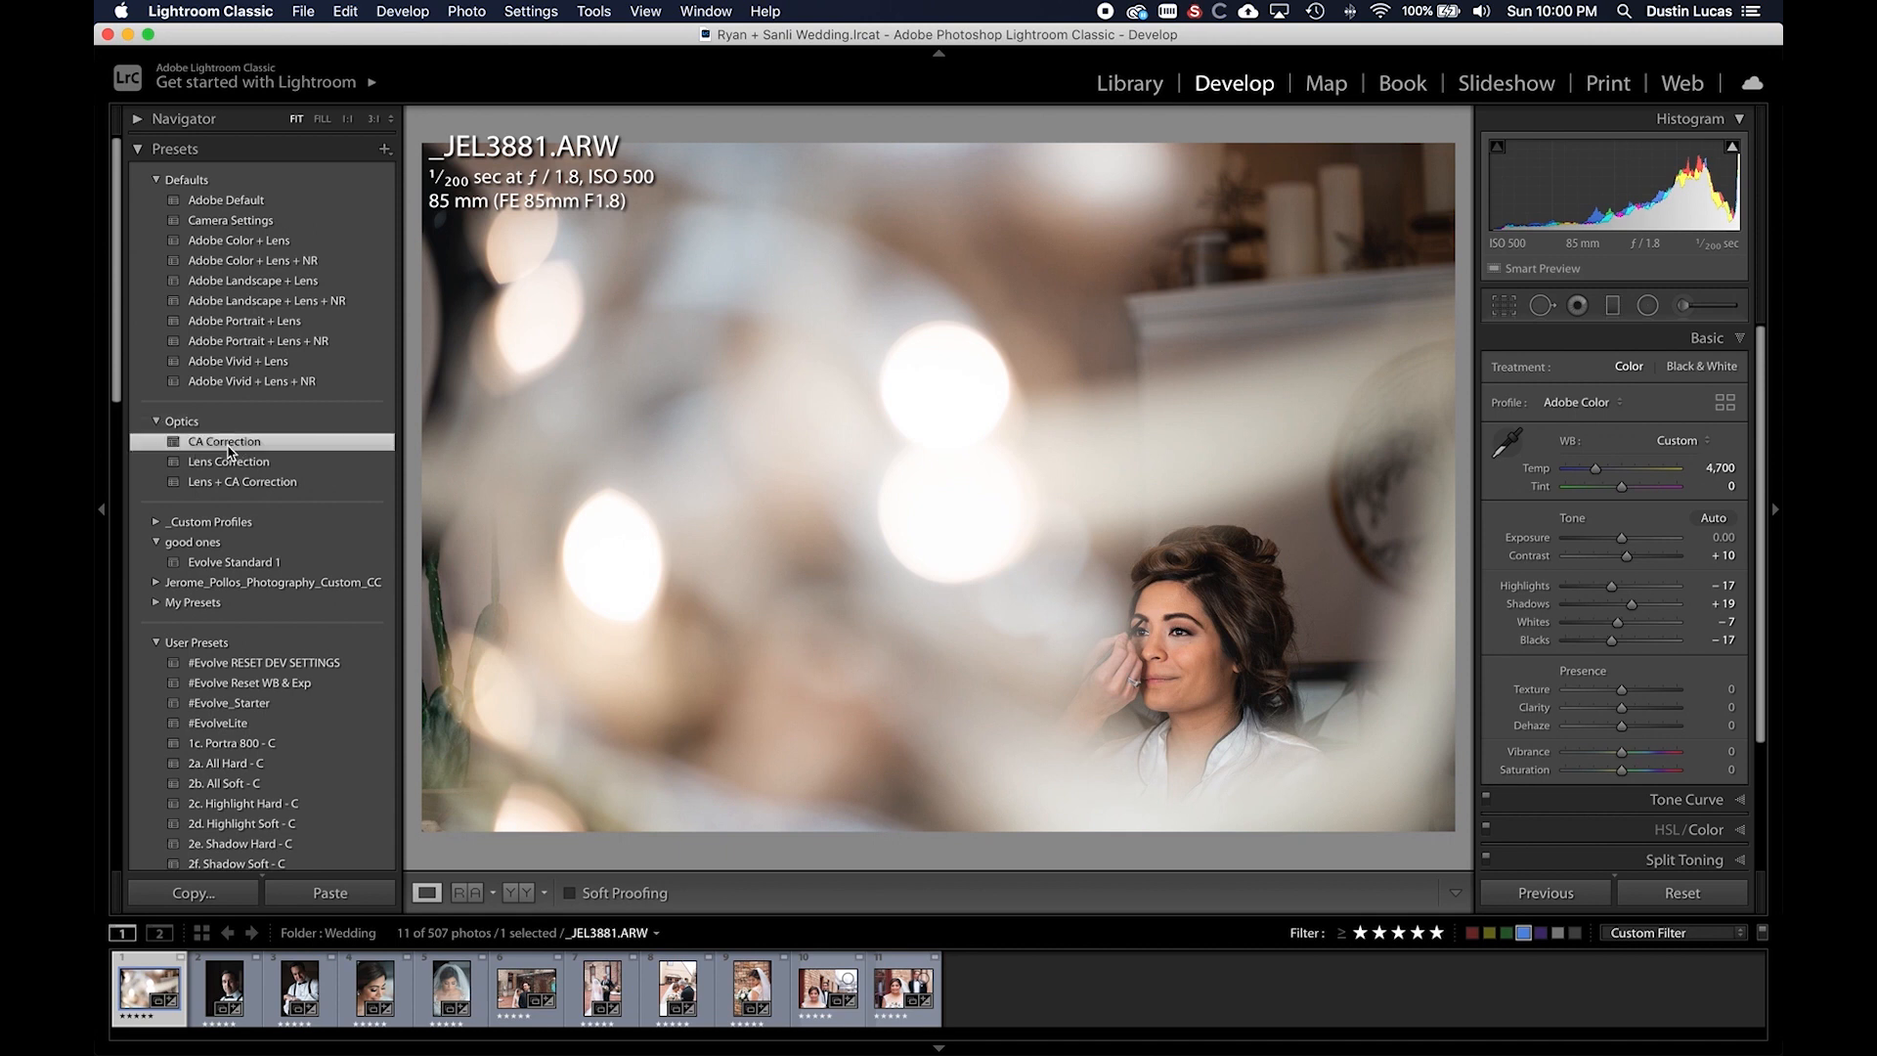
{"action": "scroll", "coordinate": [1652, 655], "scroll_direction": "down", "scroll_amount": 3}
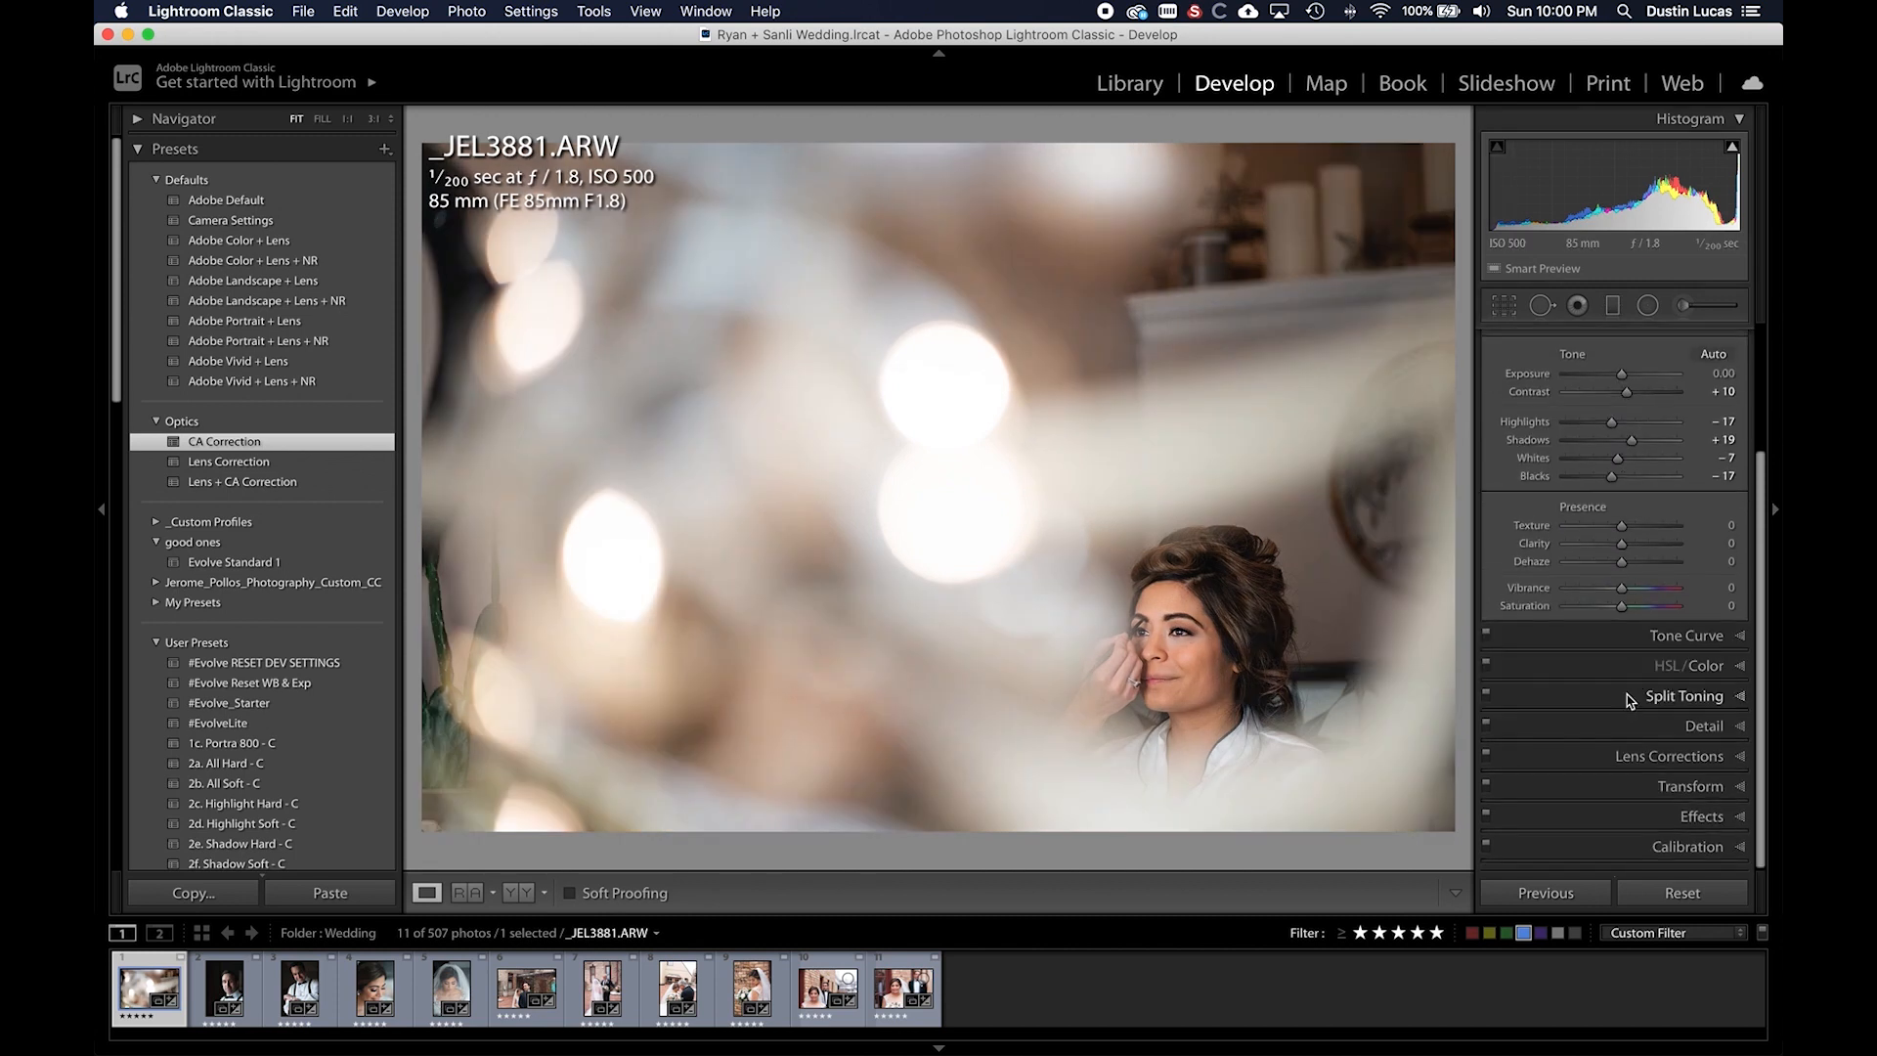
{"action": "left_click", "coordinate": [1661, 758]}
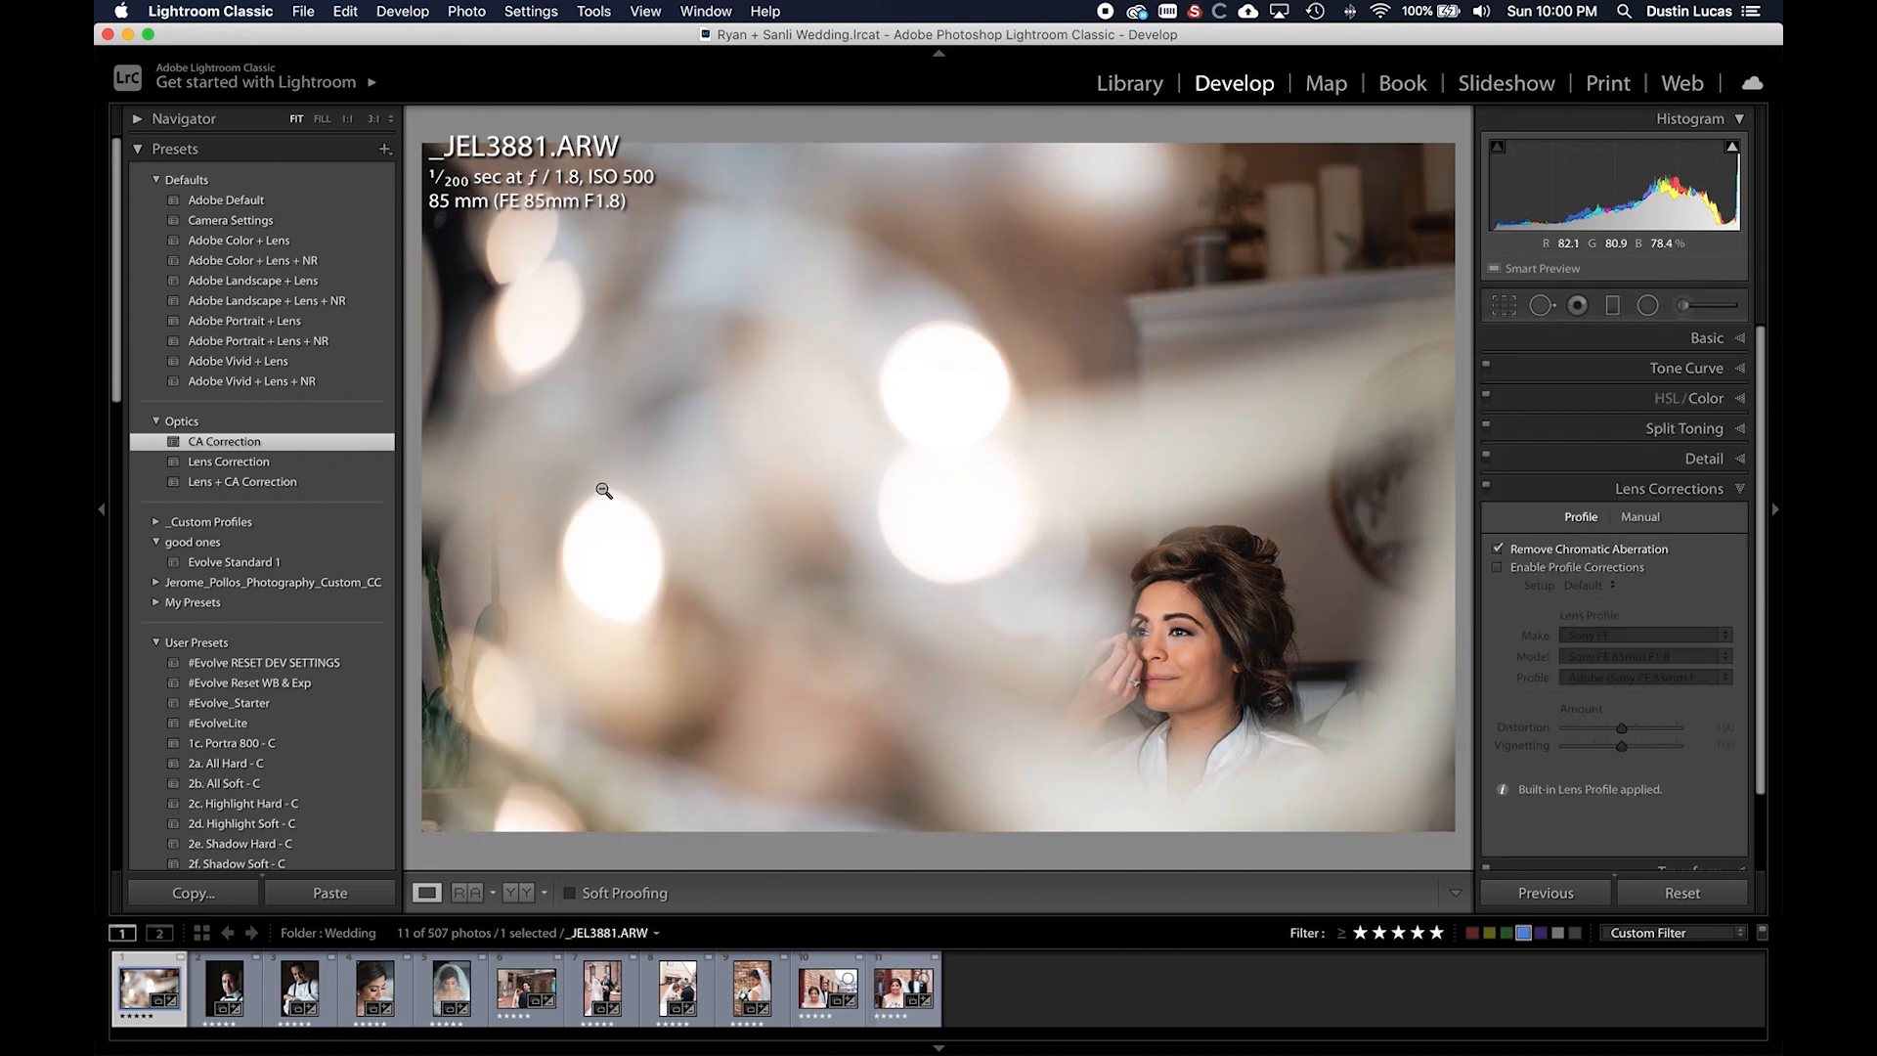
{"action": "key", "text": "super+z"}
{"action": "key", "text": "super+shift+z"}
- Examine the manual Defringe and profile lens correction settings, including a closer view of the bride's hair
{"action": "left_click", "coordinate": [1652, 520]}
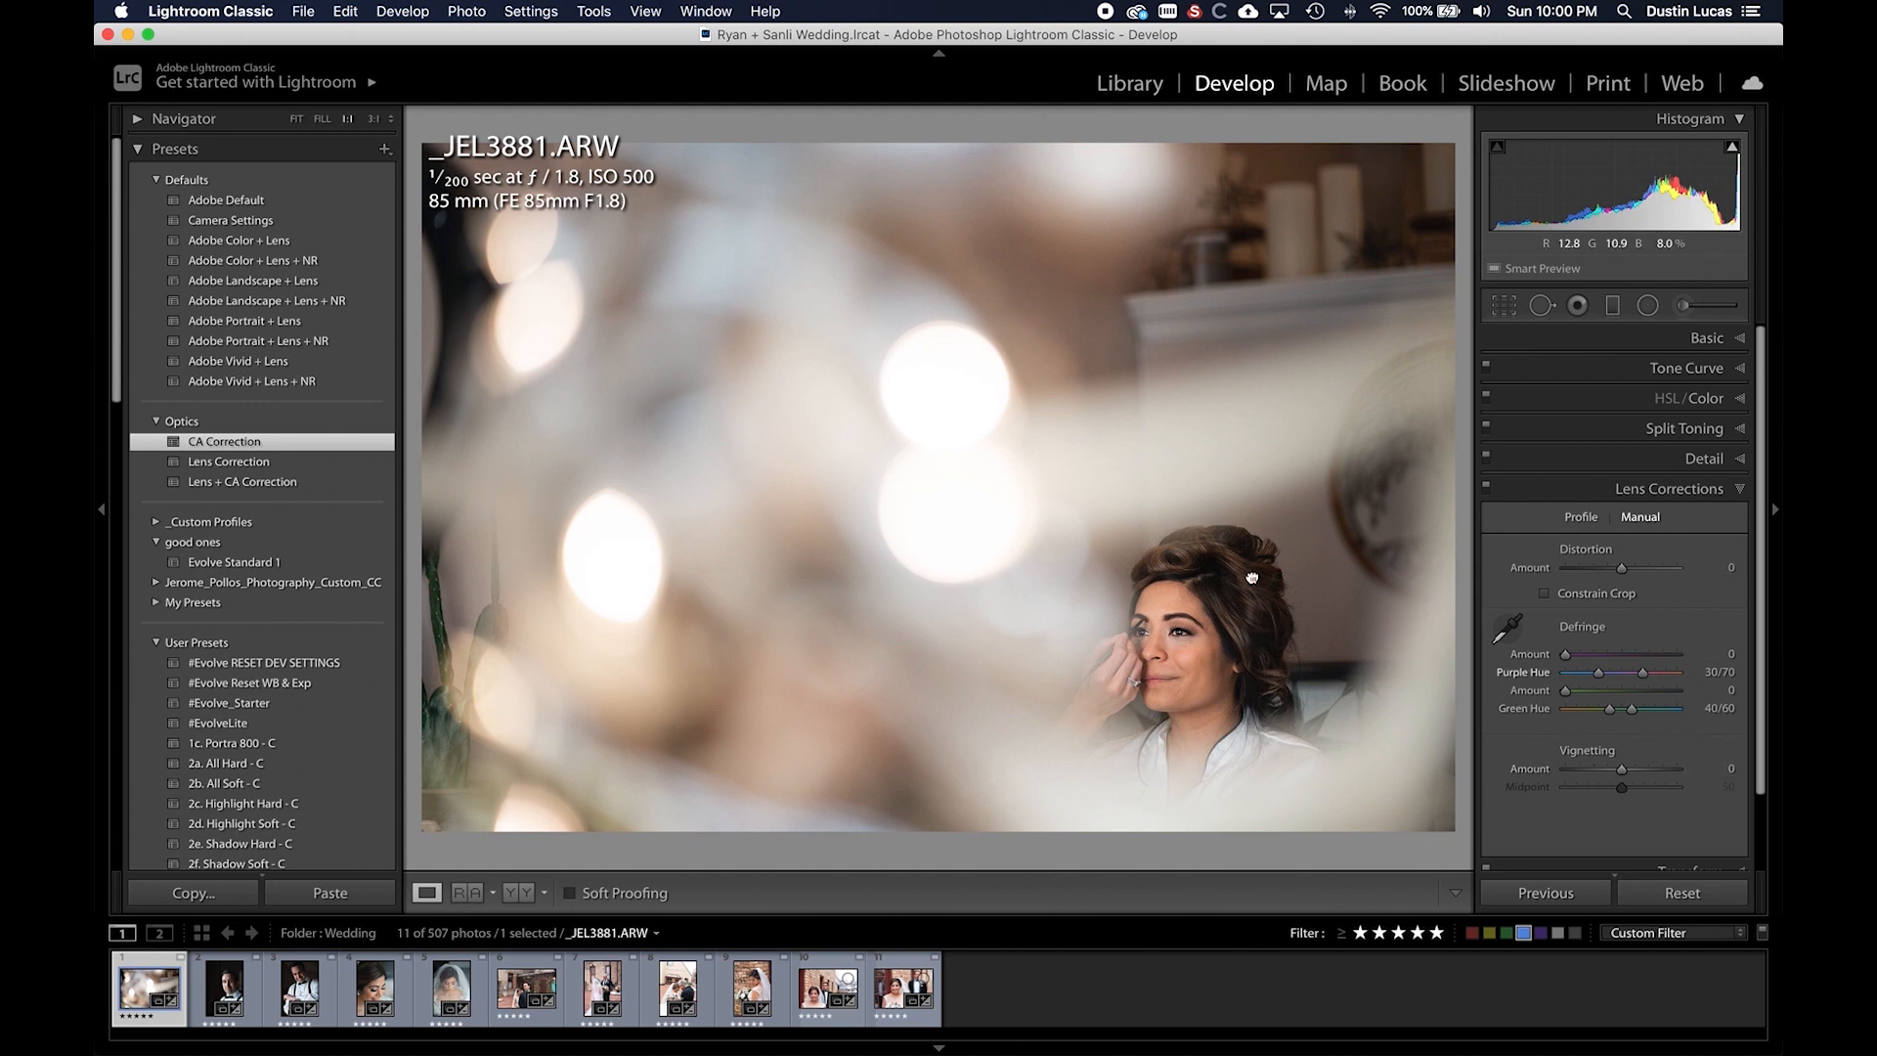
{"action": "left_click", "coordinate": [1255, 584]}
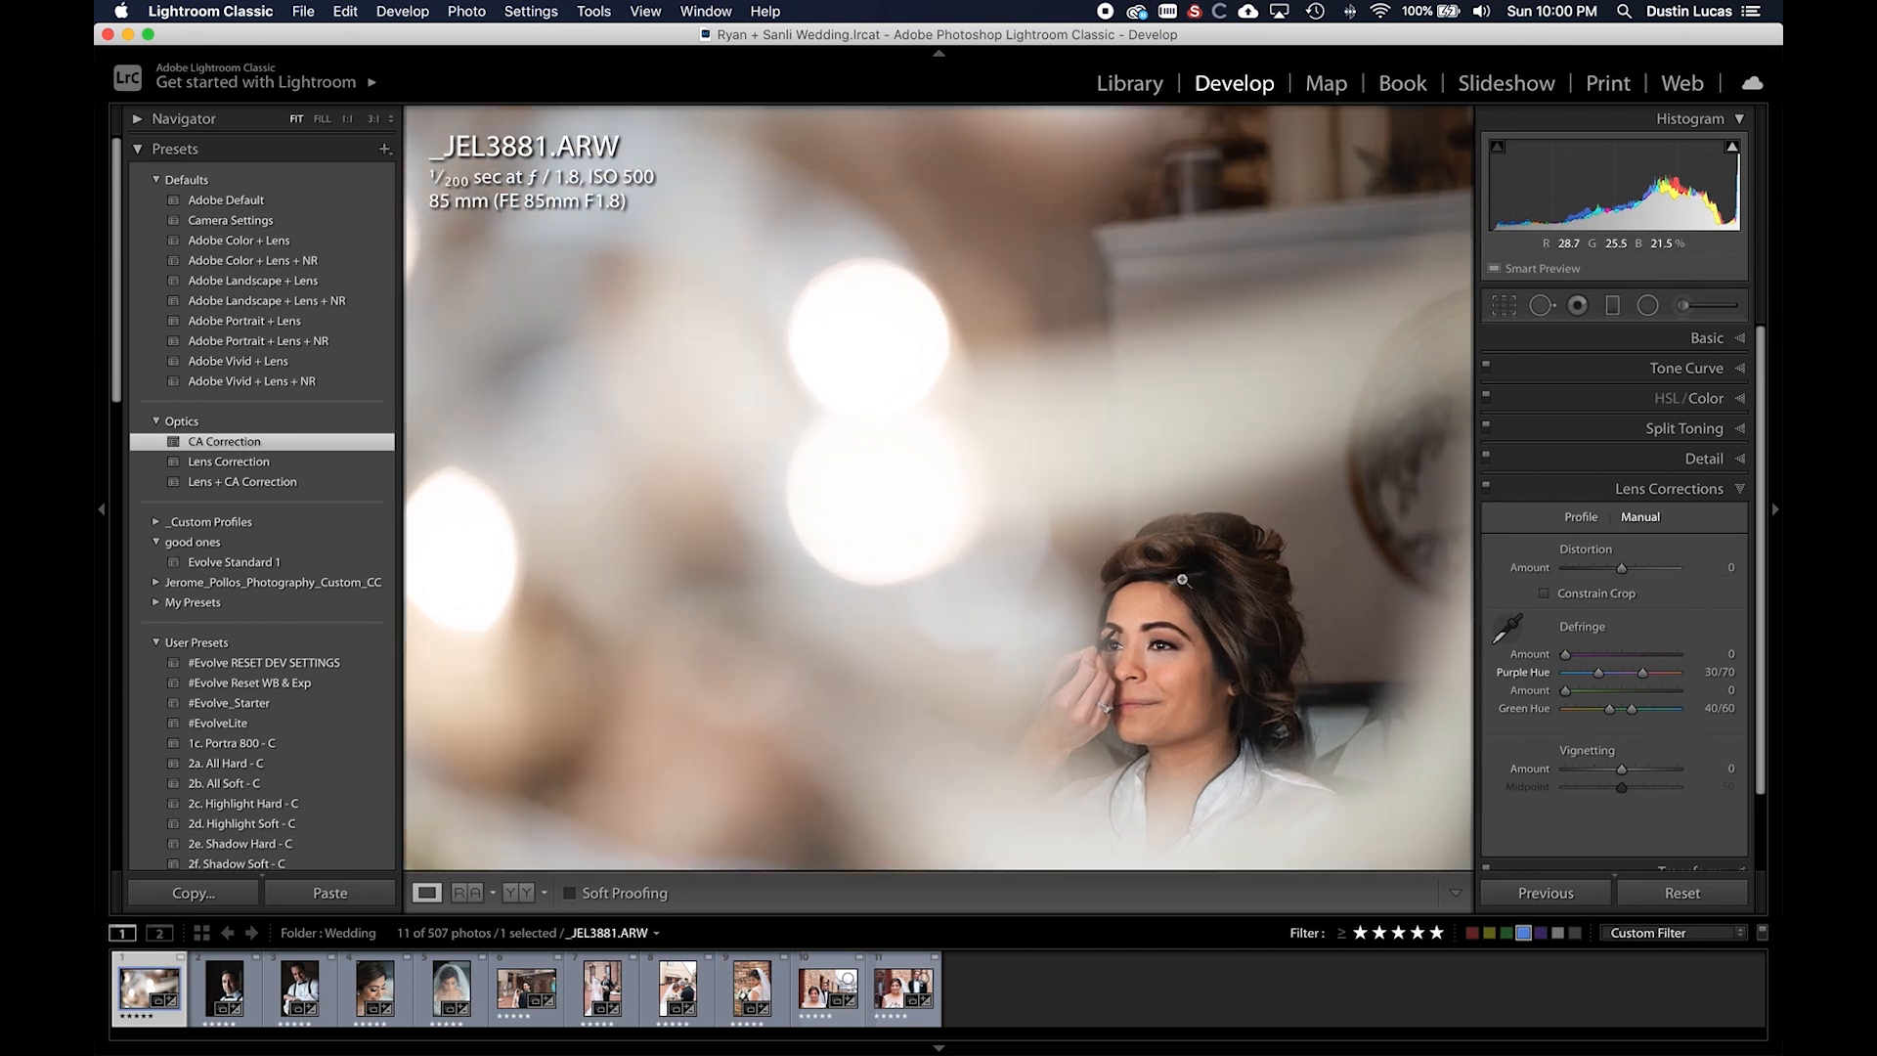
{"action": "left_click", "coordinate": [1282, 577]}
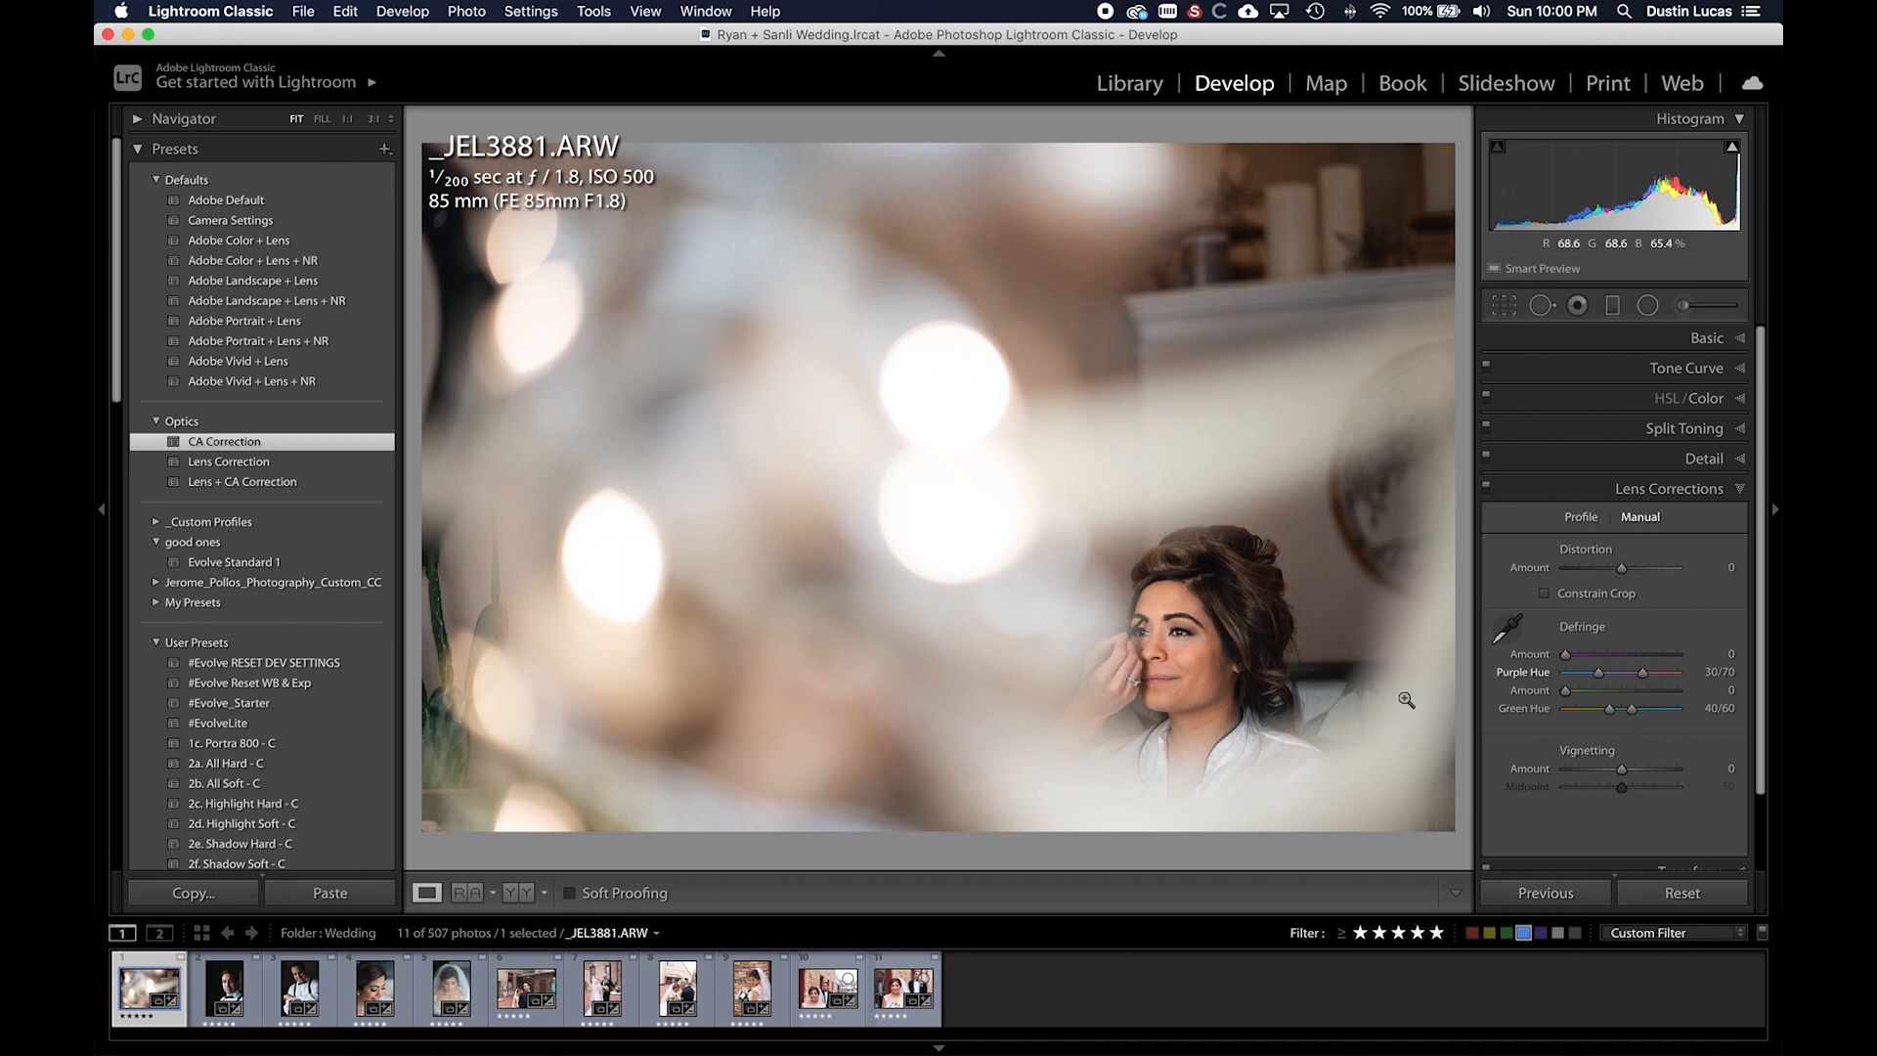
{"action": "left_click", "coordinate": [1581, 516]}
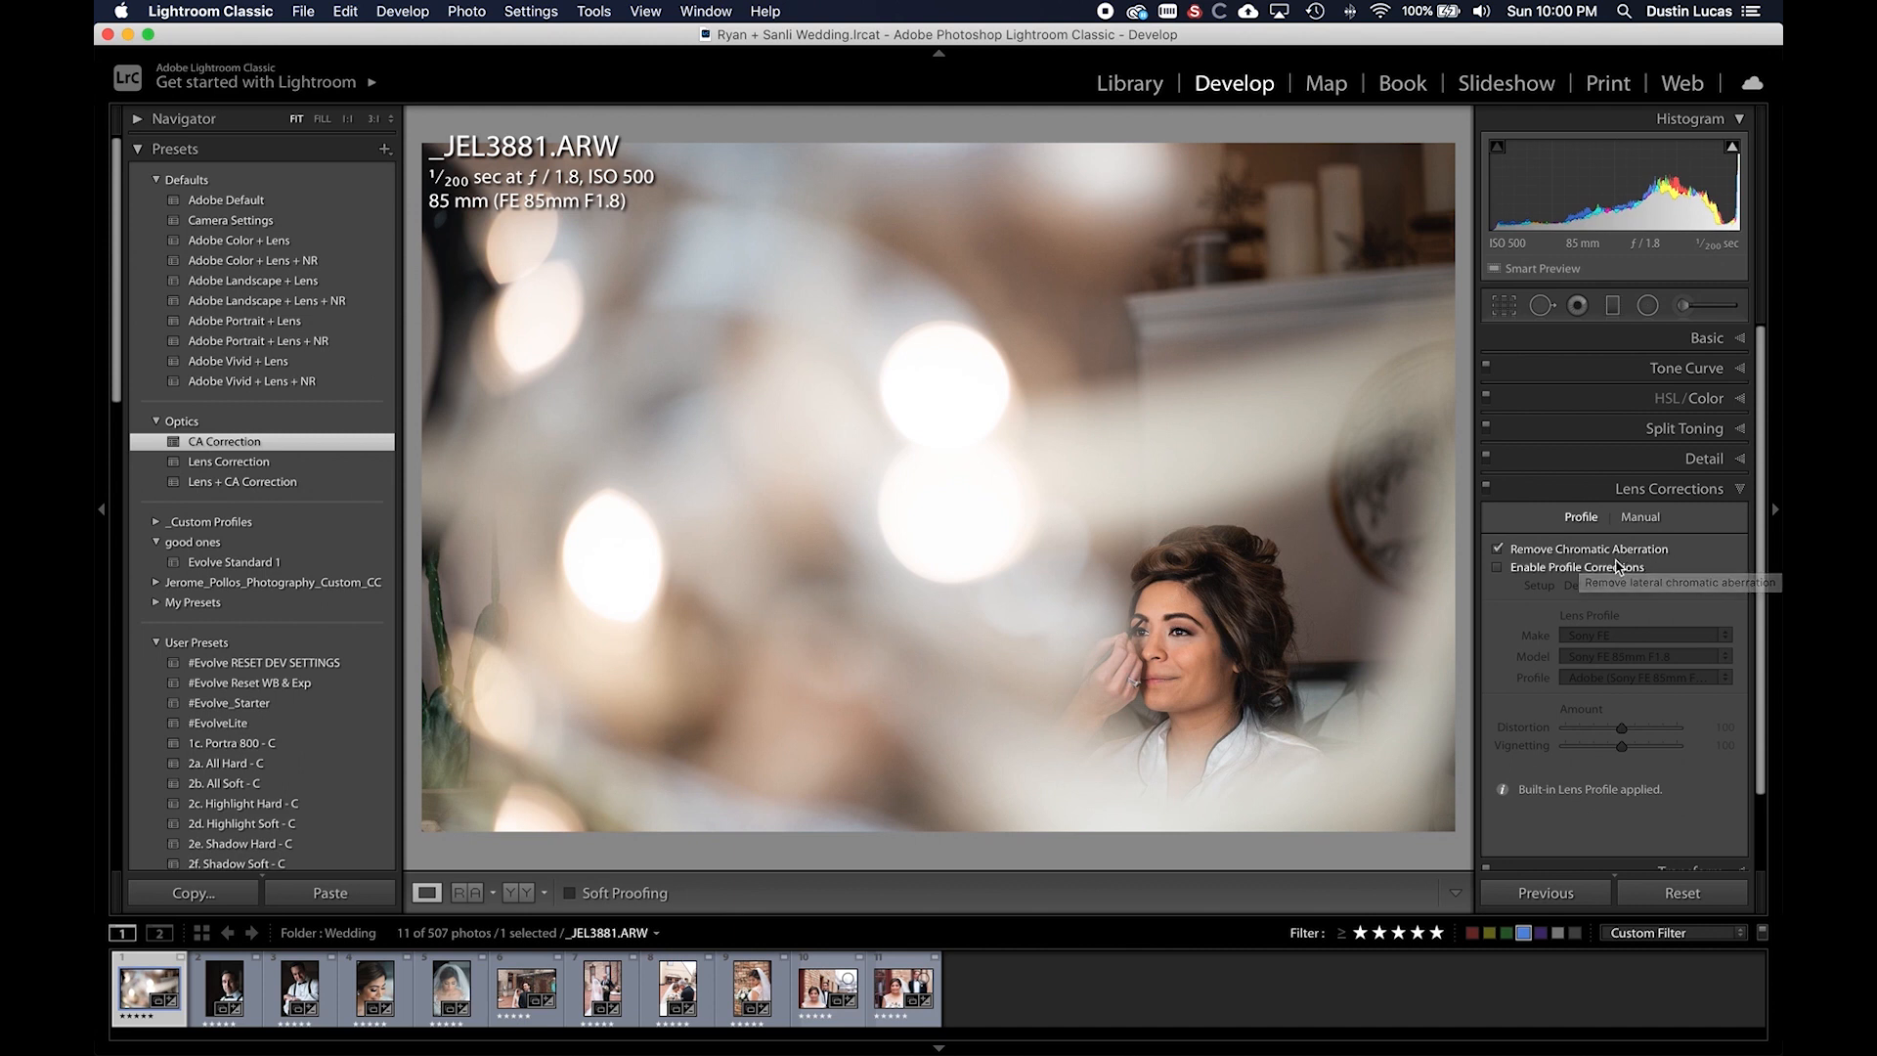
{"action": "left_click", "coordinate": [1644, 516]}
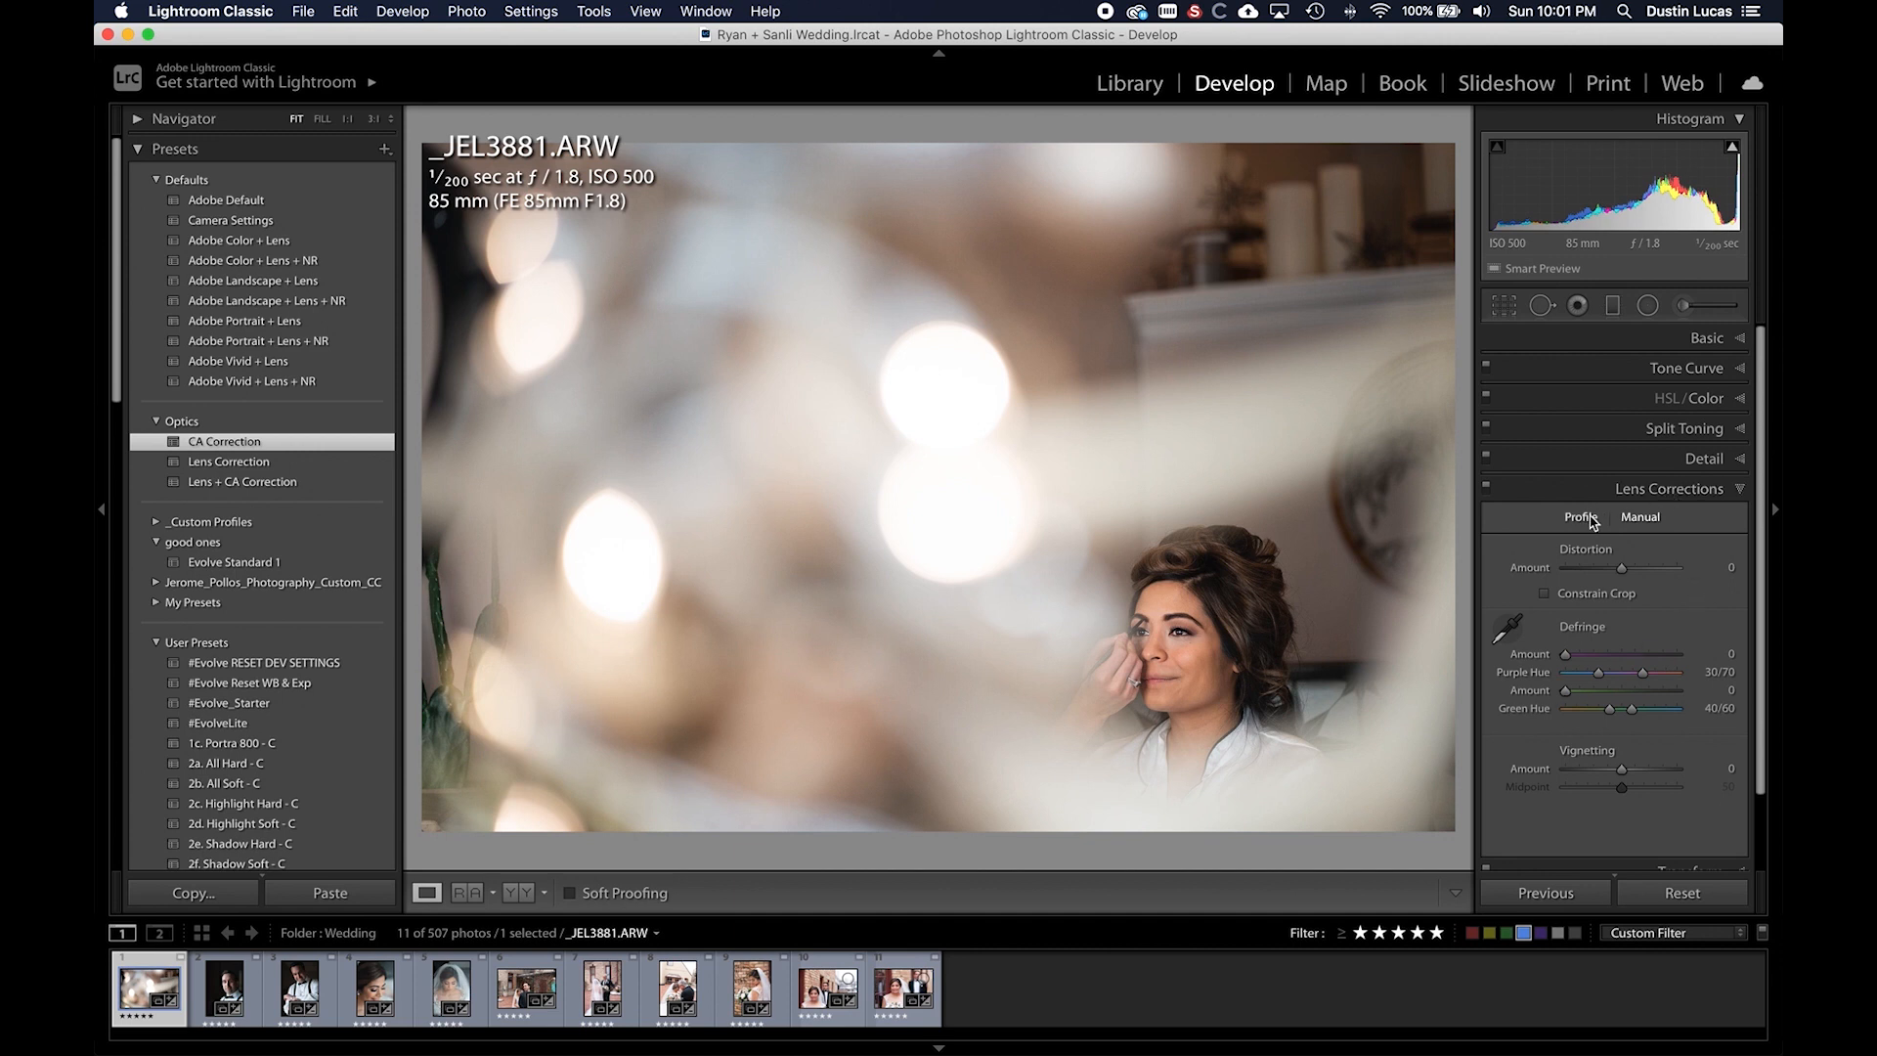
{"action": "left_click", "coordinate": [1581, 517]}
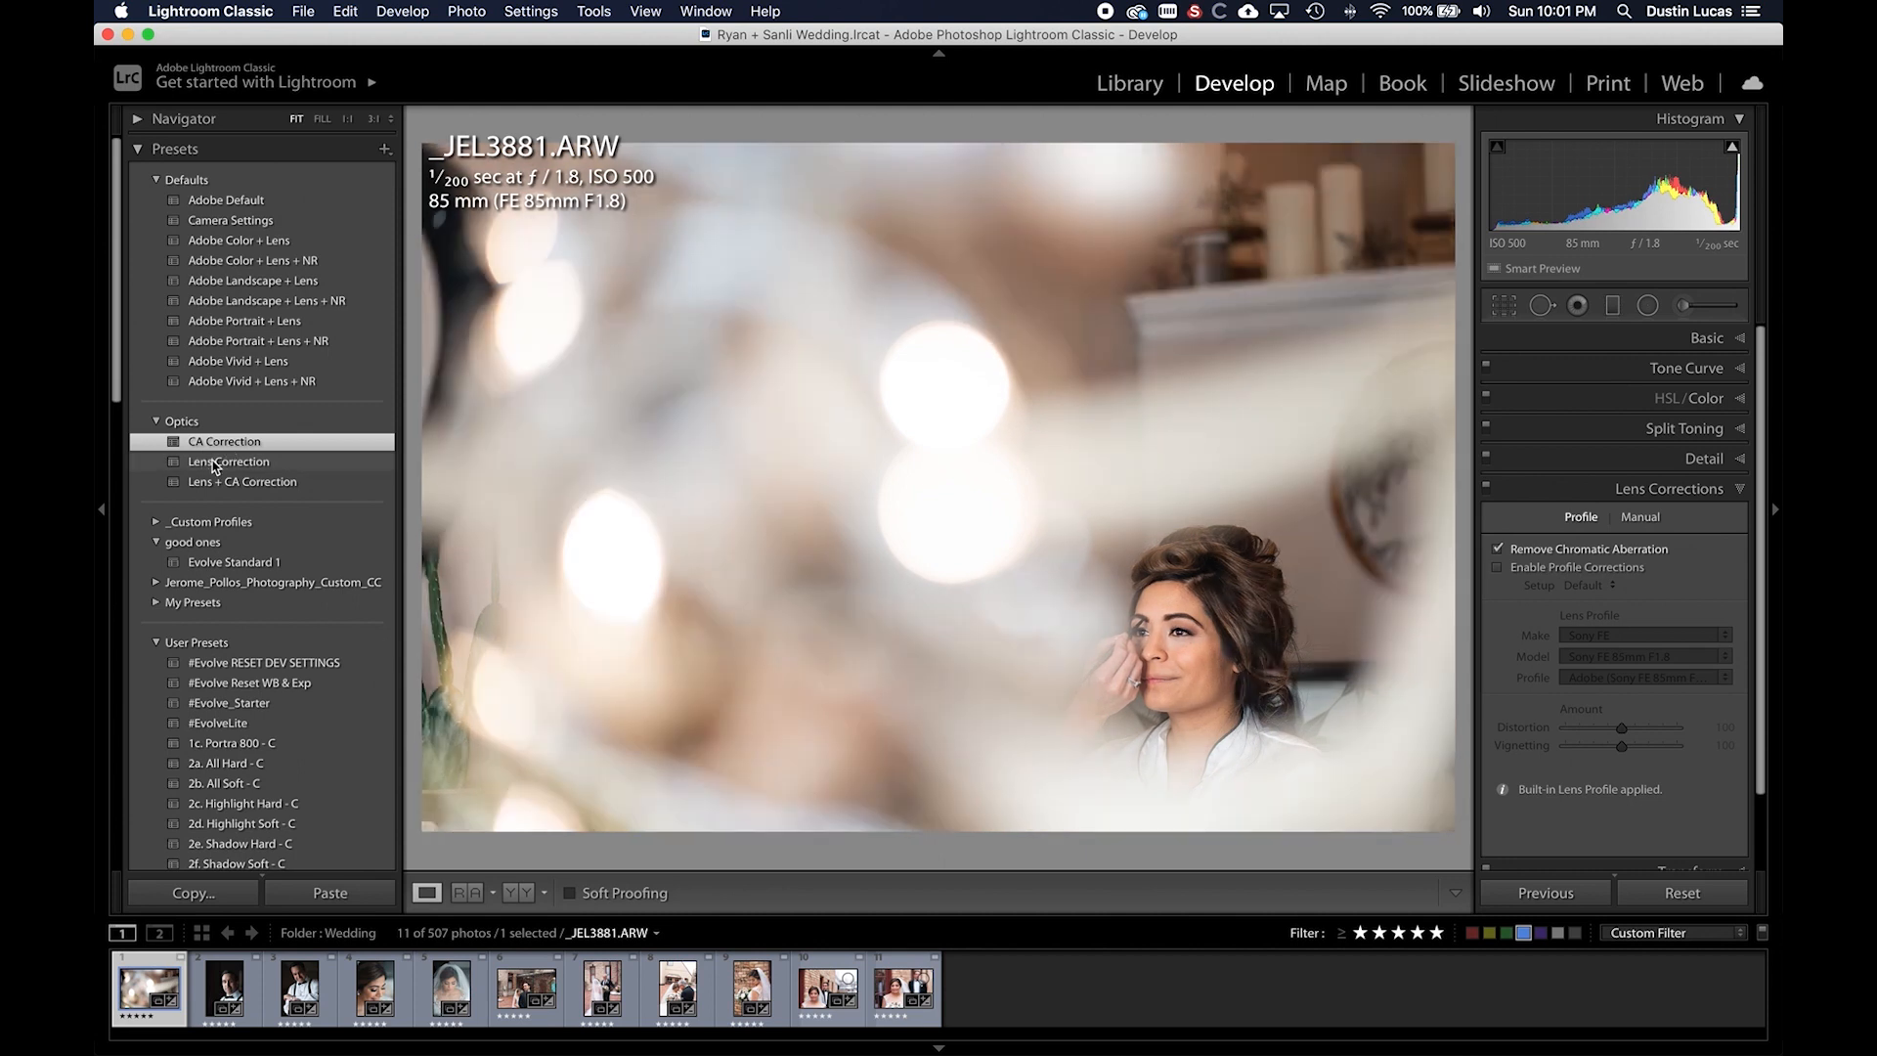
- Try the Lens Correction and Lens + CA Correction presets on the photo, and reapply CA Correction
{"action": "left_click", "coordinate": [214, 463]}
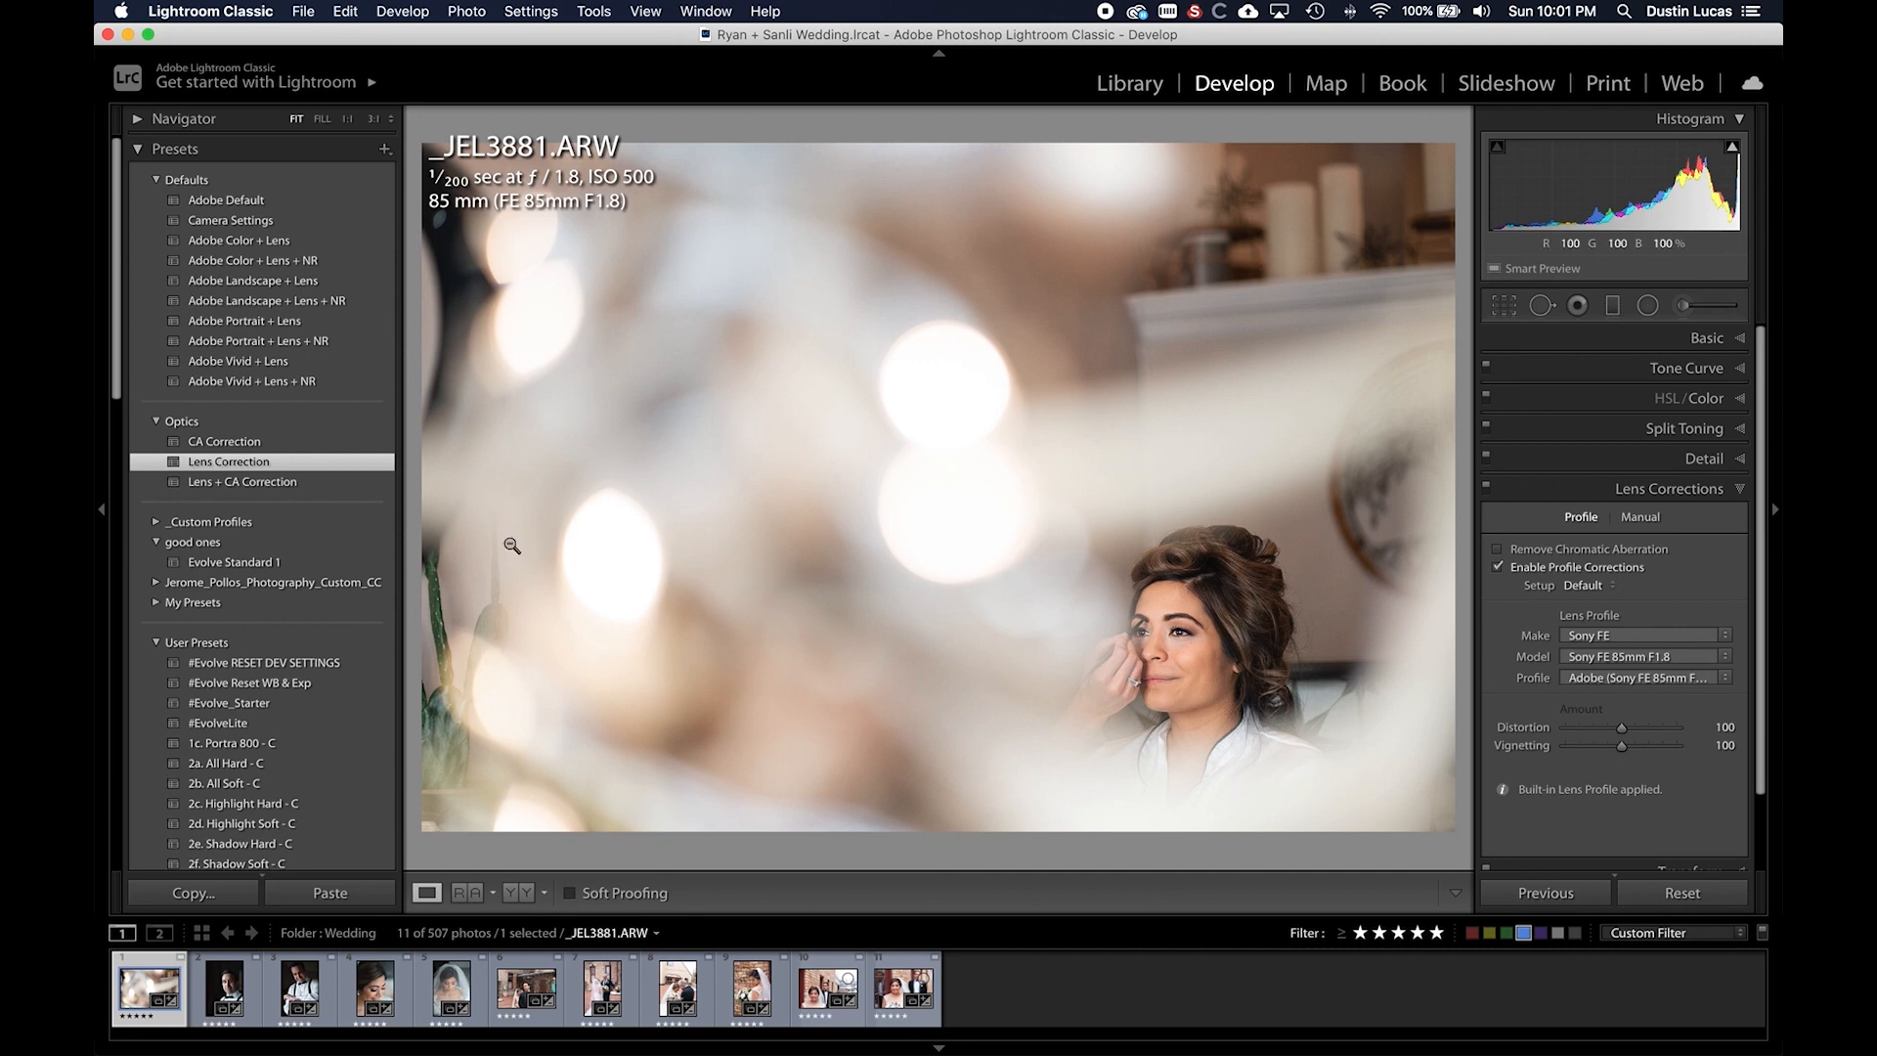
{"action": "left_click", "coordinate": [262, 485]}
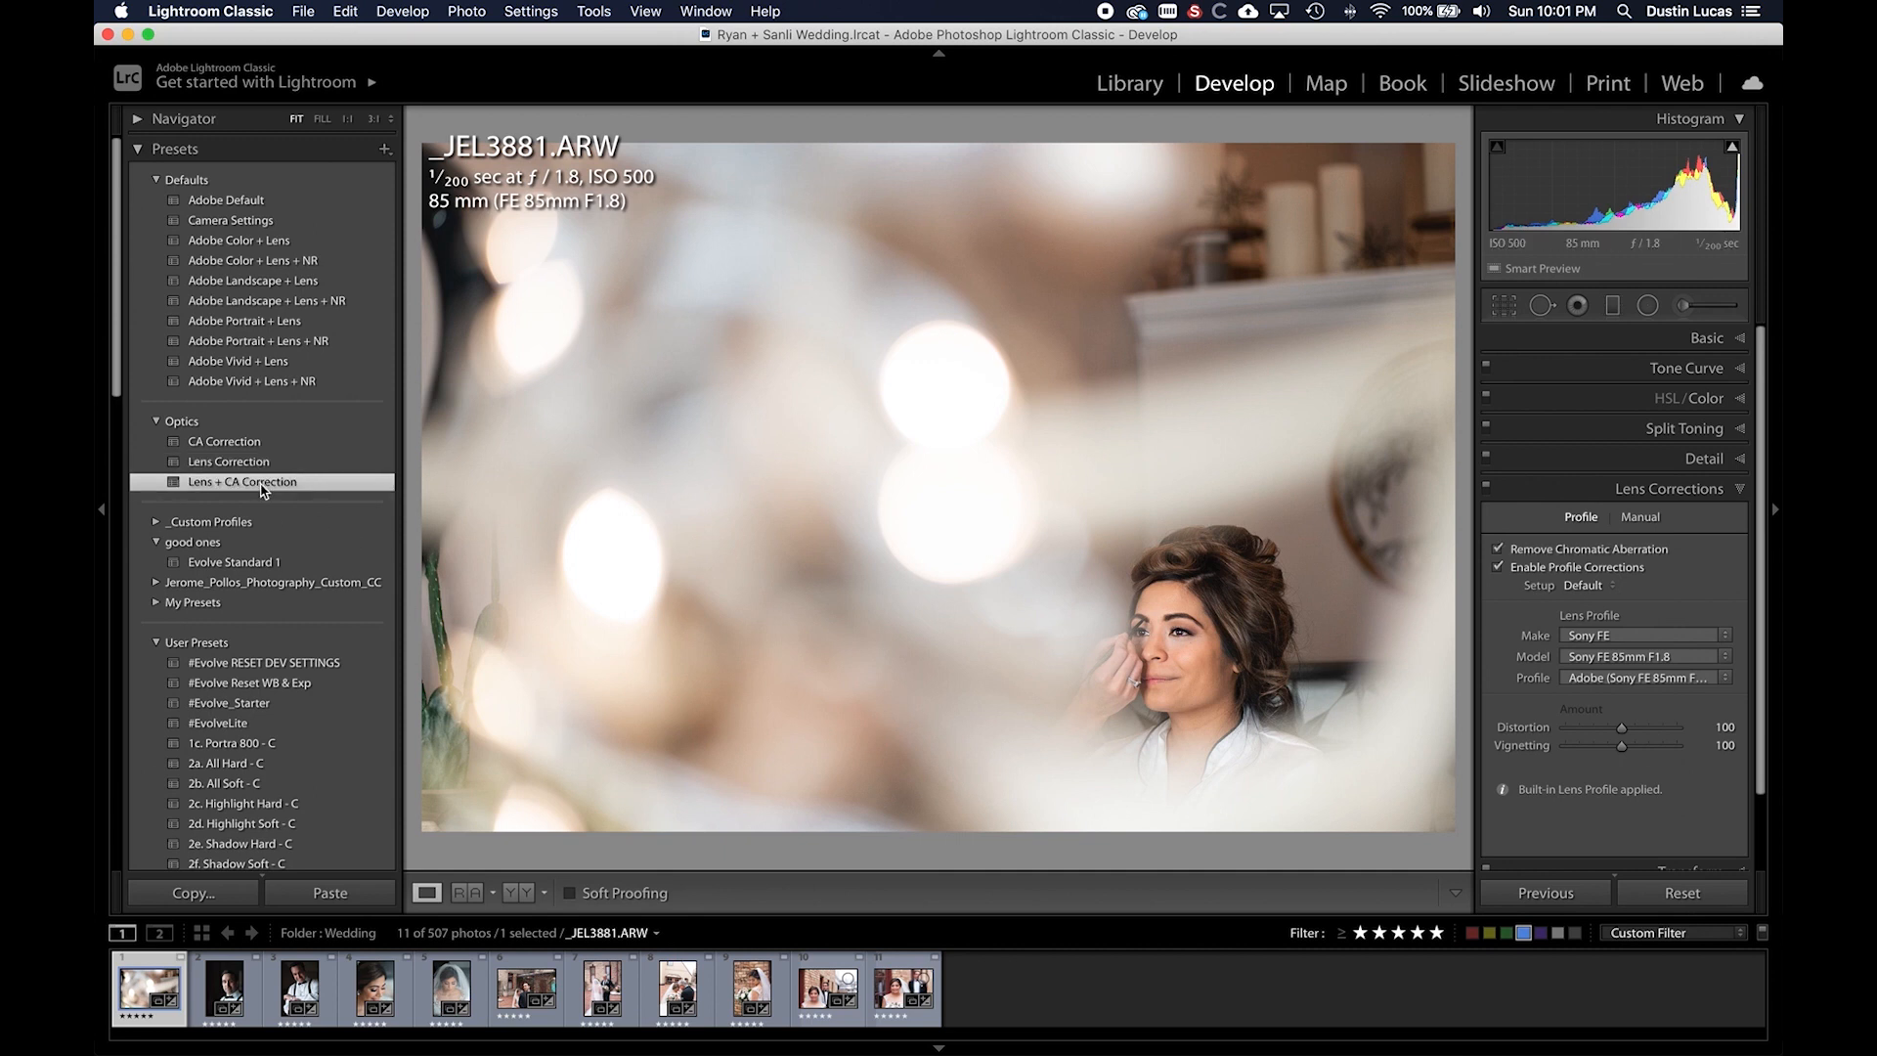
{"action": "left_click", "coordinate": [239, 445]}
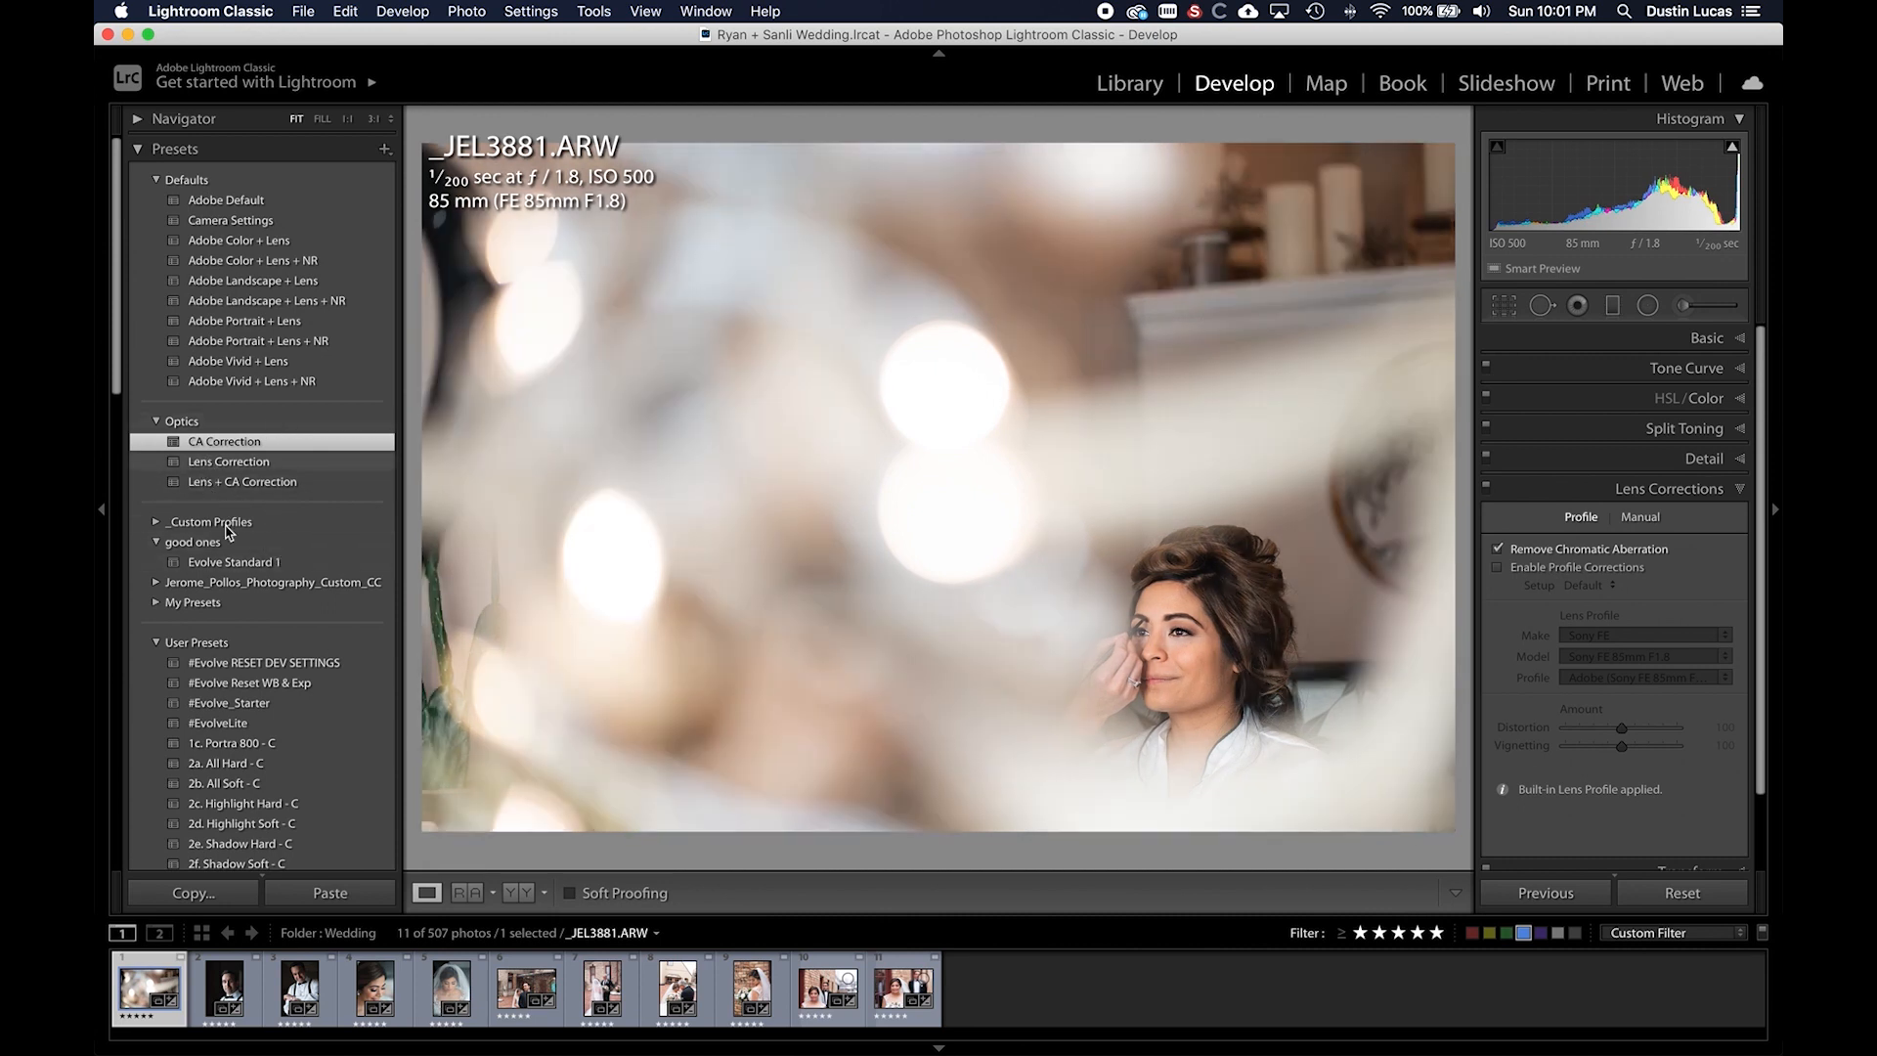
- Collapse the good ones, User Presets and Defaults preset groups
{"action": "left_click", "coordinate": [155, 544]}
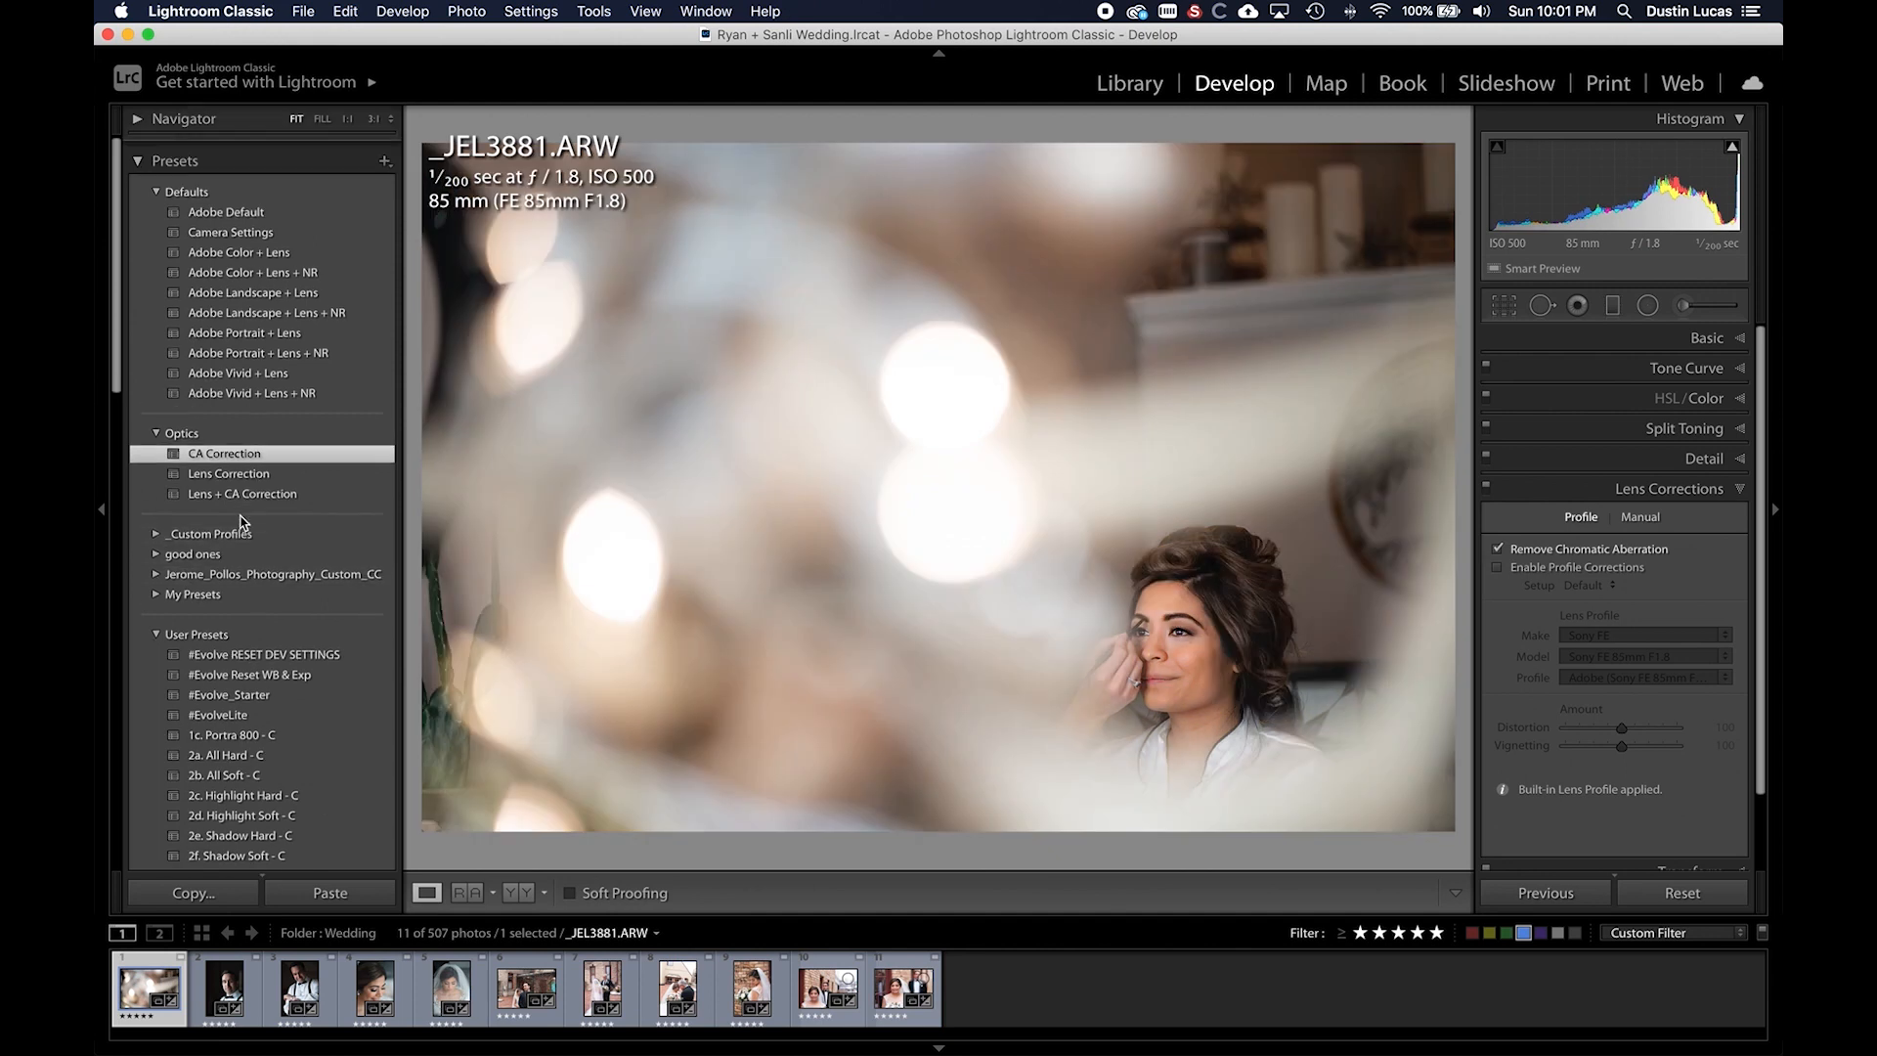
{"action": "left_click", "coordinate": [157, 622]}
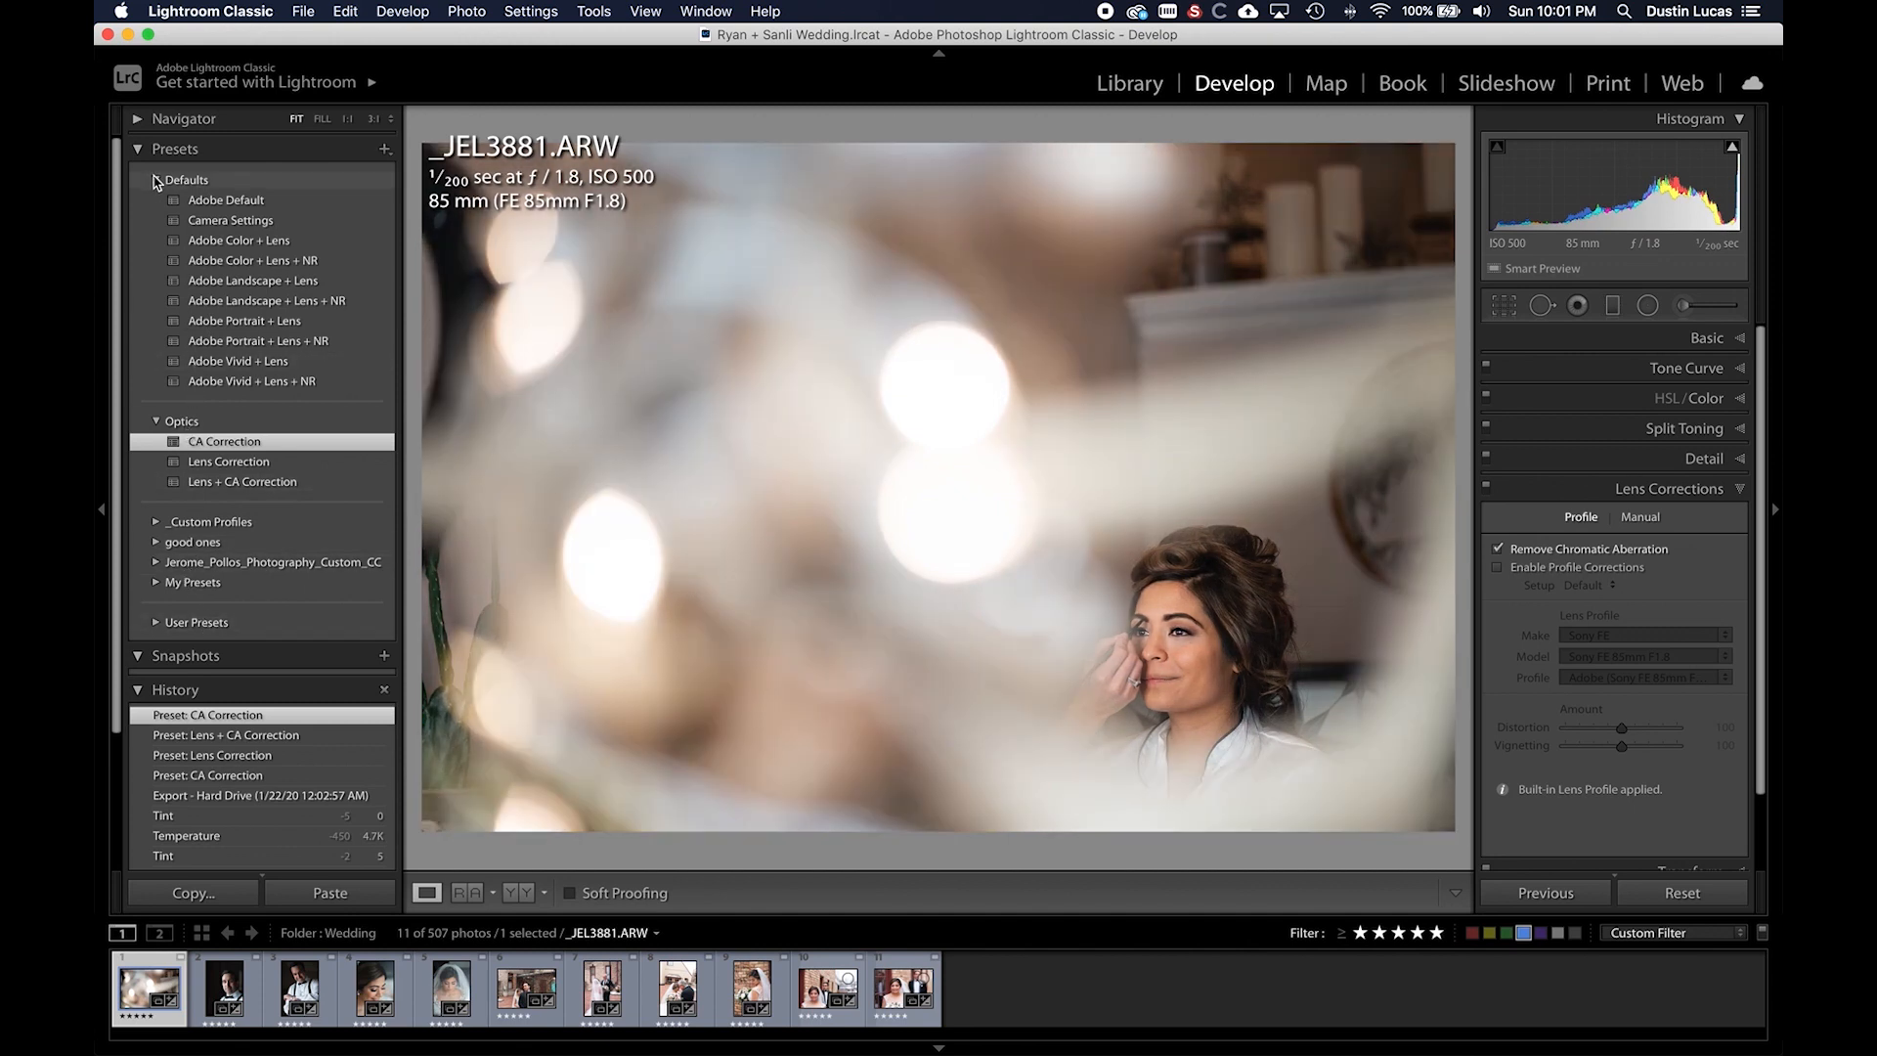
{"action": "left_click", "coordinate": [154, 180]}
- Show the Color, Creative, B&W, Curve, Grain, Sharpening and Vignetting preset groups, and hide the photographer-named Custom_CC group
{"action": "left_click", "coordinate": [386, 150]}
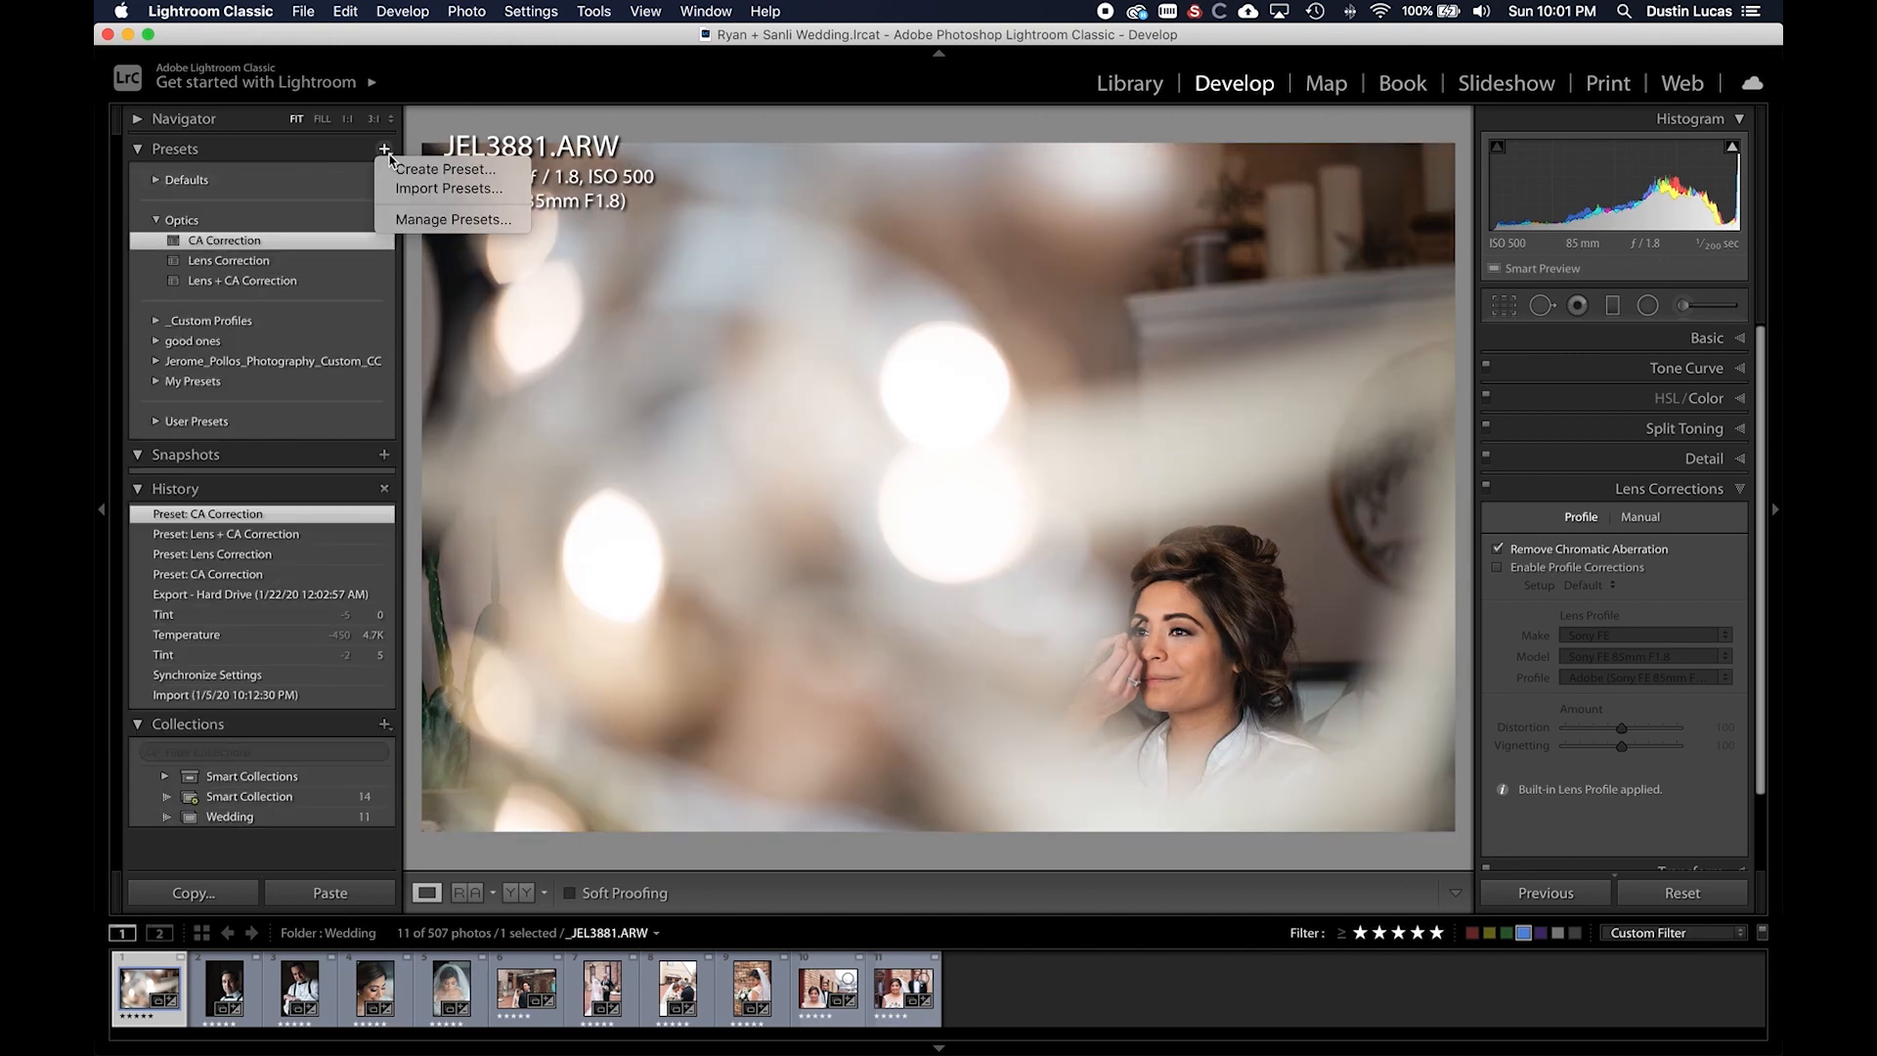
{"action": "left_click", "coordinate": [430, 219]}
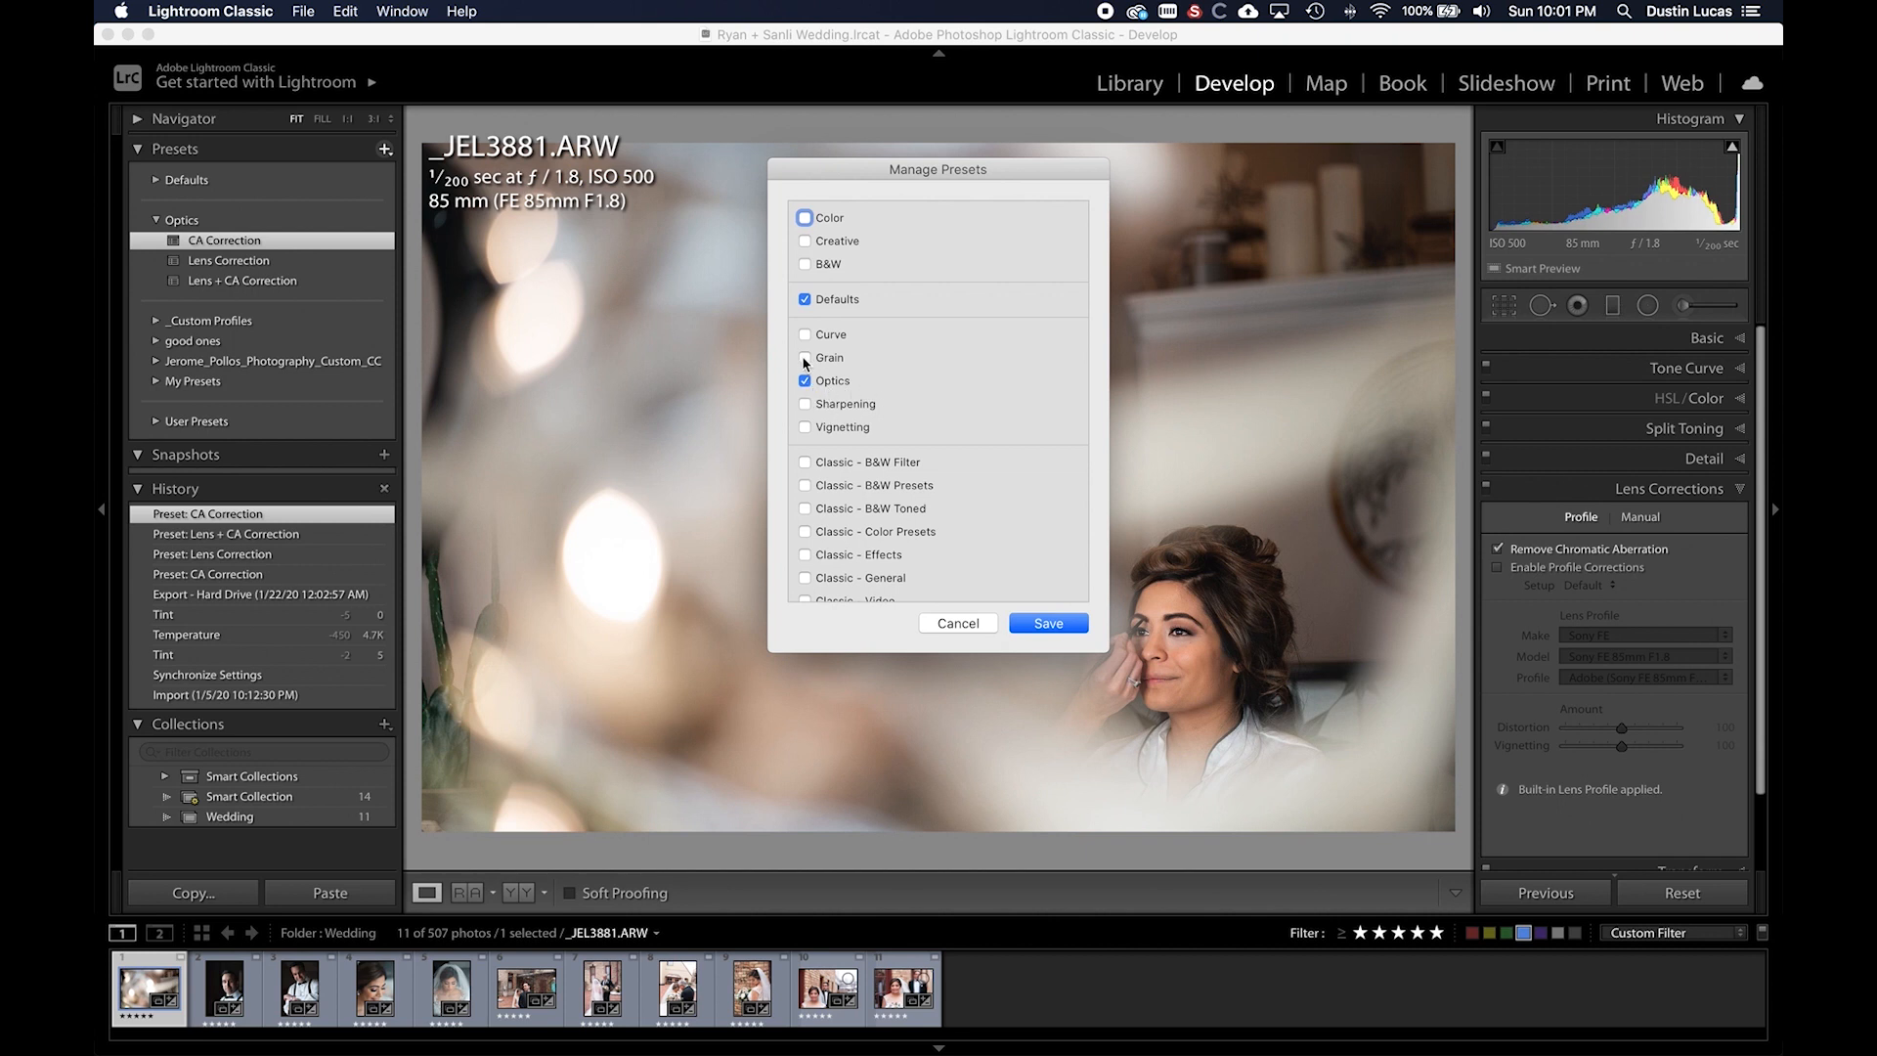
{"action": "left_click", "coordinate": [804, 404]}
{"action": "left_click", "coordinate": [805, 428]}
{"action": "left_click", "coordinate": [803, 335]}
{"action": "left_click", "coordinate": [805, 265]}
{"action": "left_click", "coordinate": [804, 218]}
{"action": "scroll", "coordinate": [929, 469], "scroll_direction": "down", "scroll_amount": 5}
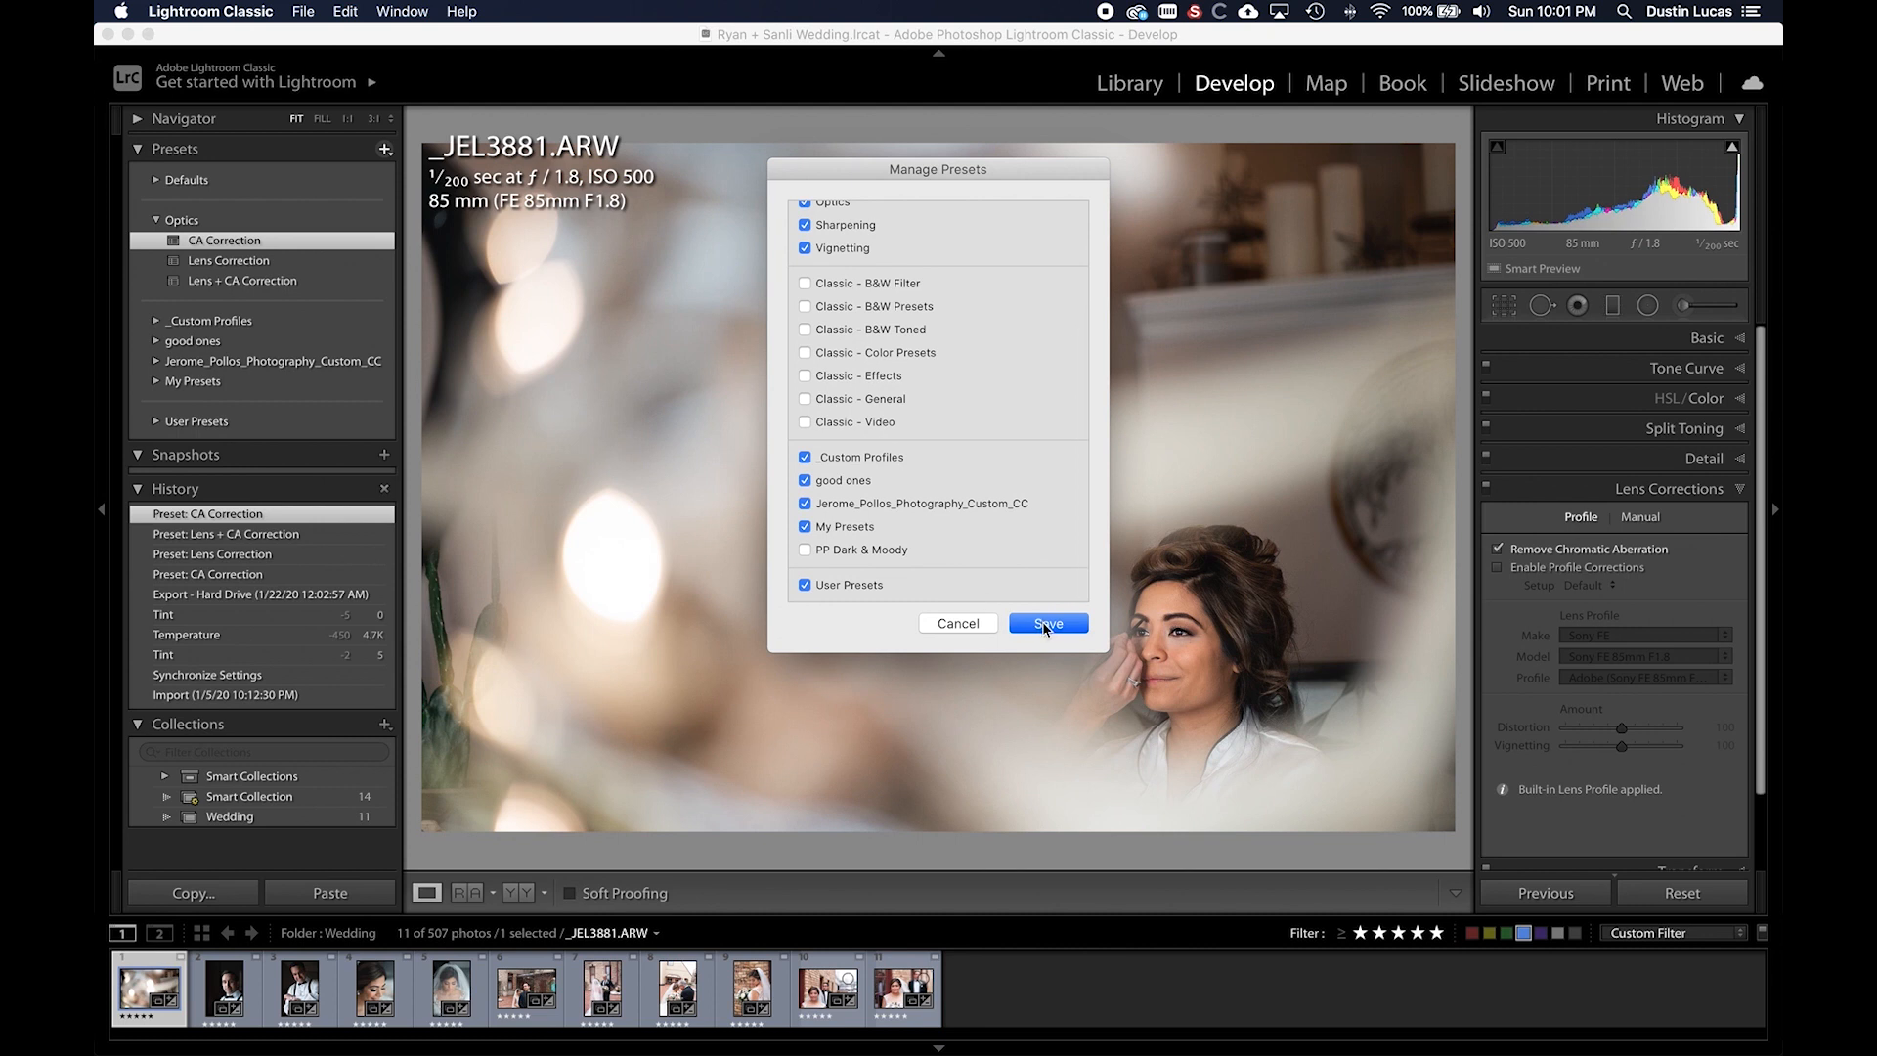
{"action": "left_click", "coordinate": [805, 504]}
{"action": "left_click", "coordinate": [1053, 628]}
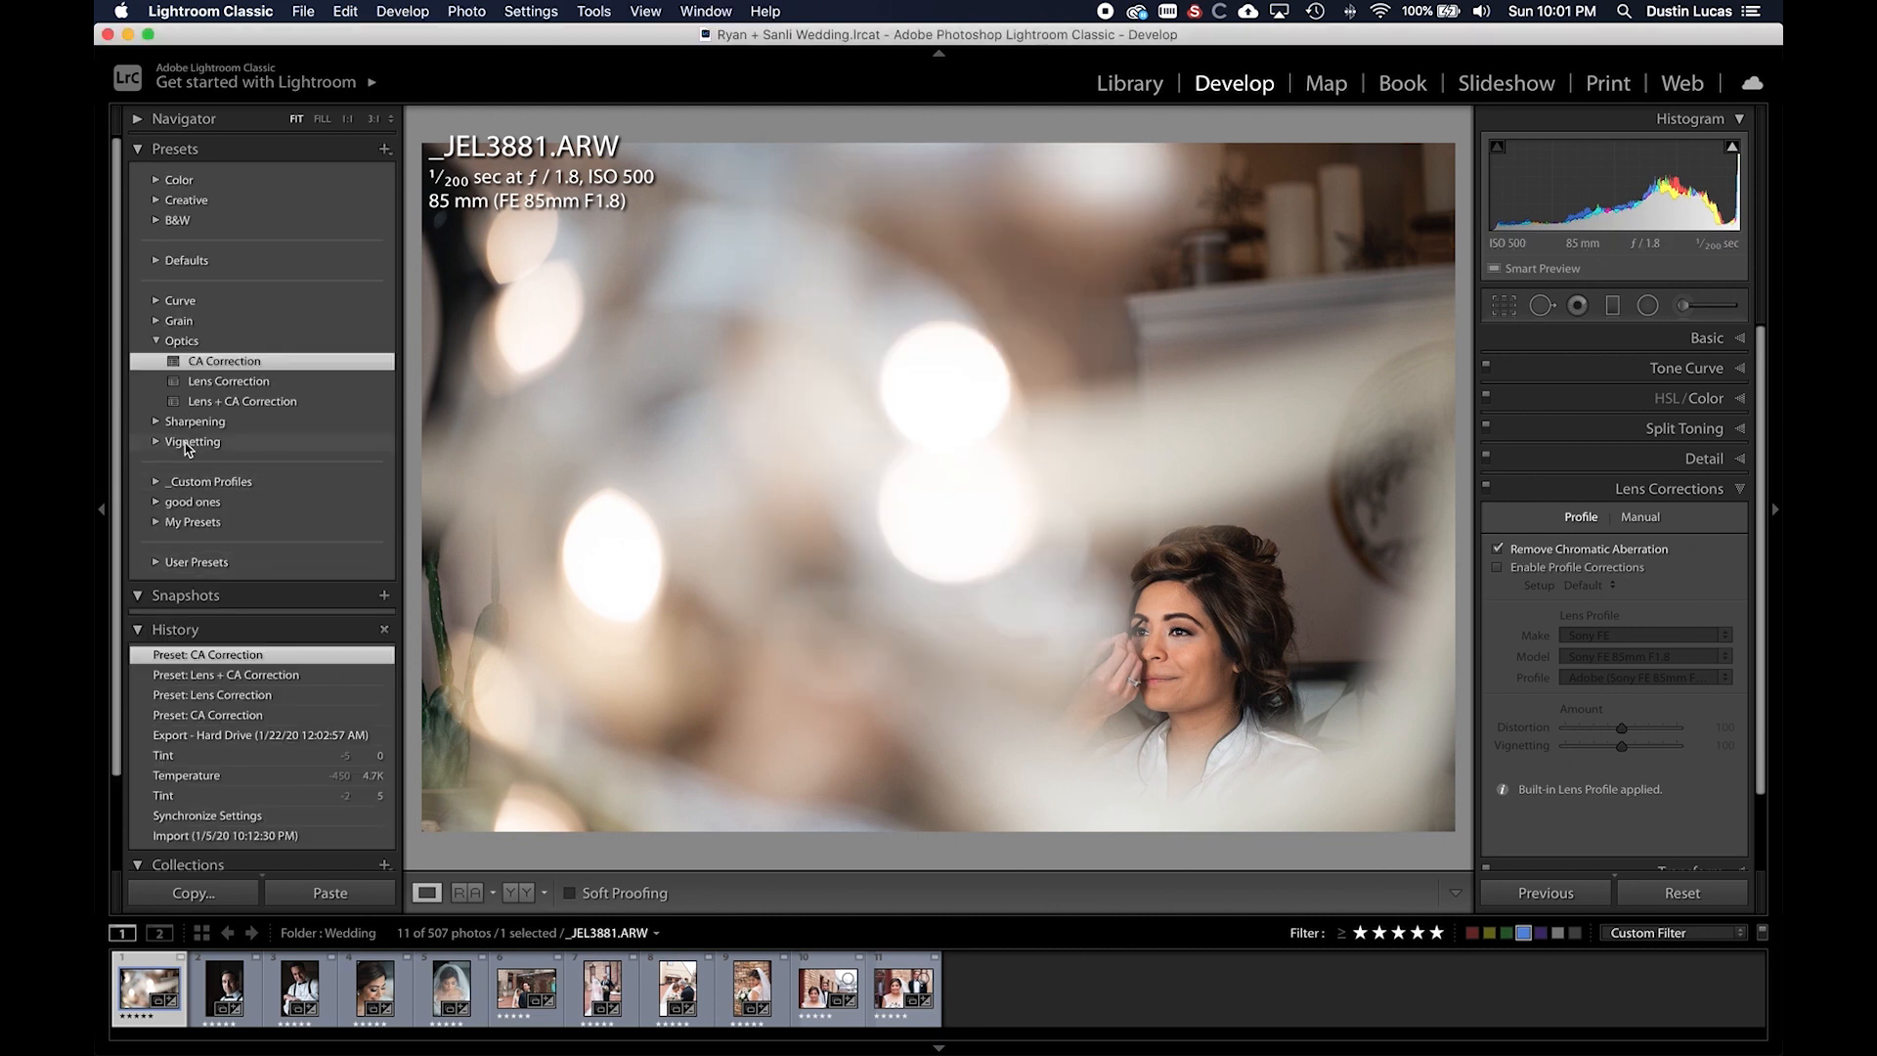
- Collapse the Optics preset group and check the contents of the Grain group
{"action": "left_click", "coordinate": [155, 341]}
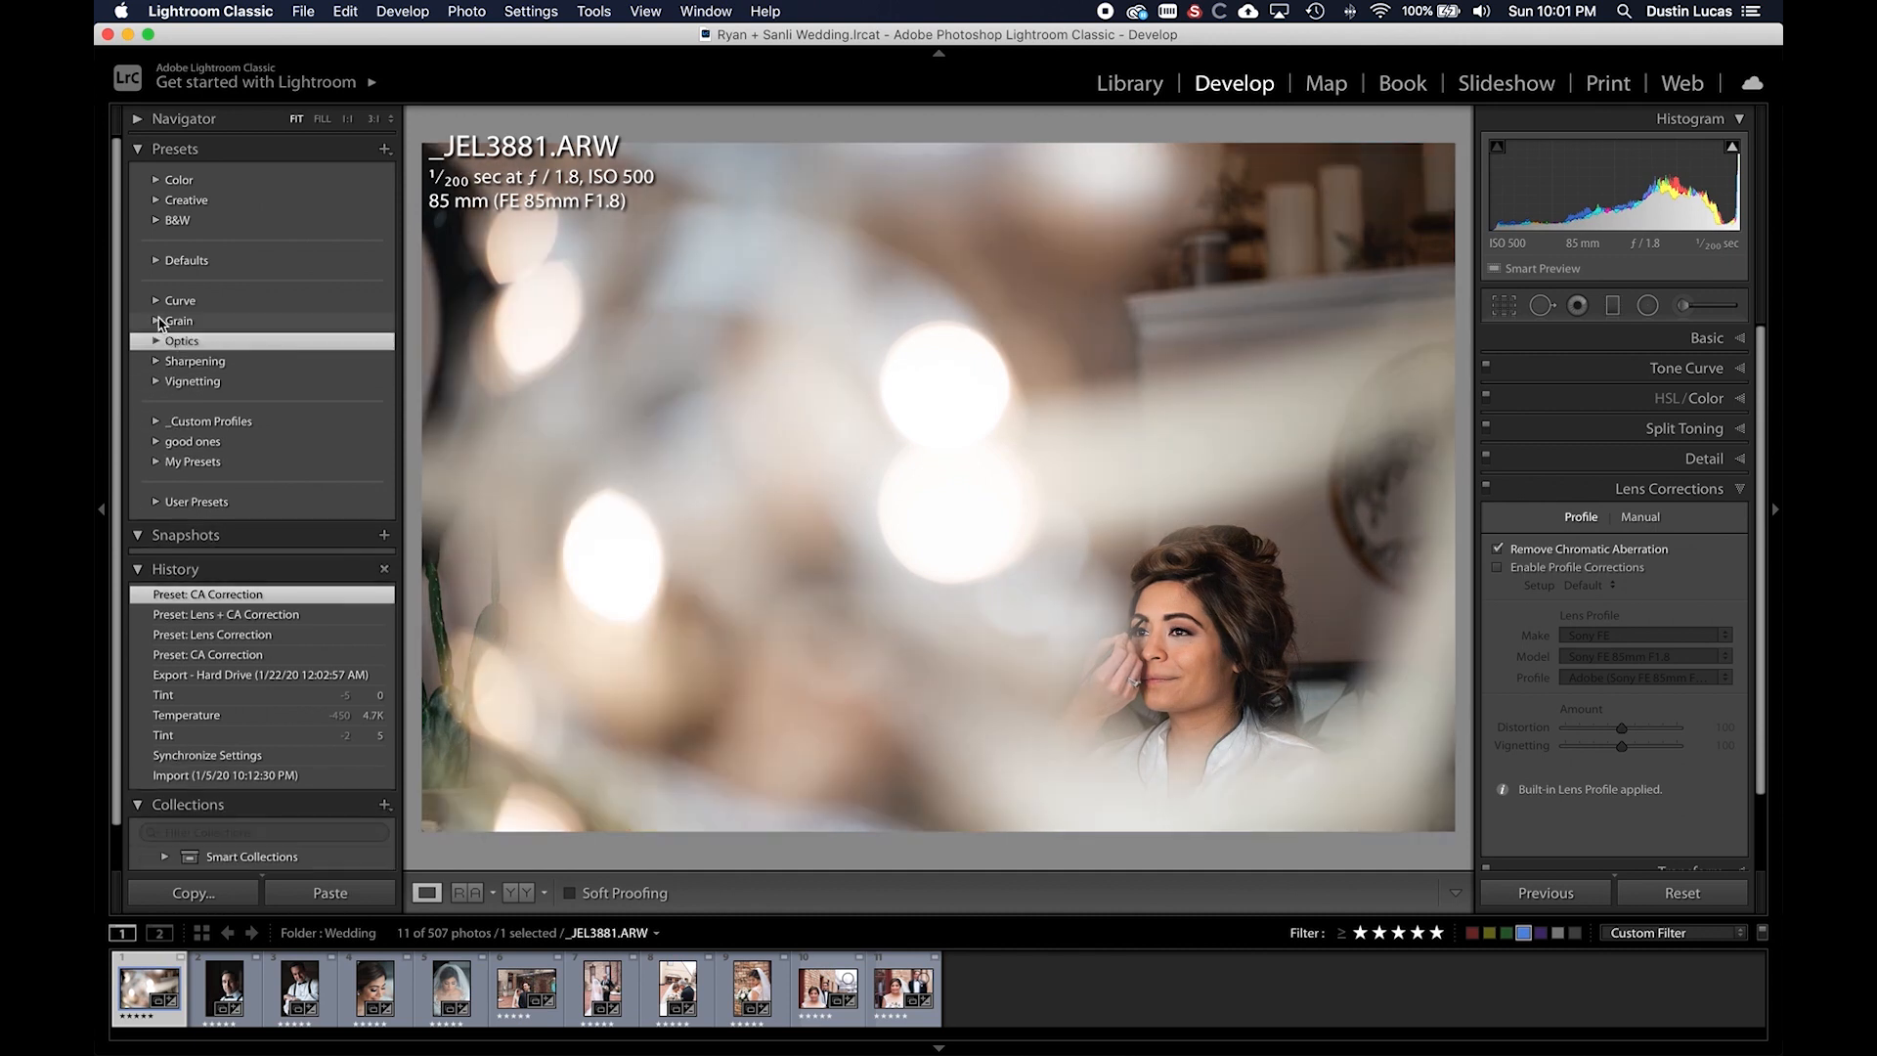
{"action": "left_click", "coordinate": [157, 322]}
{"action": "left_click", "coordinate": [158, 322]}
{"action": "left_click", "coordinate": [157, 322]}
{"action": "left_click", "coordinate": [157, 324]}
- In the Library grid, enable metadata filtering, remove the blue label filter and show only ISO 64 photos
{"action": "key", "text": "g"}
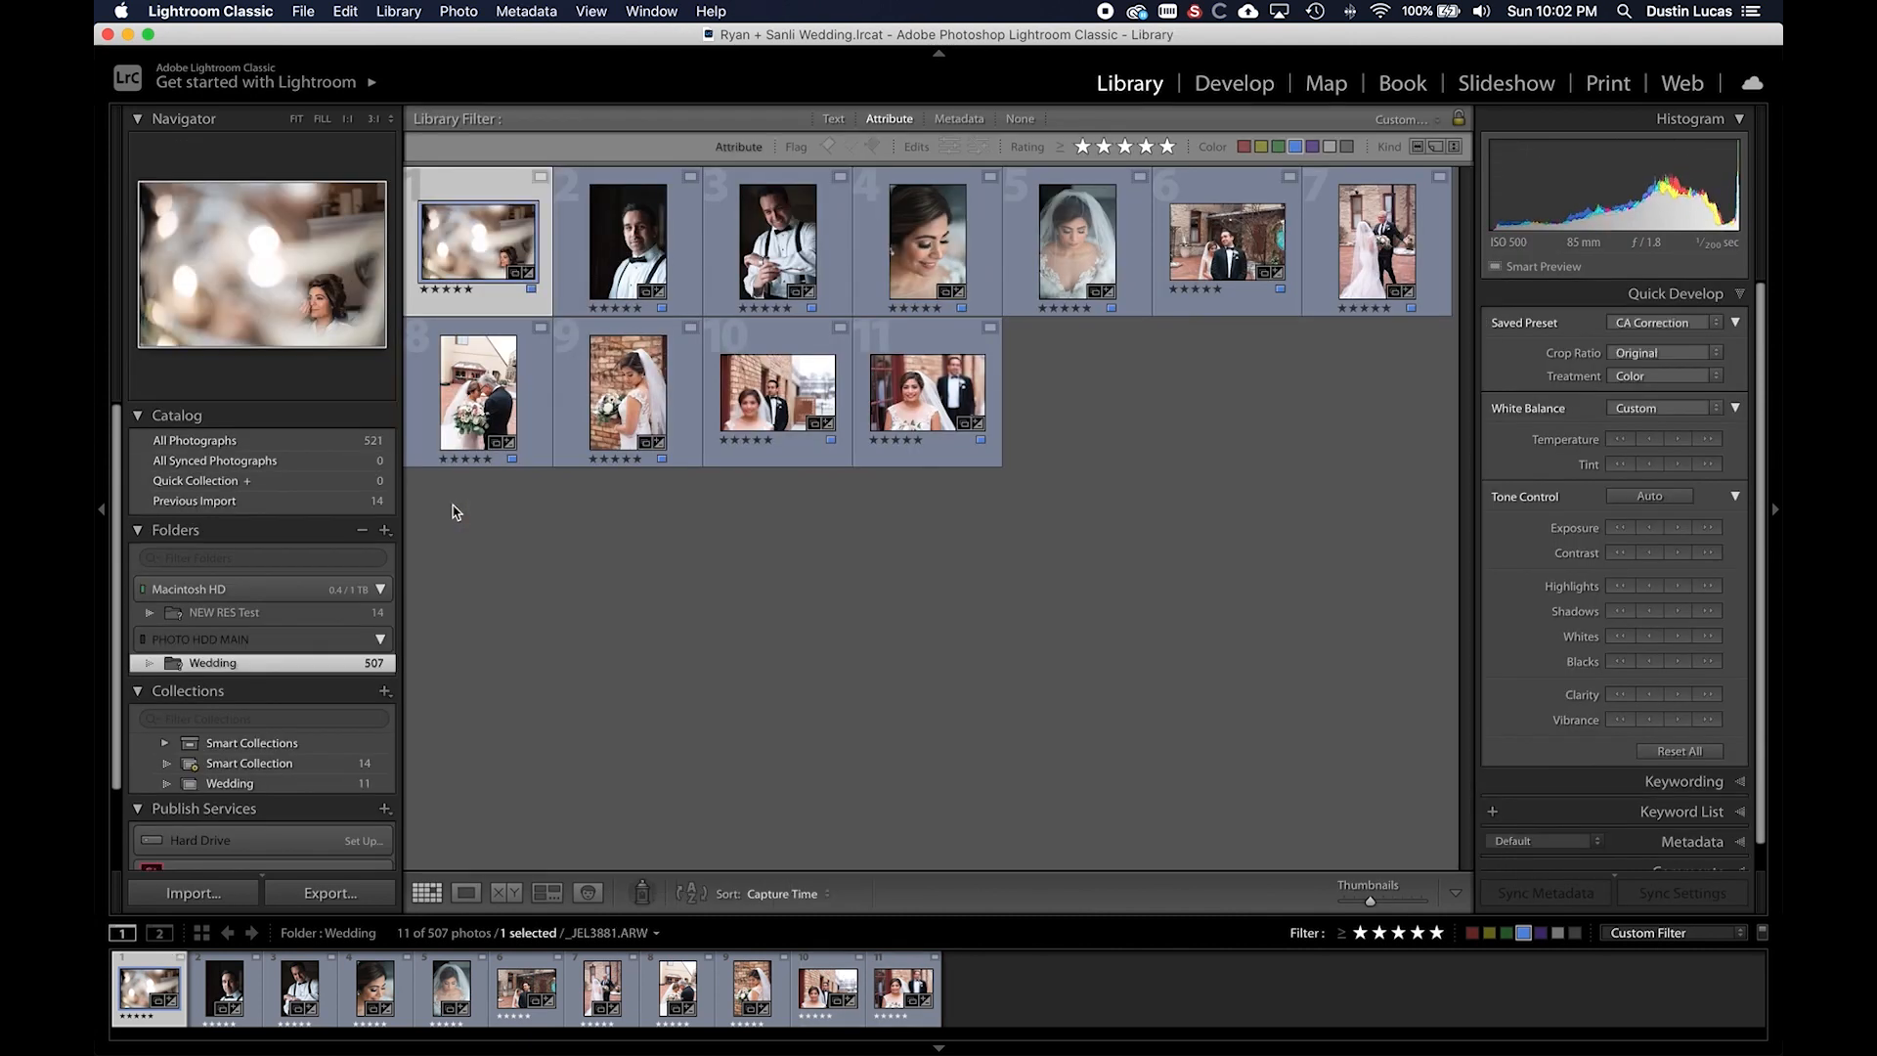
{"action": "left_click", "coordinate": [705, 631]}
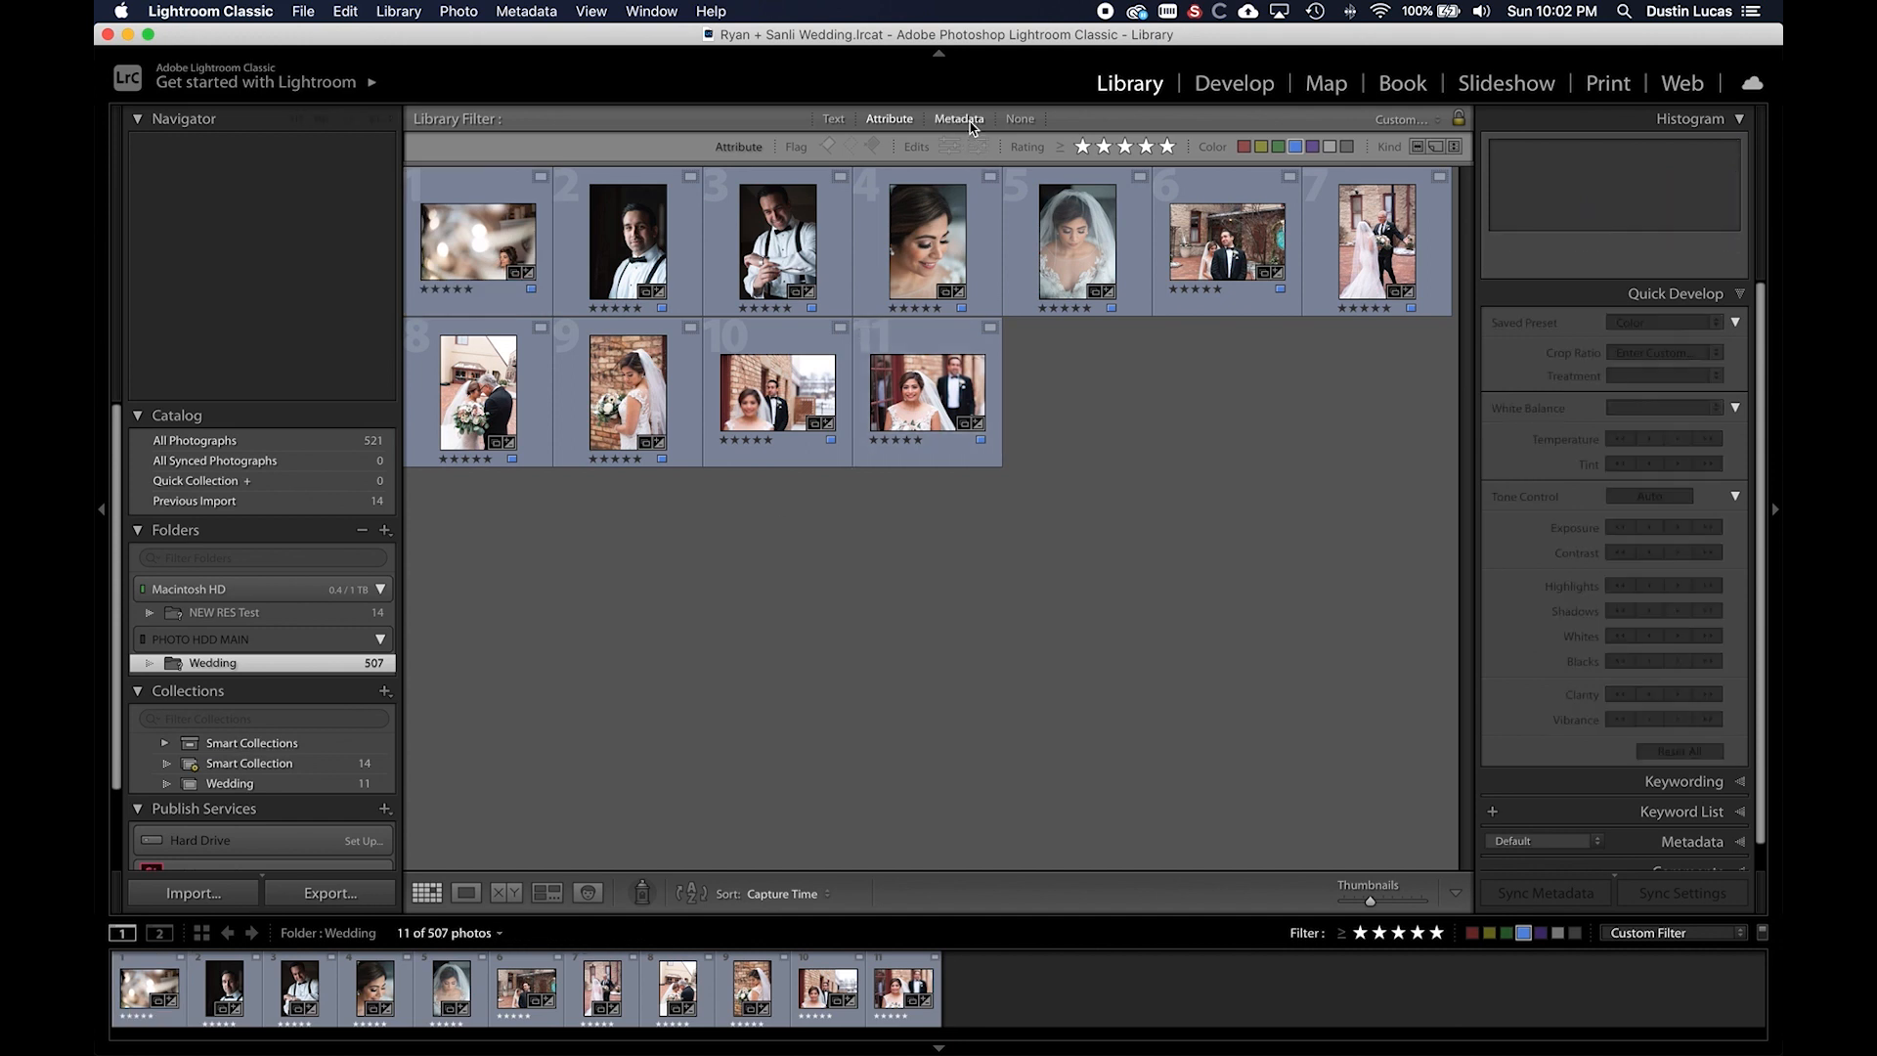
{"action": "left_click", "coordinate": [960, 120]}
{"action": "left_click", "coordinate": [1295, 148]}
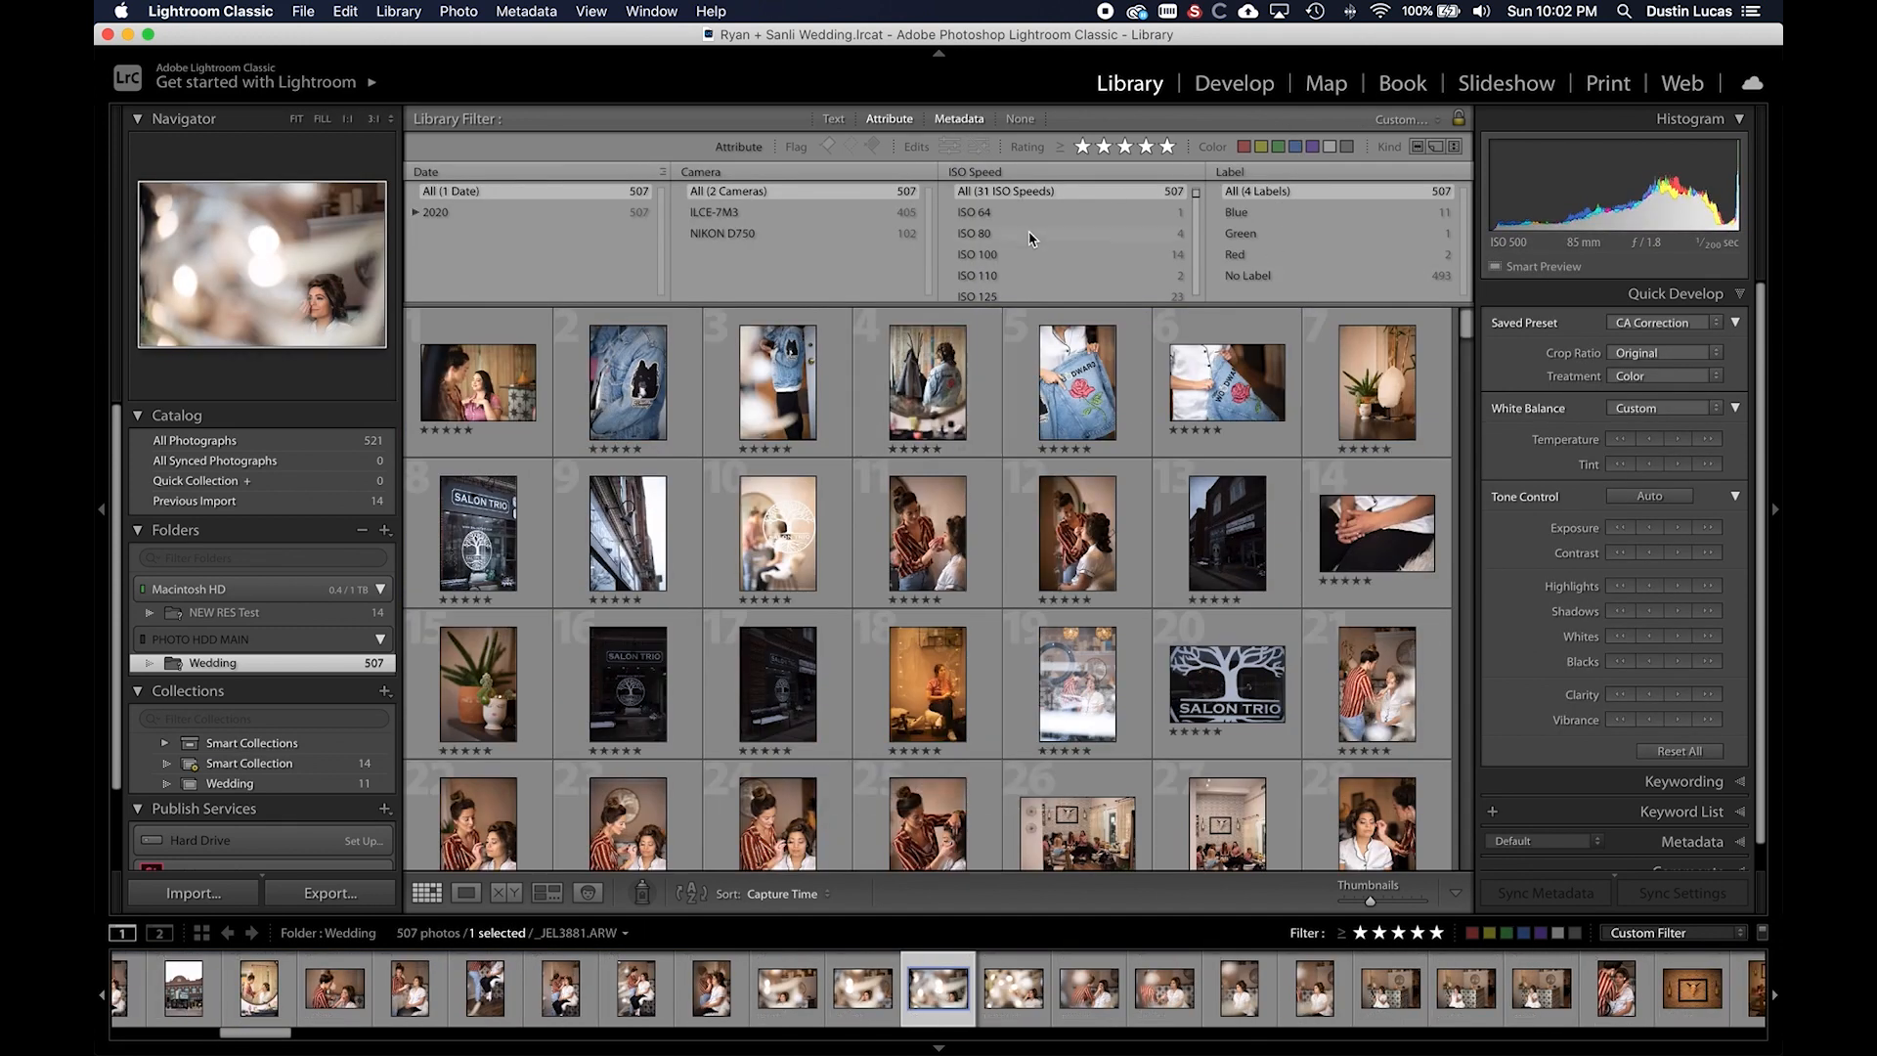
{"action": "left_click", "coordinate": [1010, 213]}
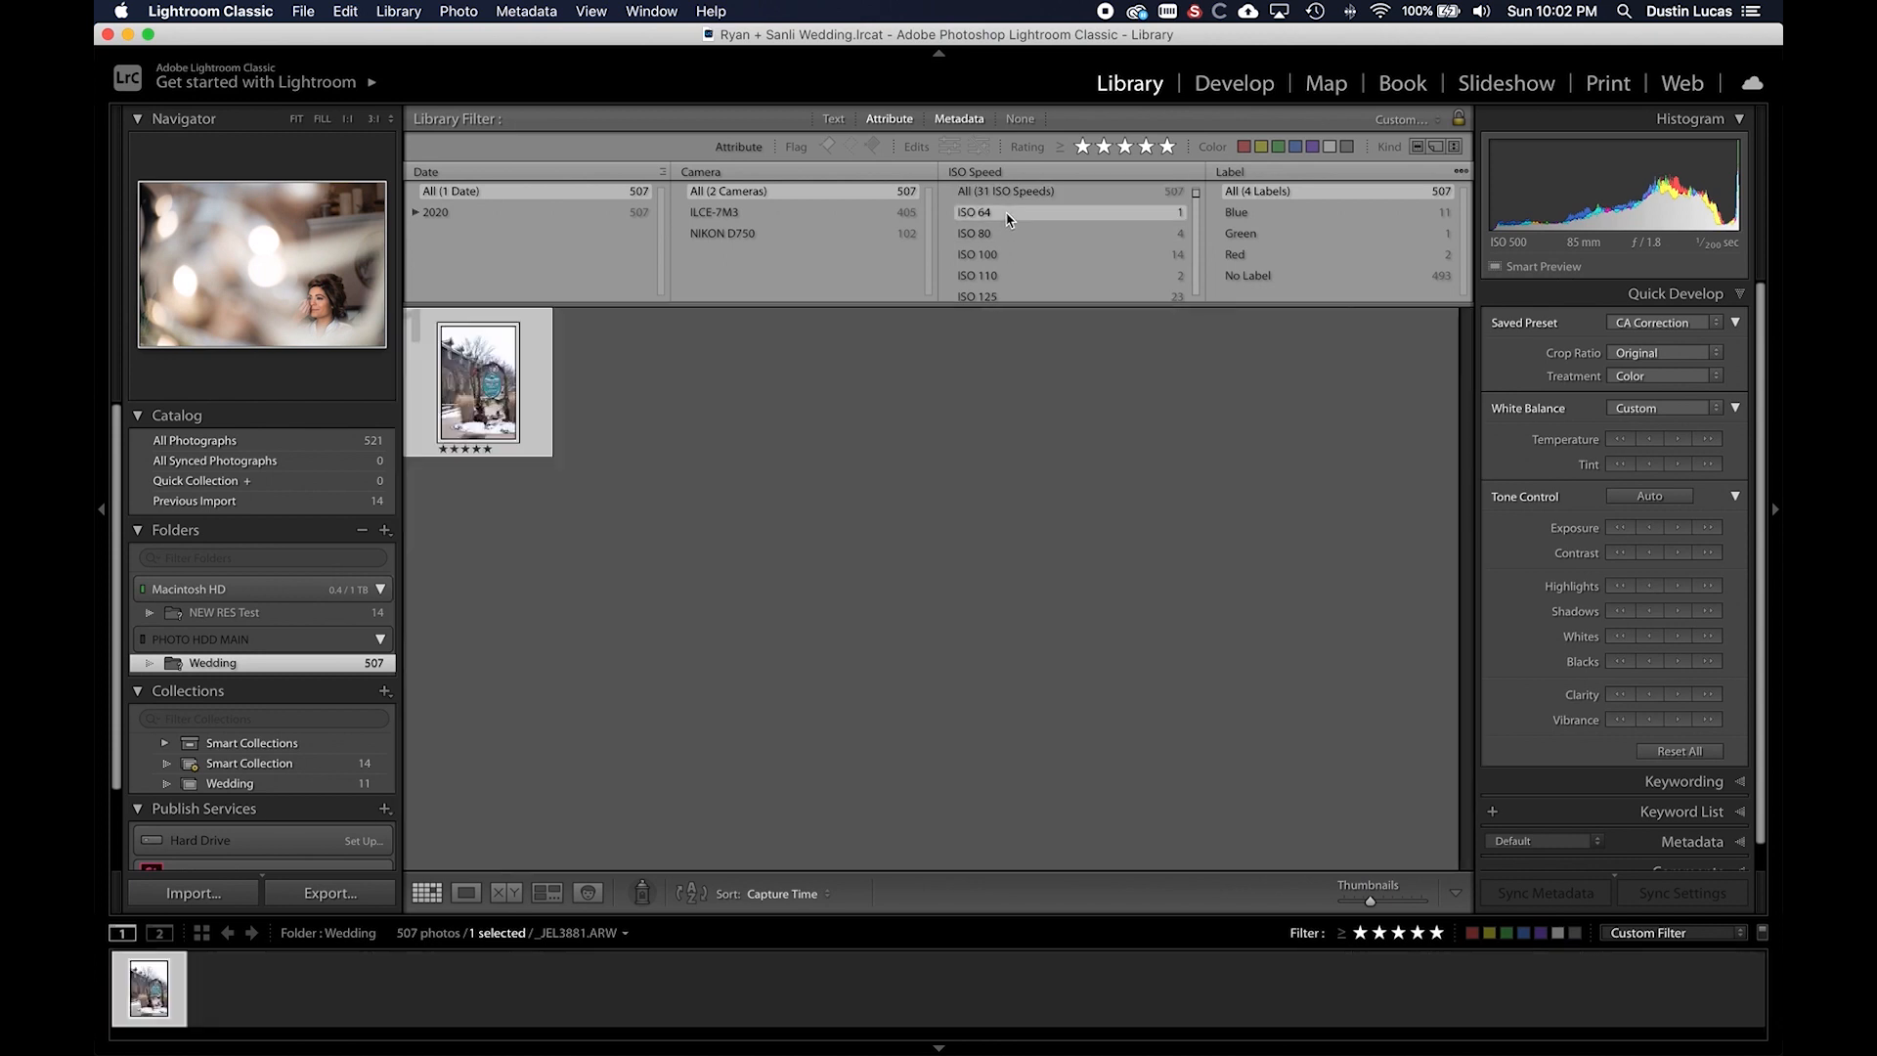
- Open the ISO 64 inn sign photo in Develop and examine its Lens Corrections and Detail settings
{"action": "double_click", "coordinate": [479, 398]}
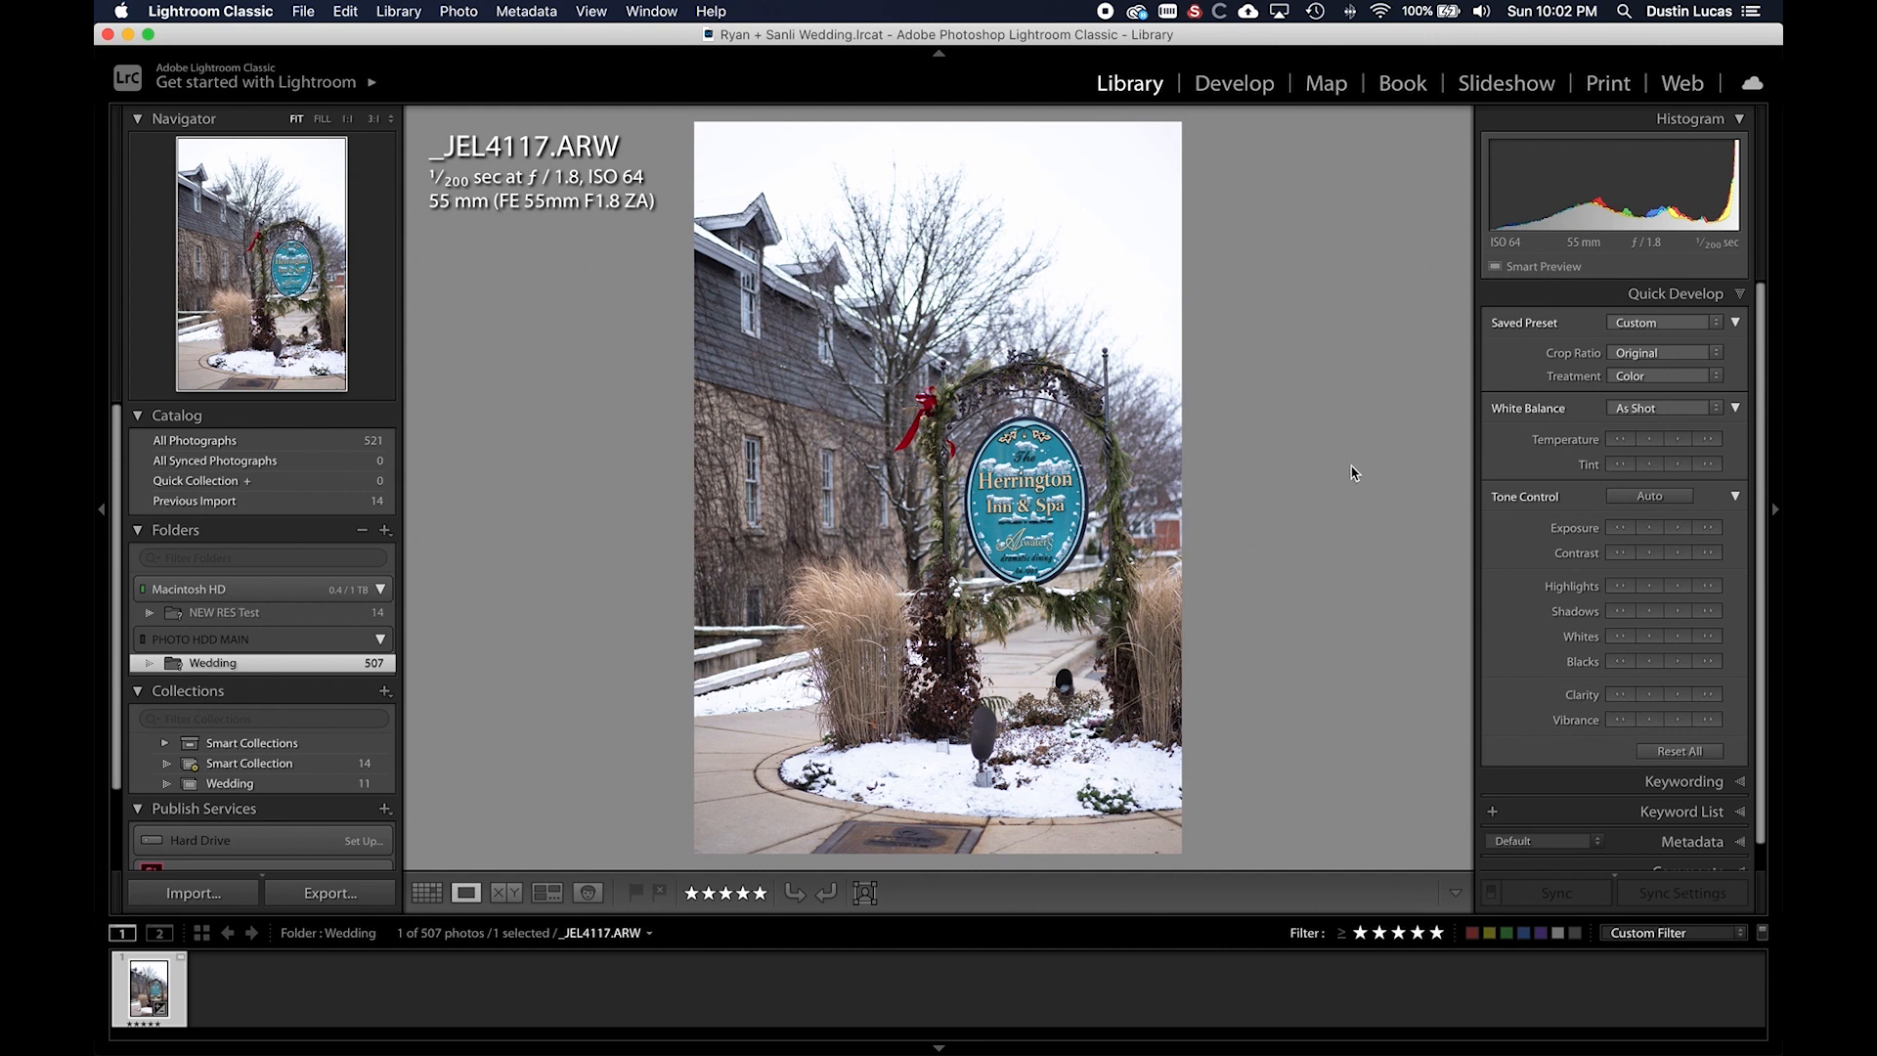
{"action": "key", "text": "d"}
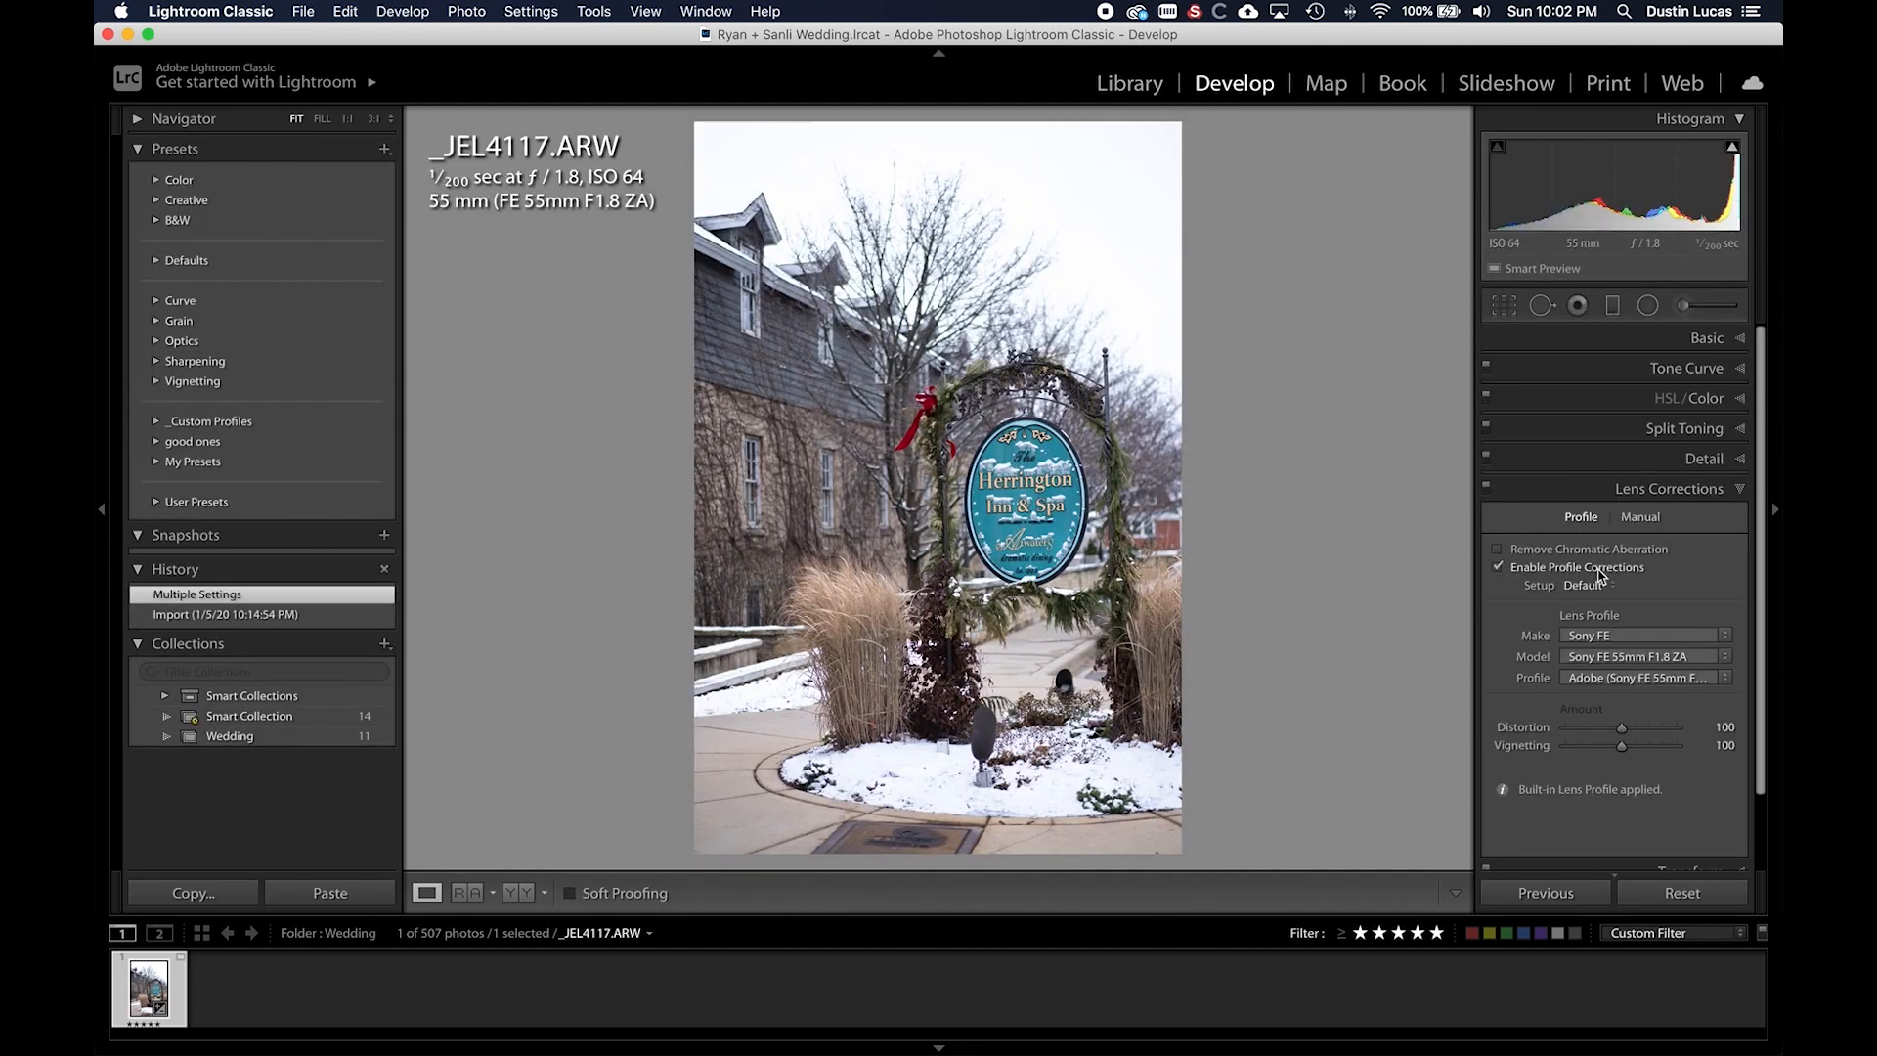
{"action": "left_click", "coordinate": [1661, 486]}
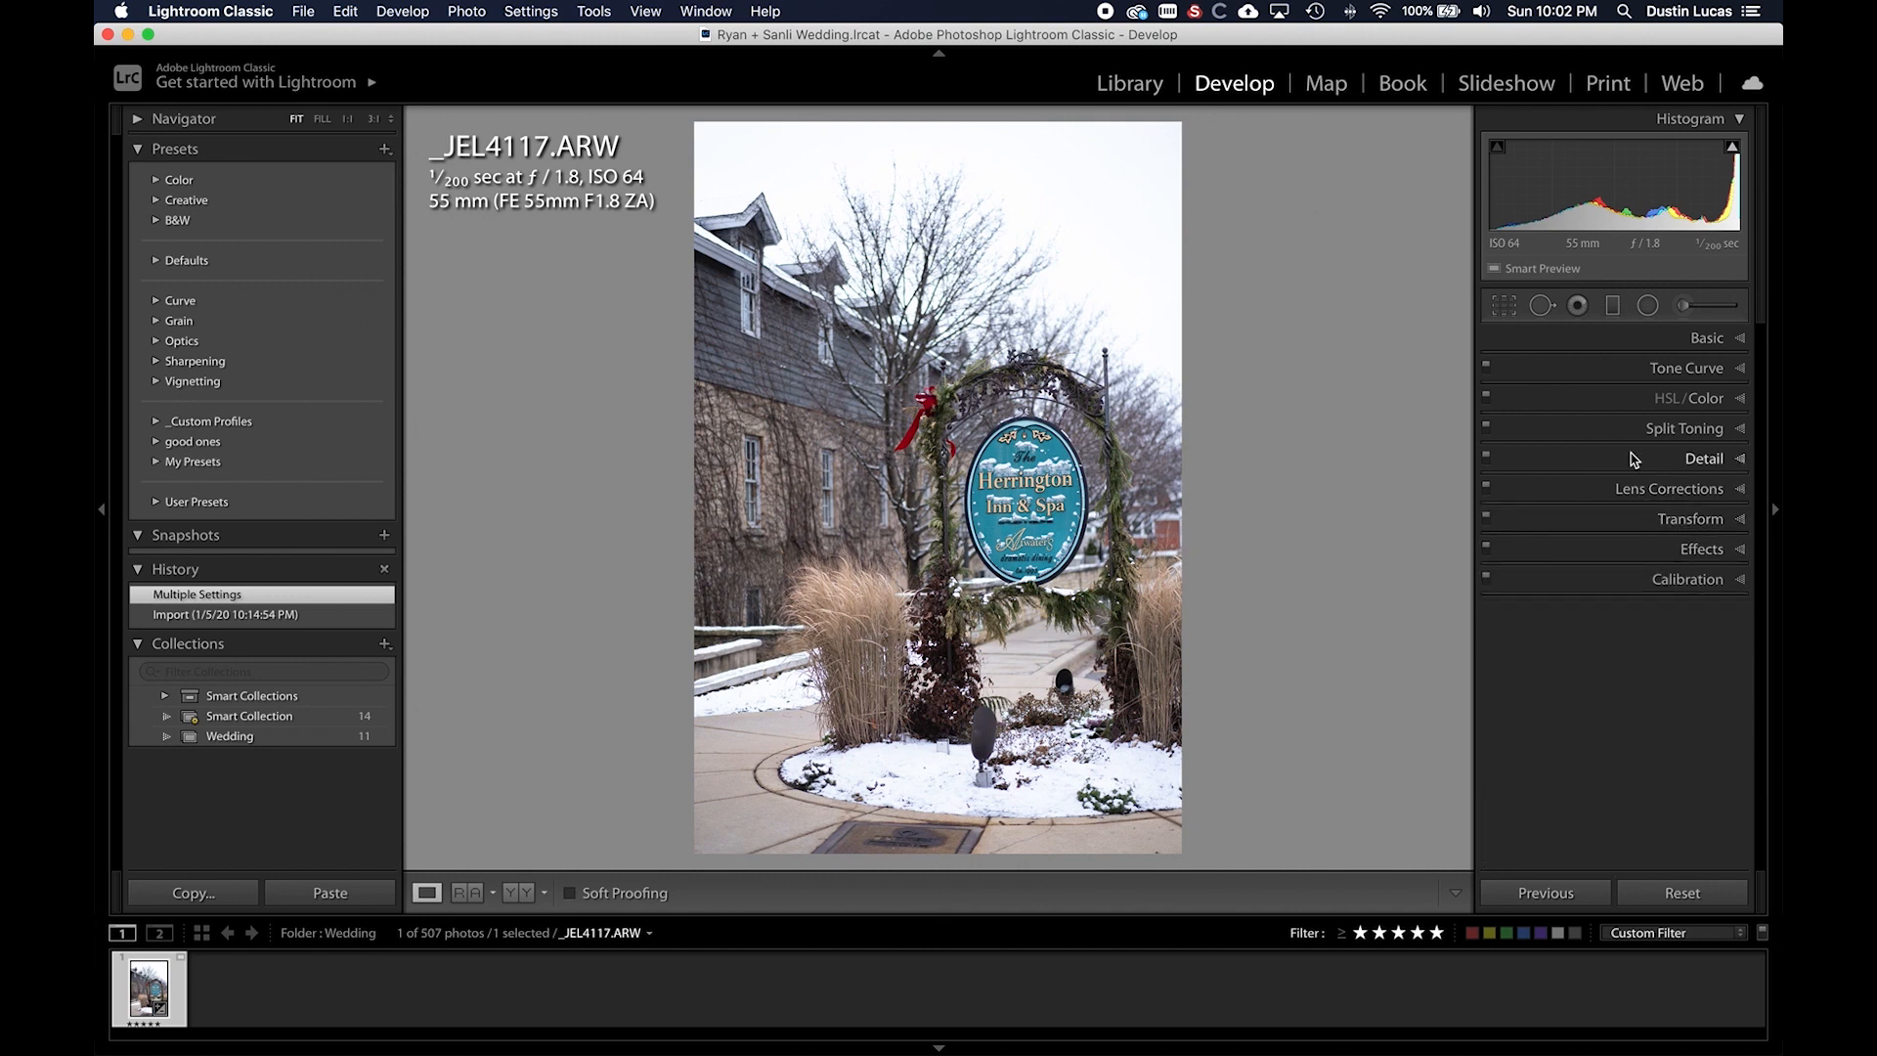
{"action": "left_click", "coordinate": [1633, 459]}
{"action": "scroll", "coordinate": [1587, 550], "scroll_direction": "down", "scroll_amount": 2}
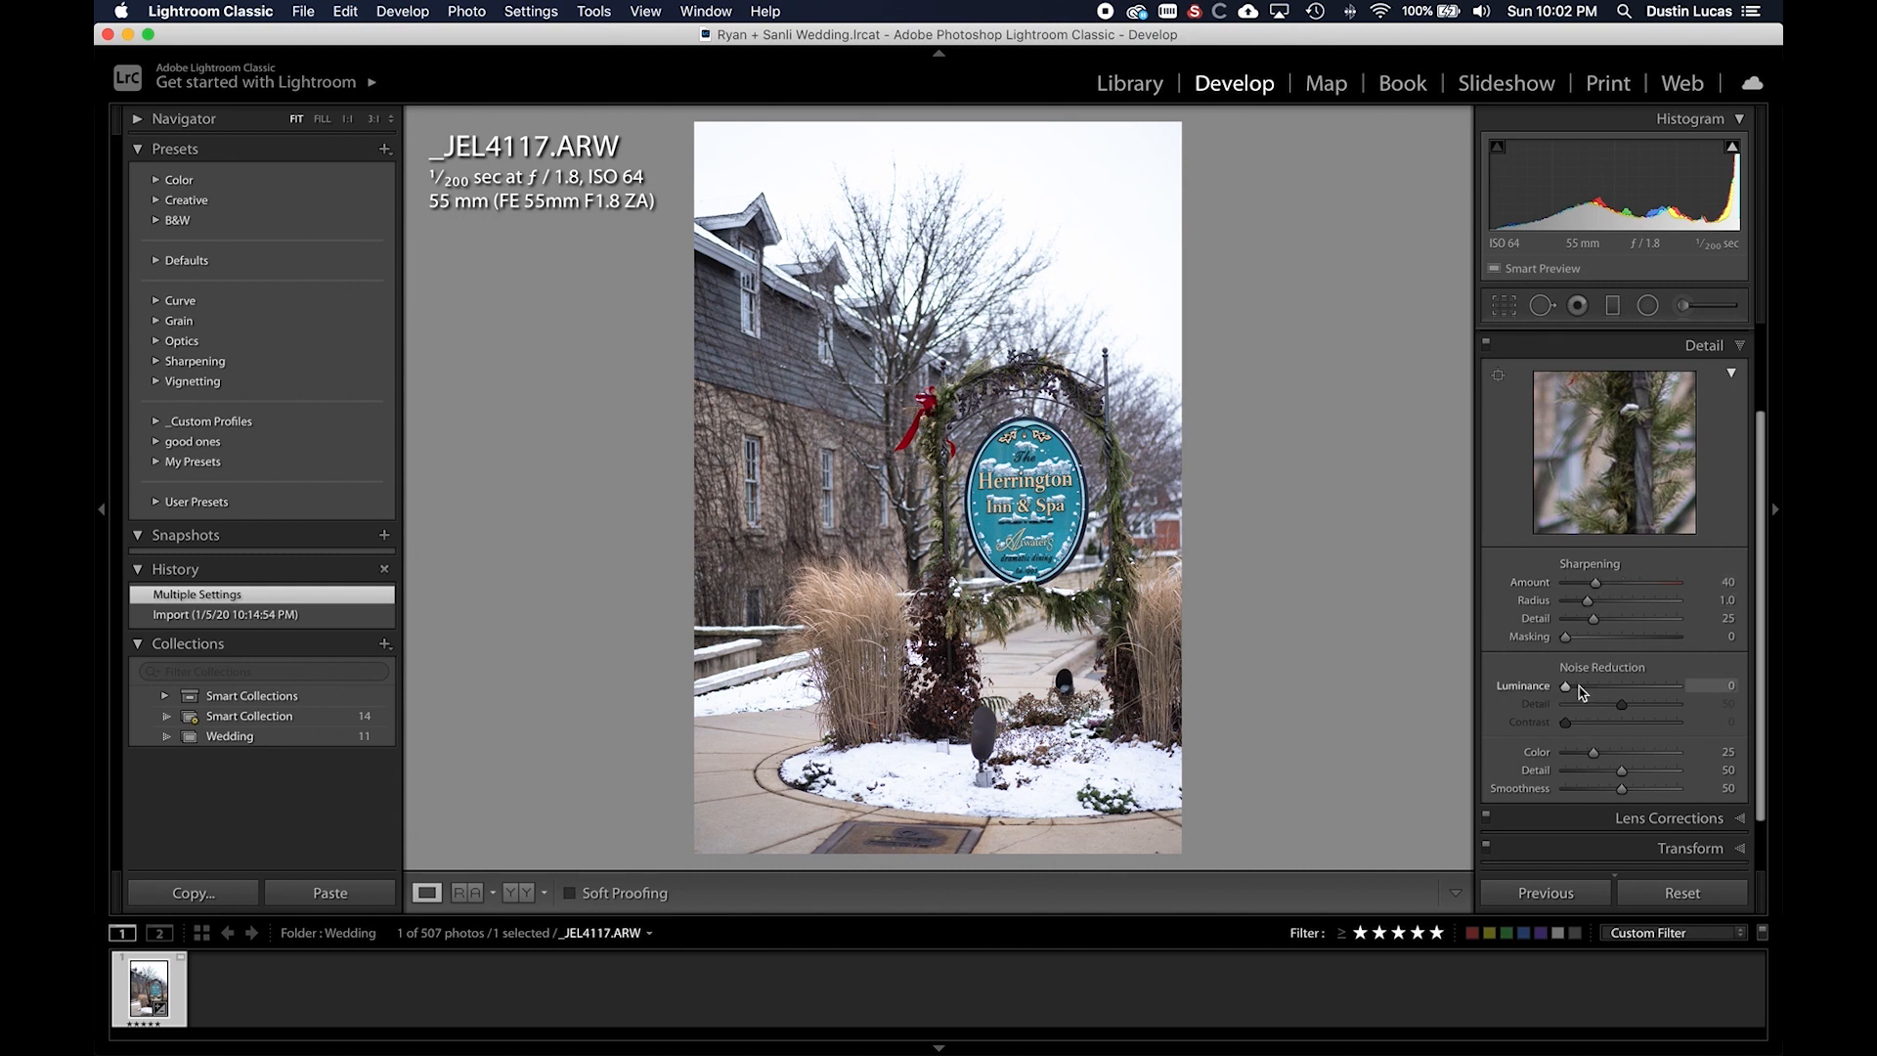
- Filter the Library grid to show only the ISO 8000 photos
{"action": "key", "text": "g"}
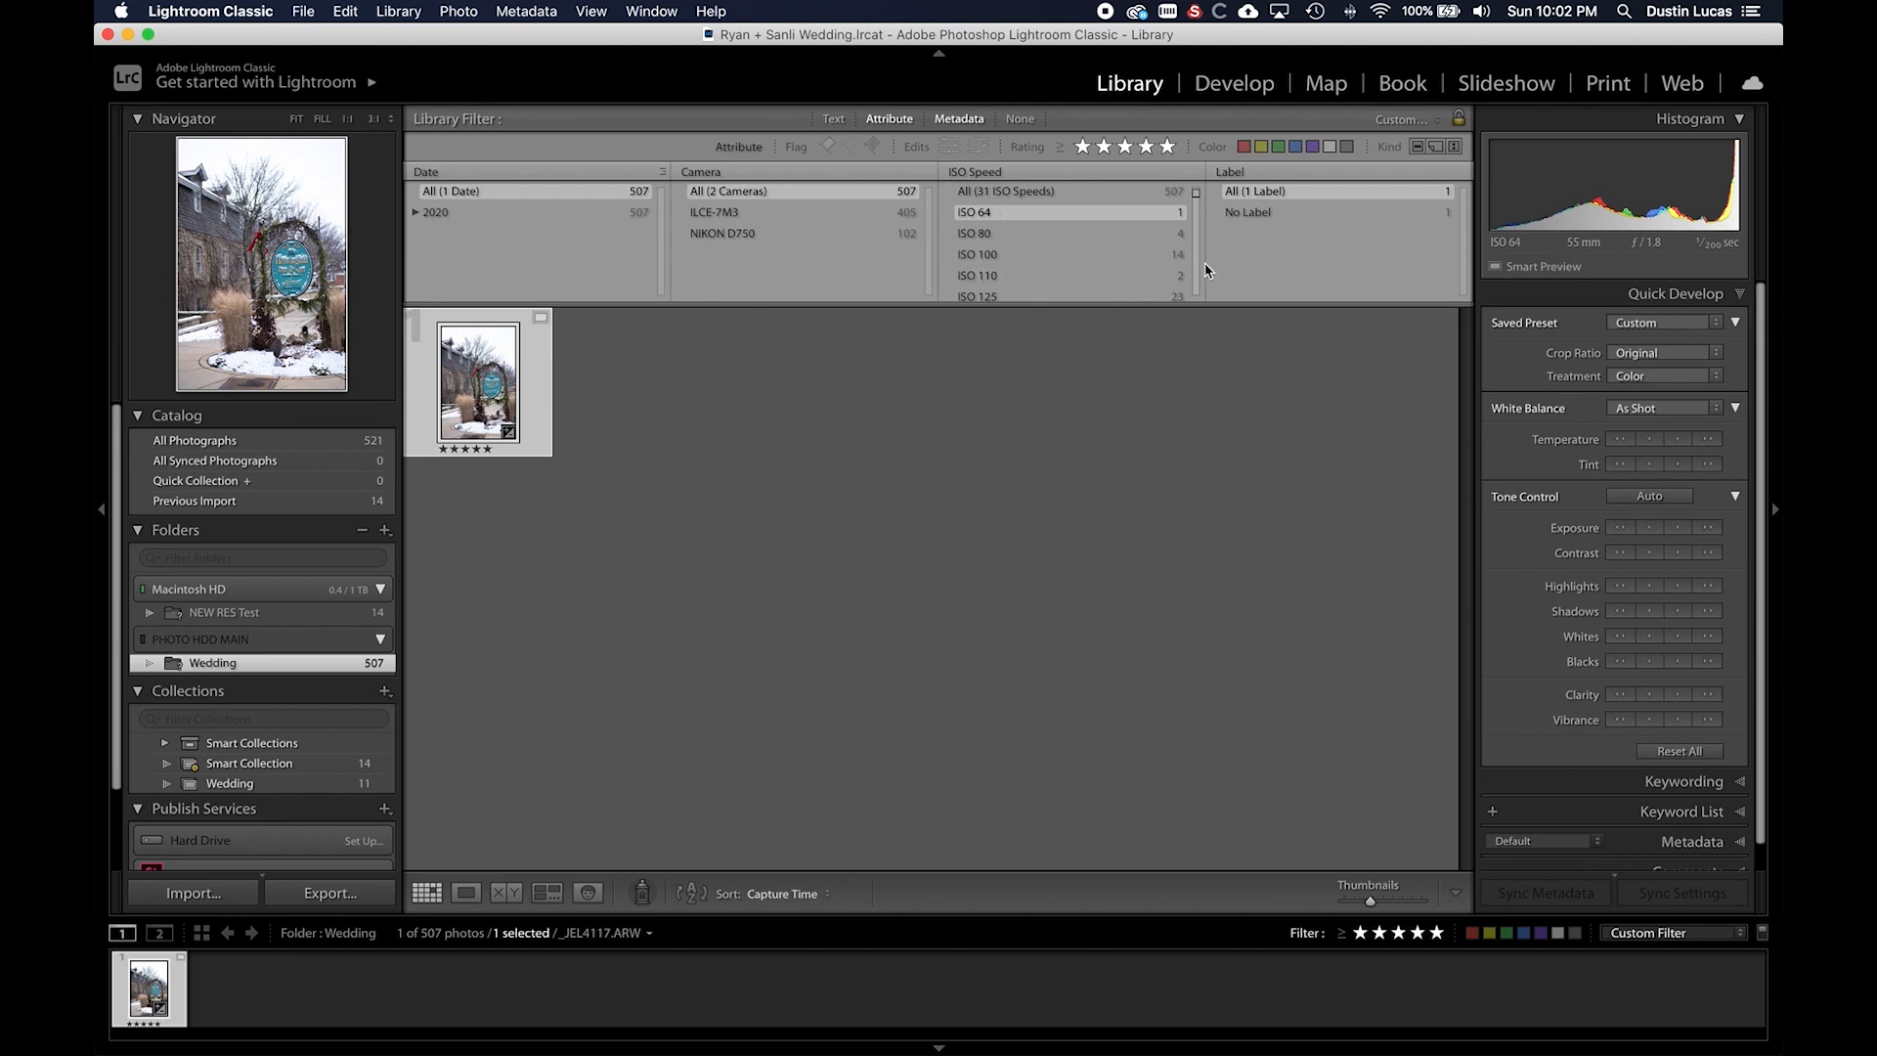
{"action": "scroll", "coordinate": [1094, 244], "scroll_direction": "down", "scroll_amount": 10}
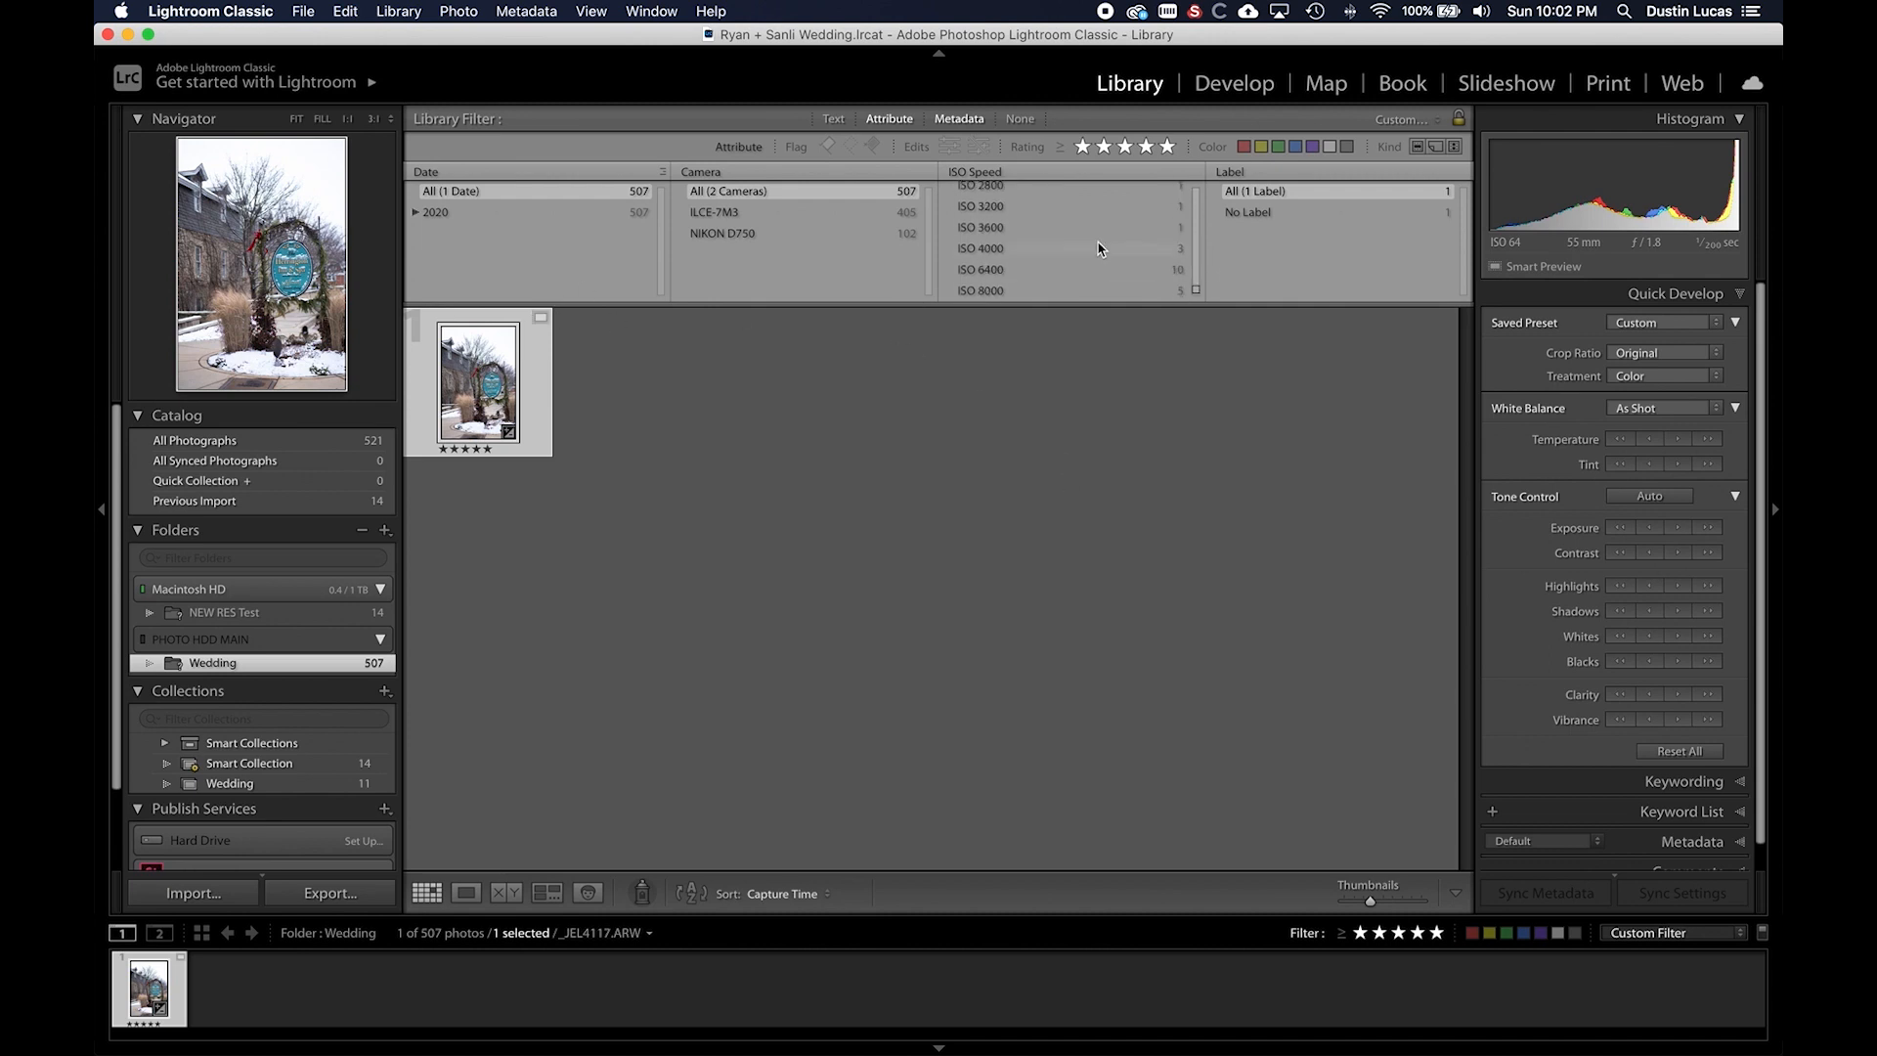
{"action": "left_click", "coordinate": [1031, 291]}
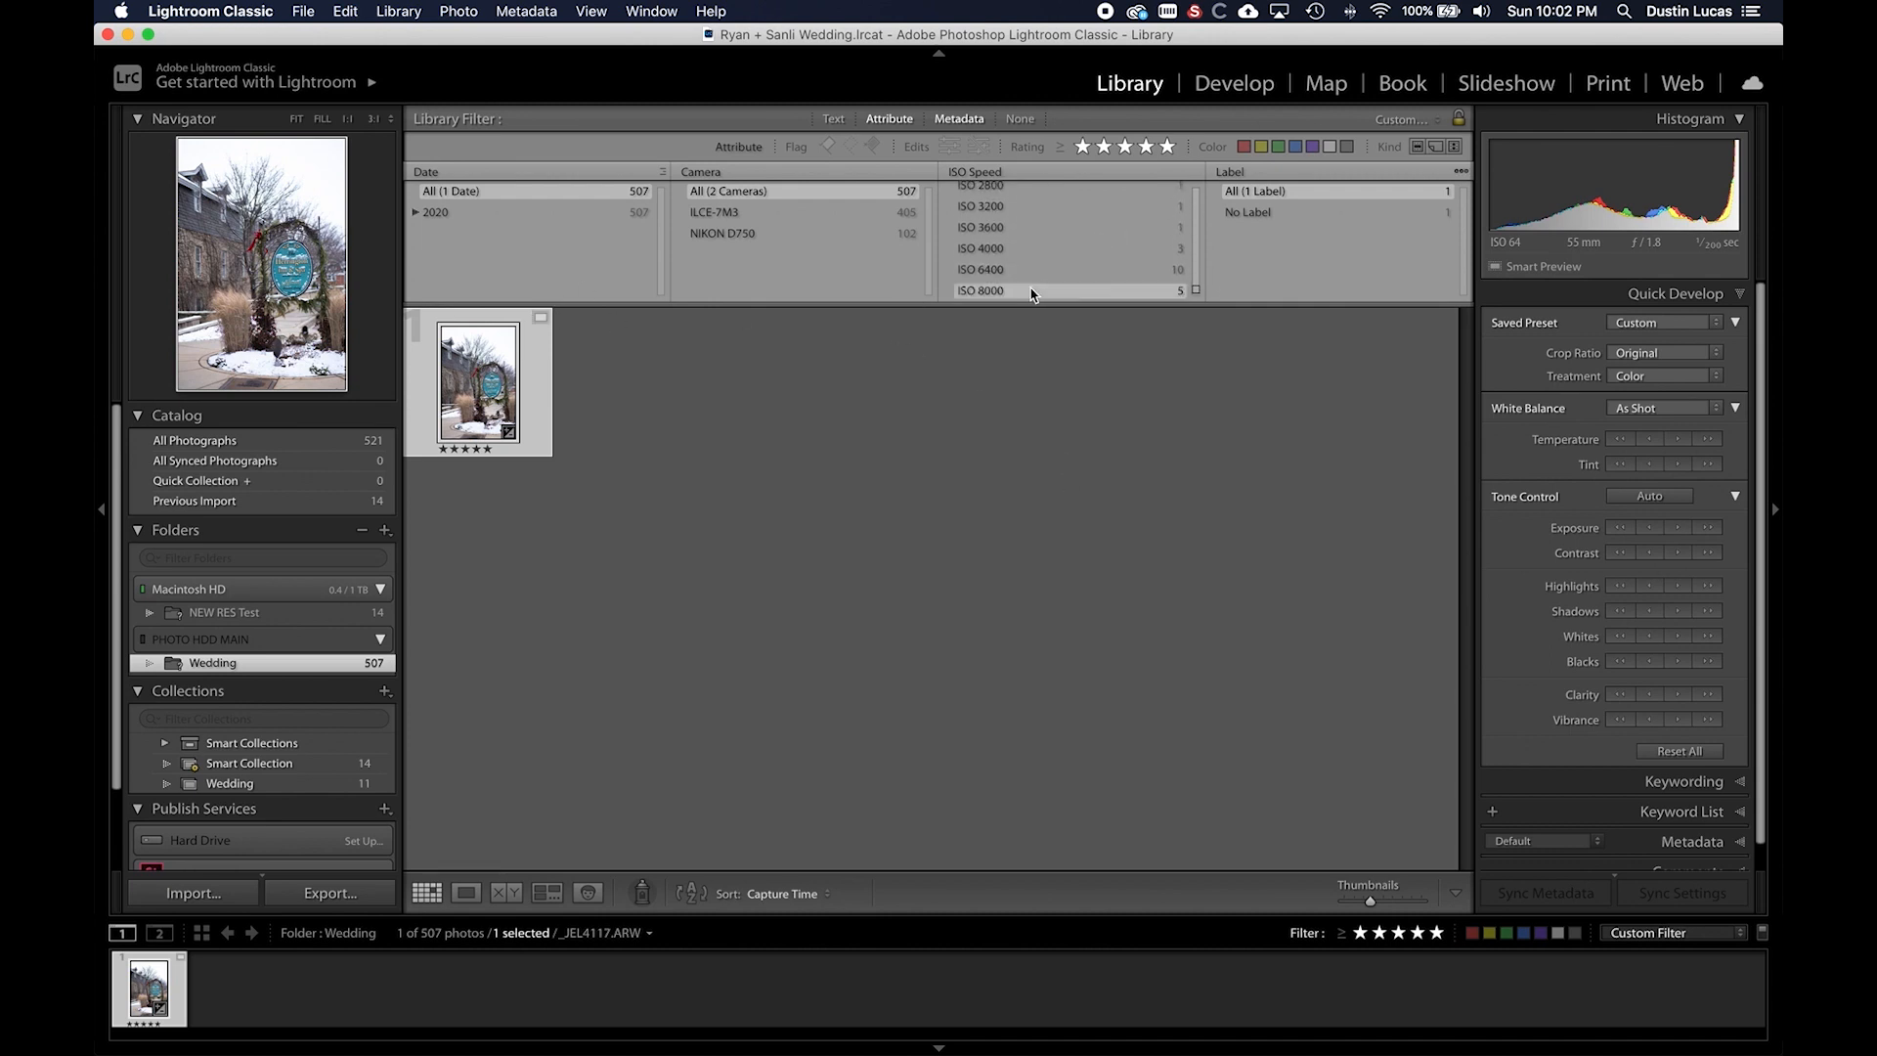
{"action": "left_click", "coordinate": [685, 511]}
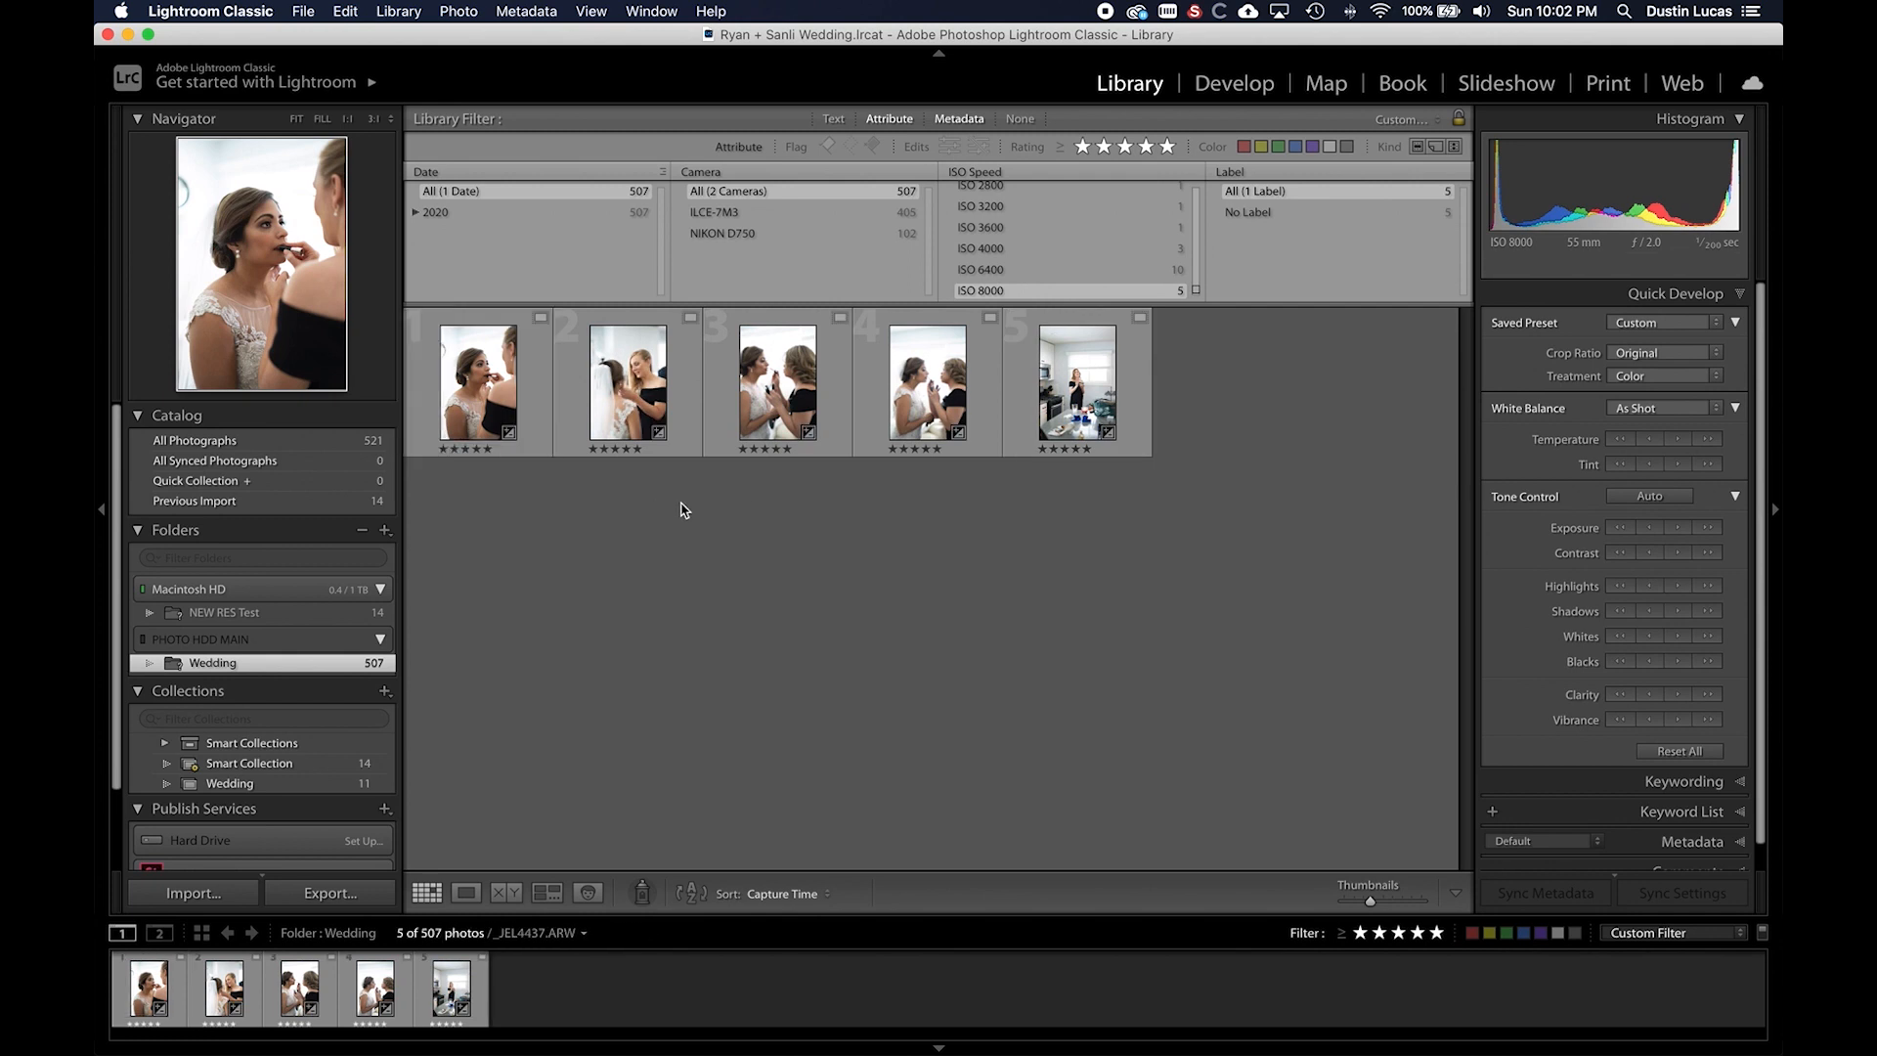
- Look through the ISO 8000 photos in Loupe view and inspect _JEL4439.ARW up close for noise
{"action": "double_click", "coordinate": [935, 419]}
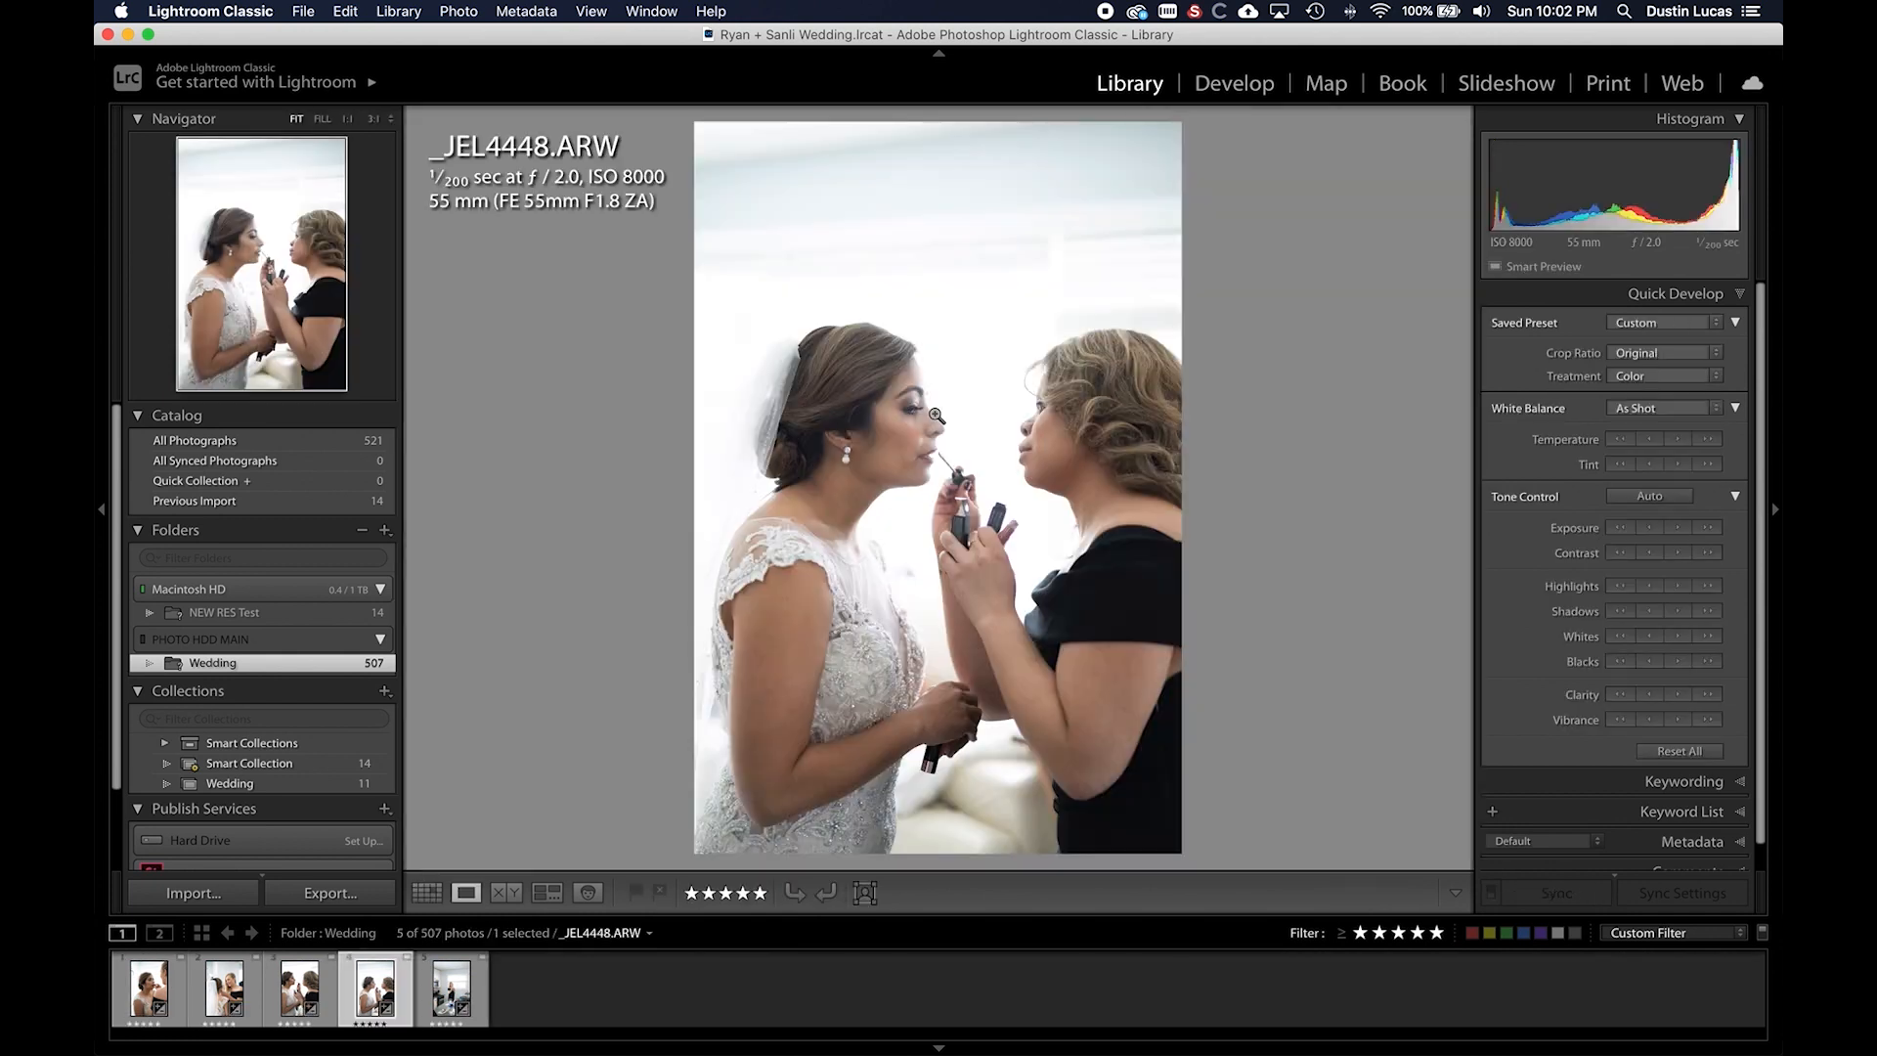
{"action": "key", "text": "Left"}
{"action": "key", "text": "Left"}
{"action": "key", "text": "Left"}
{"action": "key", "text": "Right"}
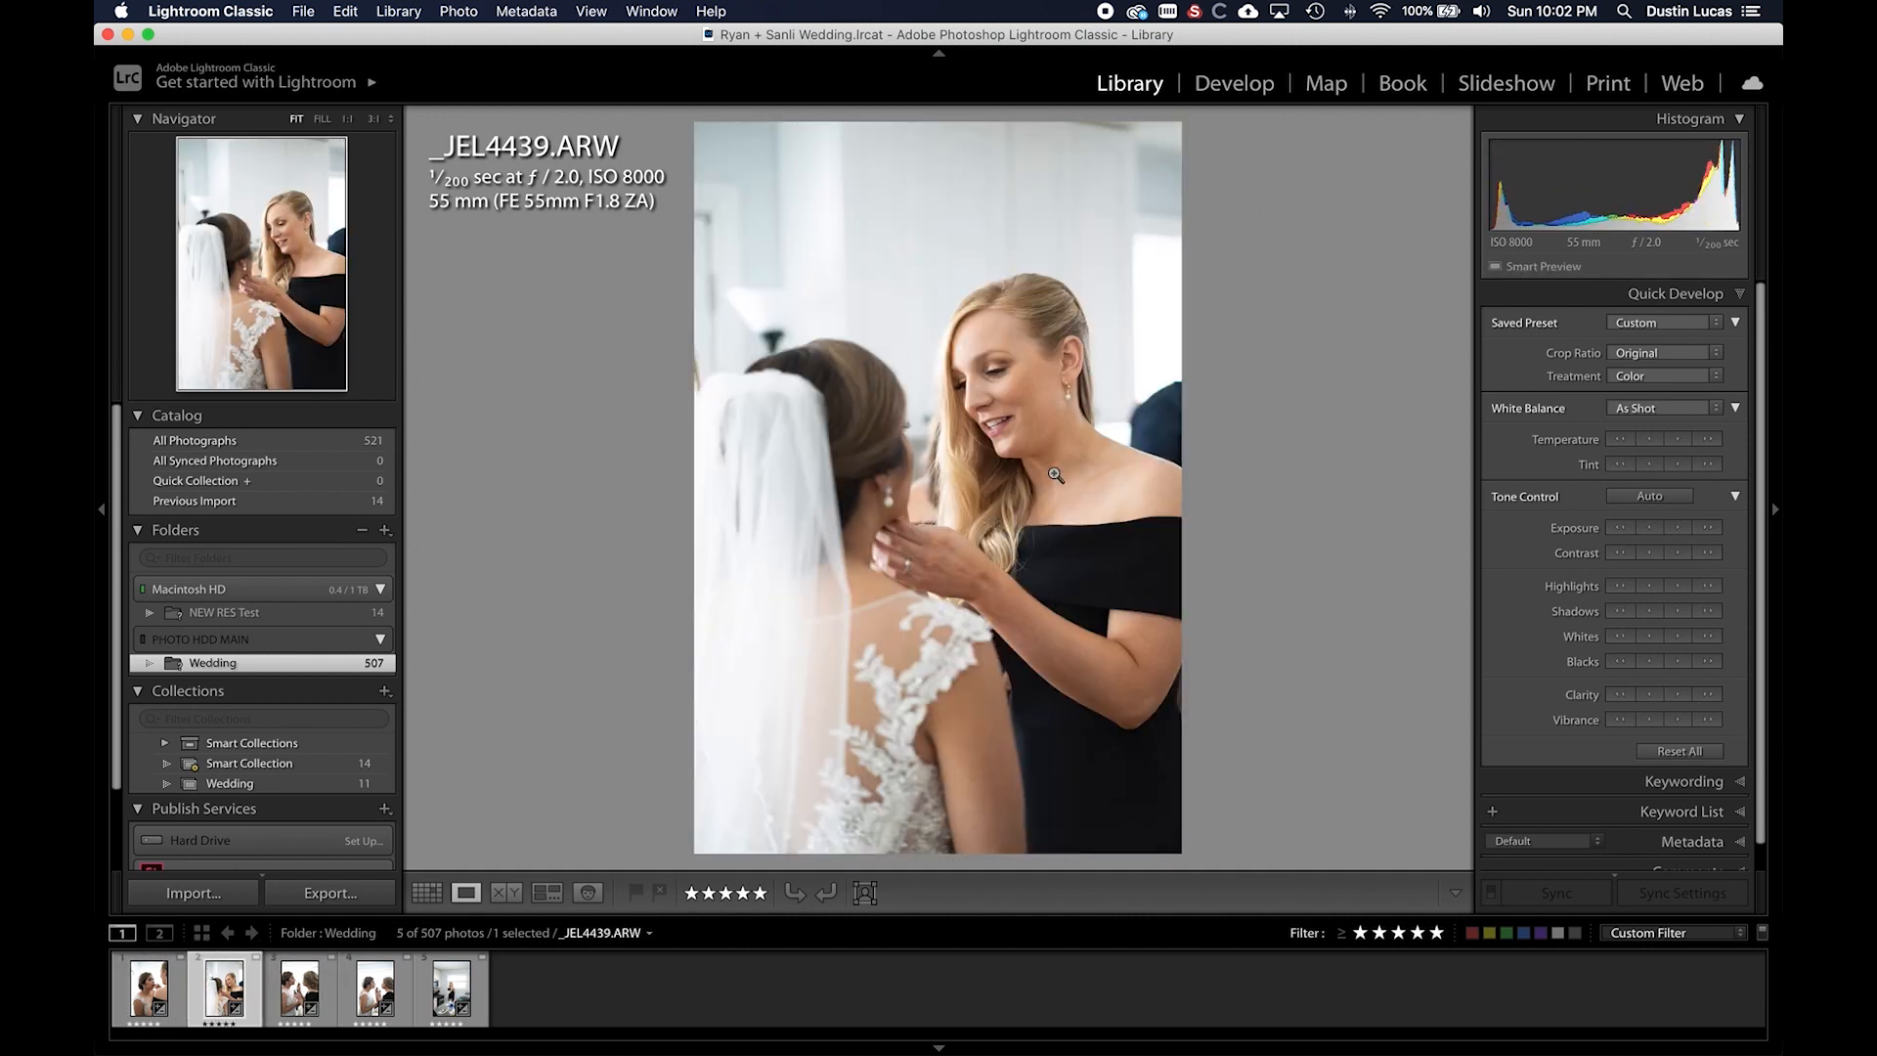
{"action": "left_click", "coordinate": [1002, 401]}
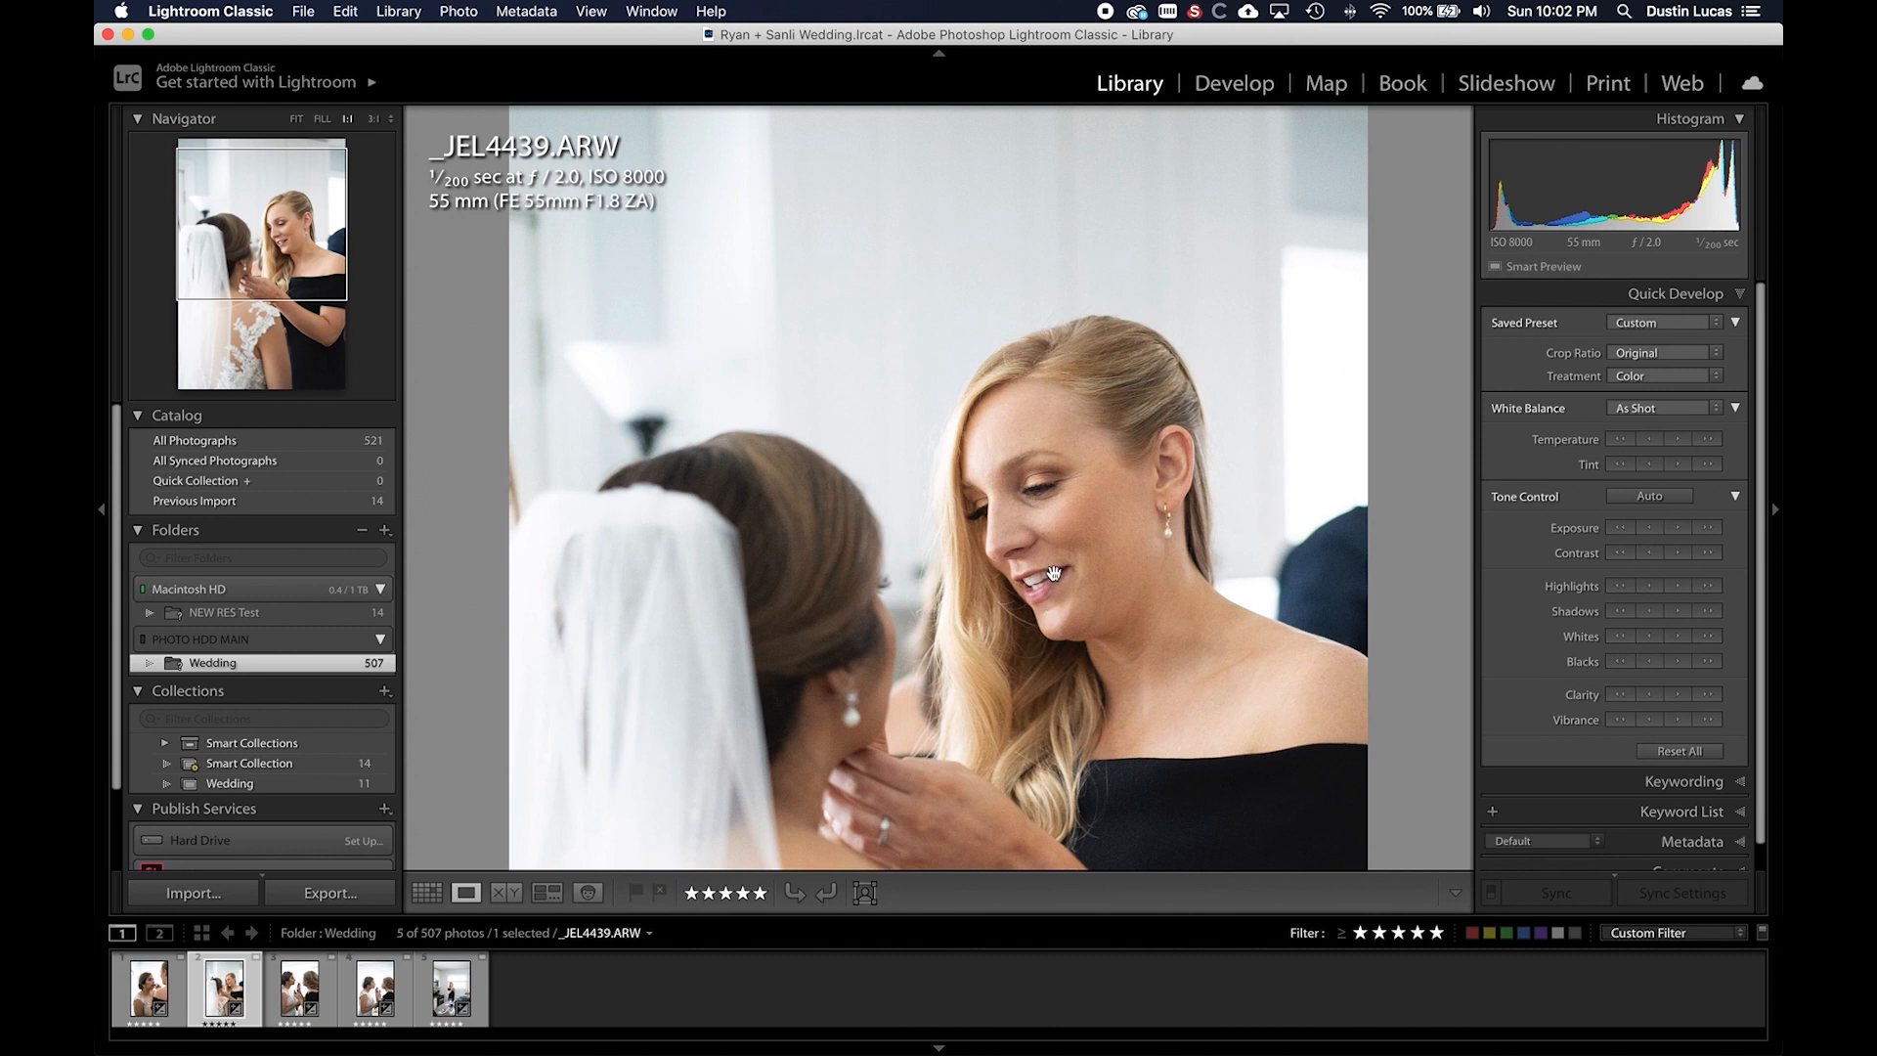
{"action": "left_click", "coordinate": [1052, 565]}
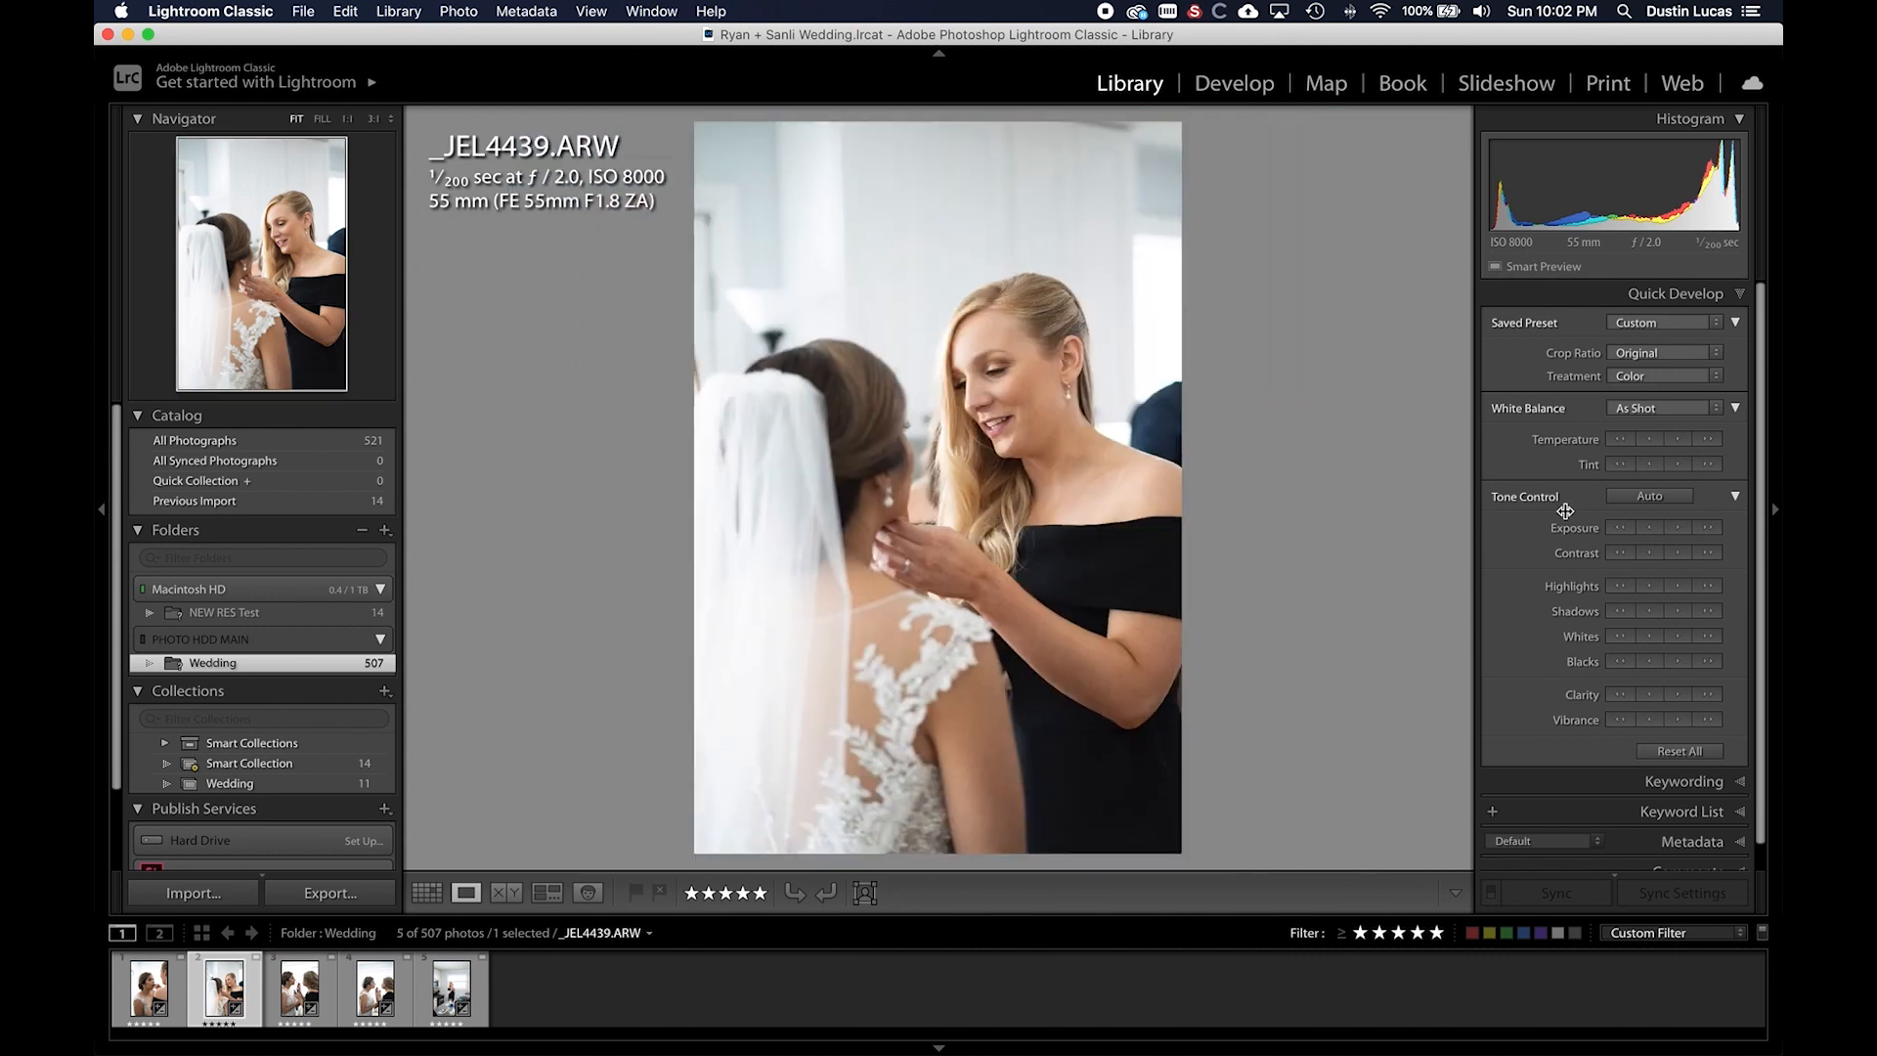
- Set the Luminance noise reduction of _JEL4439.ARW to 42 in Develop
{"action": "key", "text": "d"}
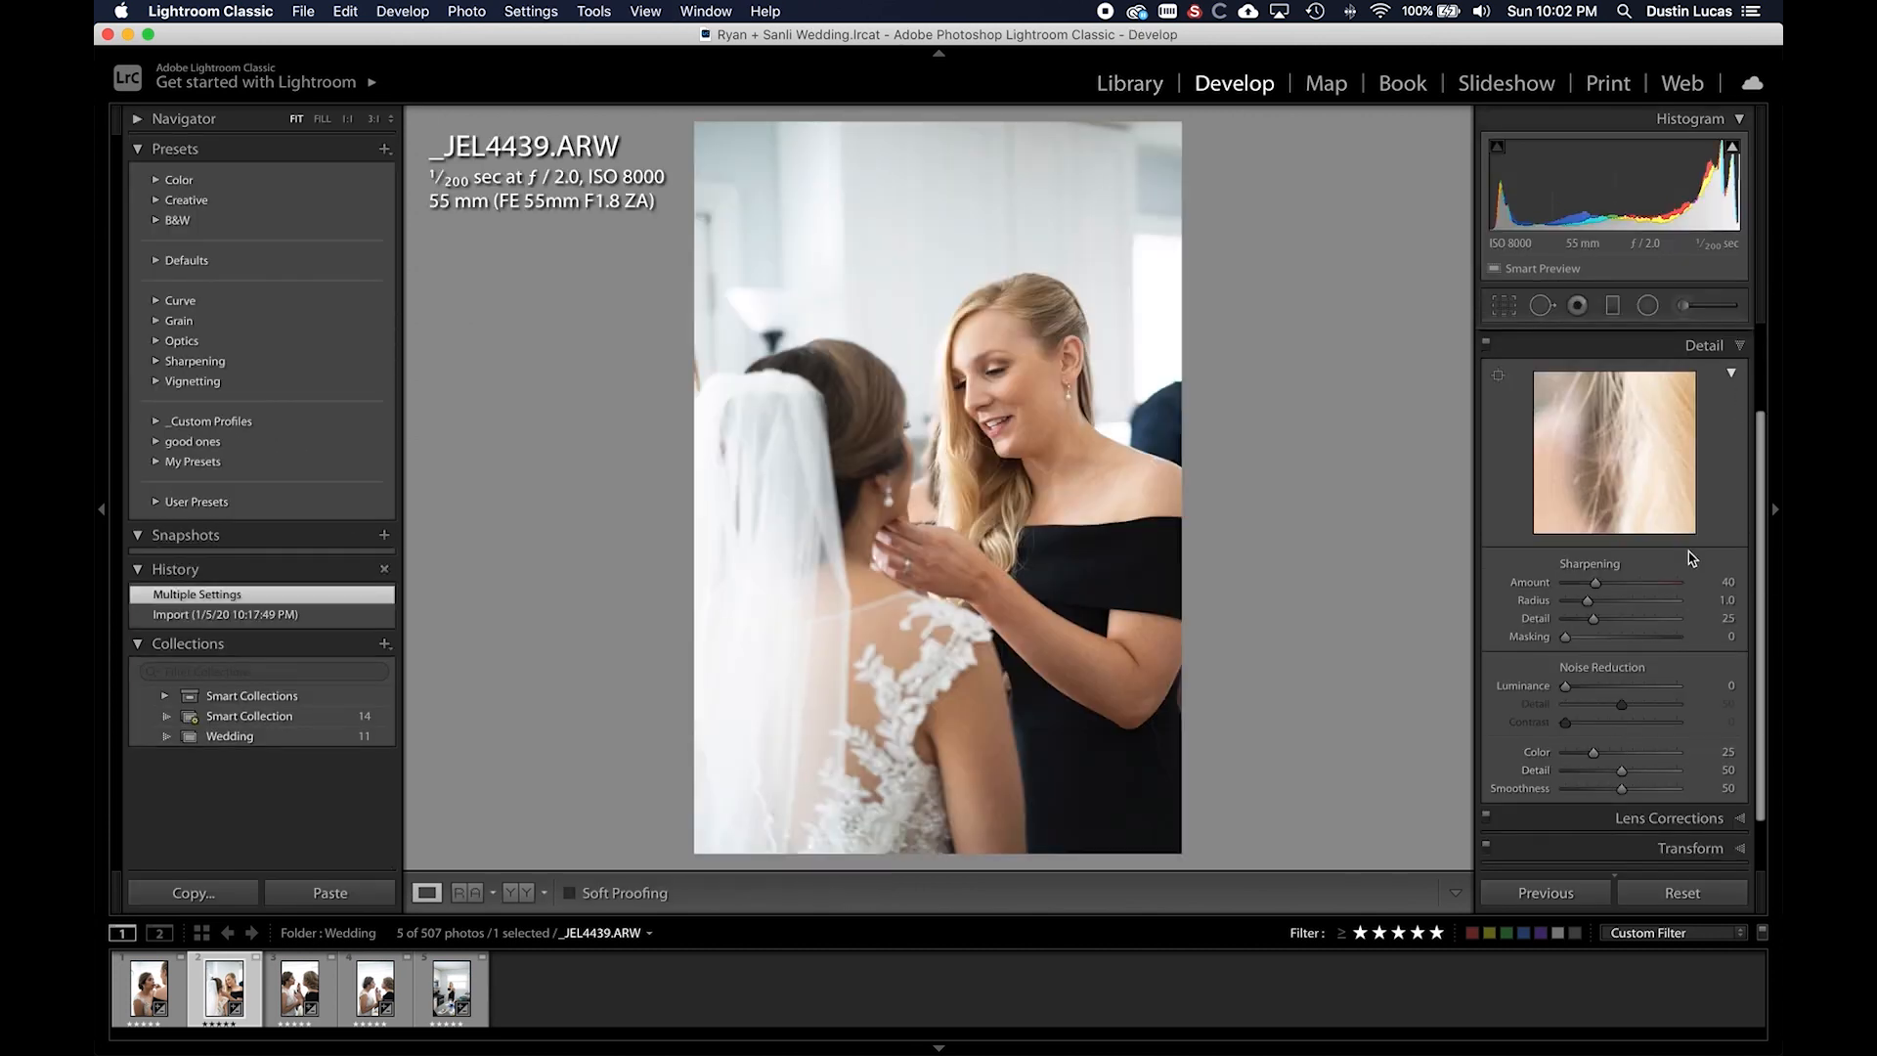
{"action": "key", "text": "Up"}
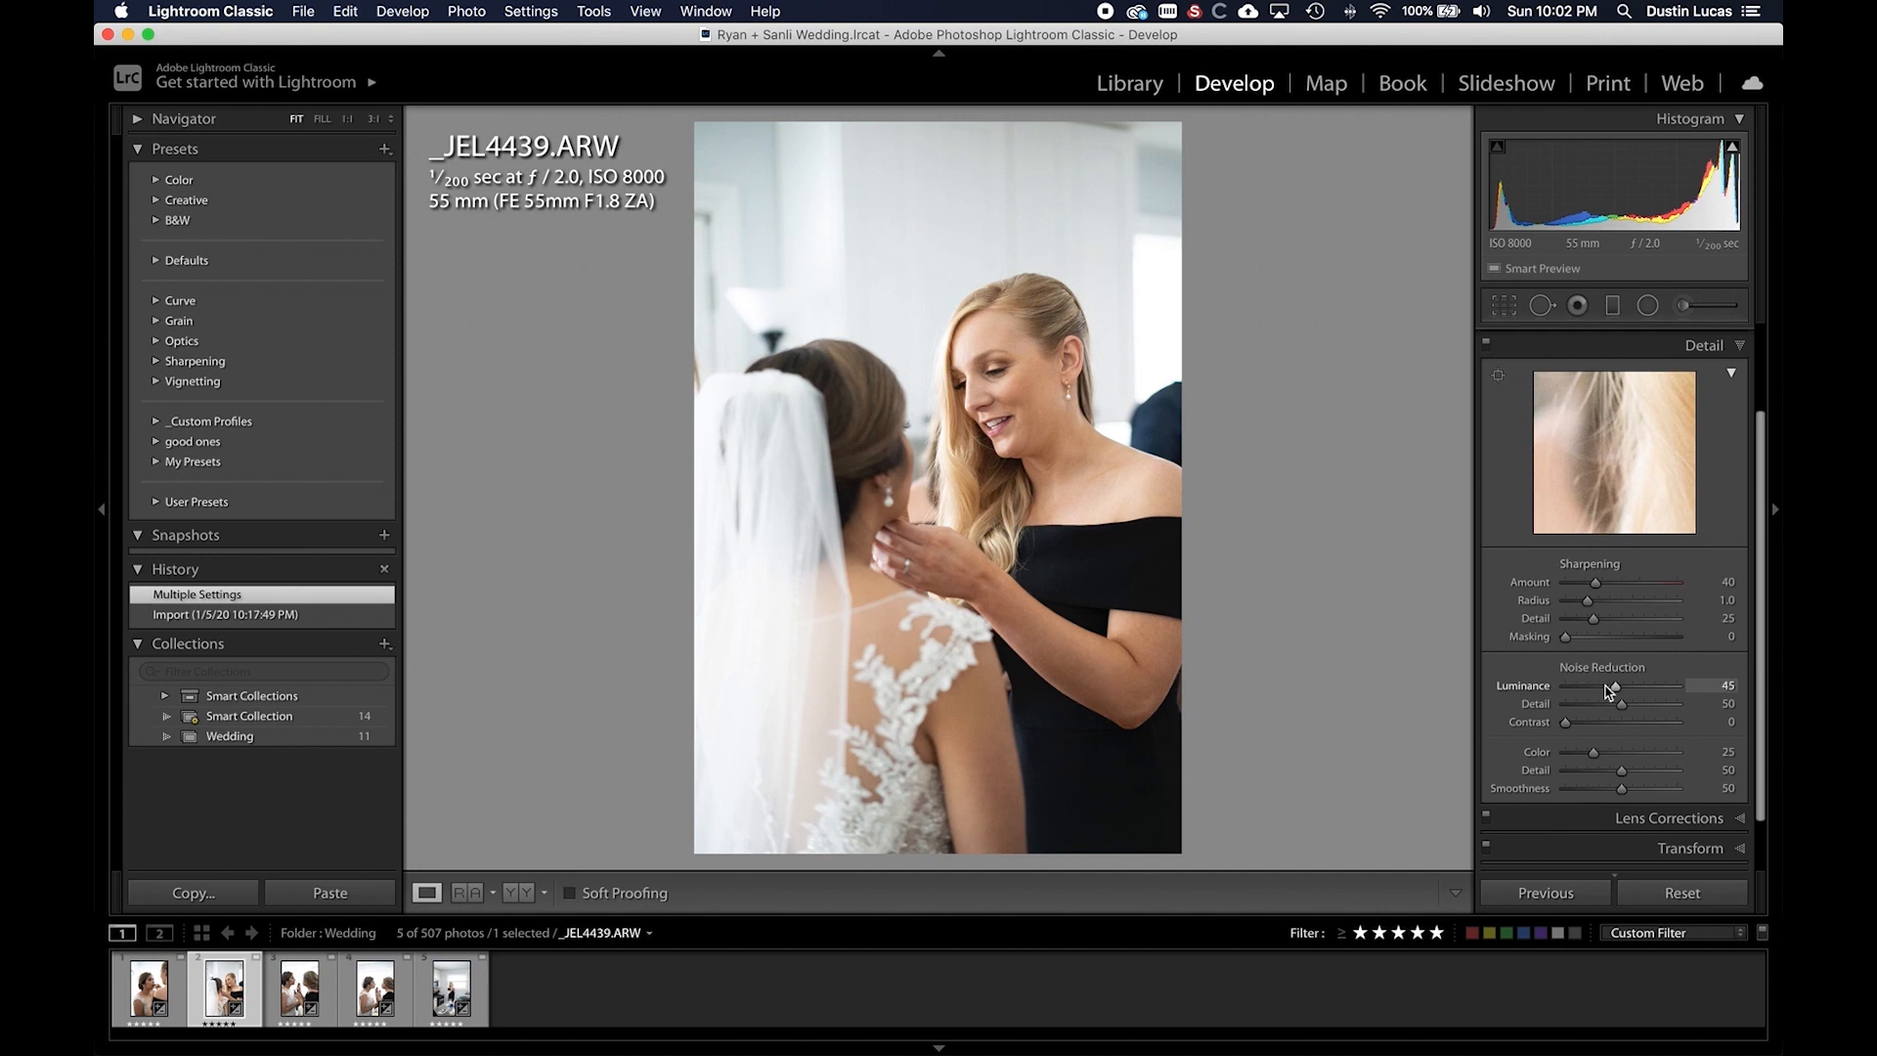
{"action": "left_click", "coordinate": [1720, 686]}
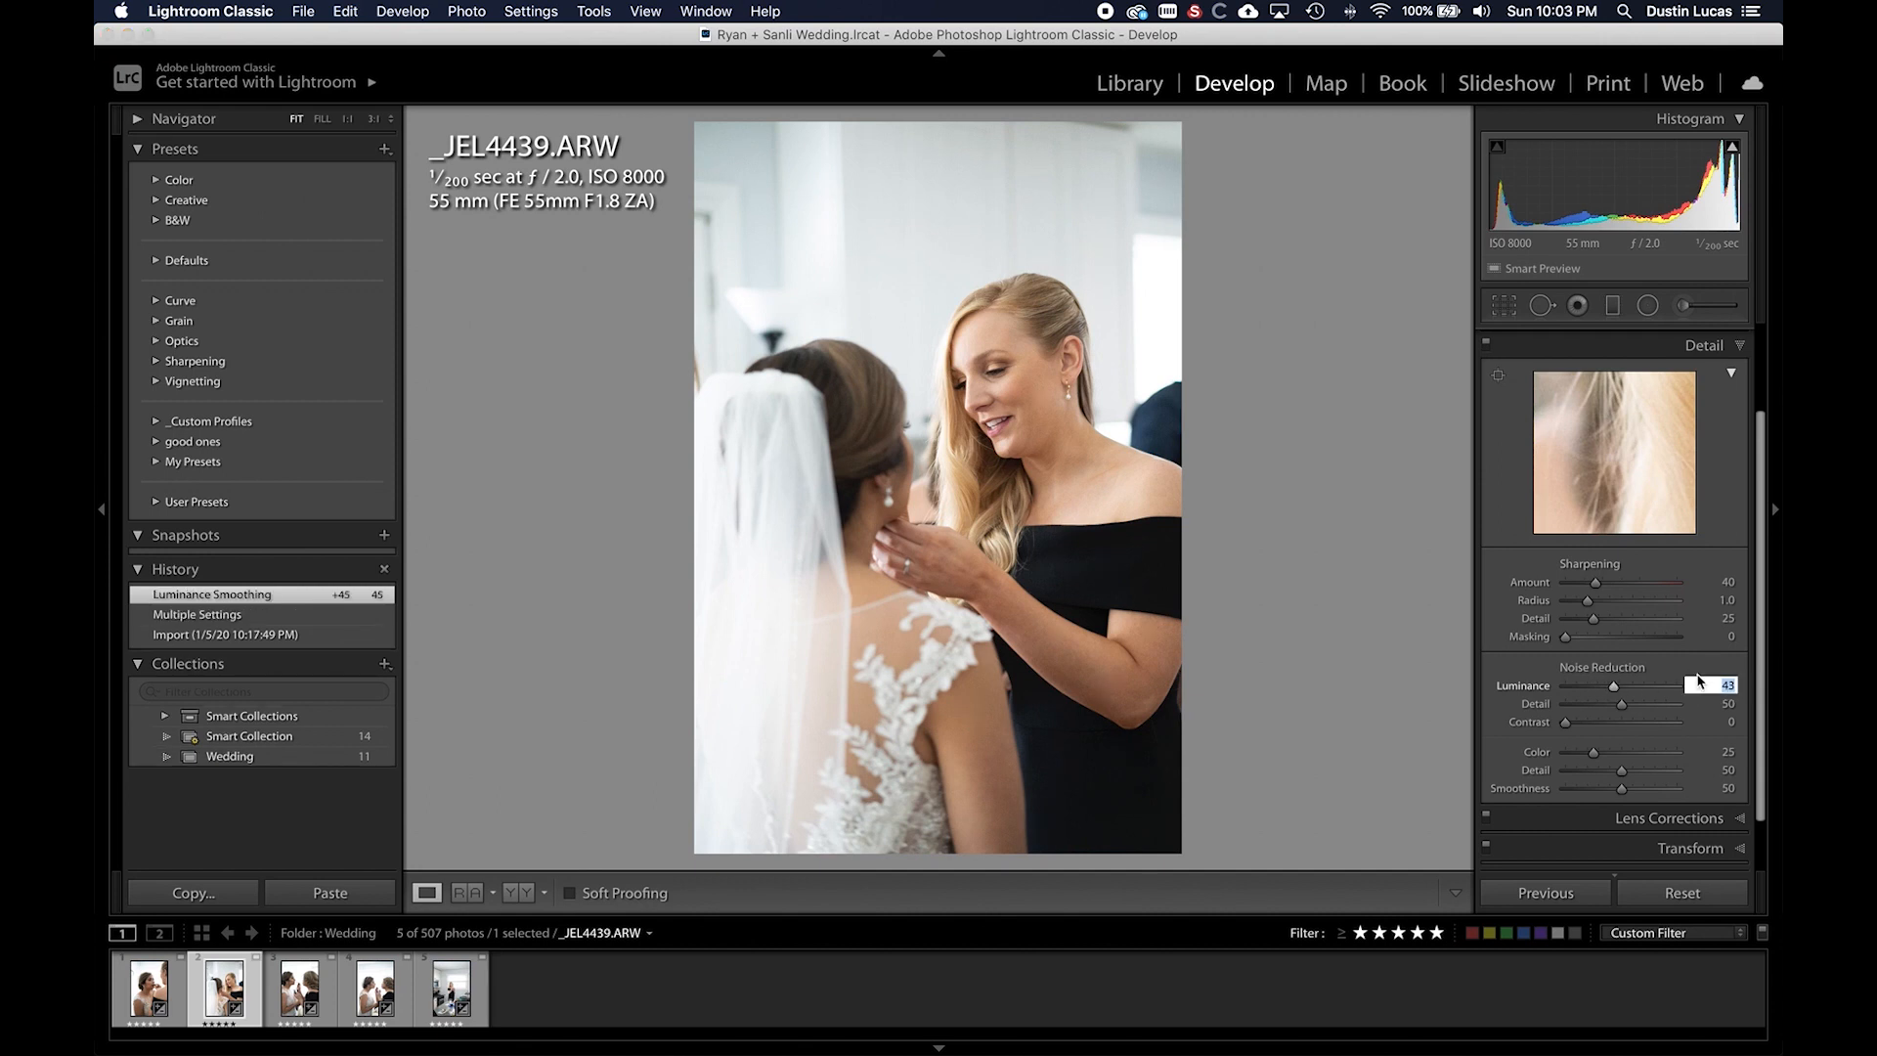
{"action": "key", "text": "Return"}
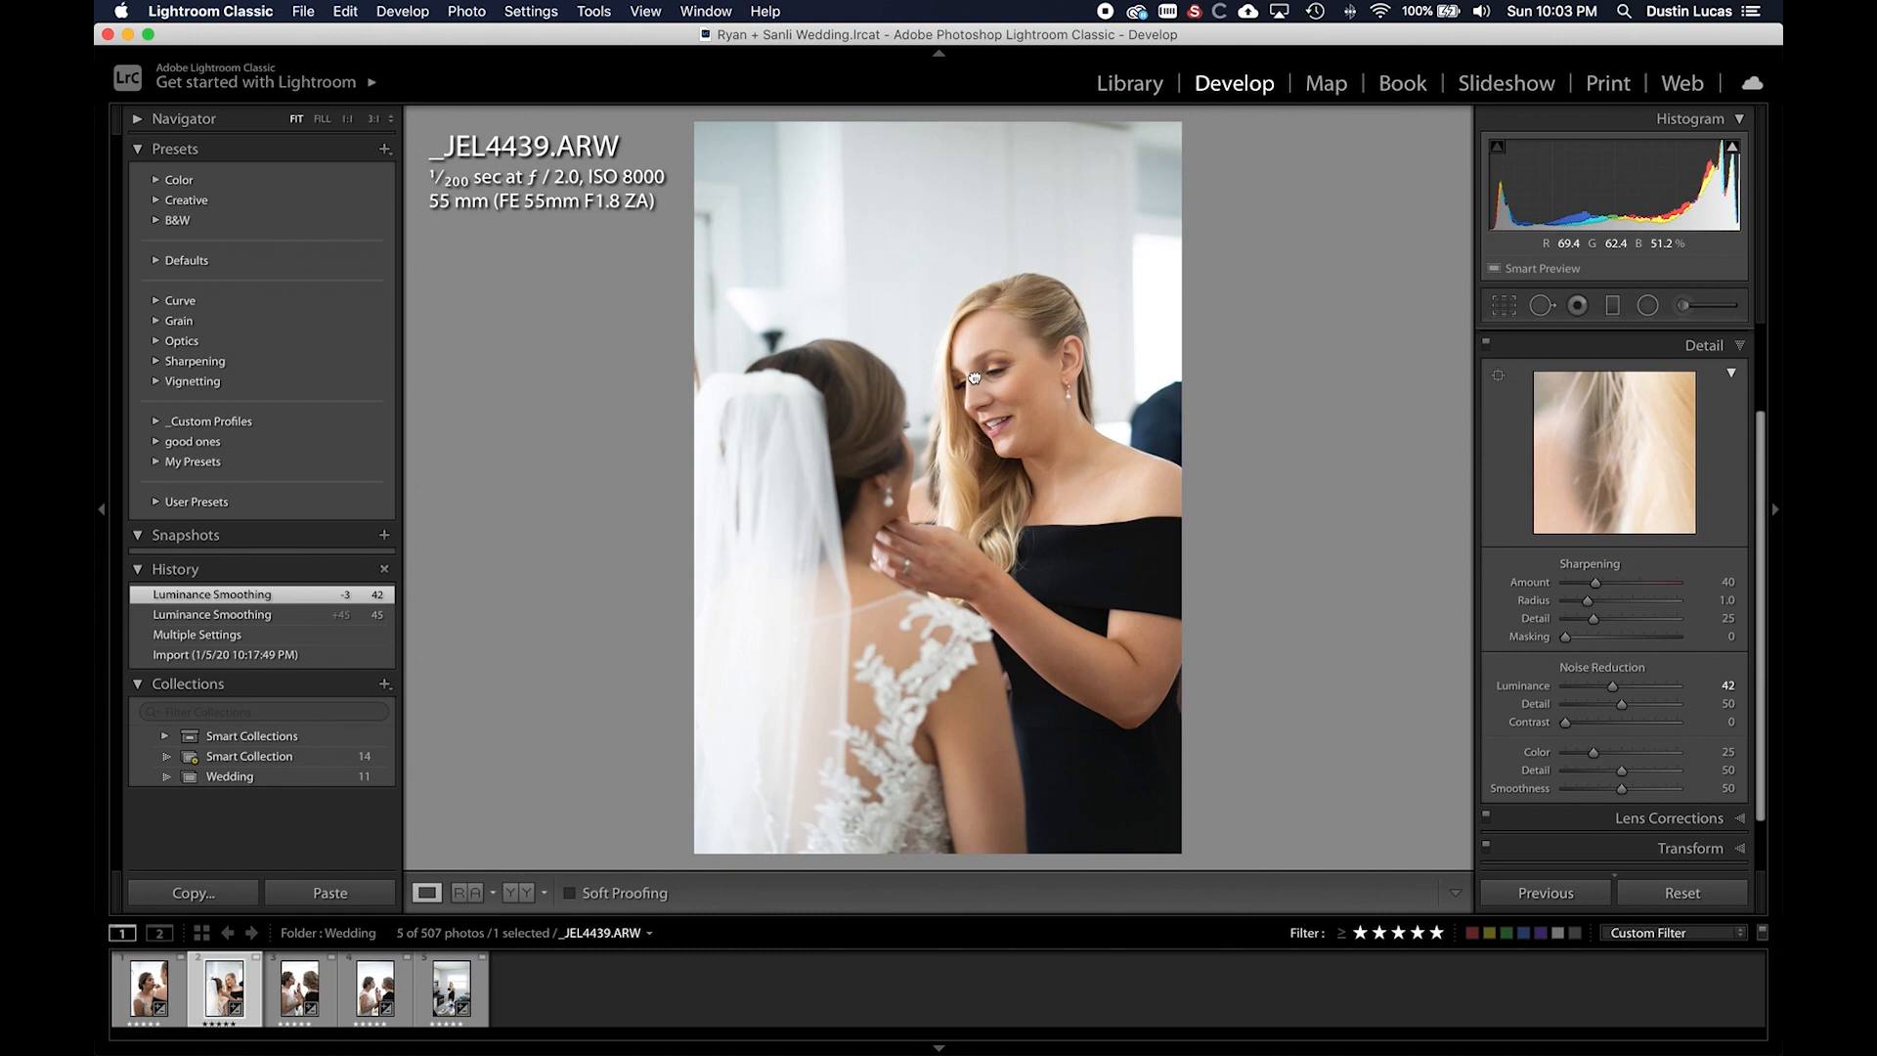
- Compare the woman's face at 1:1 with the Detail adjustments off and on
{"action": "left_click", "coordinate": [958, 322]}
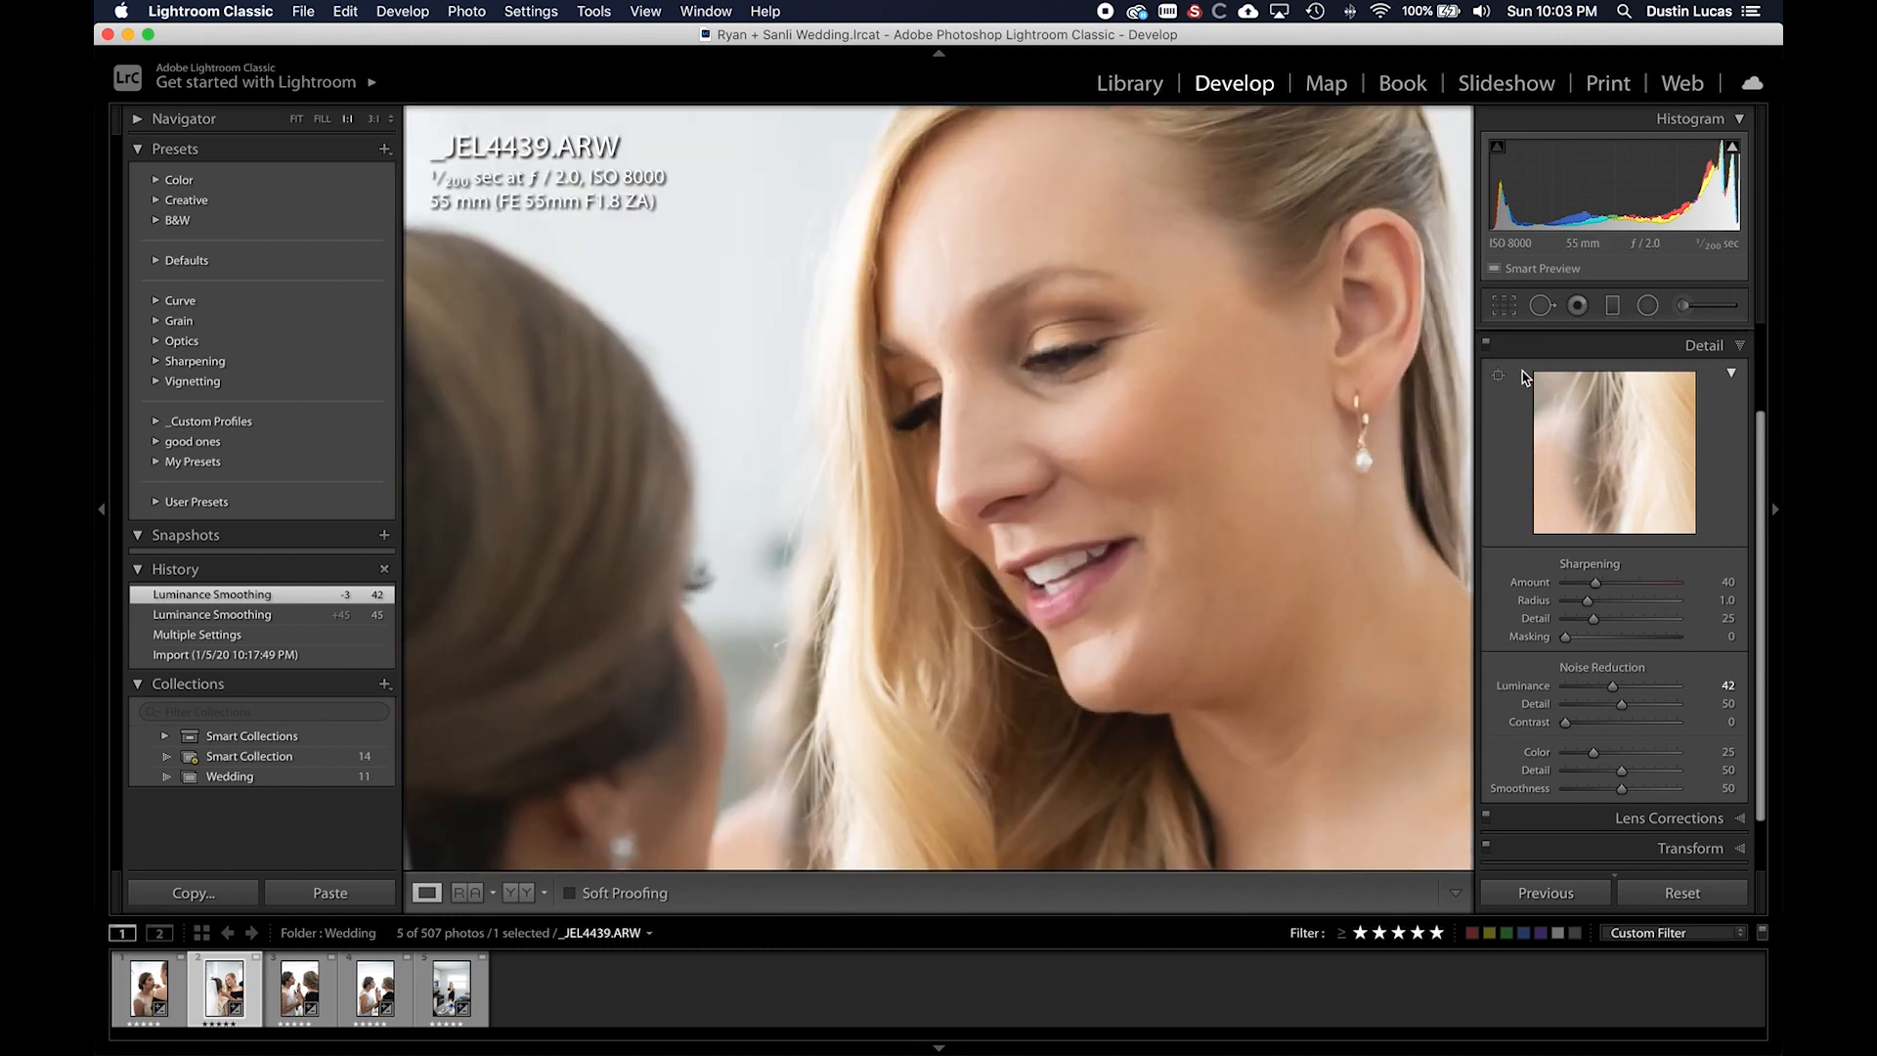
{"action": "left_click", "coordinate": [1485, 344]}
{"action": "left_click", "coordinate": [1486, 344]}
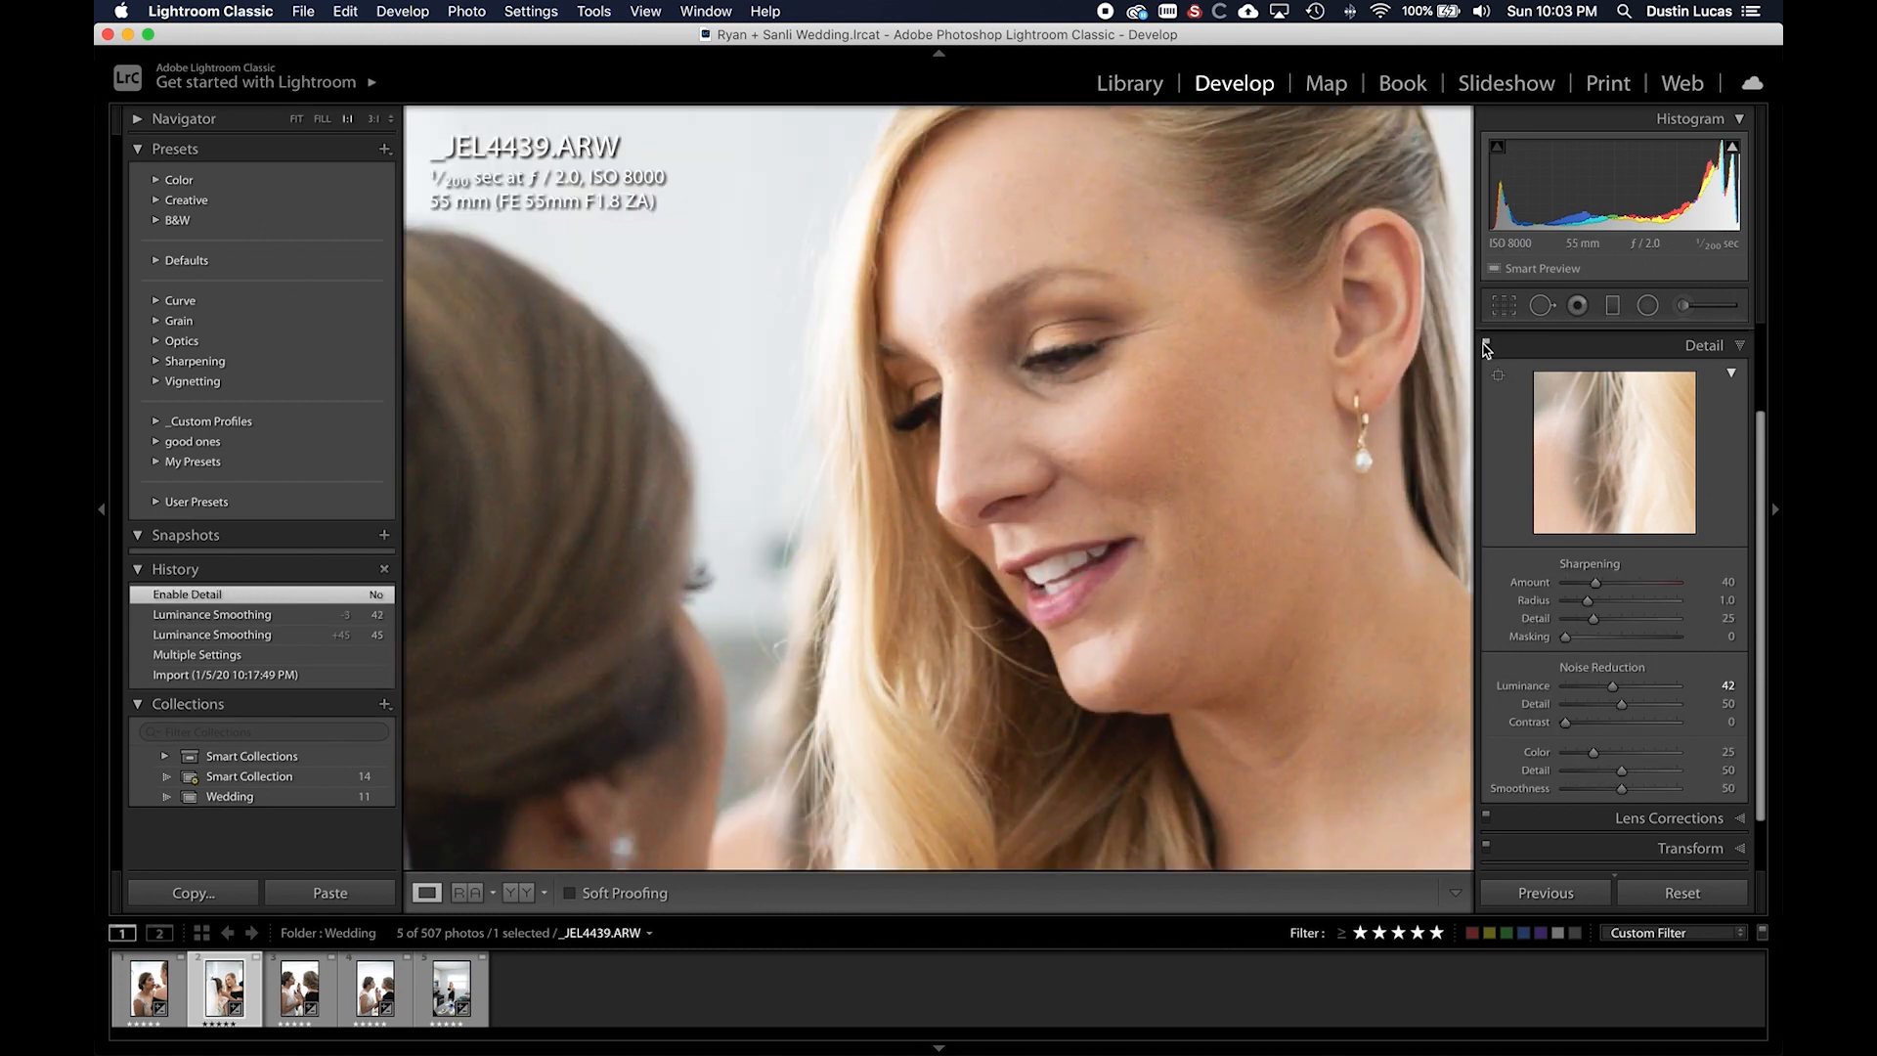
- Set the Sharpening Amount to 90 and compare the photo with the Detail adjustments off and on
{"action": "left_click_drag", "start_coordinate": [1596, 583], "coordinate": [1611, 592]}
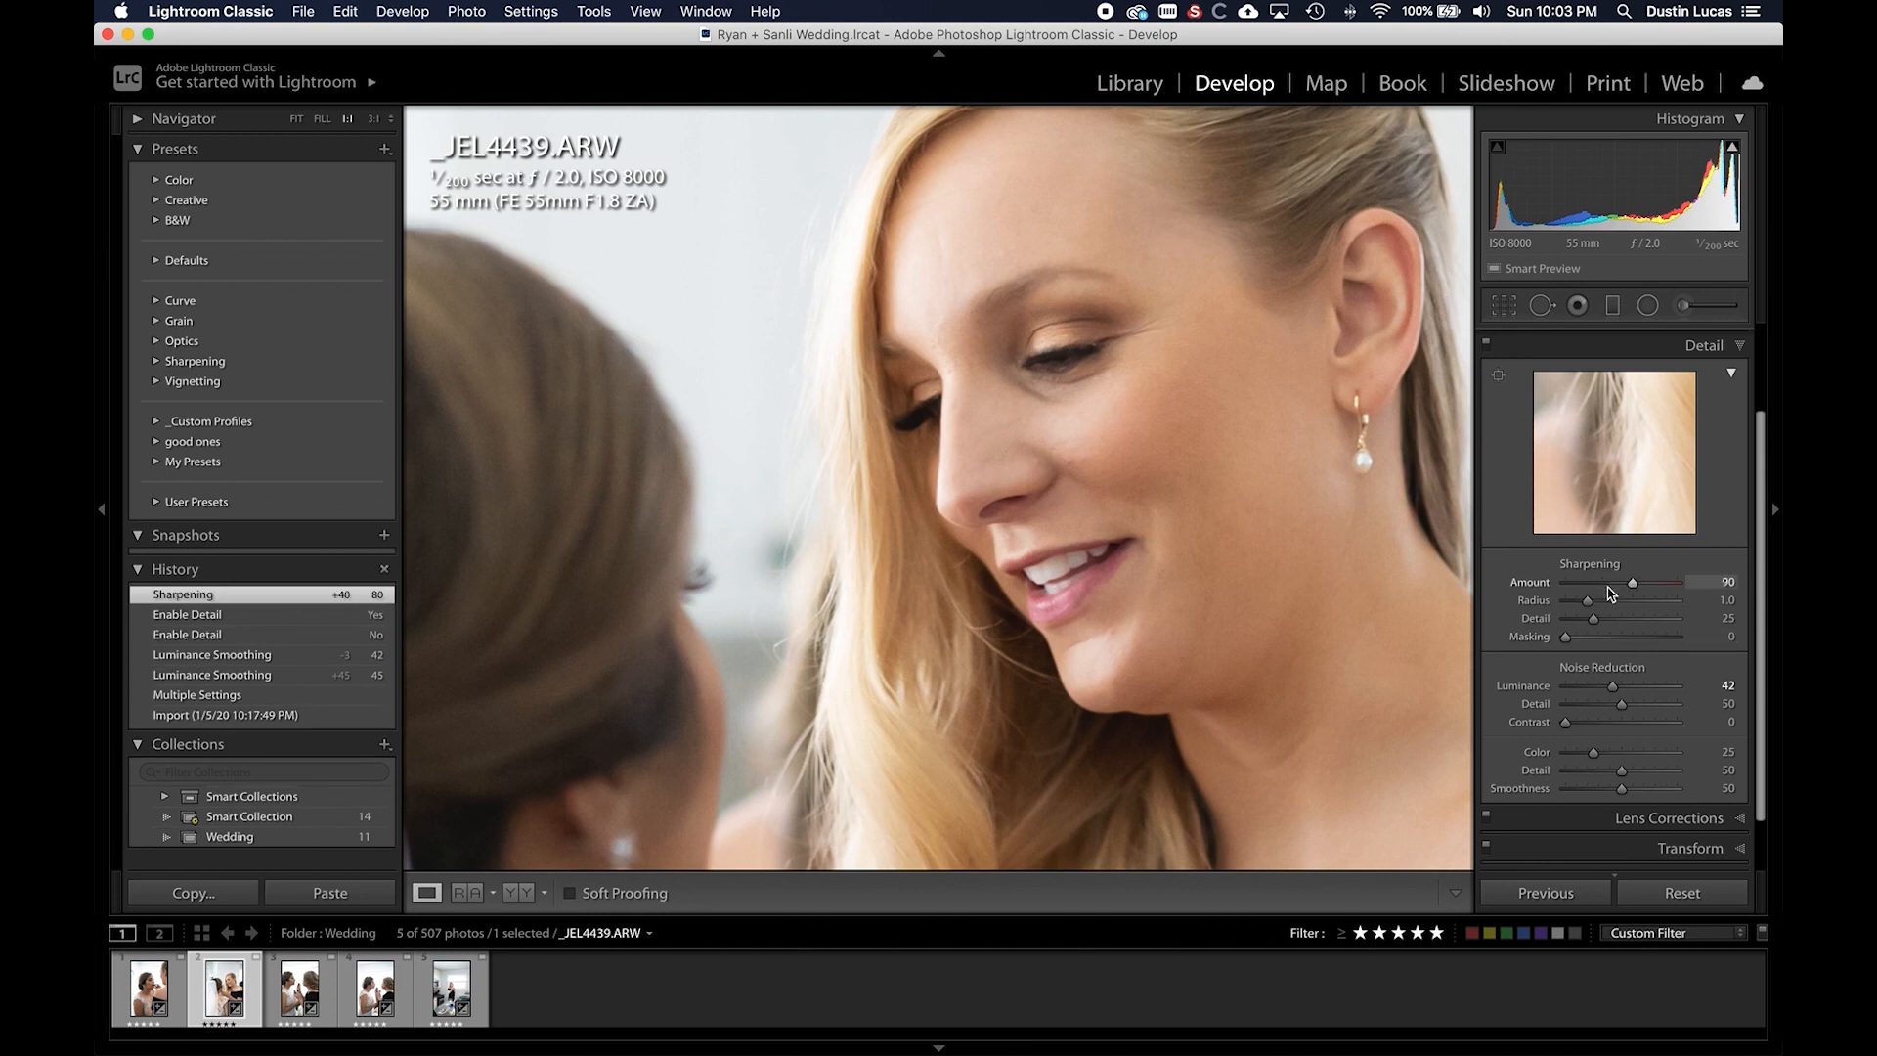
{"action": "left_click", "coordinate": [1487, 346]}
{"action": "left_click", "coordinate": [1488, 346]}
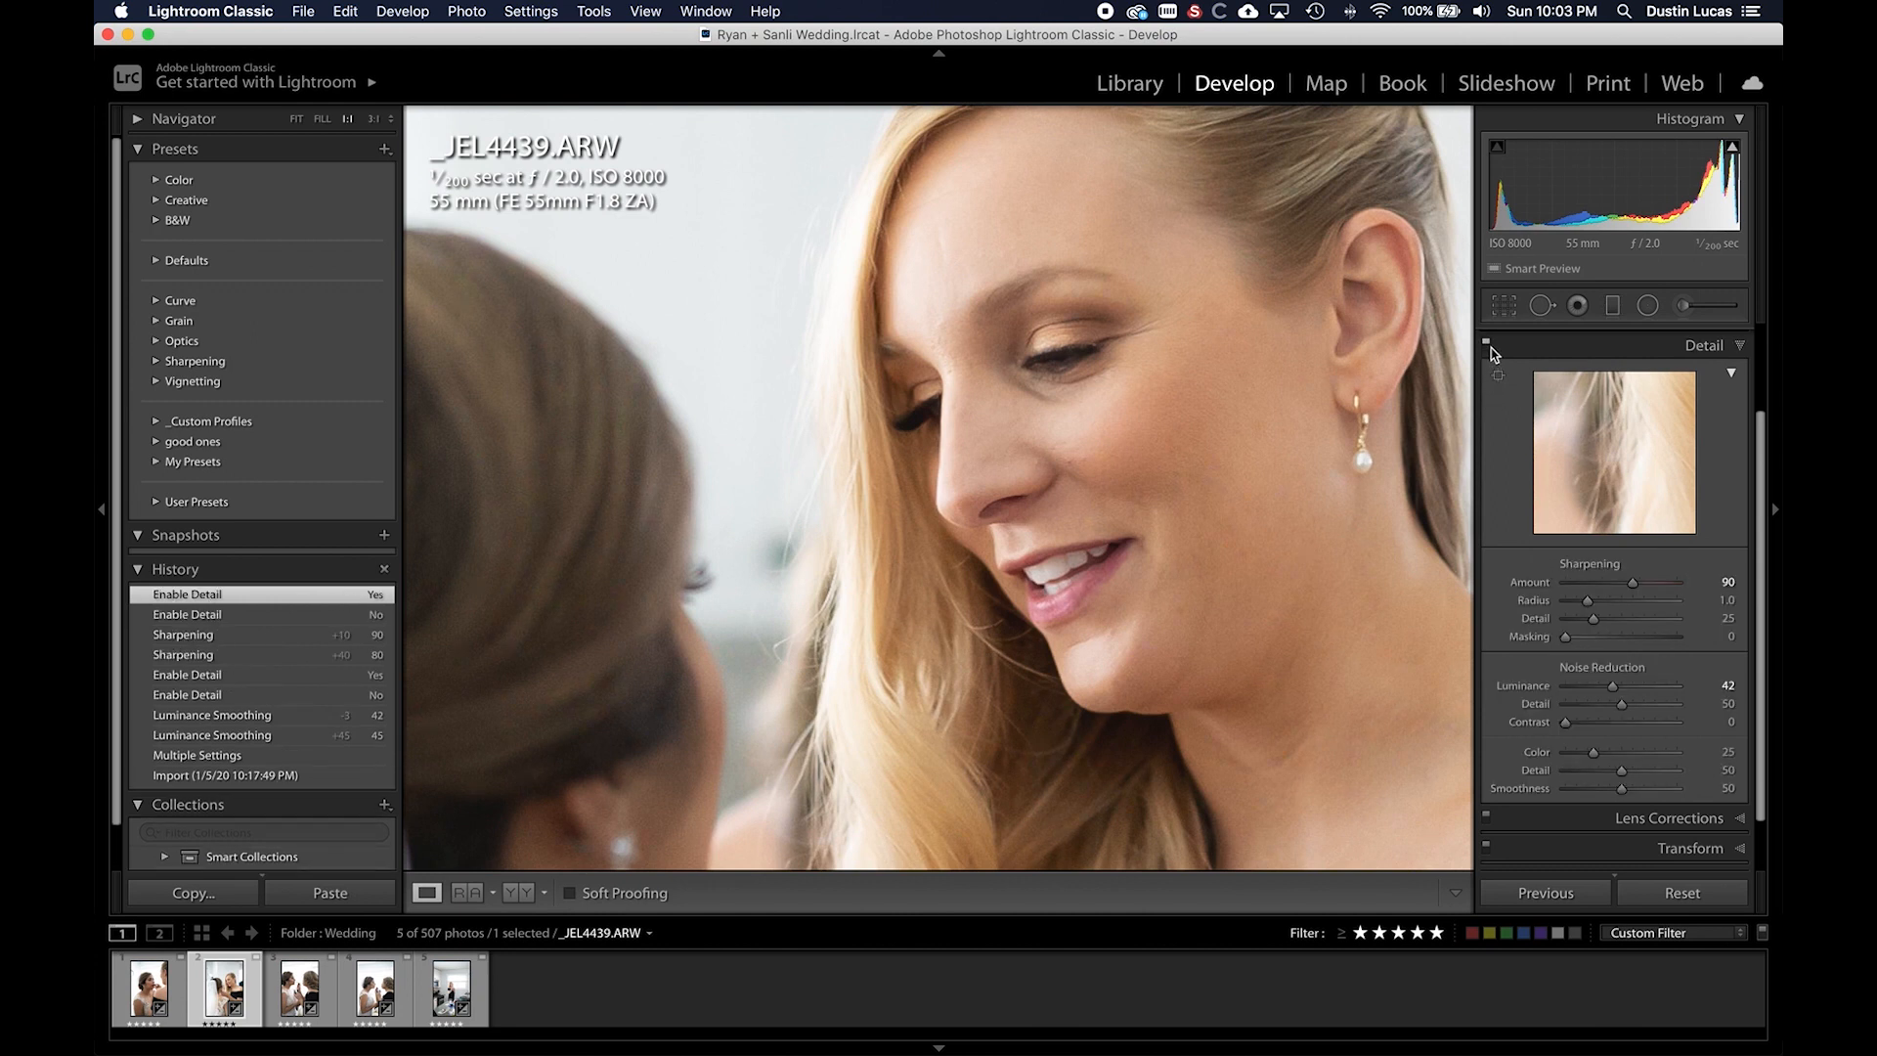
{"action": "left_click", "coordinate": [1112, 349]}
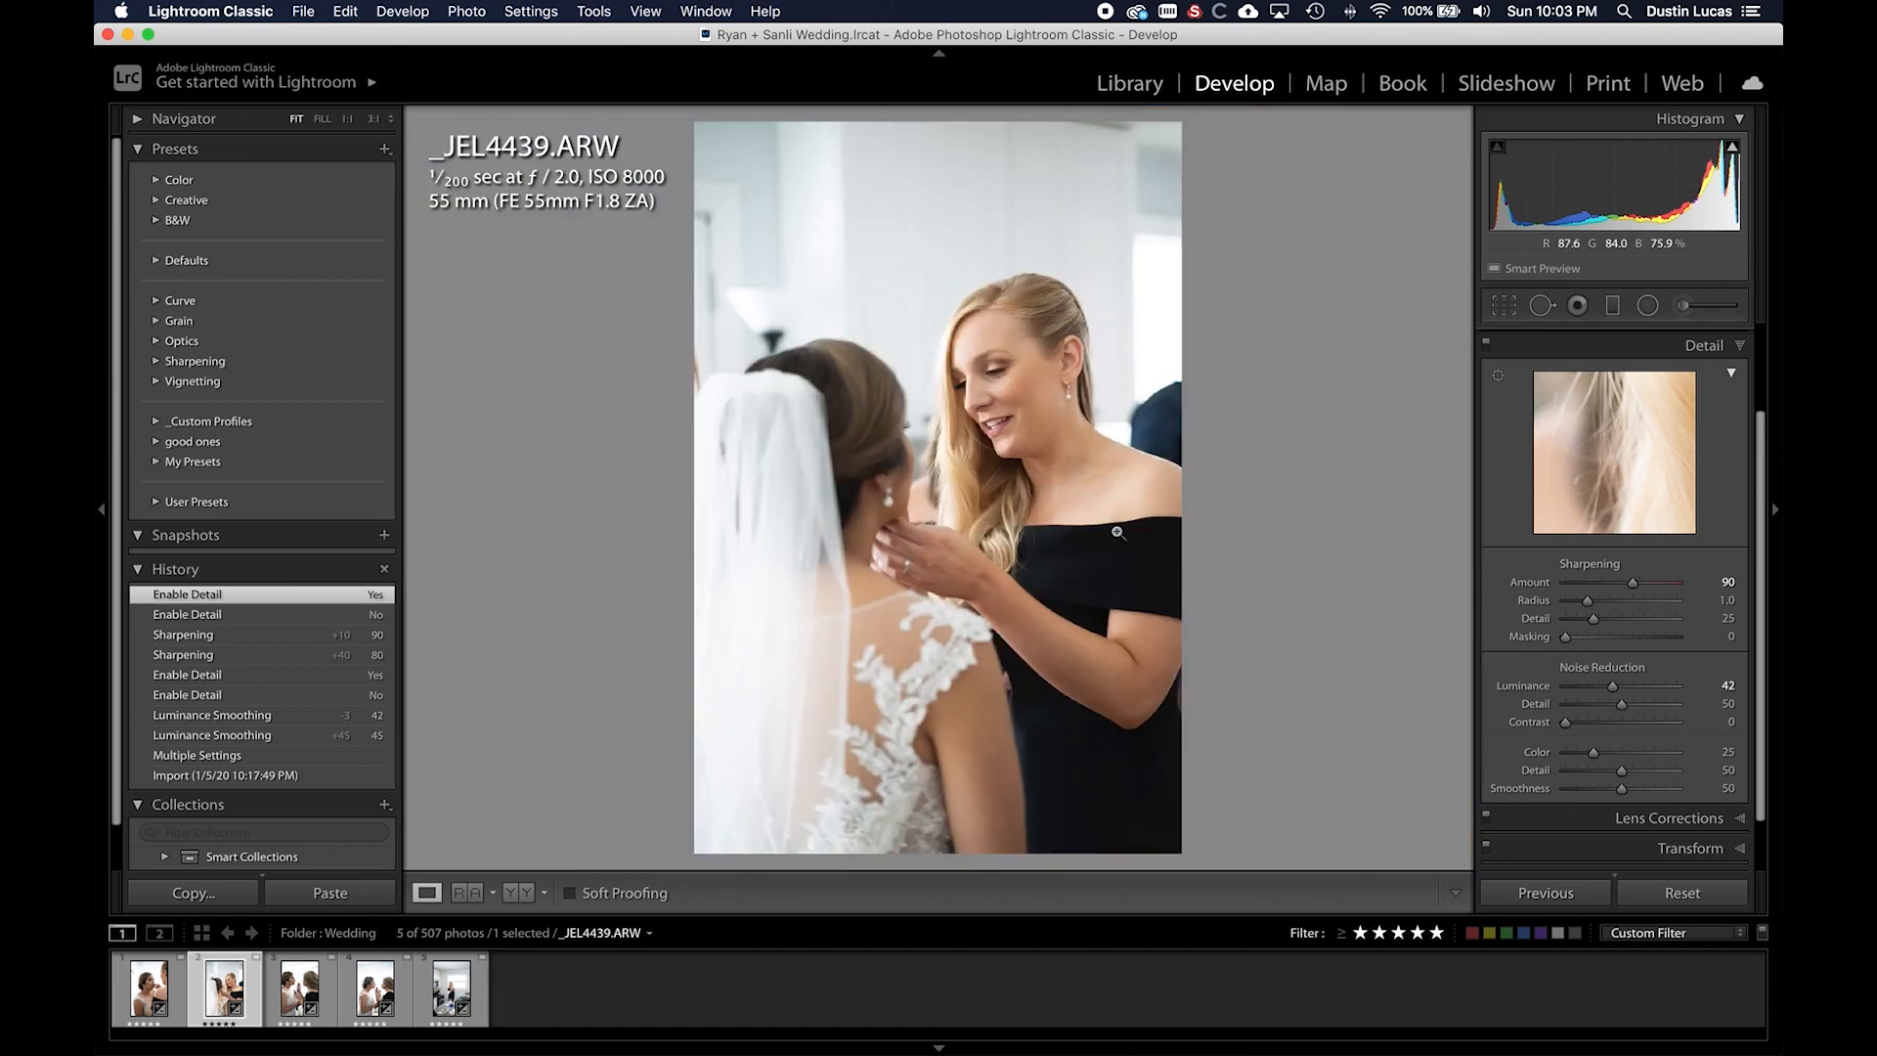
- Return to the Library grid and give _JEL4439.ARW a yellow colour label
{"action": "key", "text": "backslash"}
{"action": "key", "text": "g"}
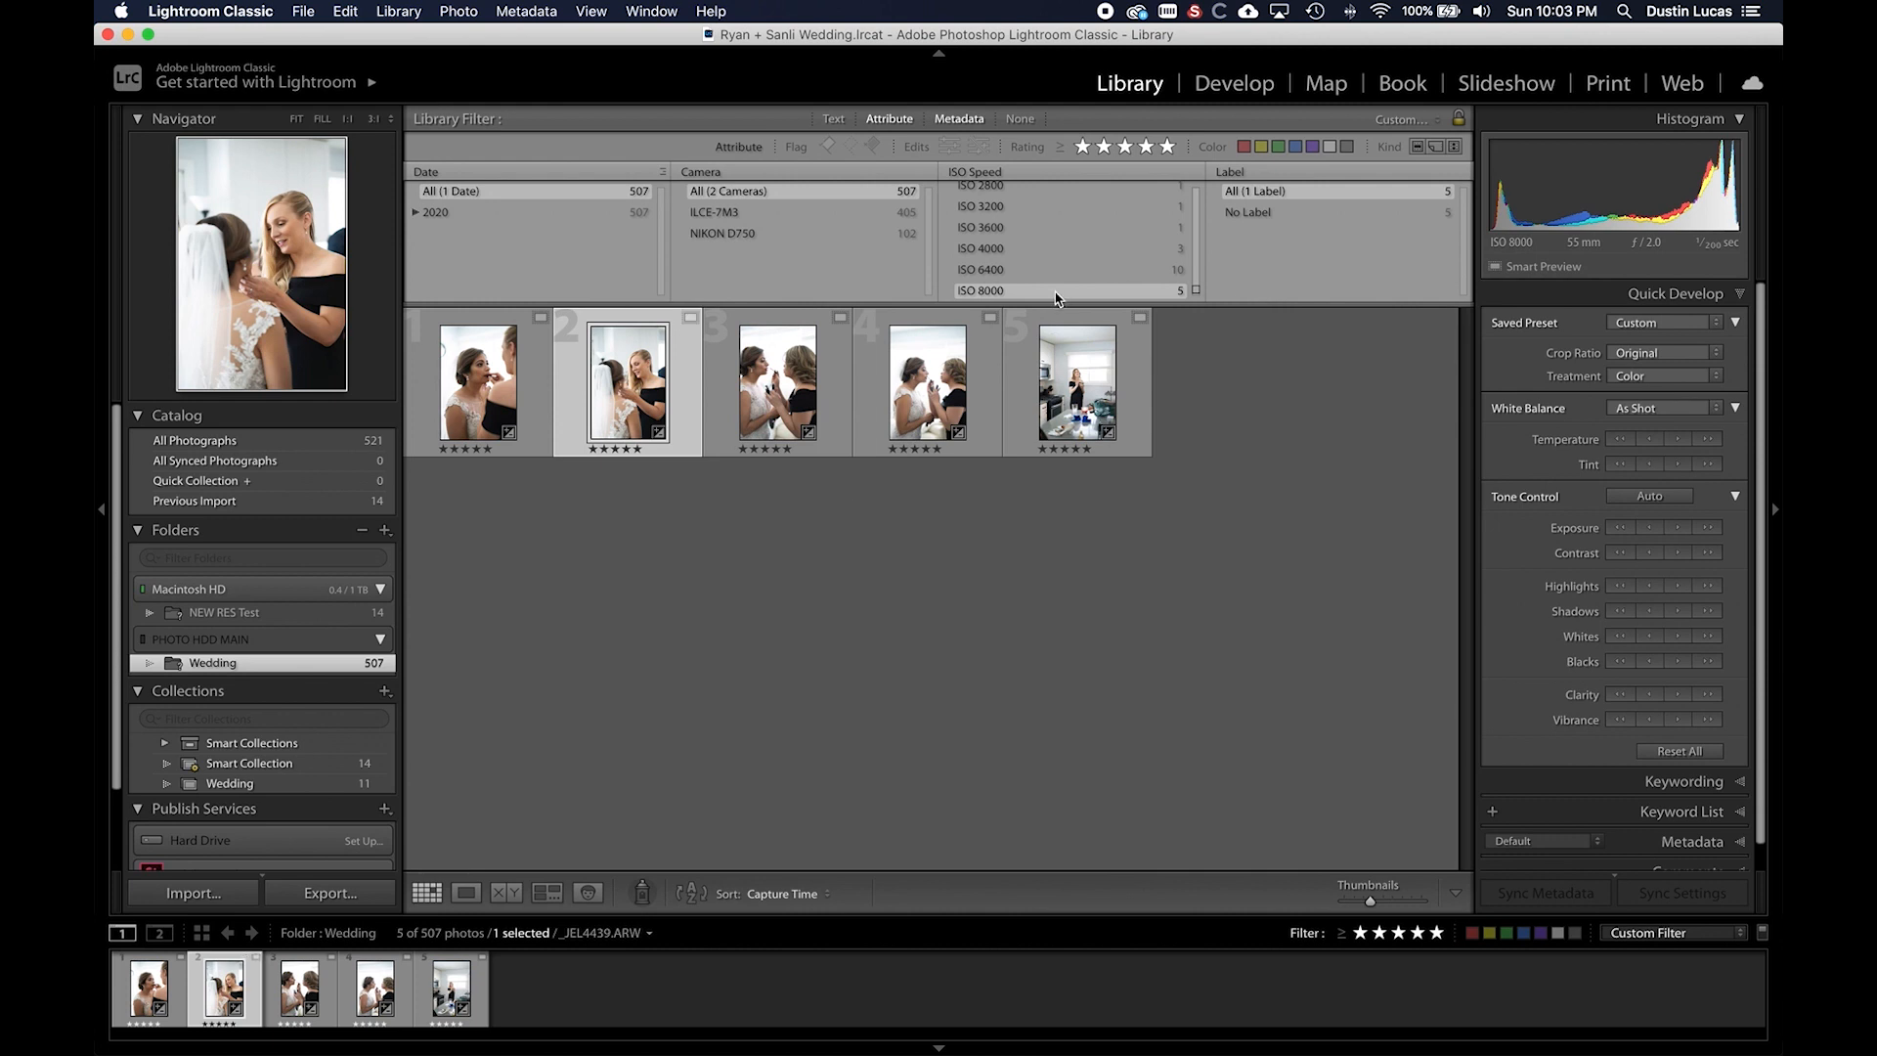
{"action": "key", "text": "7"}
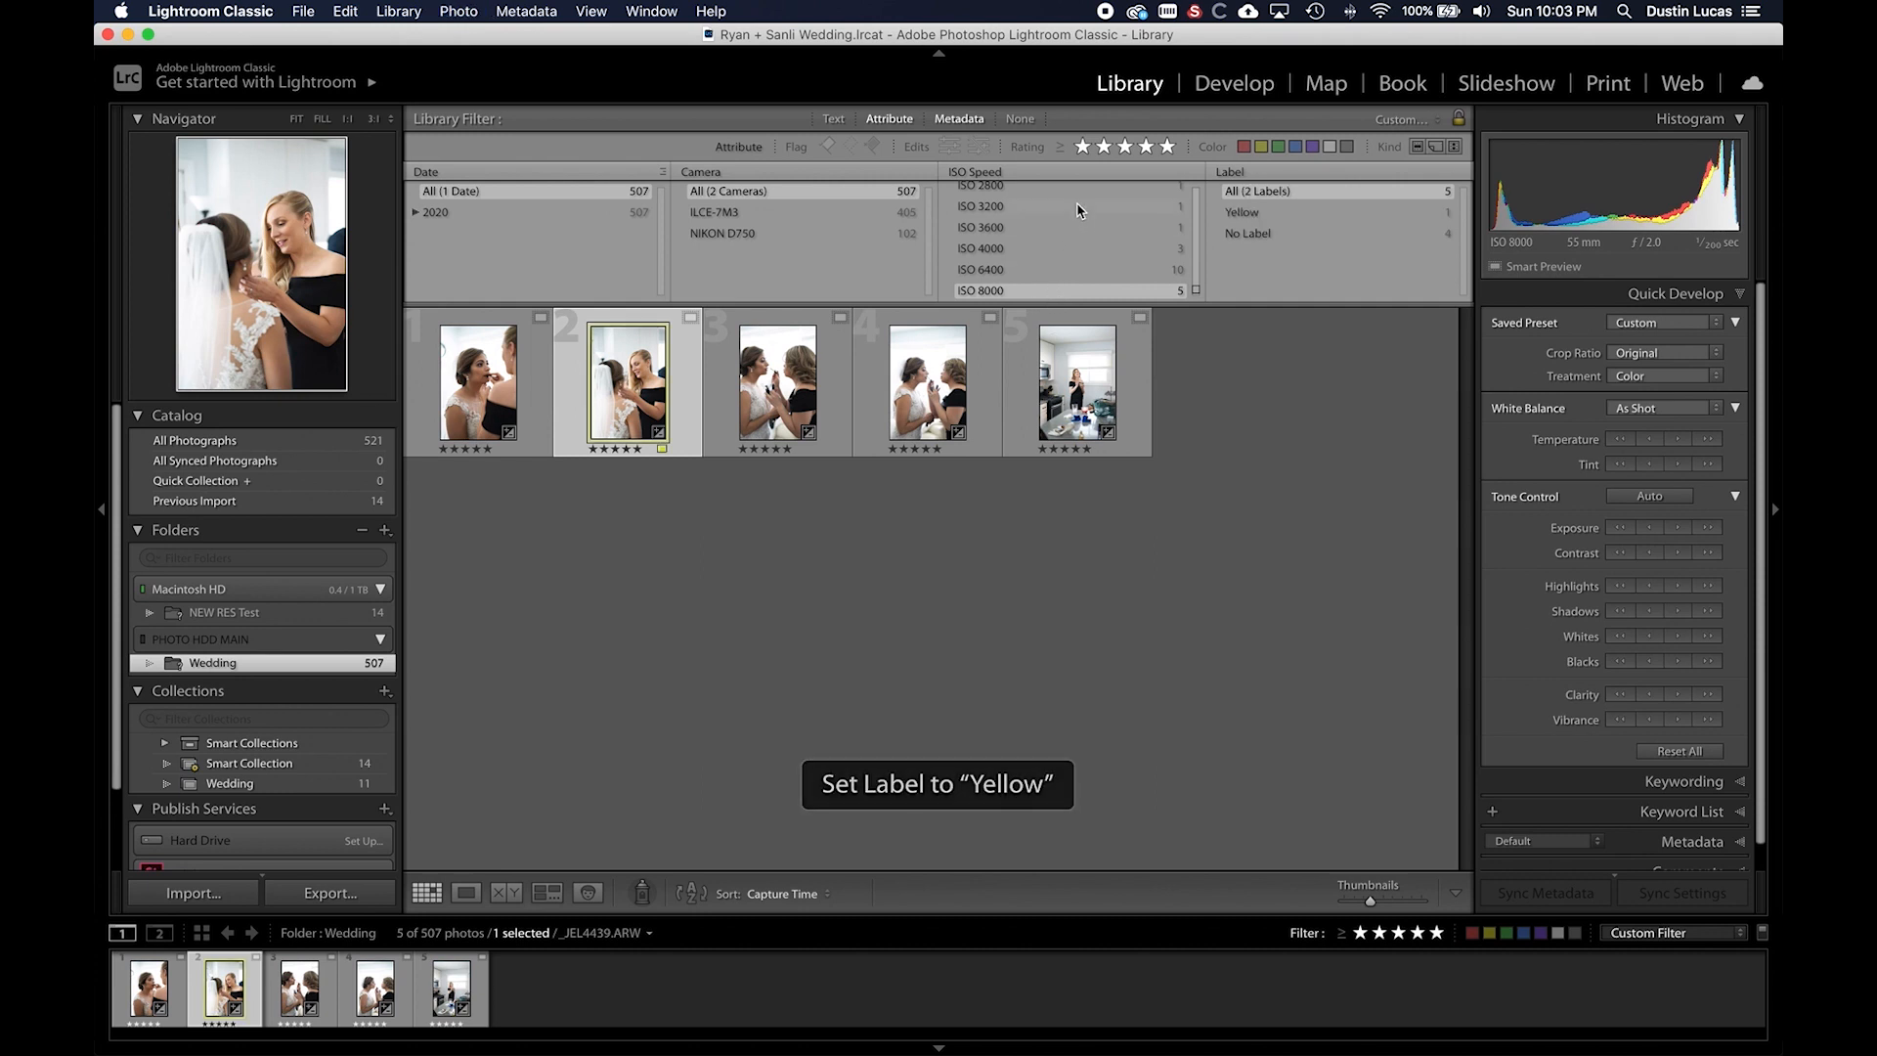
- Filter to ISO 64, label _JEL4117.ARW yellow and restore the display of all ISO speeds
{"action": "scroll", "coordinate": [1041, 234], "scroll_direction": "up", "scroll_amount": 10}
{"action": "left_click", "coordinate": [1014, 209]}
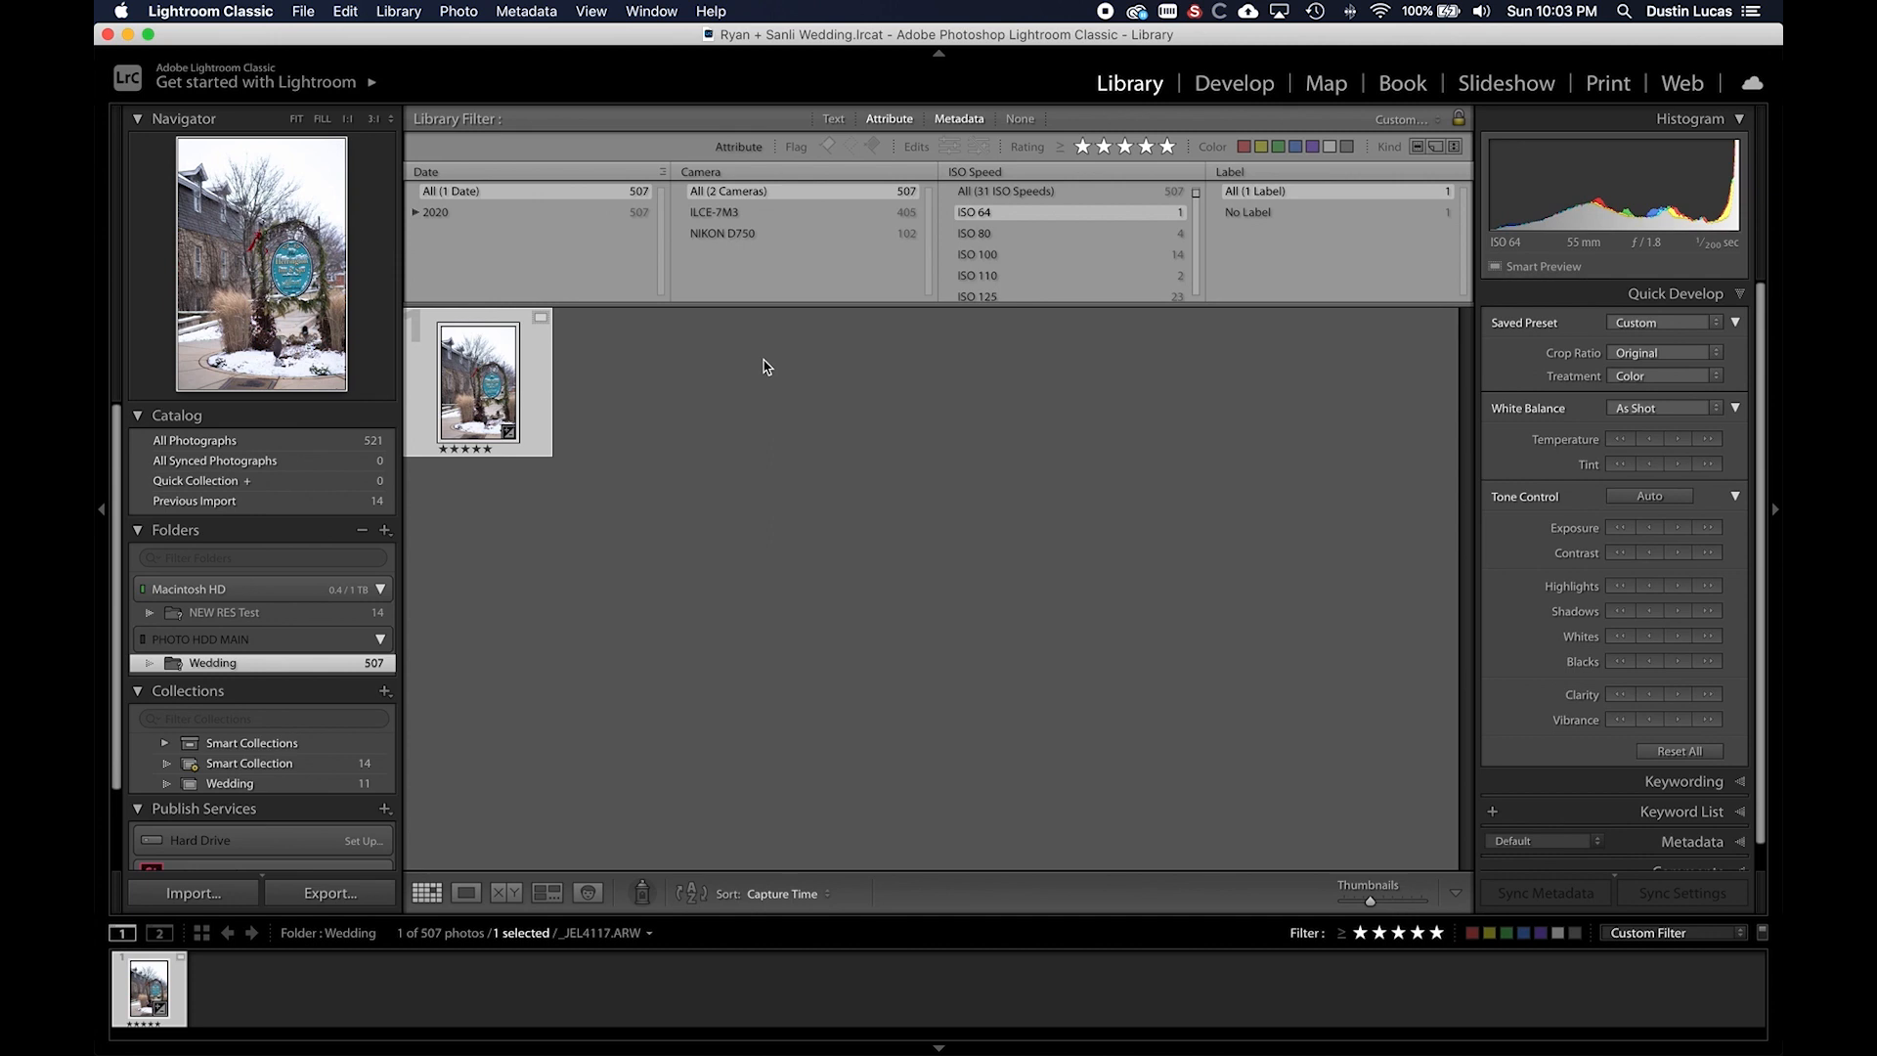
{"action": "key", "text": "7"}
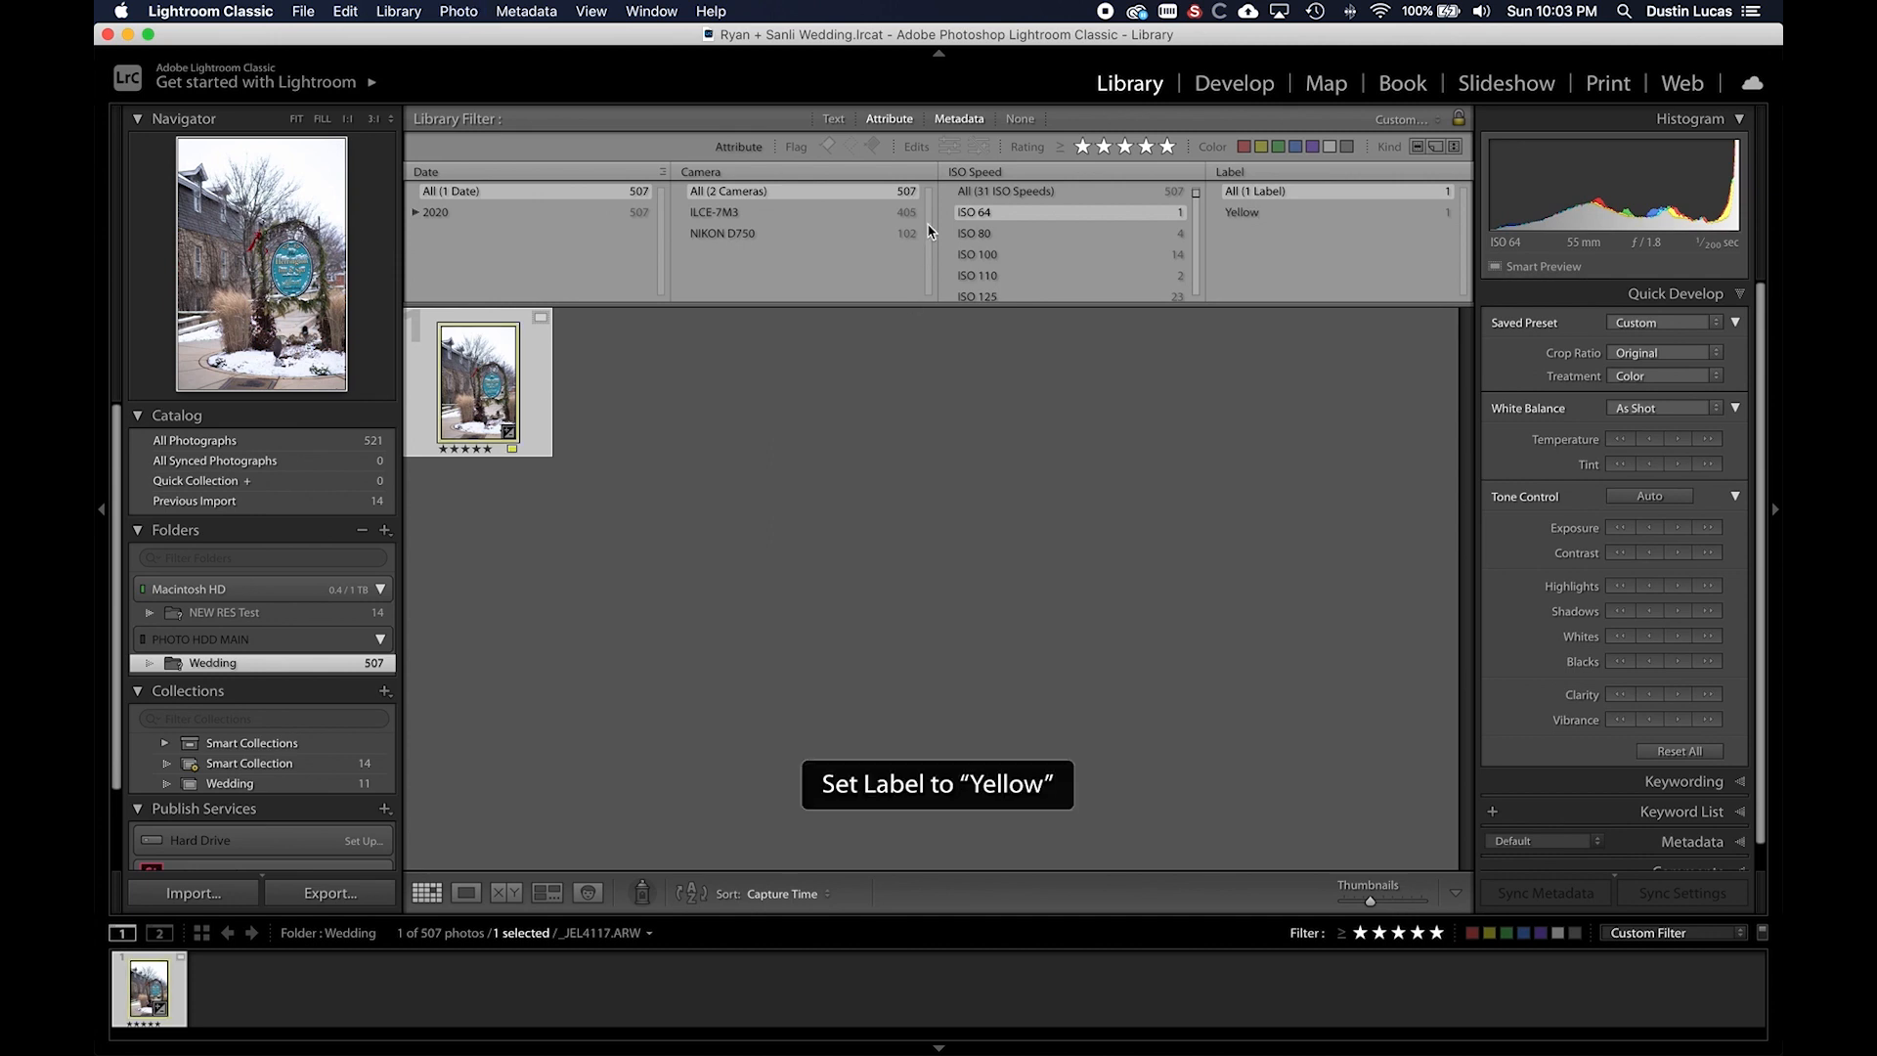
{"action": "left_click", "coordinate": [991, 192]}
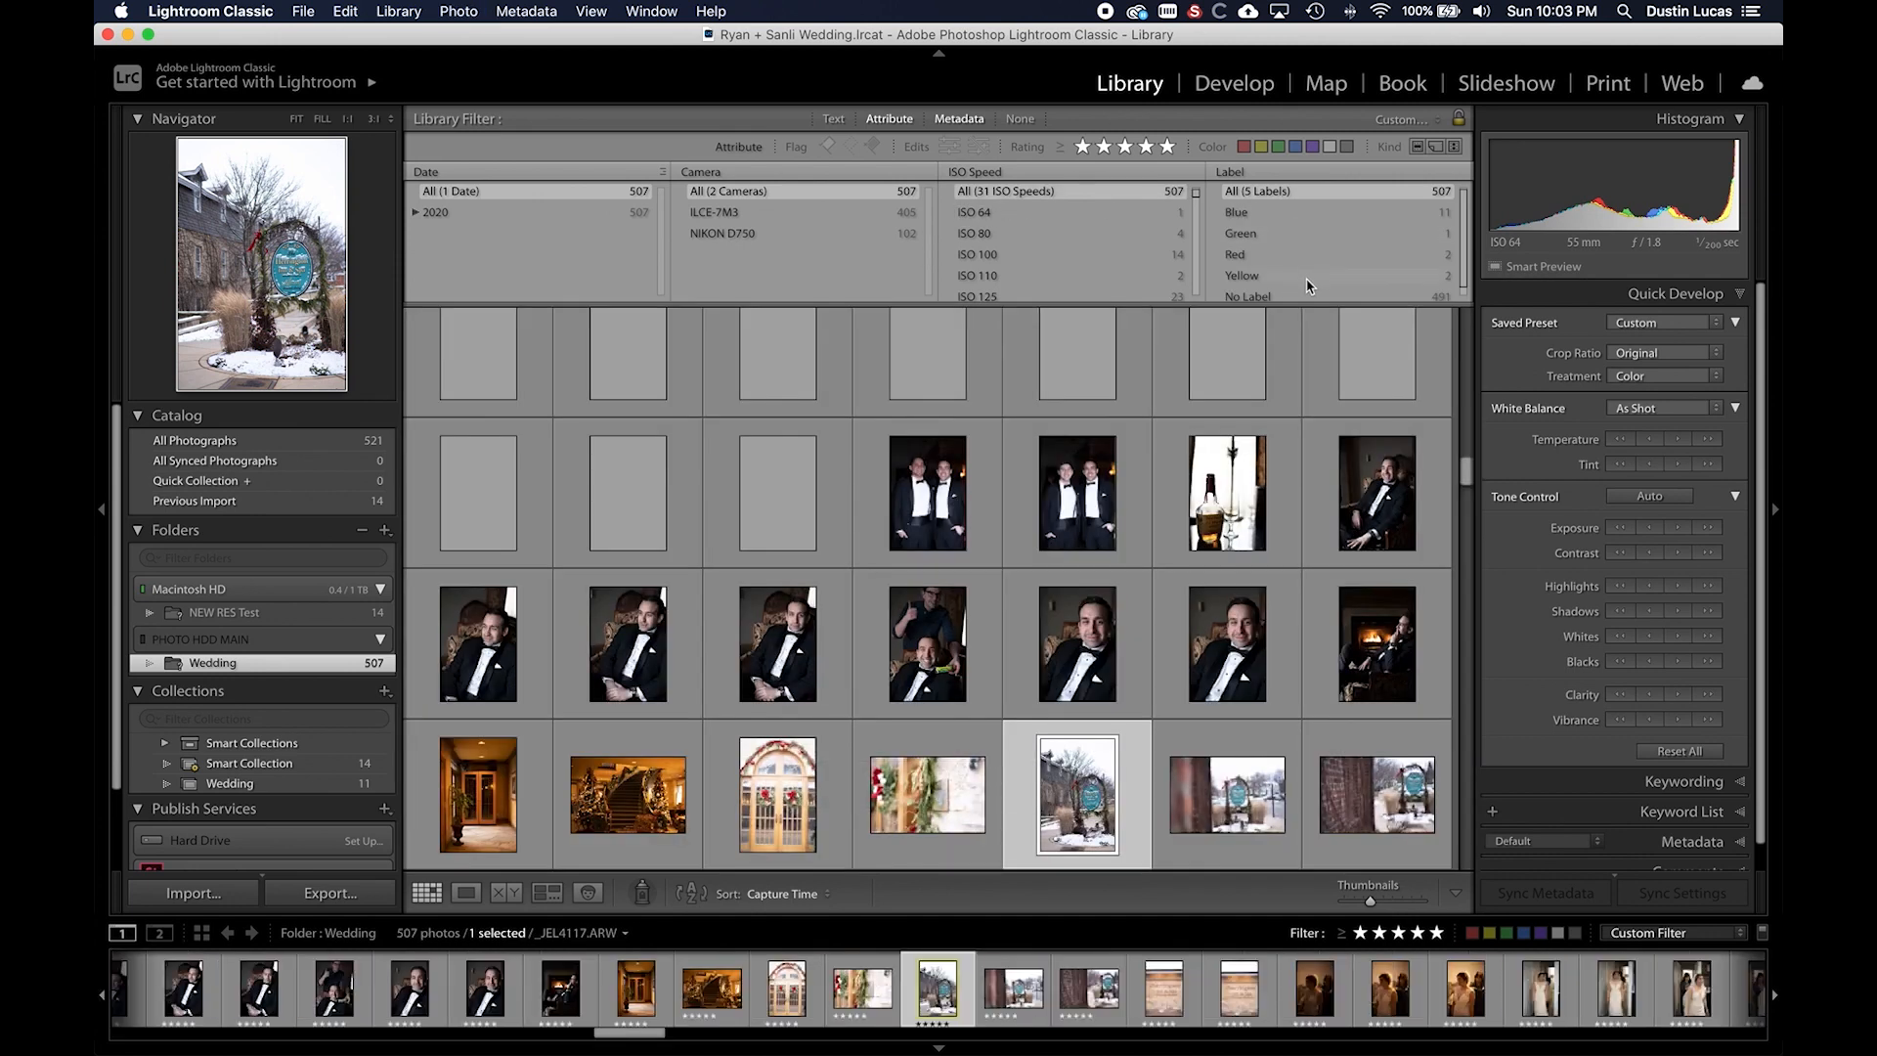
- Filter the grid to yellow-labelled photos, select both of them and open the selection in Develop
{"action": "left_click", "coordinate": [1306, 277]}
{"action": "key", "text": "super+a"}
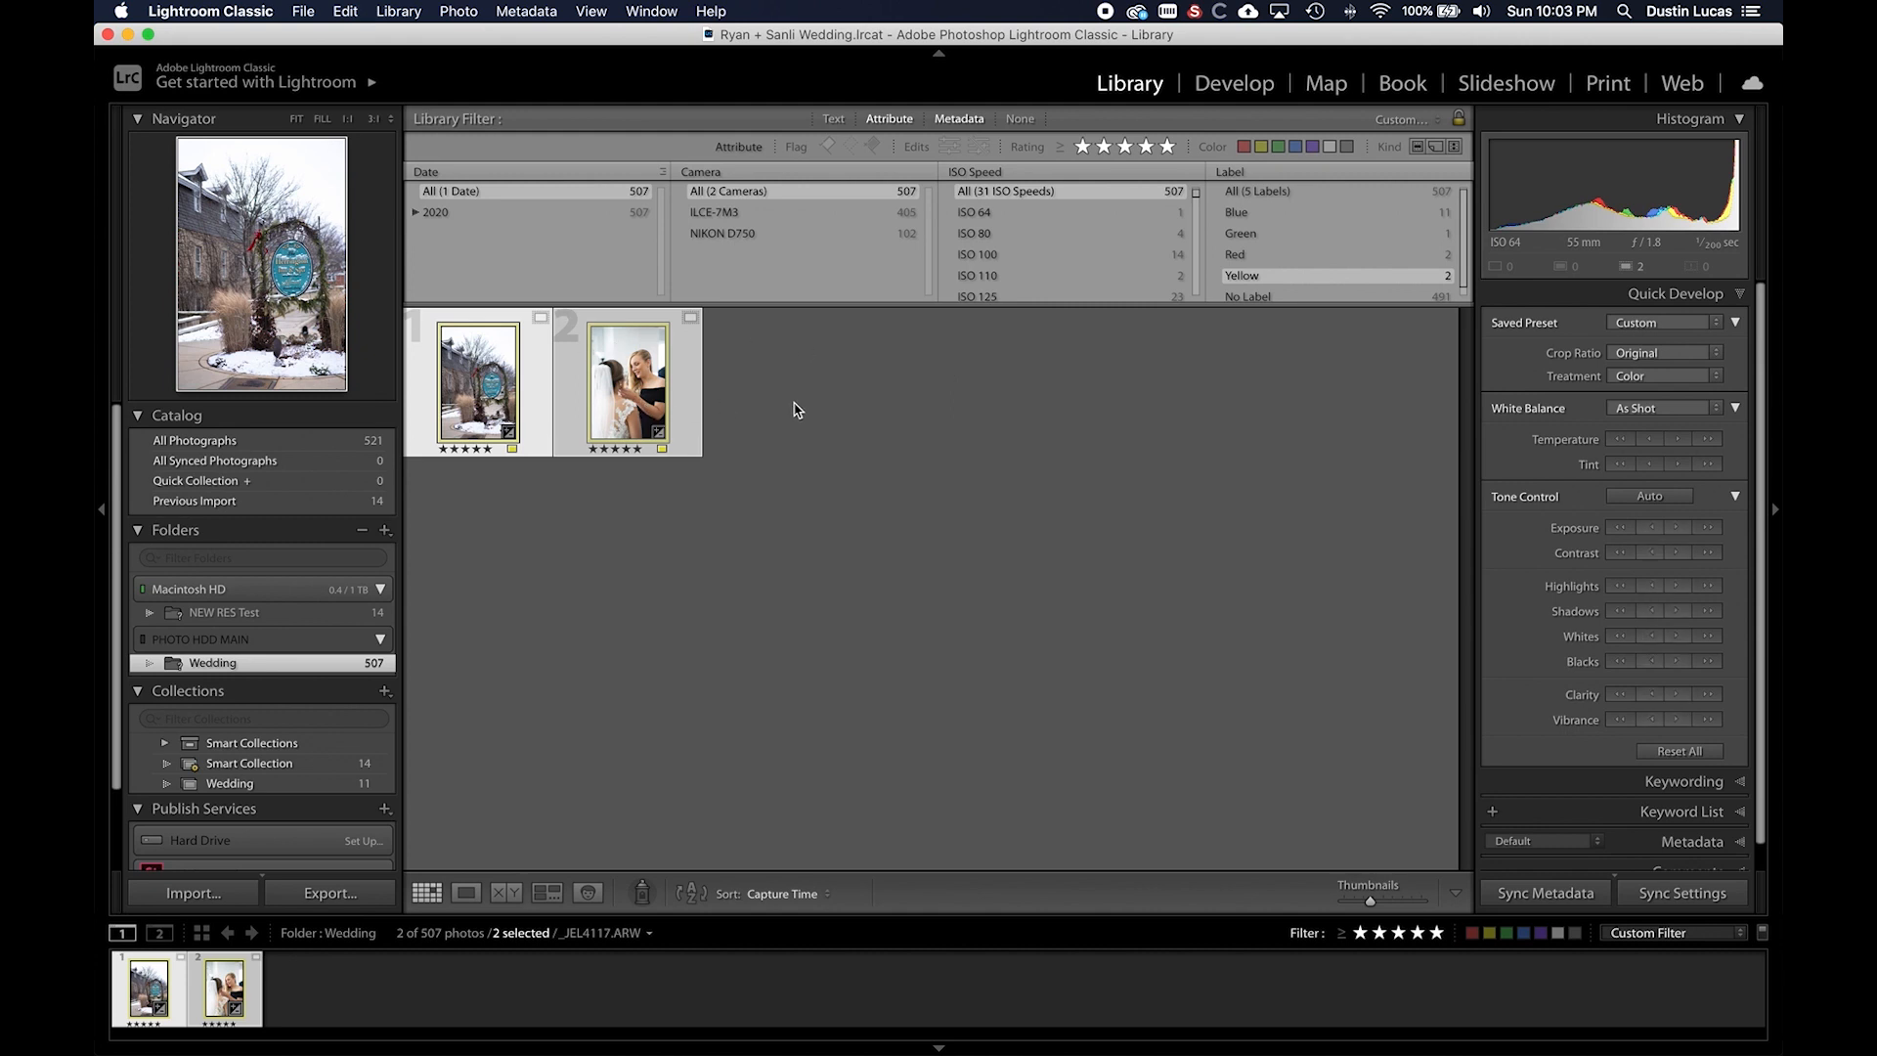
{"action": "key", "text": "super+n"}
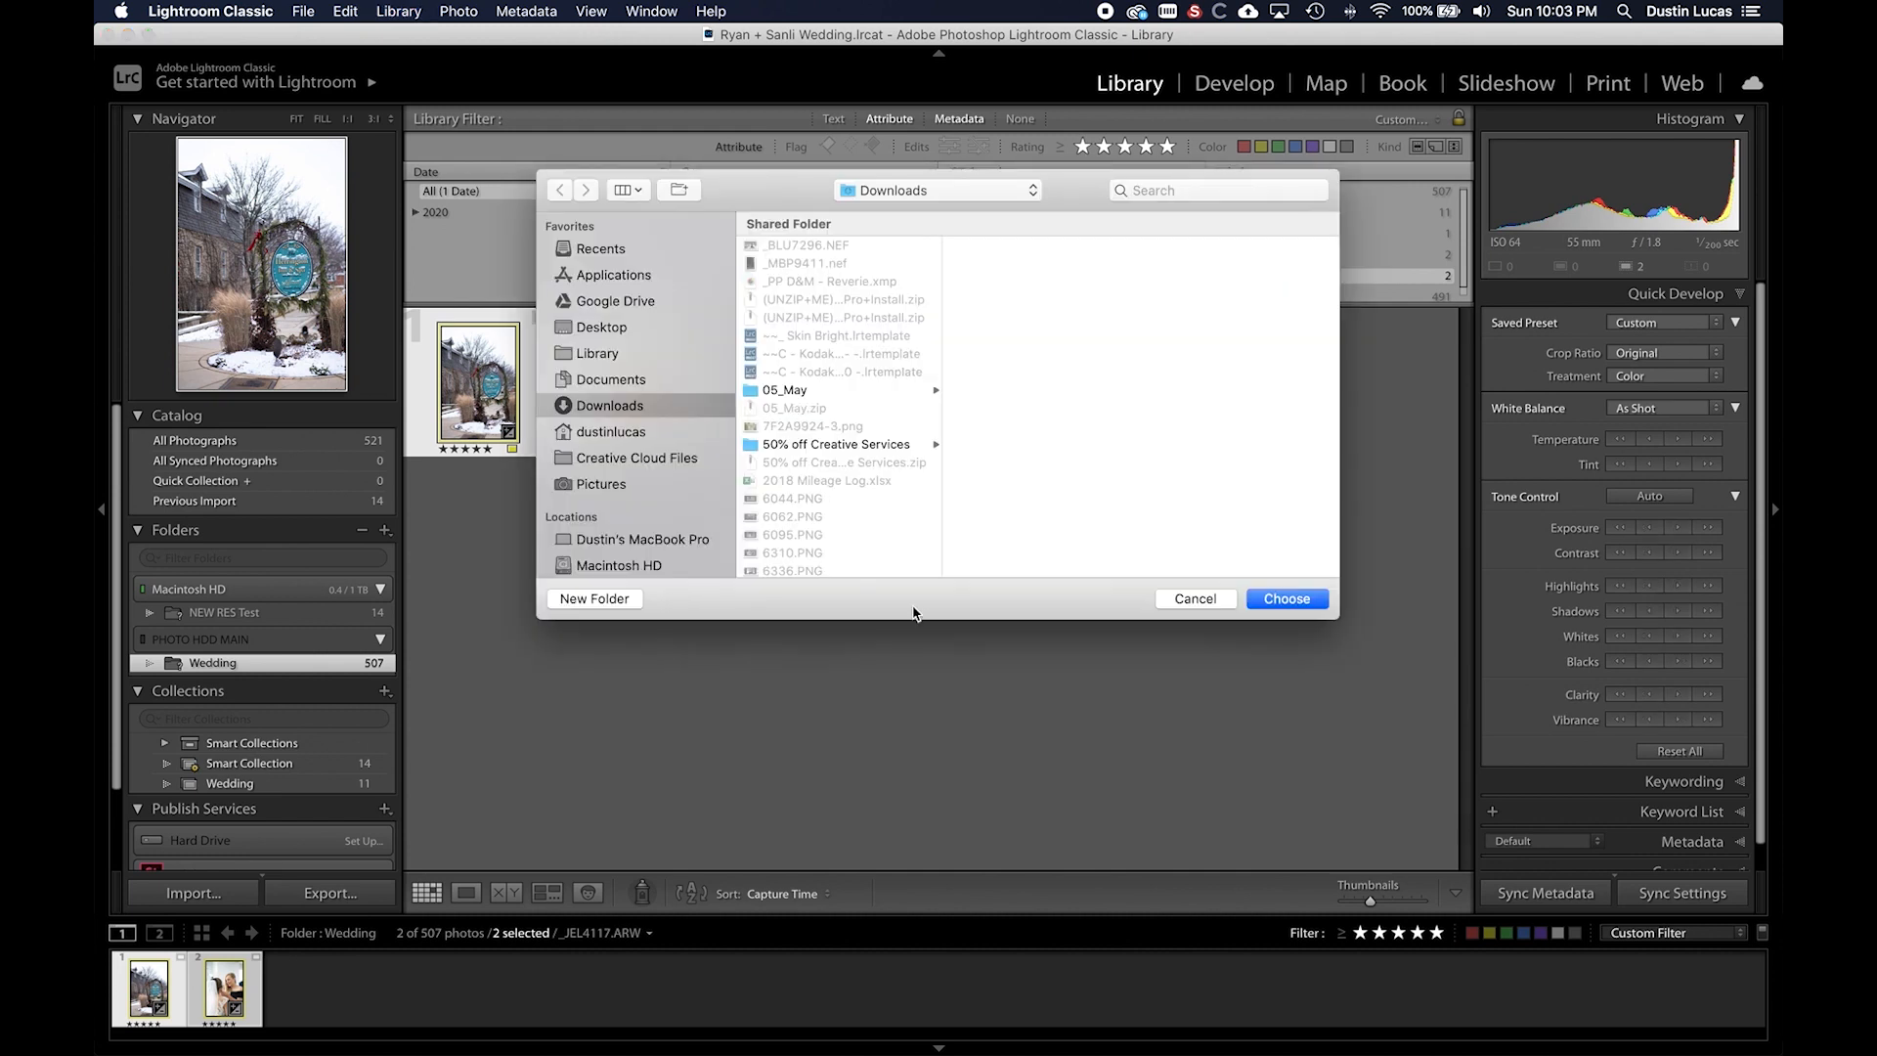
{"action": "left_click", "coordinate": [1195, 598]}
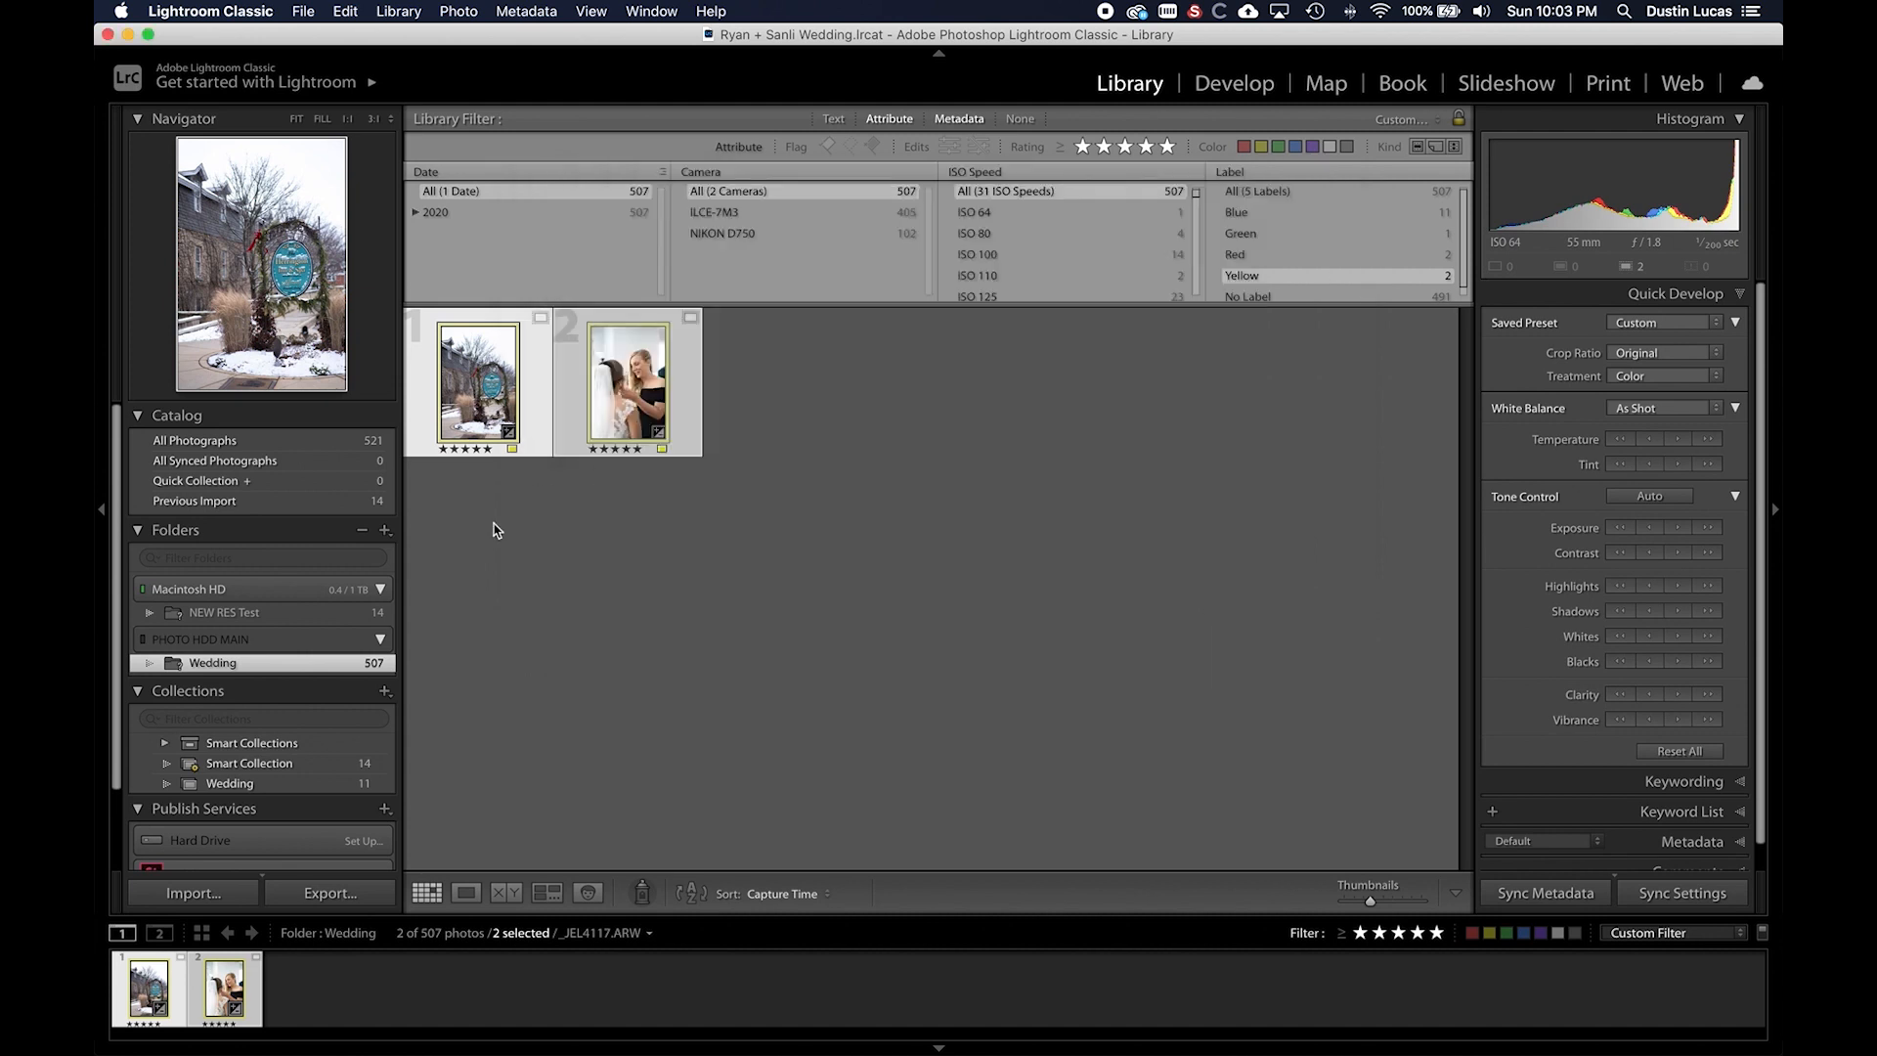
{"action": "key", "text": "d"}
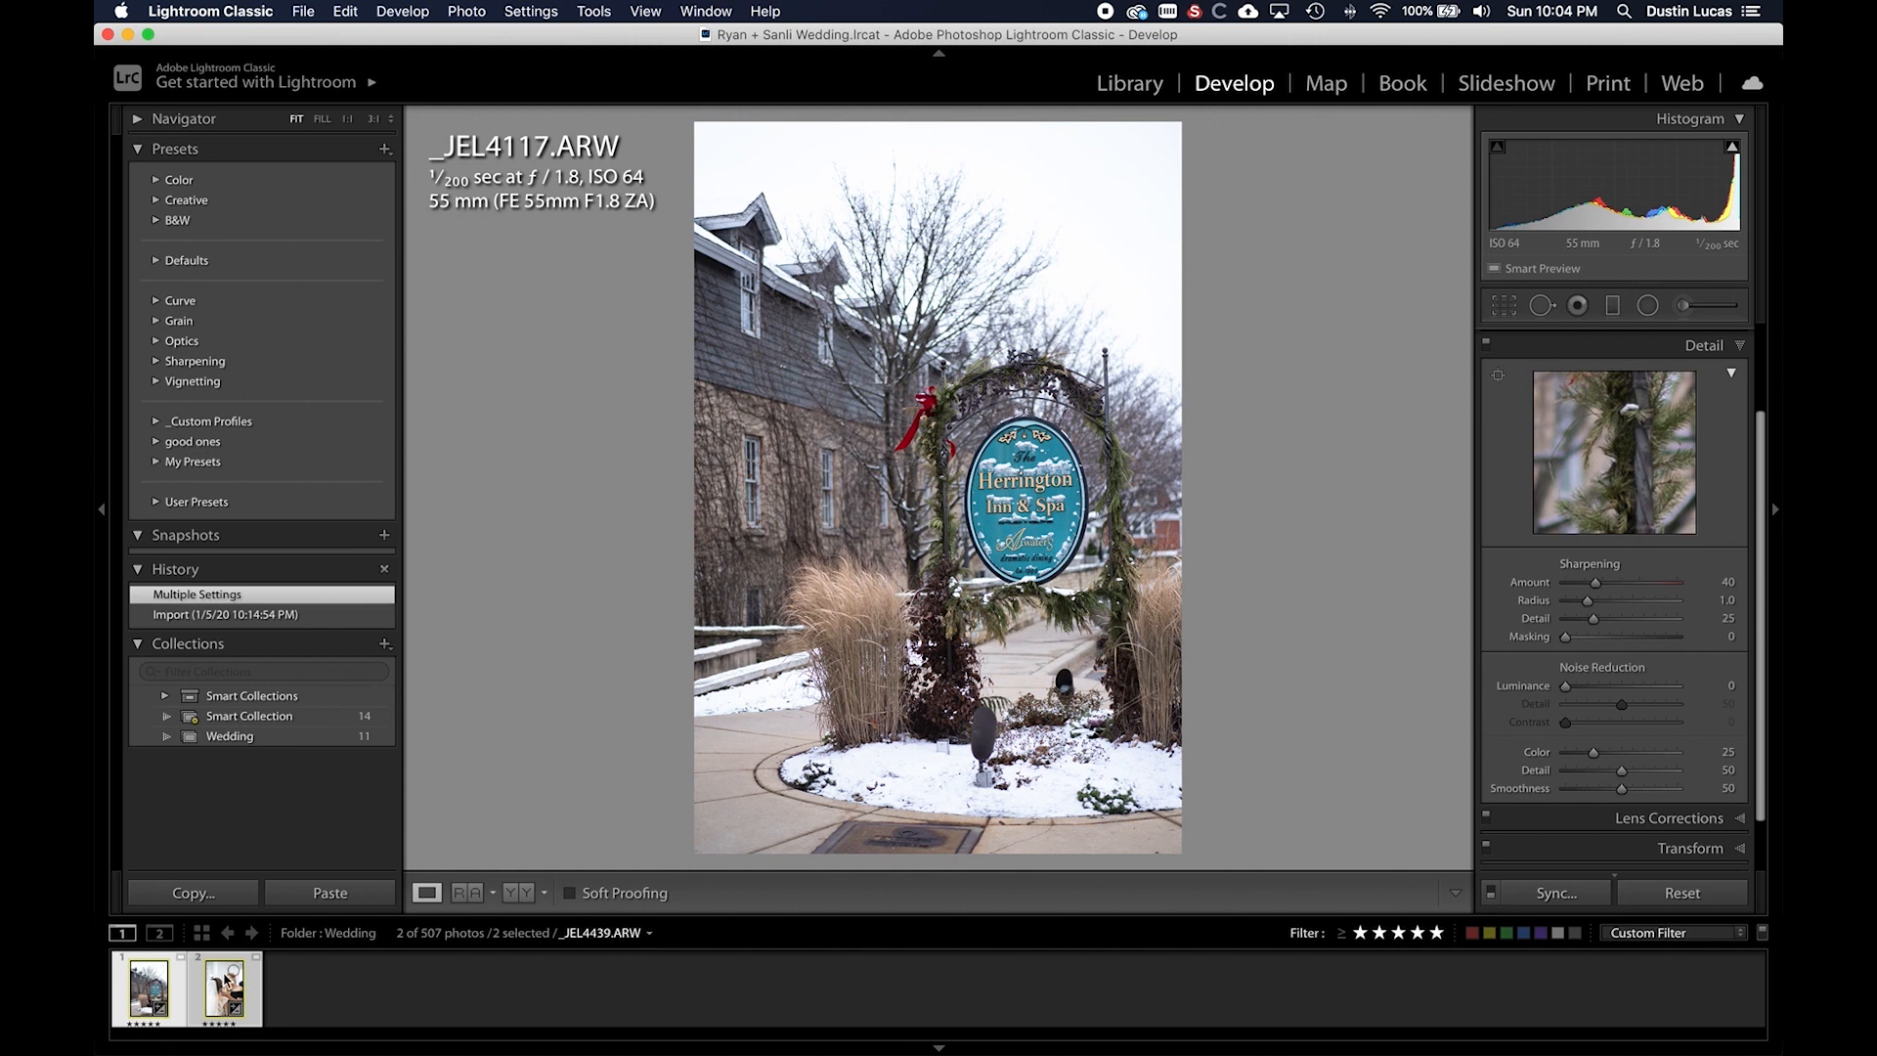
- Create an ISO adaptive preset named ISO Test in the My Presets group with every setting, including Process Version, unchecked
{"action": "key", "text": "super+shift+n"}
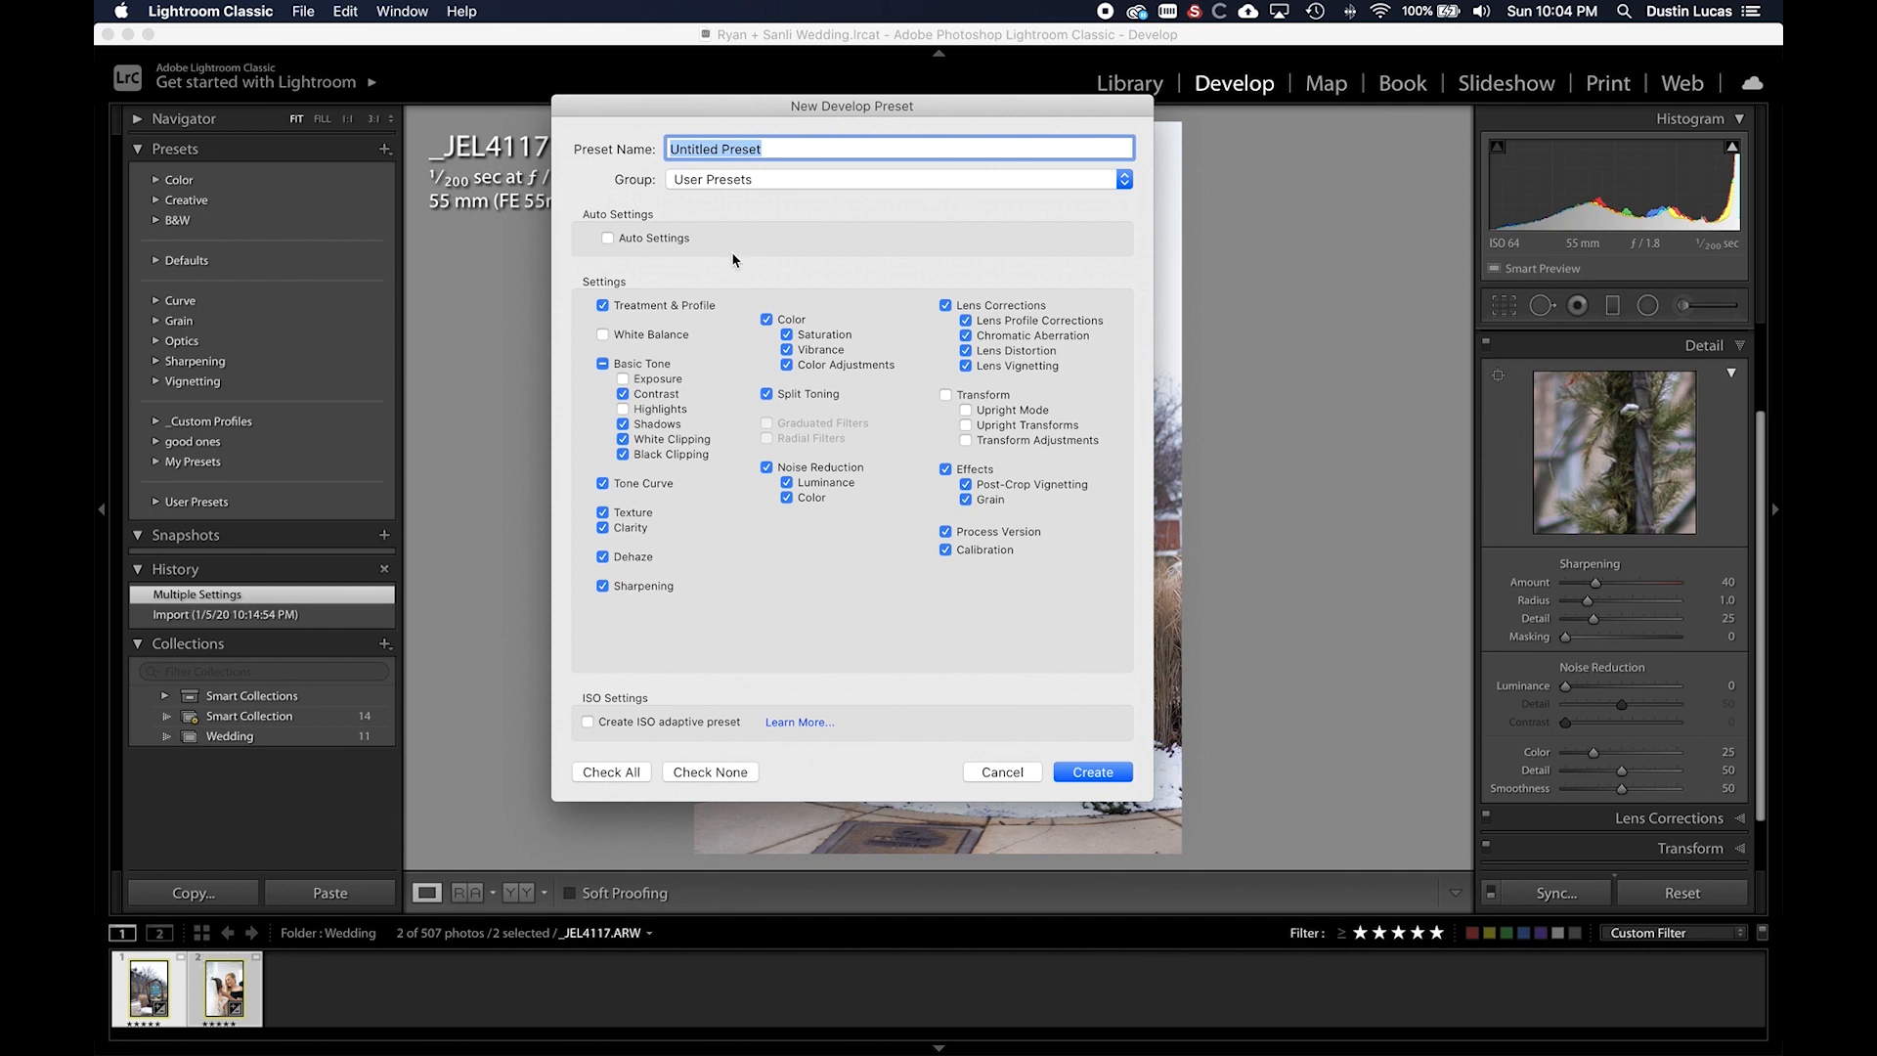
{"action": "key", "text": "BackSpace"}
{"action": "type", "text": "ISO Test"}
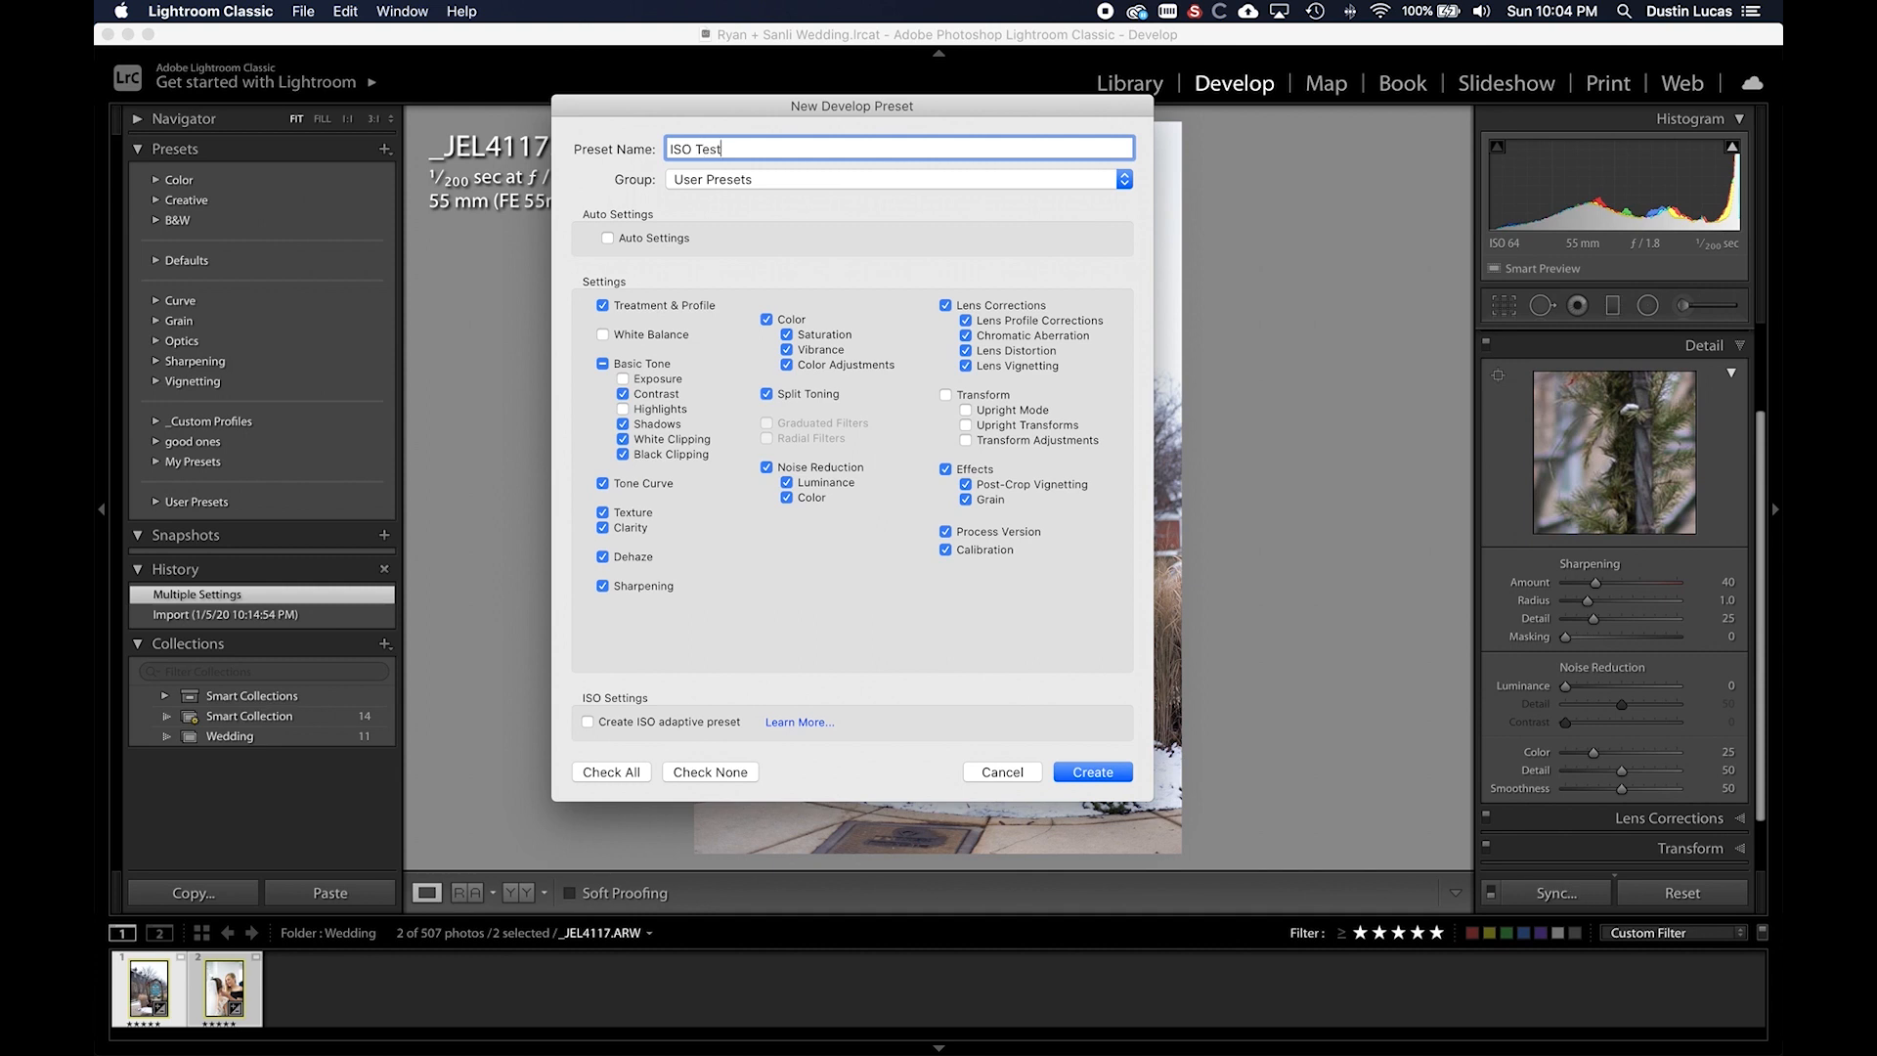
{"action": "left_click", "coordinate": [736, 180]}
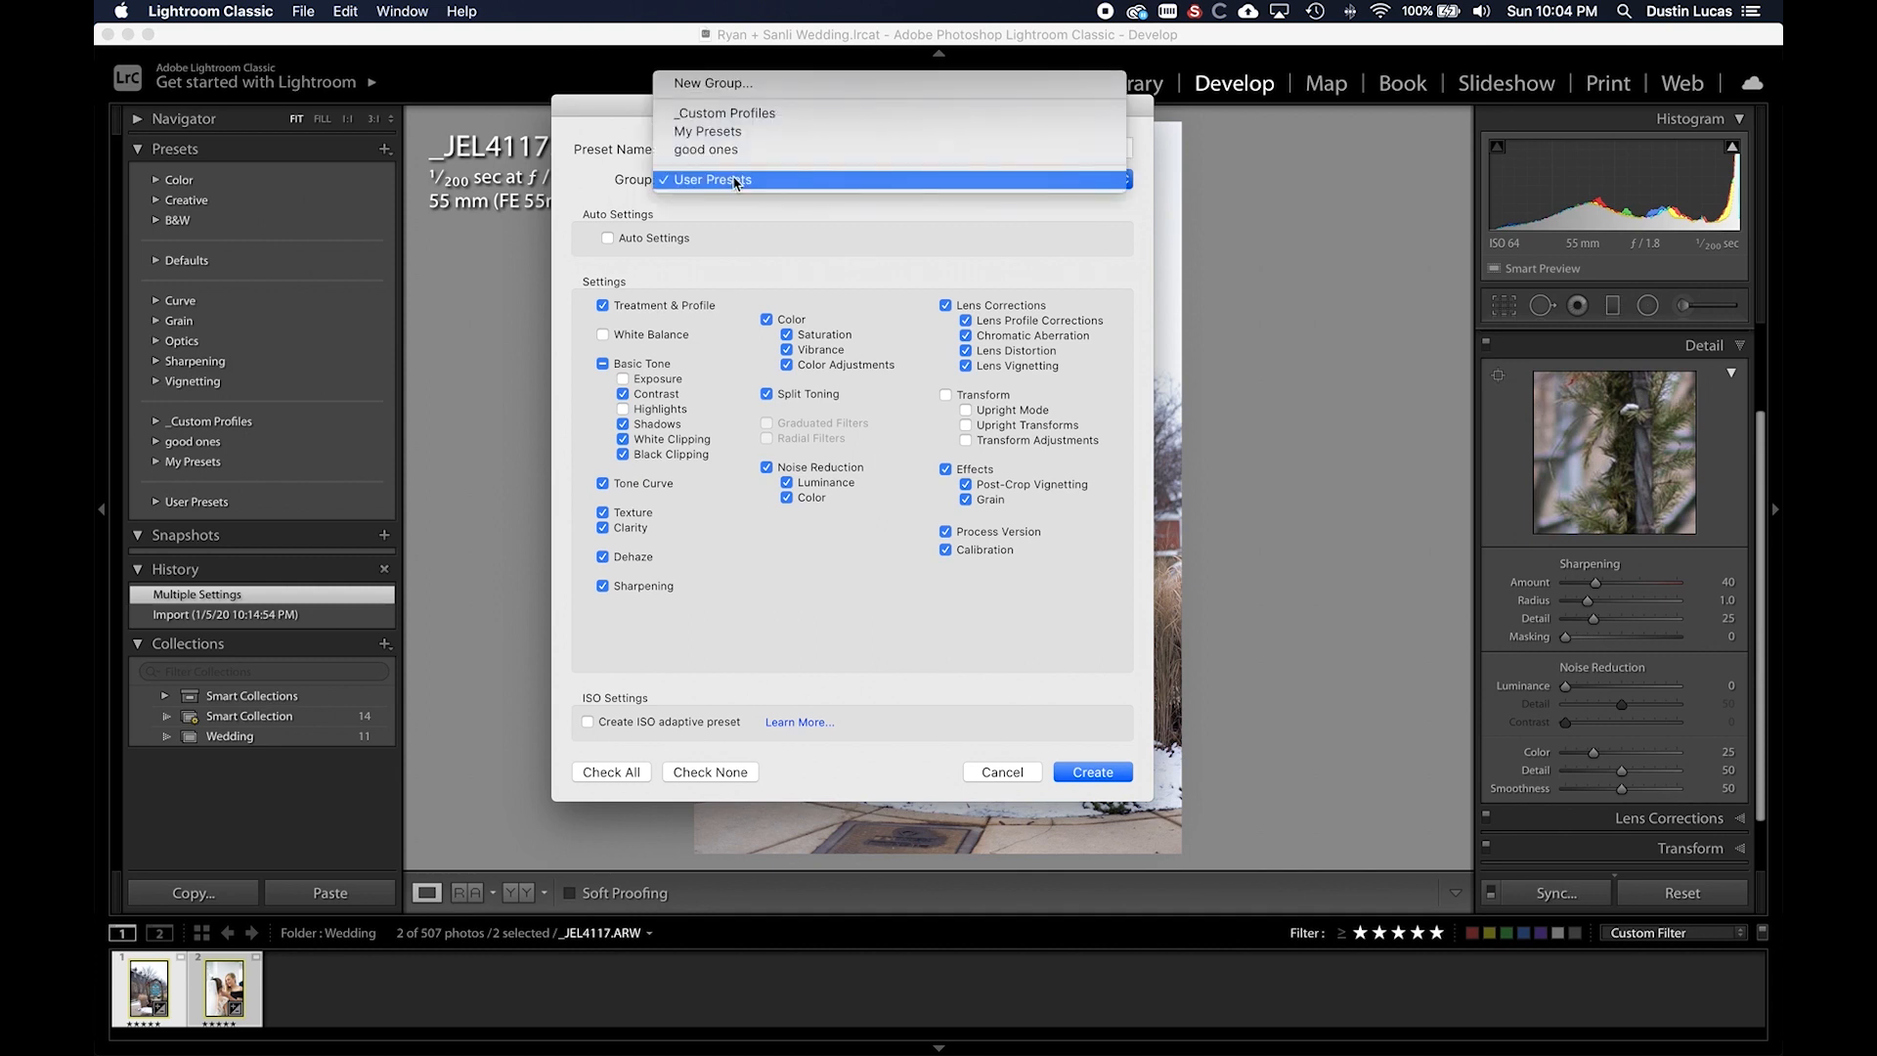
{"action": "left_click", "coordinate": [728, 131]}
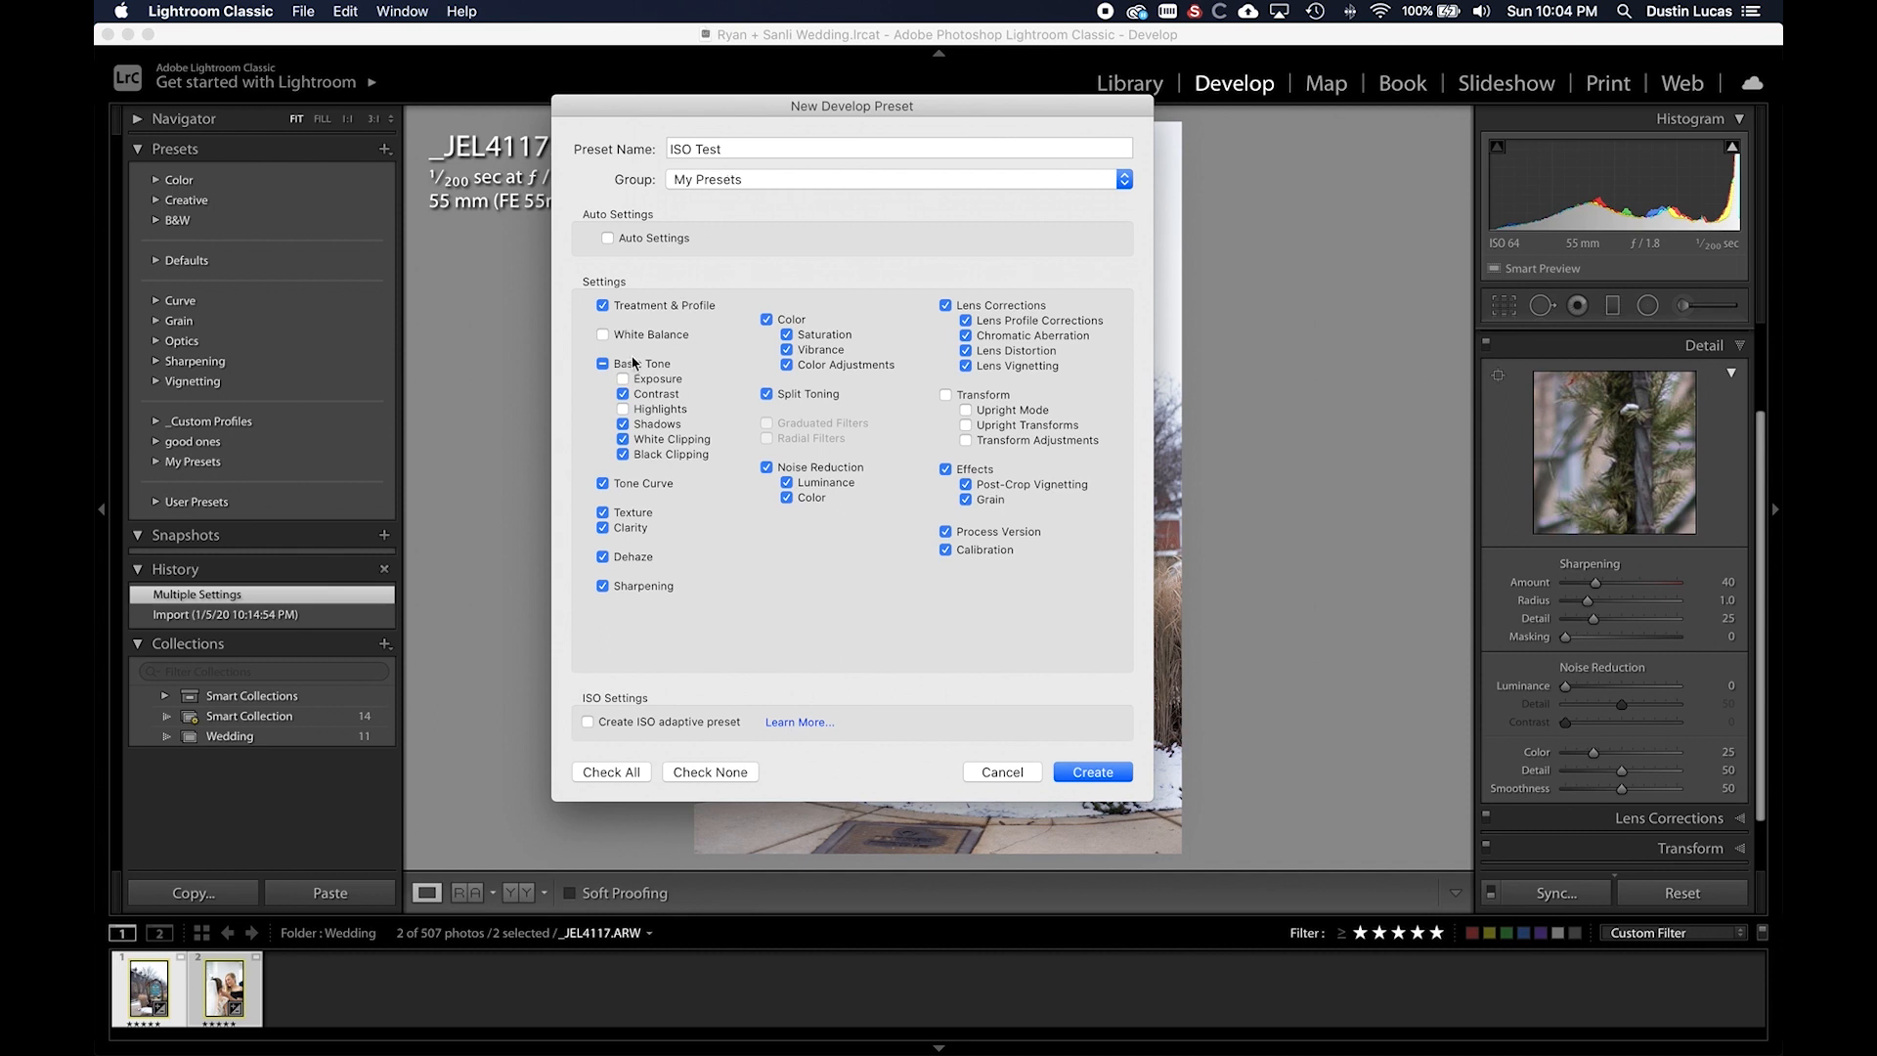
{"action": "left_click", "coordinate": [712, 771]}
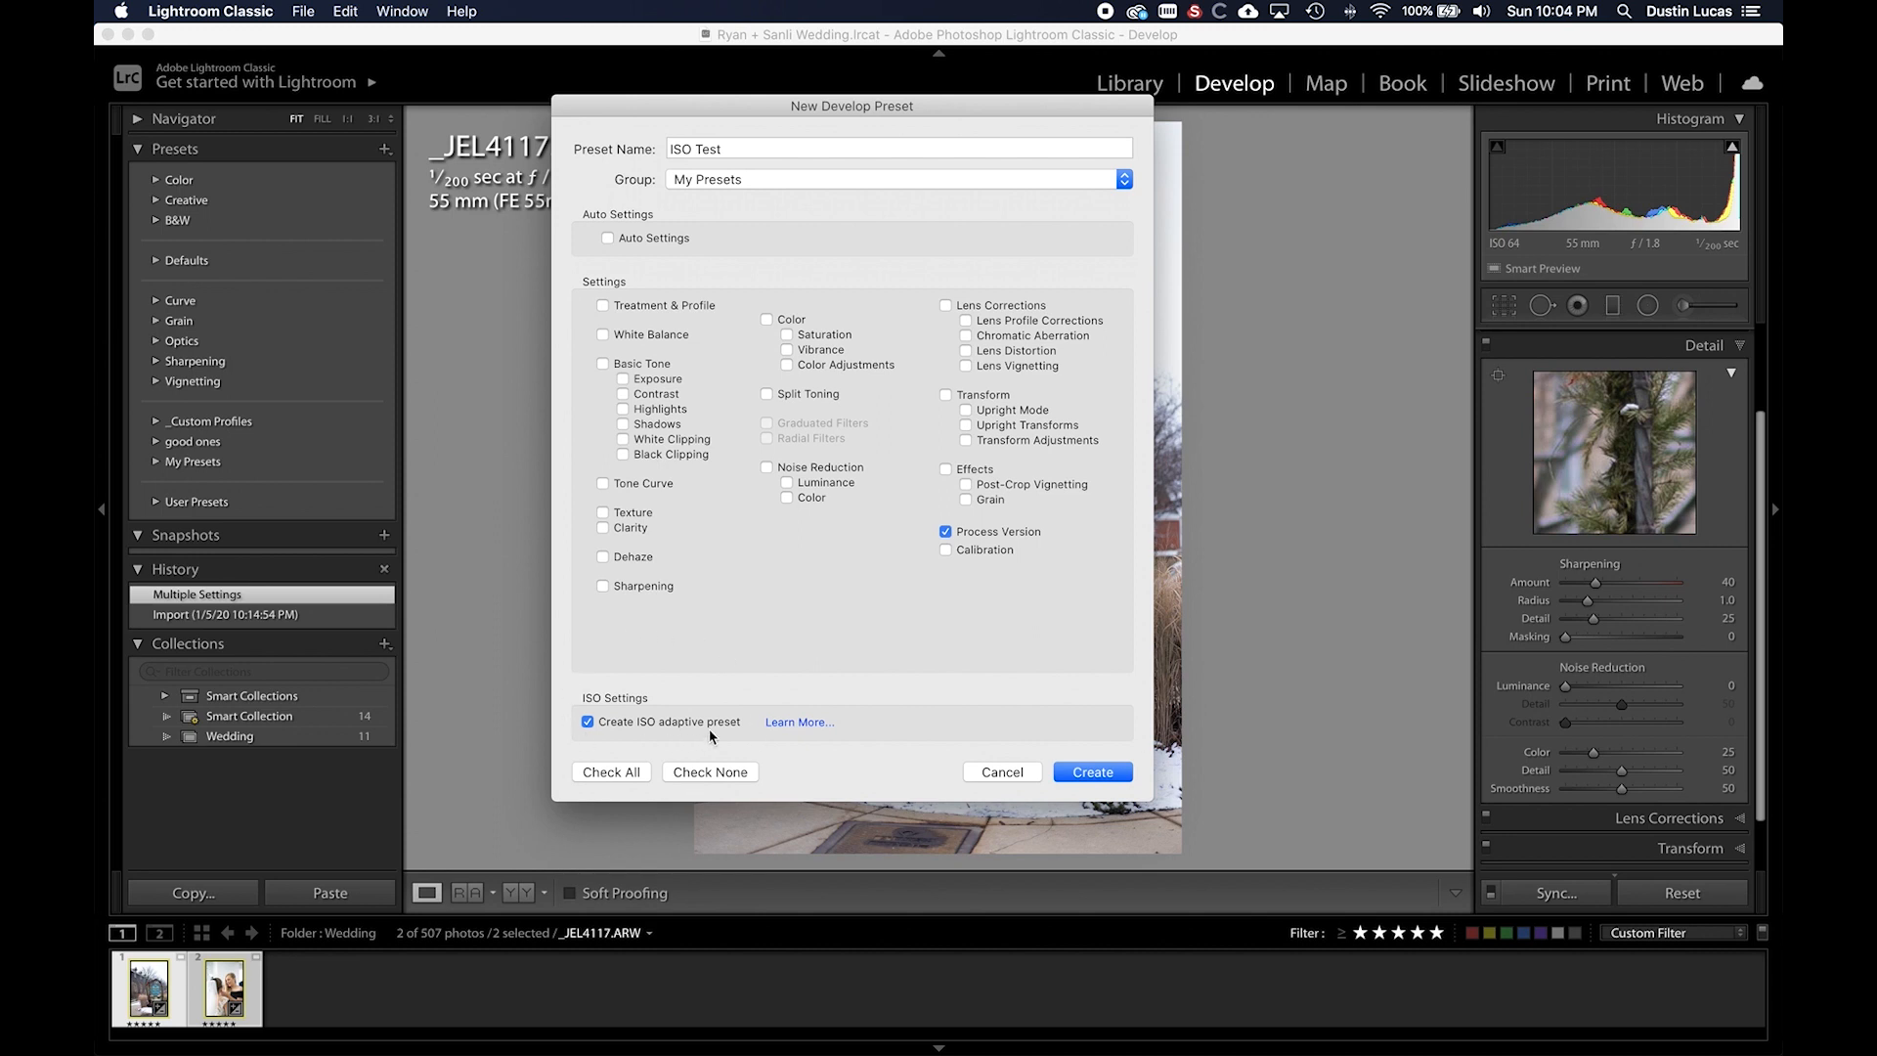
{"action": "left_click", "coordinate": [945, 533]}
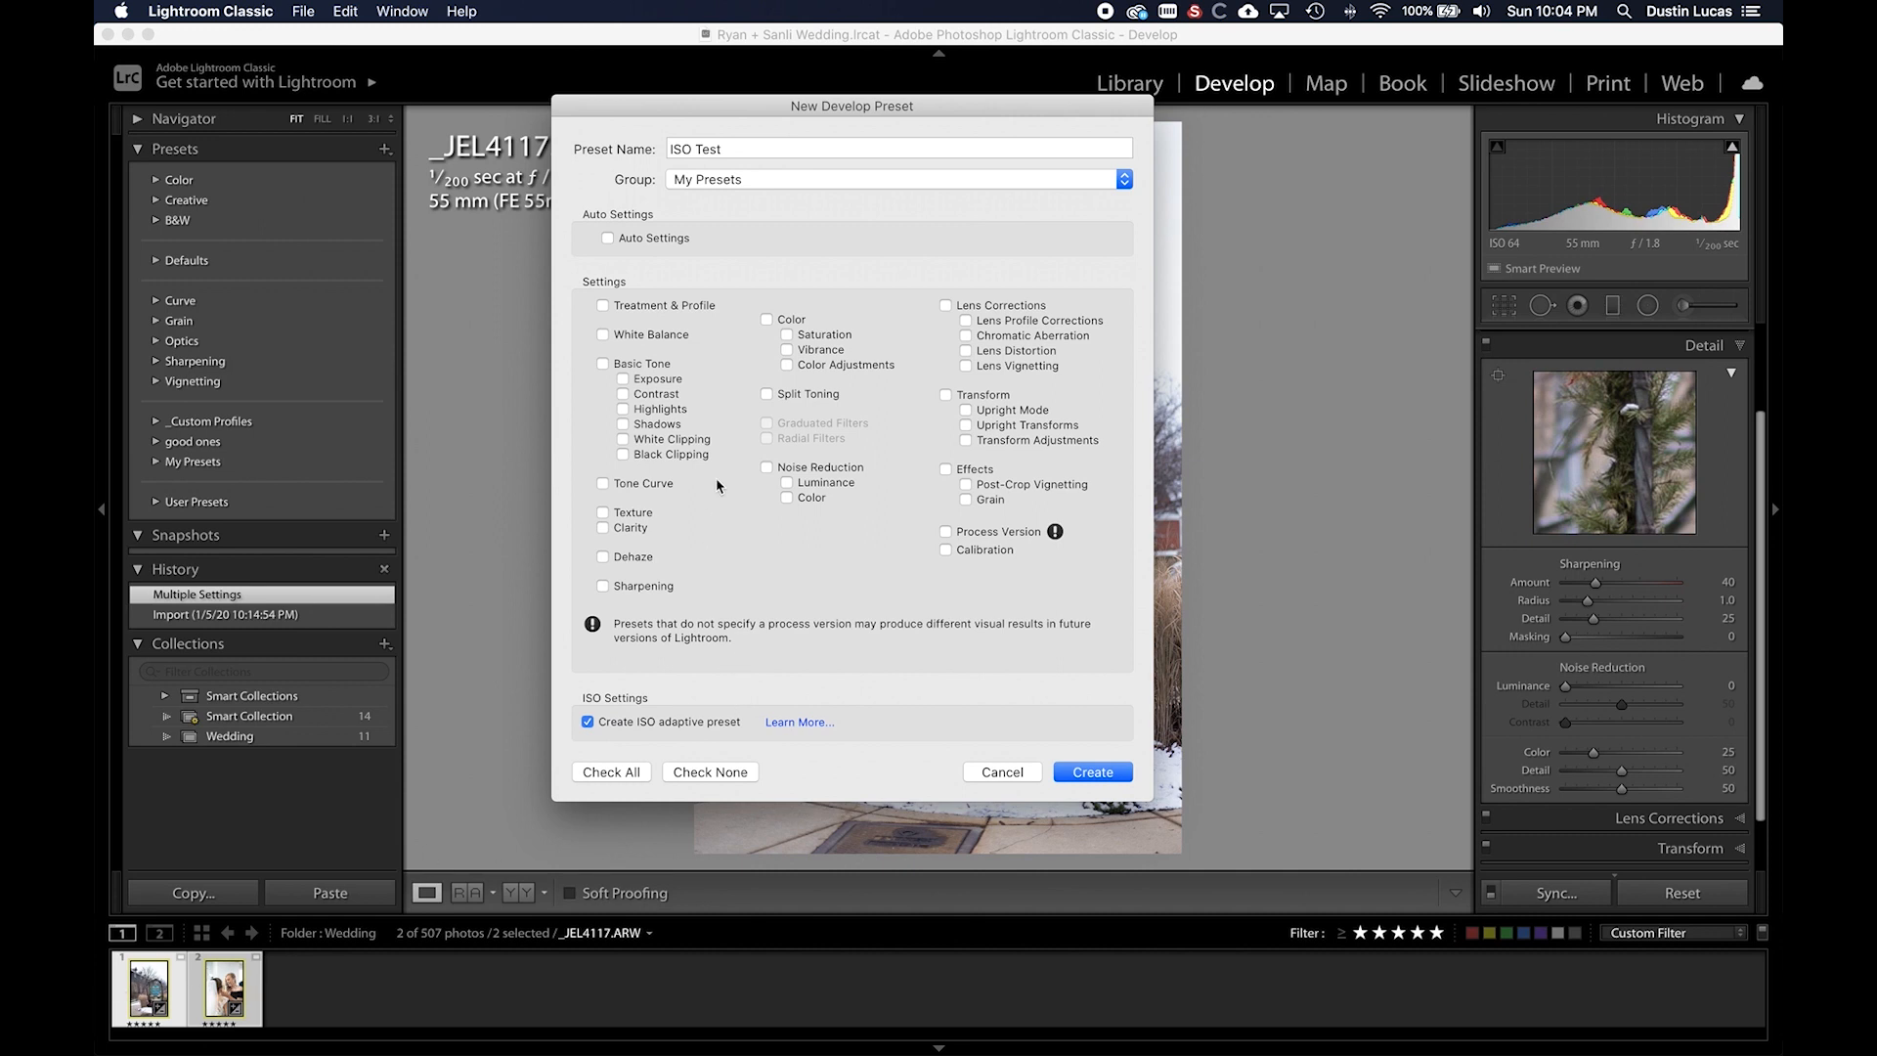
{"action": "left_click", "coordinate": [1101, 775]}
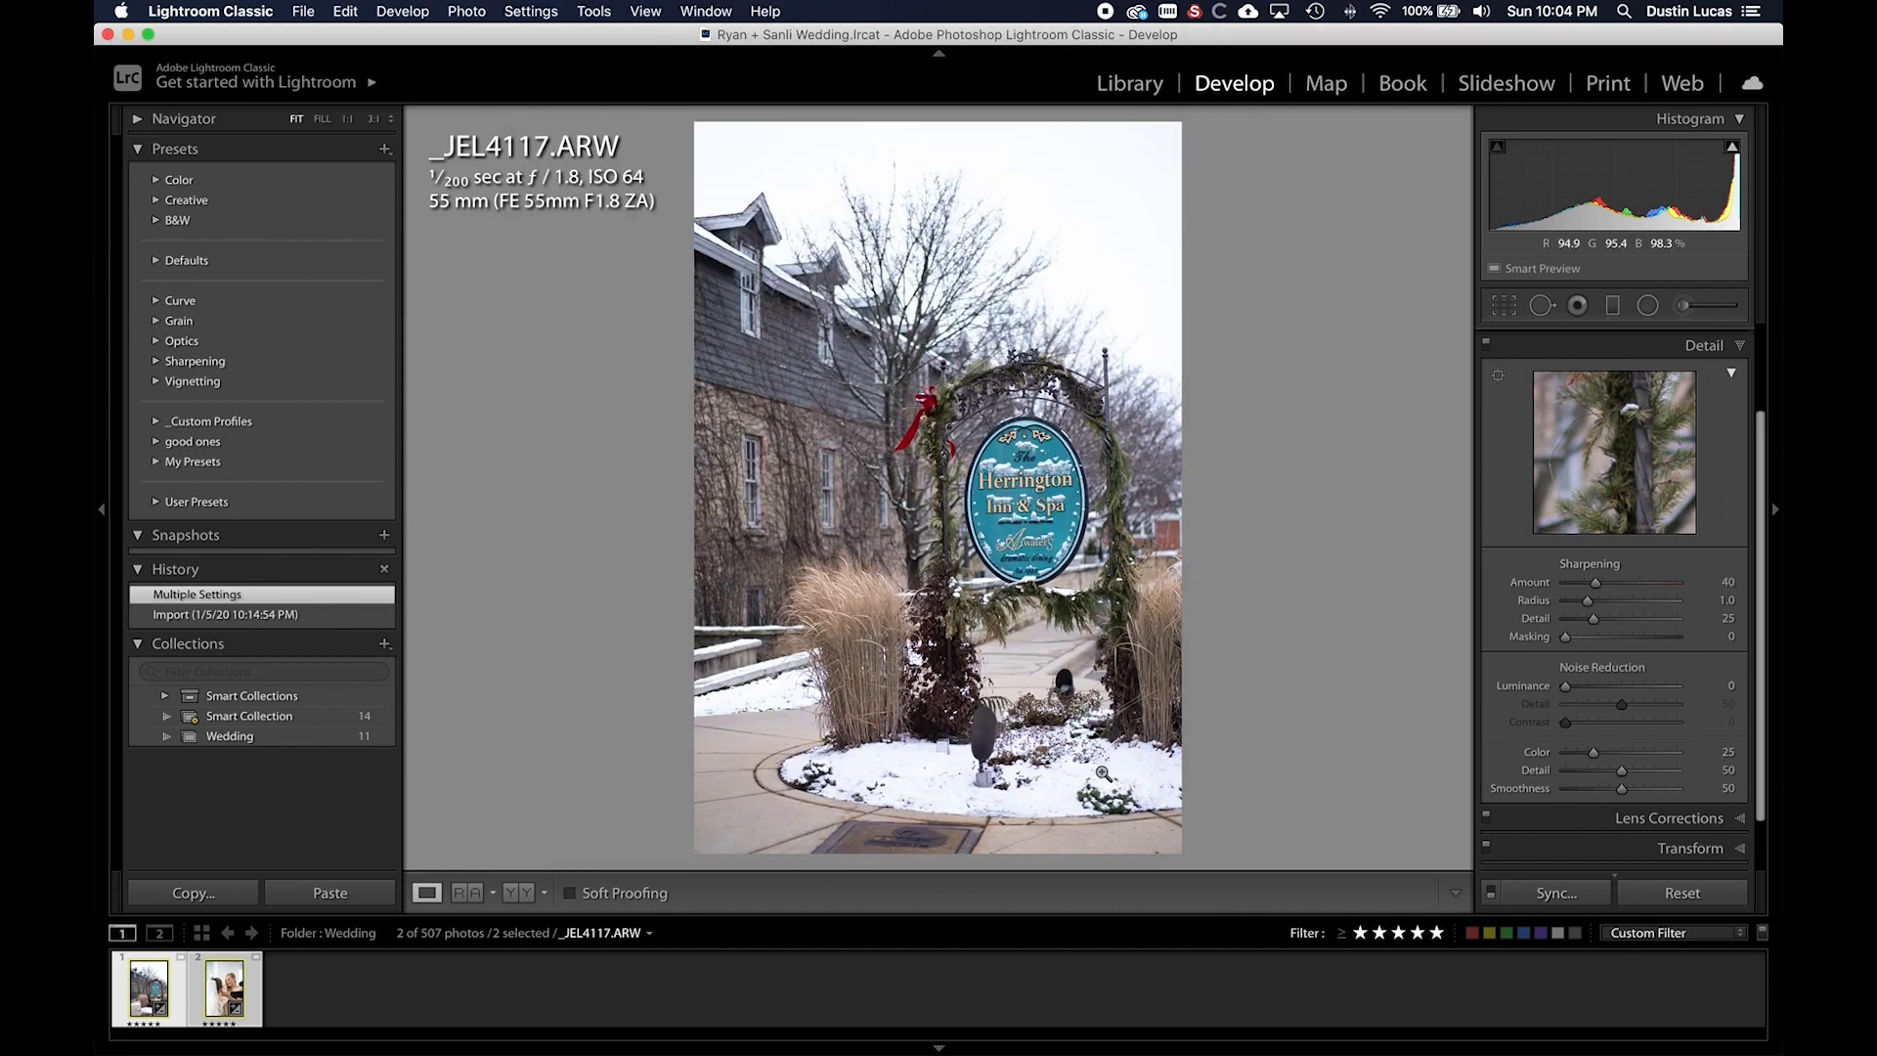
- Return to the Library grid, restore the display of all labels and select all the wedding photos
{"action": "key", "text": "g"}
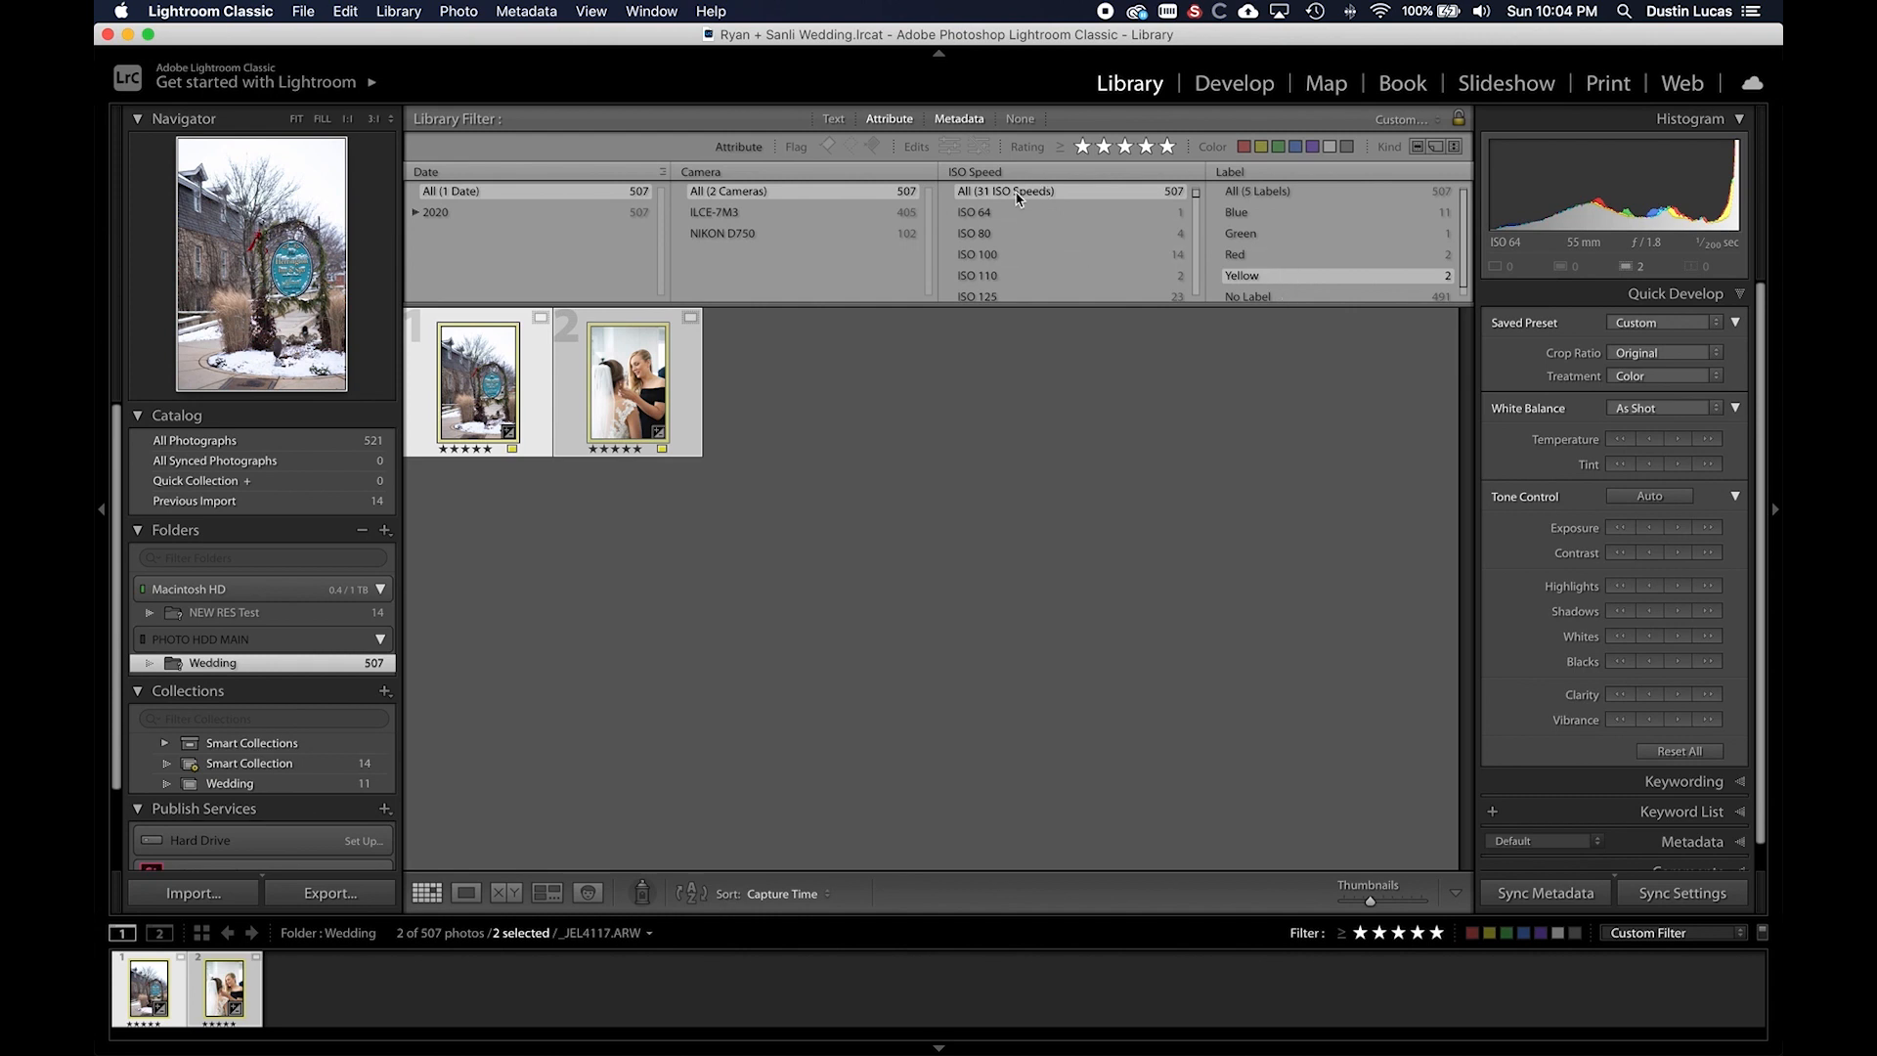
{"action": "left_click", "coordinate": [1258, 192]}
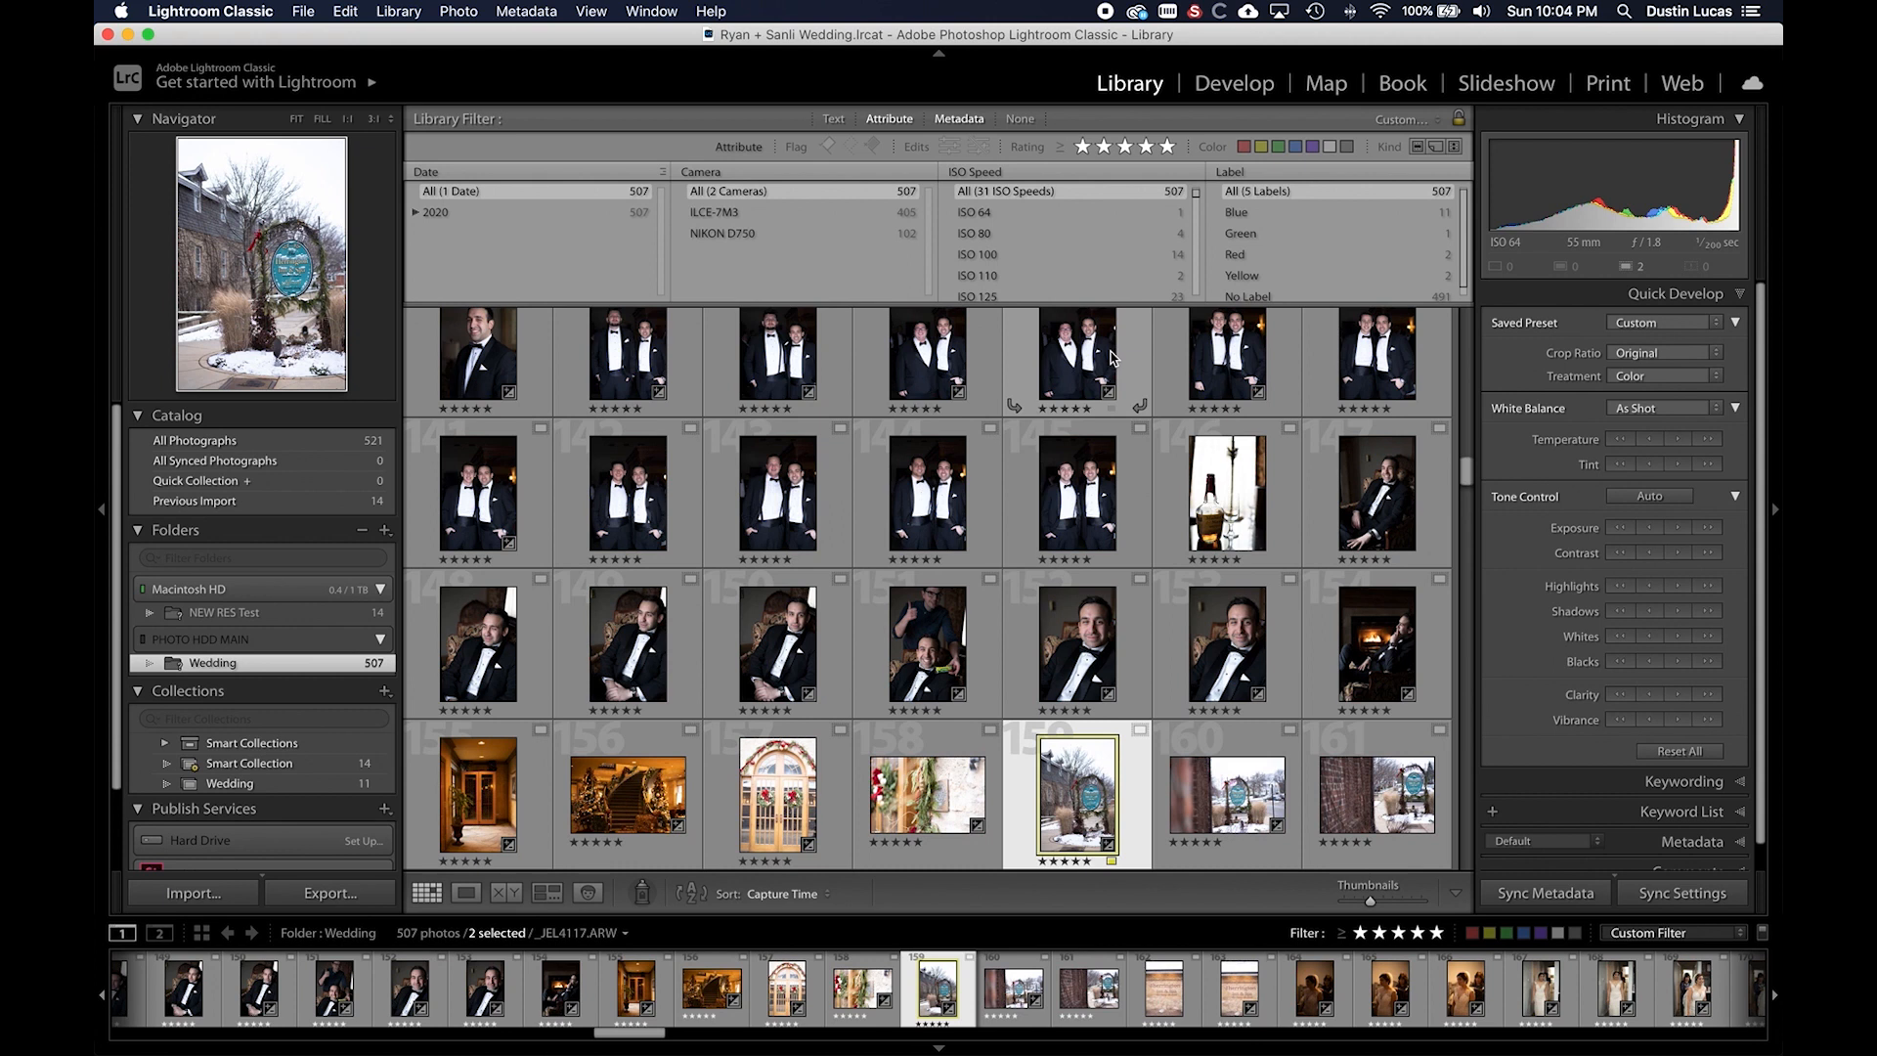
{"action": "key", "text": "super+a"}
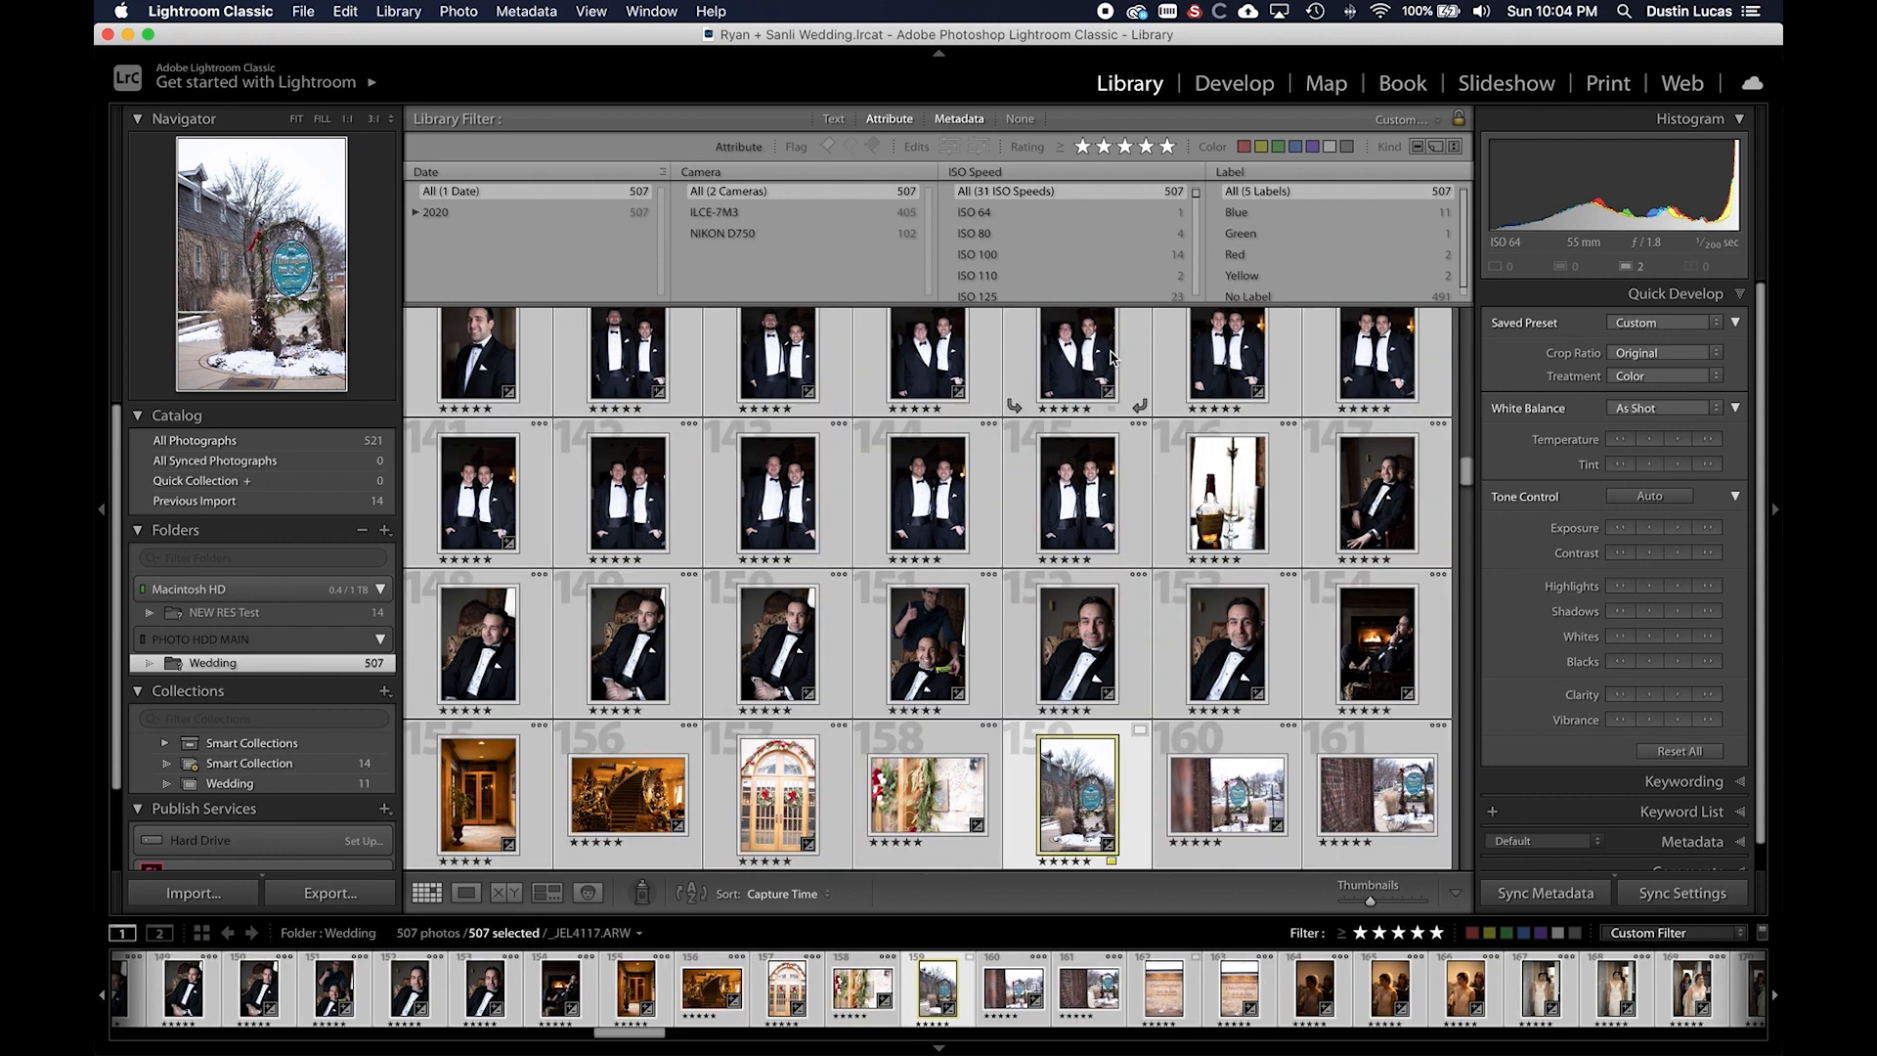
- Look for the ISO Test preset among the My Presets entries of Quick Develop's saved presets
{"action": "left_click", "coordinate": [1678, 324]}
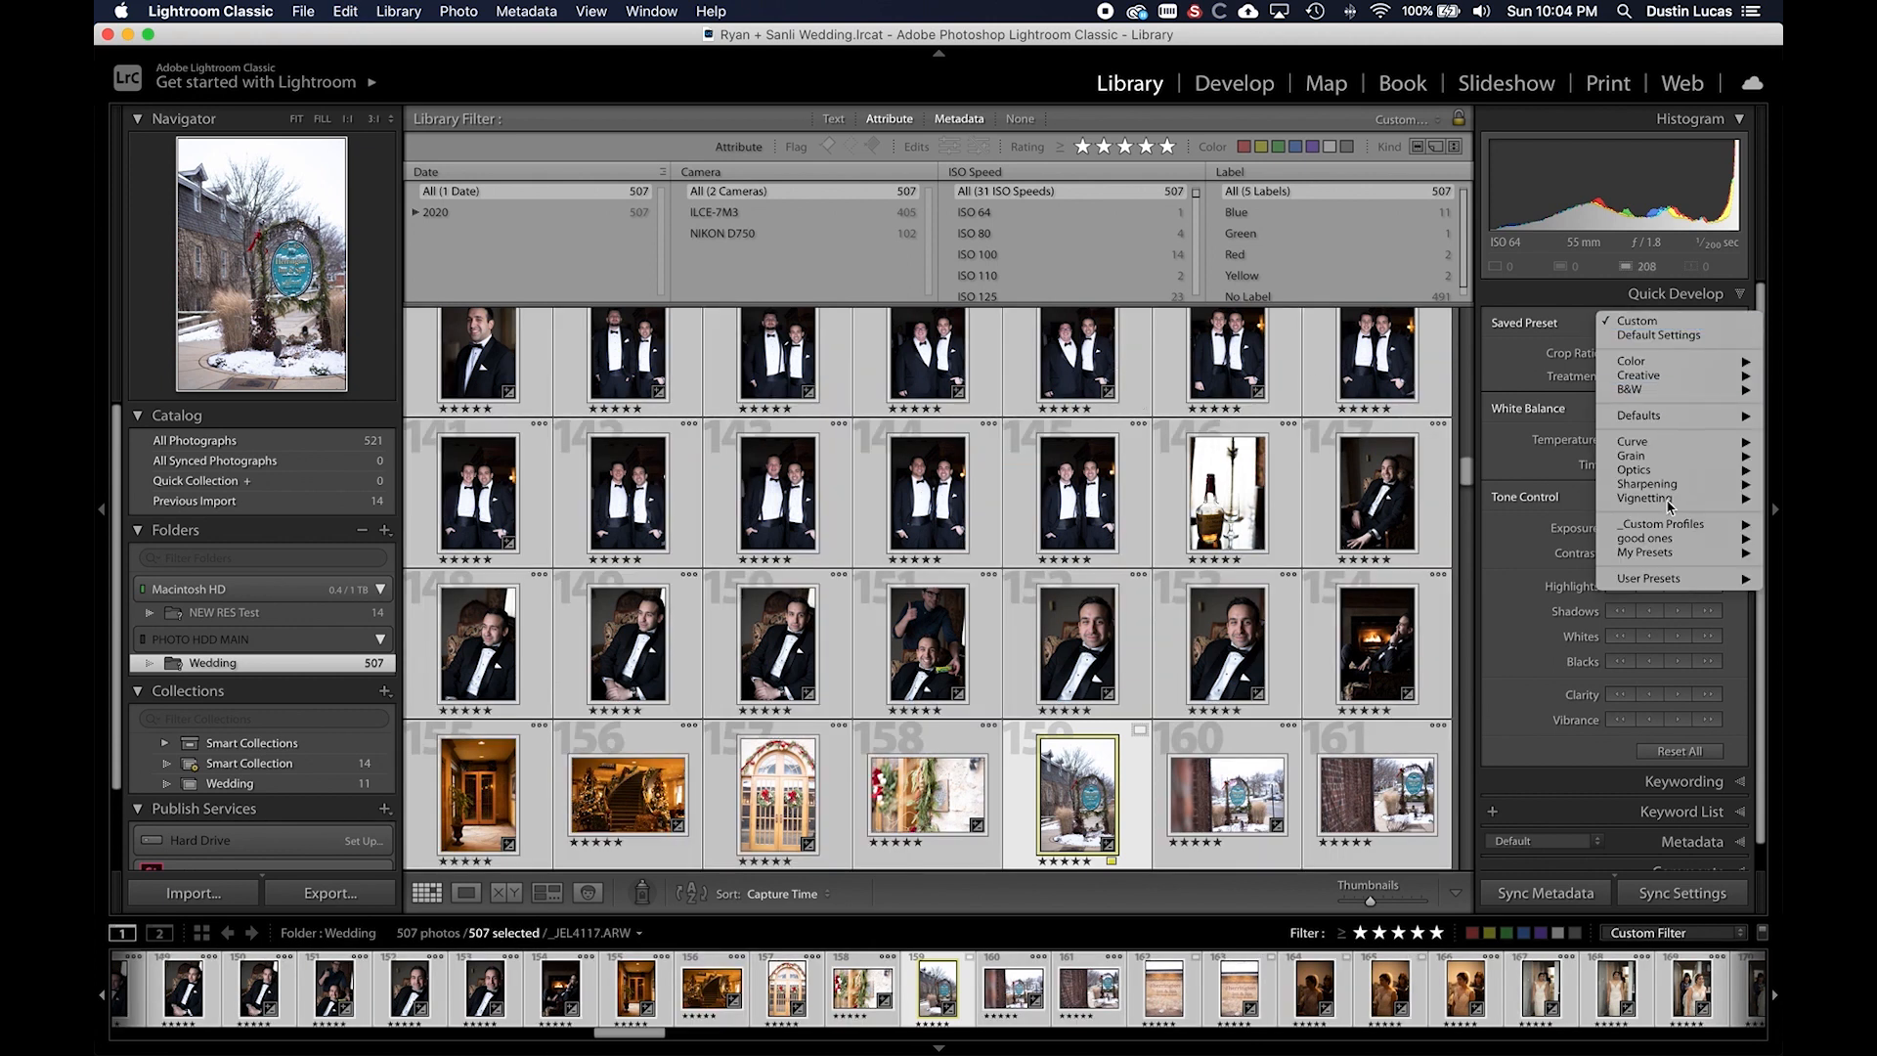
{"action": "mouse_move", "coordinate": [1673, 557]}
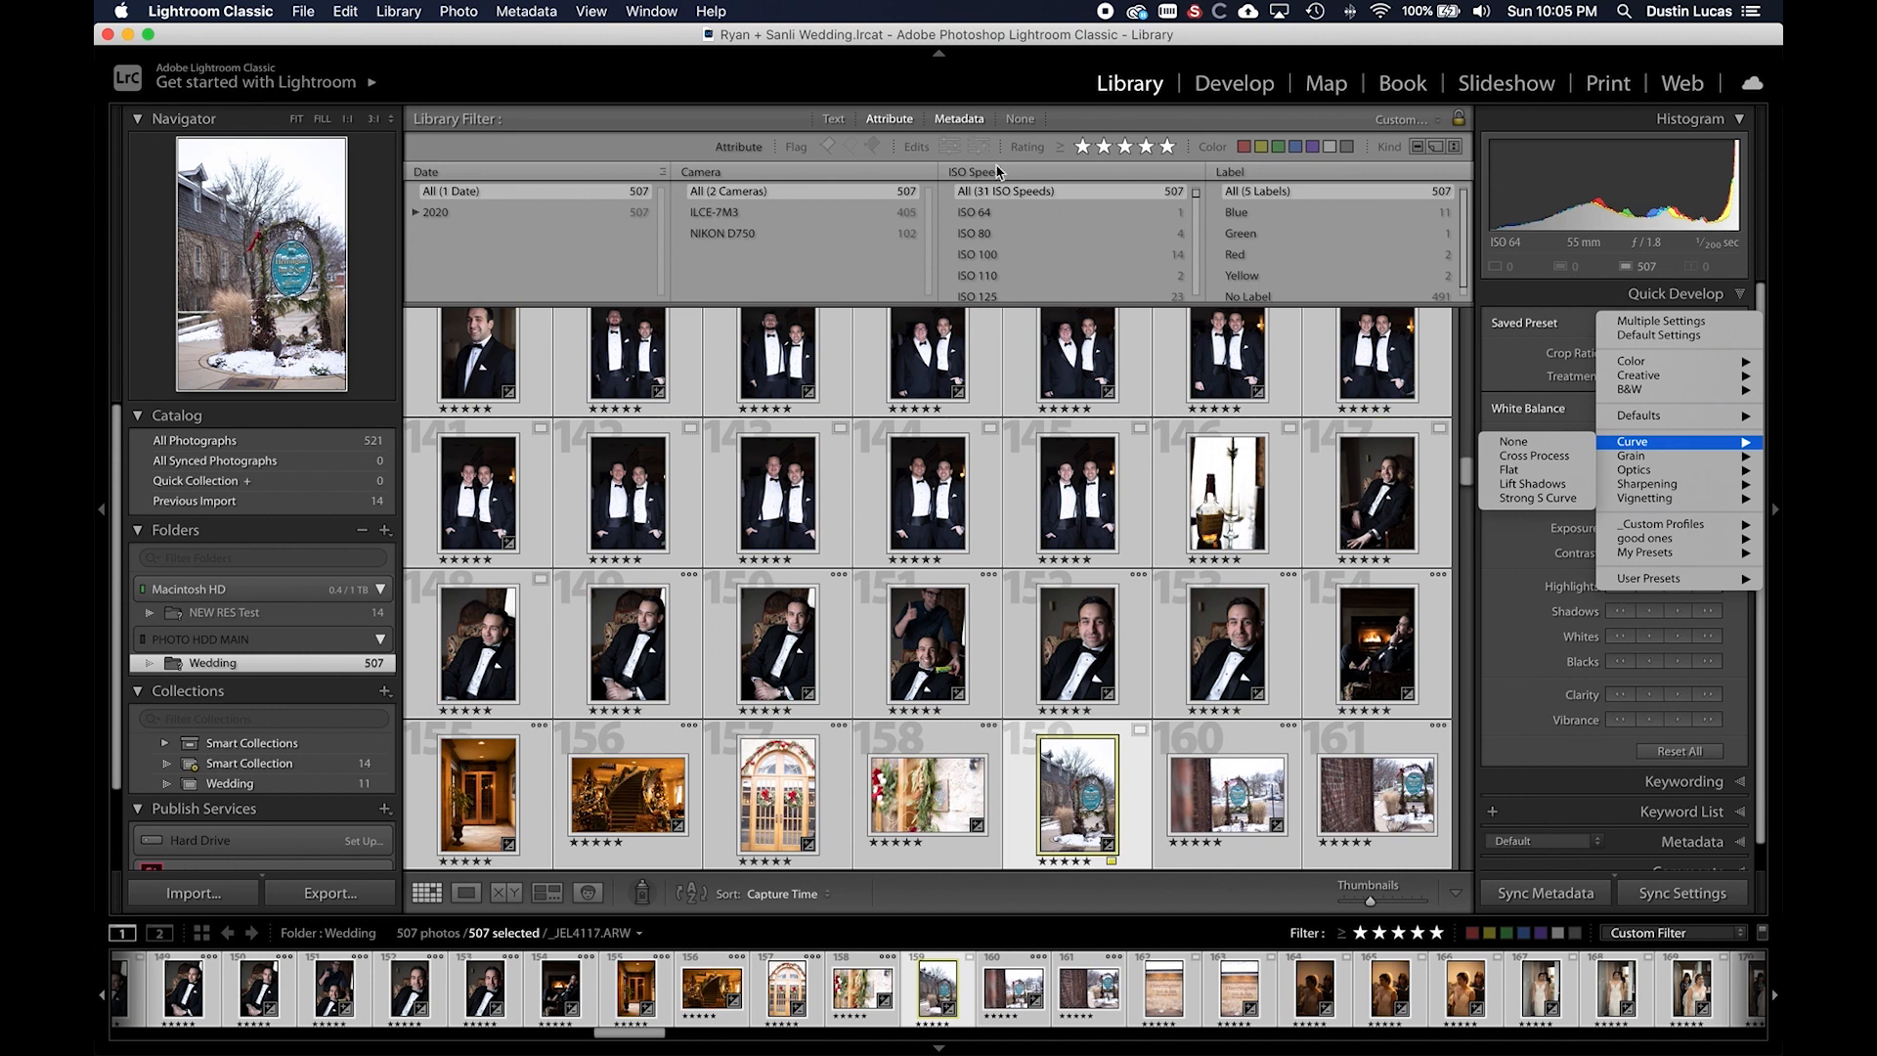
{"action": "left_click", "coordinate": [931, 45]}
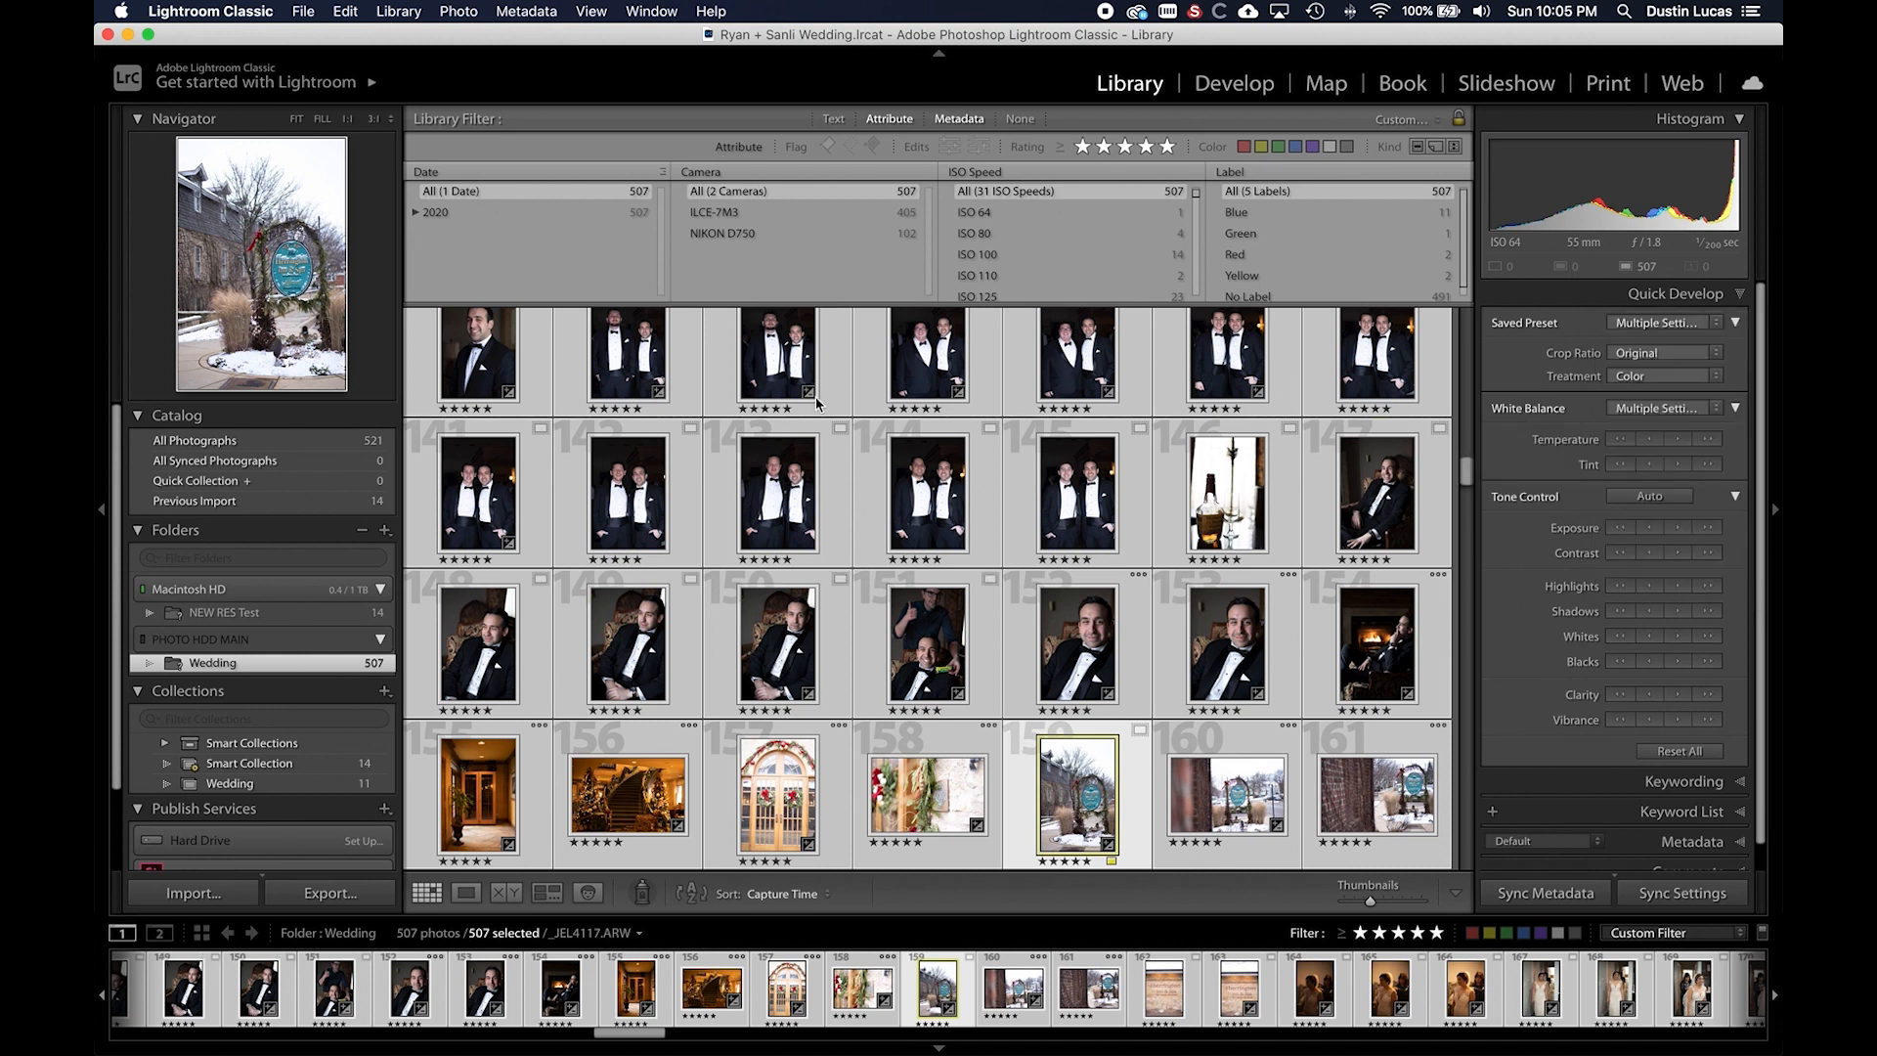
{"action": "scroll", "coordinate": [816, 404], "scroll_direction": "down", "scroll_amount": 10}
{"action": "scroll", "coordinate": [816, 404], "scroll_direction": "up", "scroll_amount": 15}
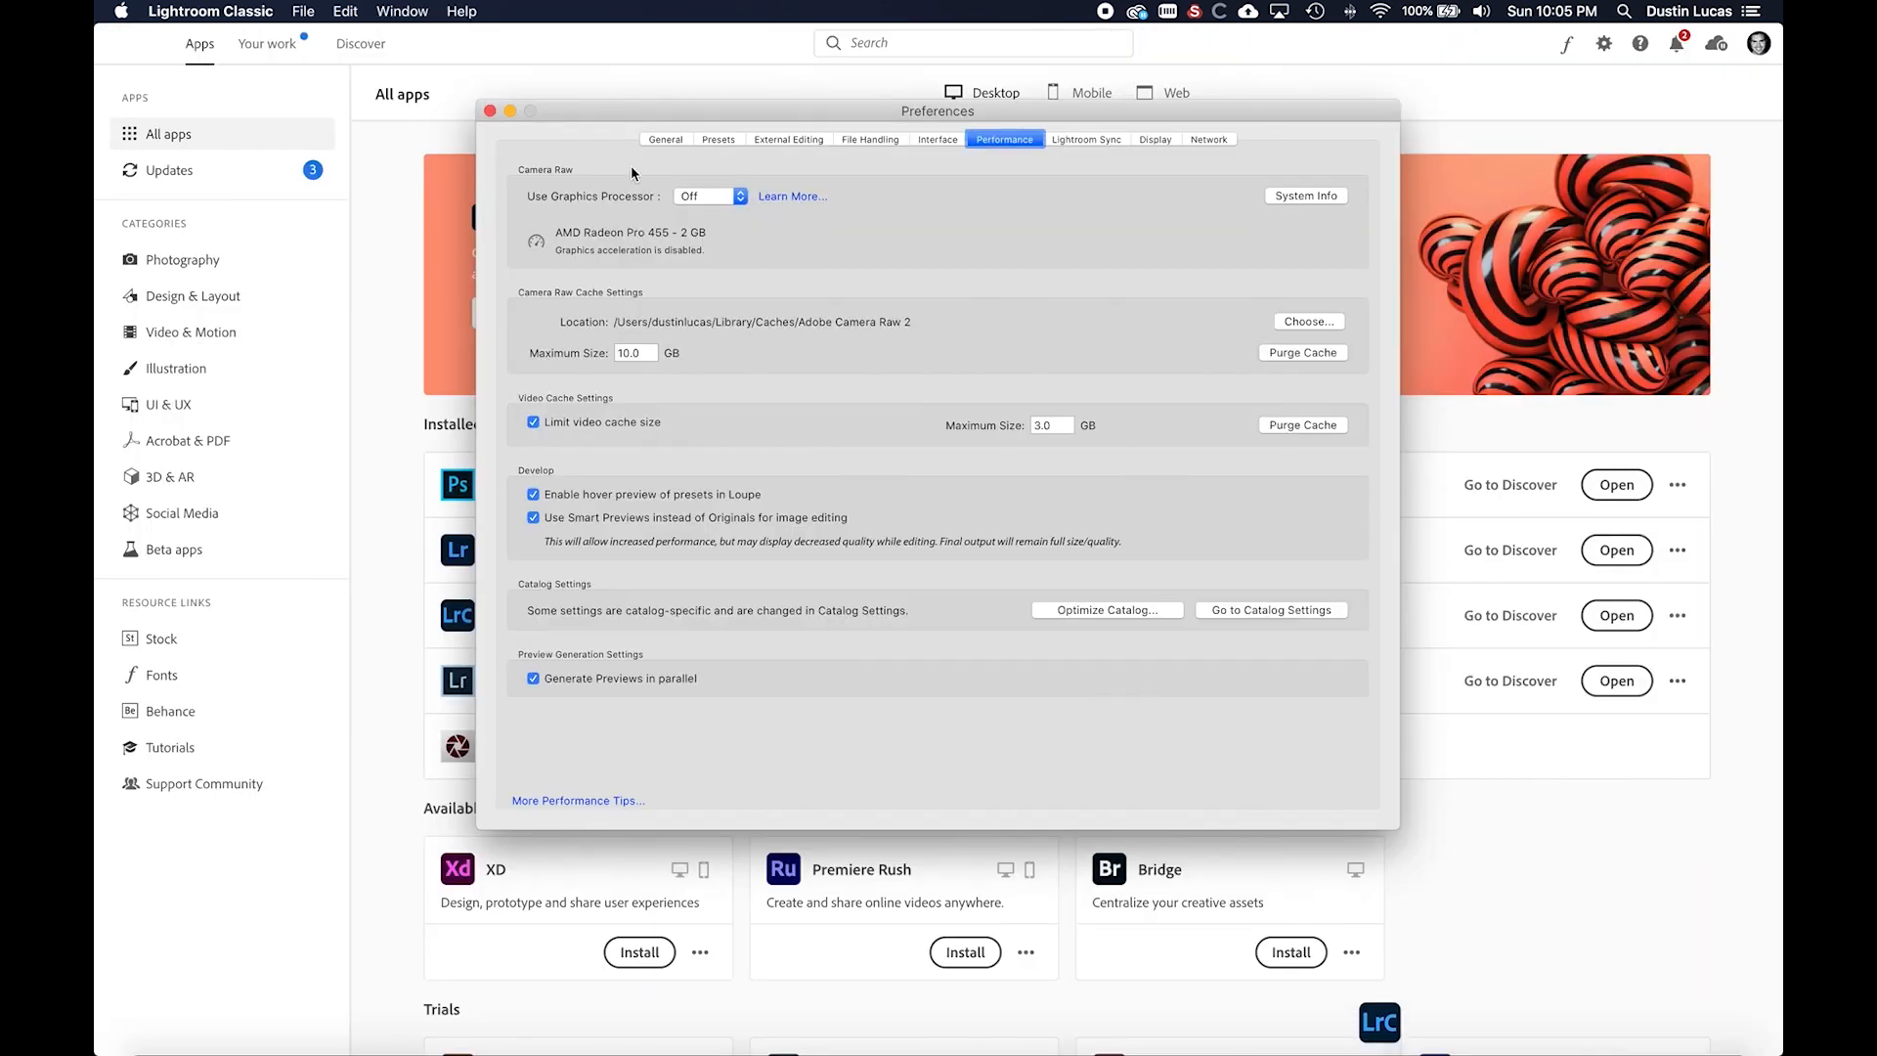
- Close the Preferences window, skip the catalog backup this time and relaunch Lightroom Classic 9.3
{"action": "left_click", "coordinate": [1059, 445]}
{"action": "left_click", "coordinate": [490, 113]}
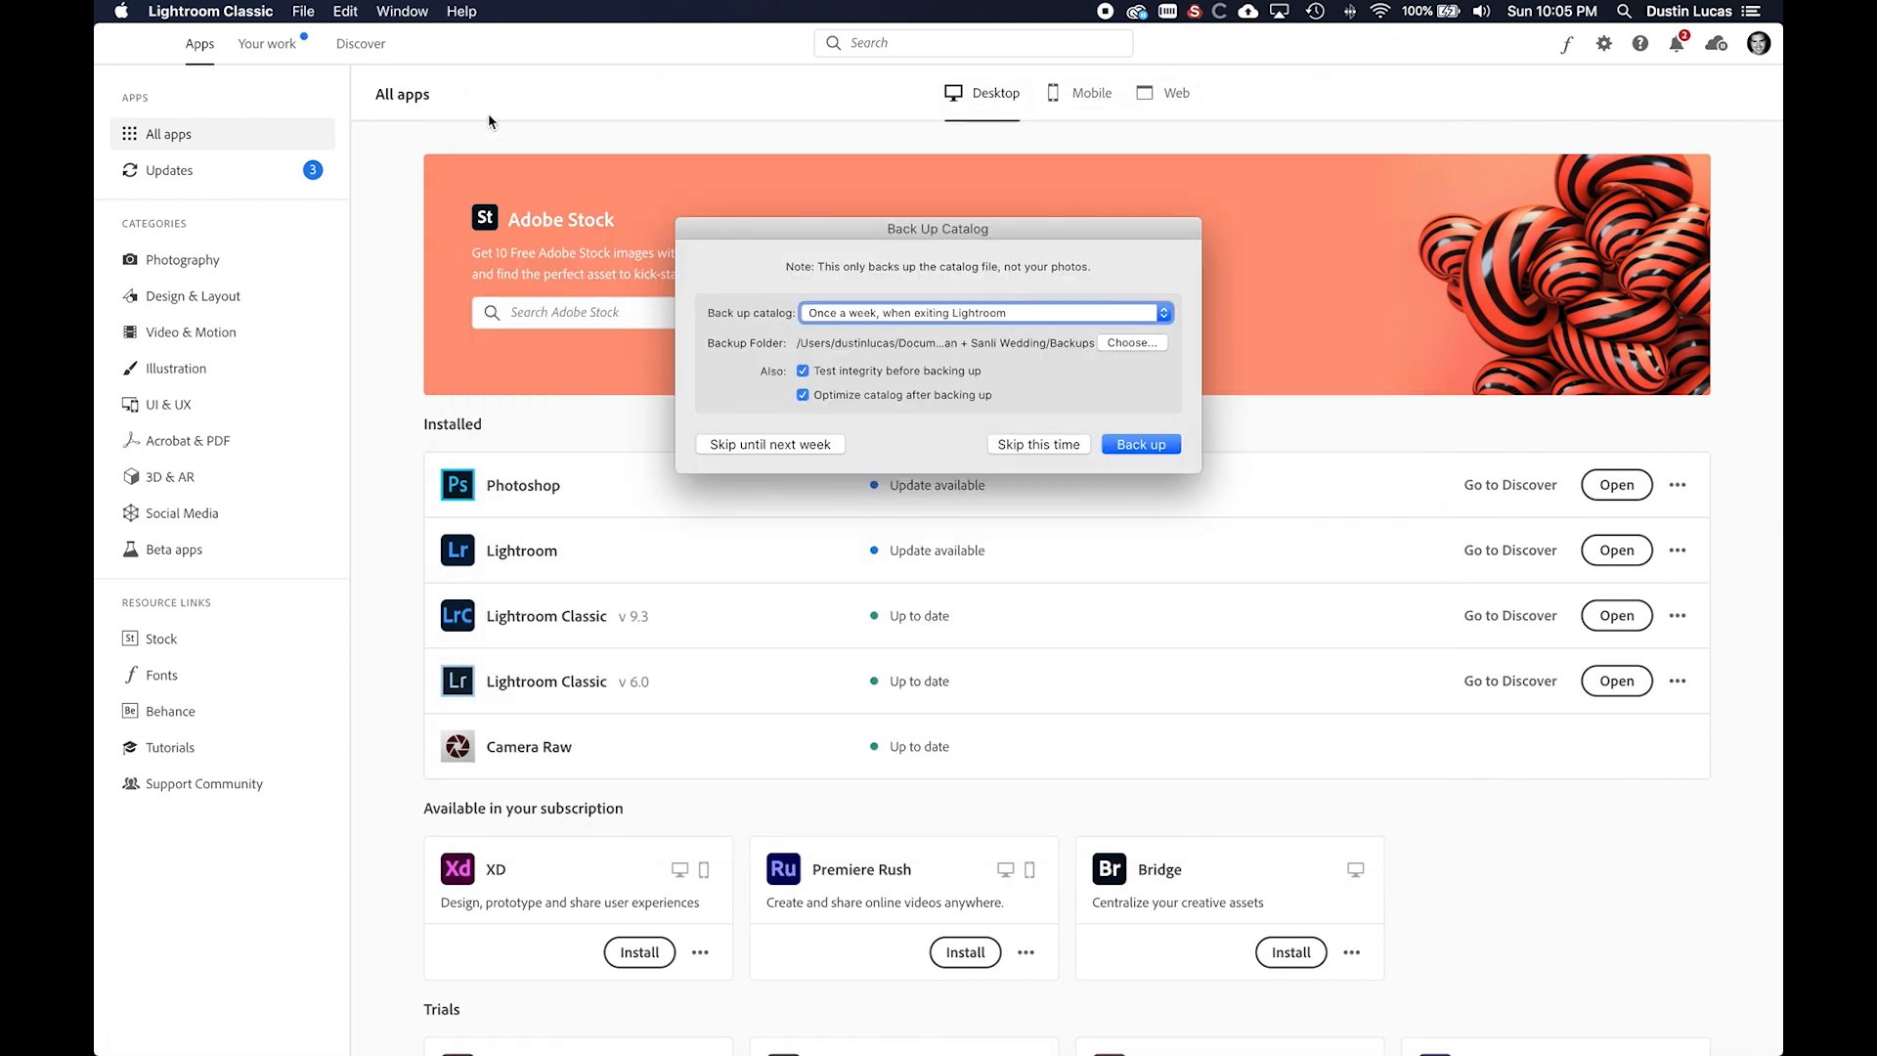
{"action": "left_click", "coordinate": [991, 441]}
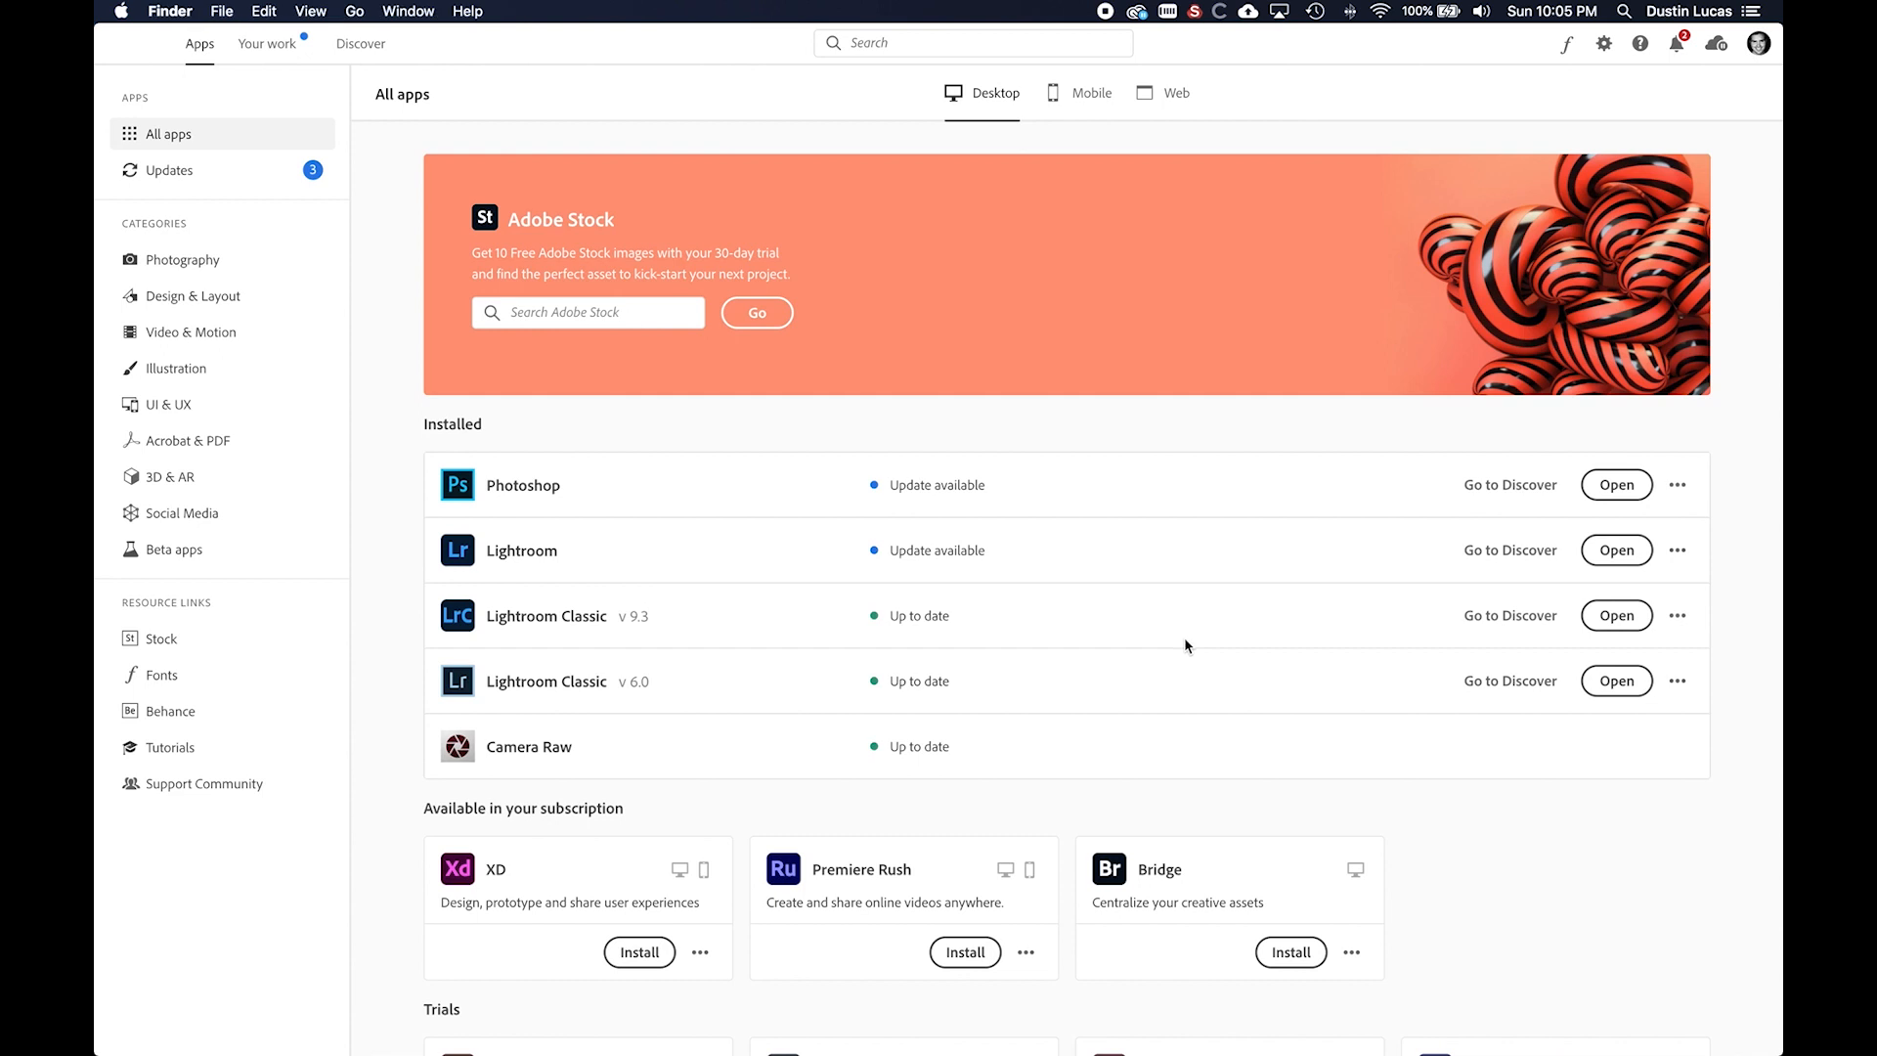
{"action": "mouse_move", "coordinate": [1379, 1051]}
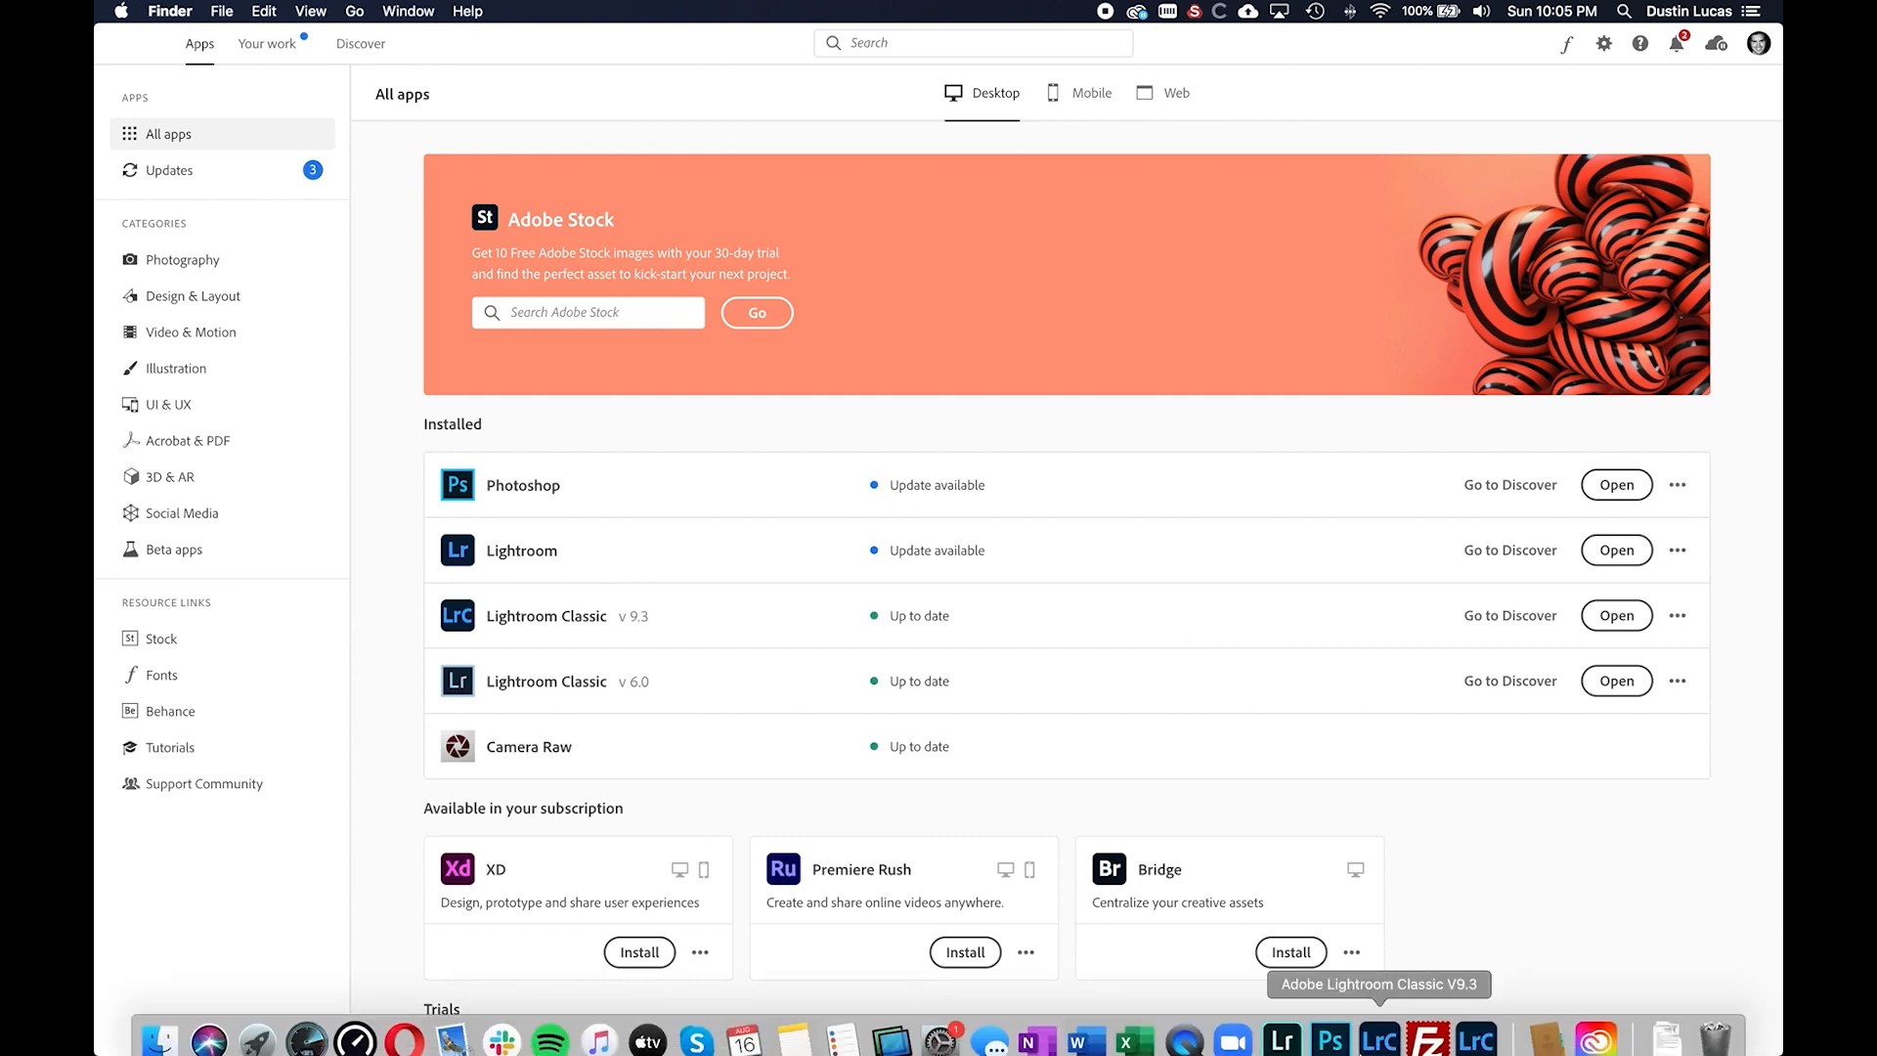
{"action": "left_click", "coordinate": [1377, 1030]}
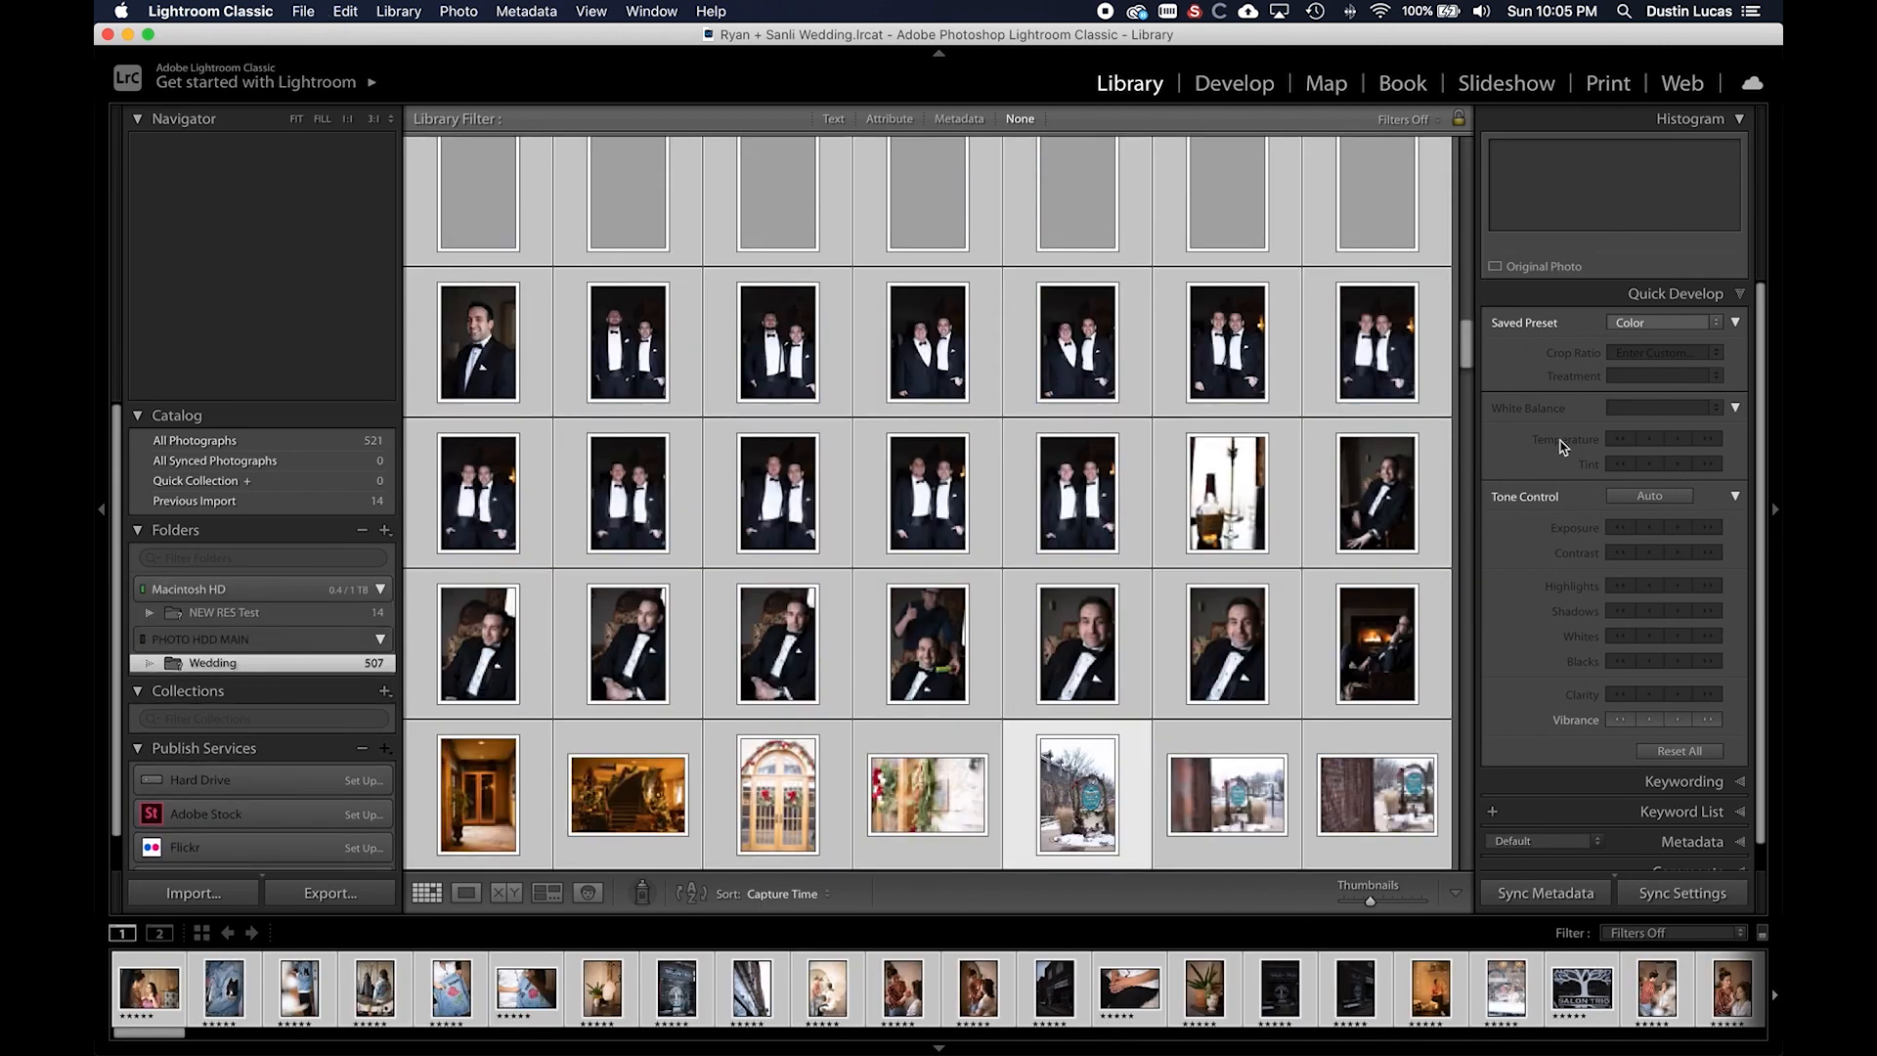
- Check the My Presets group in Quick Develop again for the ISO Test preset after the relaunch
{"action": "left_click", "coordinate": [1673, 329]}
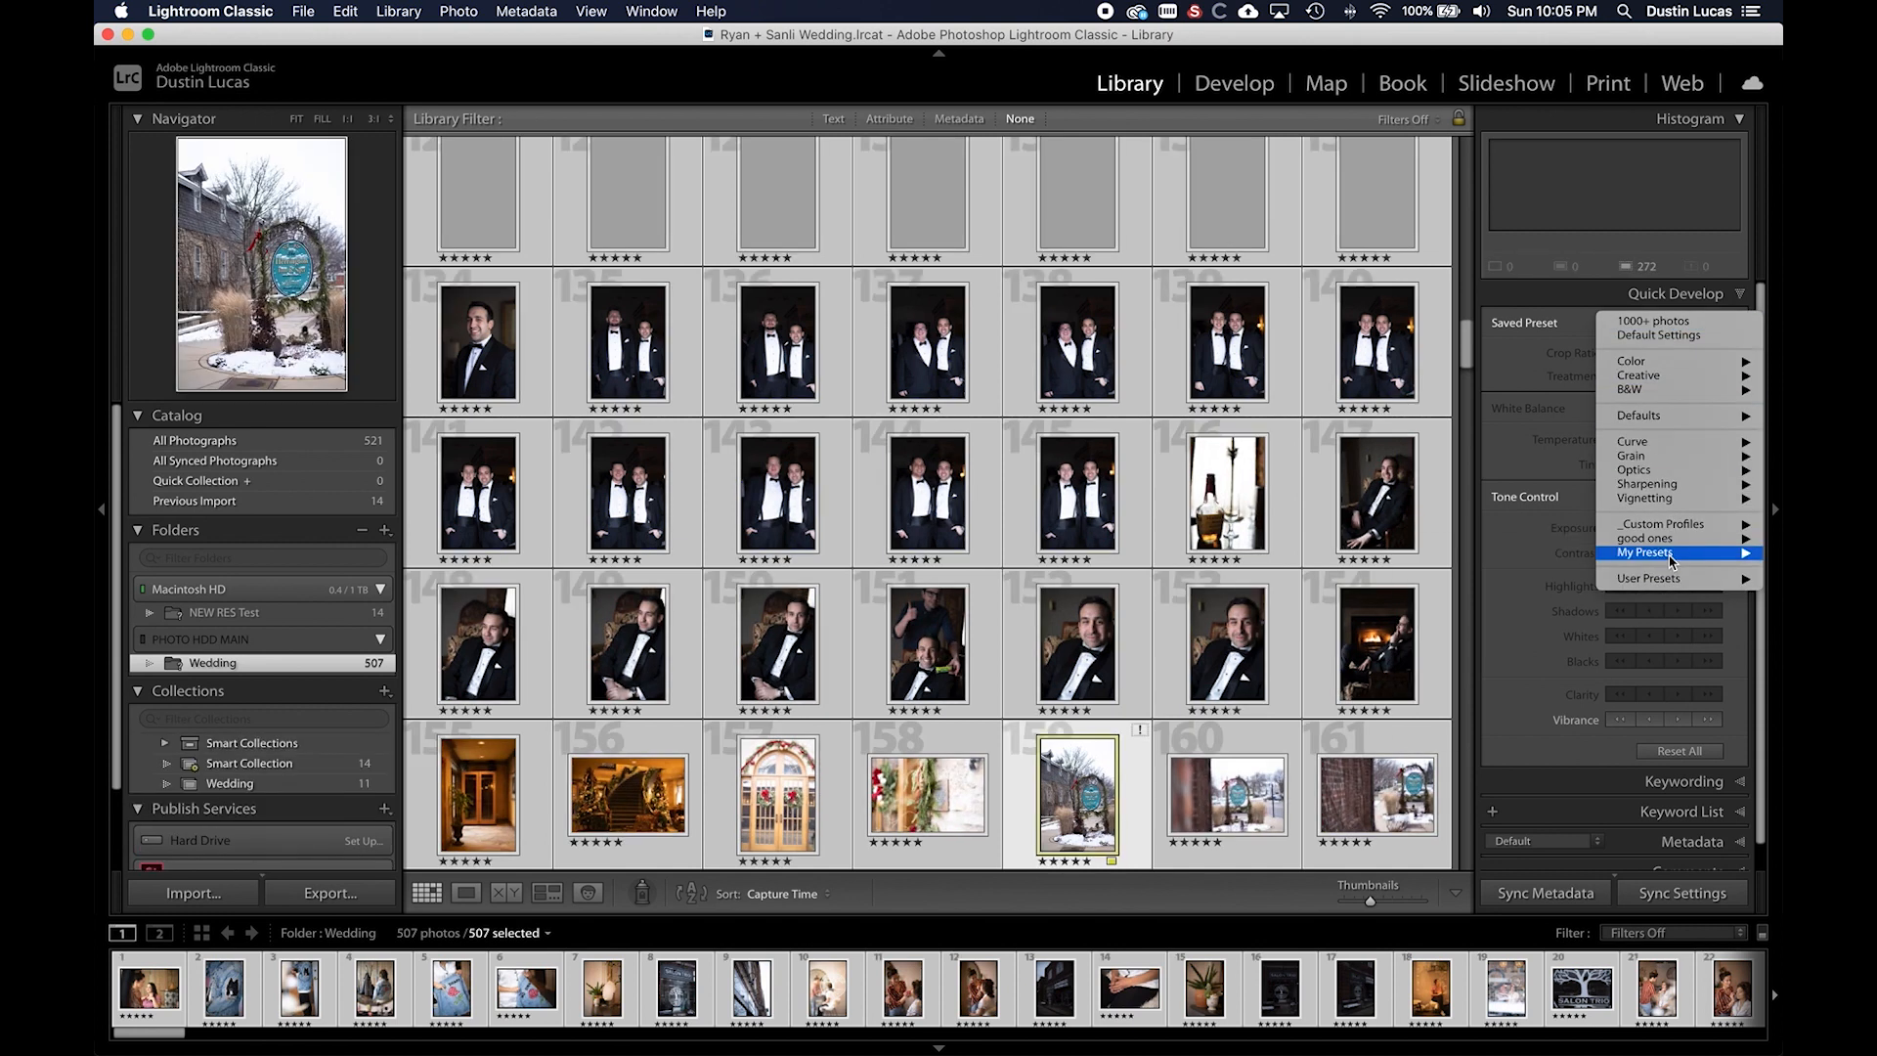
{"action": "mouse_move", "coordinate": [1673, 555]}
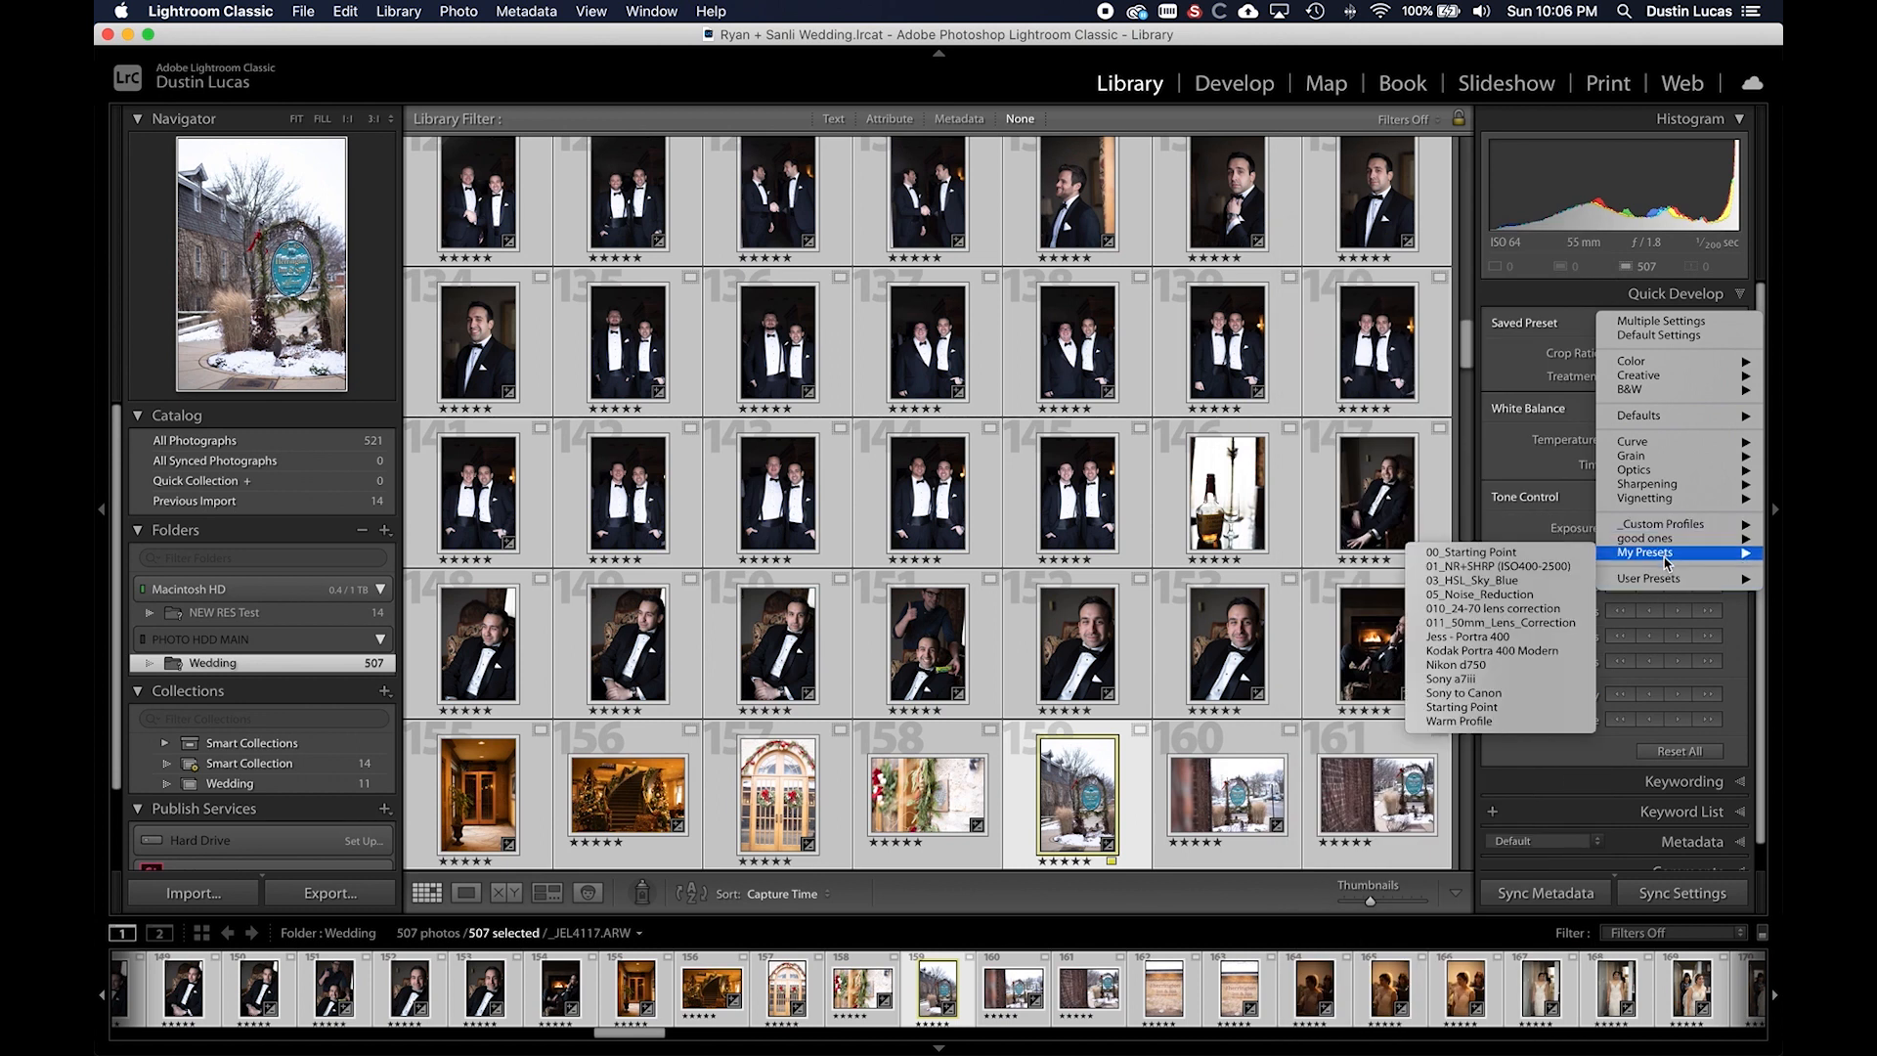
{"action": "left_click", "coordinate": [1193, 461]}
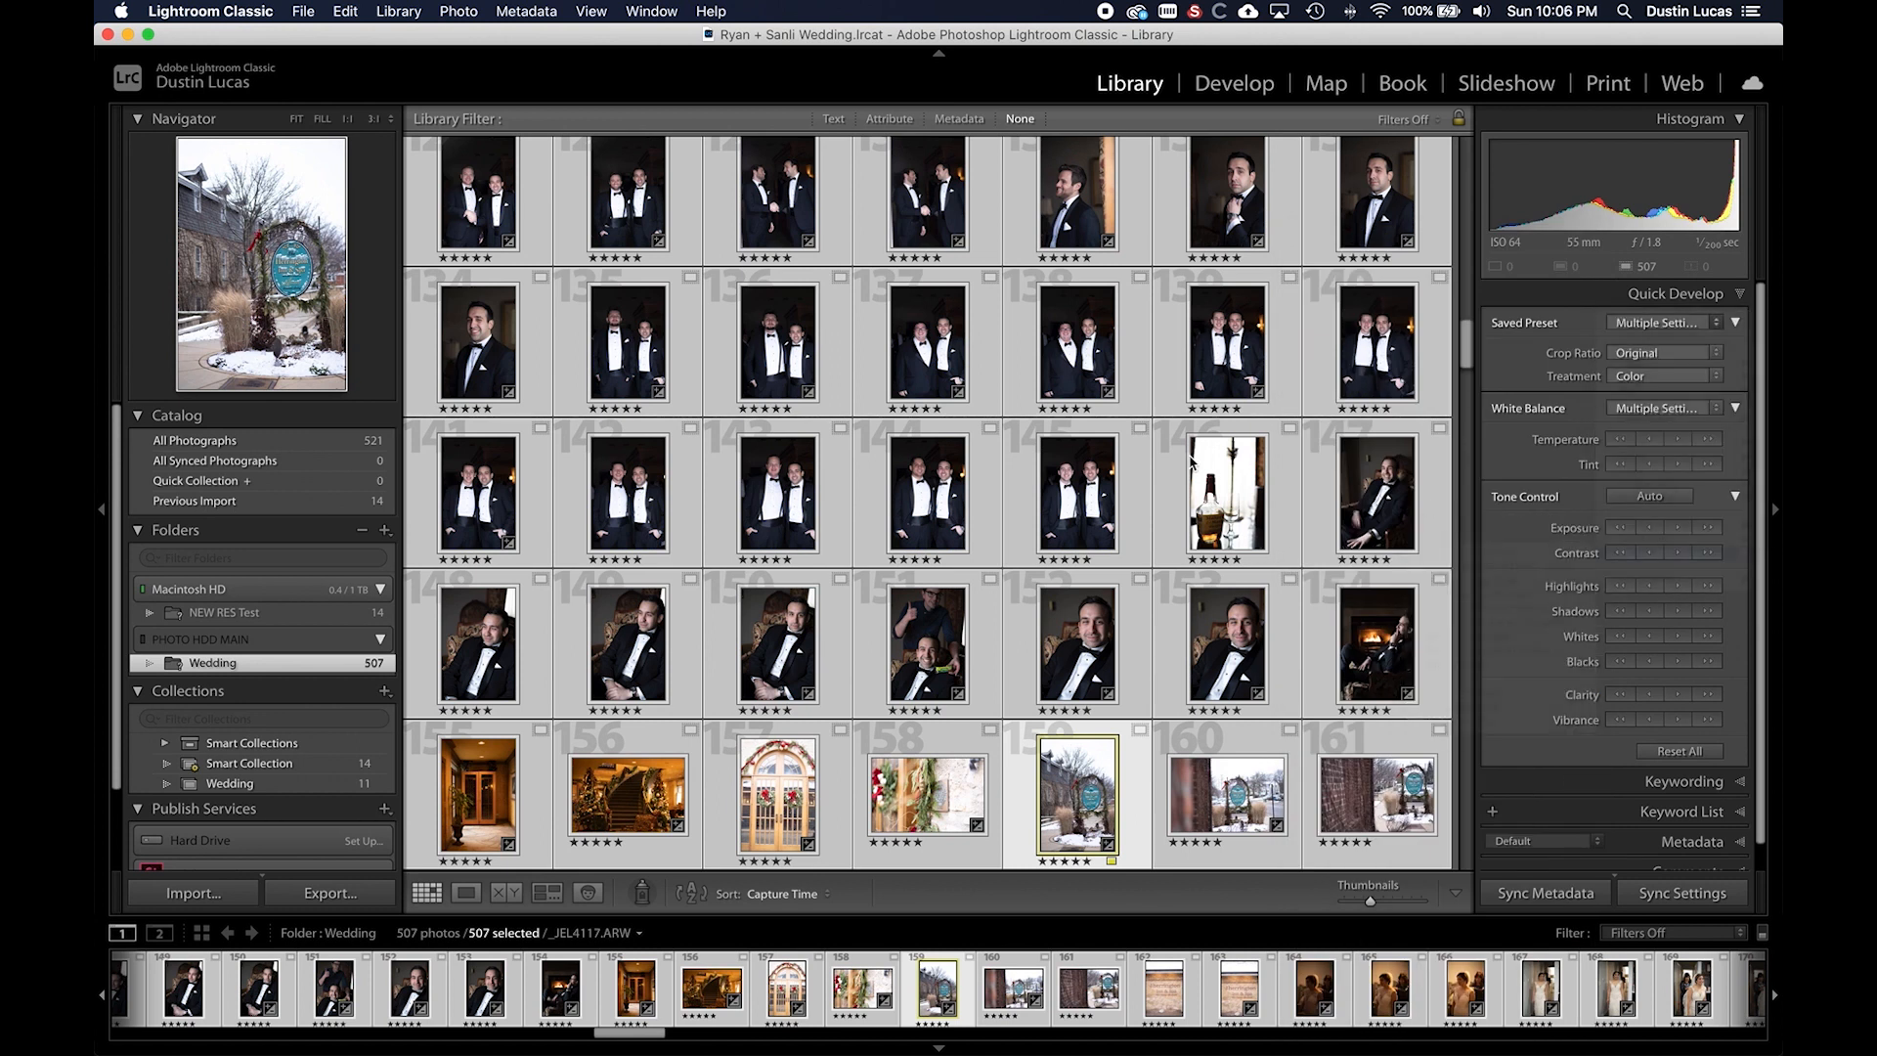
- Open _JEL4117.ARW in Develop, check the group options for a new develop preset and cancel its creation
{"action": "key", "text": "e"}
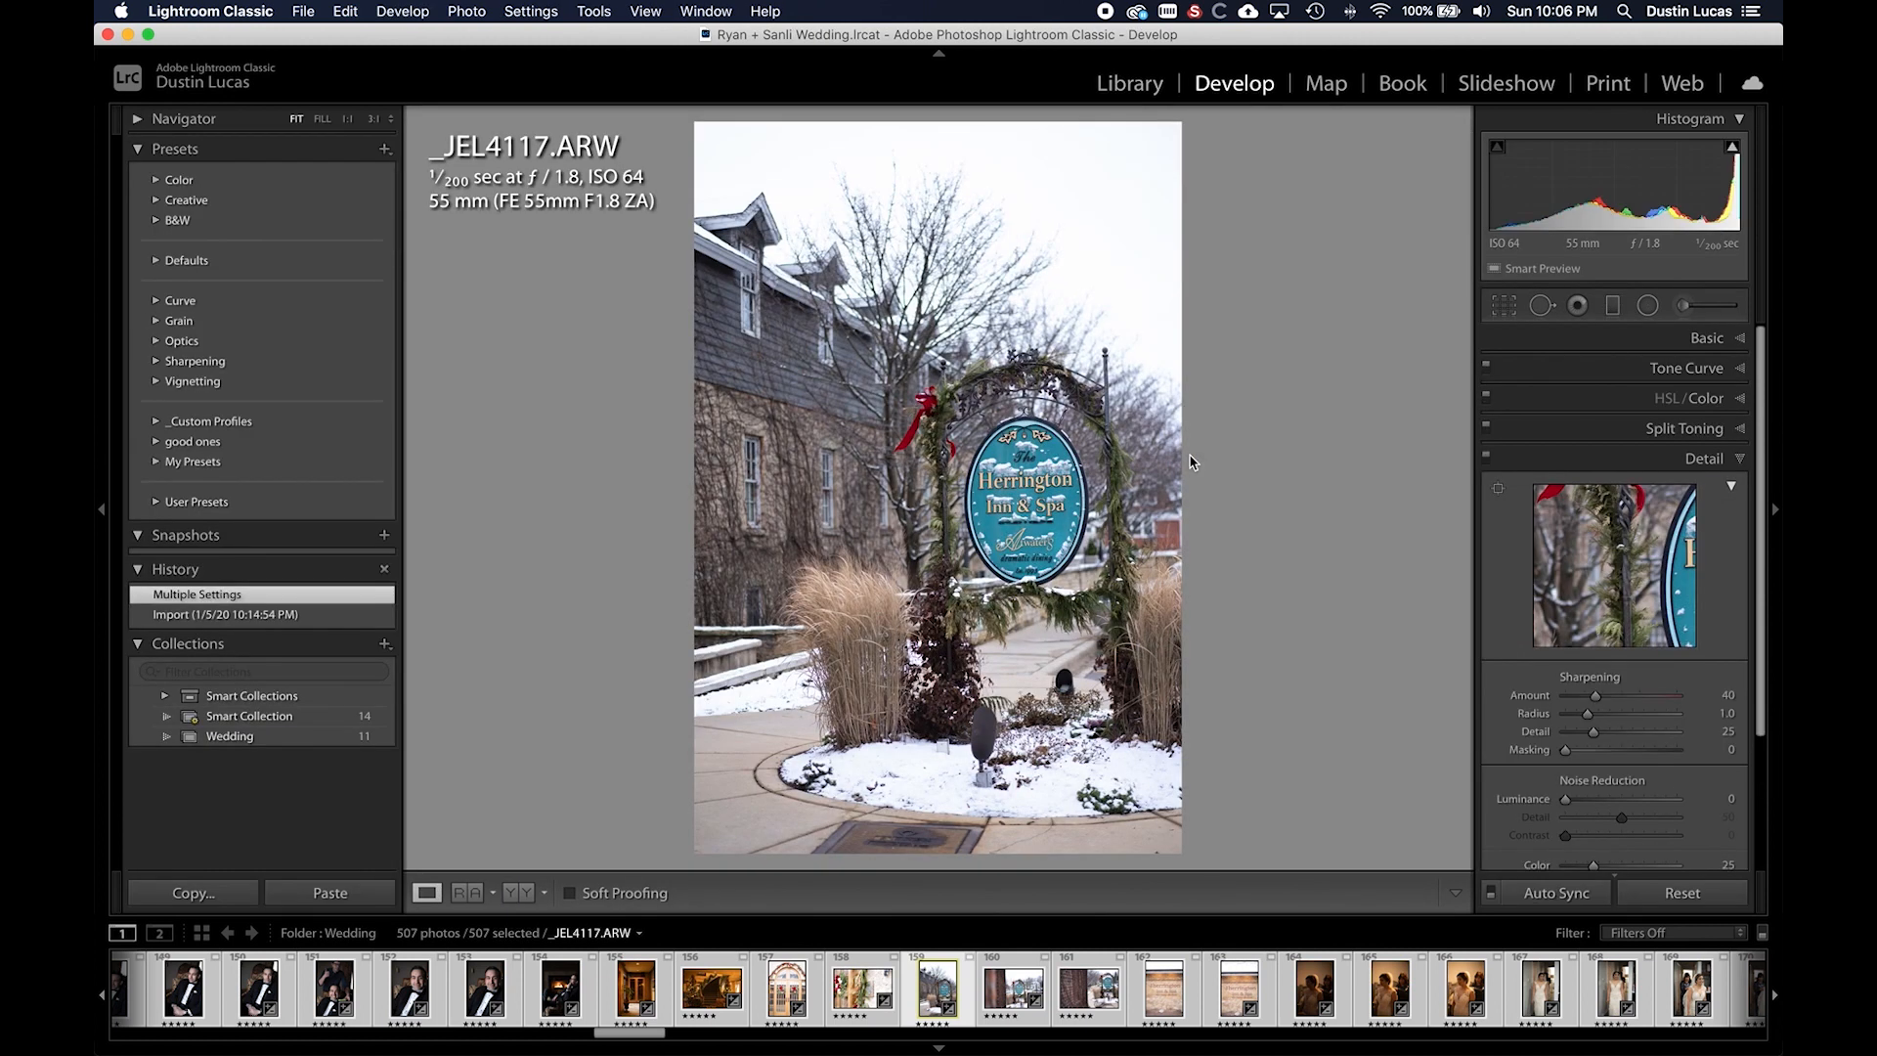
{"action": "key", "text": "super+shift+n"}
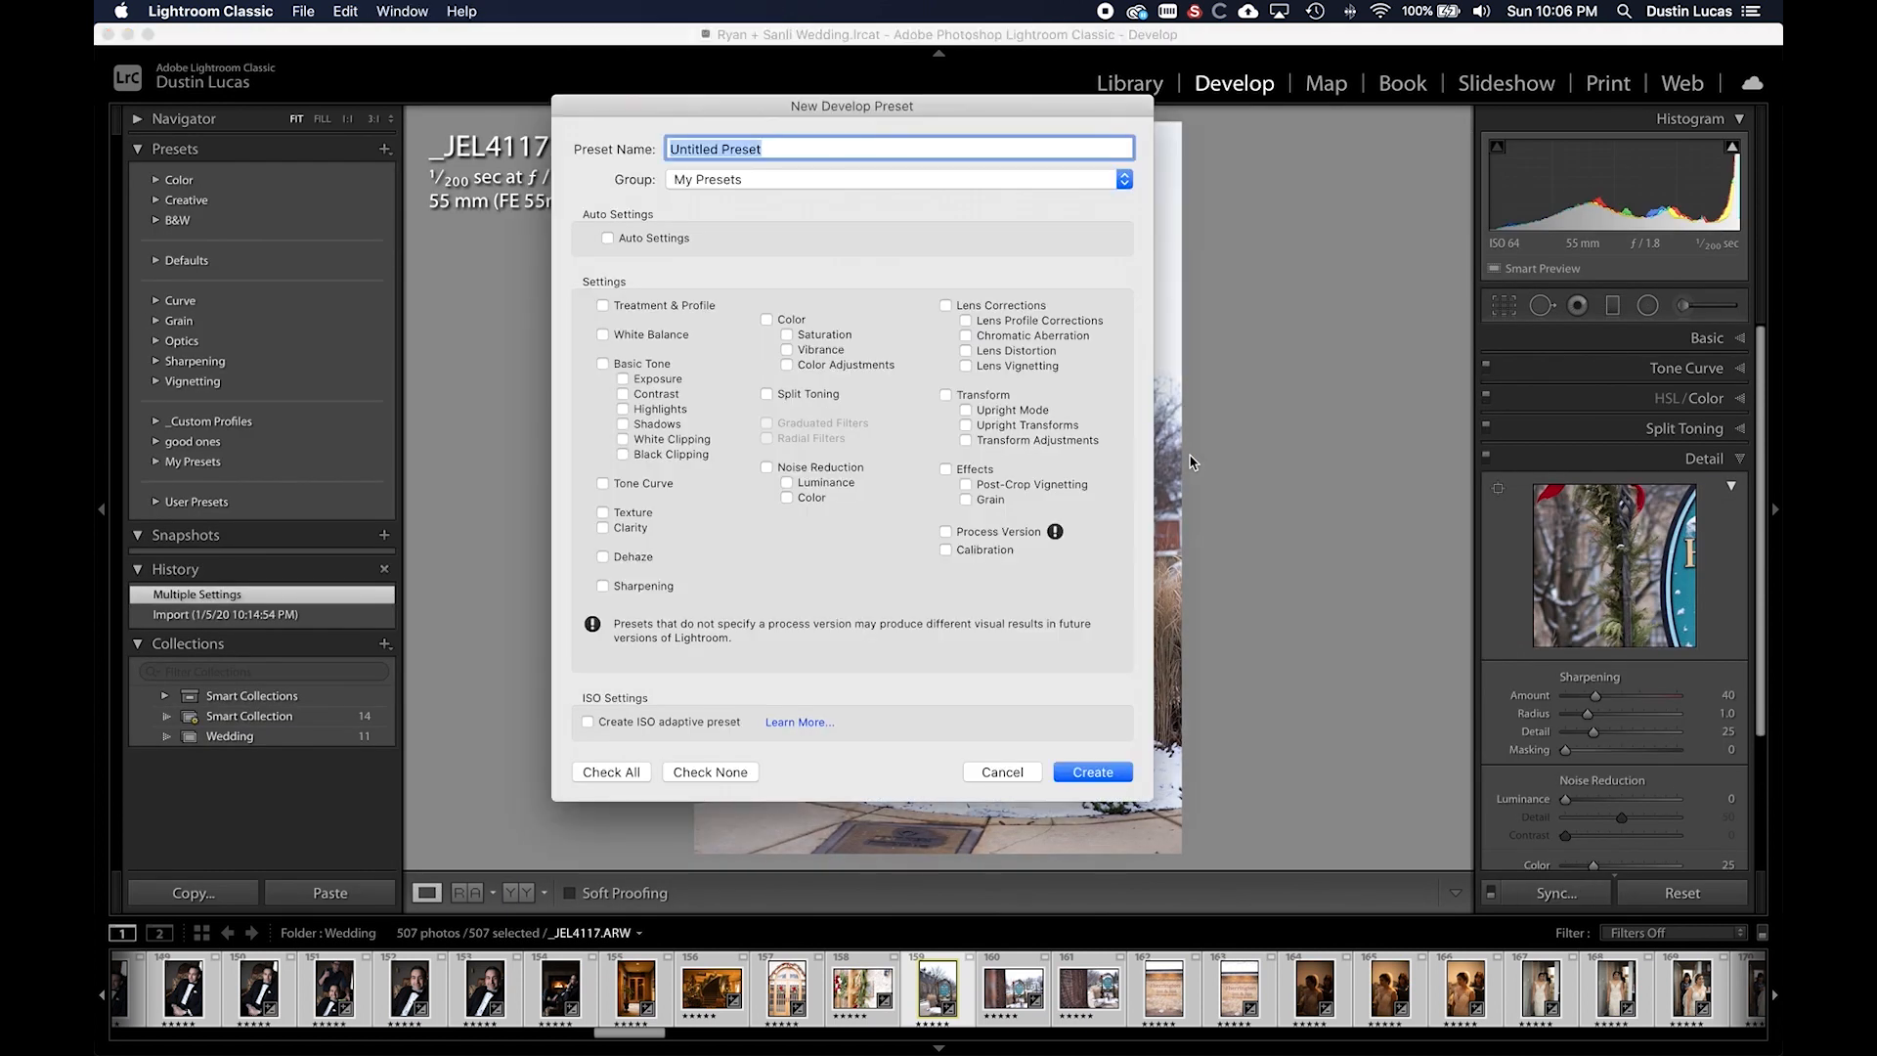
{"action": "left_click", "coordinate": [760, 179]}
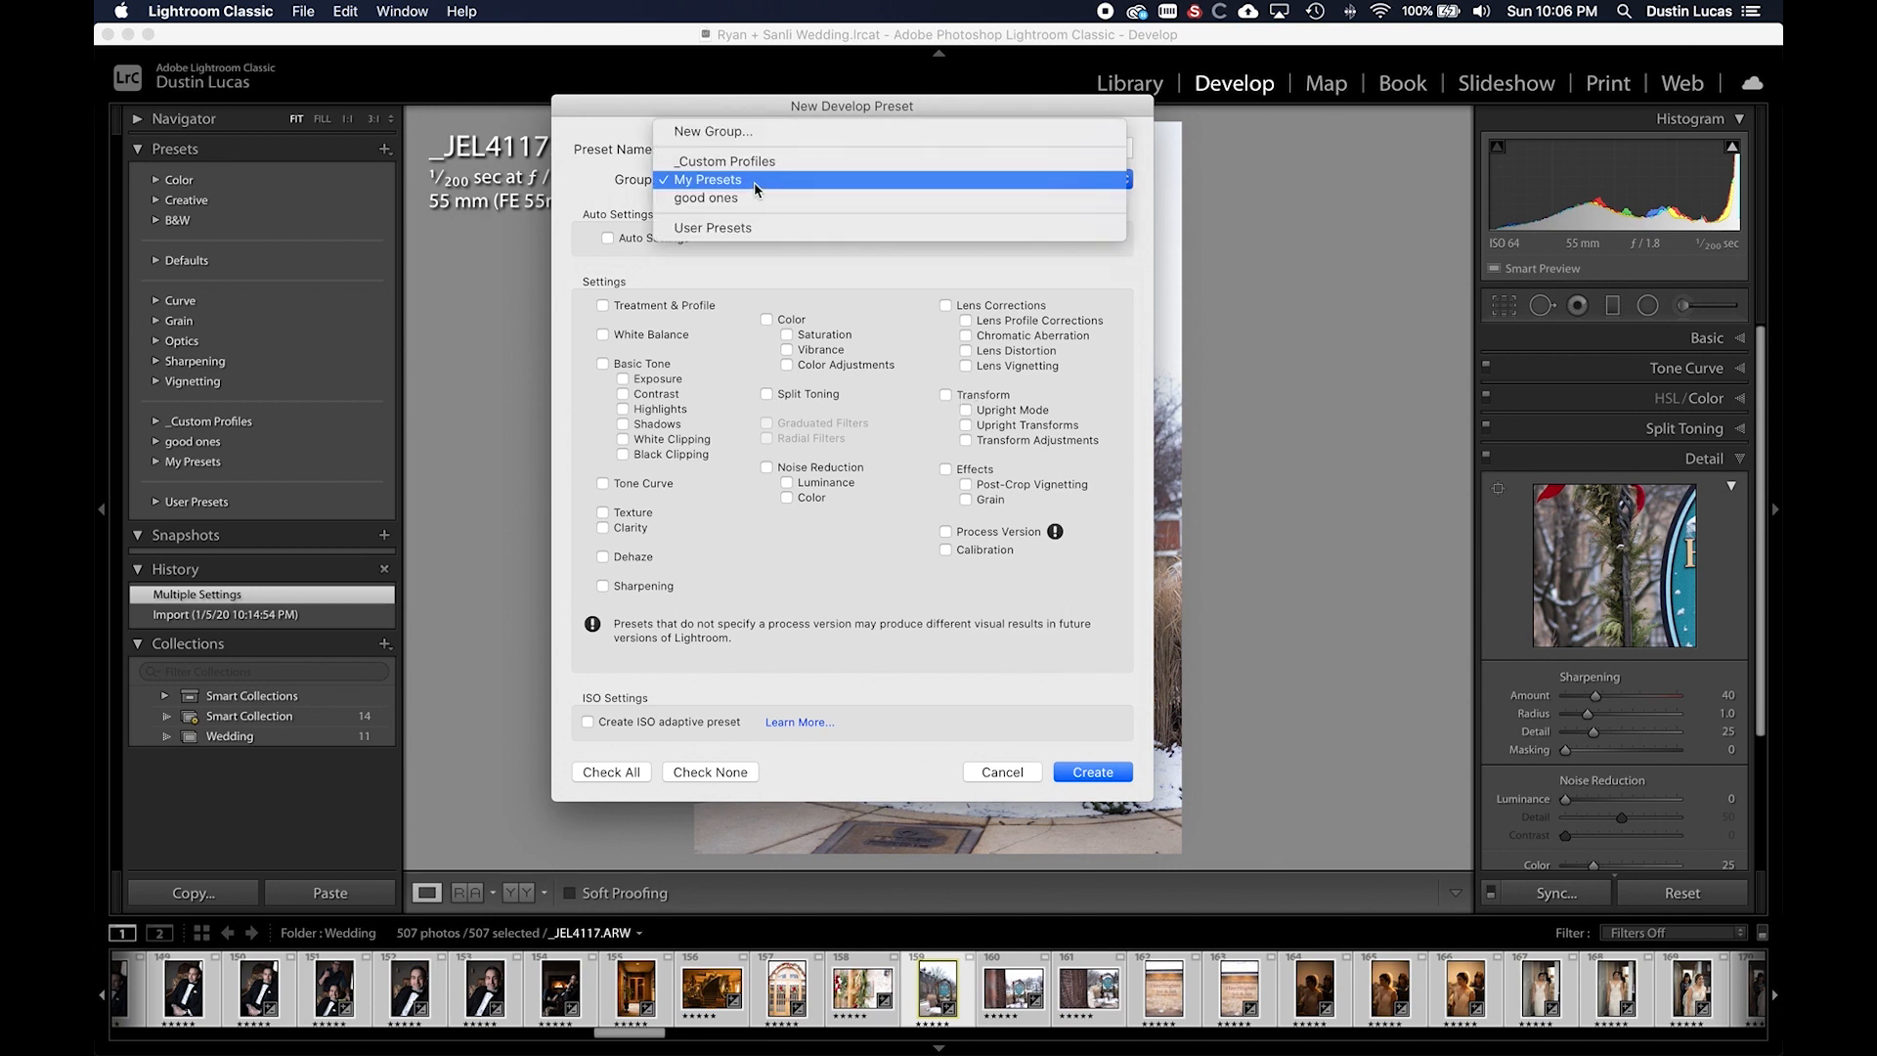
{"action": "left_click", "coordinate": [755, 185]}
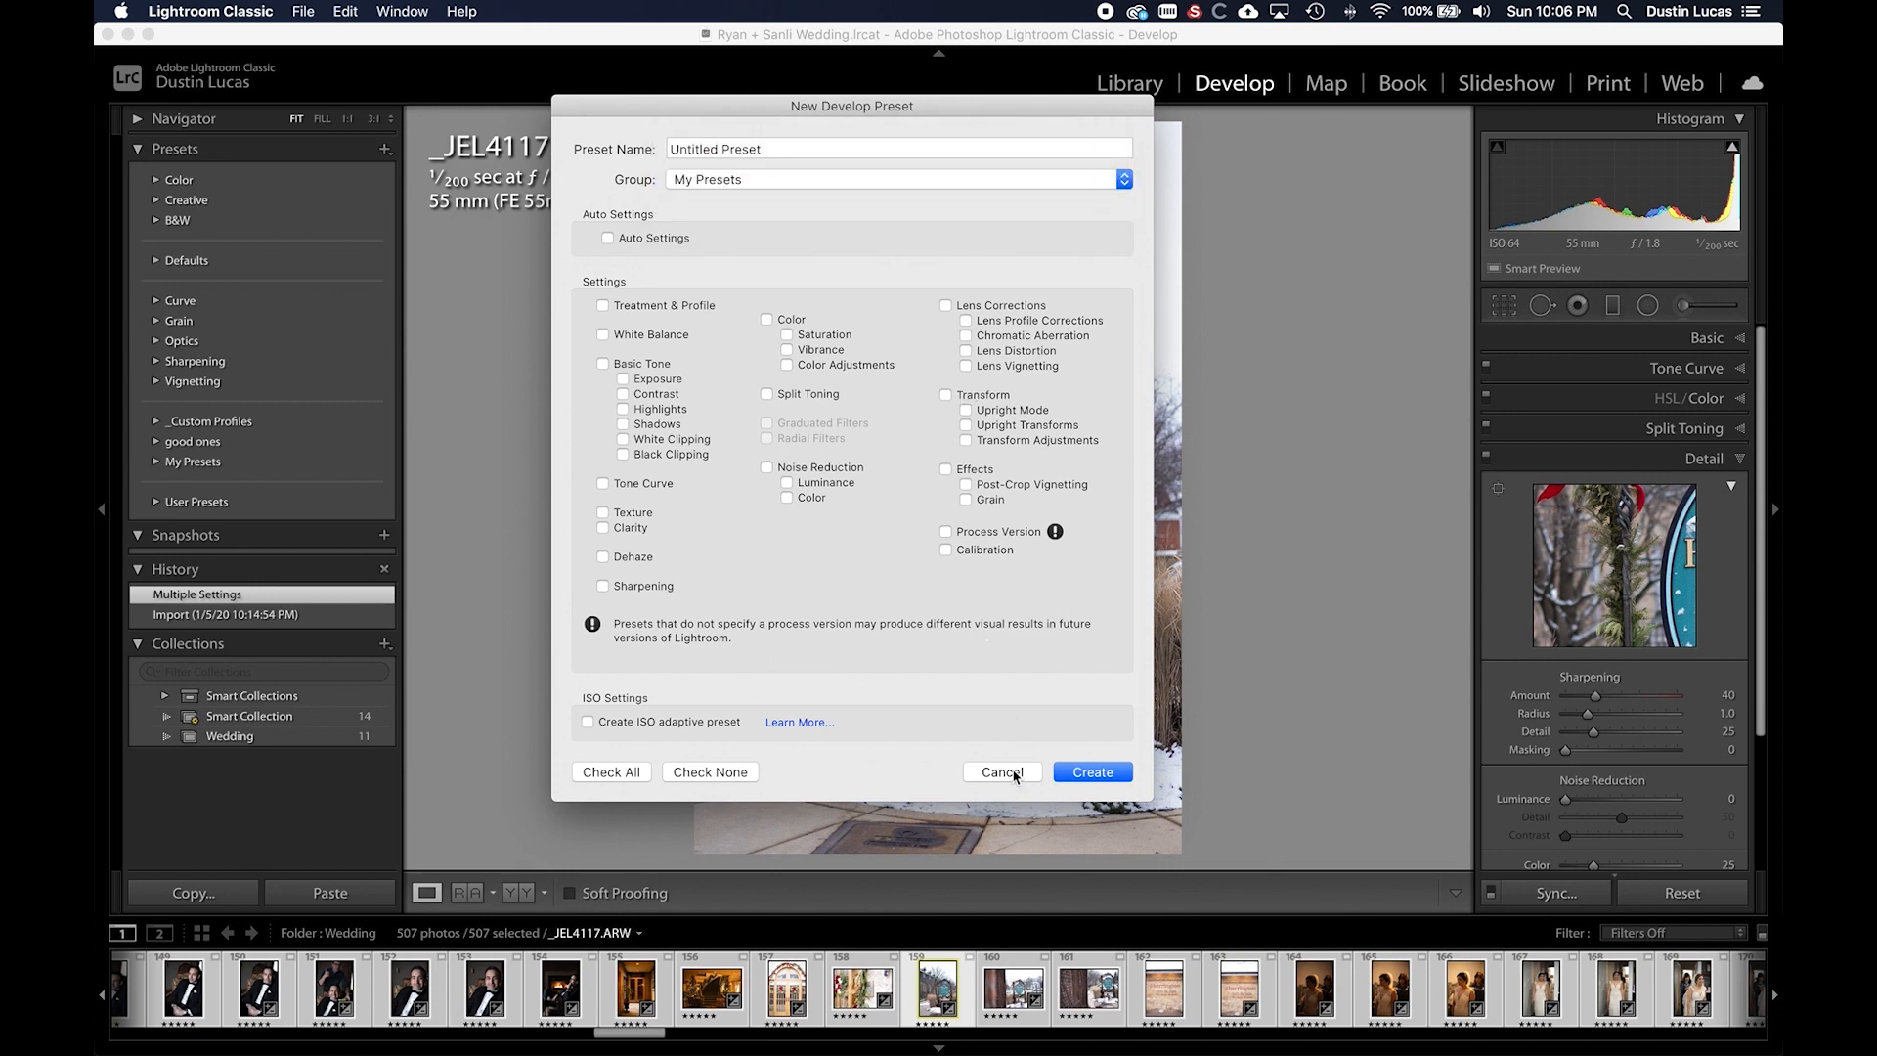
{"action": "left_click", "coordinate": [1013, 773]}
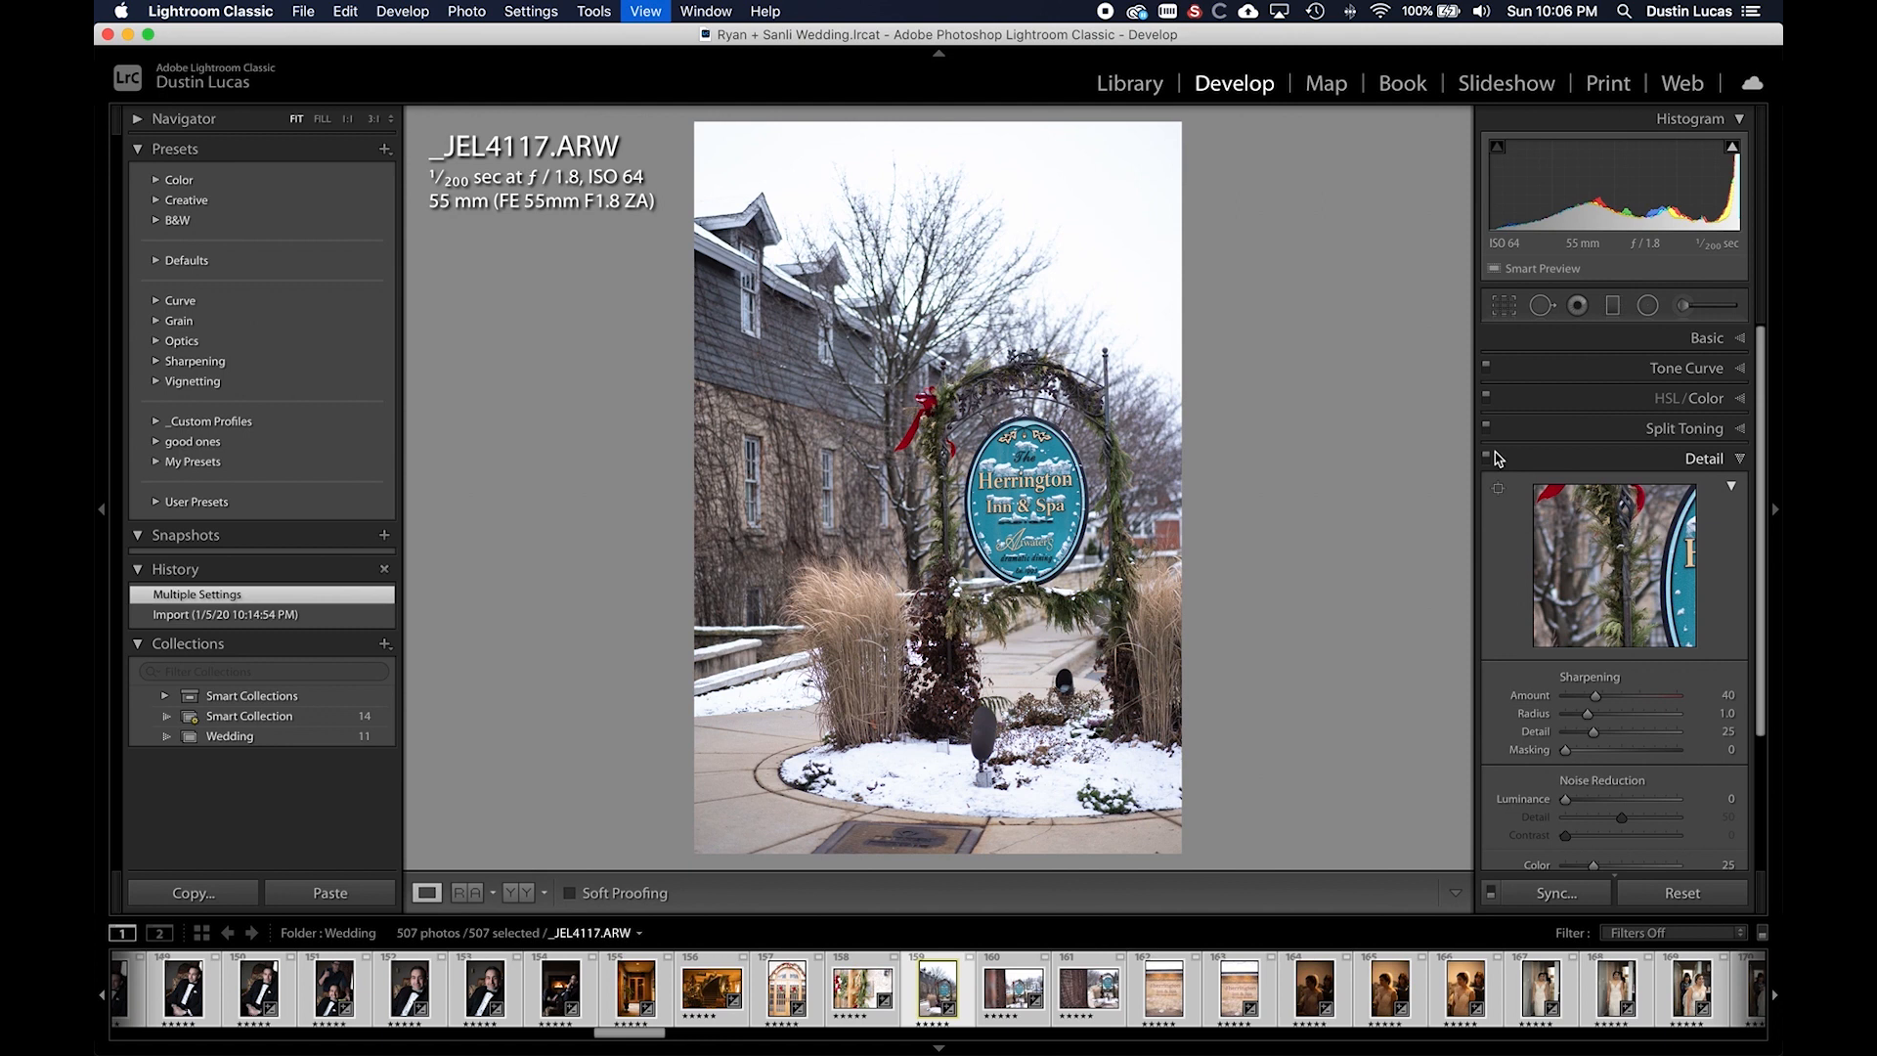
- Return to the Library grid and examine the My Presets and User Presets groups in Quick Develop
{"action": "key", "text": "g"}
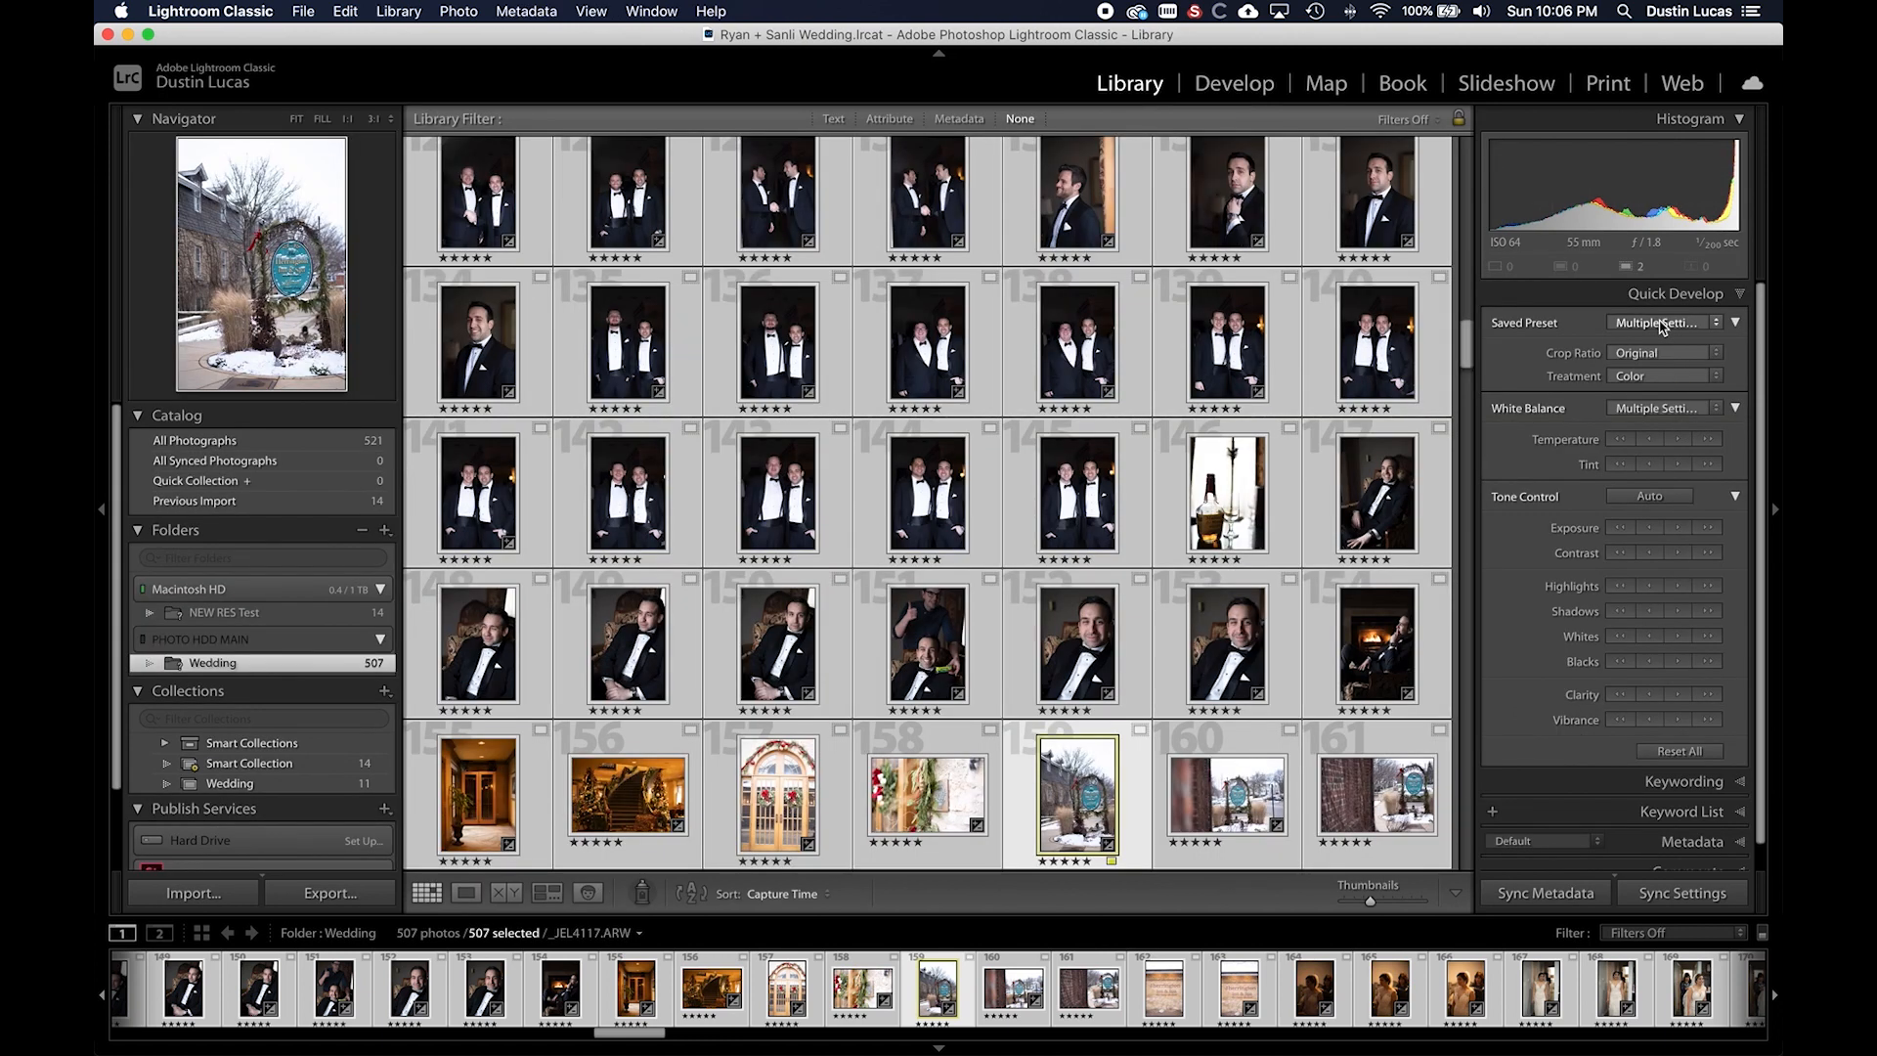
{"action": "left_click", "coordinate": [1662, 325]}
{"action": "mouse_move", "coordinate": [1669, 556]}
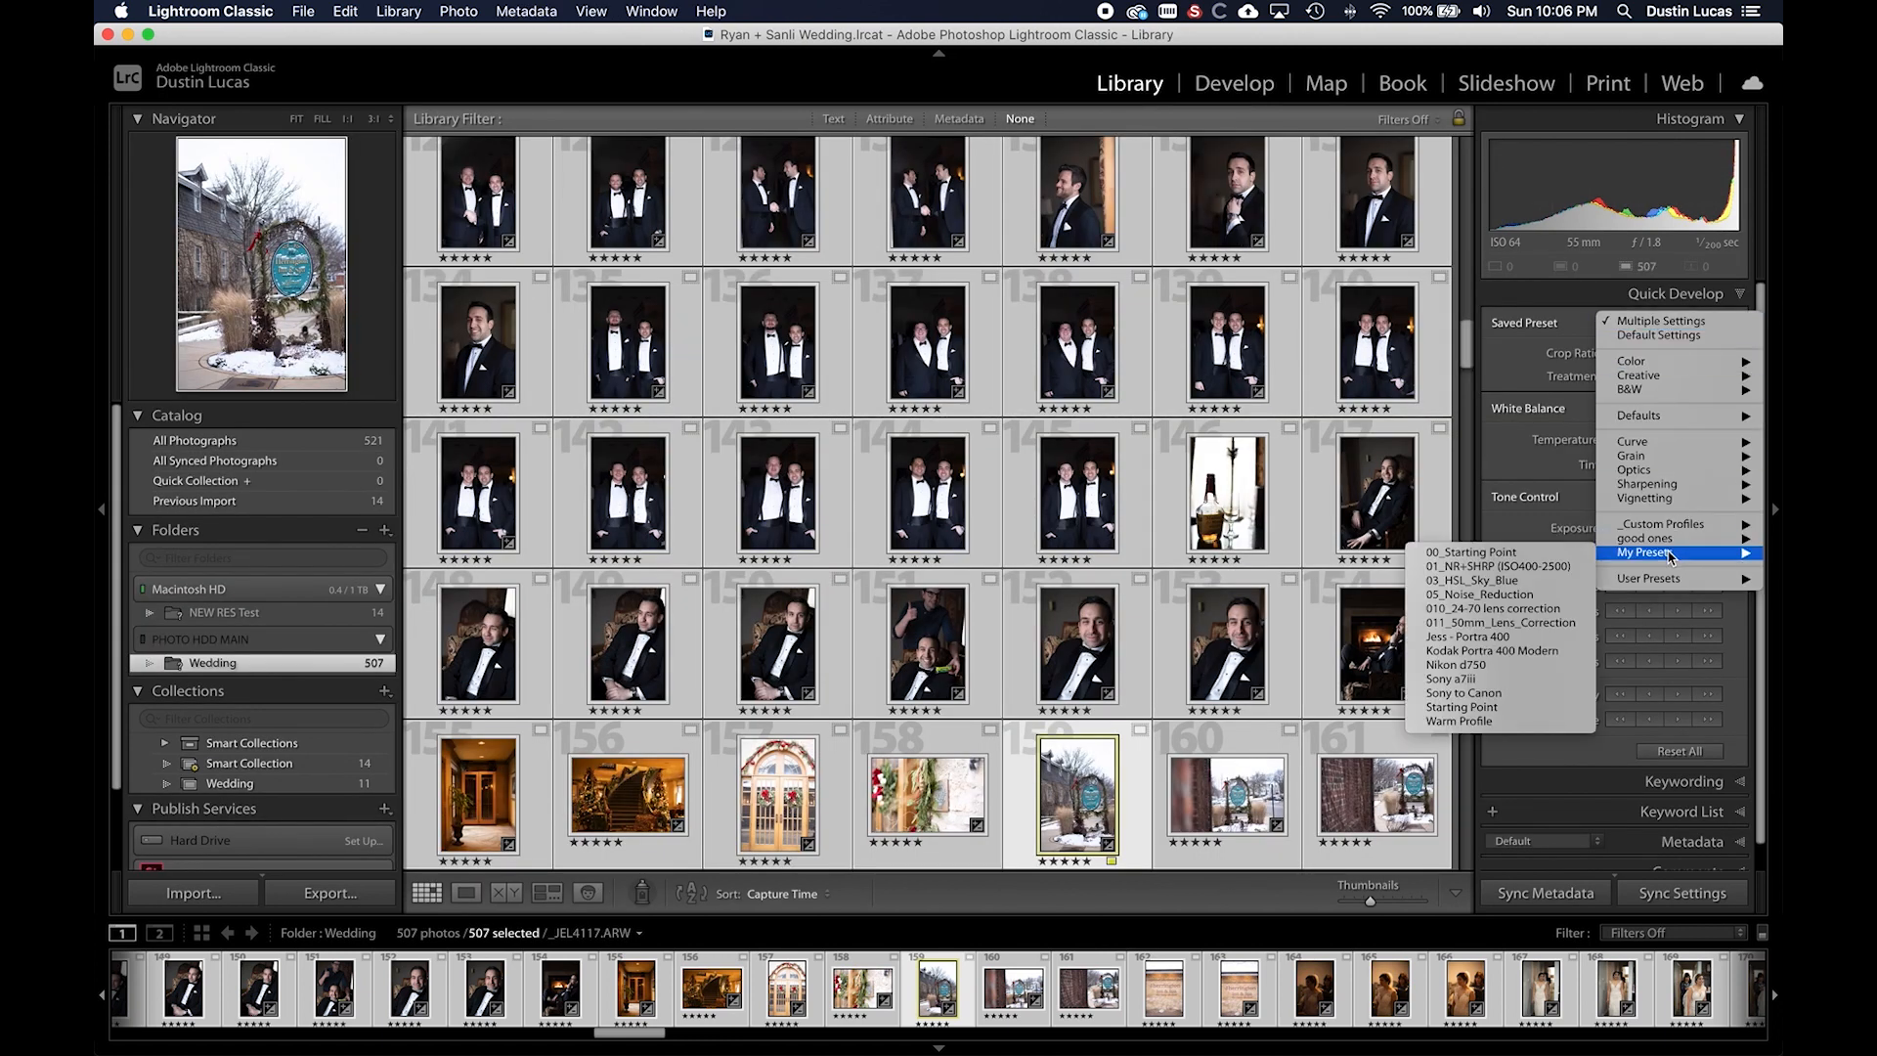
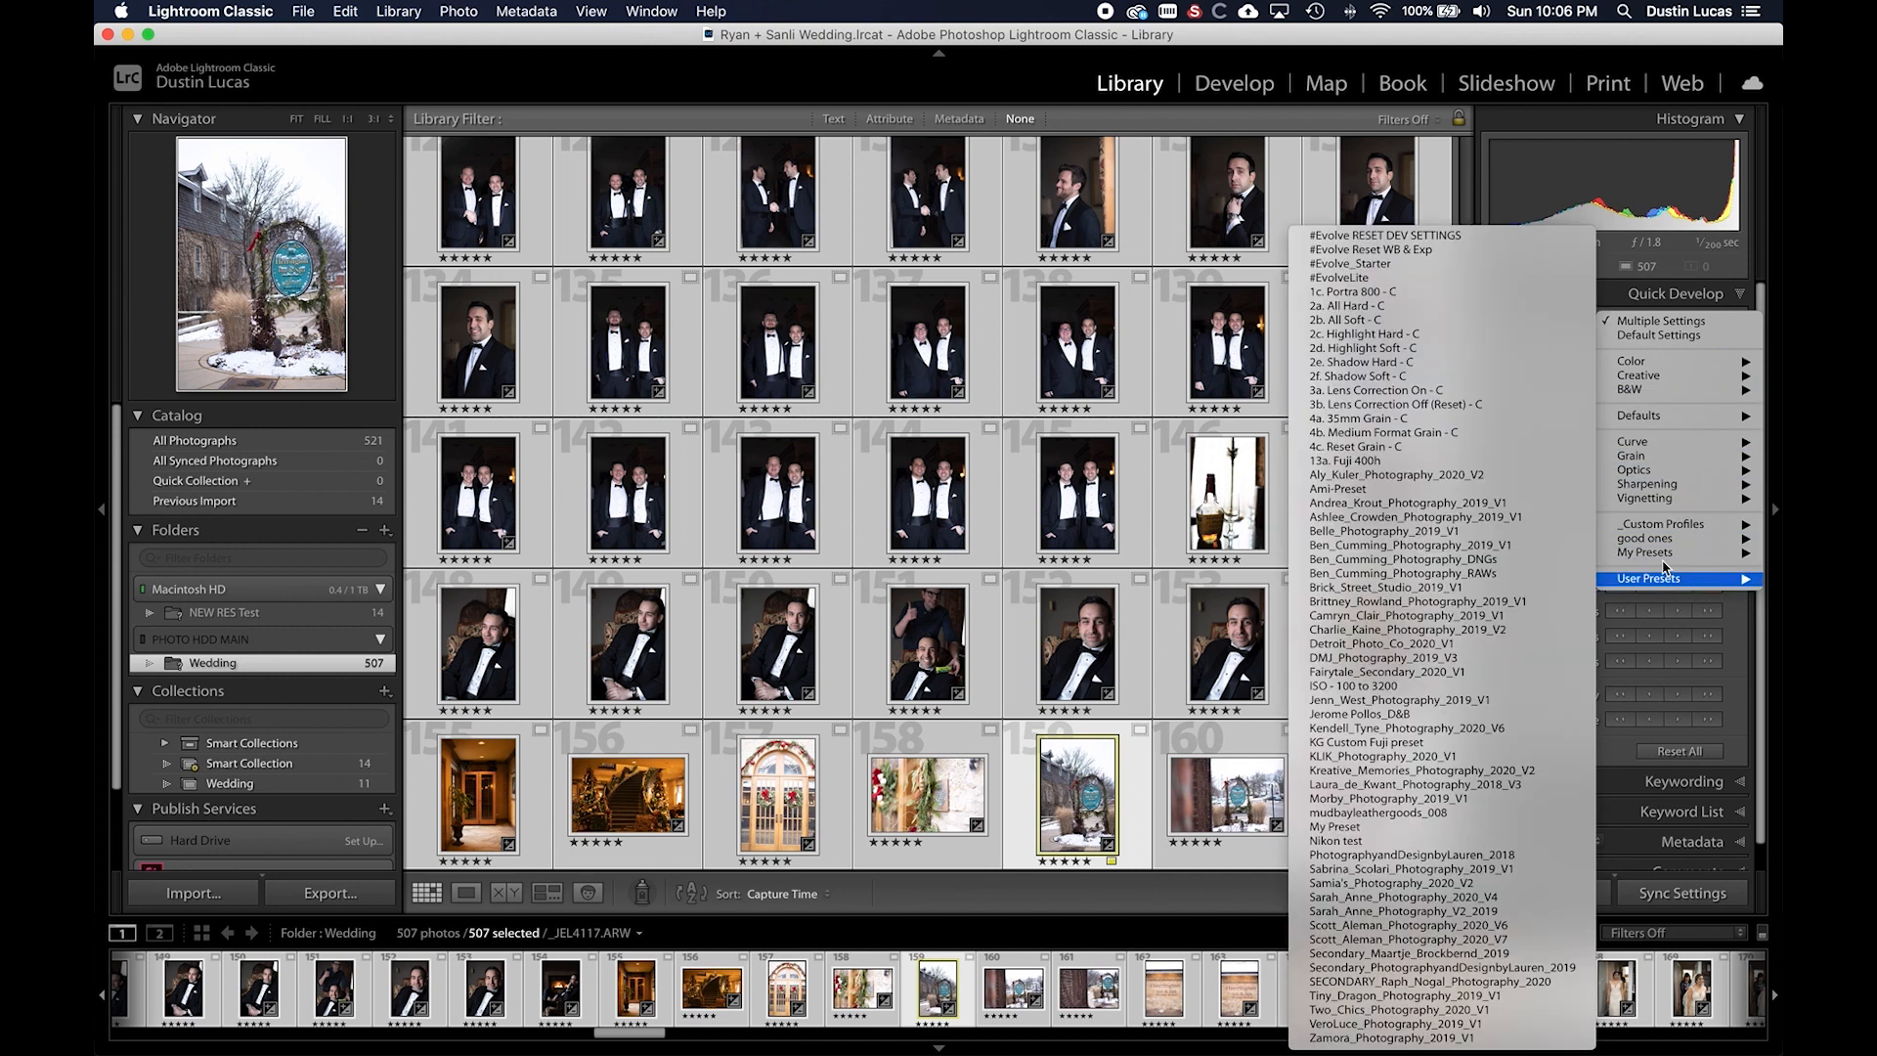
{"action": "left_click", "coordinate": [1236, 508]}
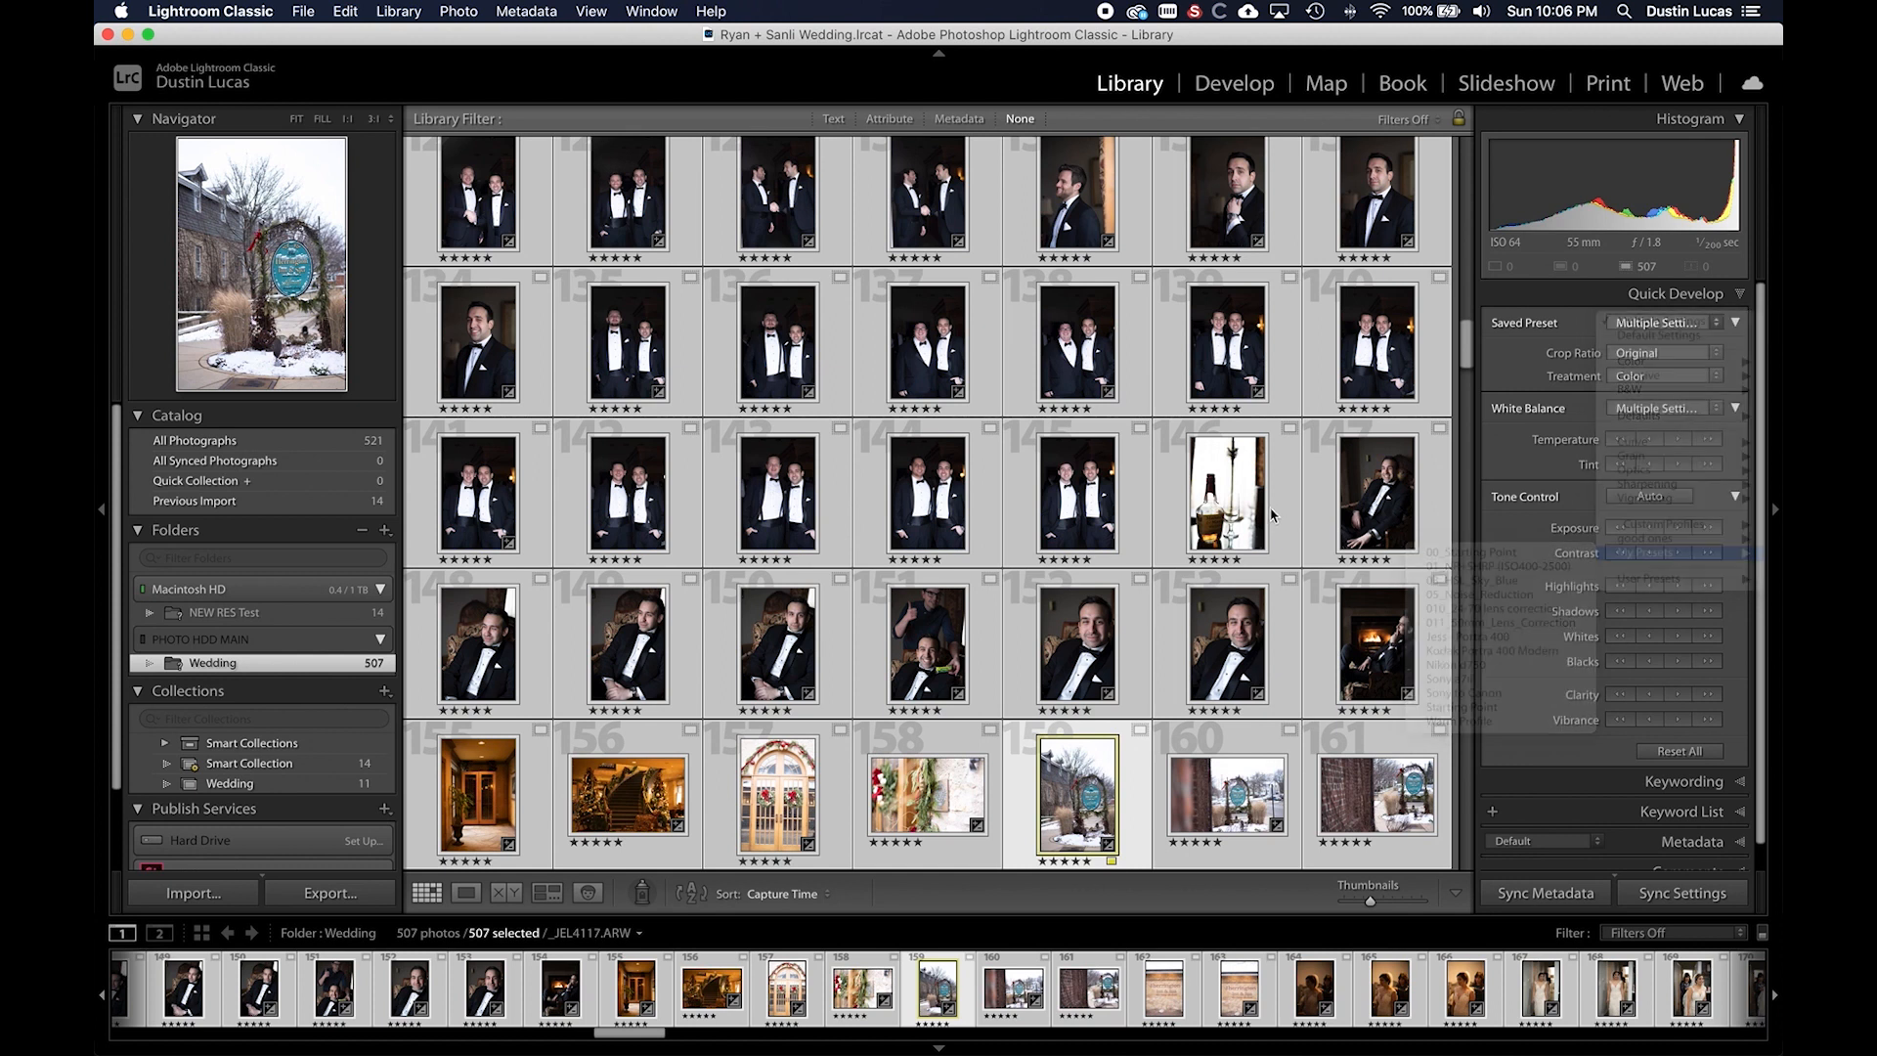
- Filter the wedding photos by the Yellow label and open both photos together in Develop
{"action": "left_click", "coordinate": [957, 121]}
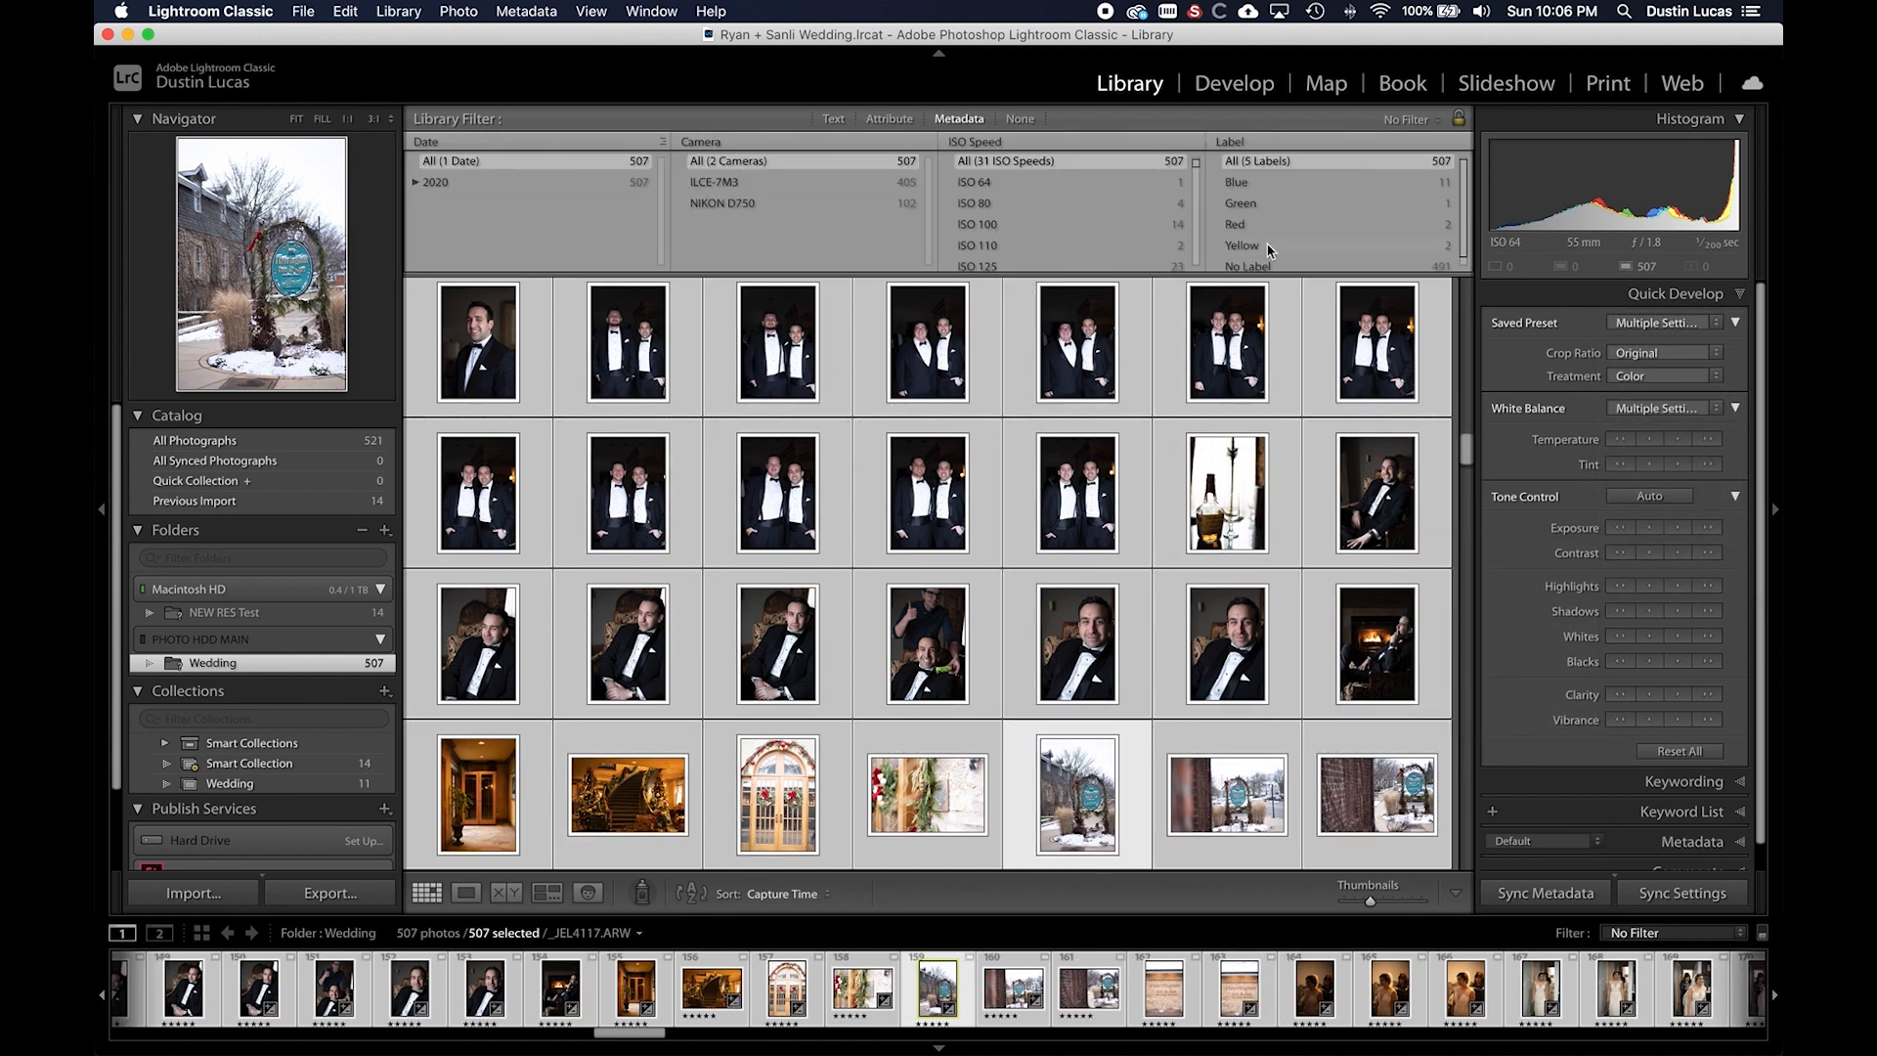
{"action": "left_click", "coordinate": [1261, 245]}
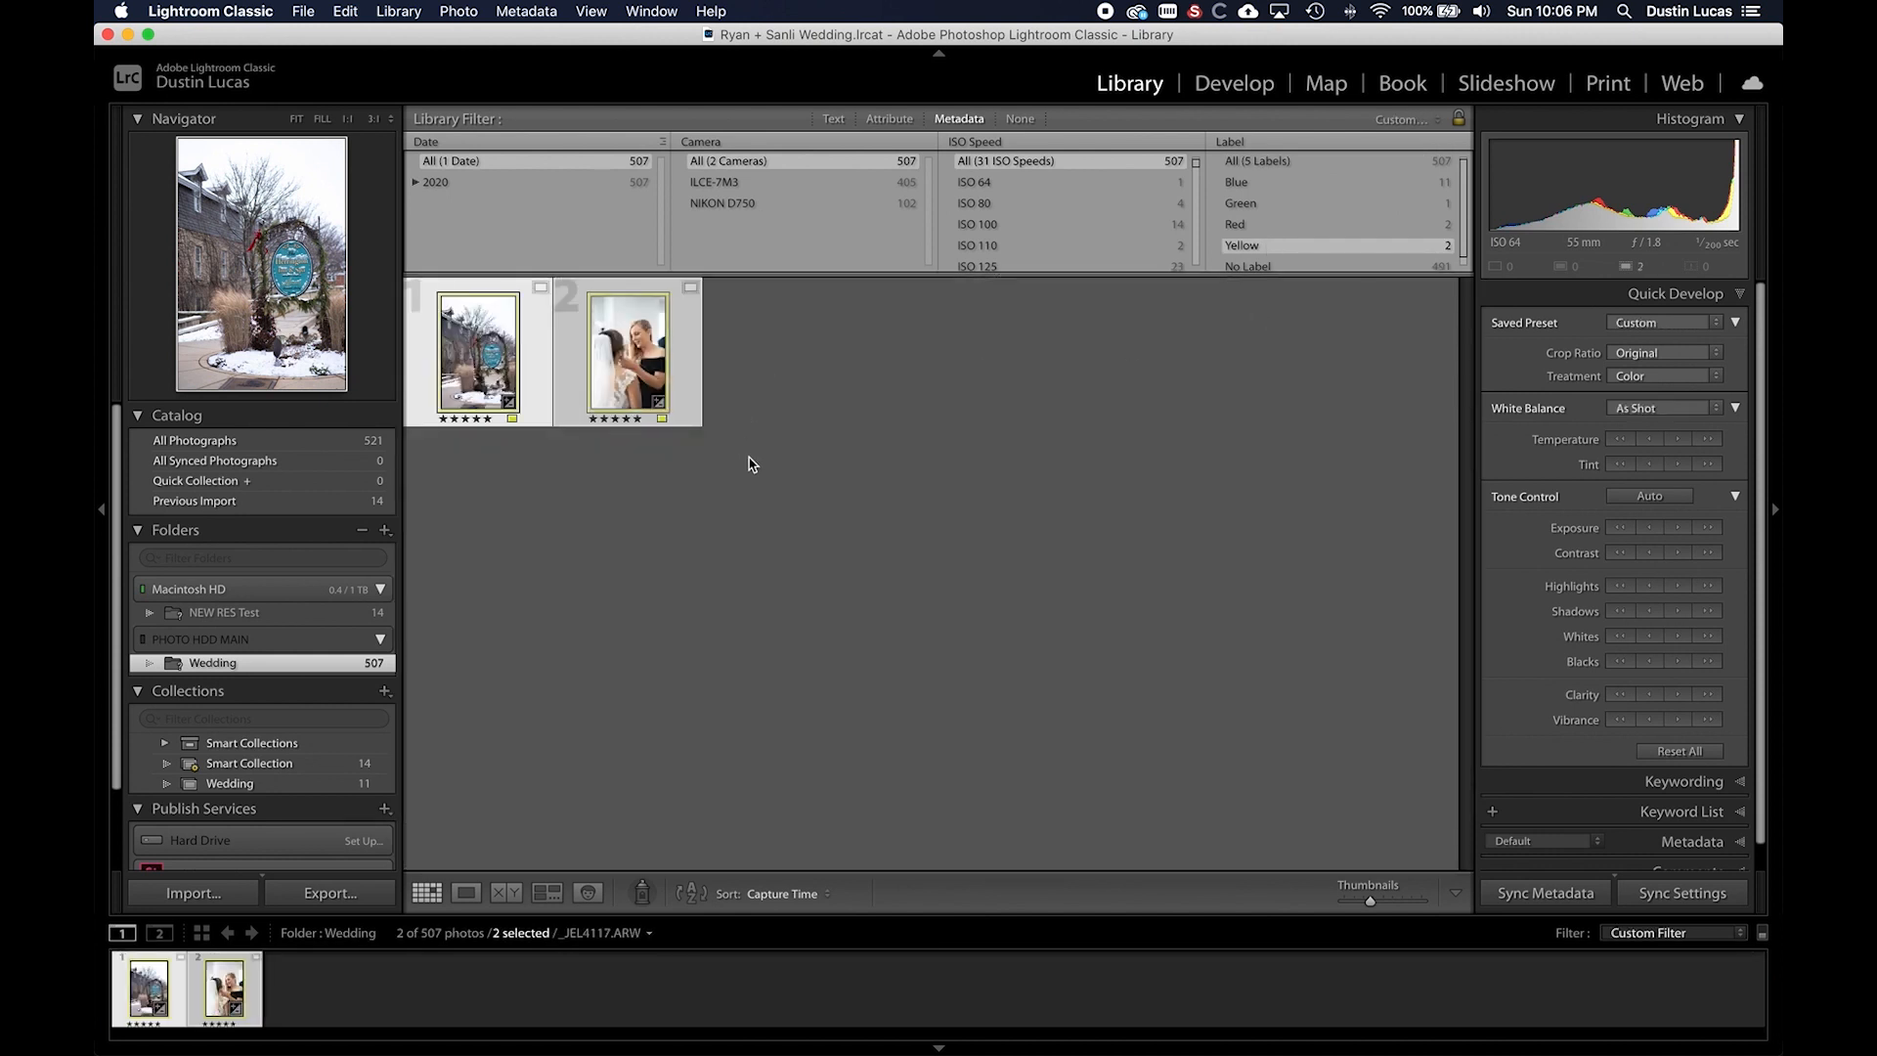
{"action": "left_click", "coordinate": [650, 369], "text": "super"}
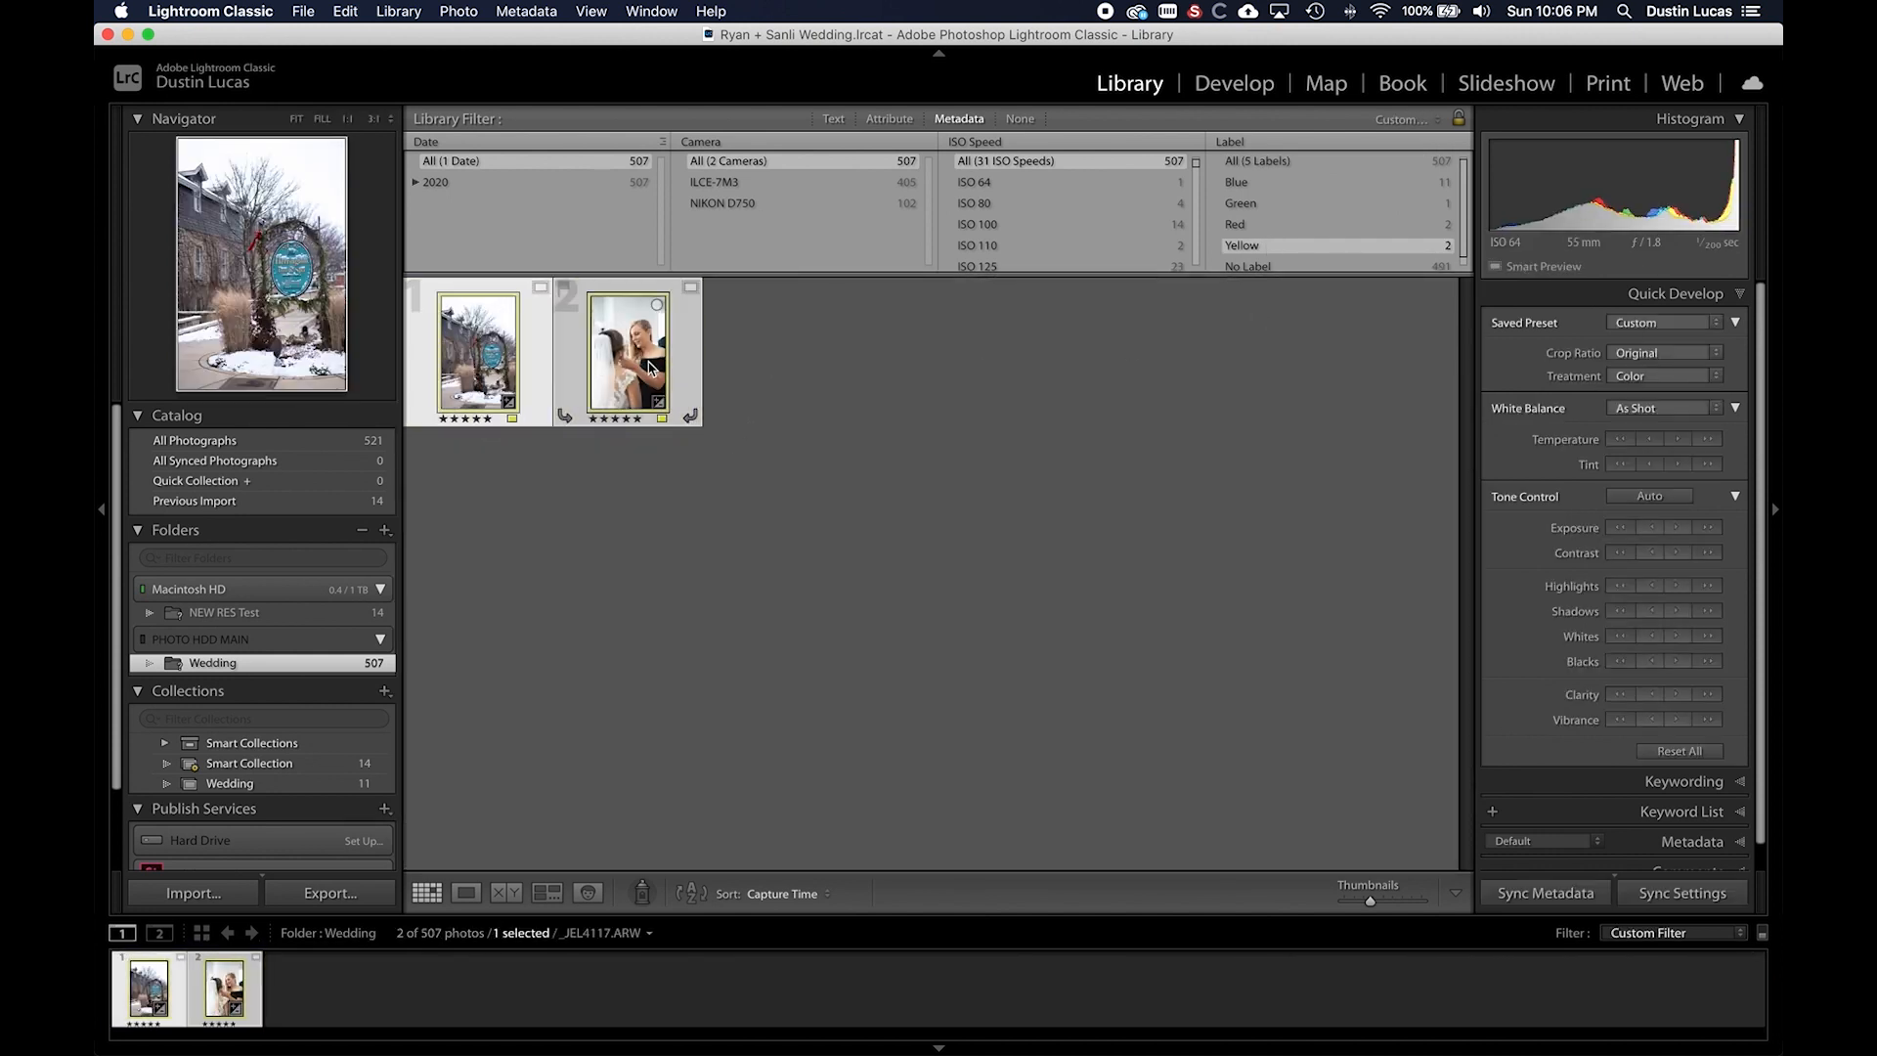
{"action": "key", "text": "d"}
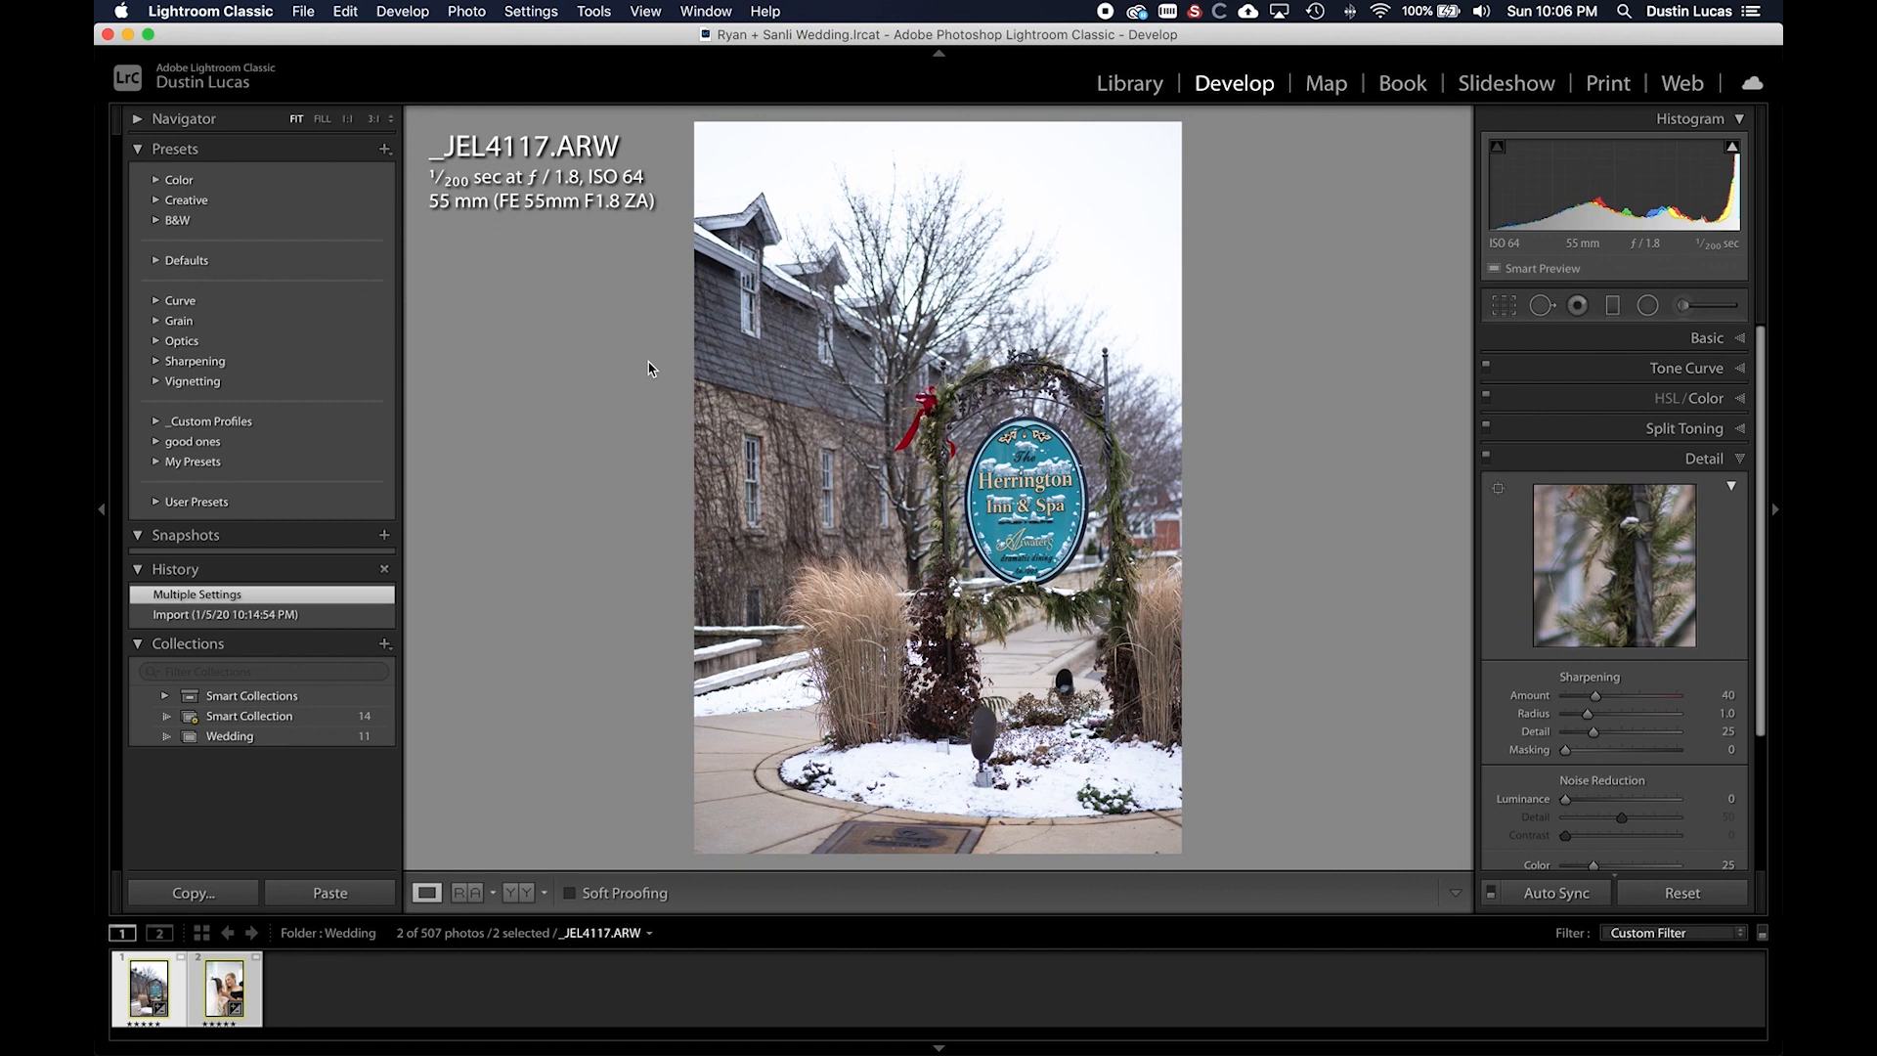
- Create an ISO adaptive develop preset named ISO Test in the User Presets group
{"action": "key", "text": "super+shift+n"}
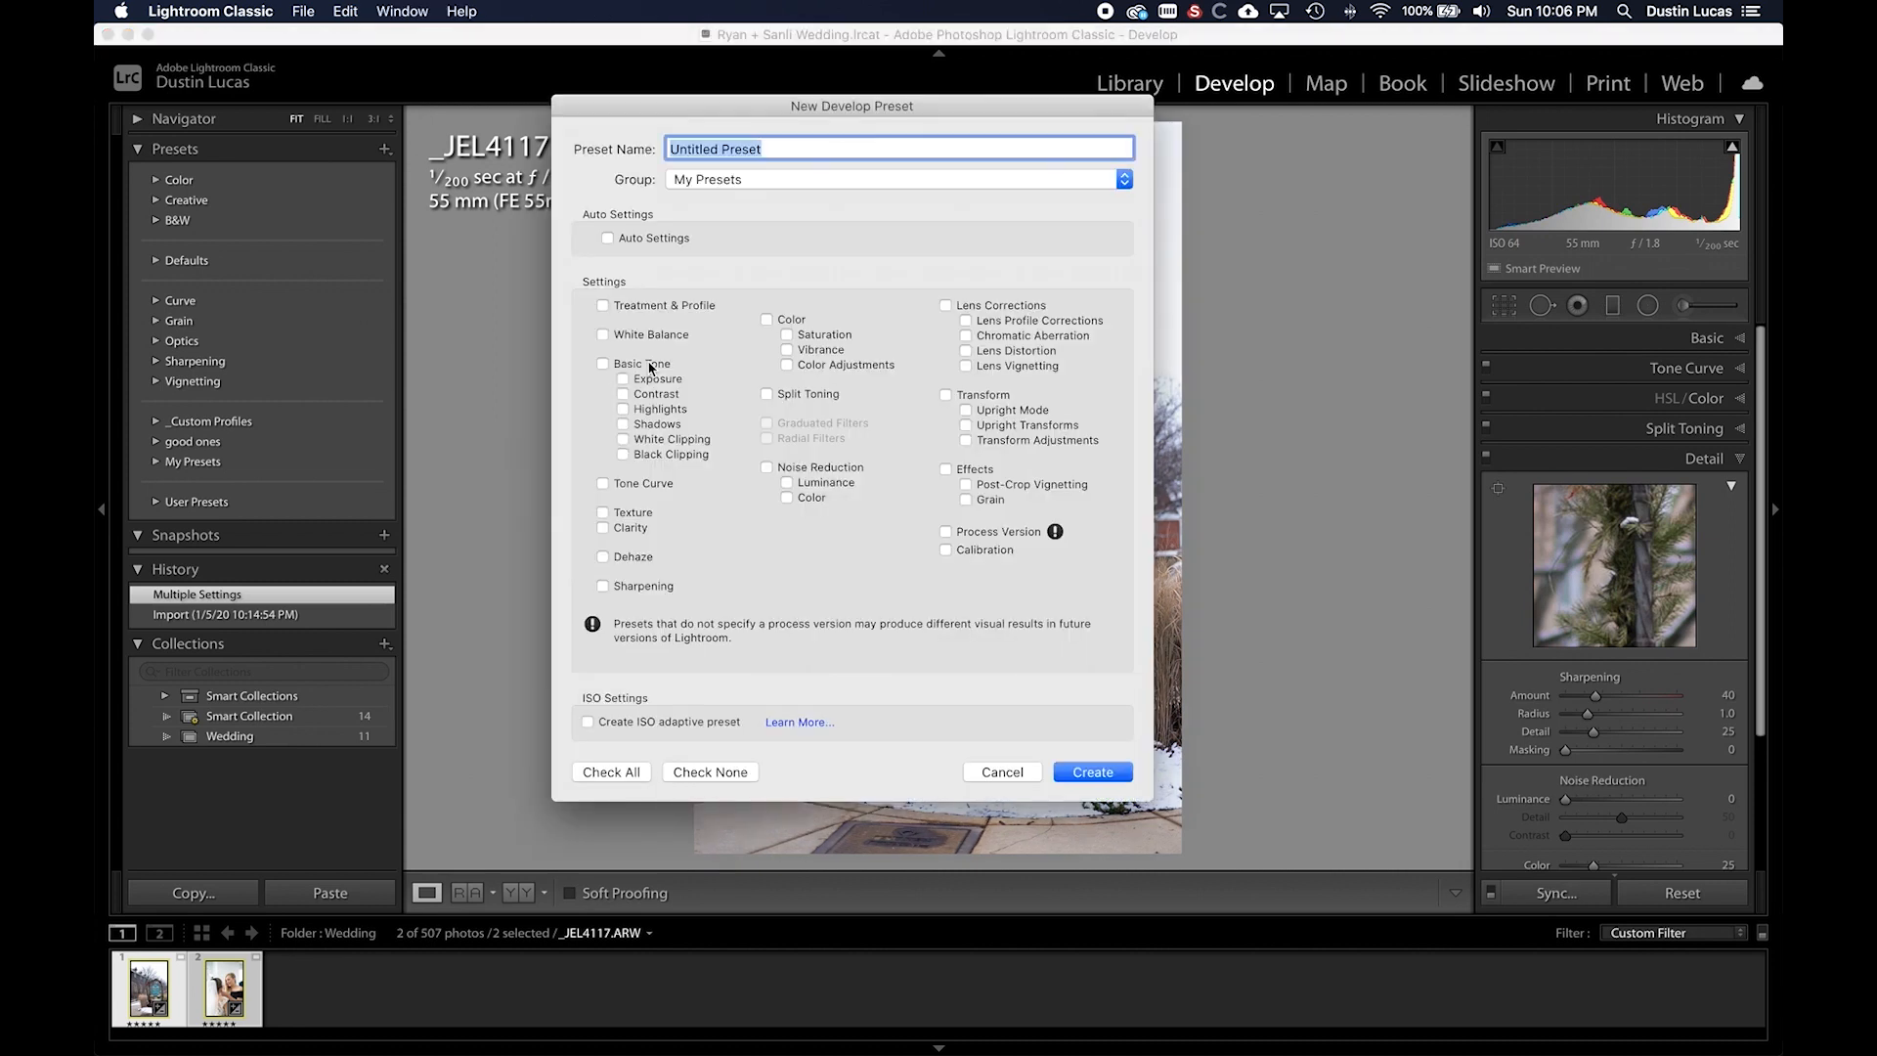
{"action": "key", "text": "BackSpace"}
{"action": "type", "text": "ISO Test"}
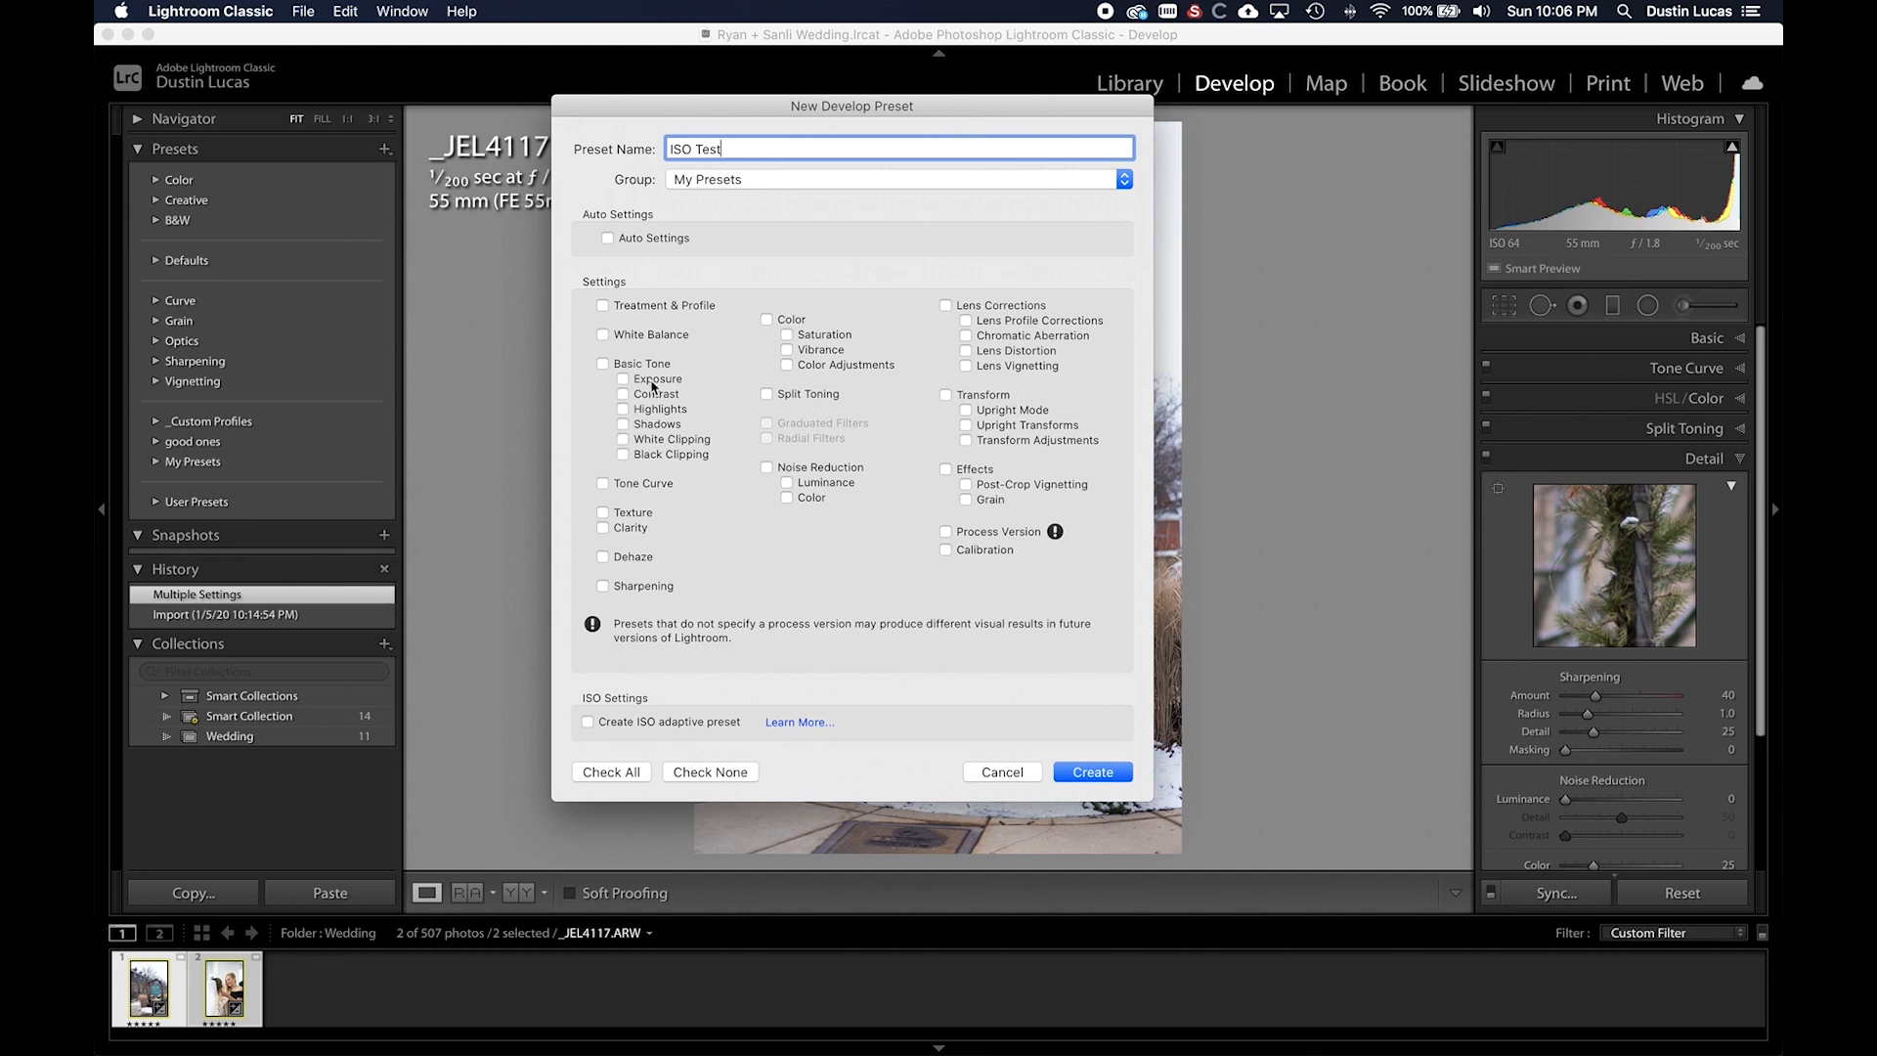
{"action": "left_click", "coordinate": [768, 184]}
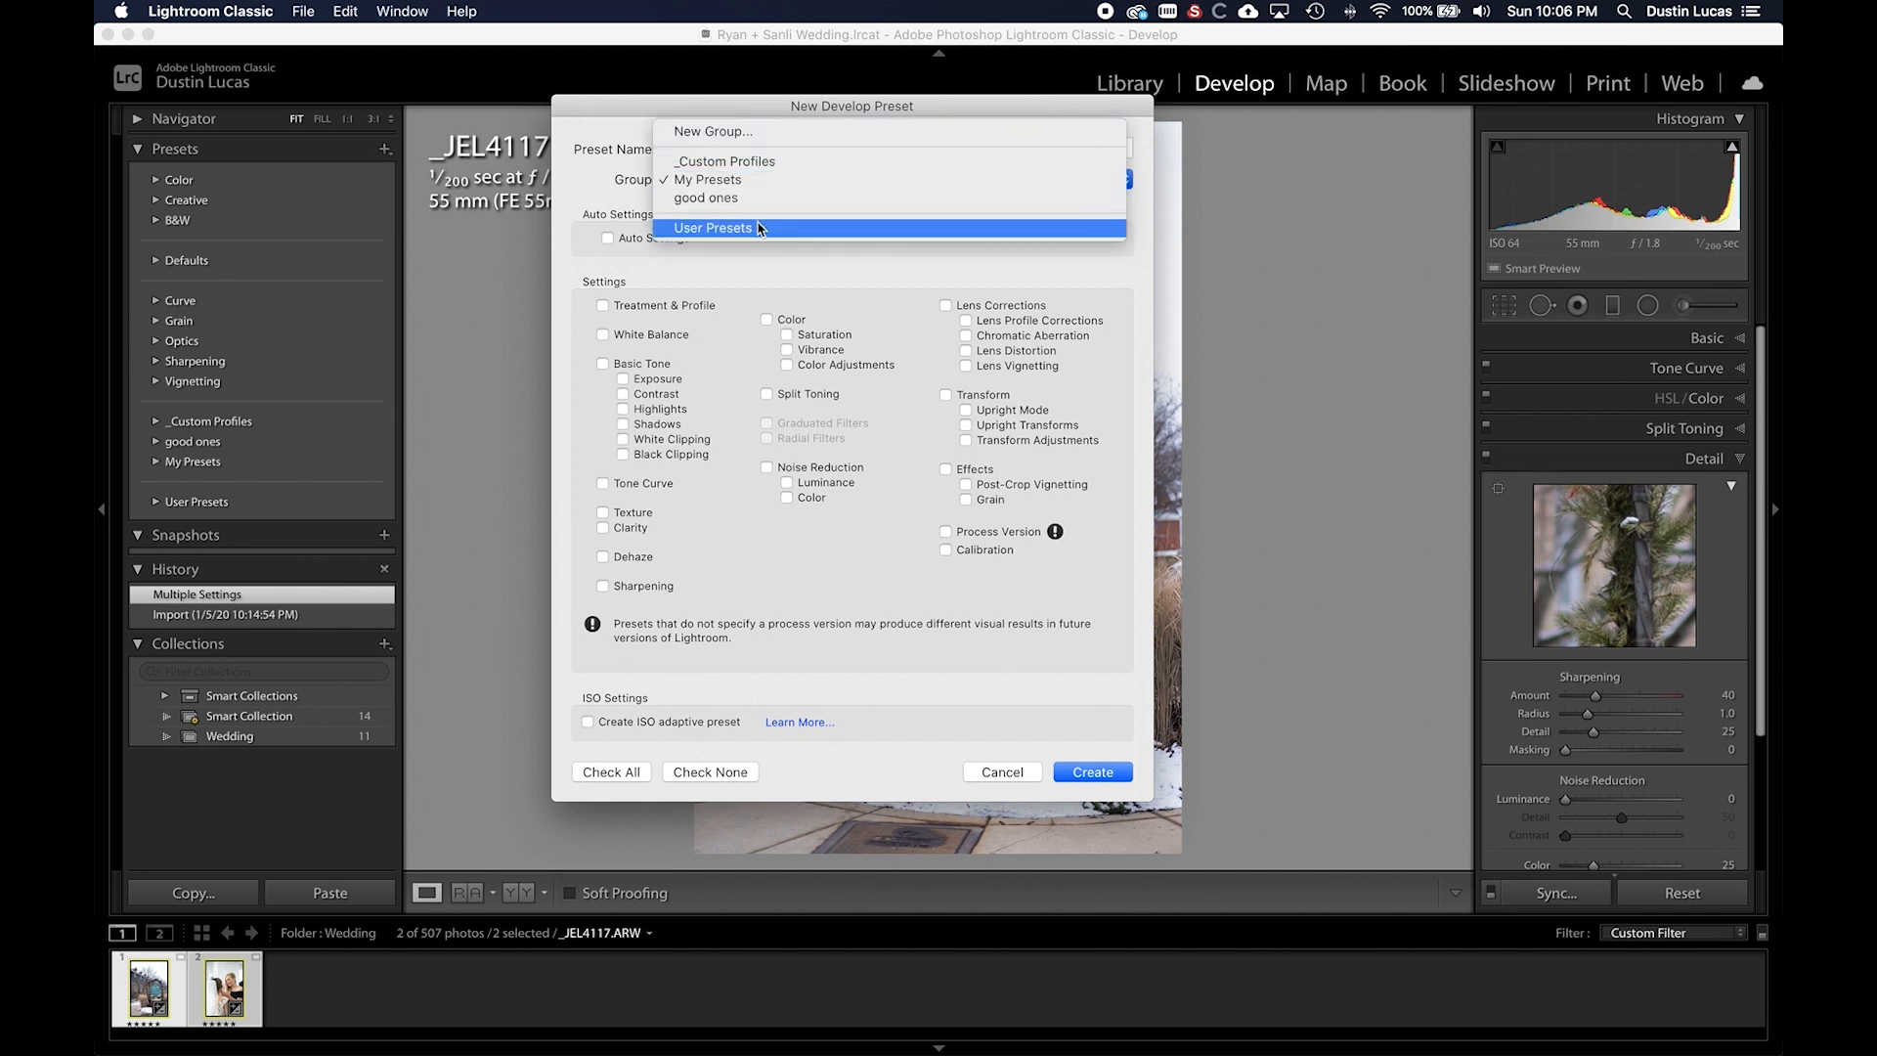
{"action": "left_click", "coordinate": [759, 228]}
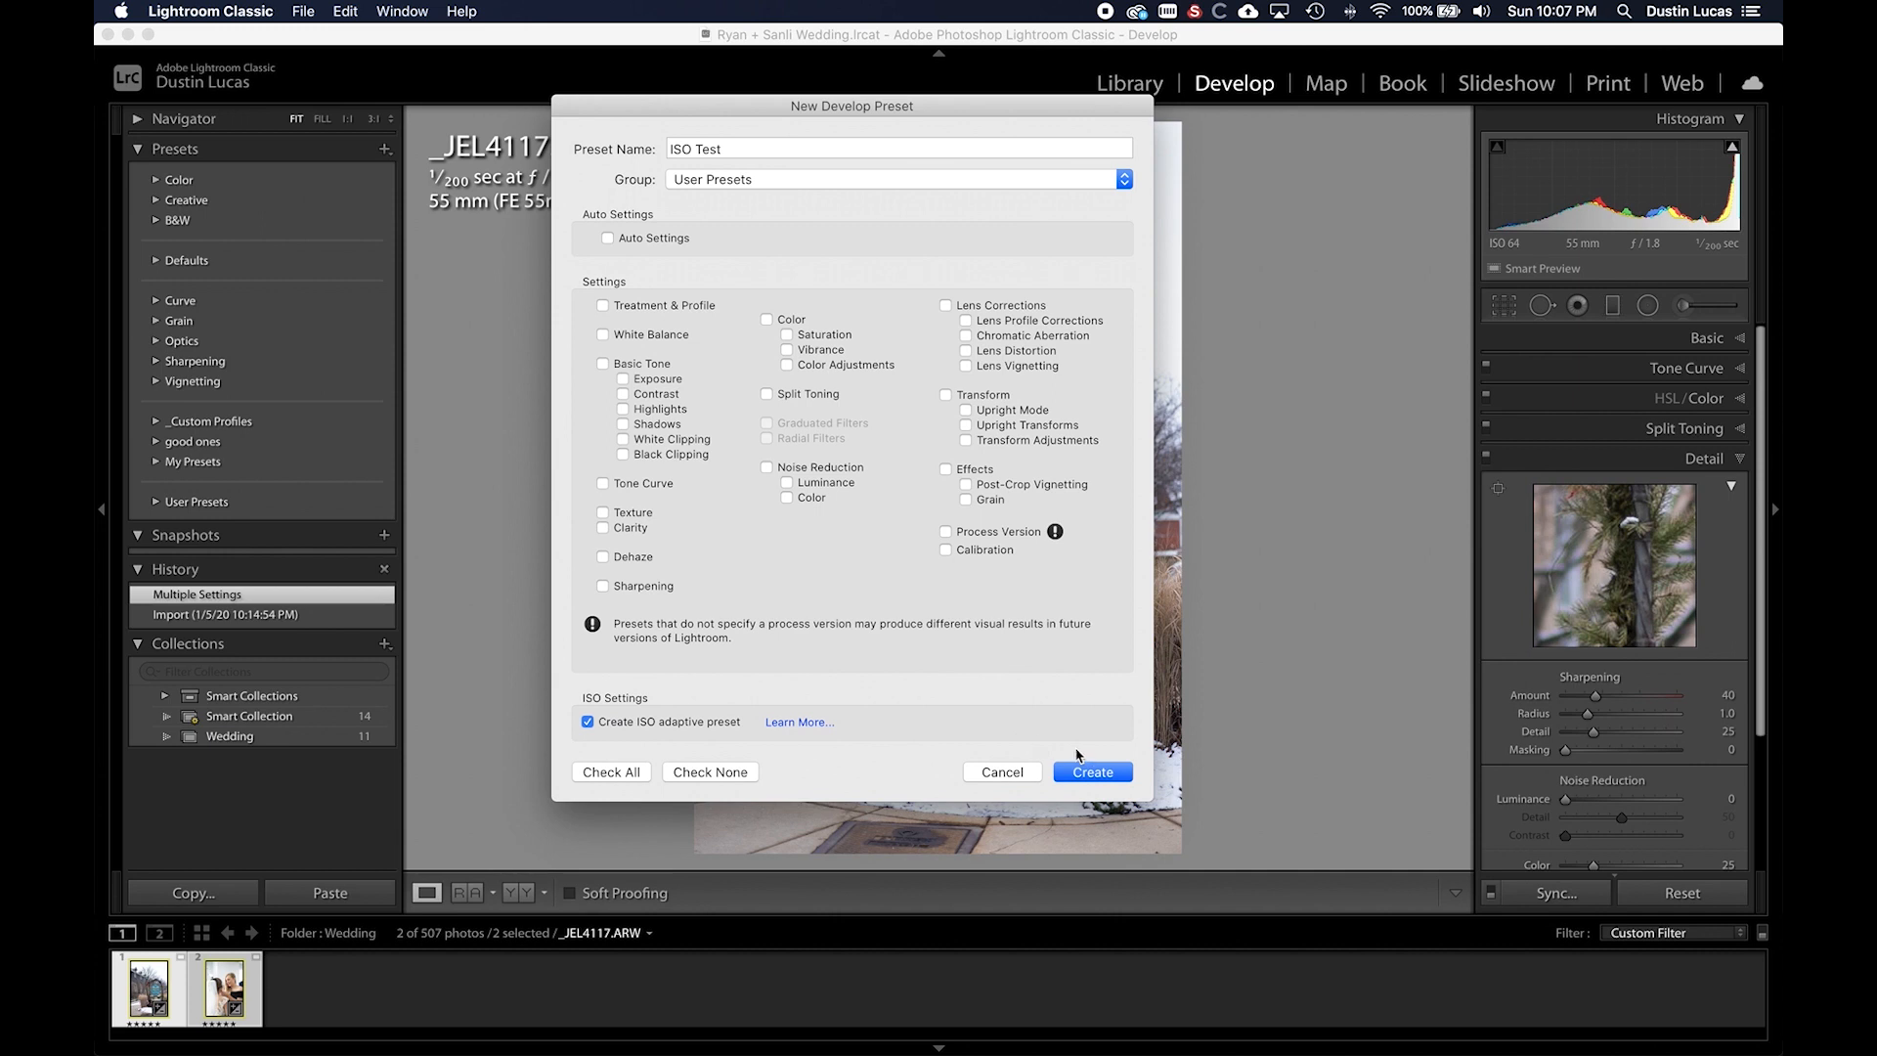
{"action": "left_click", "coordinate": [1094, 776]}
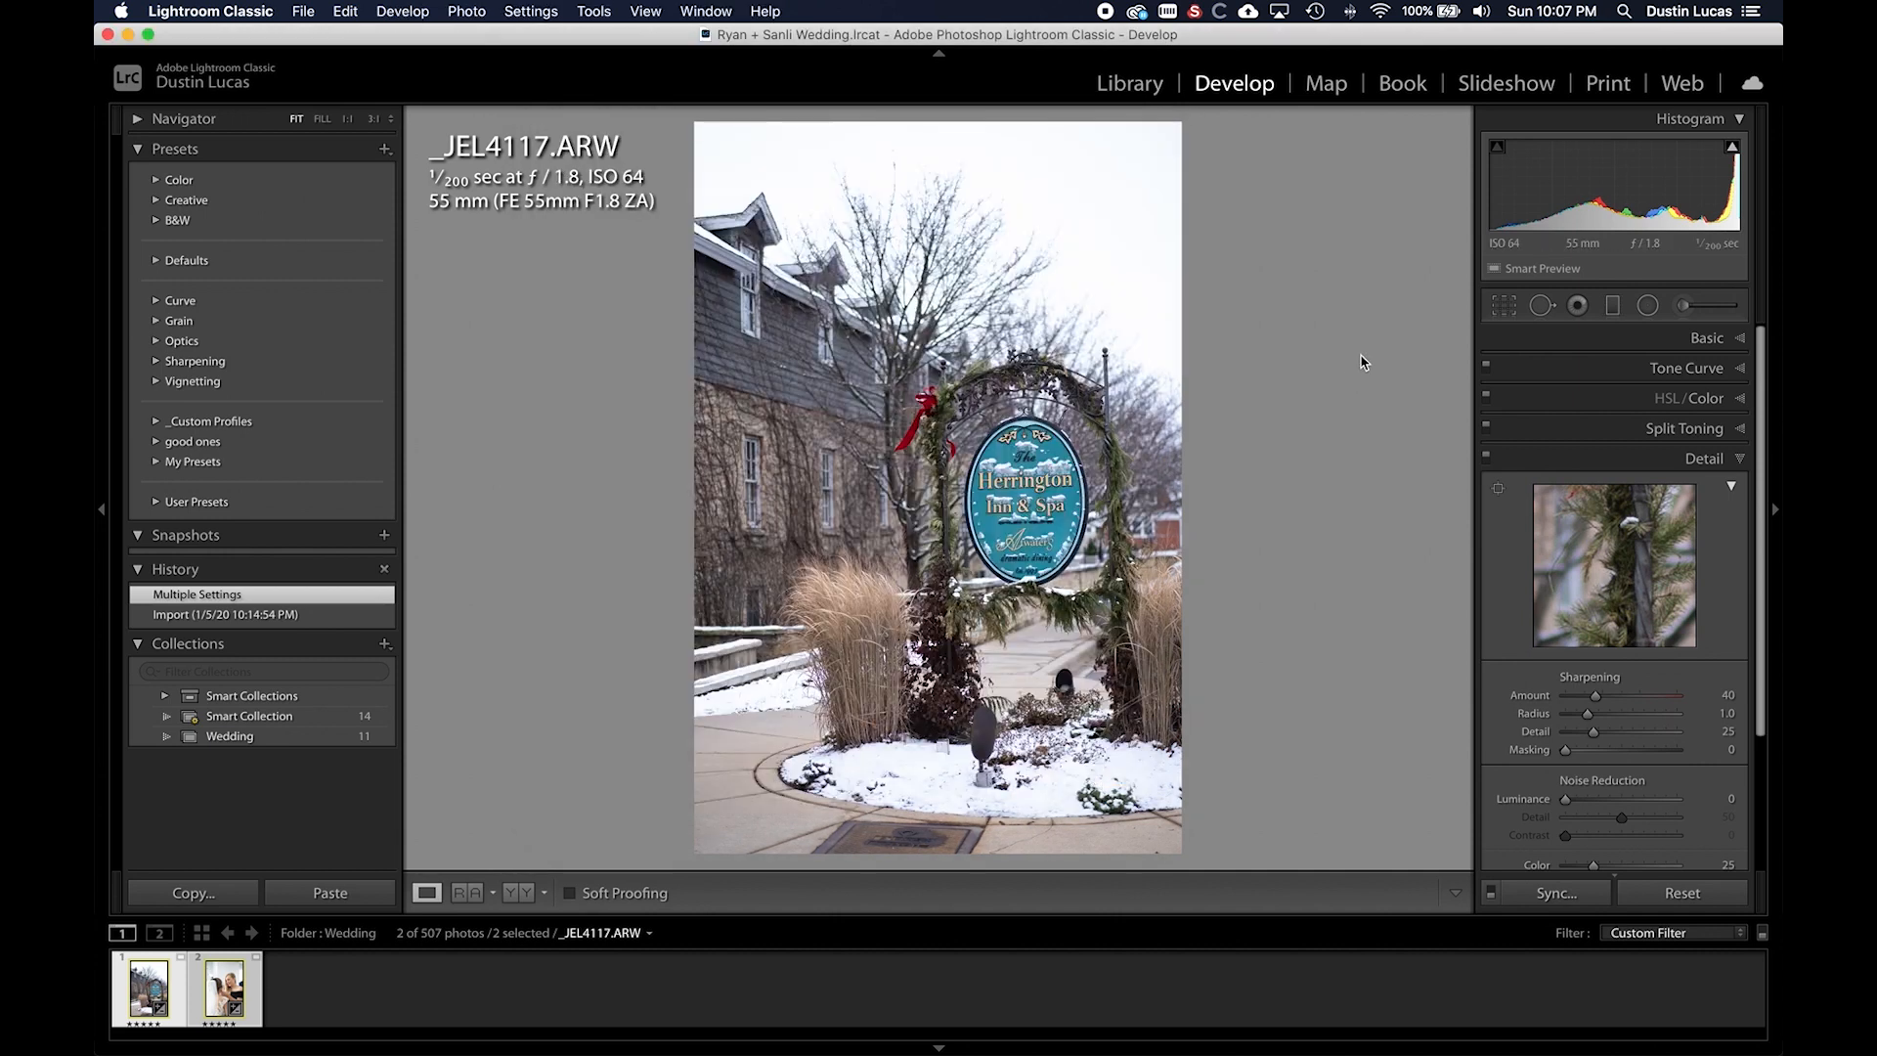
- Return to the Library grid, show all labels, select every photo and check Quick Develop's User Presets for ISO Test
{"action": "key", "text": "g"}
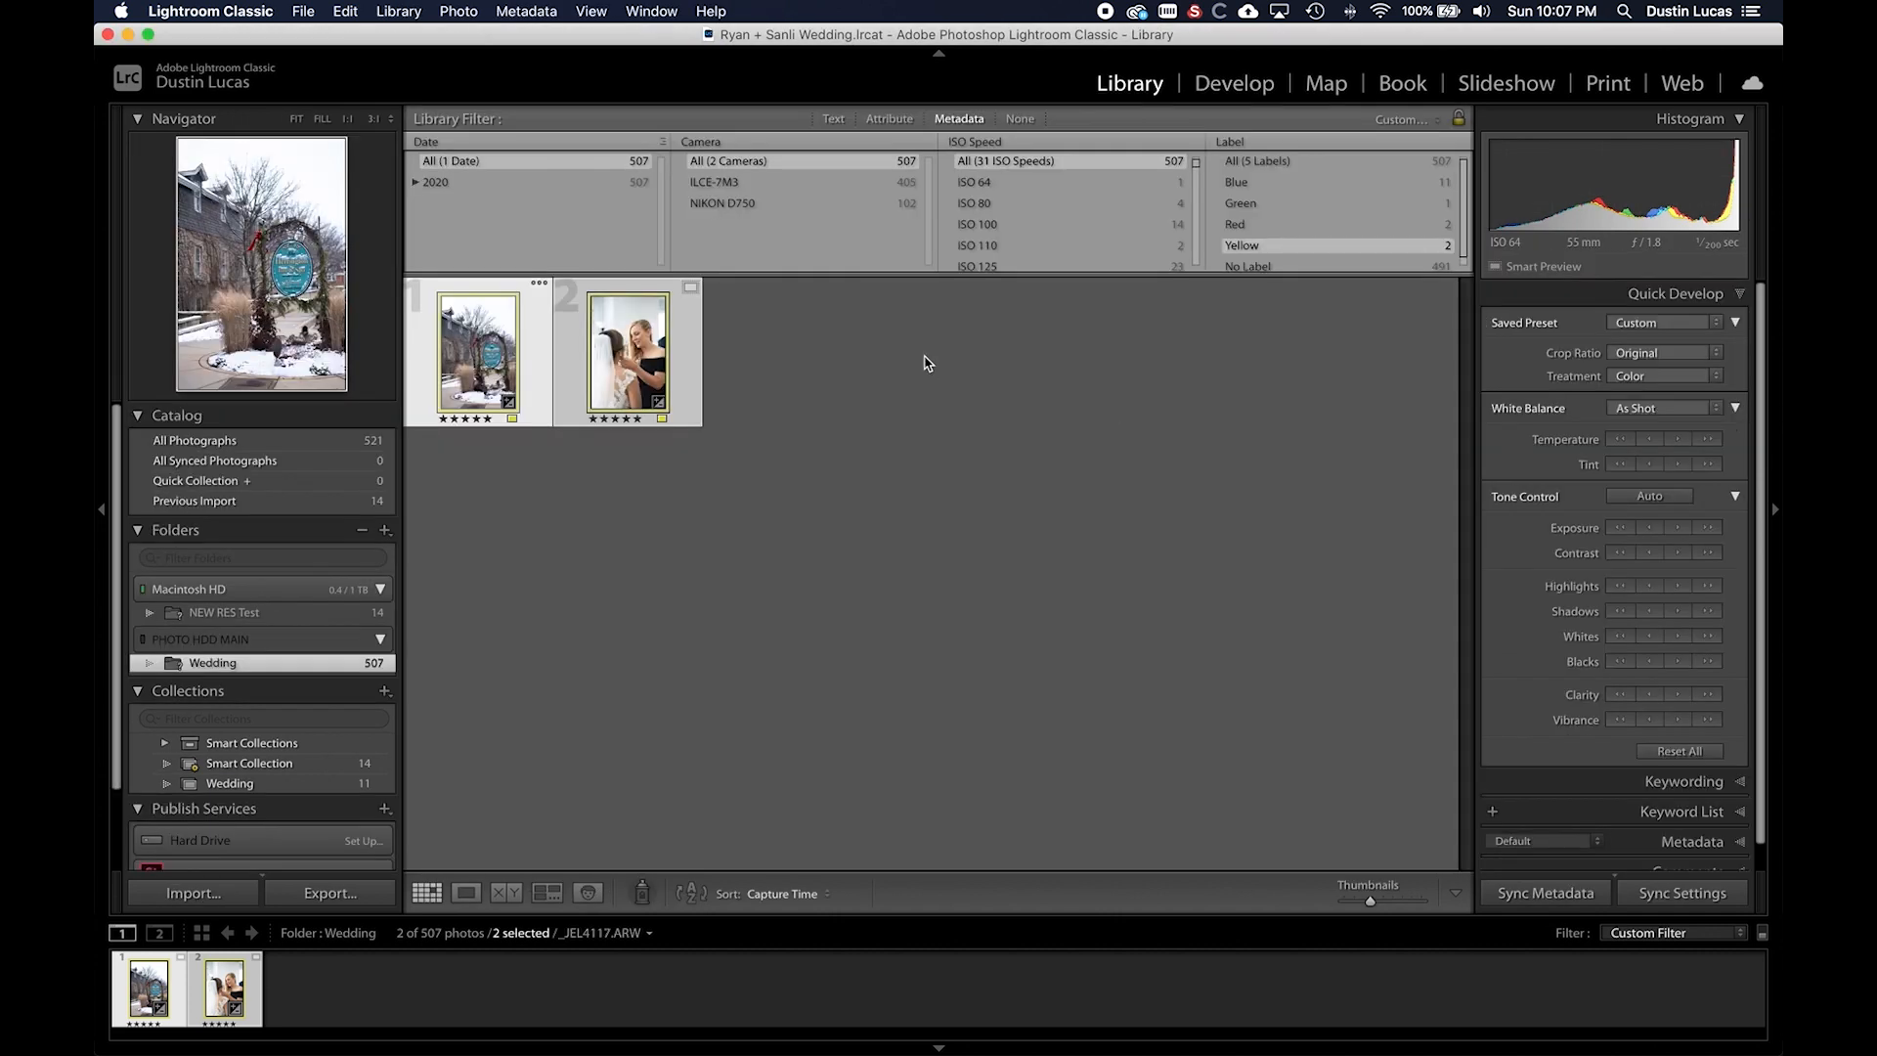
{"action": "left_click", "coordinate": [1280, 163]}
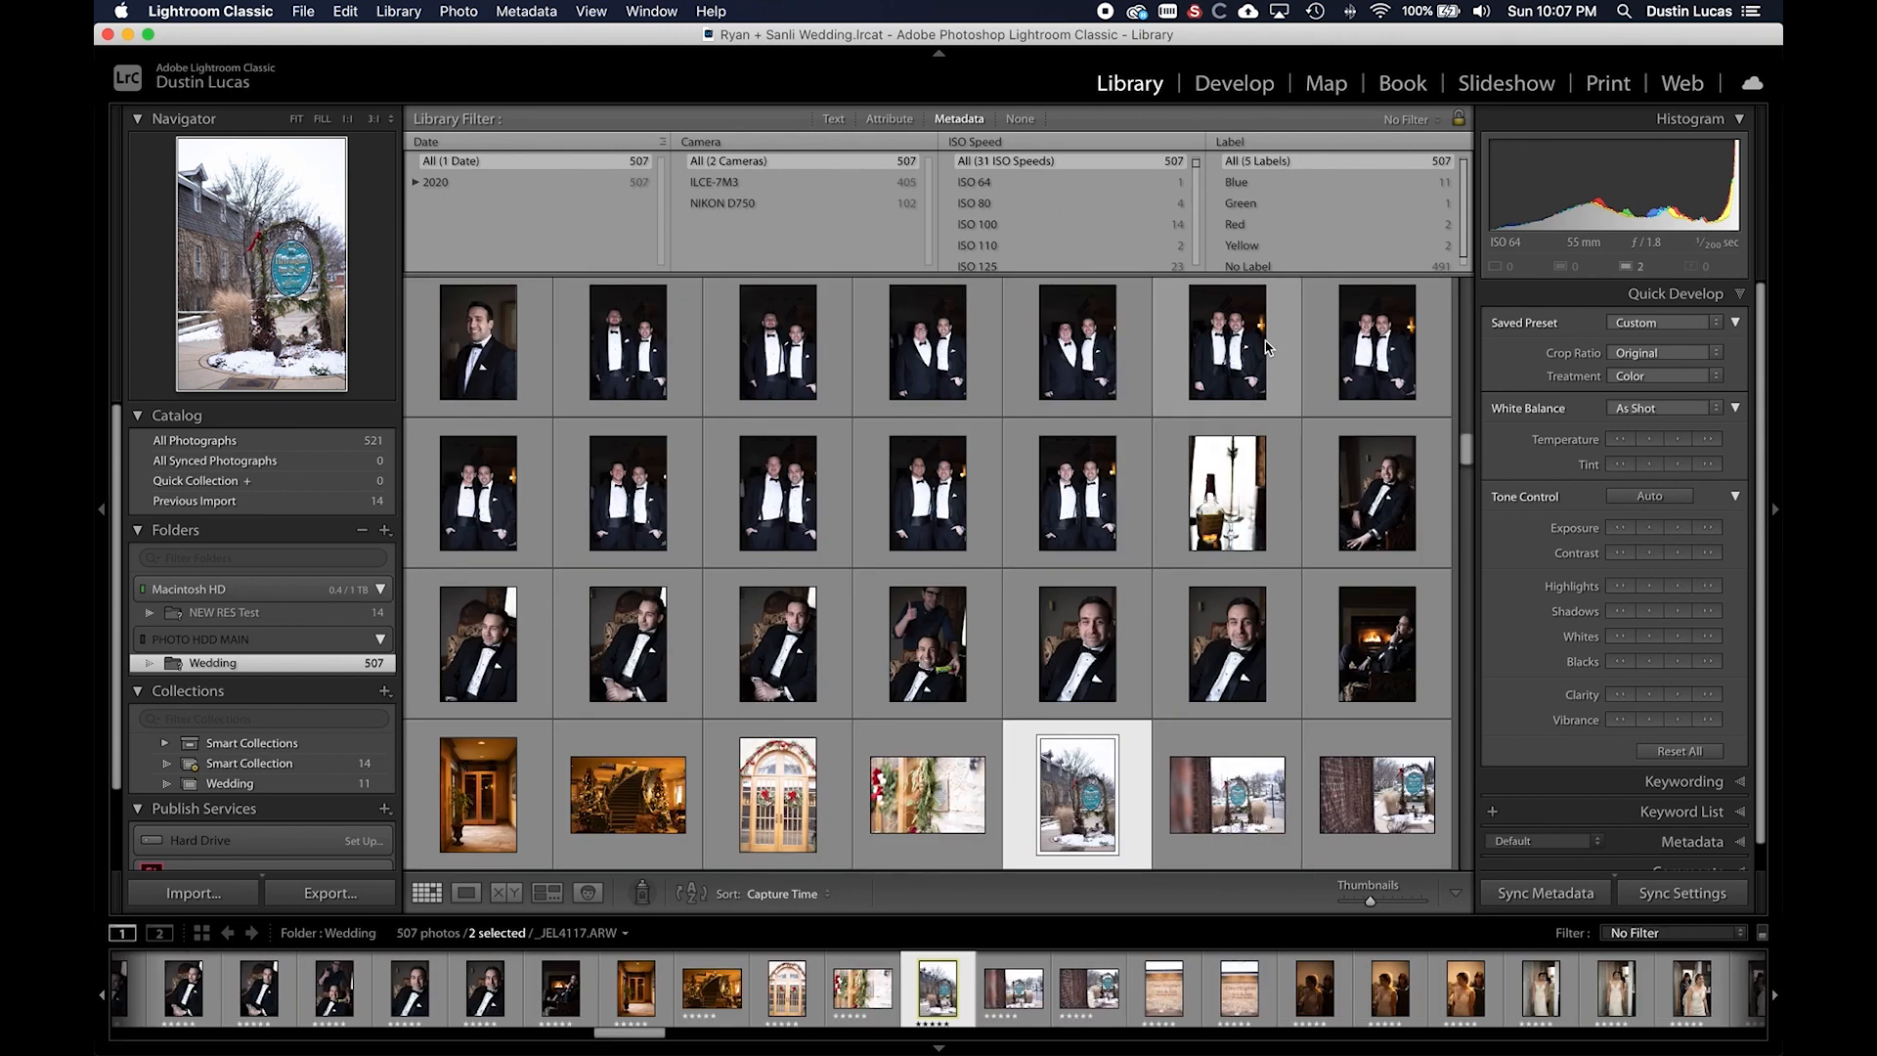
{"action": "key", "text": "super+a"}
{"action": "left_click", "coordinate": [1701, 324]}
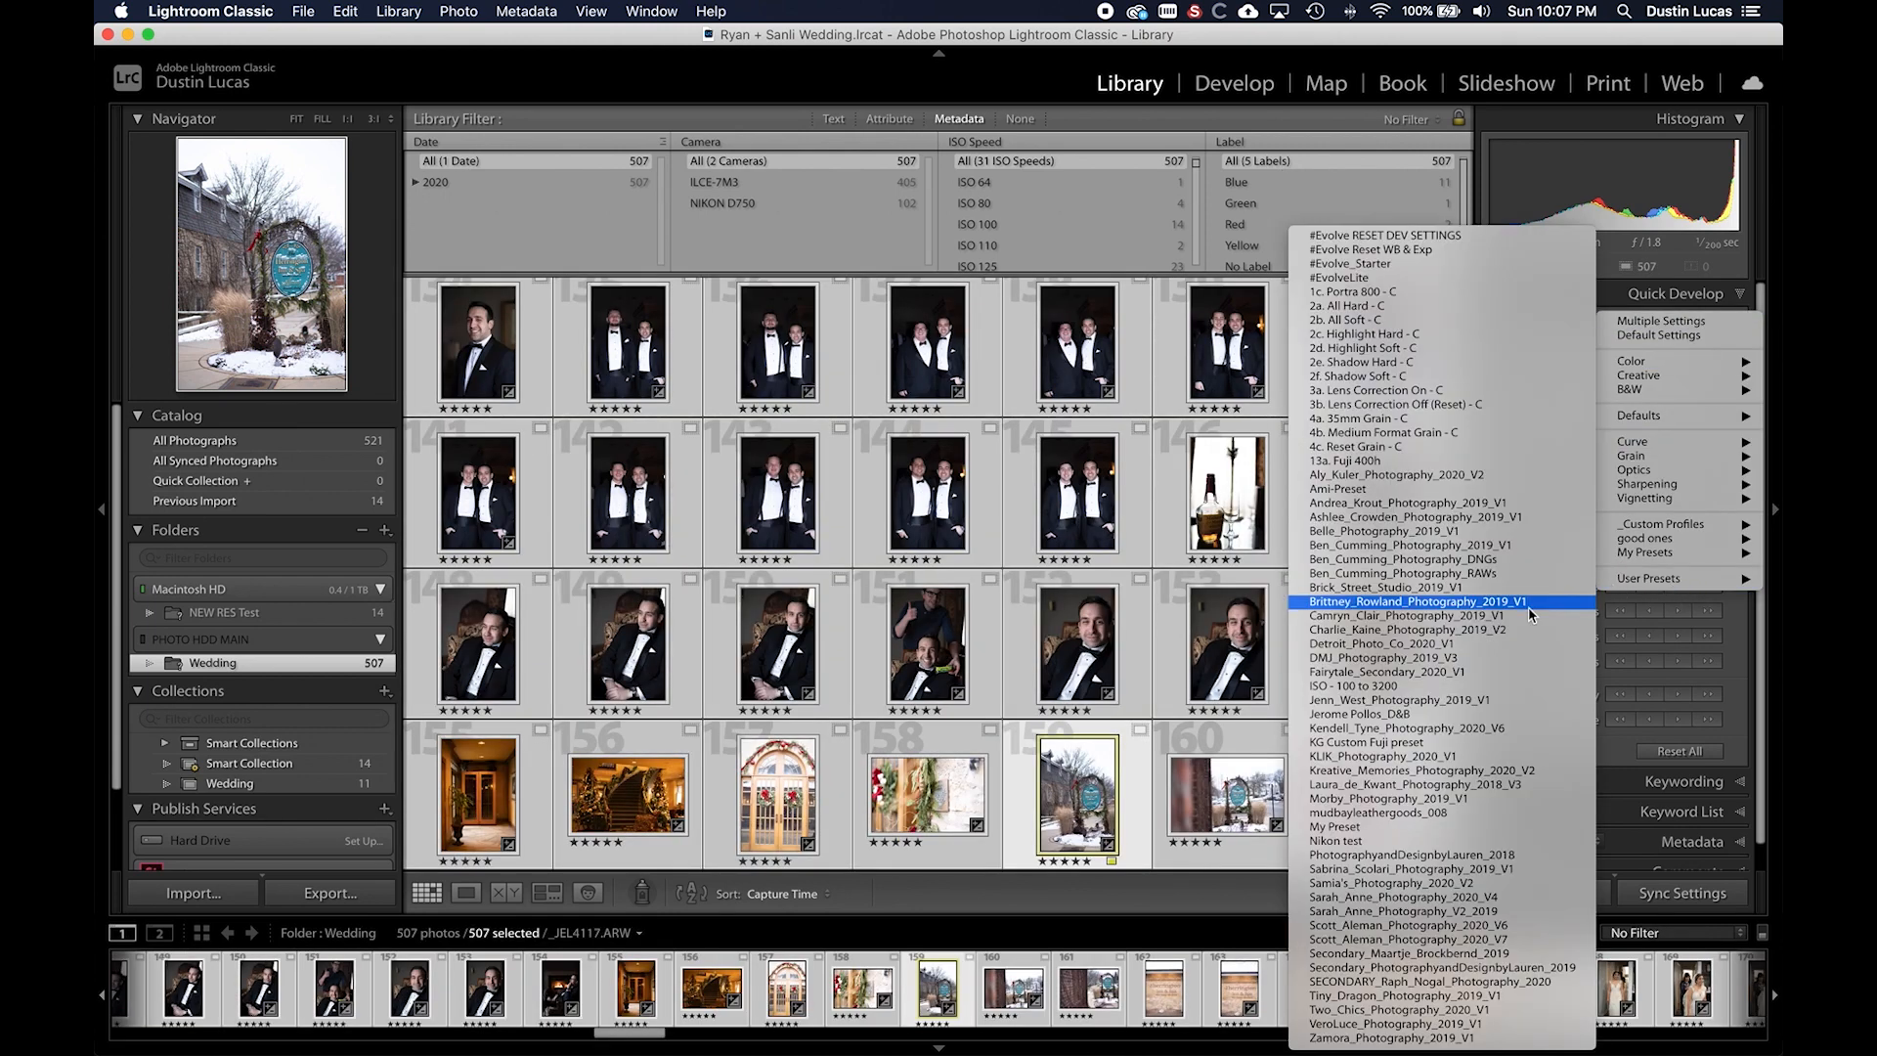
{"action": "left_click", "coordinate": [1392, 692]}
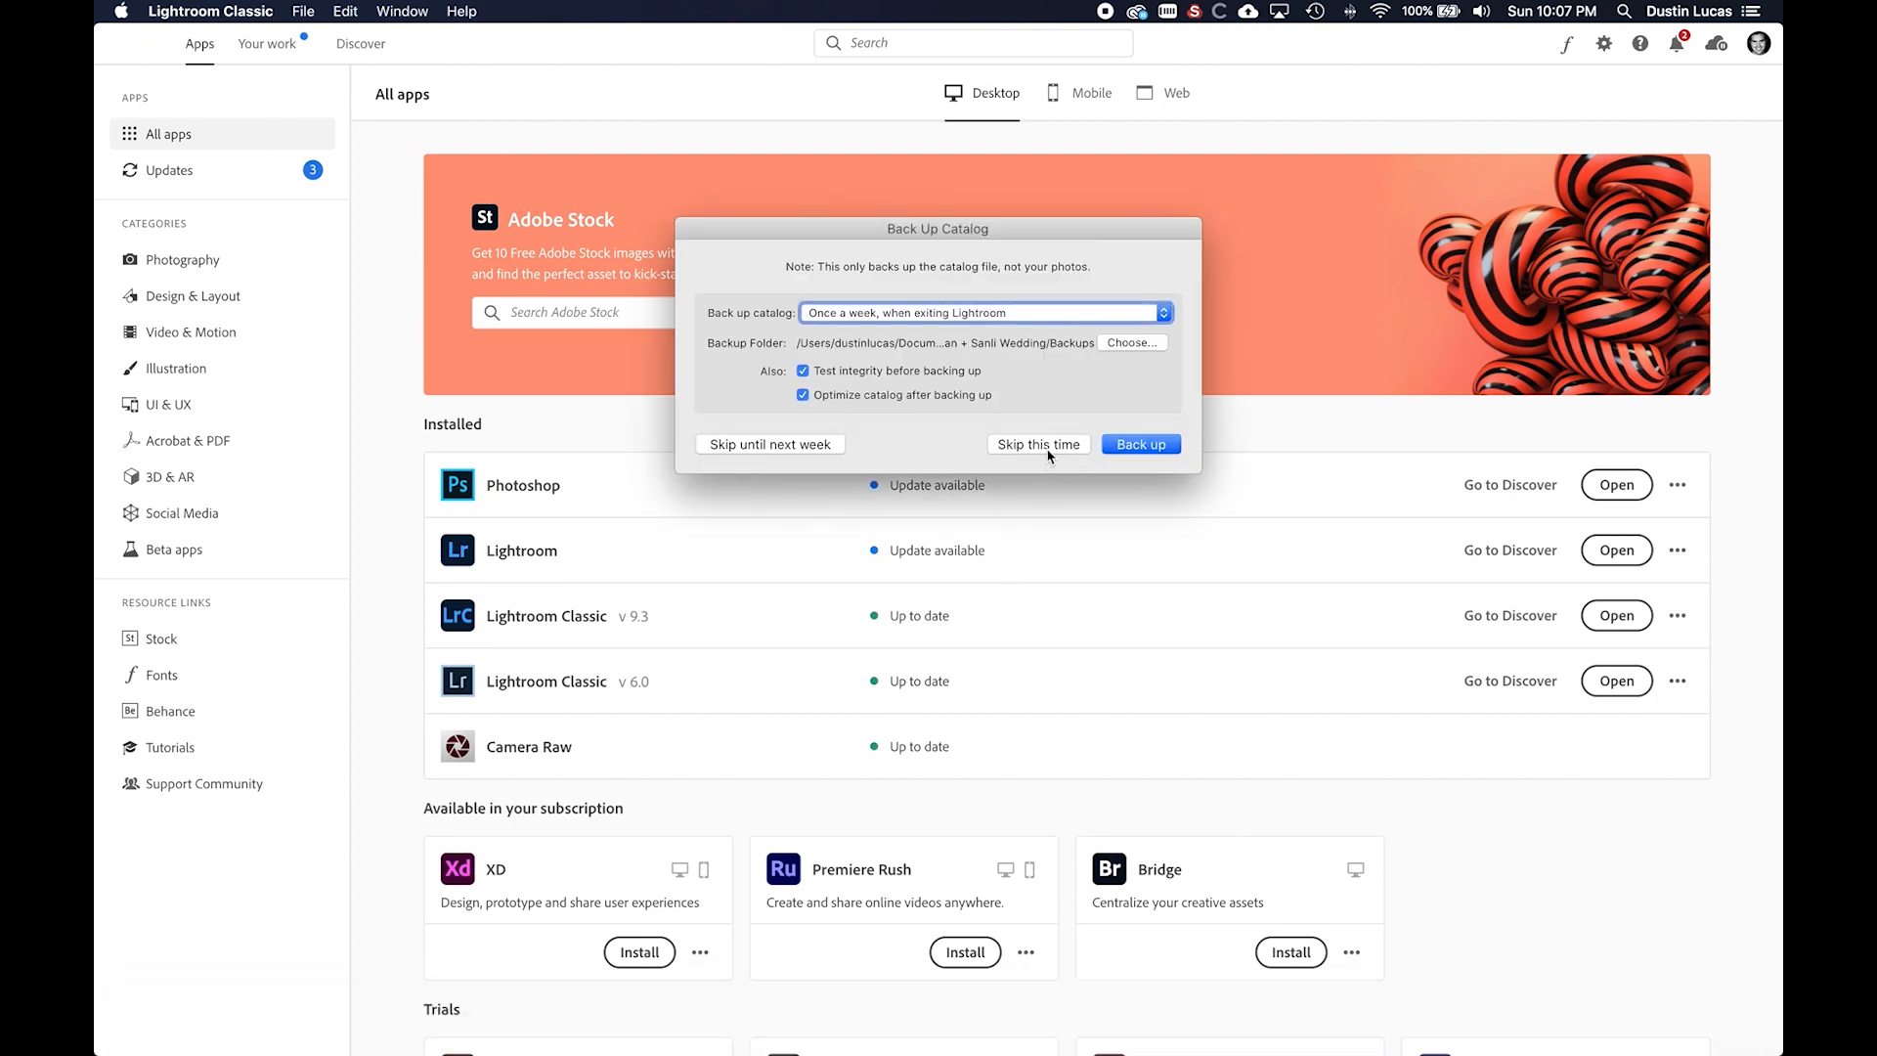
- Relaunch Lightroom Classic 9.3 without backing up the catalog and check Quick Develop's User Presets for ISO Test
{"action": "left_click", "coordinate": [1047, 448]}
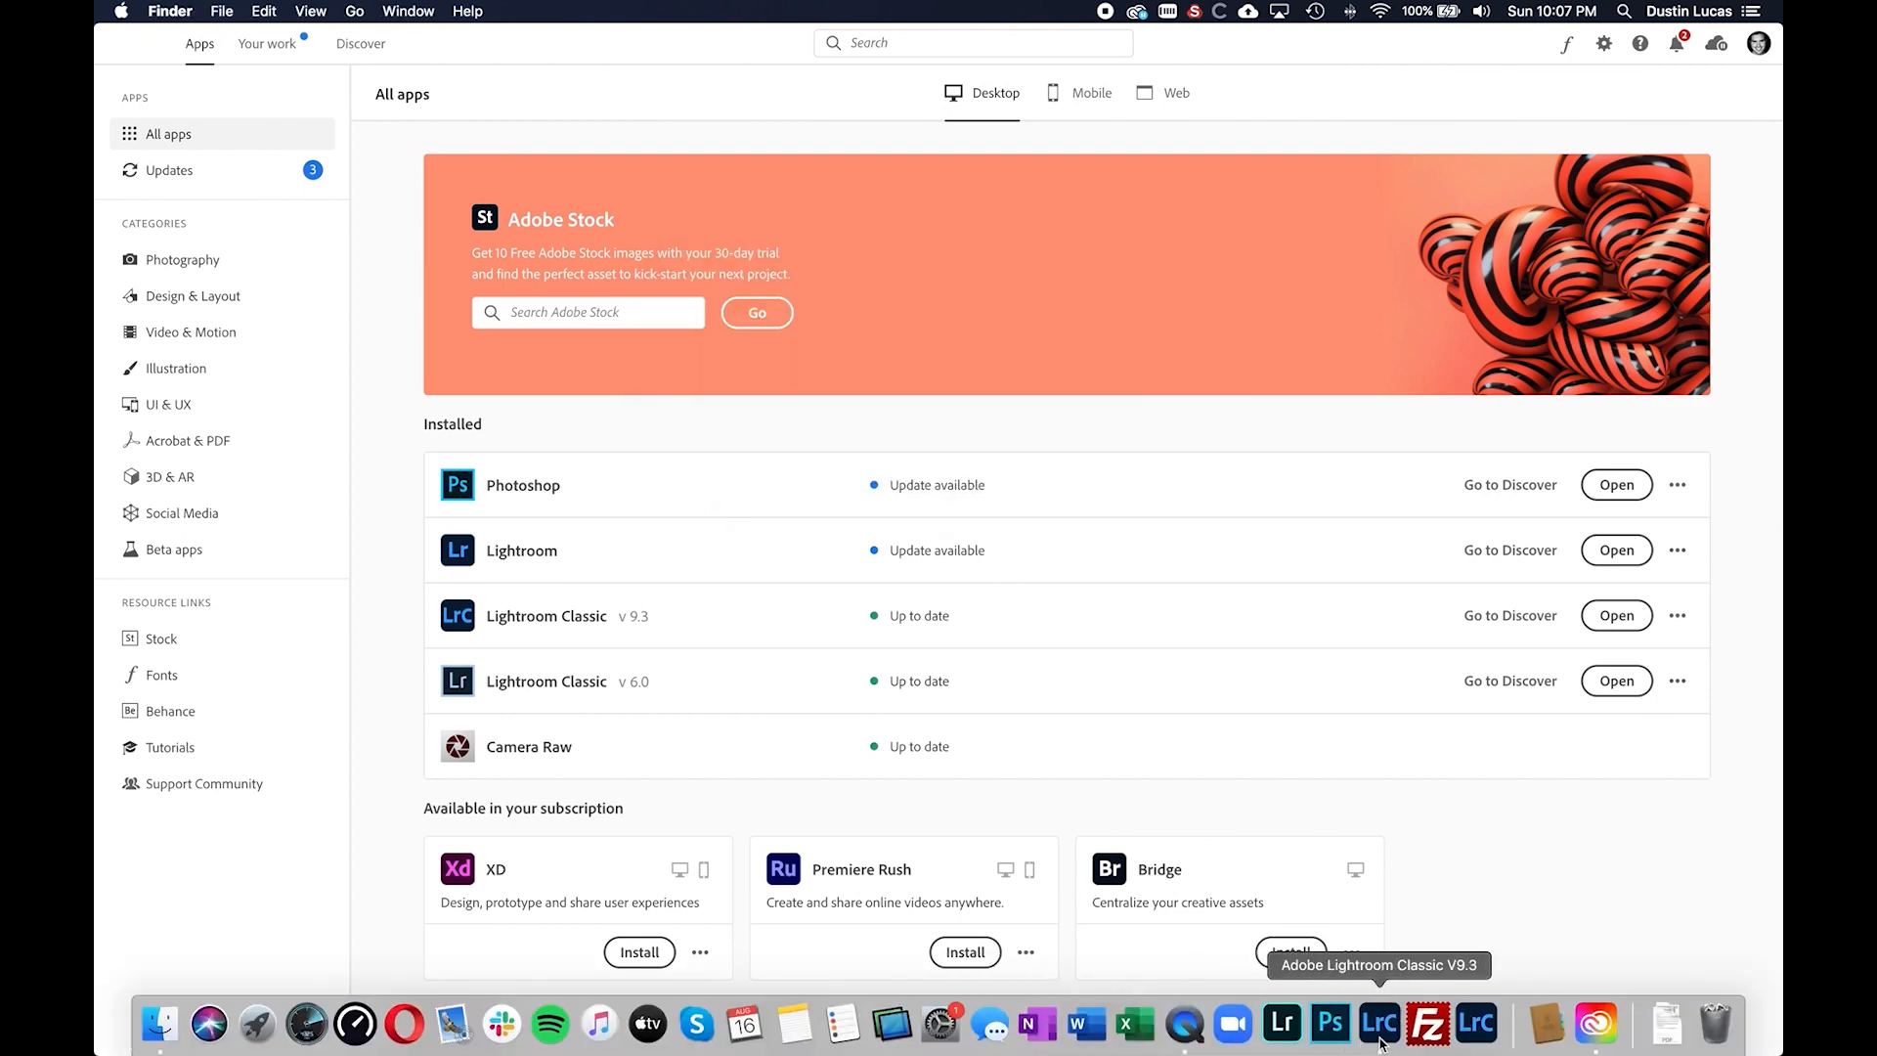
{"action": "left_click", "coordinate": [1379, 1026]}
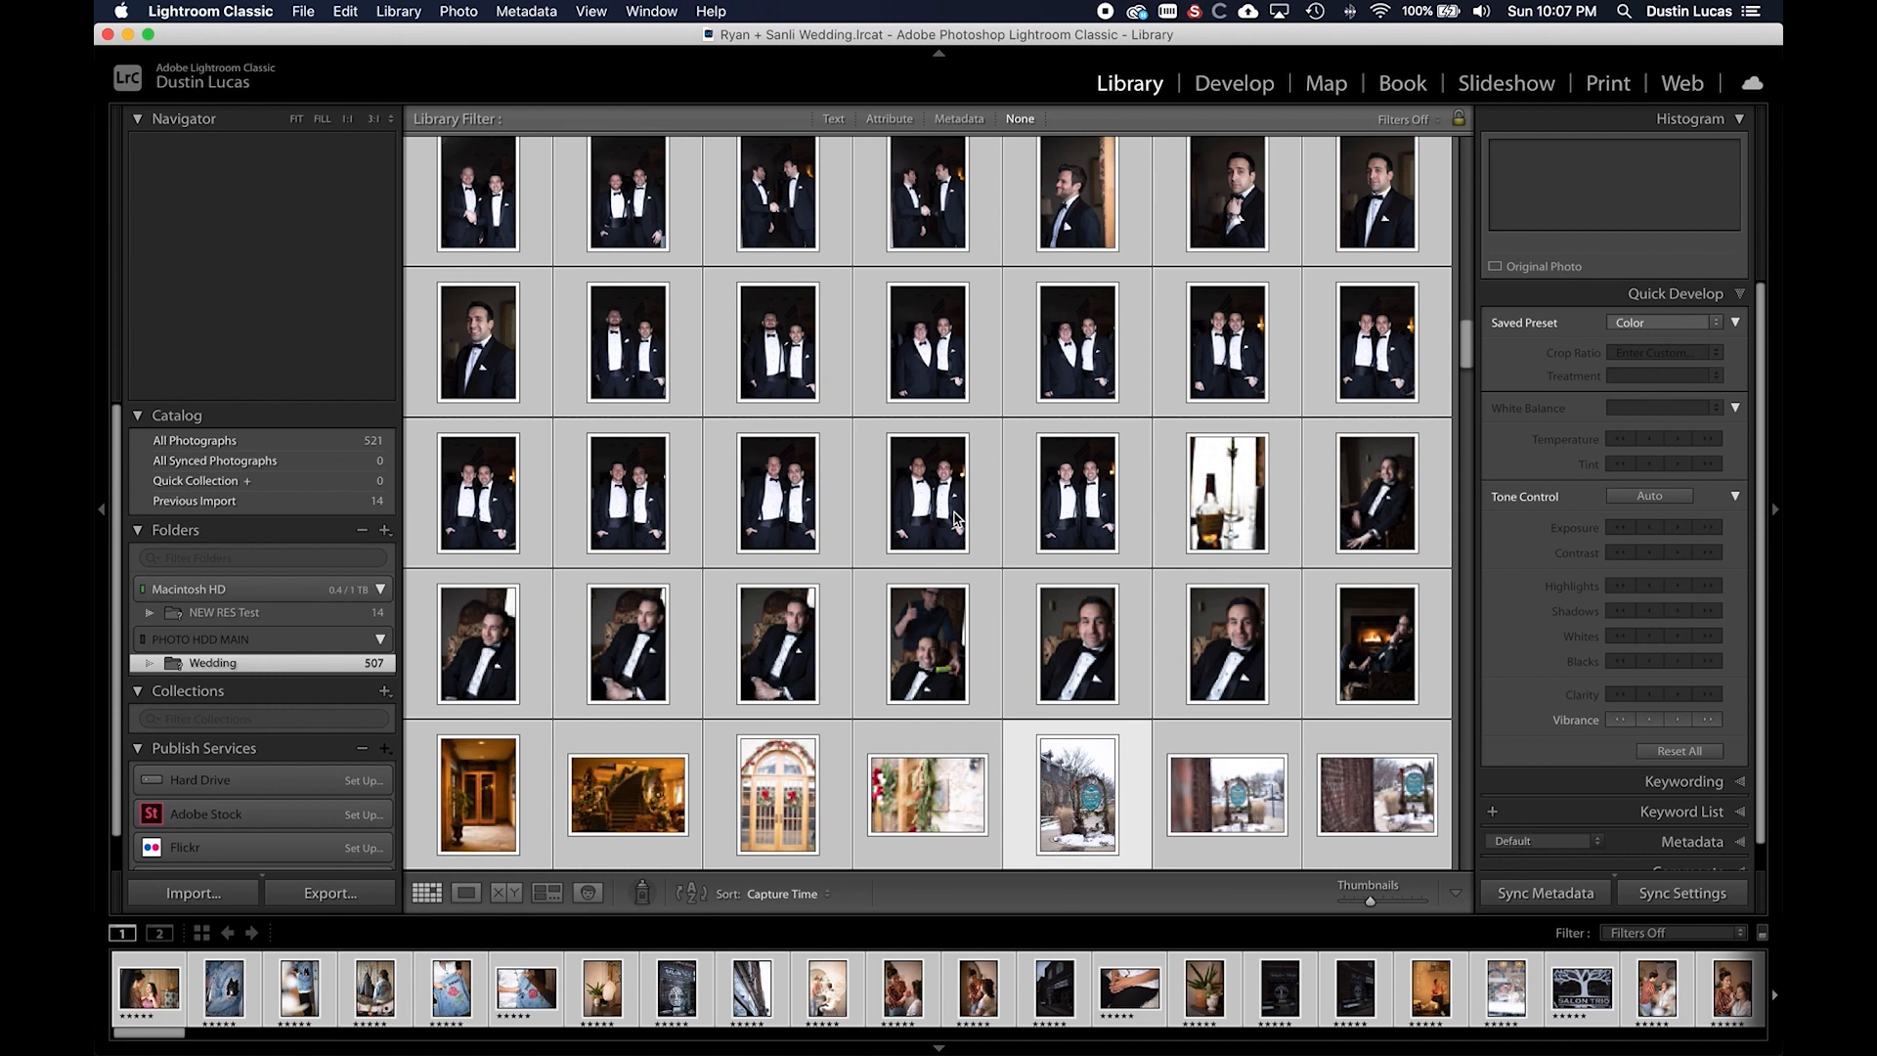
{"action": "left_click", "coordinate": [1721, 330]}
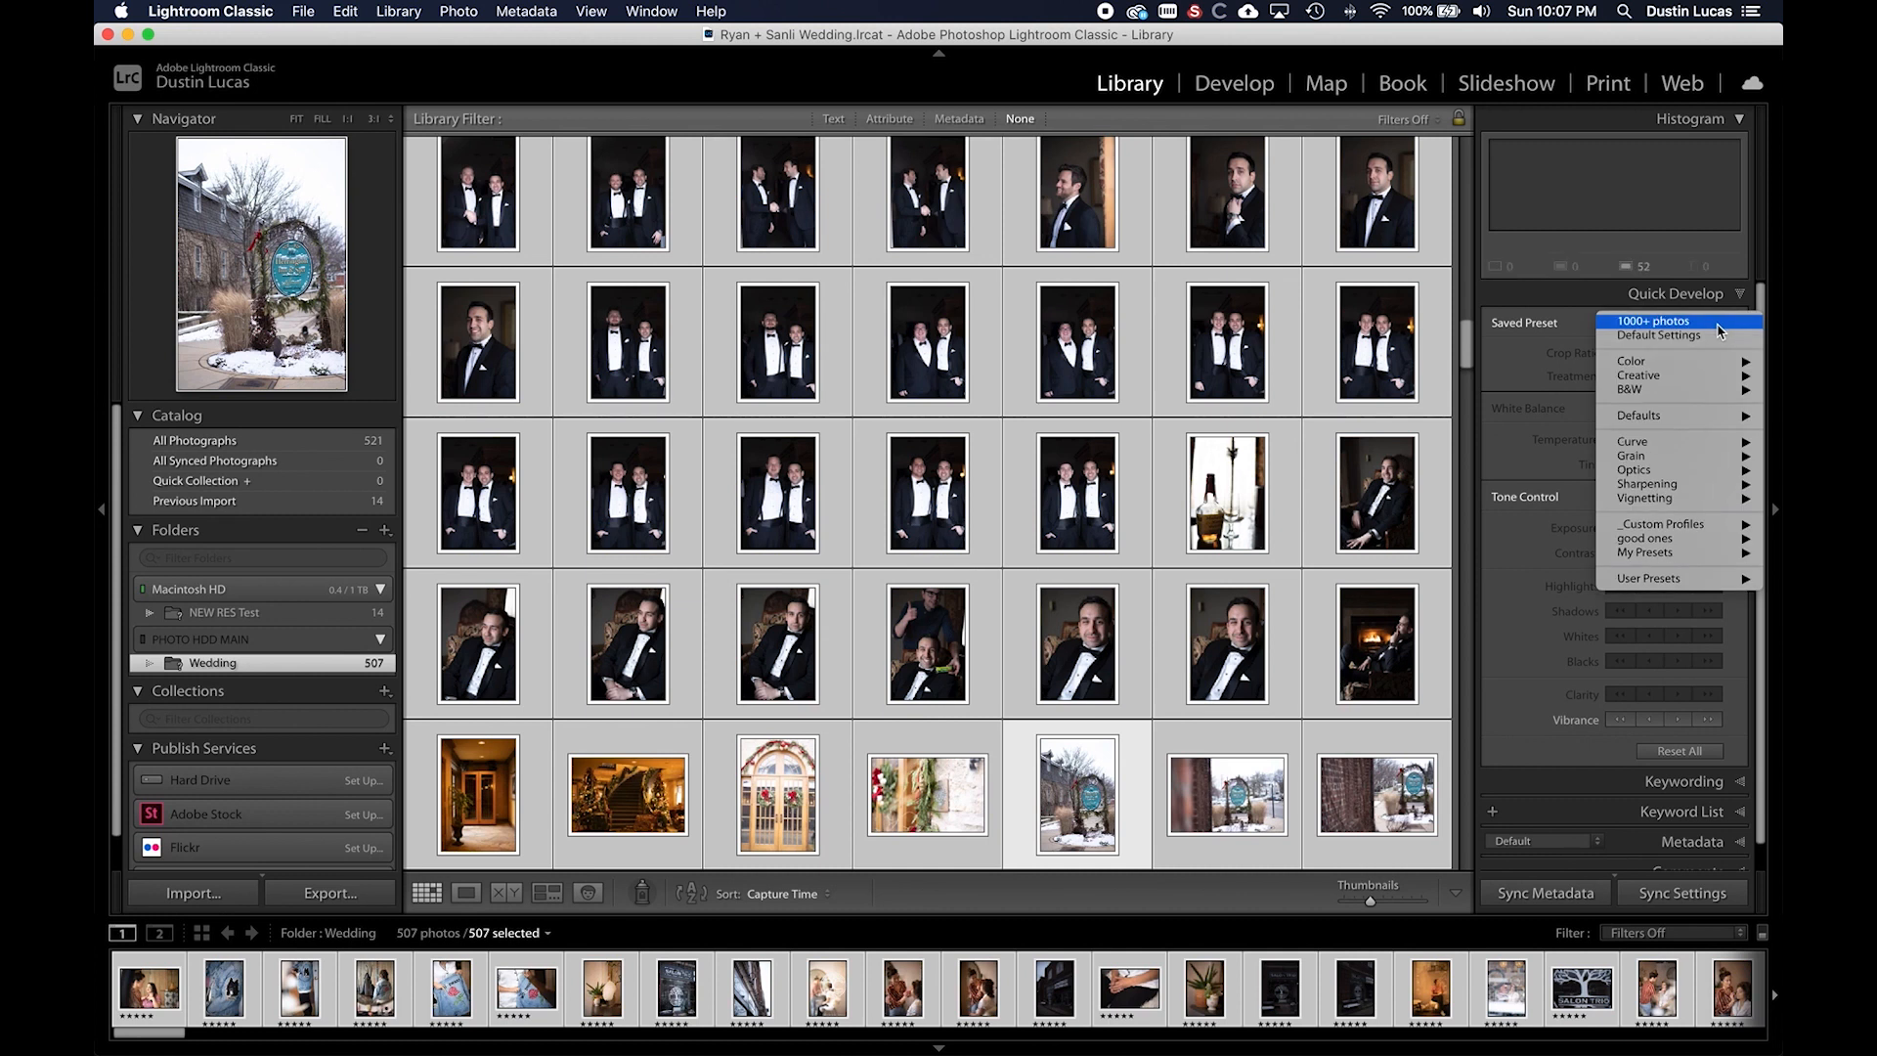
{"action": "mouse_move", "coordinate": [1689, 557]}
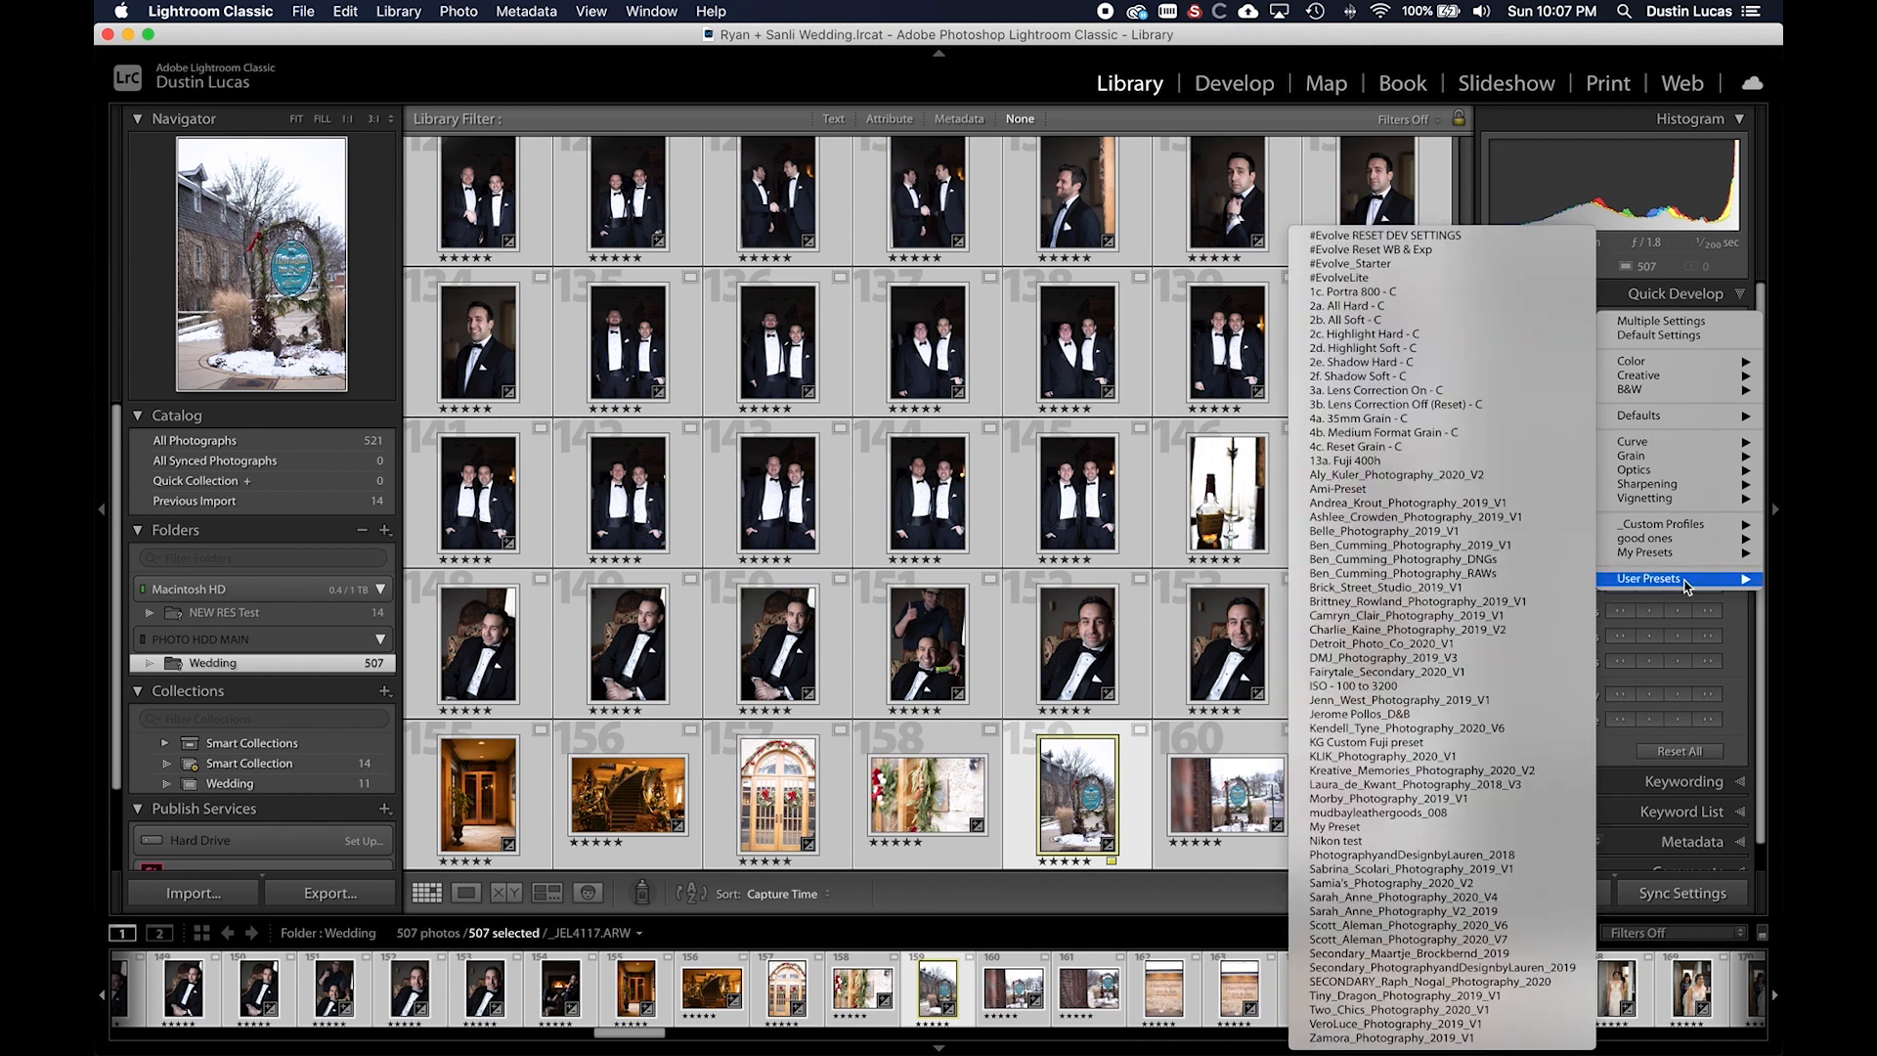
{"action": "left_click", "coordinate": [1440, 687]}
- Show the metadata filter and grid cell info, and apply the ISO - 100 to 3200 user preset to all wedding photos
{"action": "scroll", "coordinate": [981, 643], "scroll_direction": "up", "scroll_amount": 20}
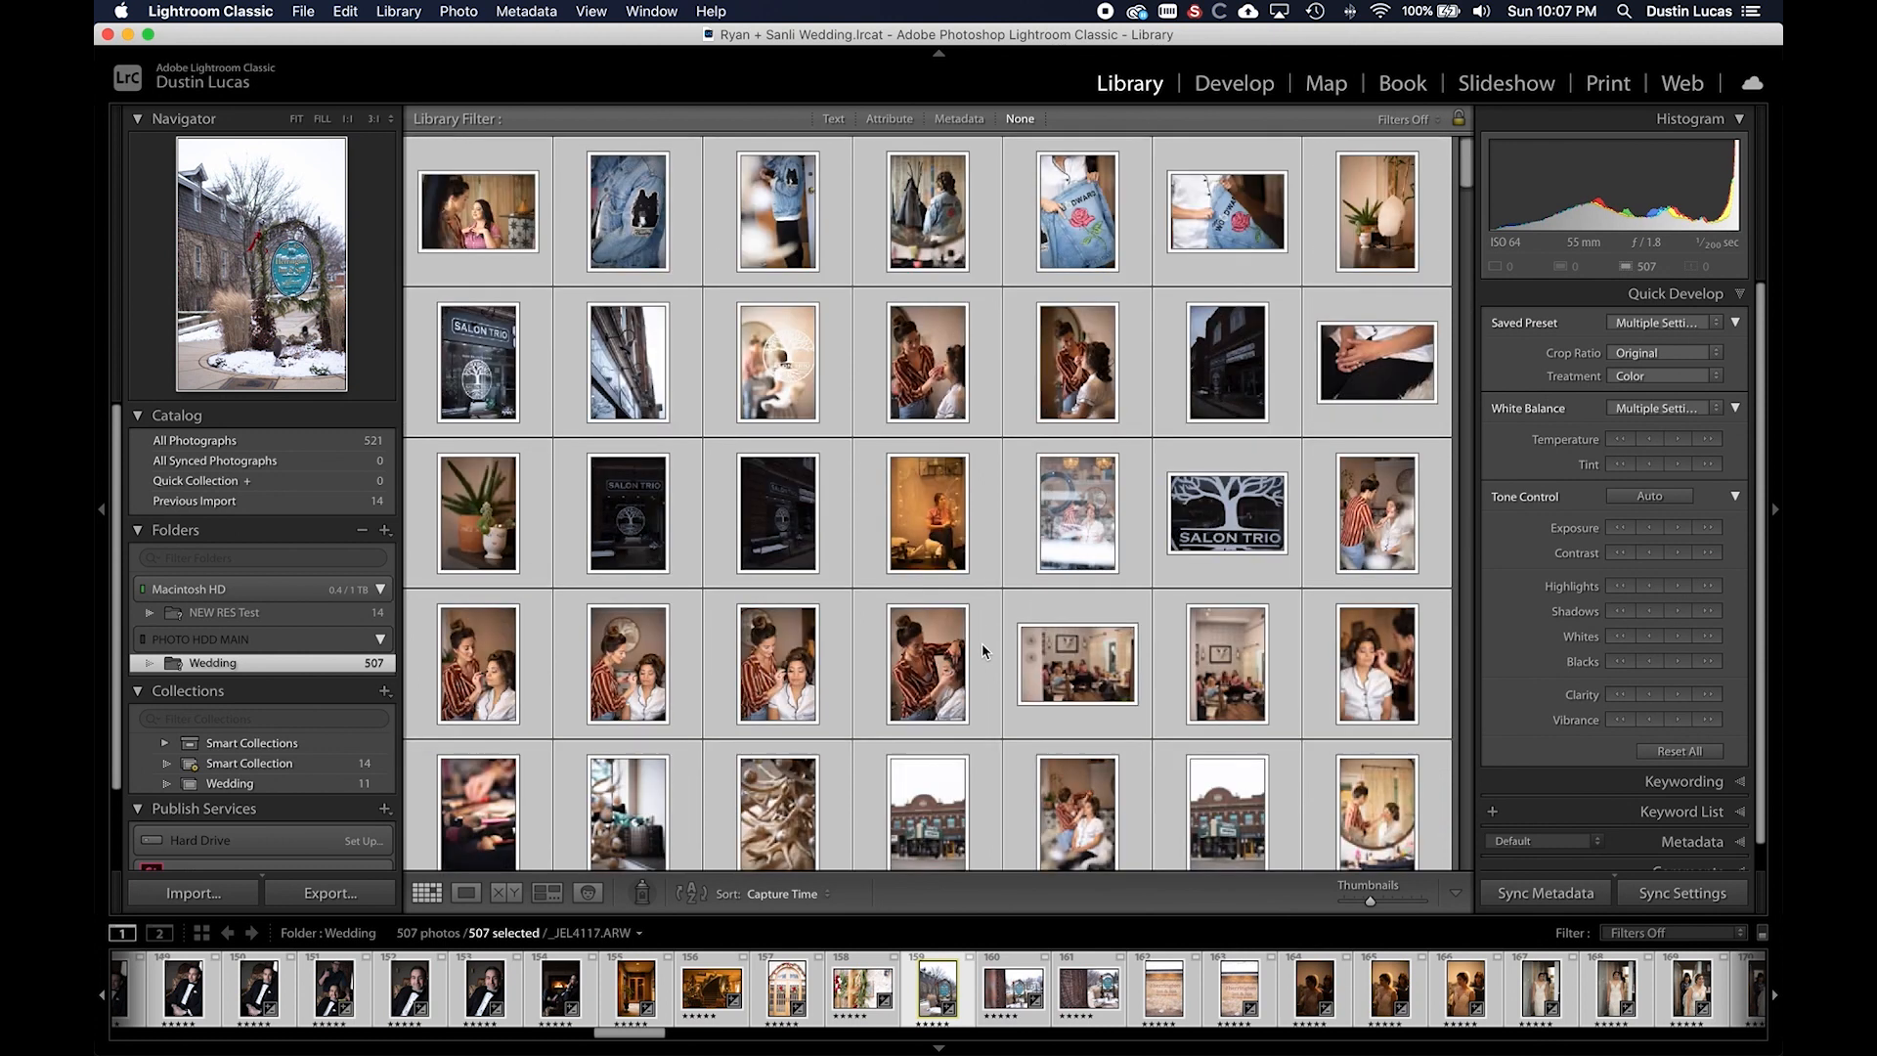
{"action": "left_click", "coordinate": [957, 118]}
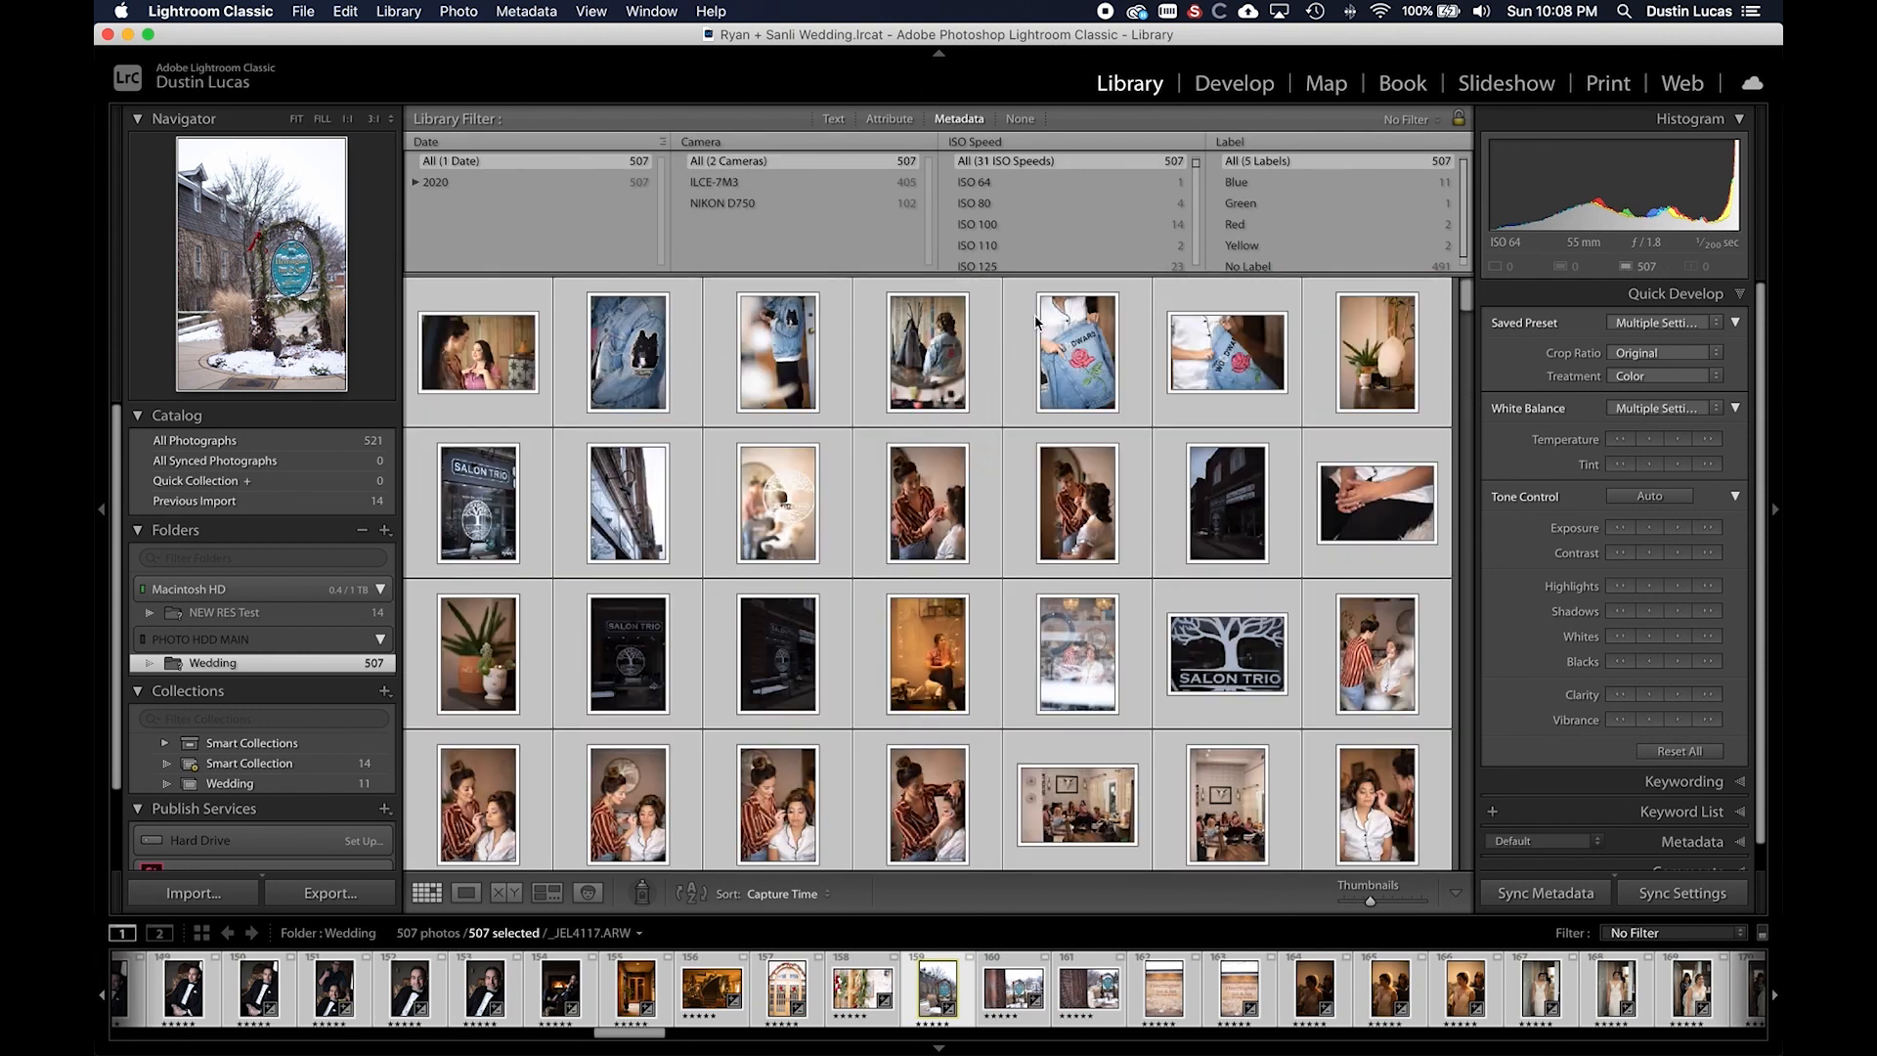
{"action": "key", "text": "j"}
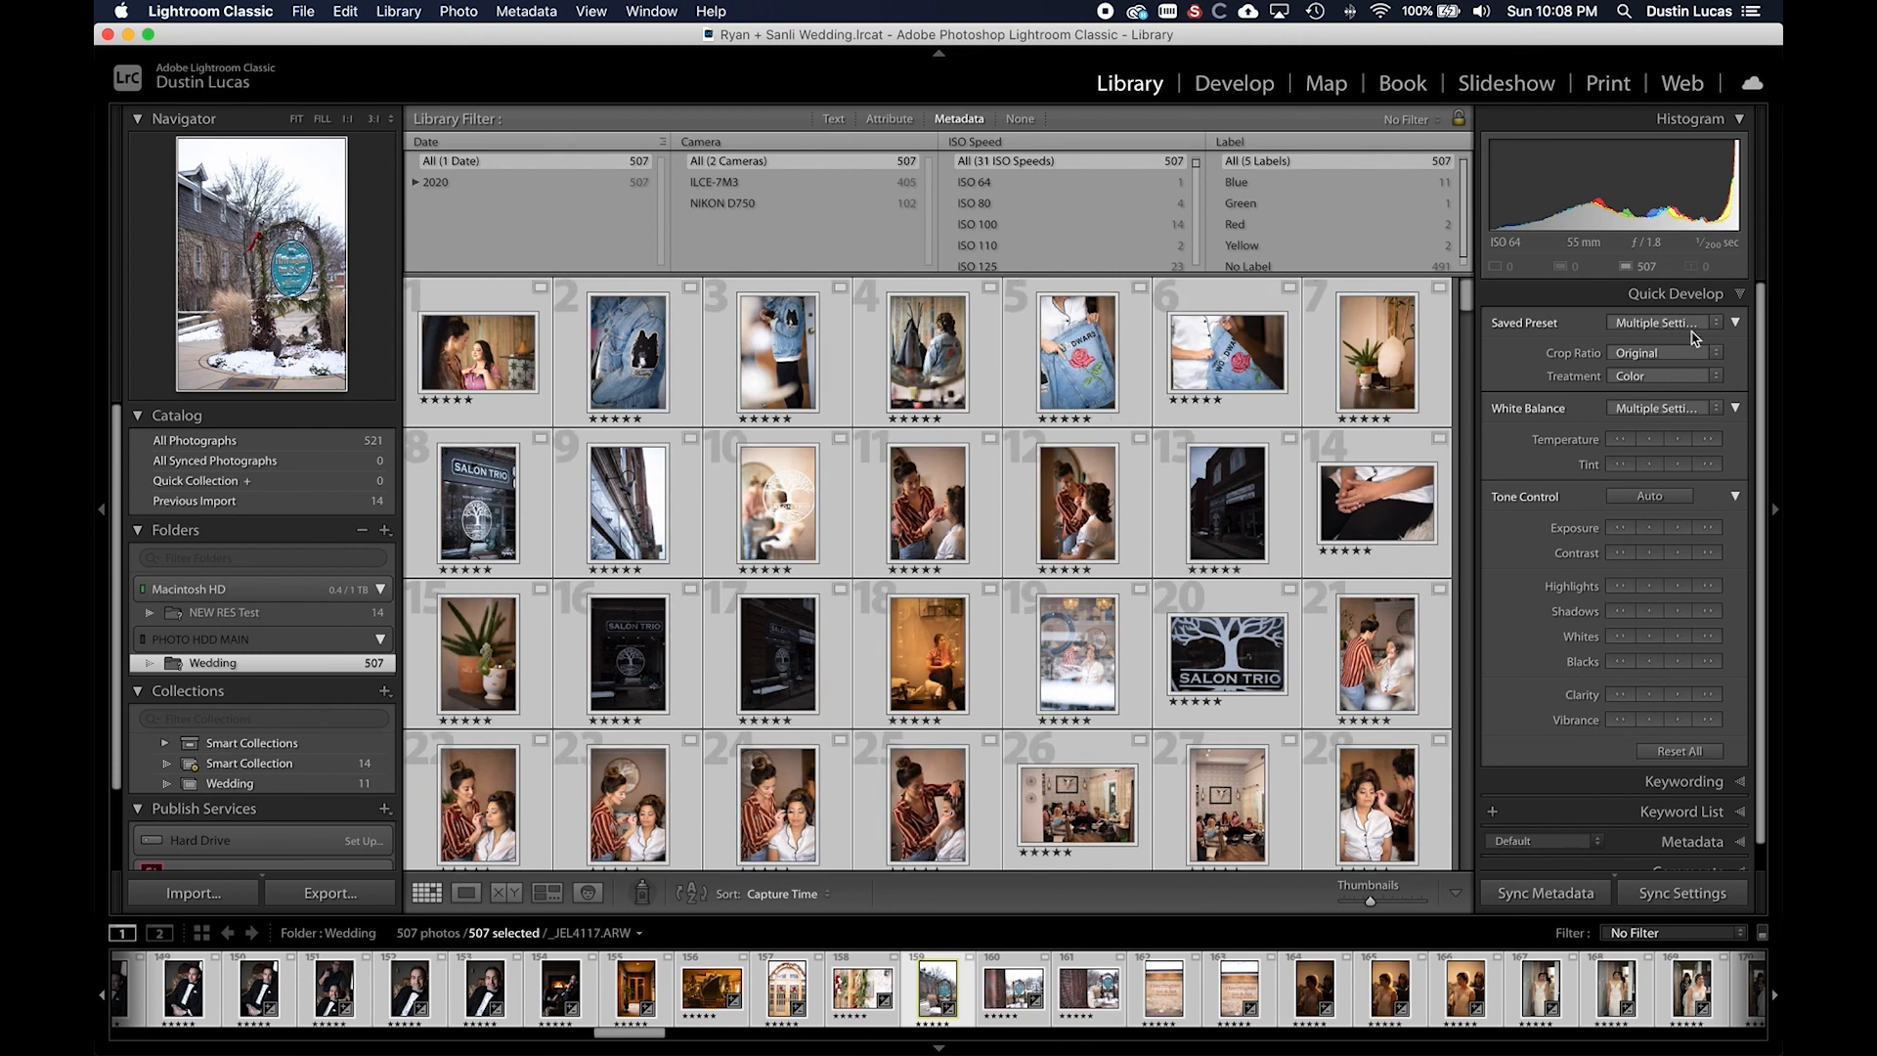
{"action": "left_click", "coordinate": [1662, 322]}
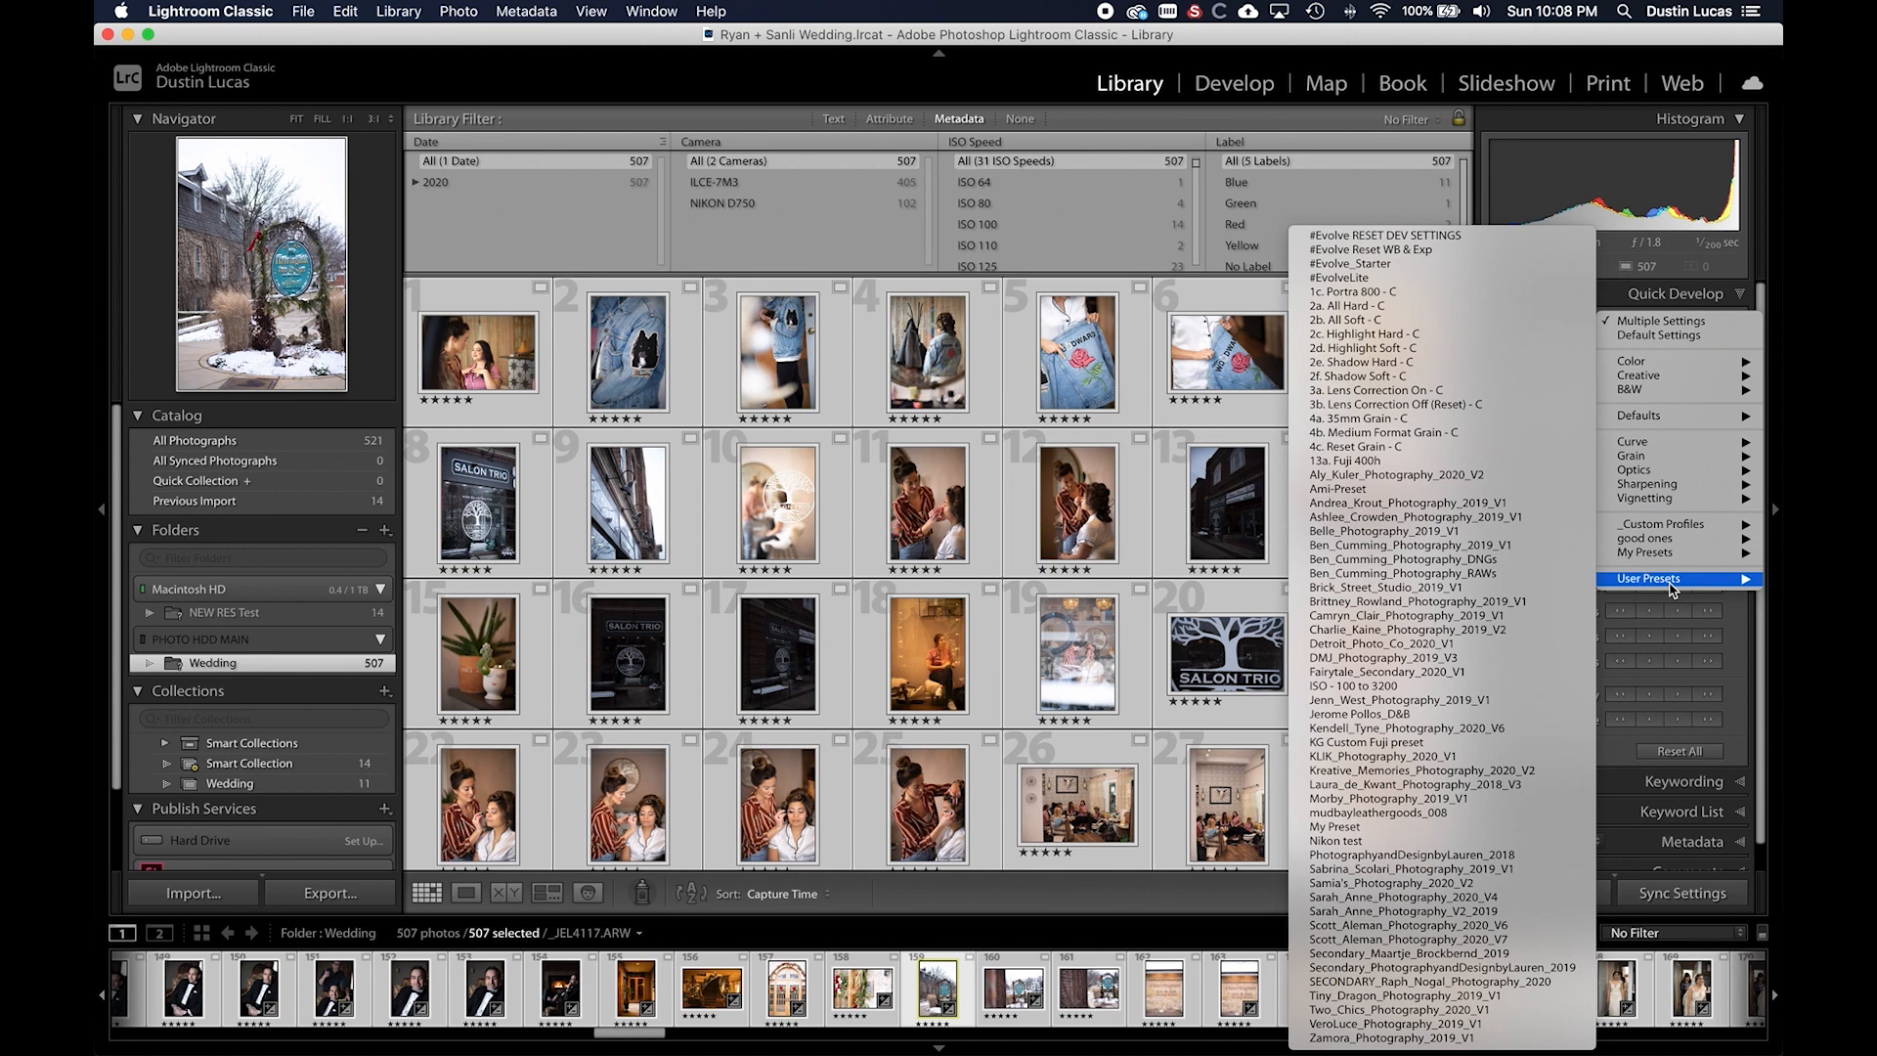
{"action": "left_click", "coordinate": [1378, 687]}
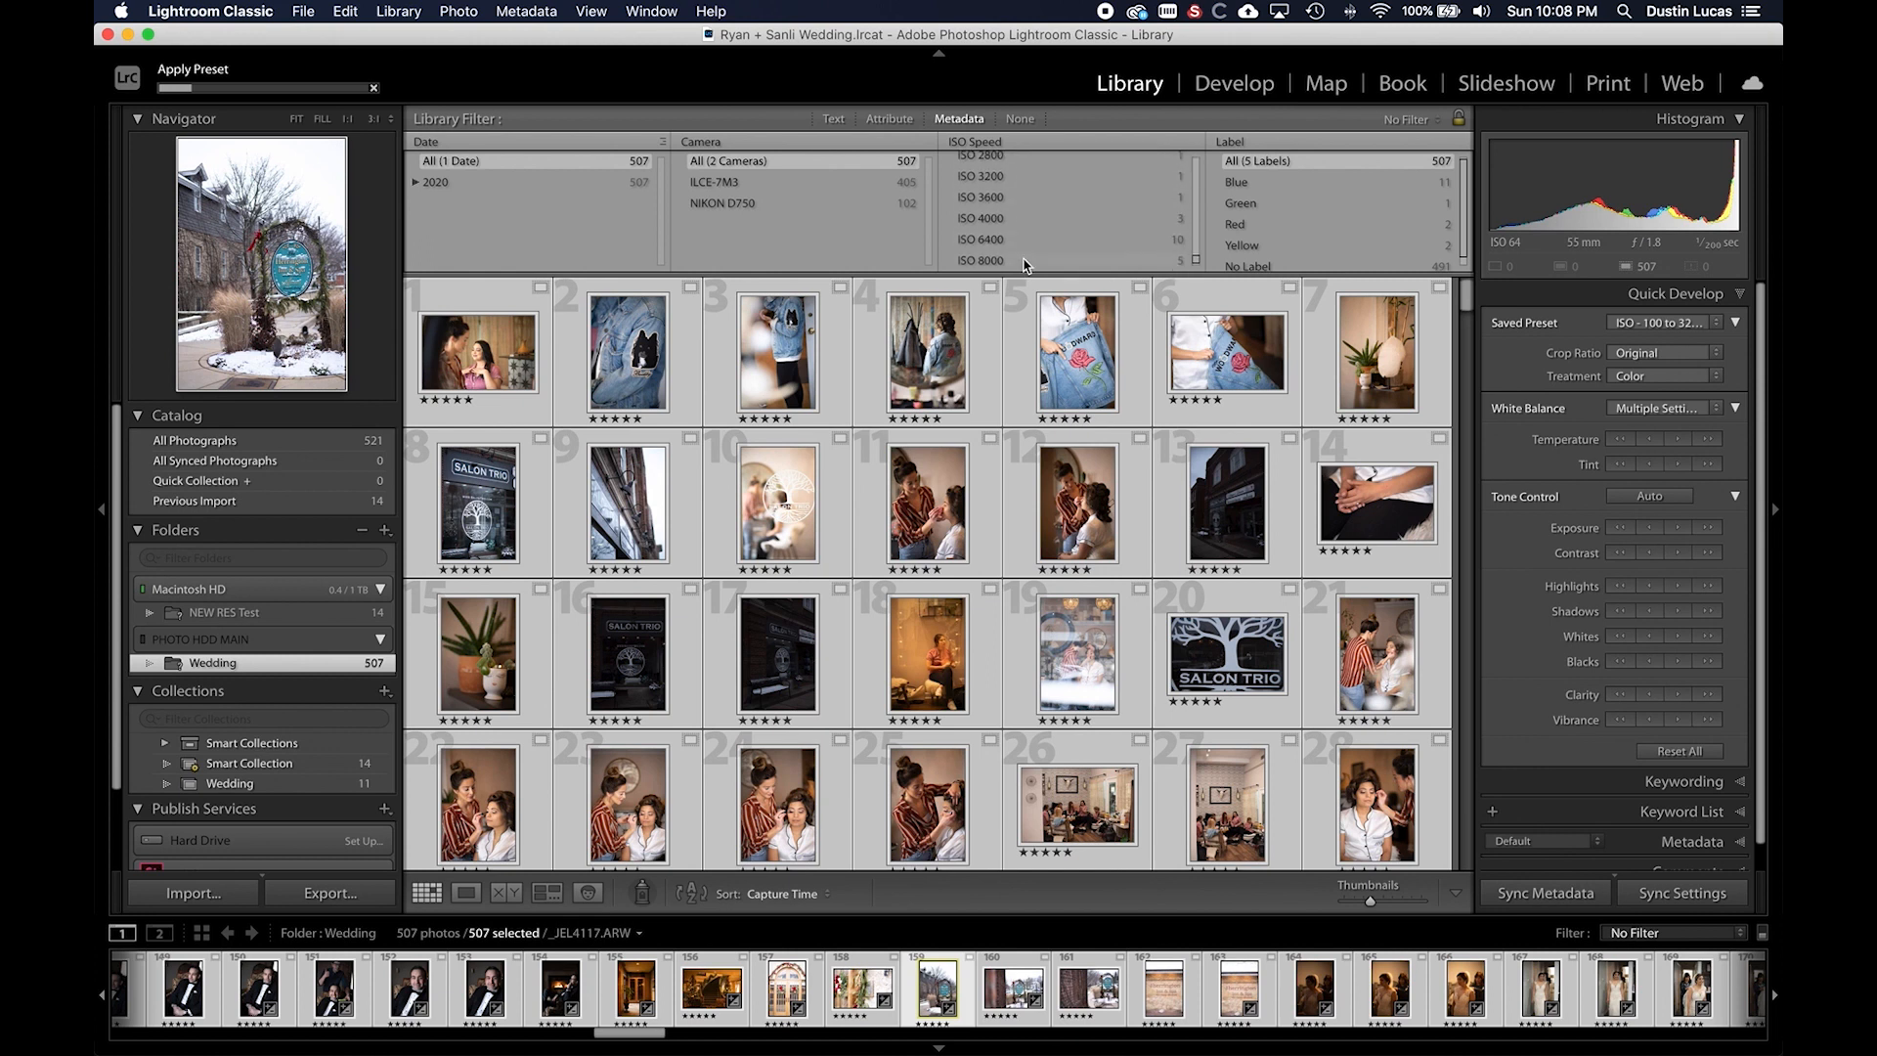
- Filter the wedding photos to ISO 8000 and check the My Presets group in Quick Develop
{"action": "left_click", "coordinate": [1026, 260]}
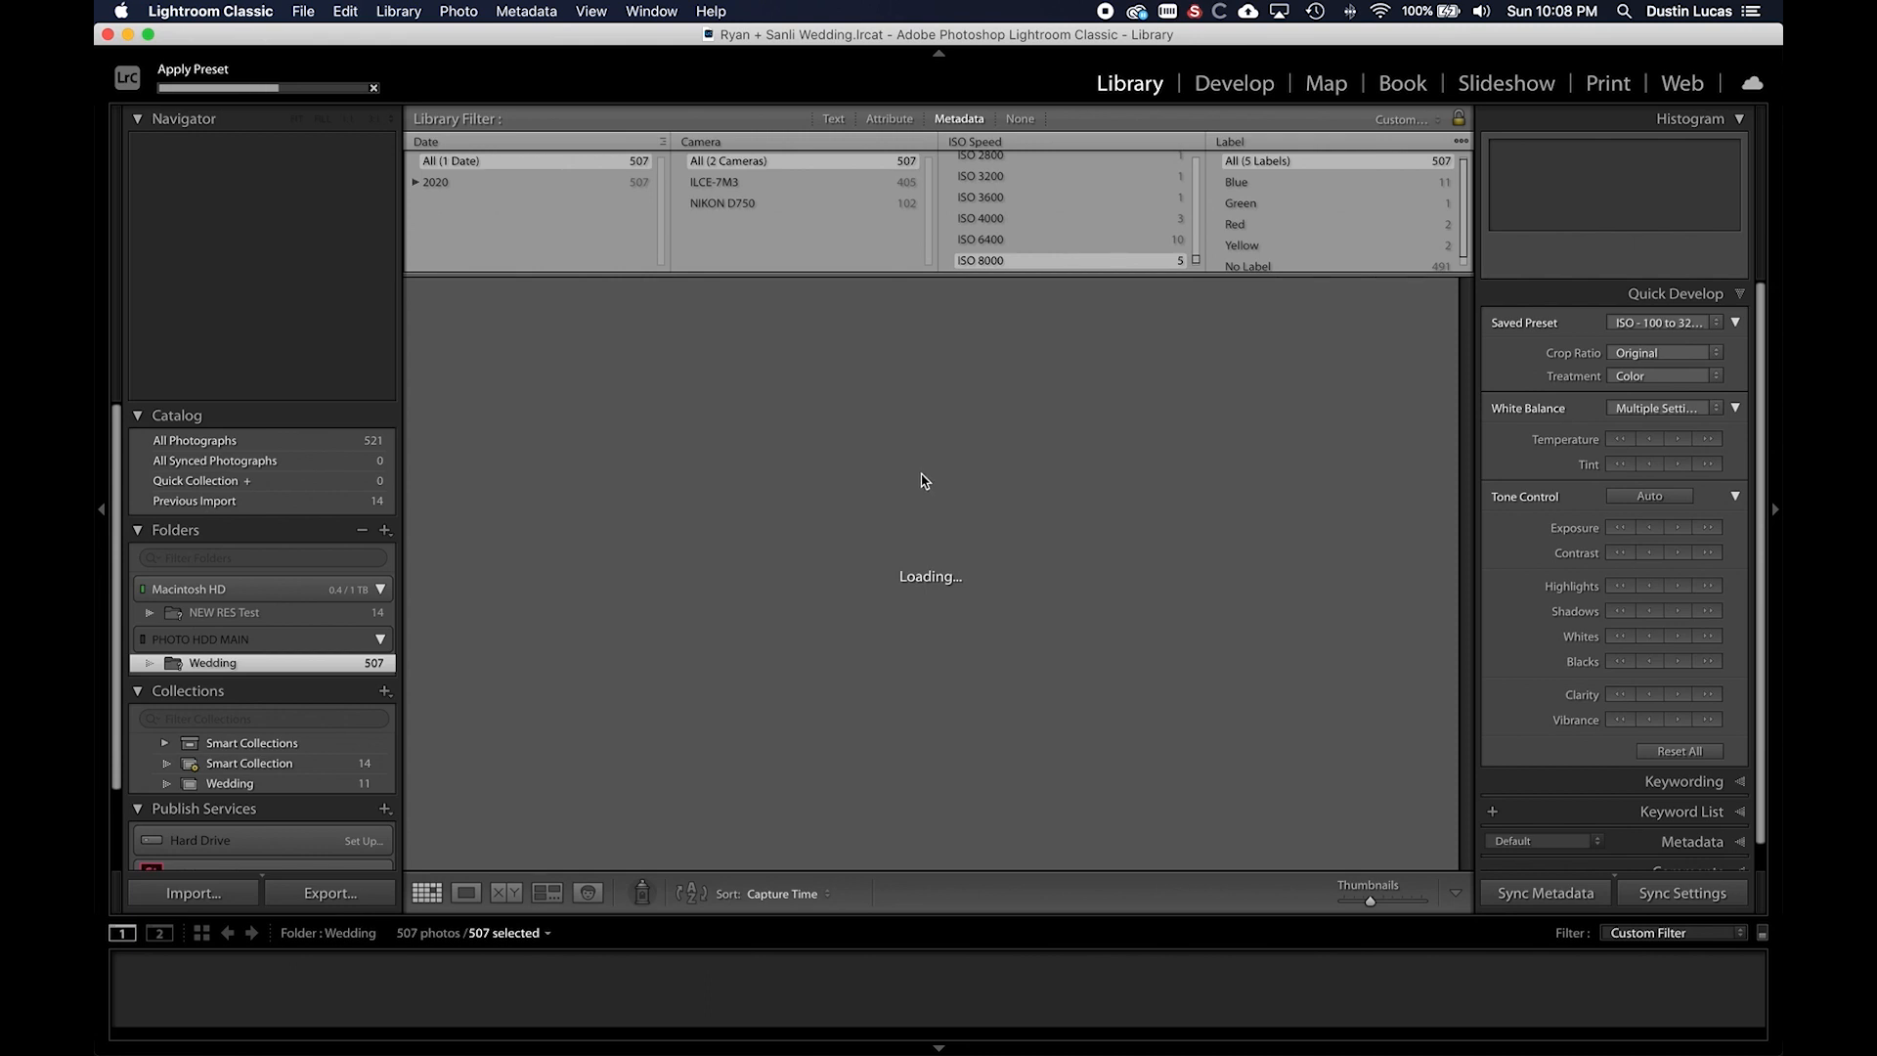
{"action": "left_click", "coordinate": [1662, 323]}
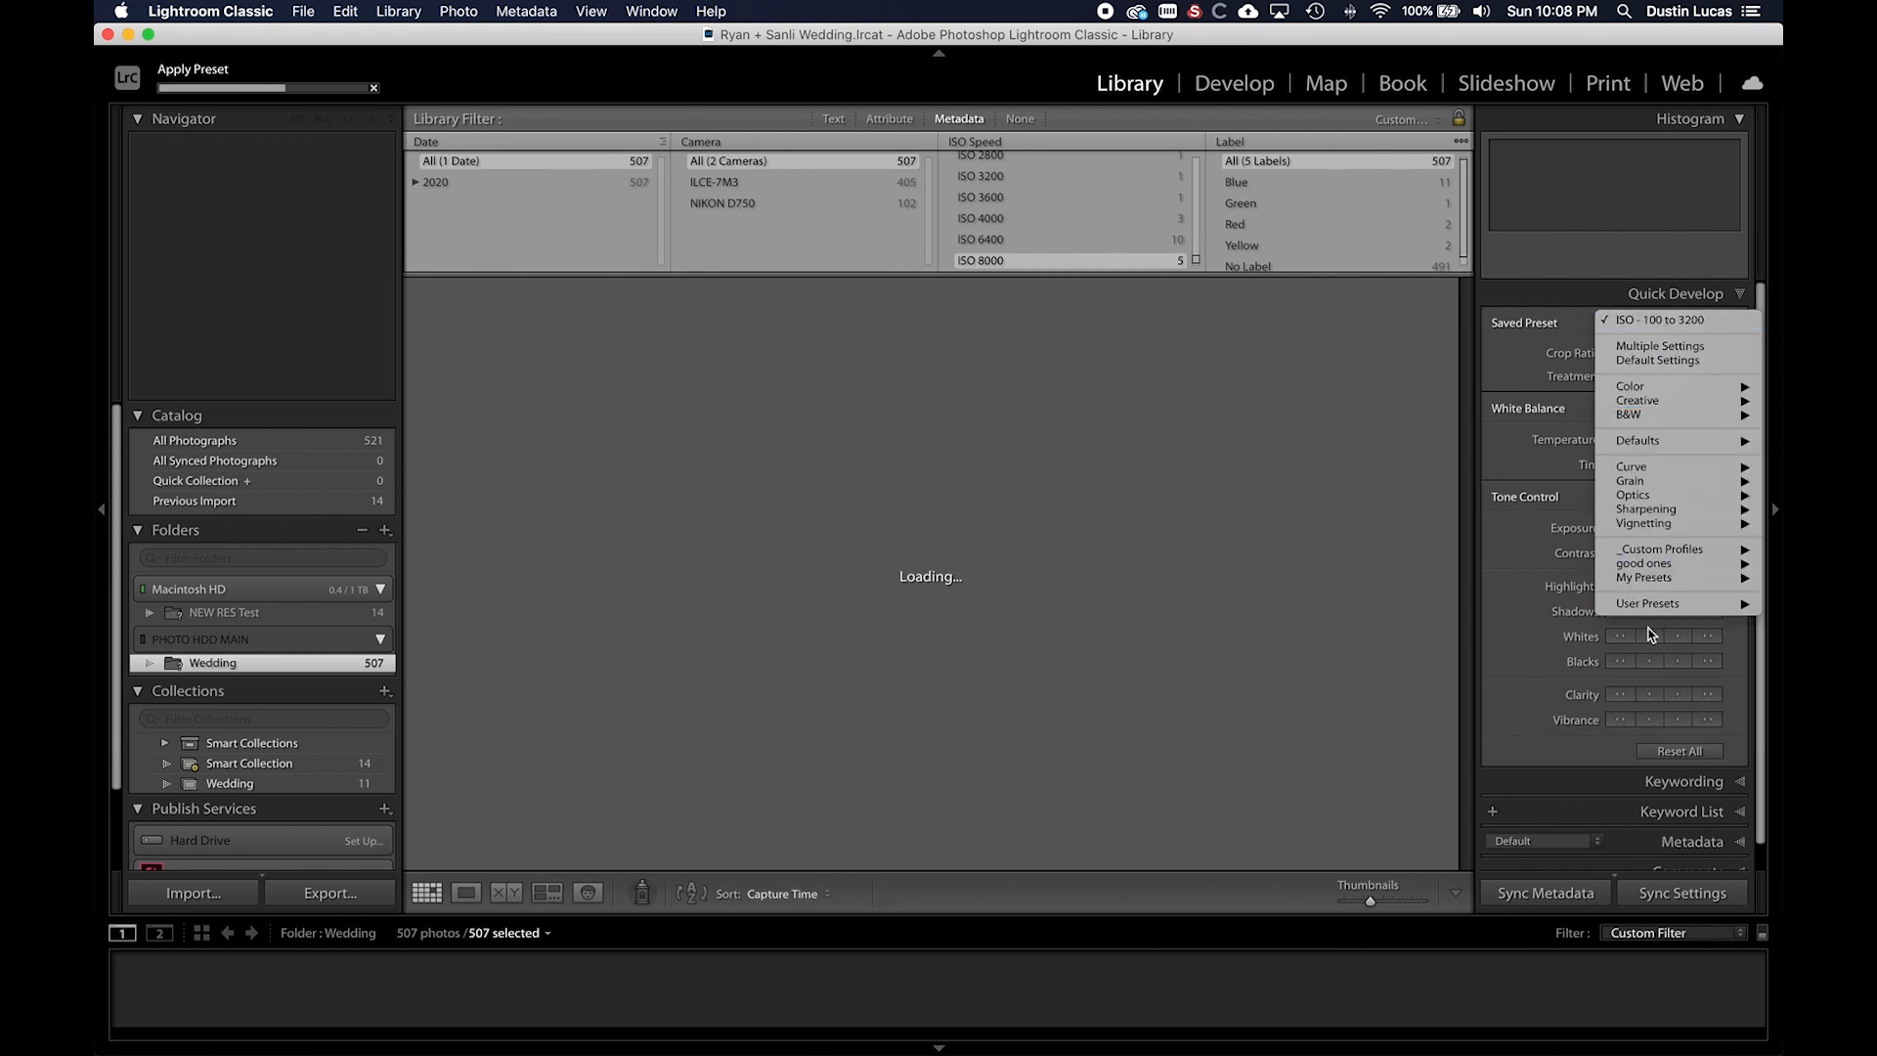
{"action": "mouse_move", "coordinate": [1652, 612]}
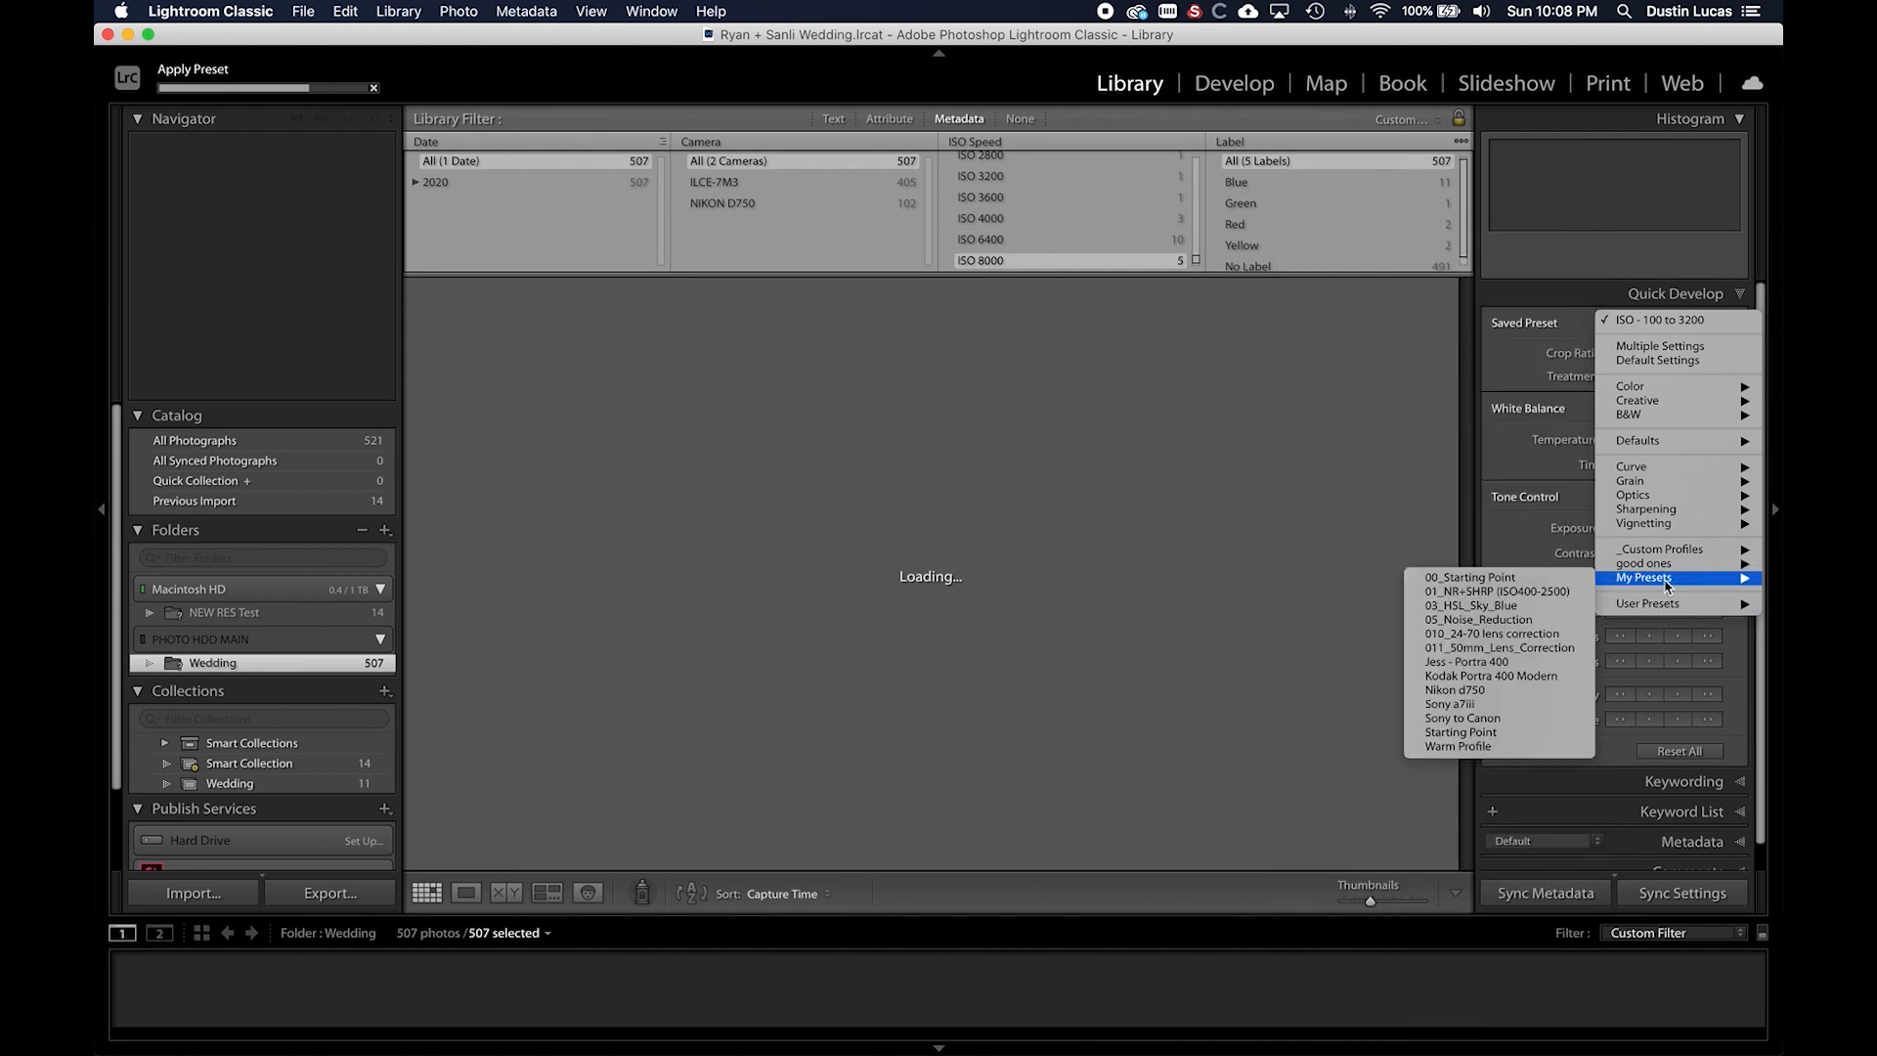
{"action": "left_click", "coordinate": [1325, 427]}
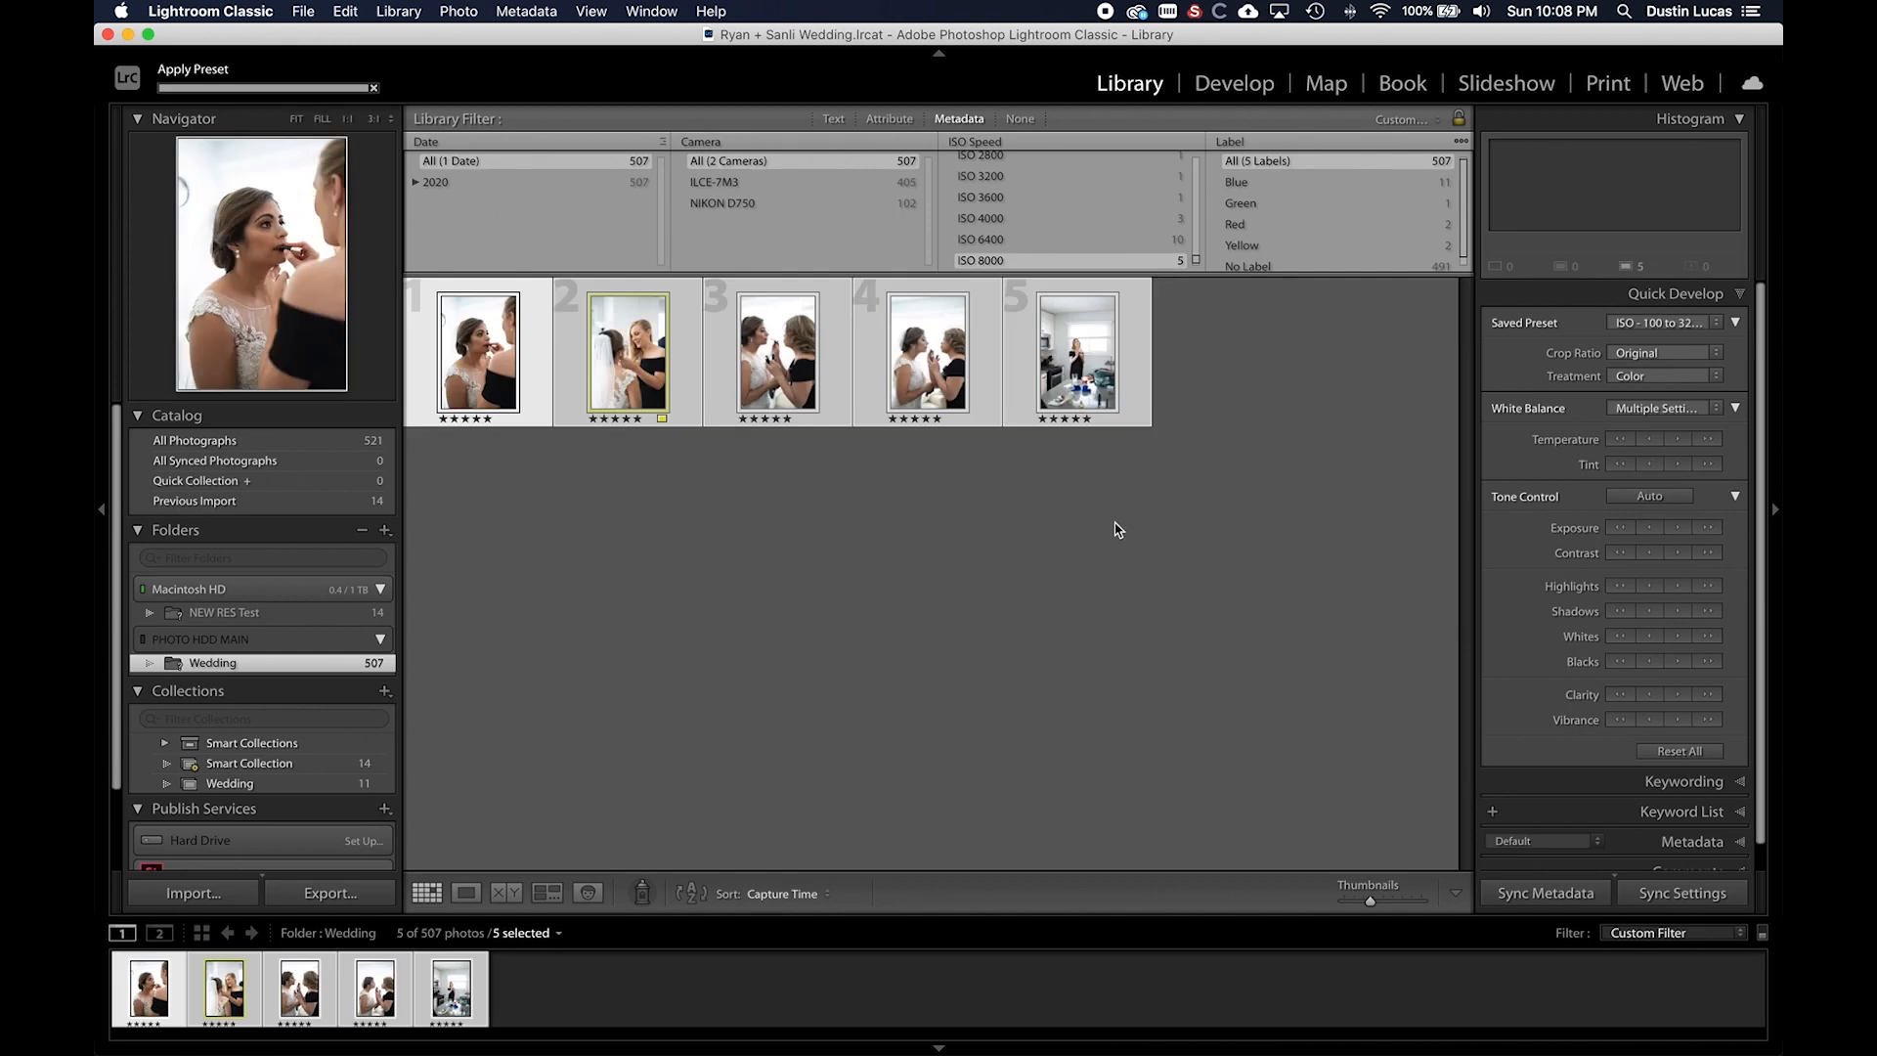
- Open _JEL4439.ARW in Develop and compare its sharpening and noise reduction settings with the neighbouring ISO 8000 photos
{"action": "left_click", "coordinate": [640, 386]}
{"action": "key", "text": "e"}
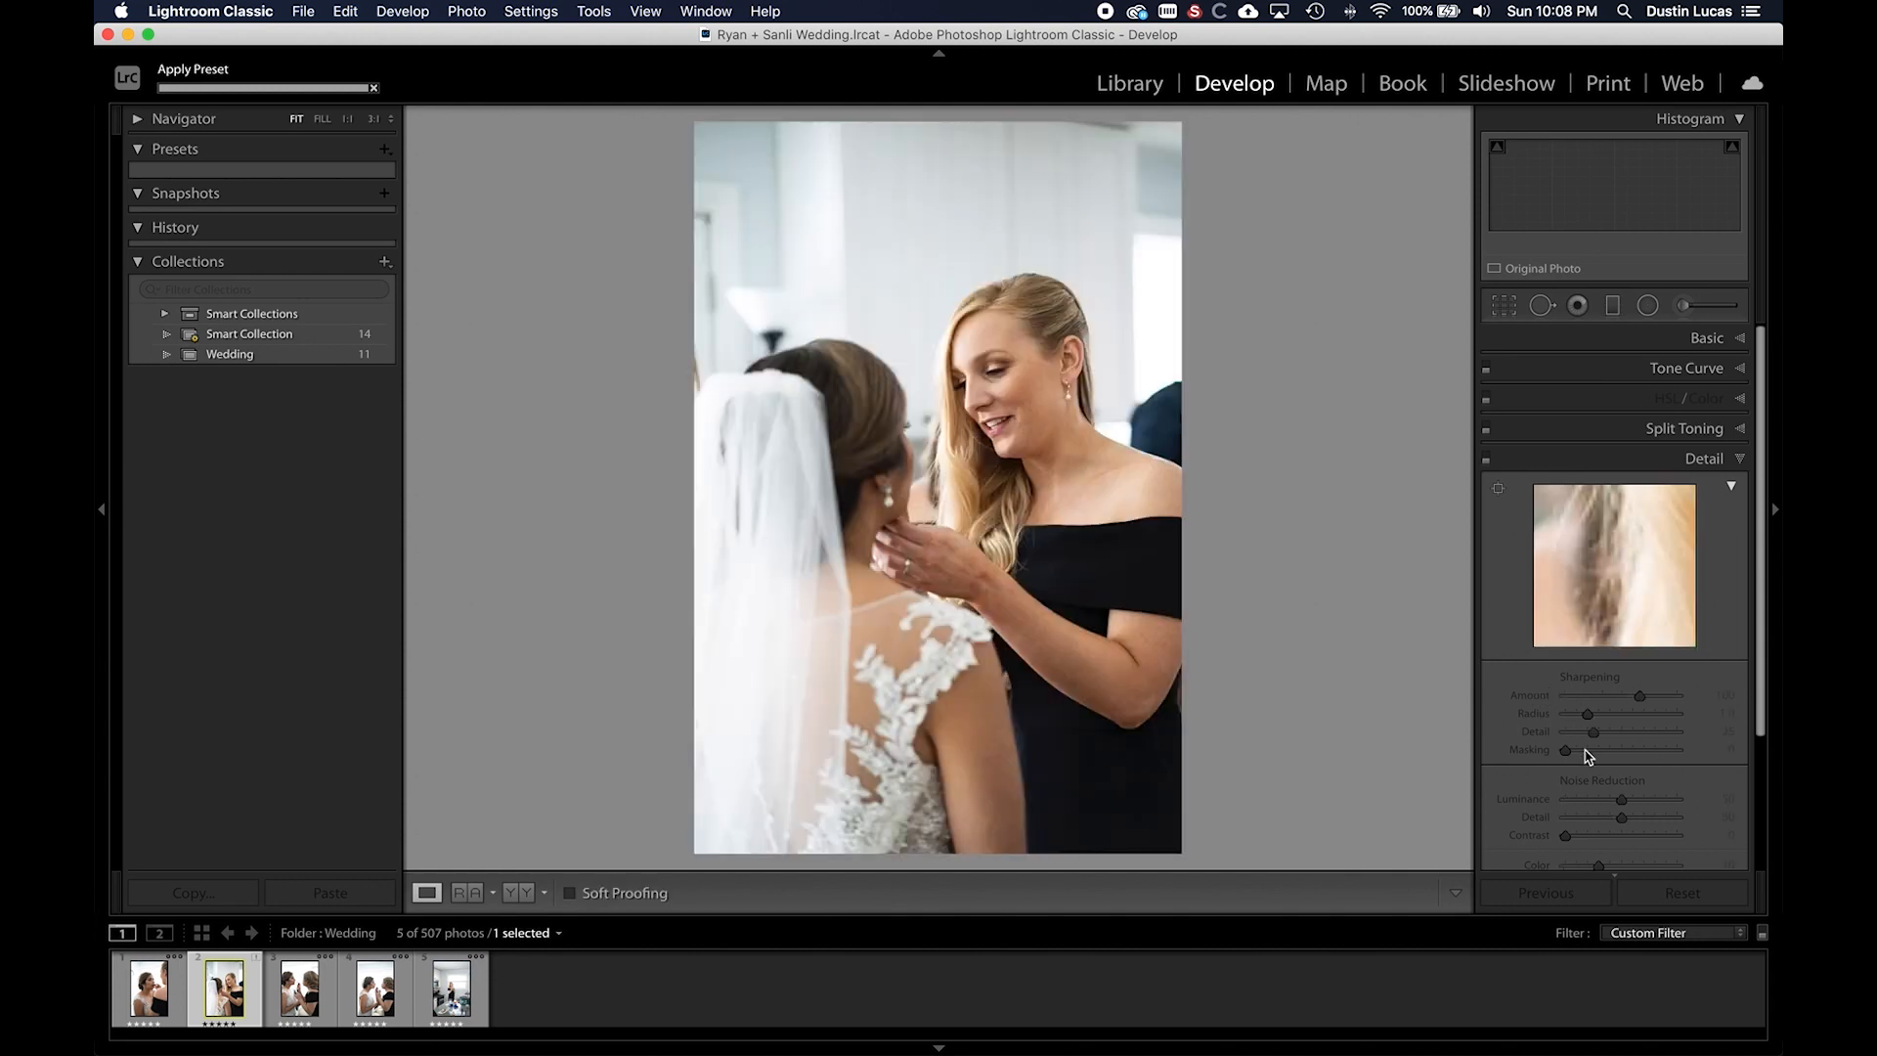
{"action": "key", "text": "Right"}
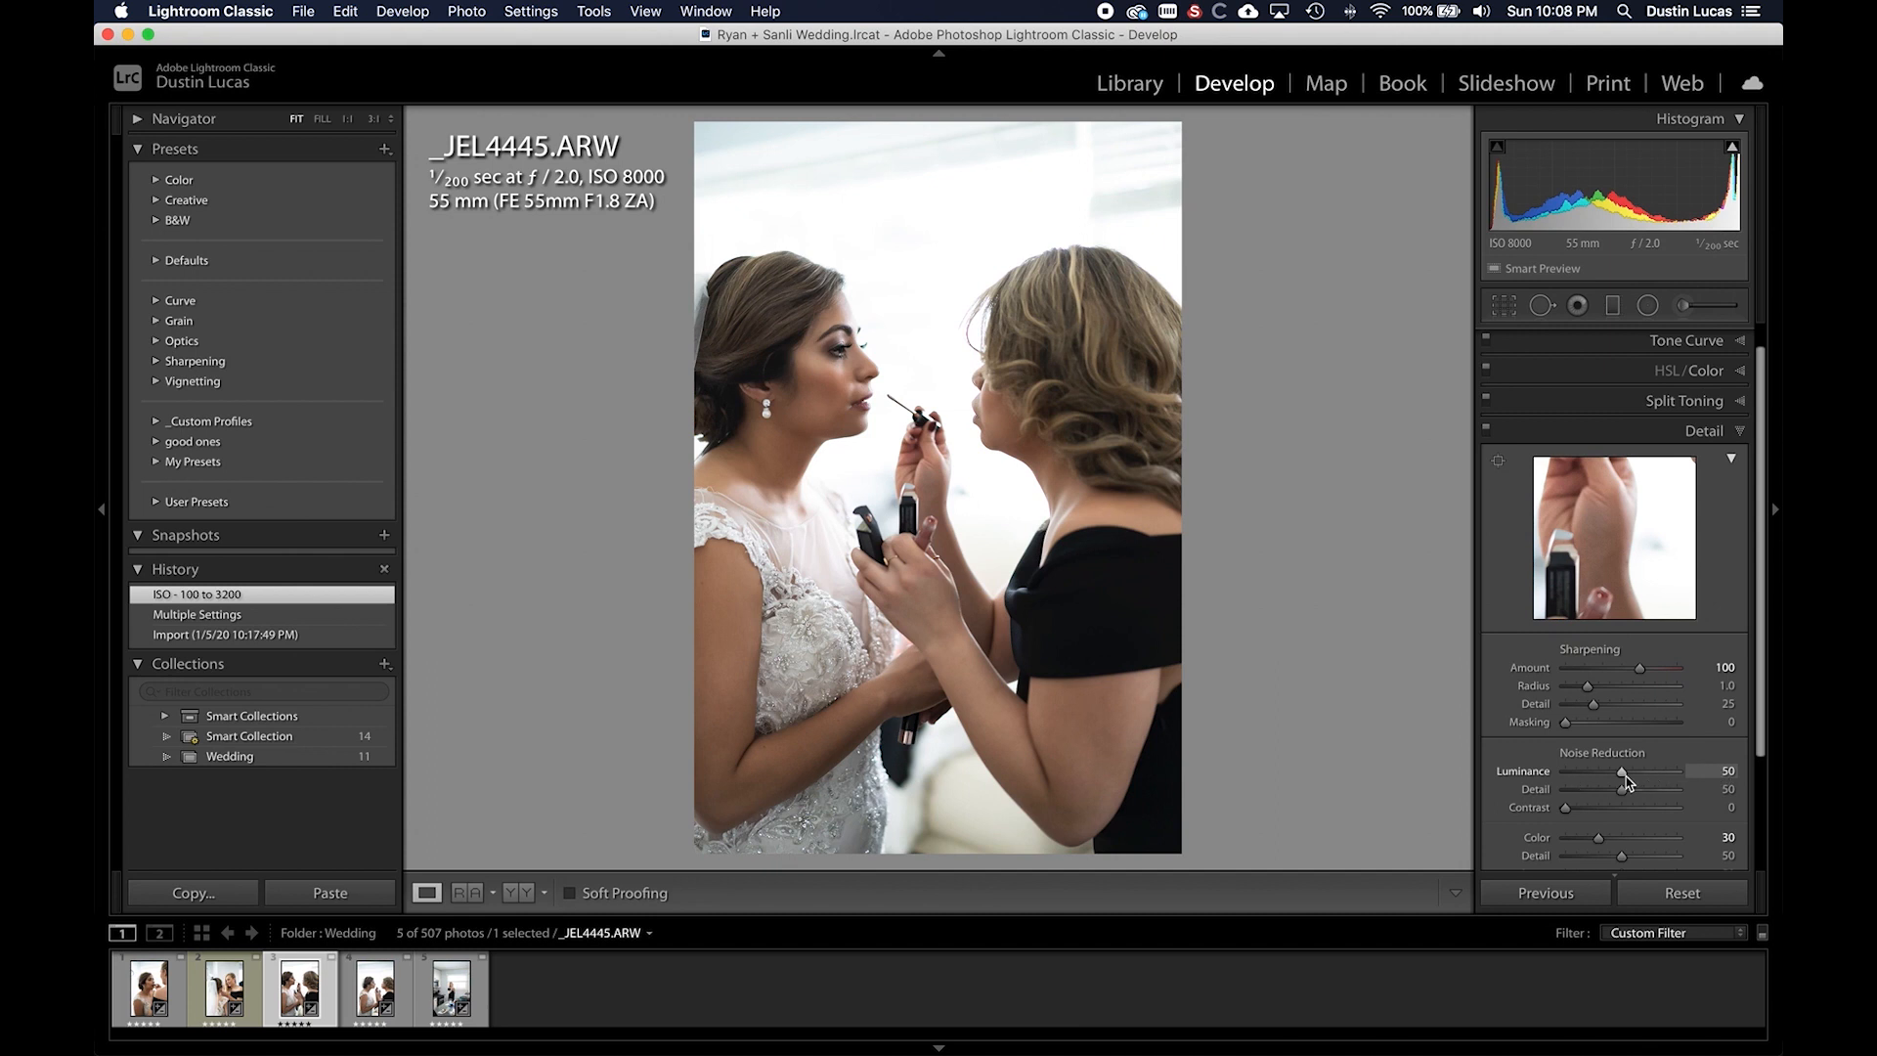
{"action": "key", "text": "Right"}
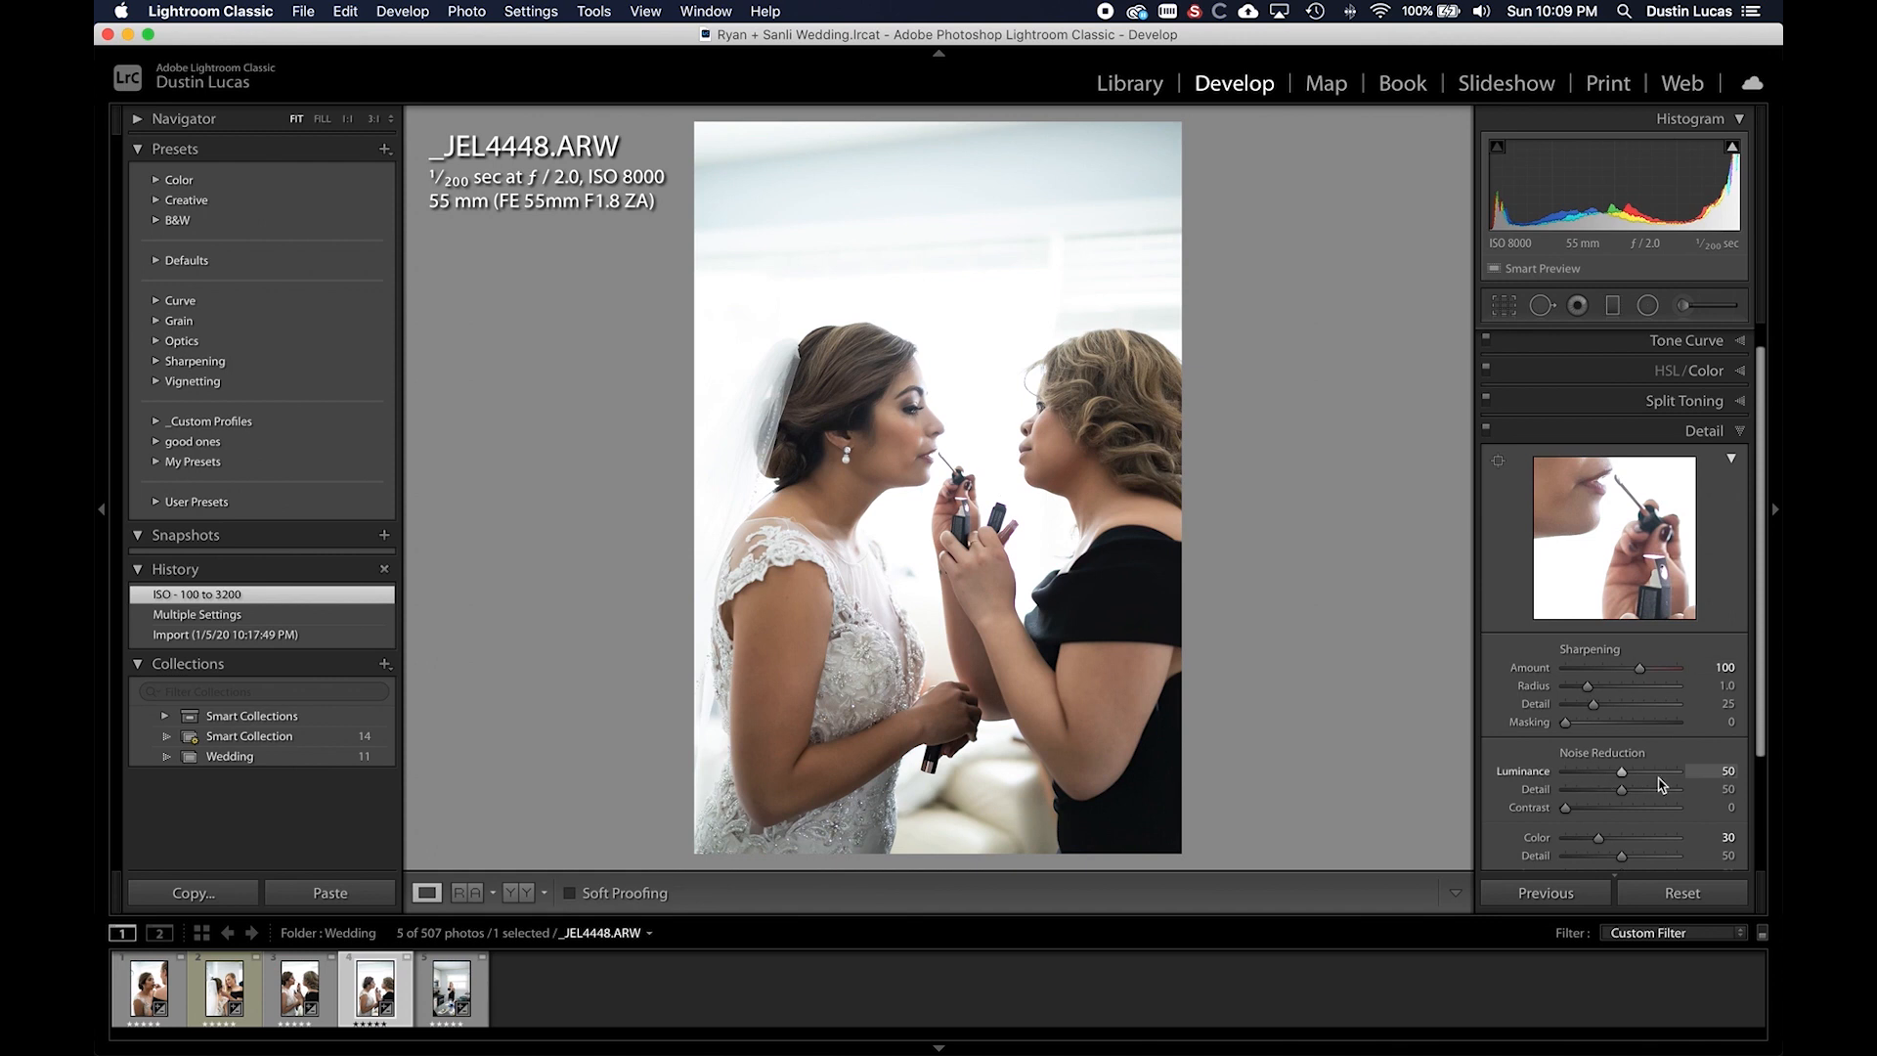
{"action": "key", "text": "Left"}
{"action": "key", "text": "Left"}
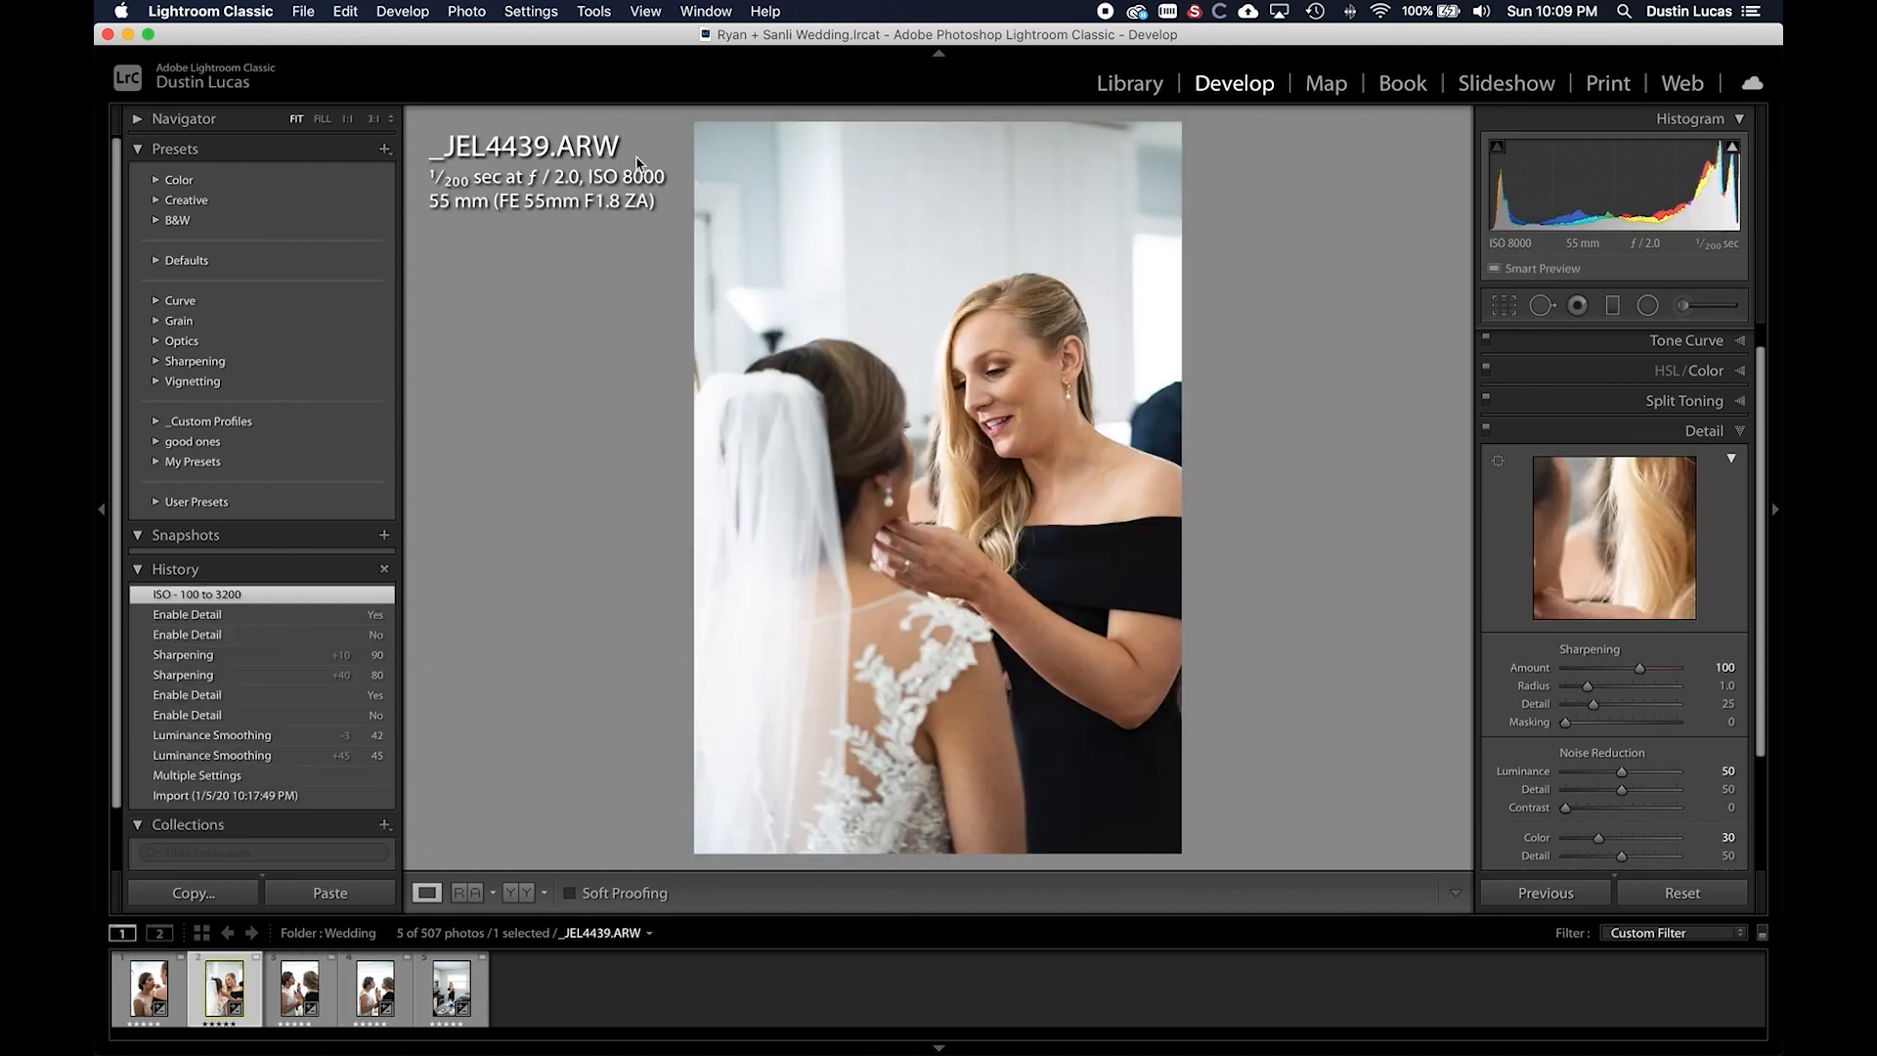
{"action": "key", "text": "z"}
- Filter the Library grid to ISO 6400 and examine those photos' sharpening and noise reduction settings in Develop
{"action": "key", "text": "g"}
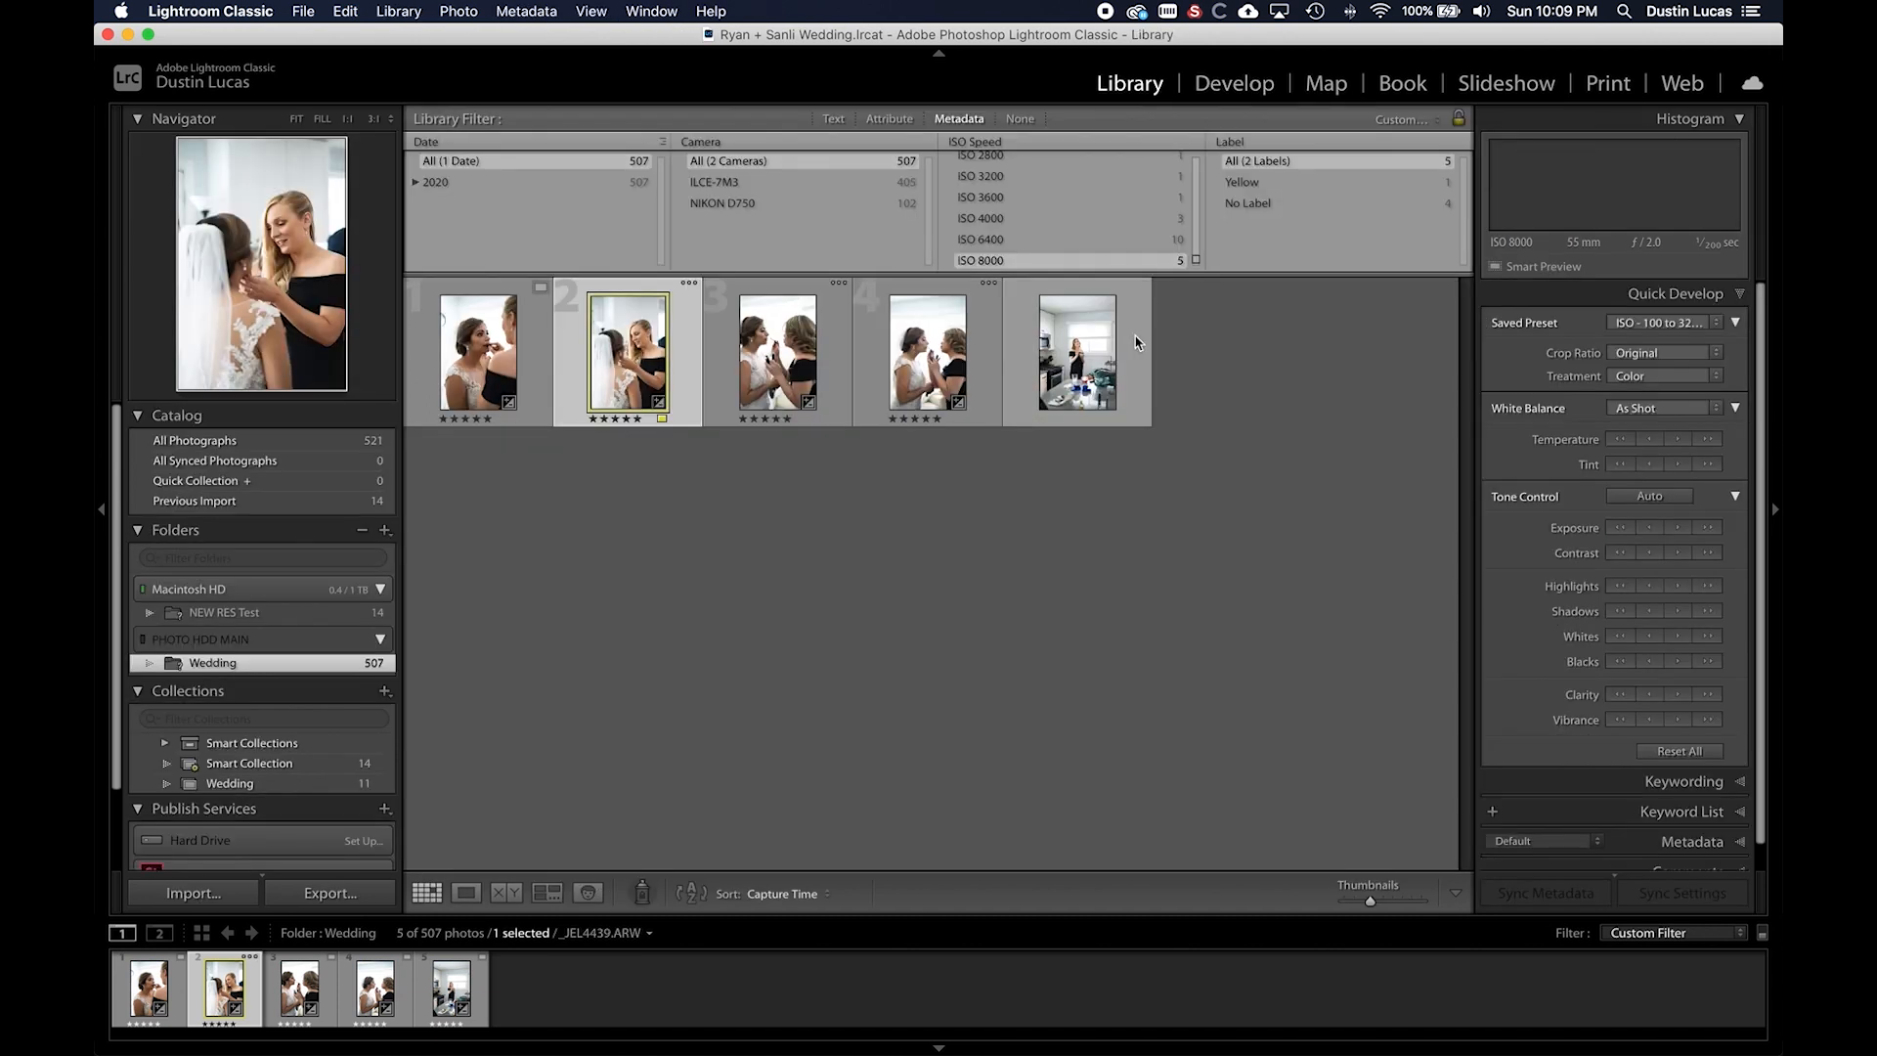
{"action": "left_click", "coordinate": [1042, 240]}
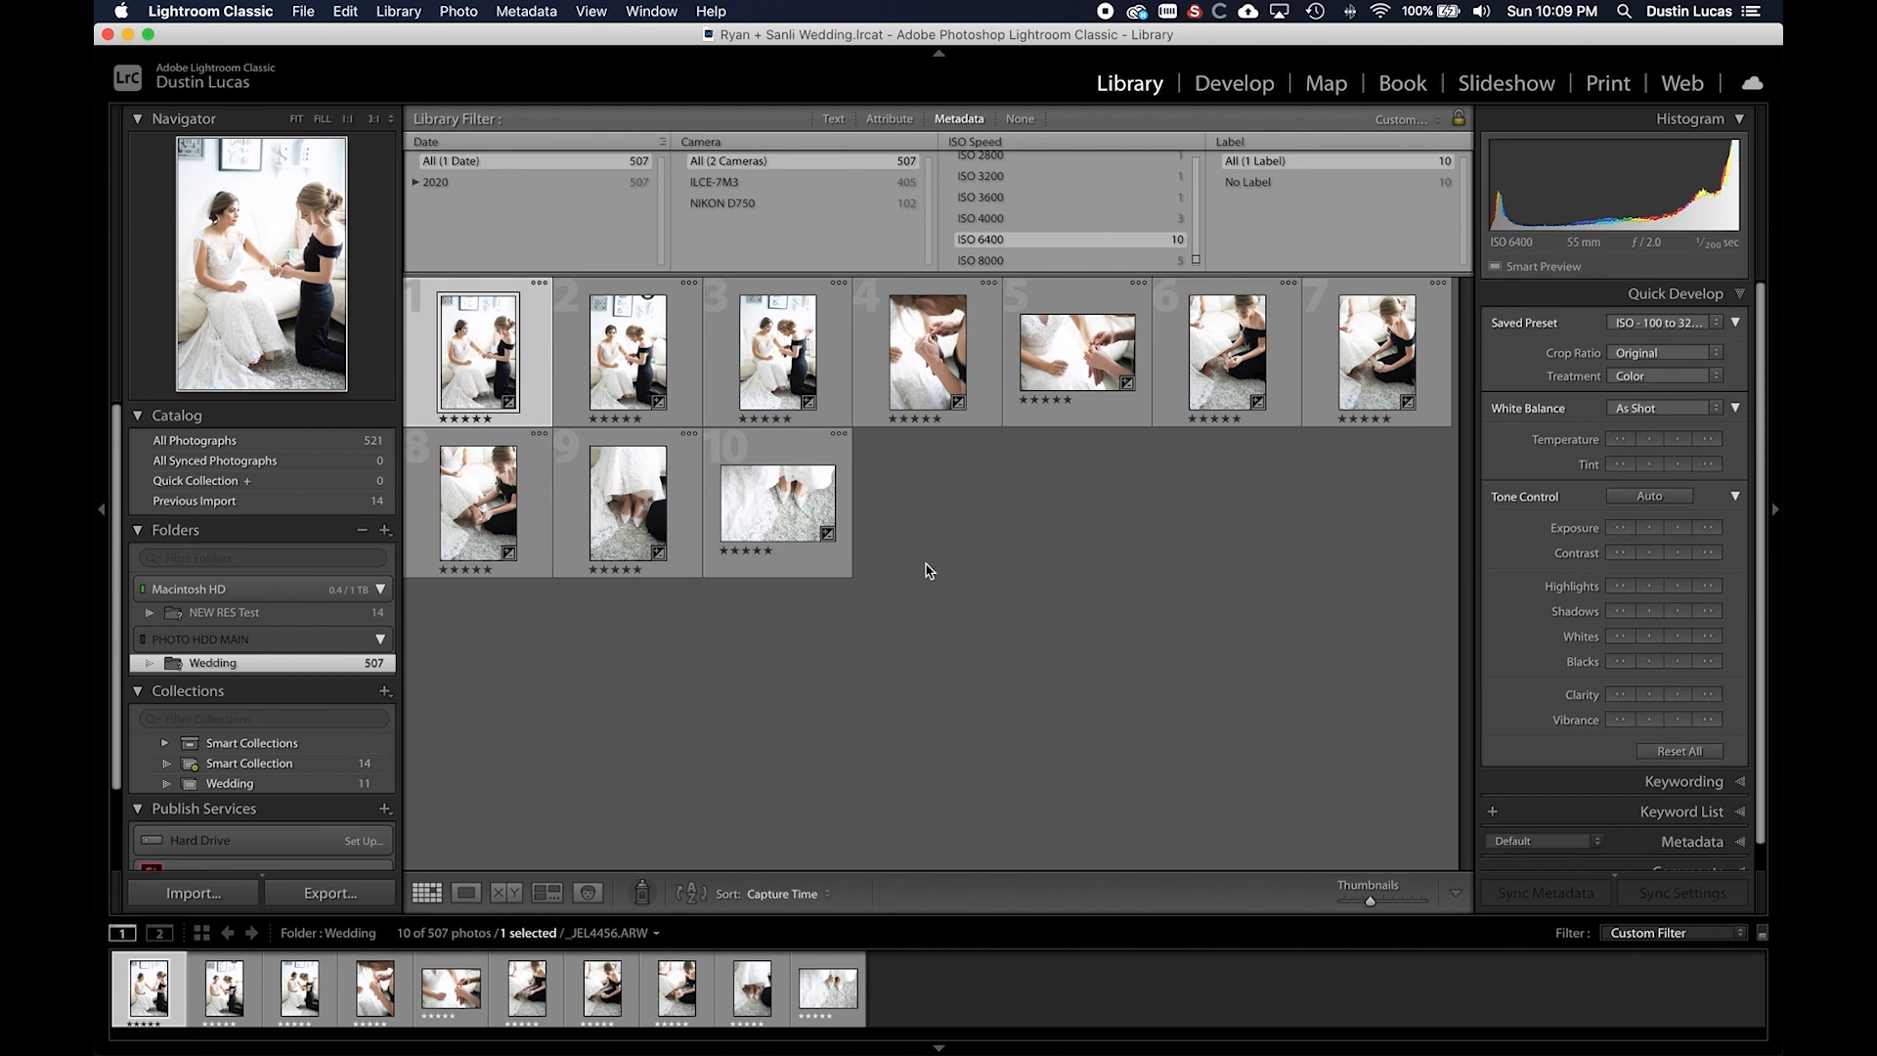
{"action": "key", "text": "d"}
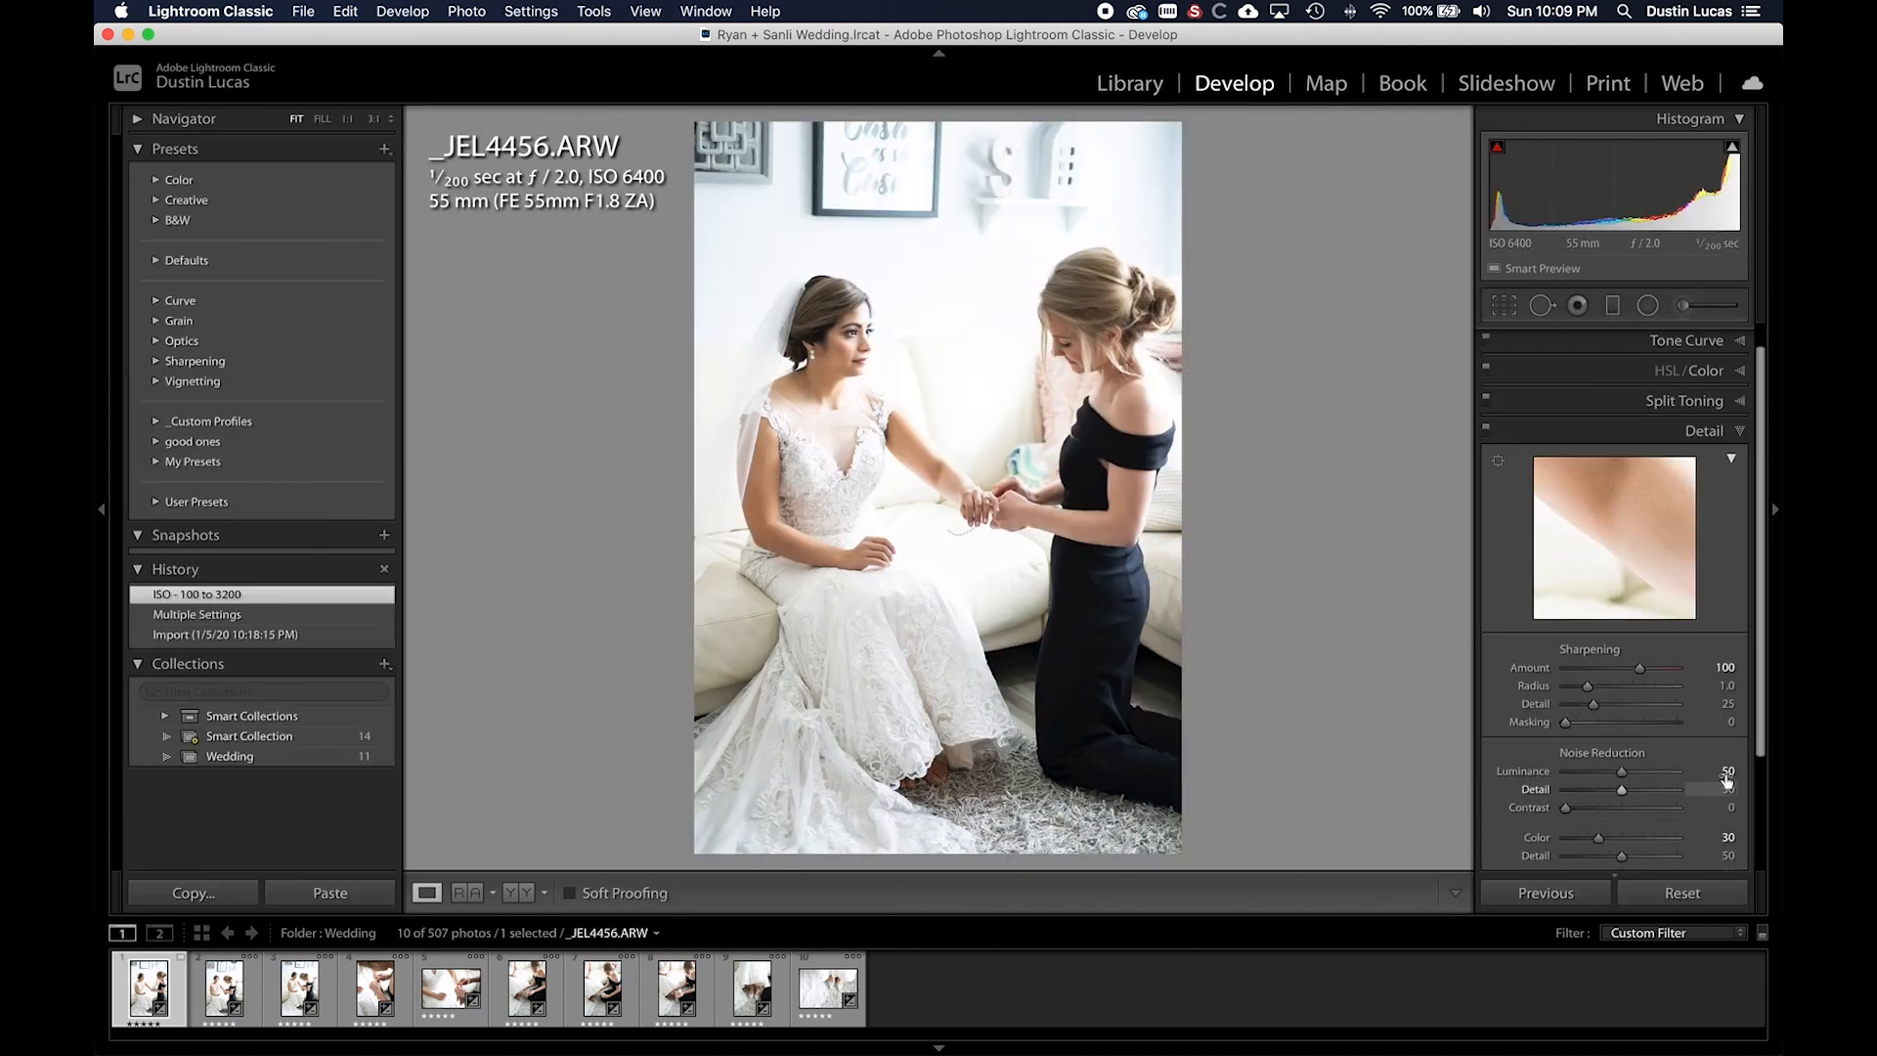
{"action": "key", "text": "Right"}
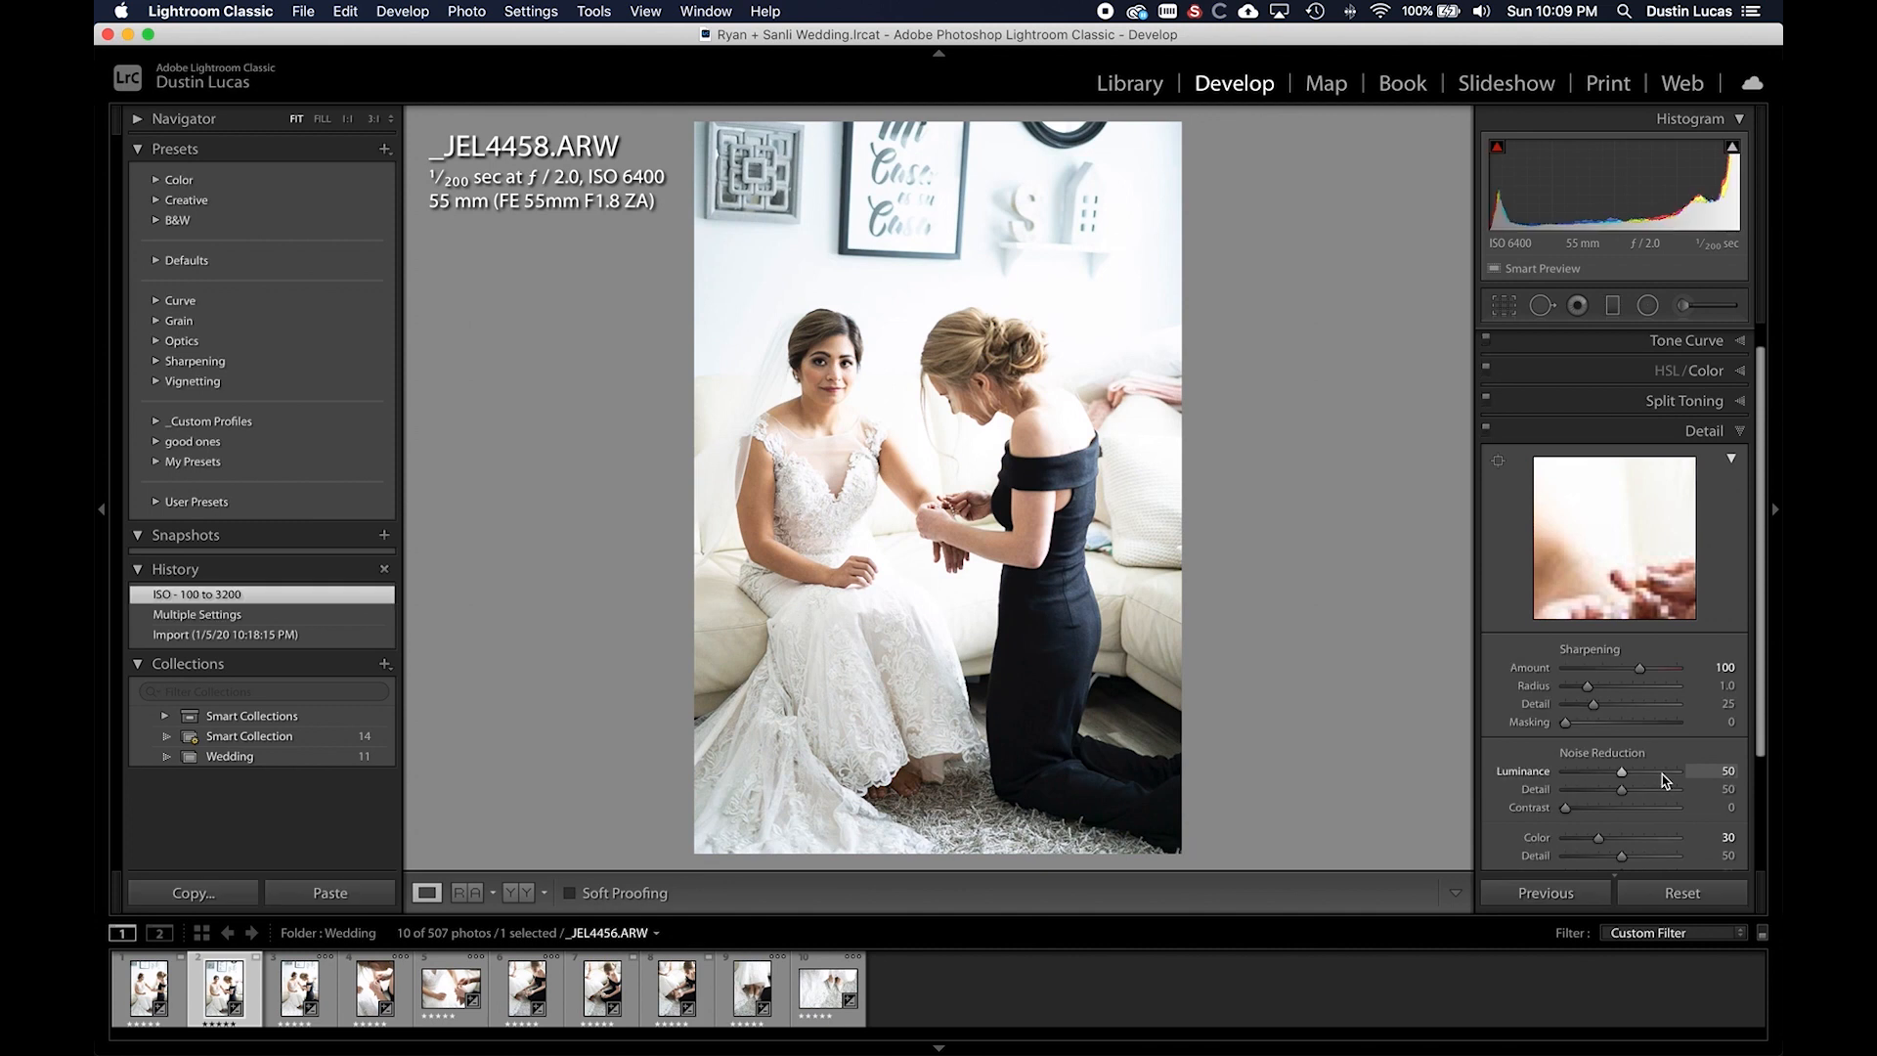
{"action": "key", "text": "Right"}
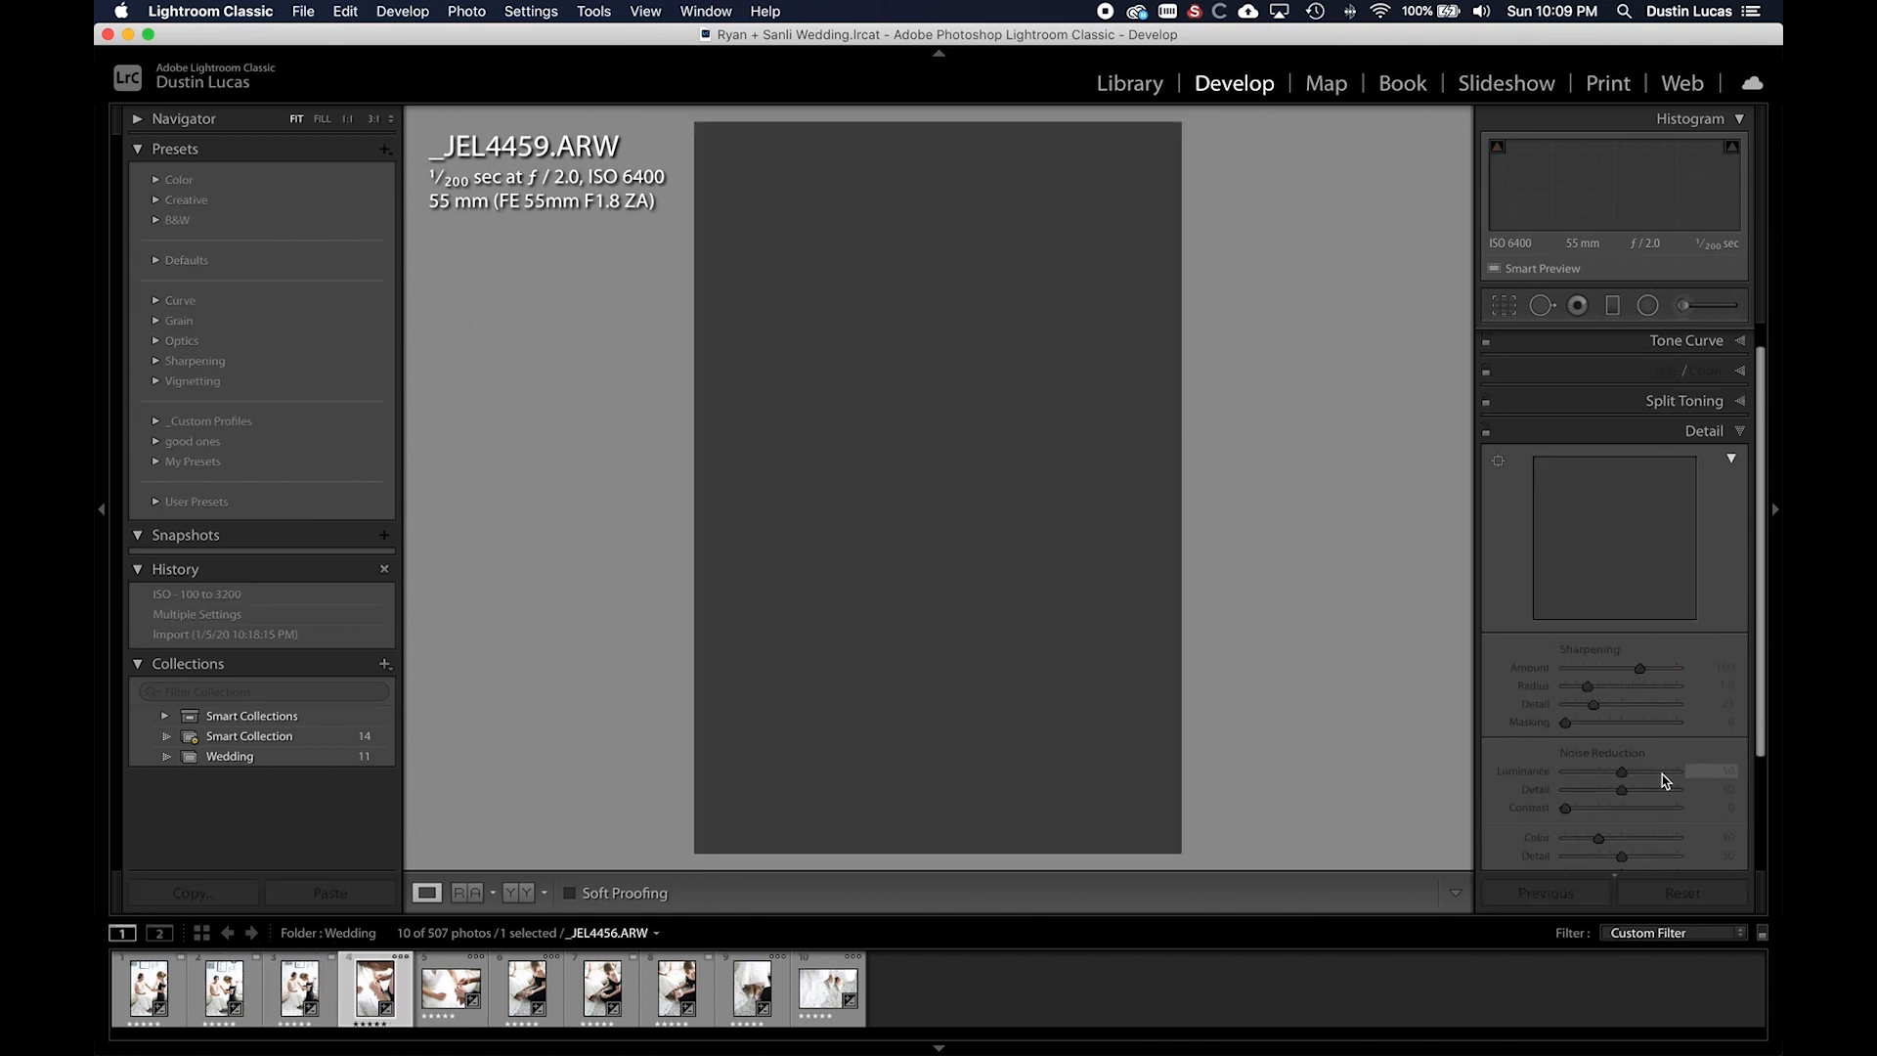
- Check the detail settings of the next ISO 6400 photos and return to the Library grid
{"action": "key", "text": "Right"}
{"action": "key", "text": "Right"}
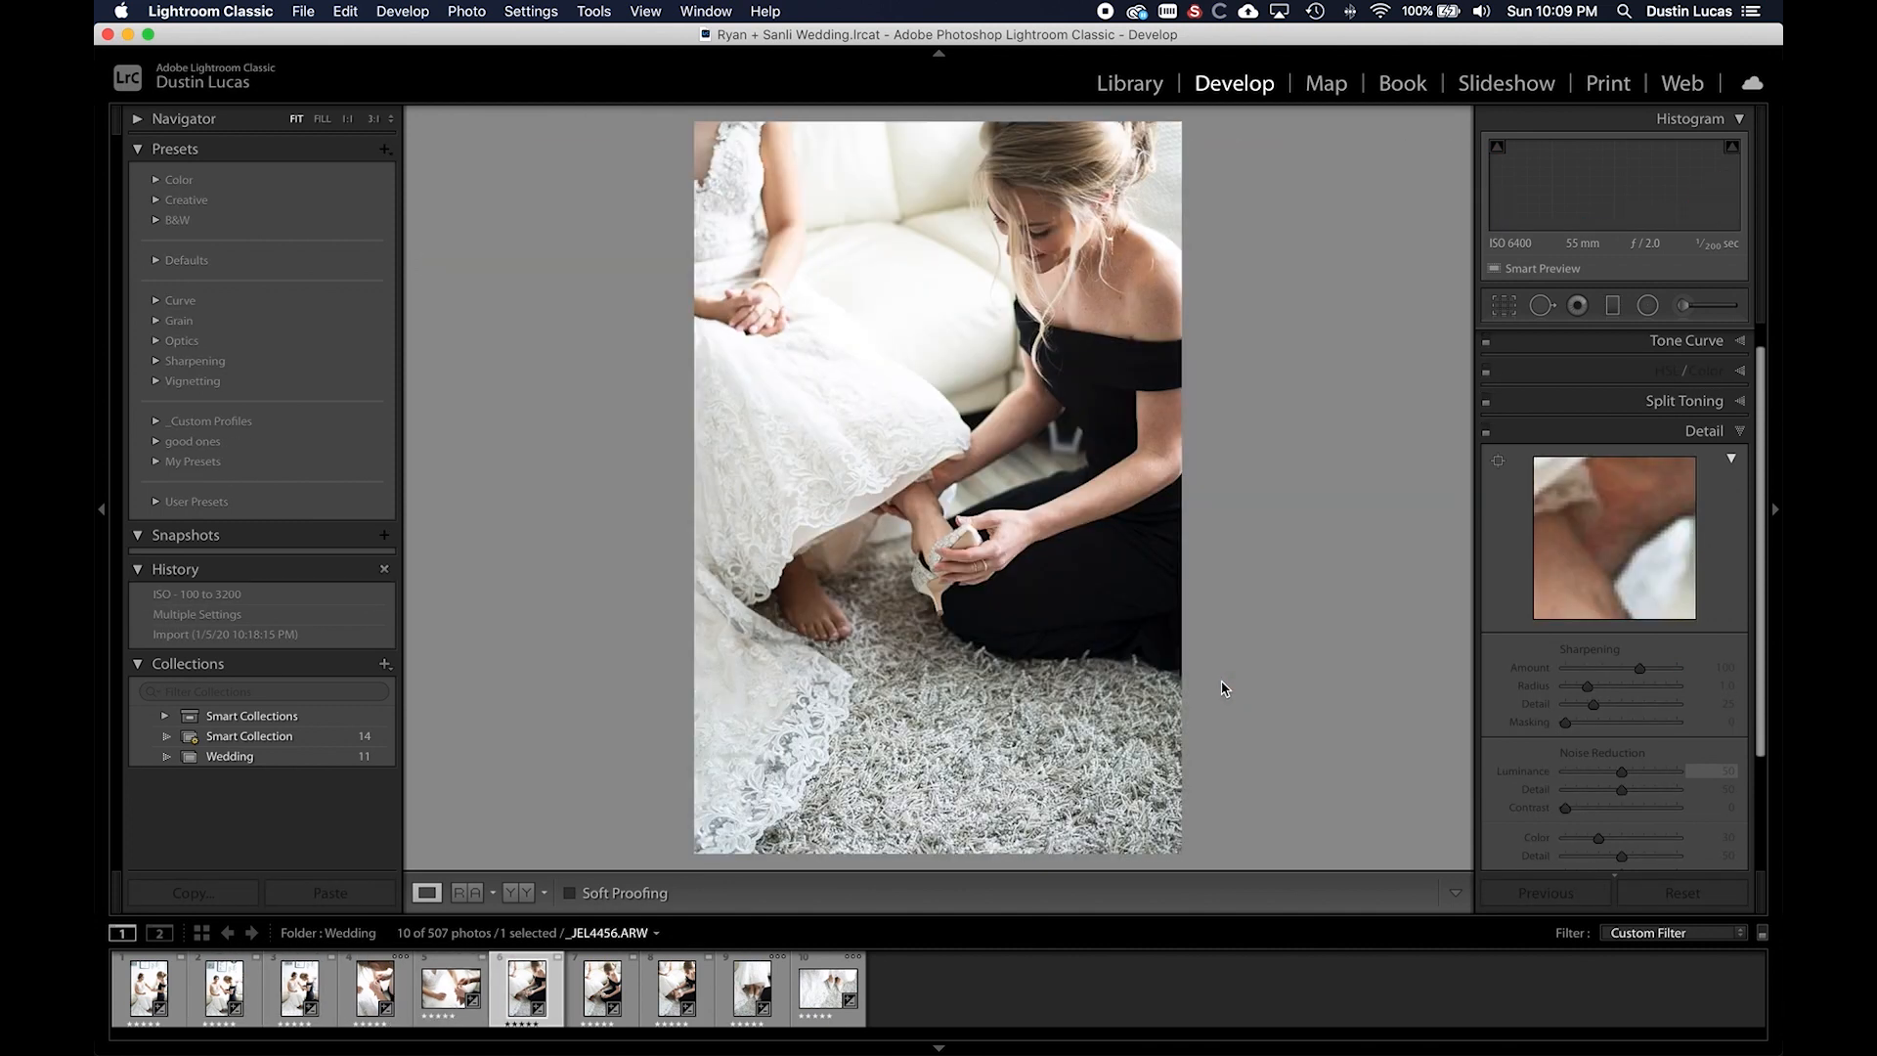
{"action": "key", "text": "g"}
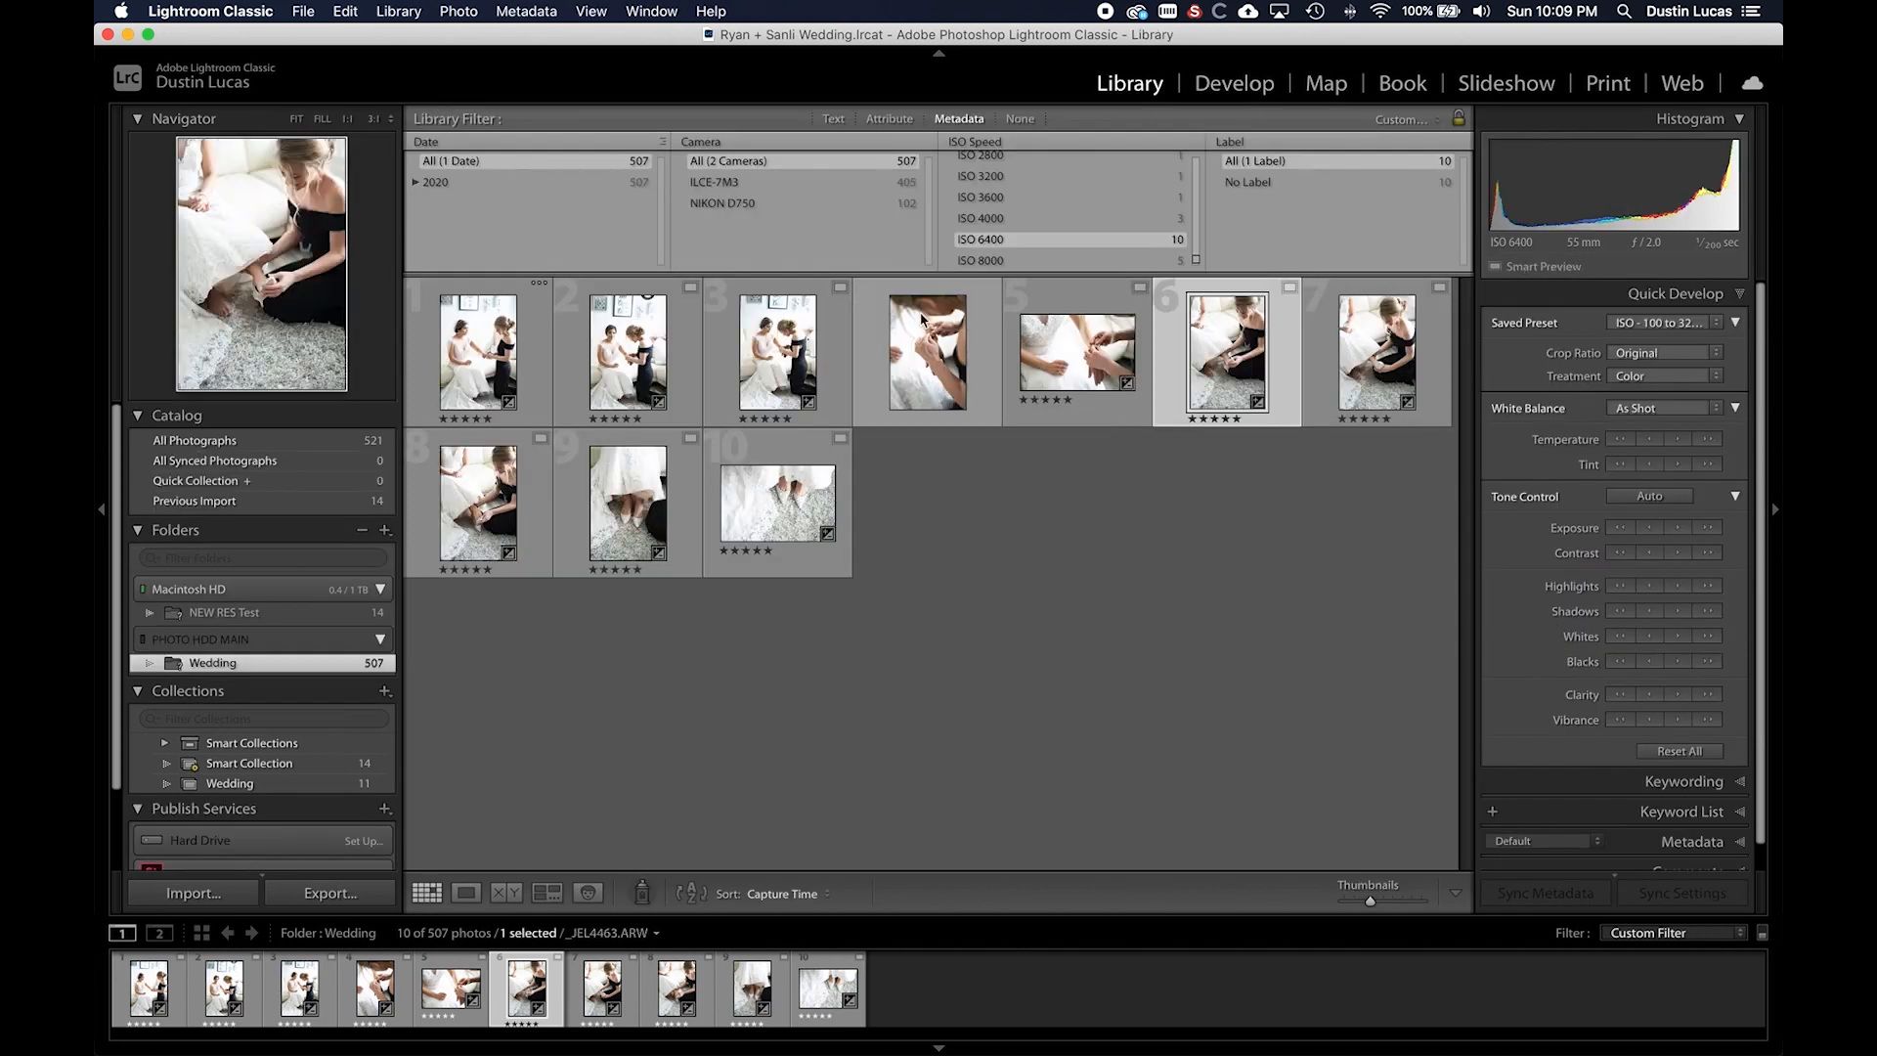
- Filter the wedding photos to ISO 2000 and examine their sharpening and noise reduction settings in Develop
{"action": "scroll", "coordinate": [990, 223], "scroll_direction": "up", "scroll_amount": 4}
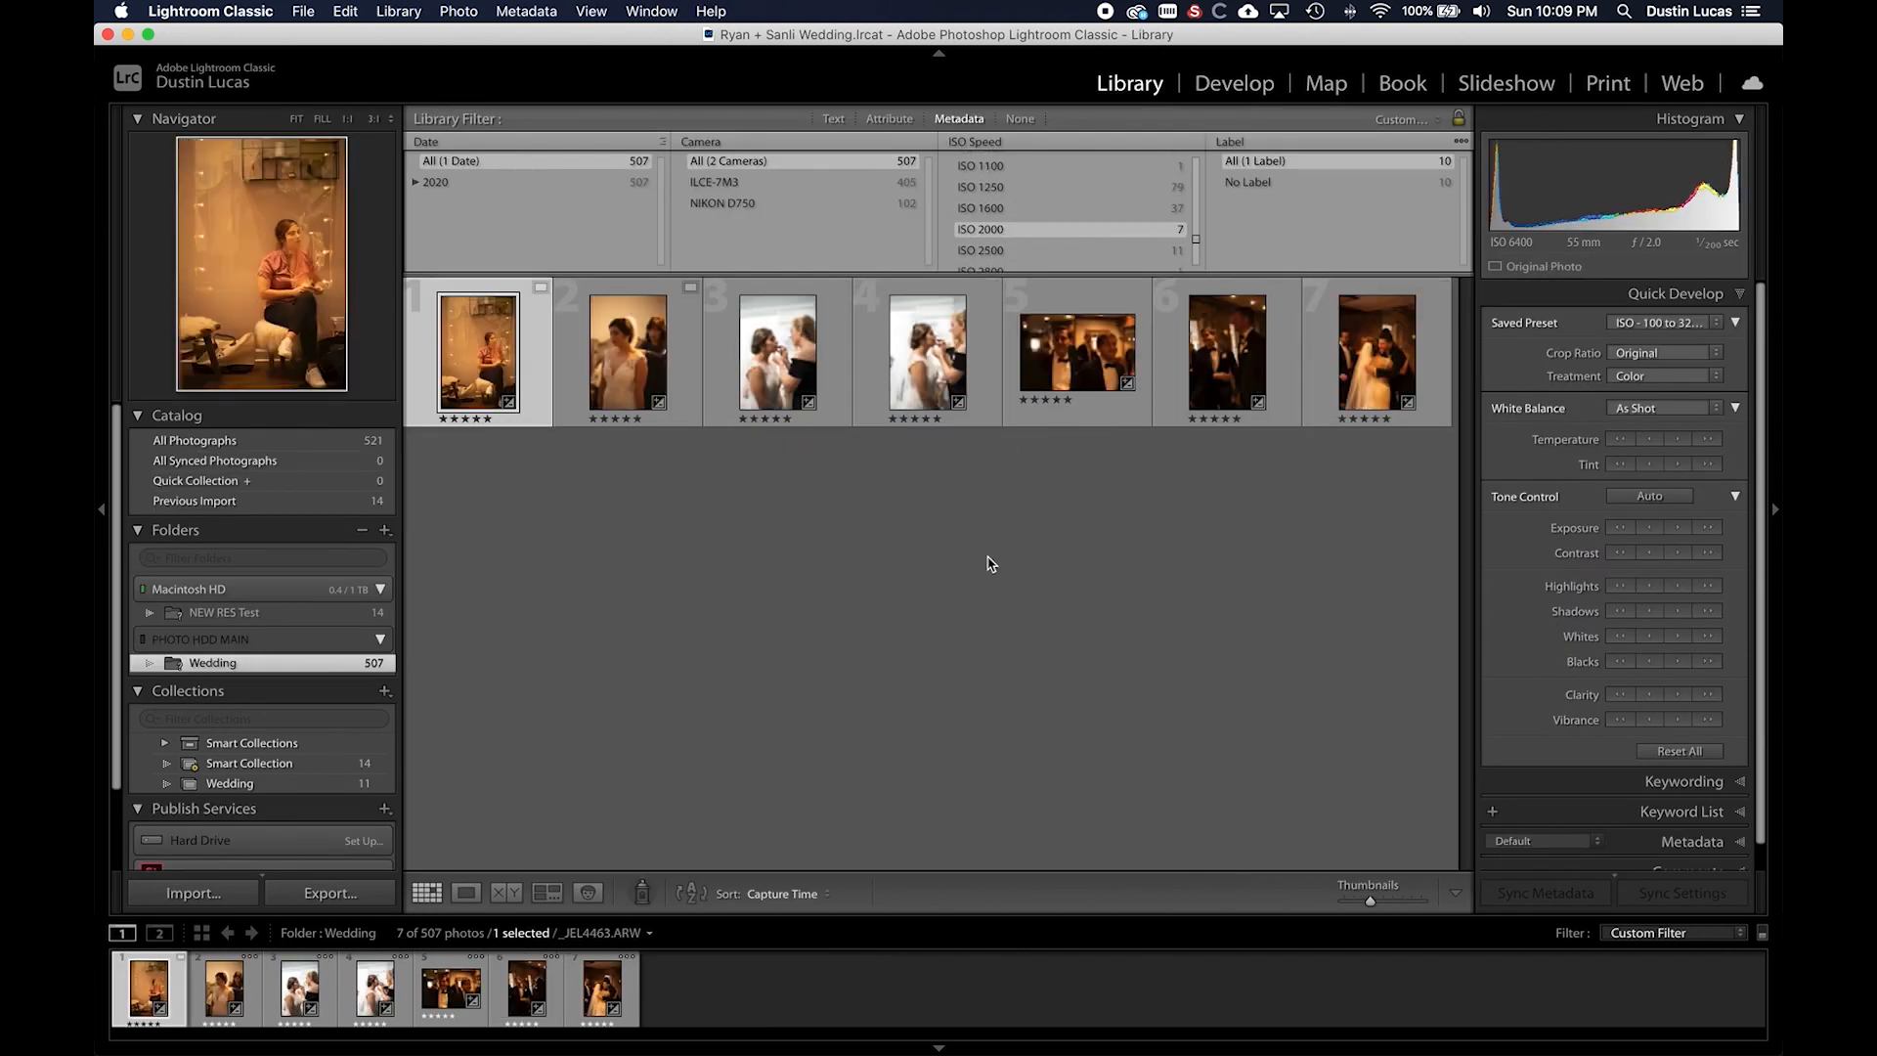
{"action": "key", "text": "d"}
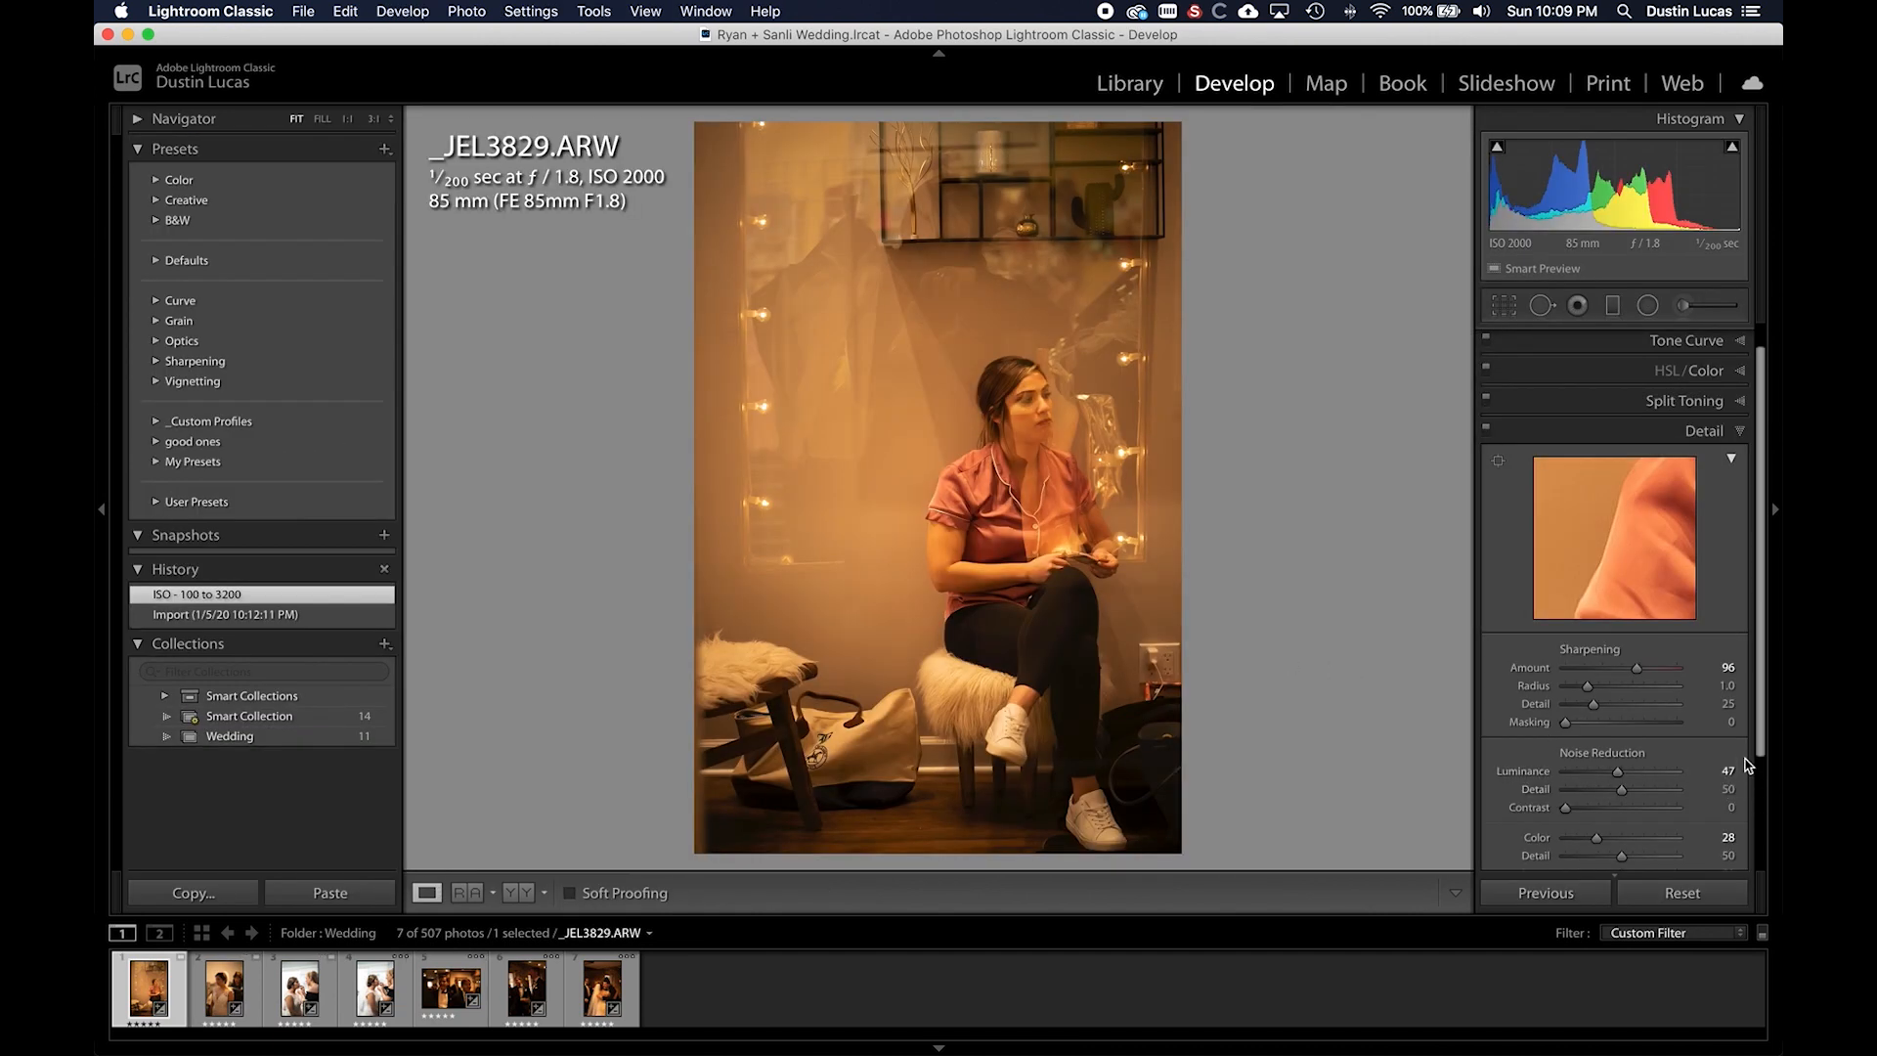
{"action": "key", "text": "Right"}
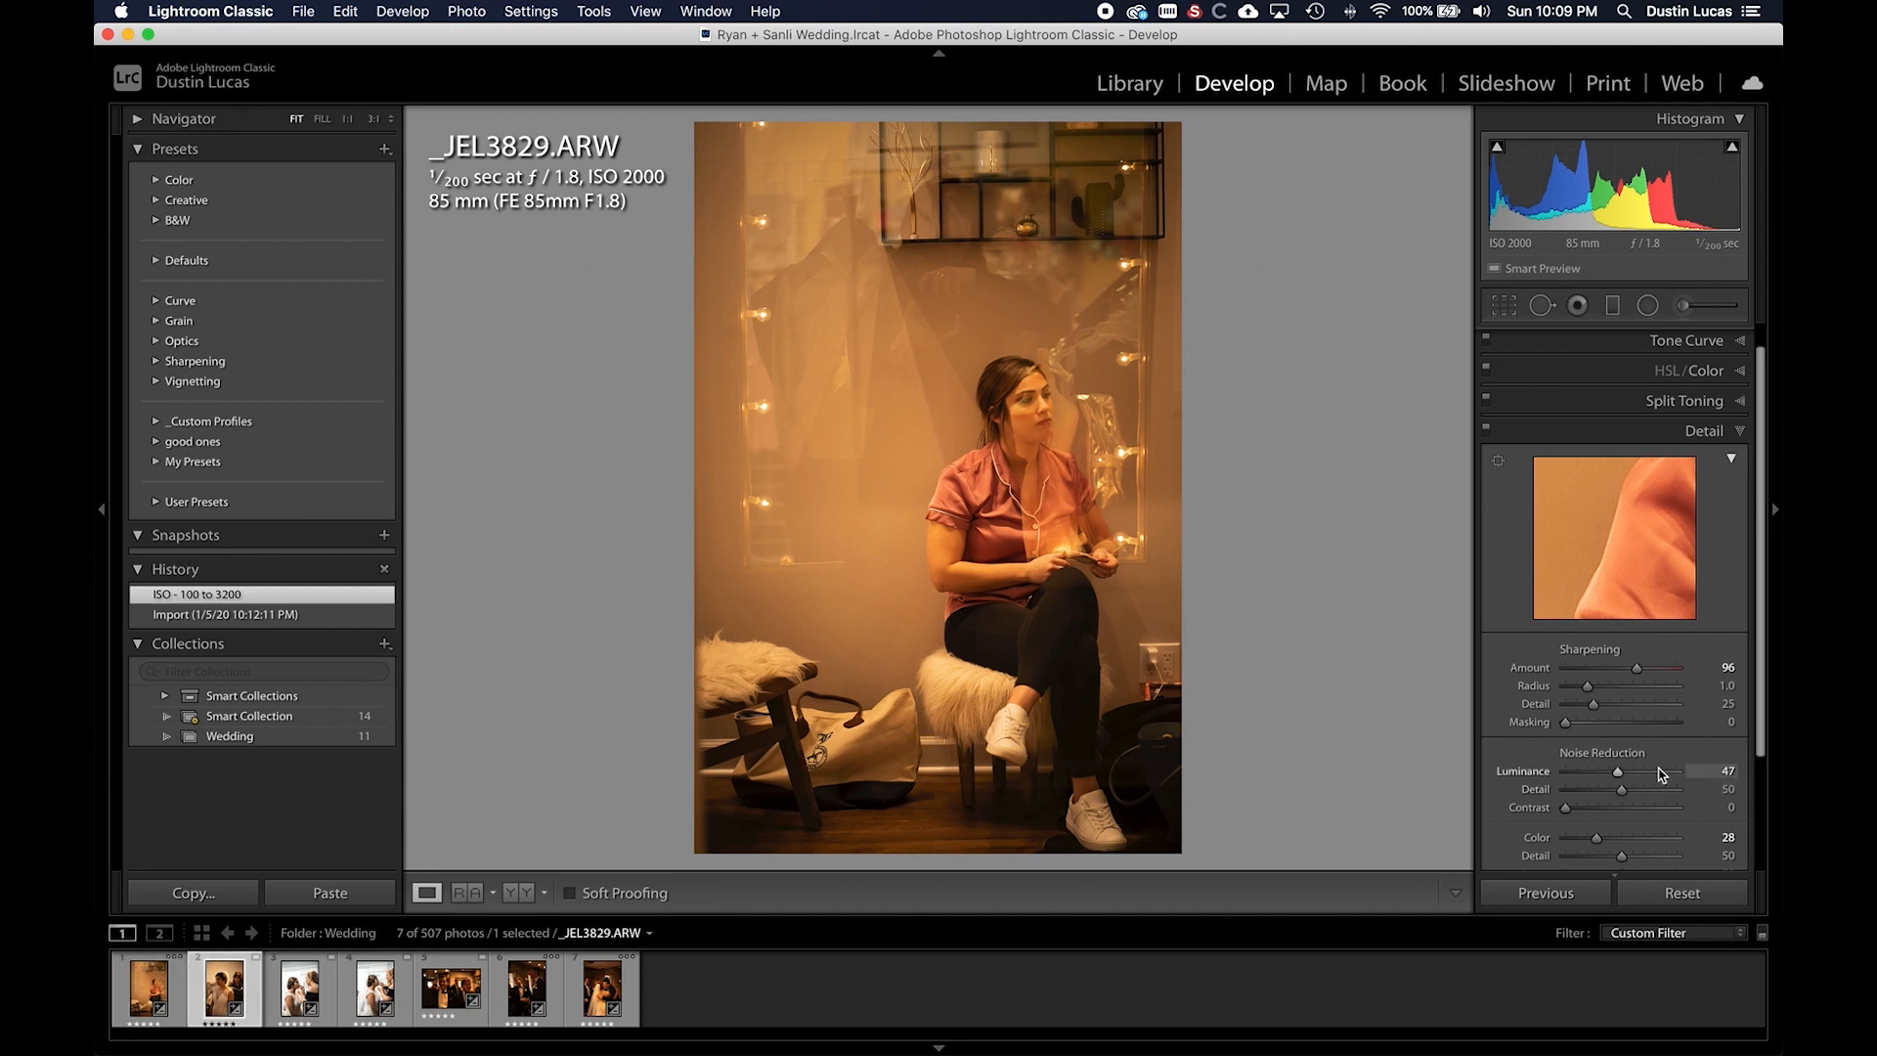
{"action": "key", "text": "Right"}
{"action": "key", "text": "Right"}
{"action": "key", "text": "Right"}
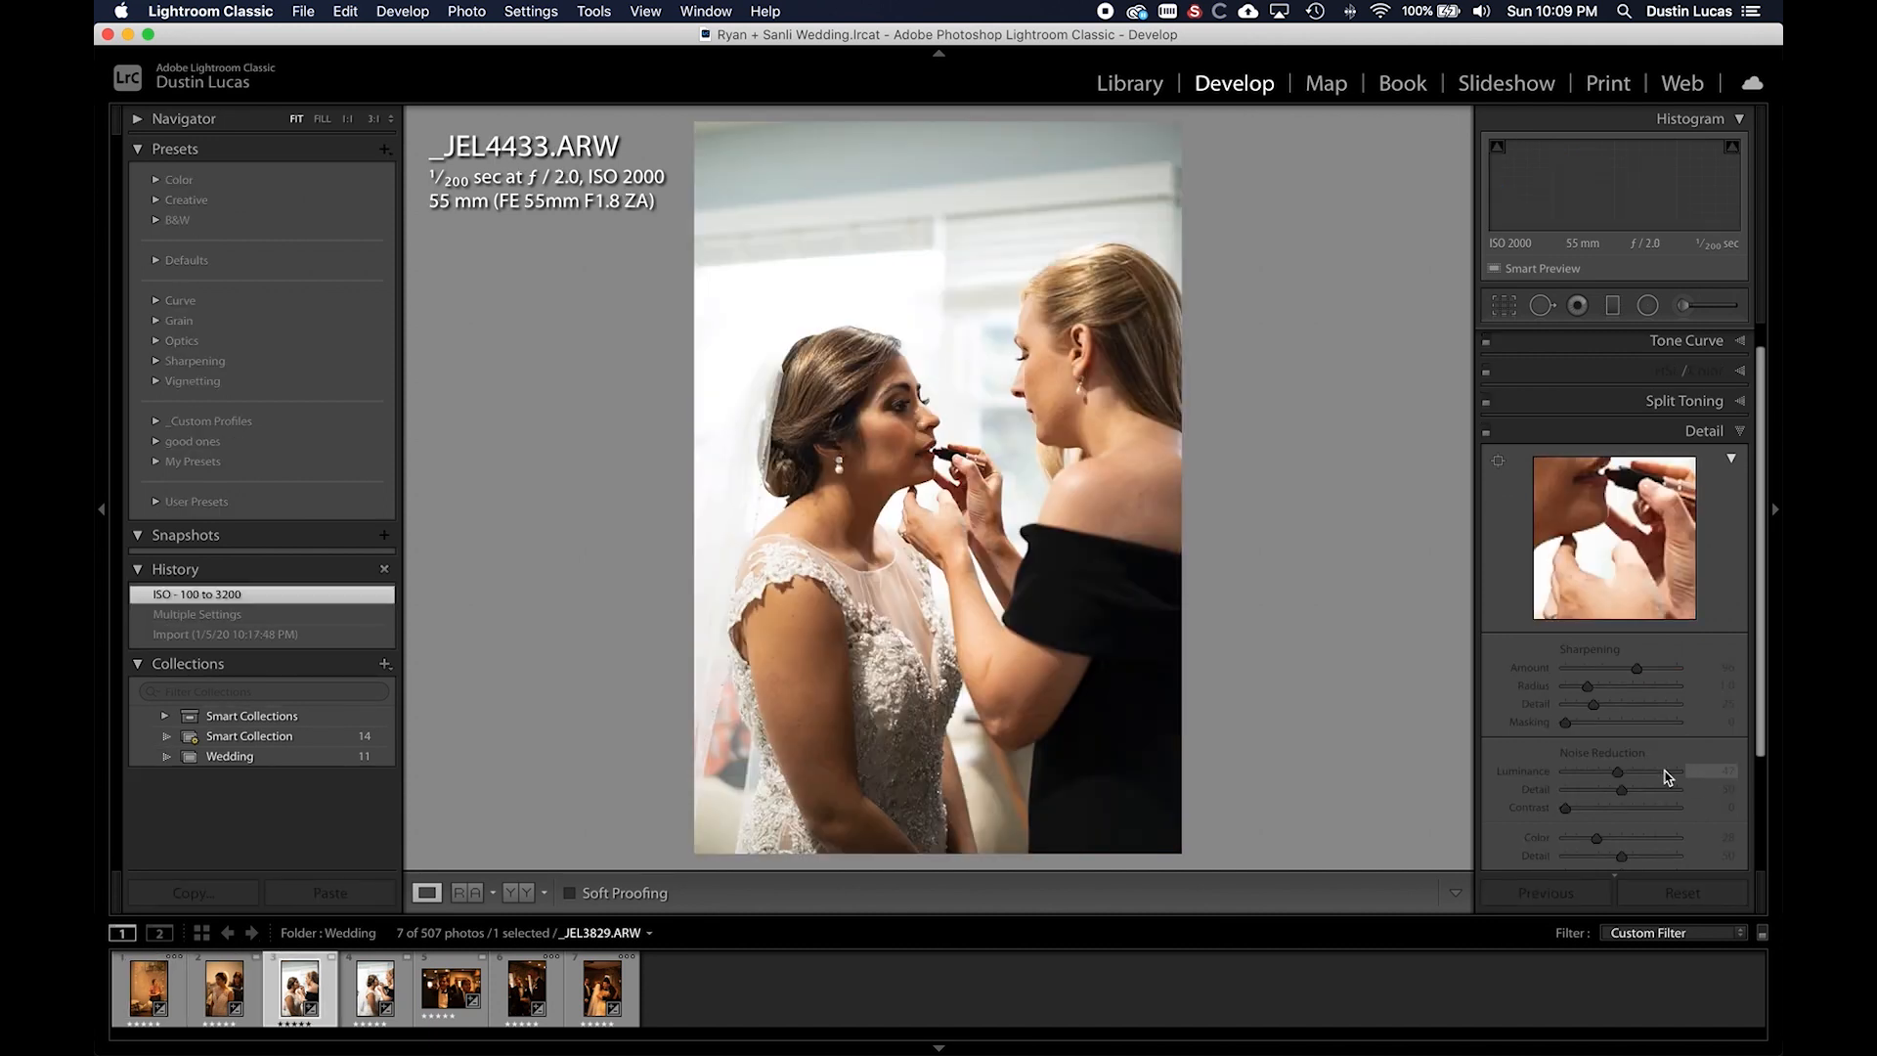
{"action": "key", "text": "Right"}
{"action": "key", "text": "Right"}
{"action": "key", "text": "g"}
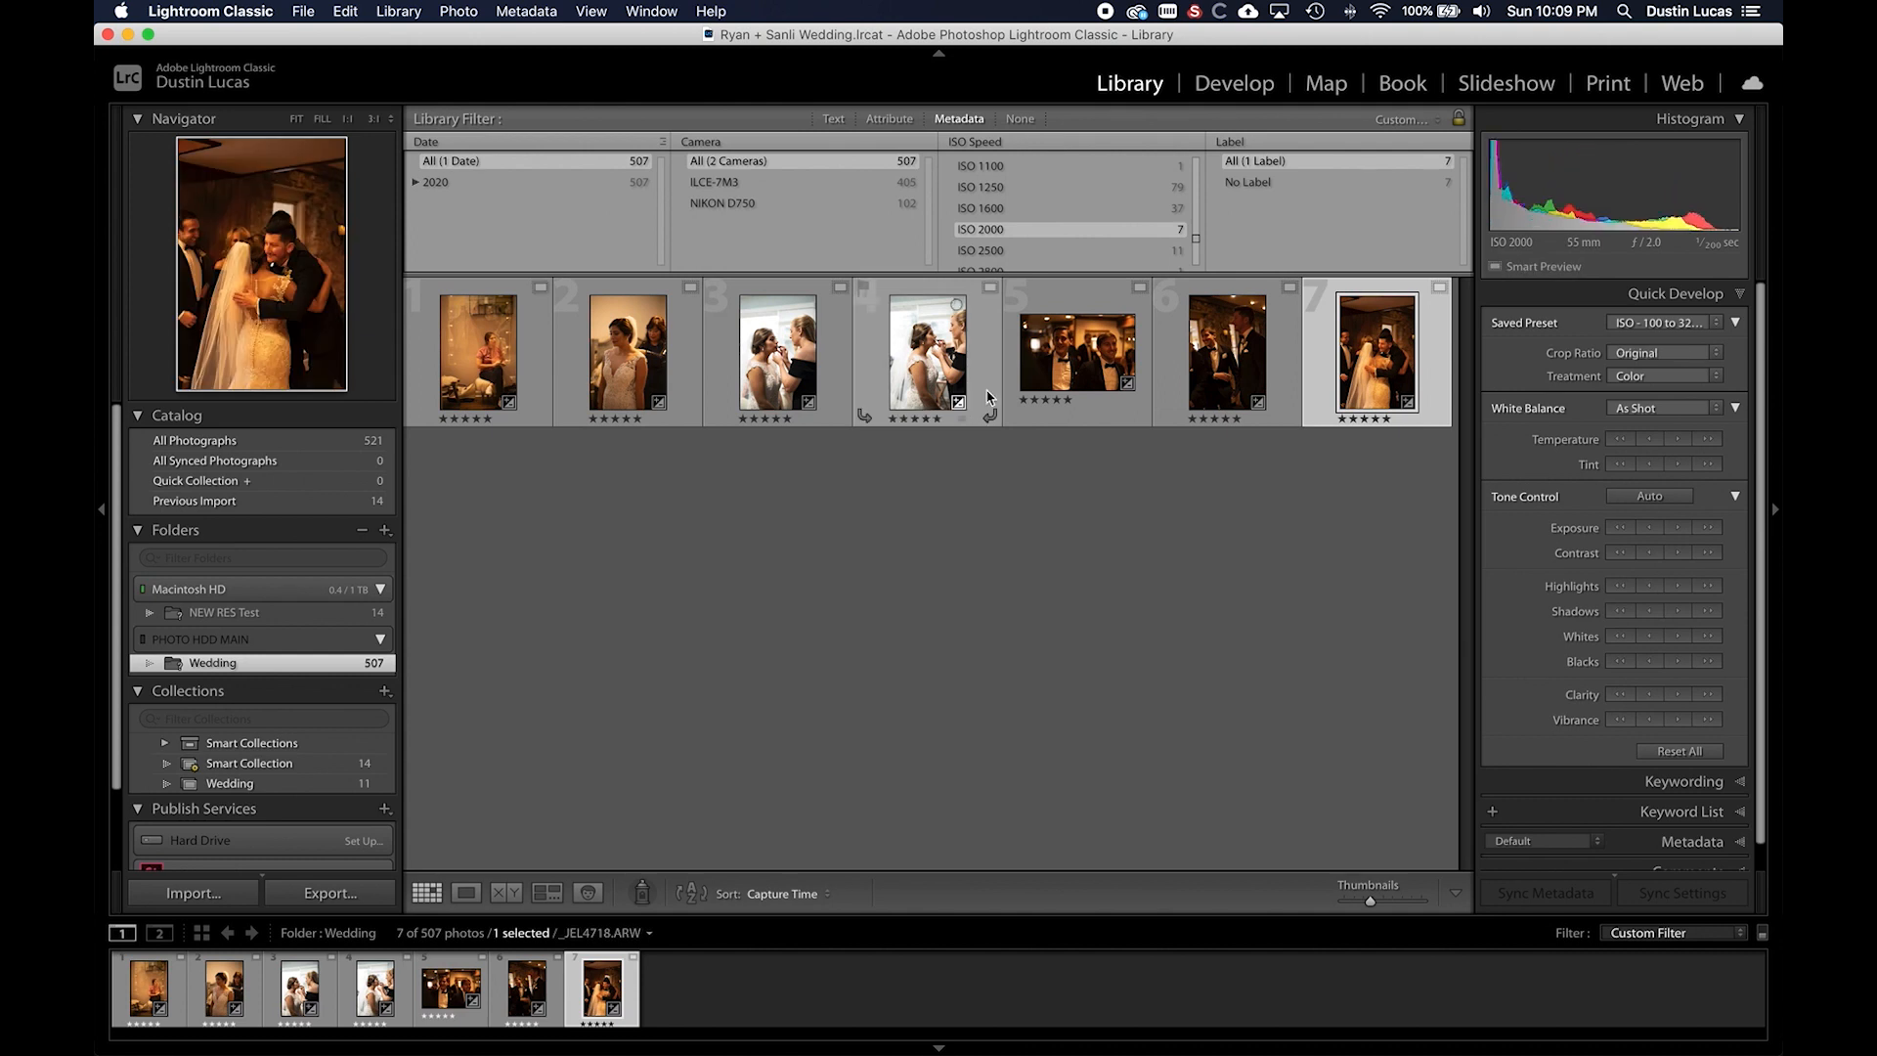
- Find the yellow-labelled ISO 8000 photo, and then filter the grid to yellow-labelled photos across all ISO speeds
{"action": "scroll", "coordinate": [1032, 262], "scroll_direction": "down", "scroll_amount": 3}
{"action": "left_click", "coordinate": [1033, 260]}
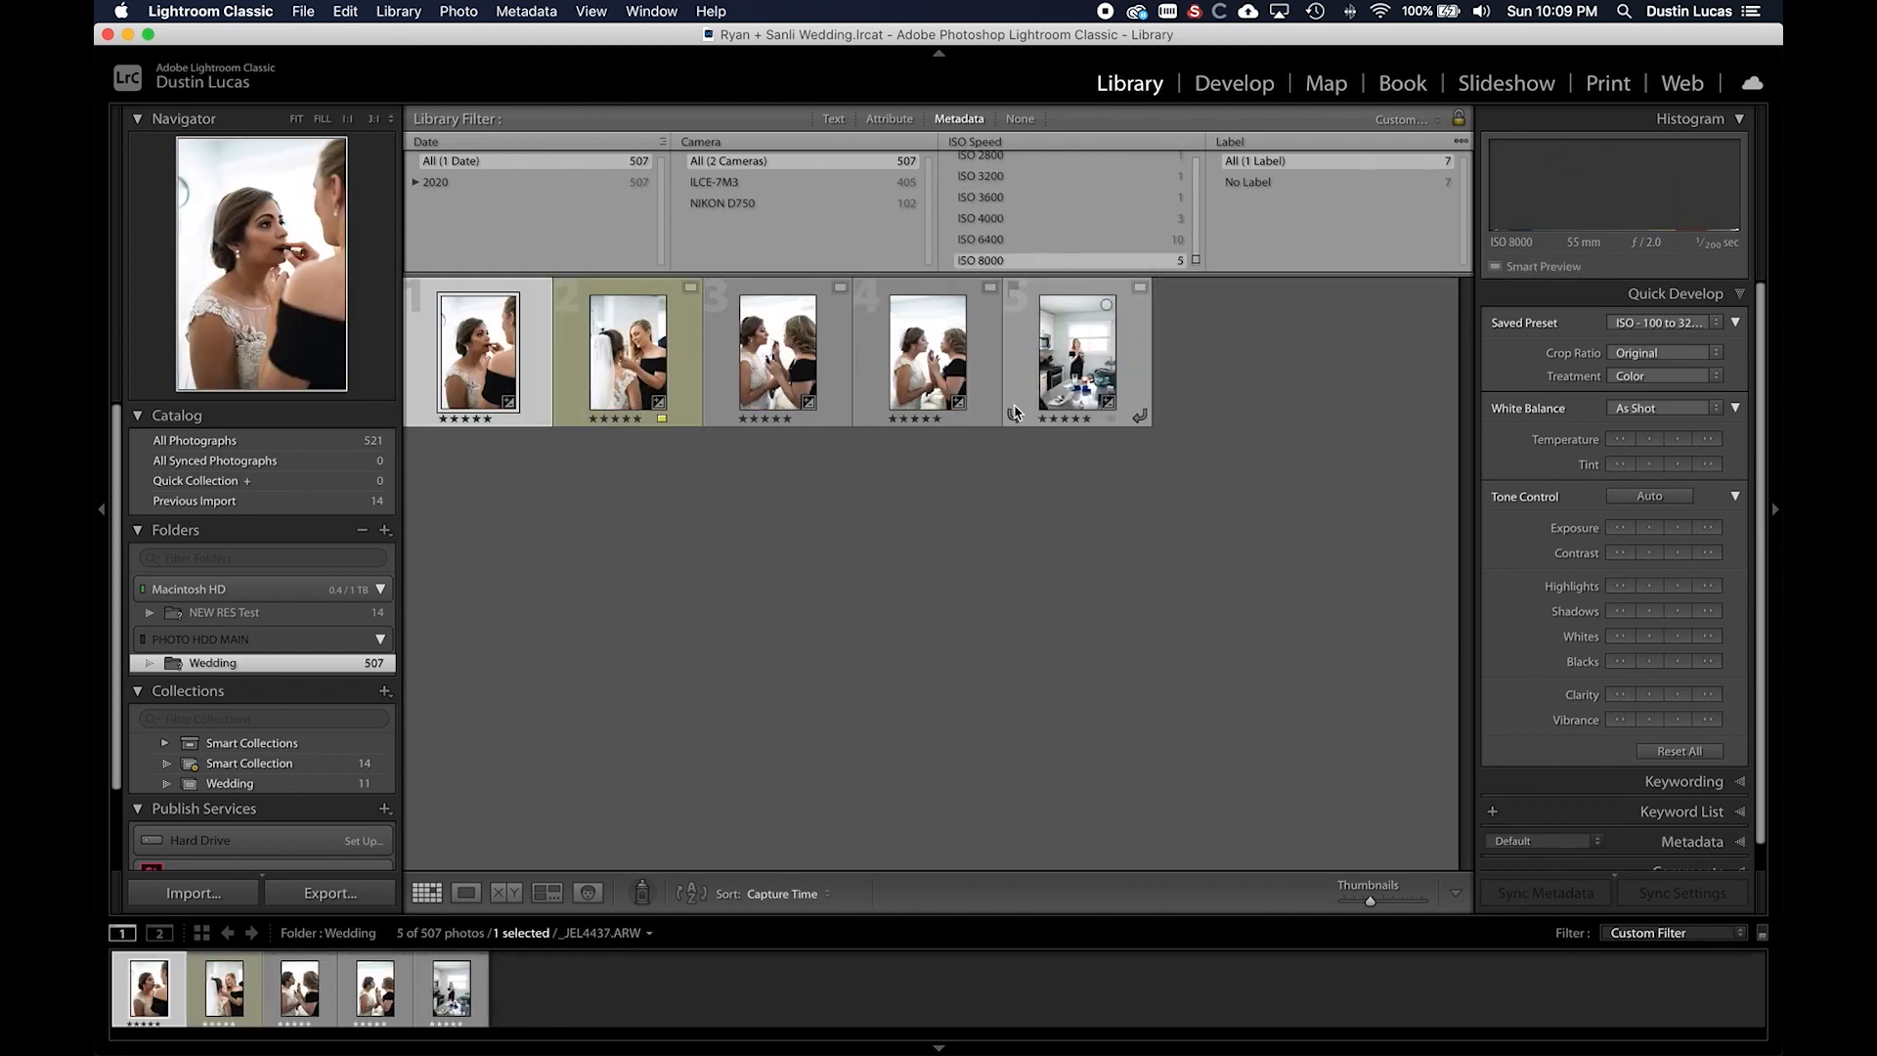
{"action": "left_click", "coordinate": [633, 393]}
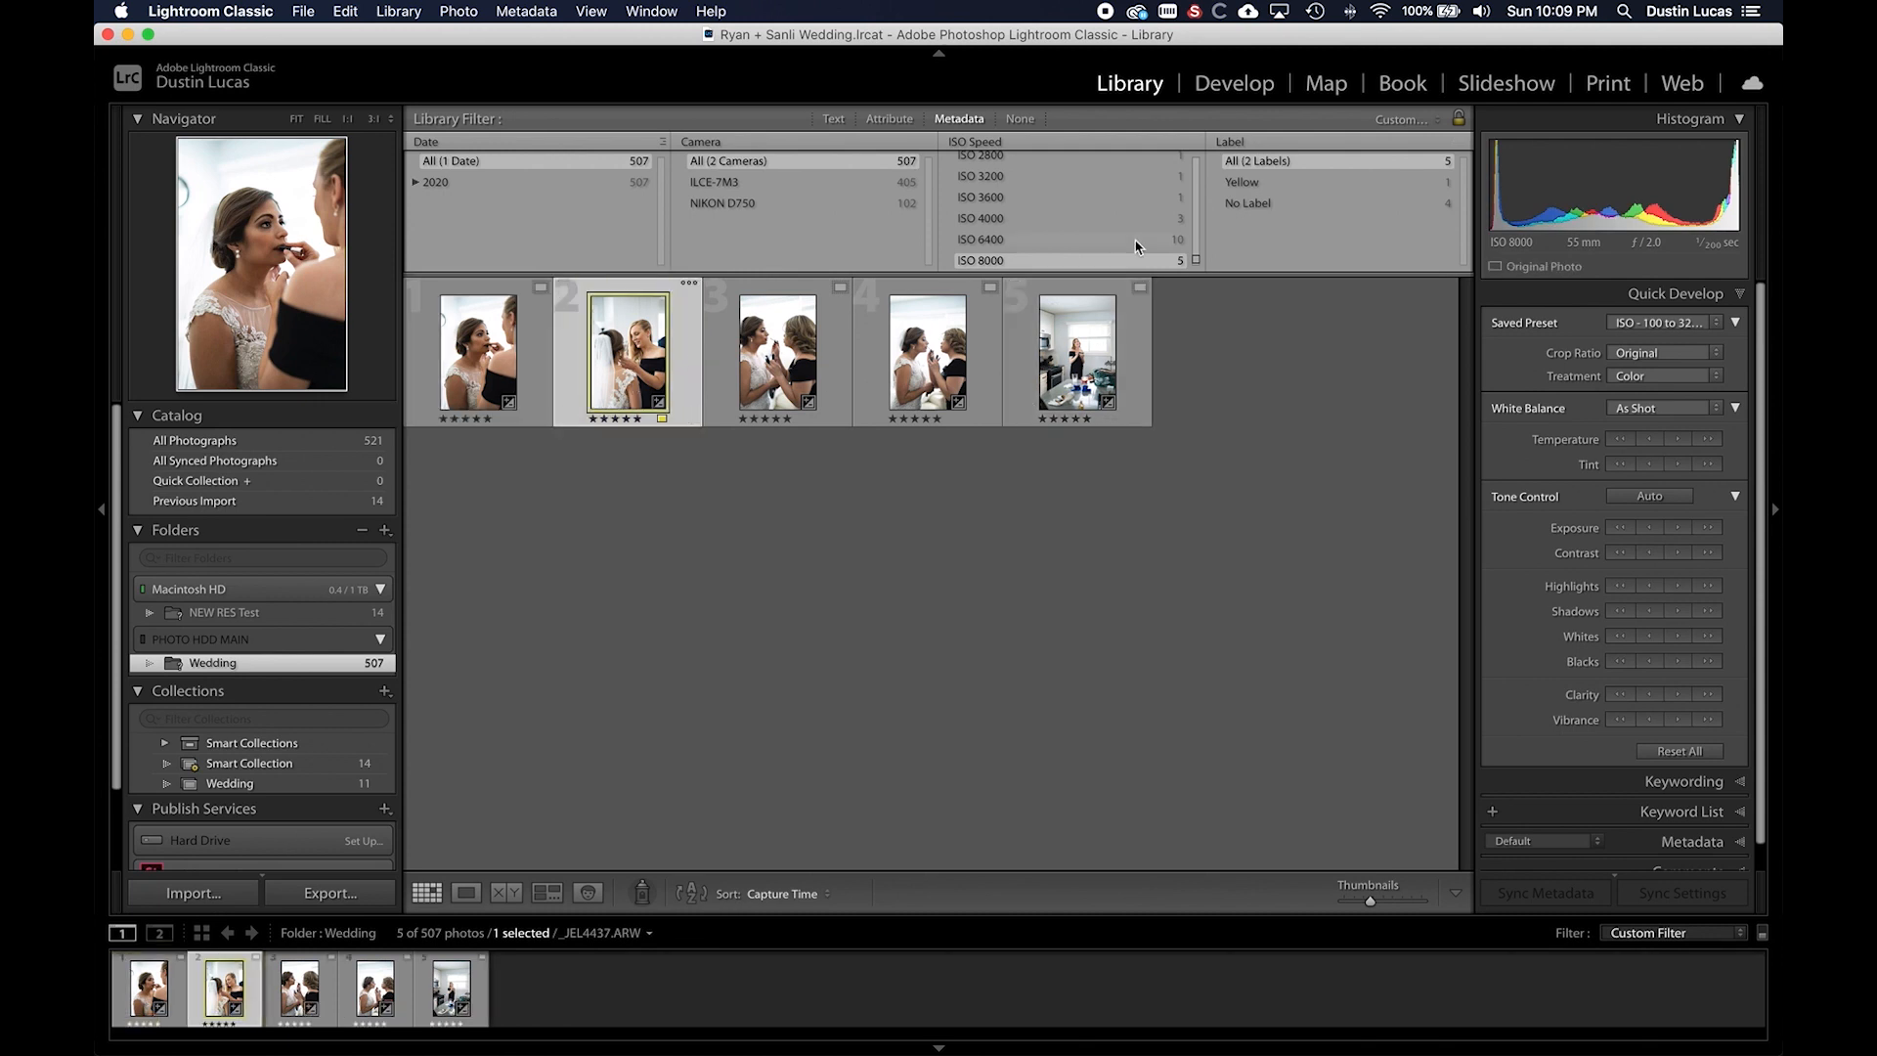
{"action": "left_click", "coordinate": [1320, 181]}
{"action": "scroll", "coordinate": [1095, 224], "scroll_direction": "up", "scroll_amount": 10}
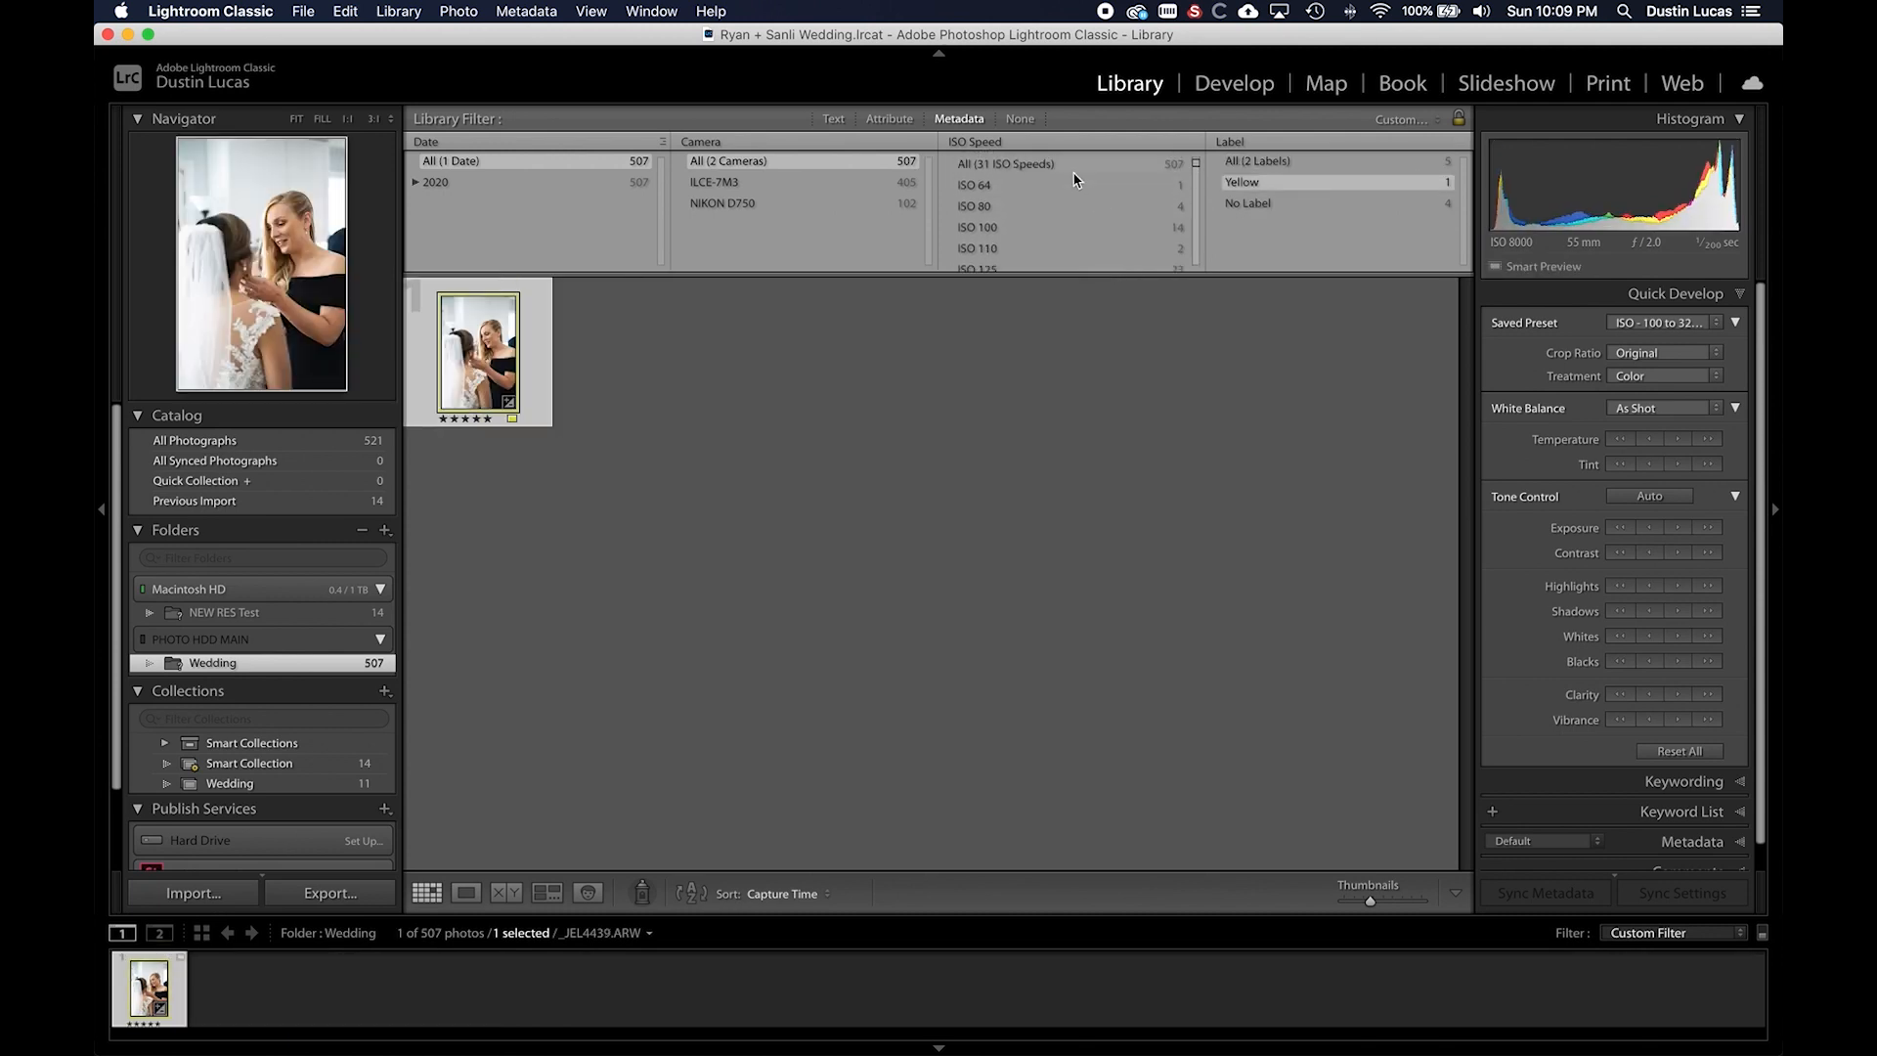
{"action": "left_click", "coordinate": [1069, 164]}
{"action": "left_click", "coordinate": [1286, 165]}
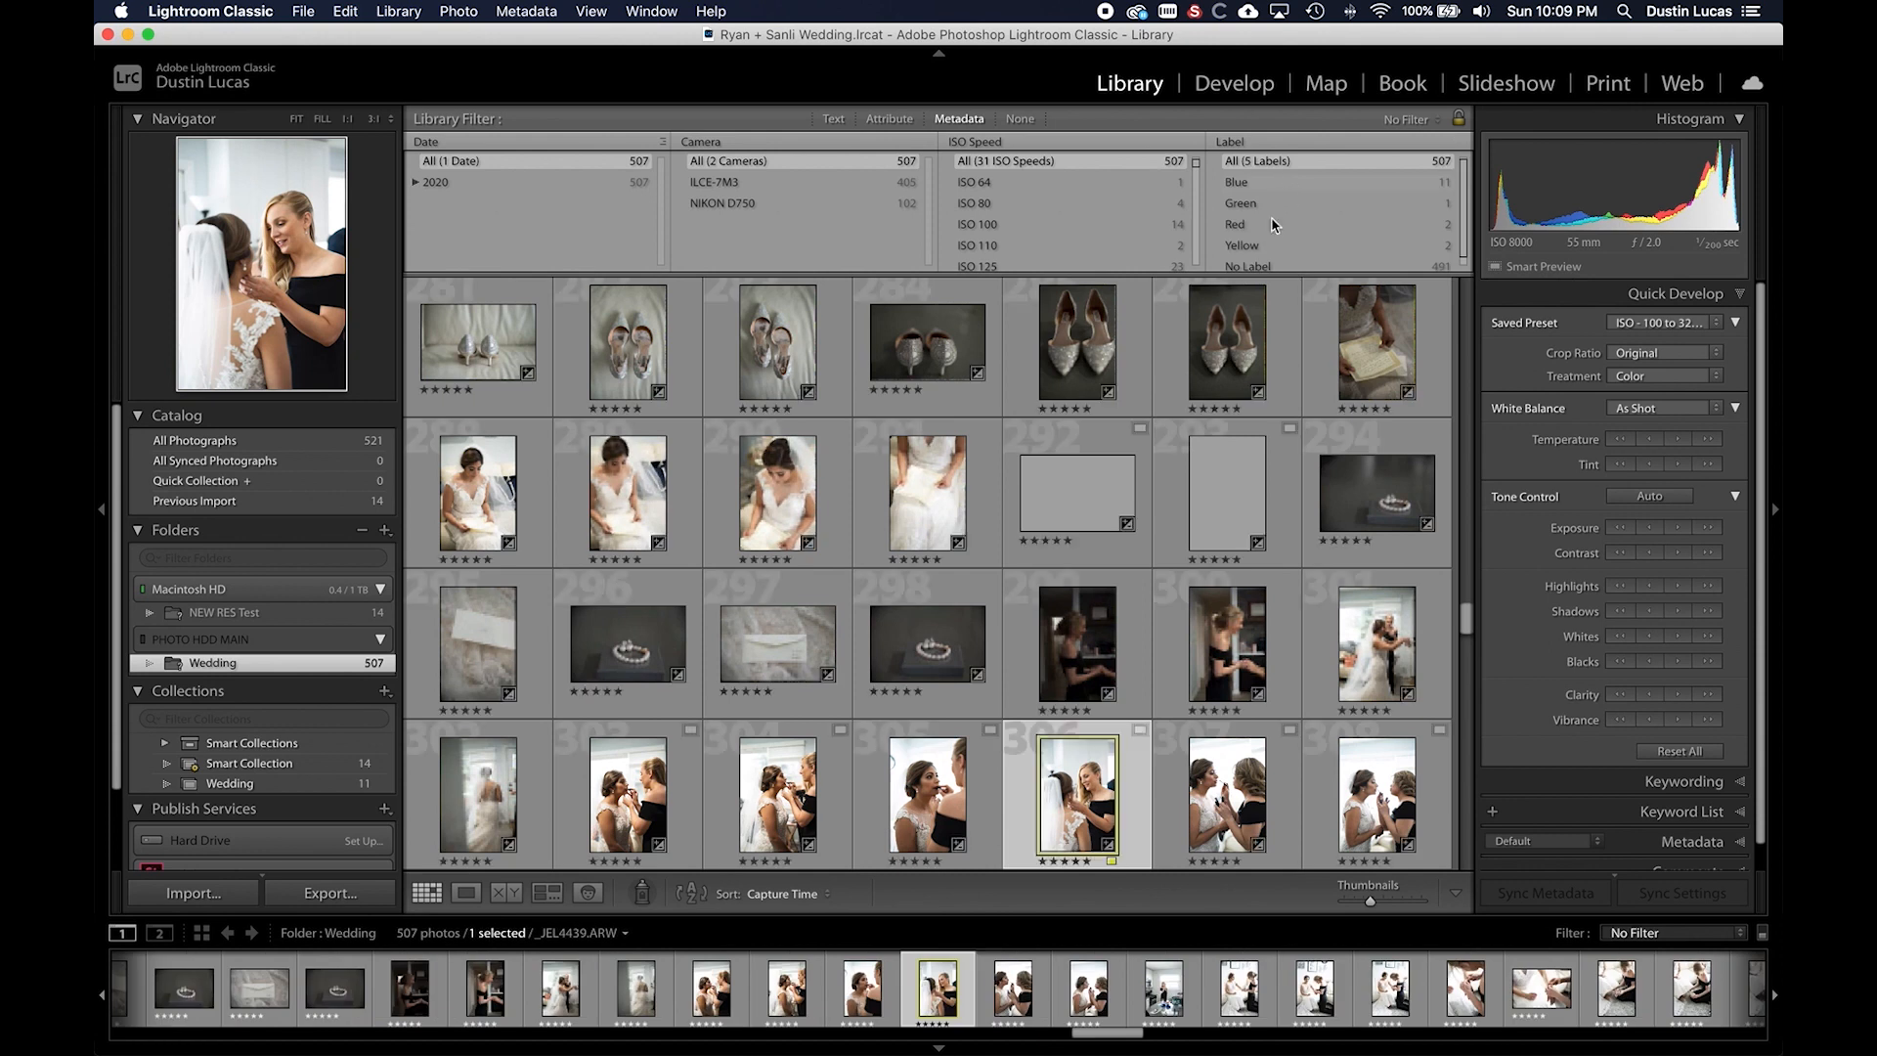
{"action": "left_click", "coordinate": [1271, 245]}
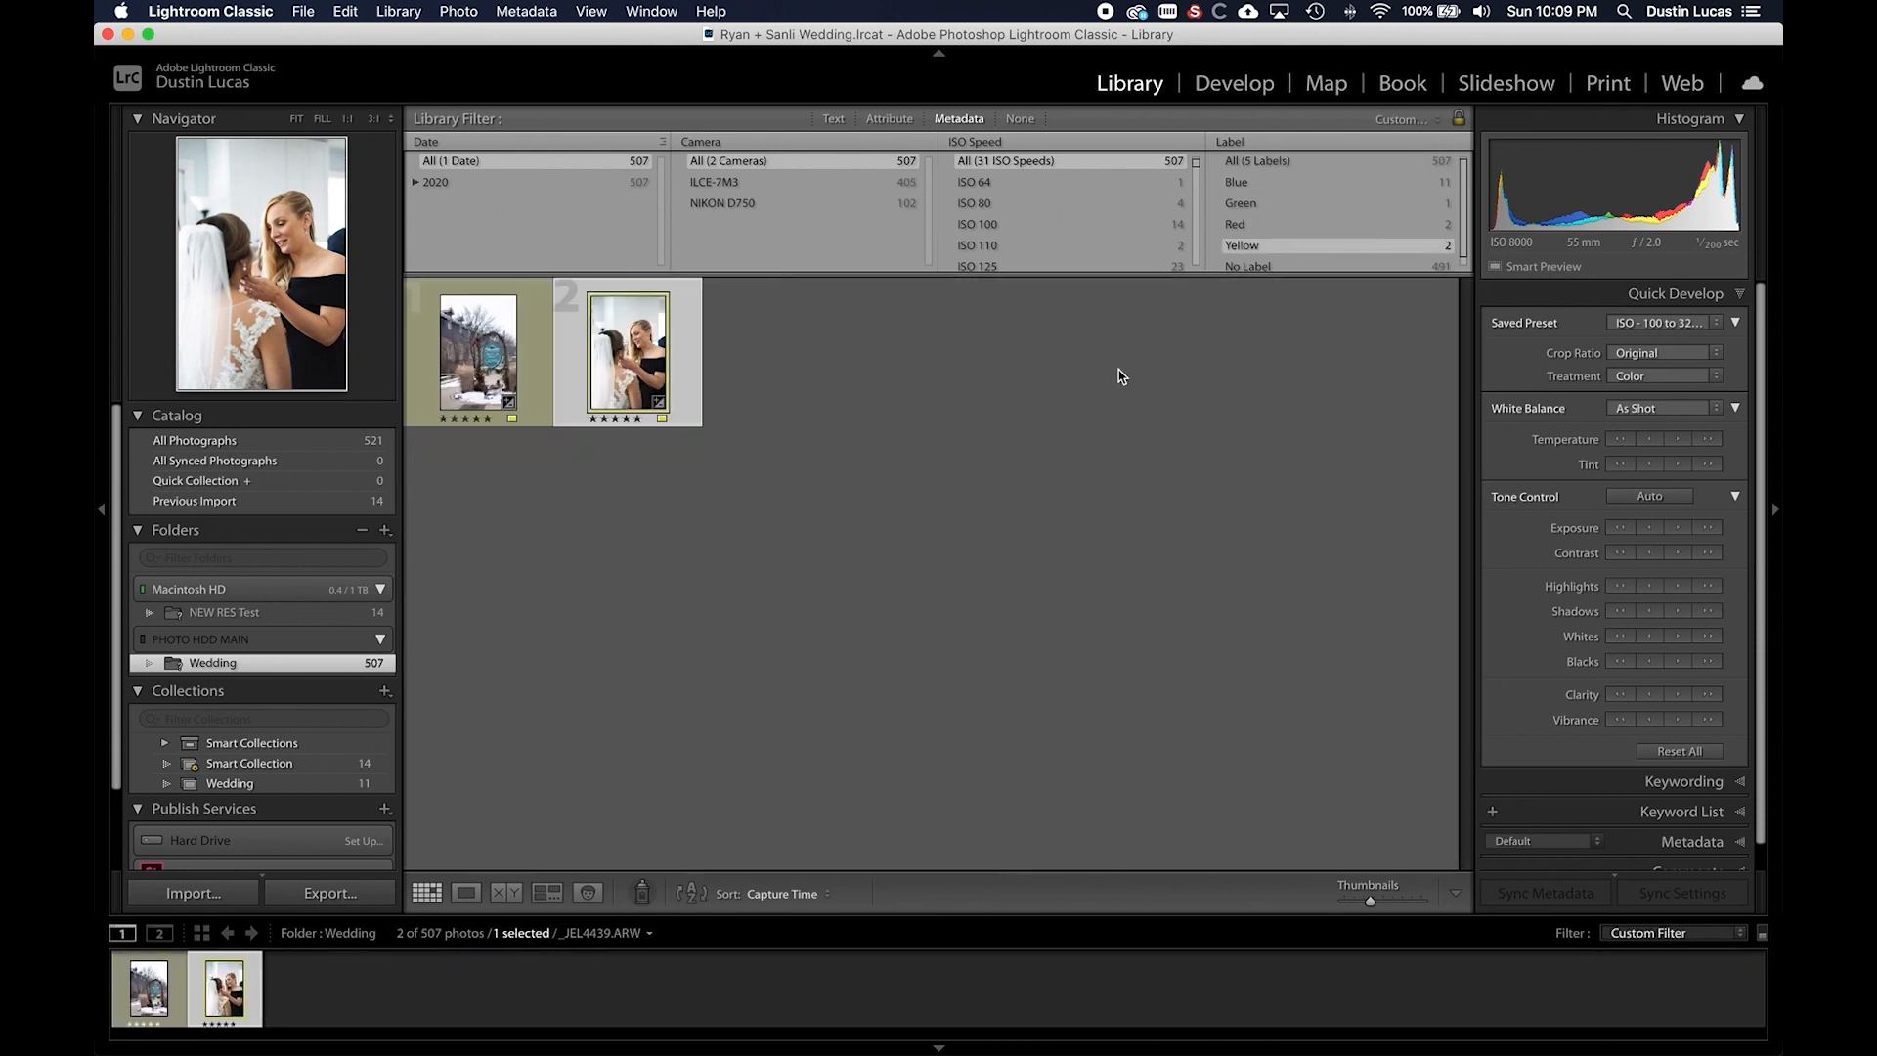
- Open both yellow-labelled photos in Develop and locate the ISO - 100 to 3200 preset among the user presets
{"action": "key", "text": "super+a"}
{"action": "key", "text": "d"}
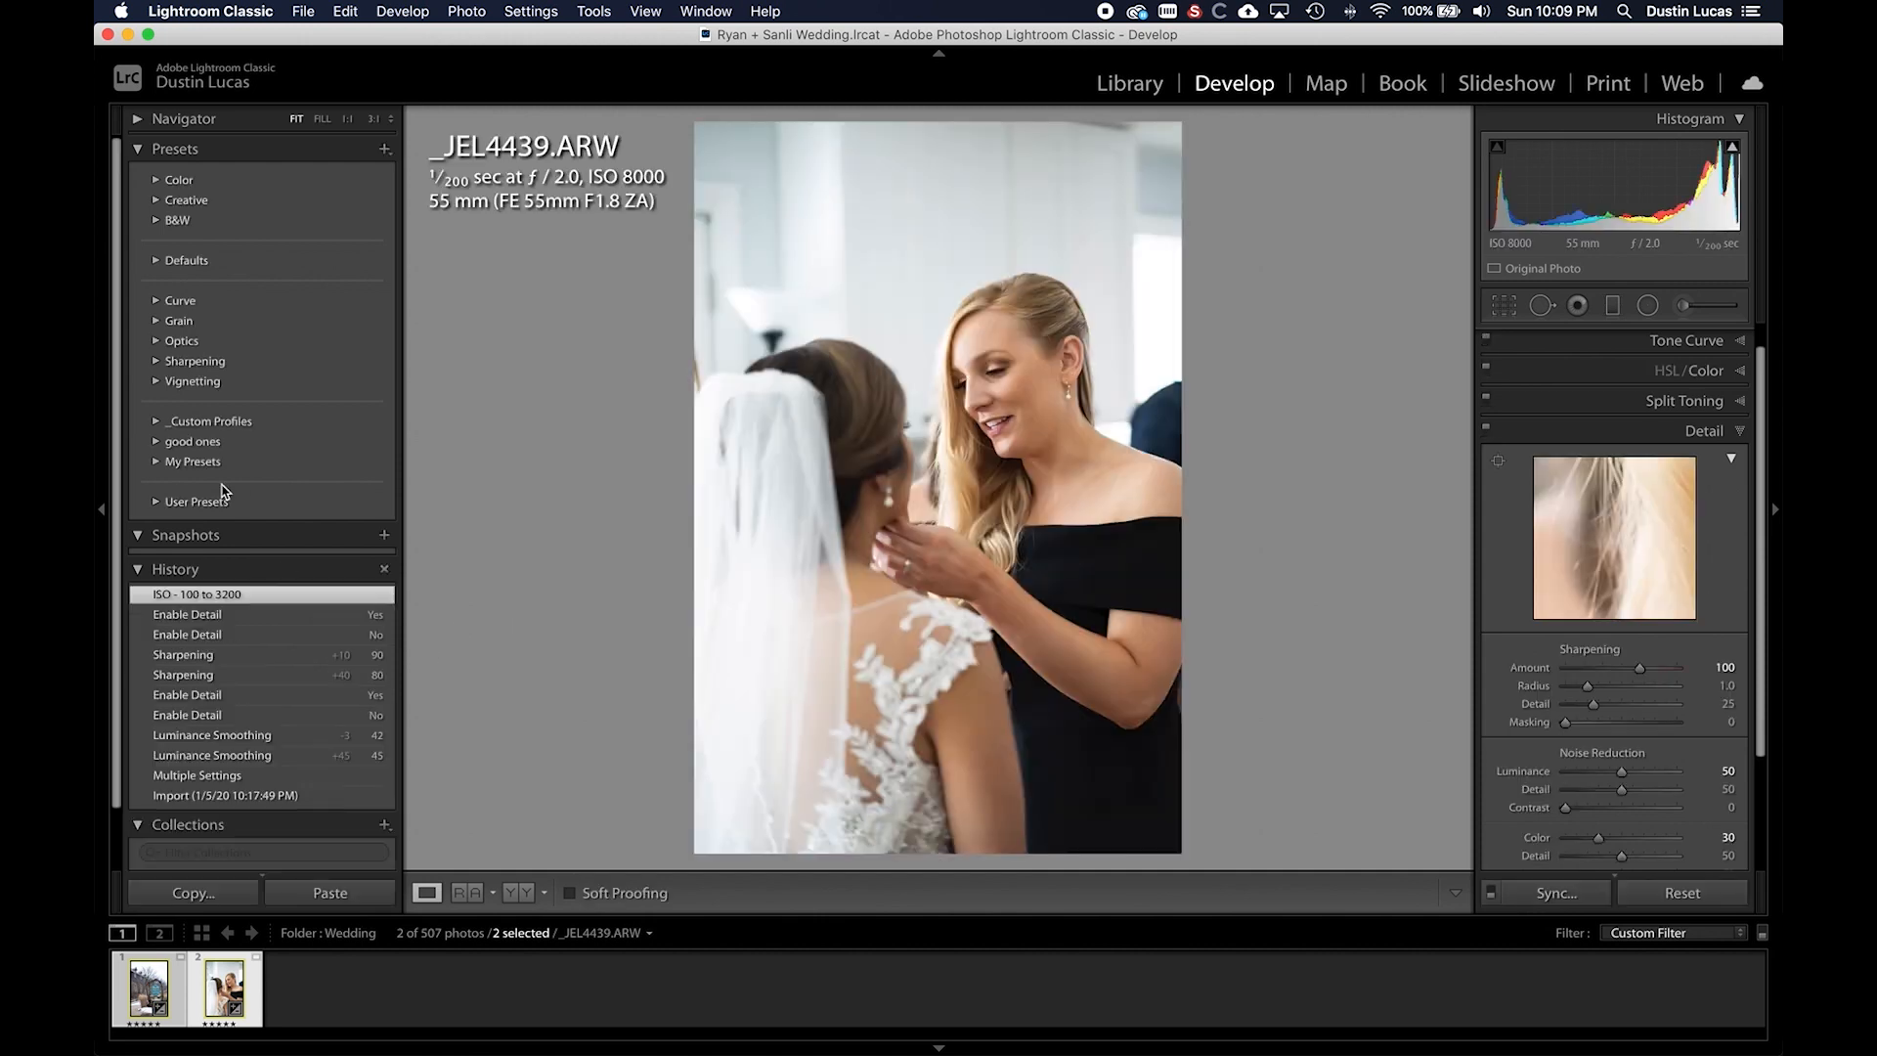
{"action": "left_click", "coordinate": [162, 502]}
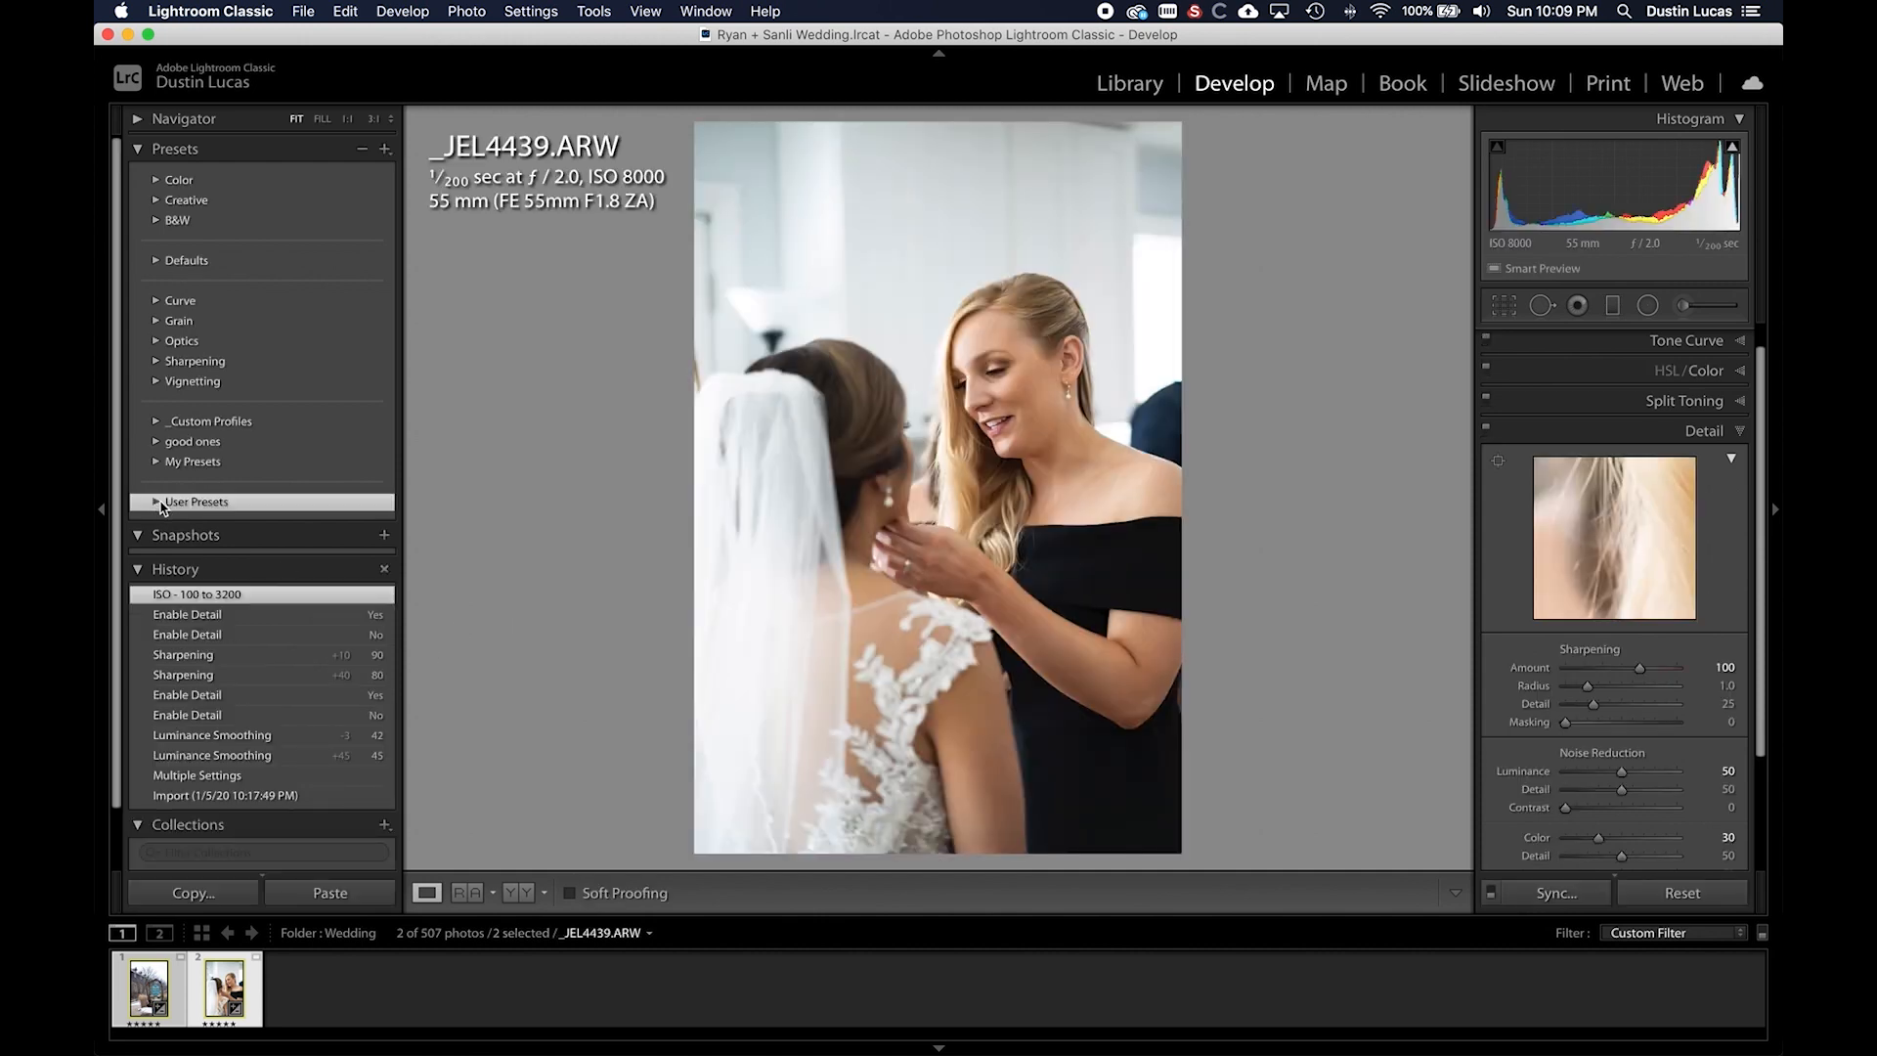
{"action": "scroll", "coordinate": [314, 679], "scroll_direction": "down", "scroll_amount": 5}
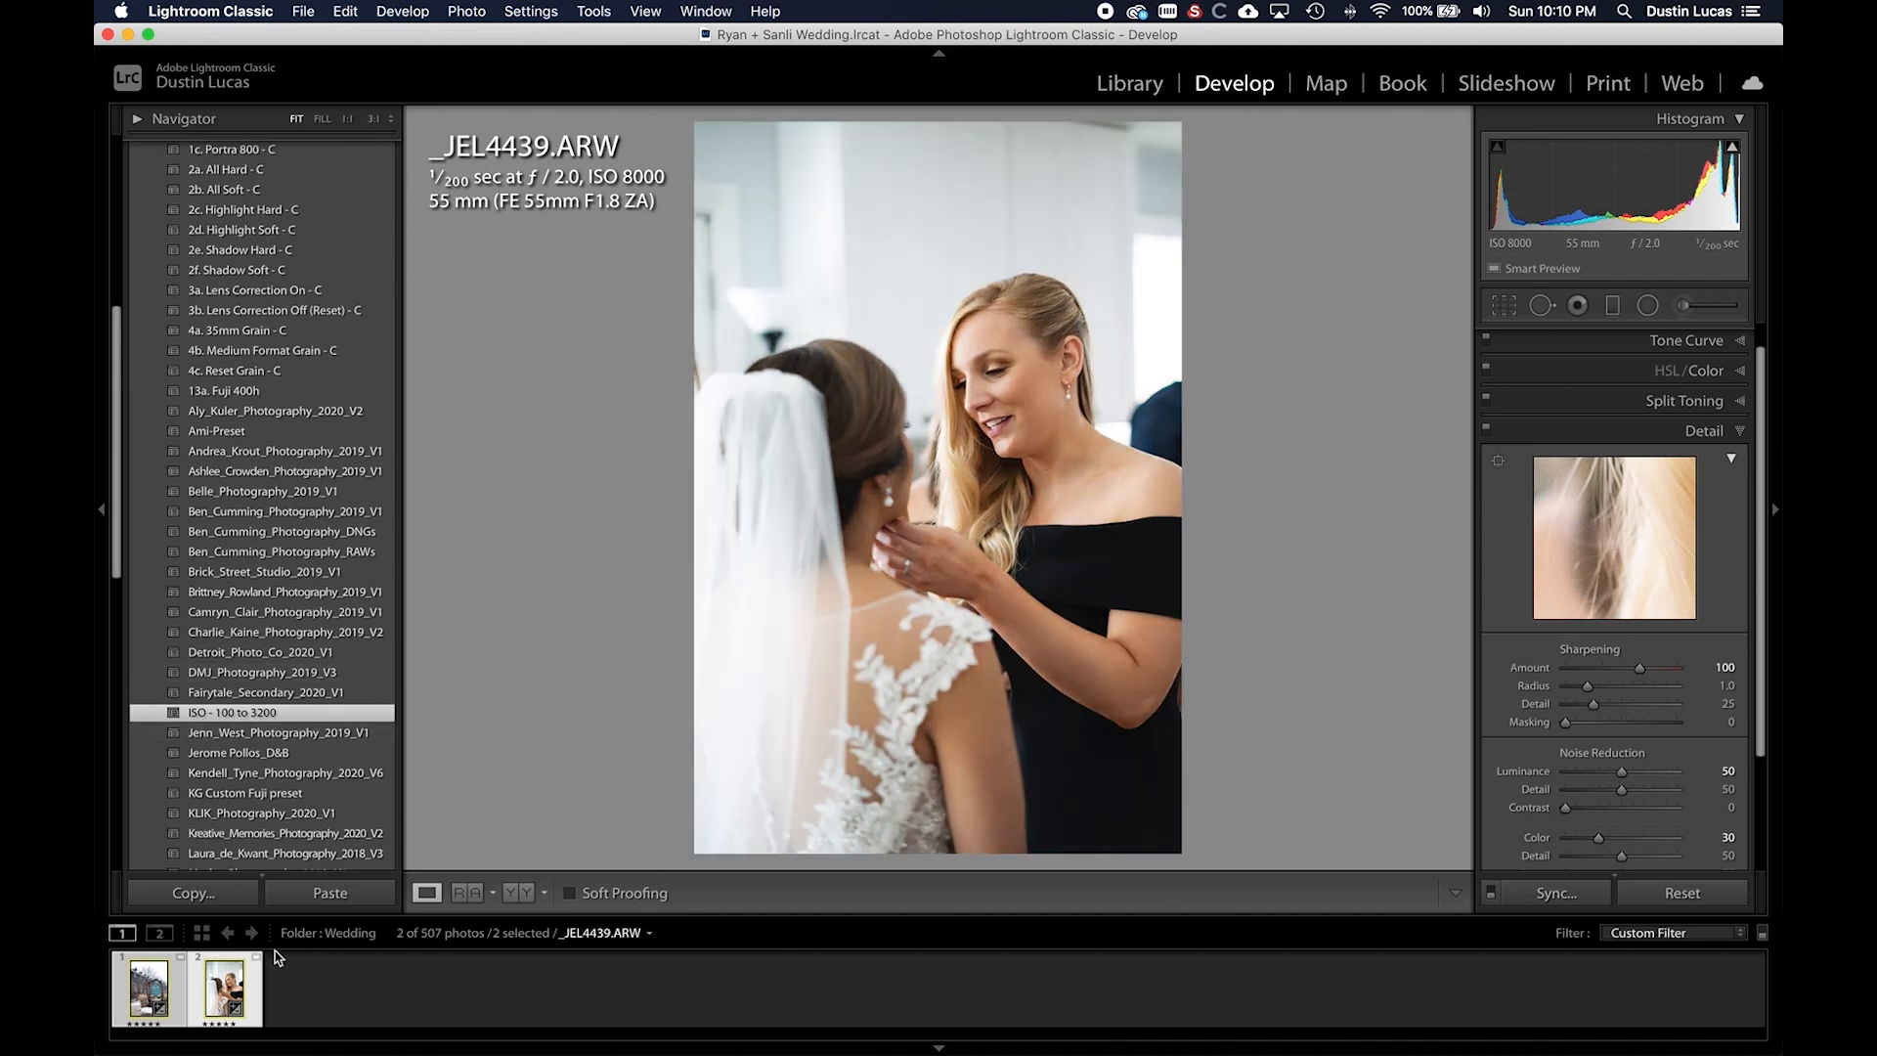
- Select only _JEL4439.ARW and set its luminance noise reduction to 42 and sharpening amount to 95
{"action": "left_click", "coordinate": [321, 1002]}
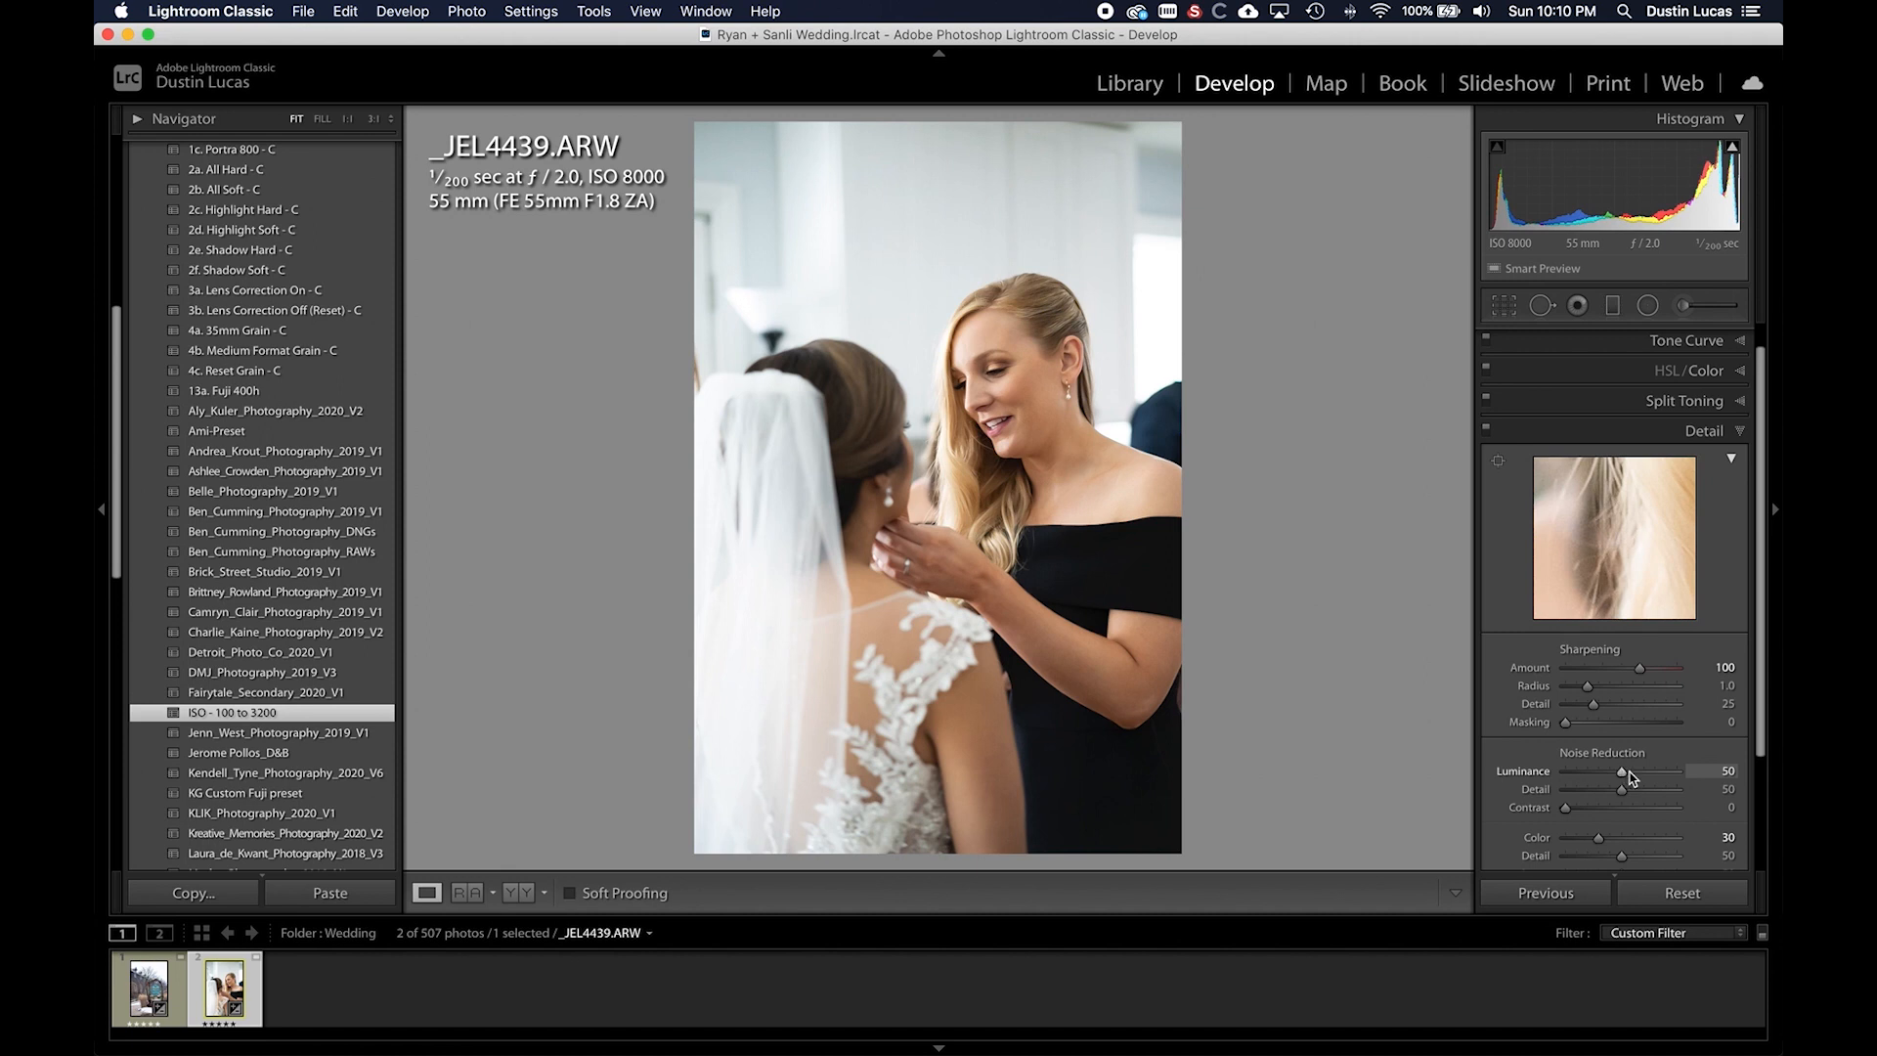
{"action": "left_click", "coordinate": [1706, 771]}
{"action": "key", "text": "Down"}
{"action": "key", "text": "Down"}
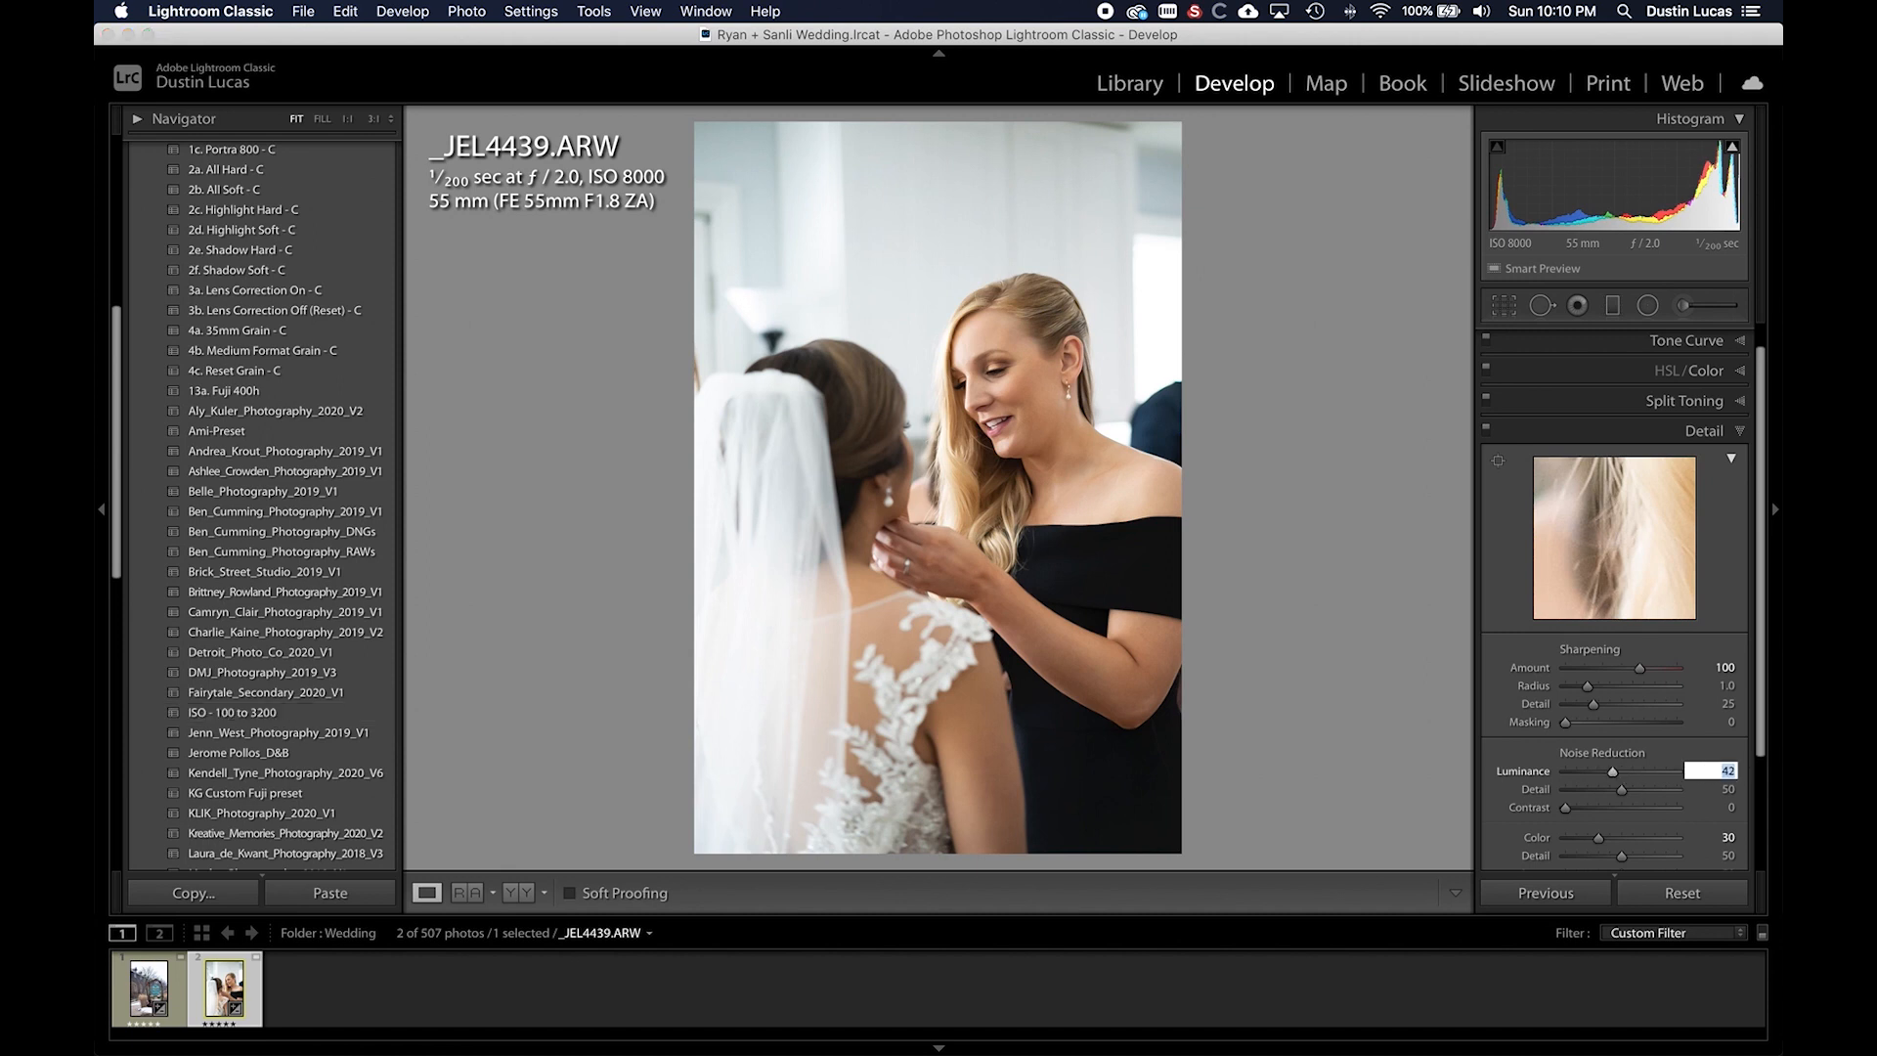
{"action": "left_click", "coordinate": [1713, 668]}
{"action": "key", "text": "Down"}
{"action": "key", "text": "Down"}
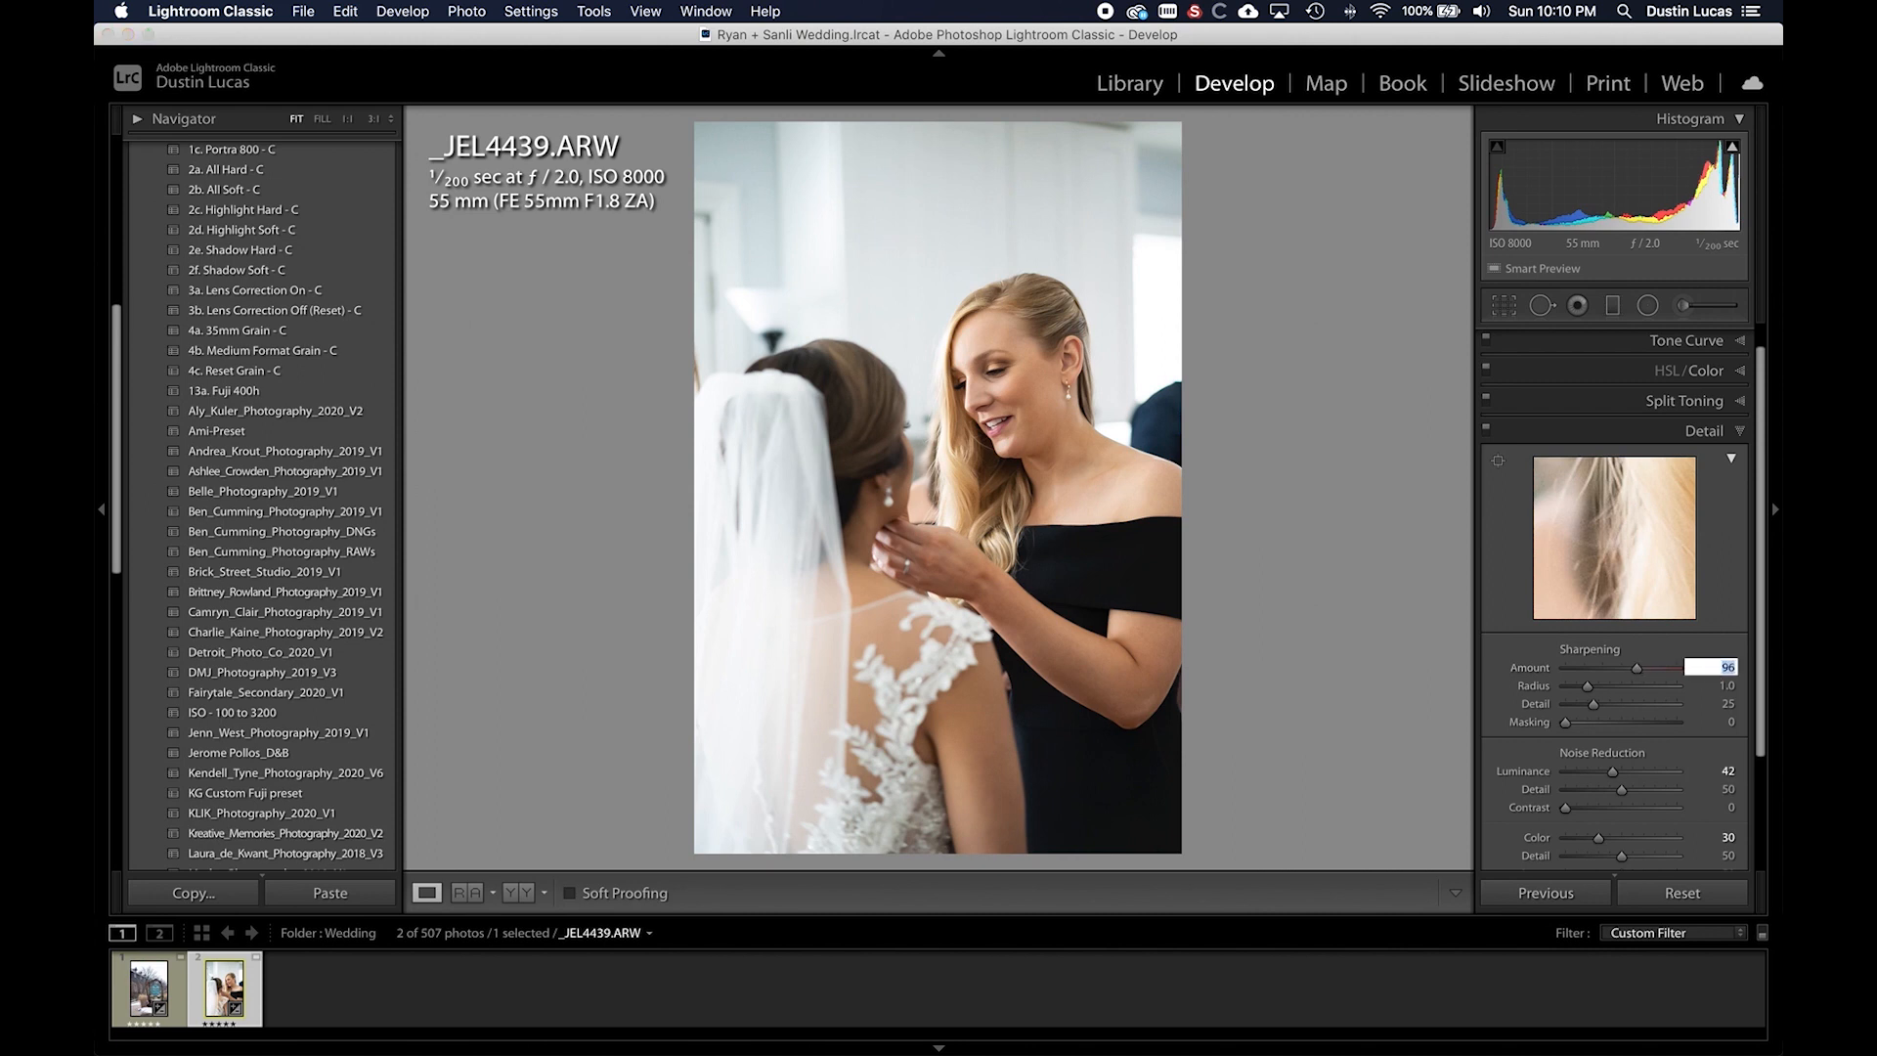
{"action": "key", "text": "Return"}
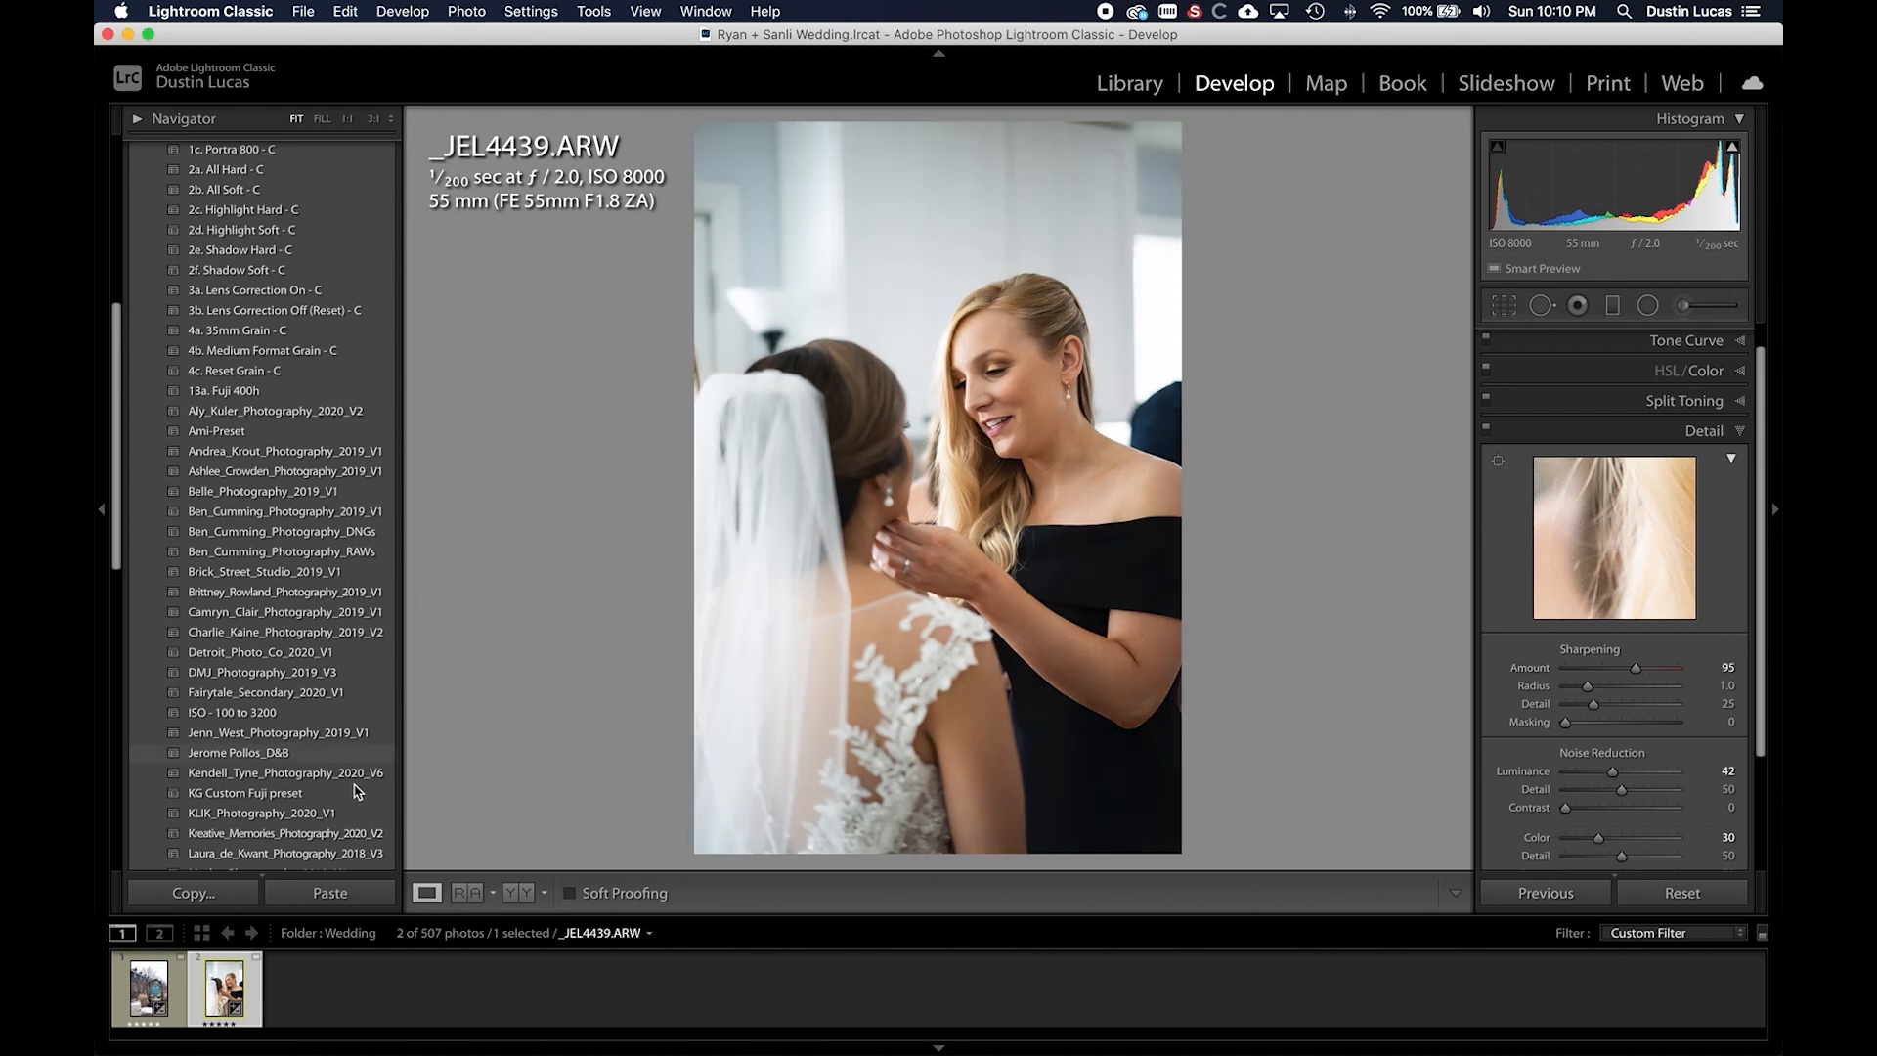
- Select both yellow-labelled photos and try to update the ISO - 100 to 3200 preset with their current settings, including Process Version
{"action": "left_click", "coordinate": [147, 986], "text": "super"}
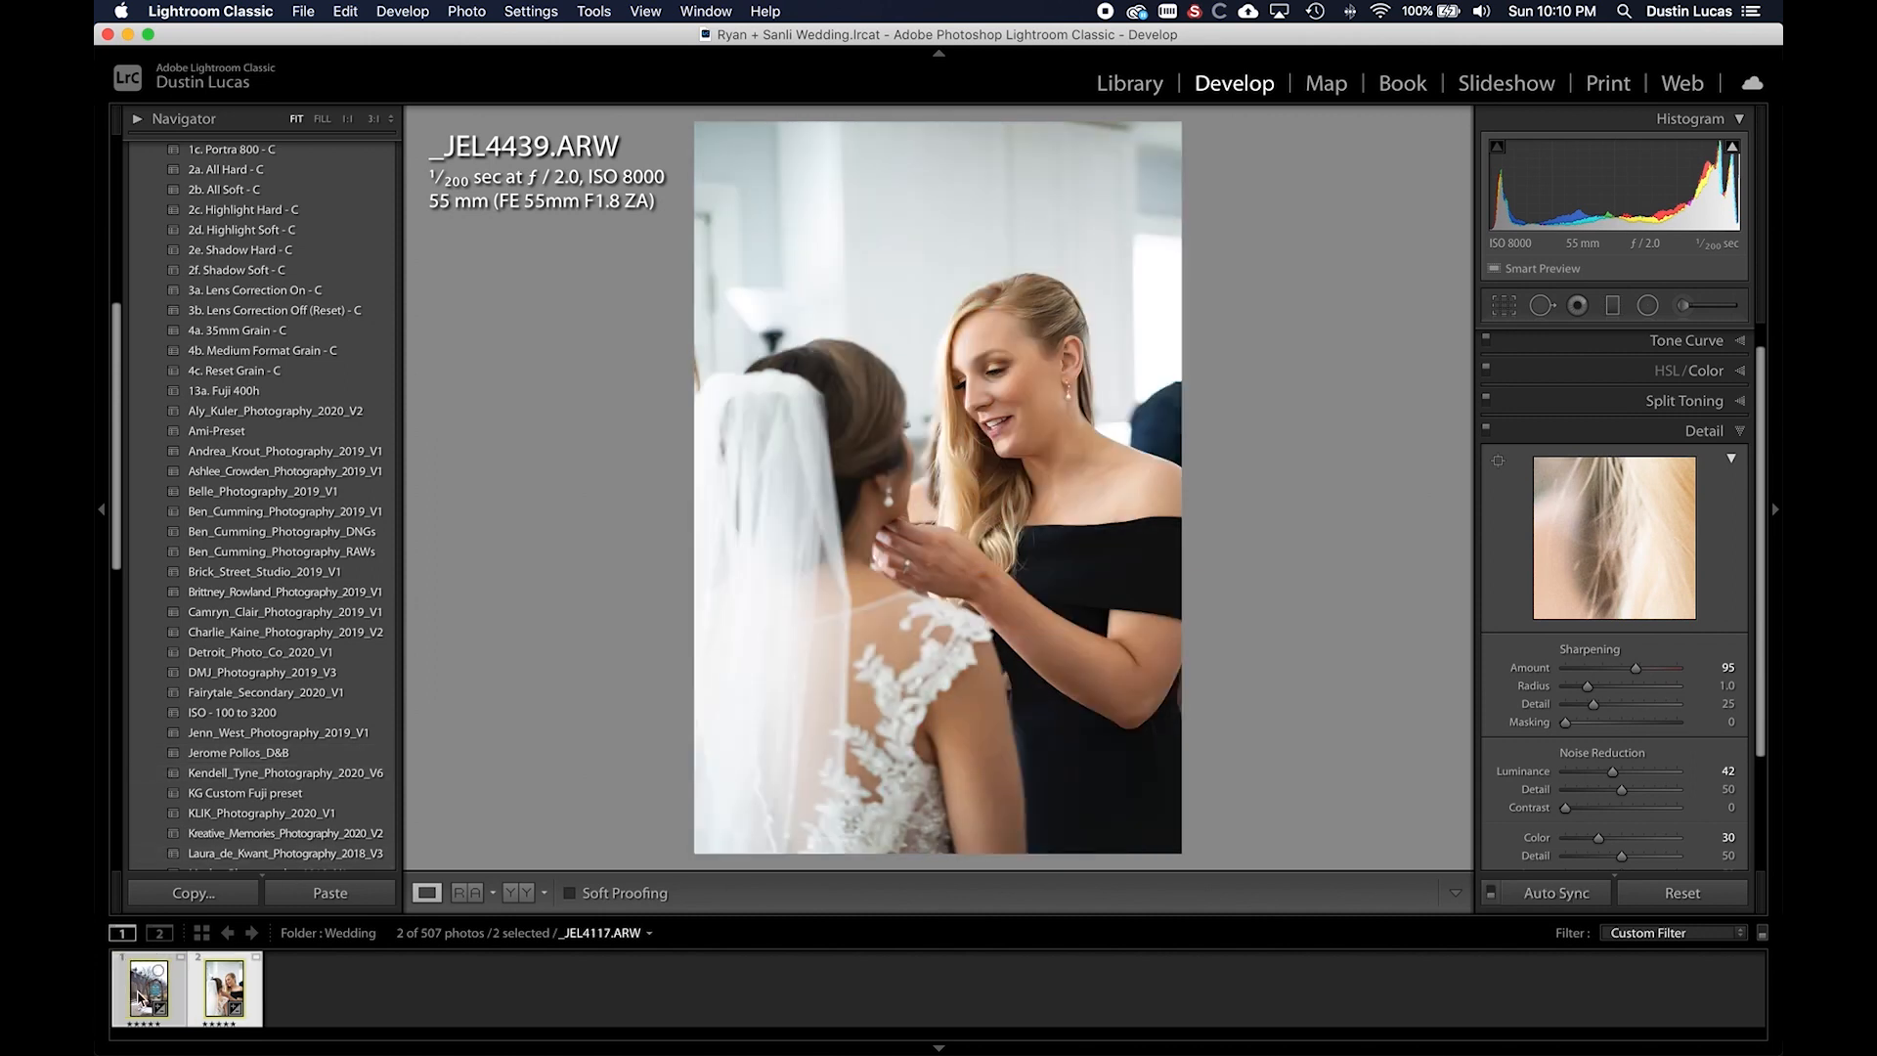
{"action": "scroll", "coordinate": [284, 576], "scroll_direction": "down", "scroll_amount": 5}
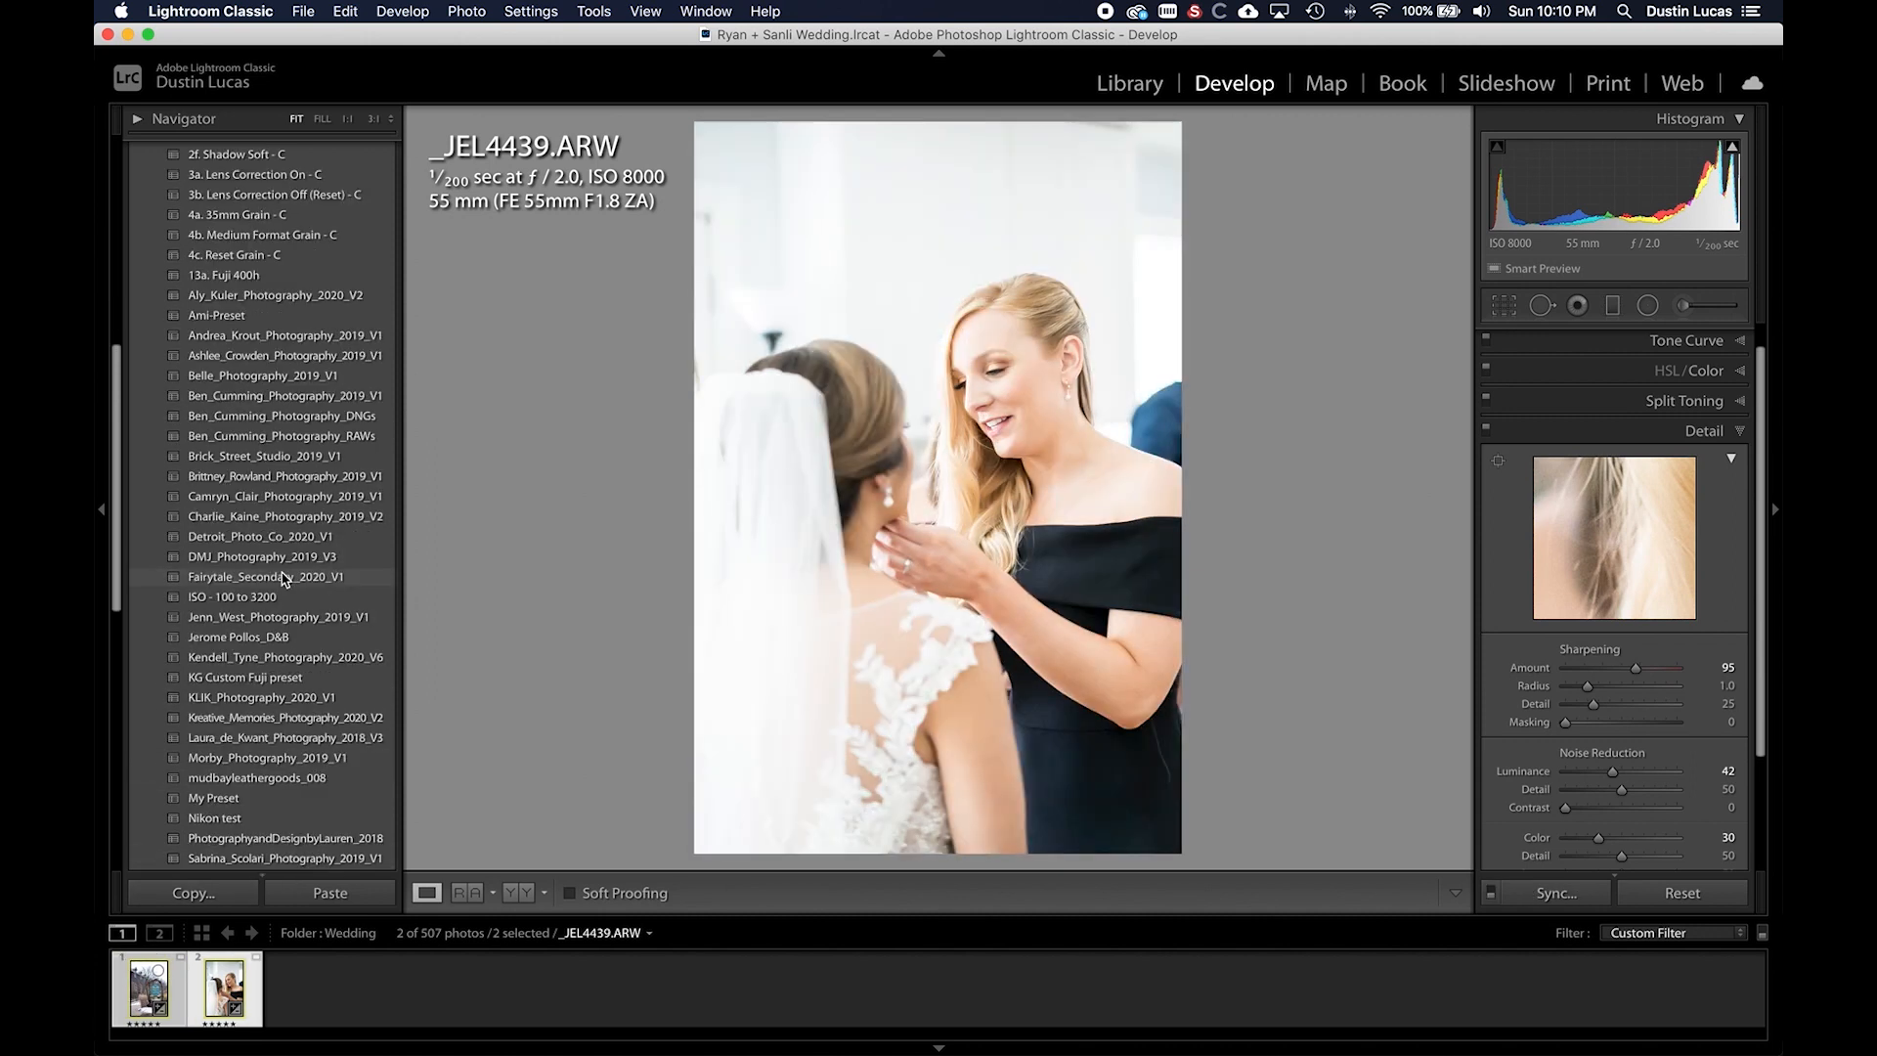
{"action": "scroll", "coordinate": [283, 577], "scroll_direction": "down", "scroll_amount": 2}
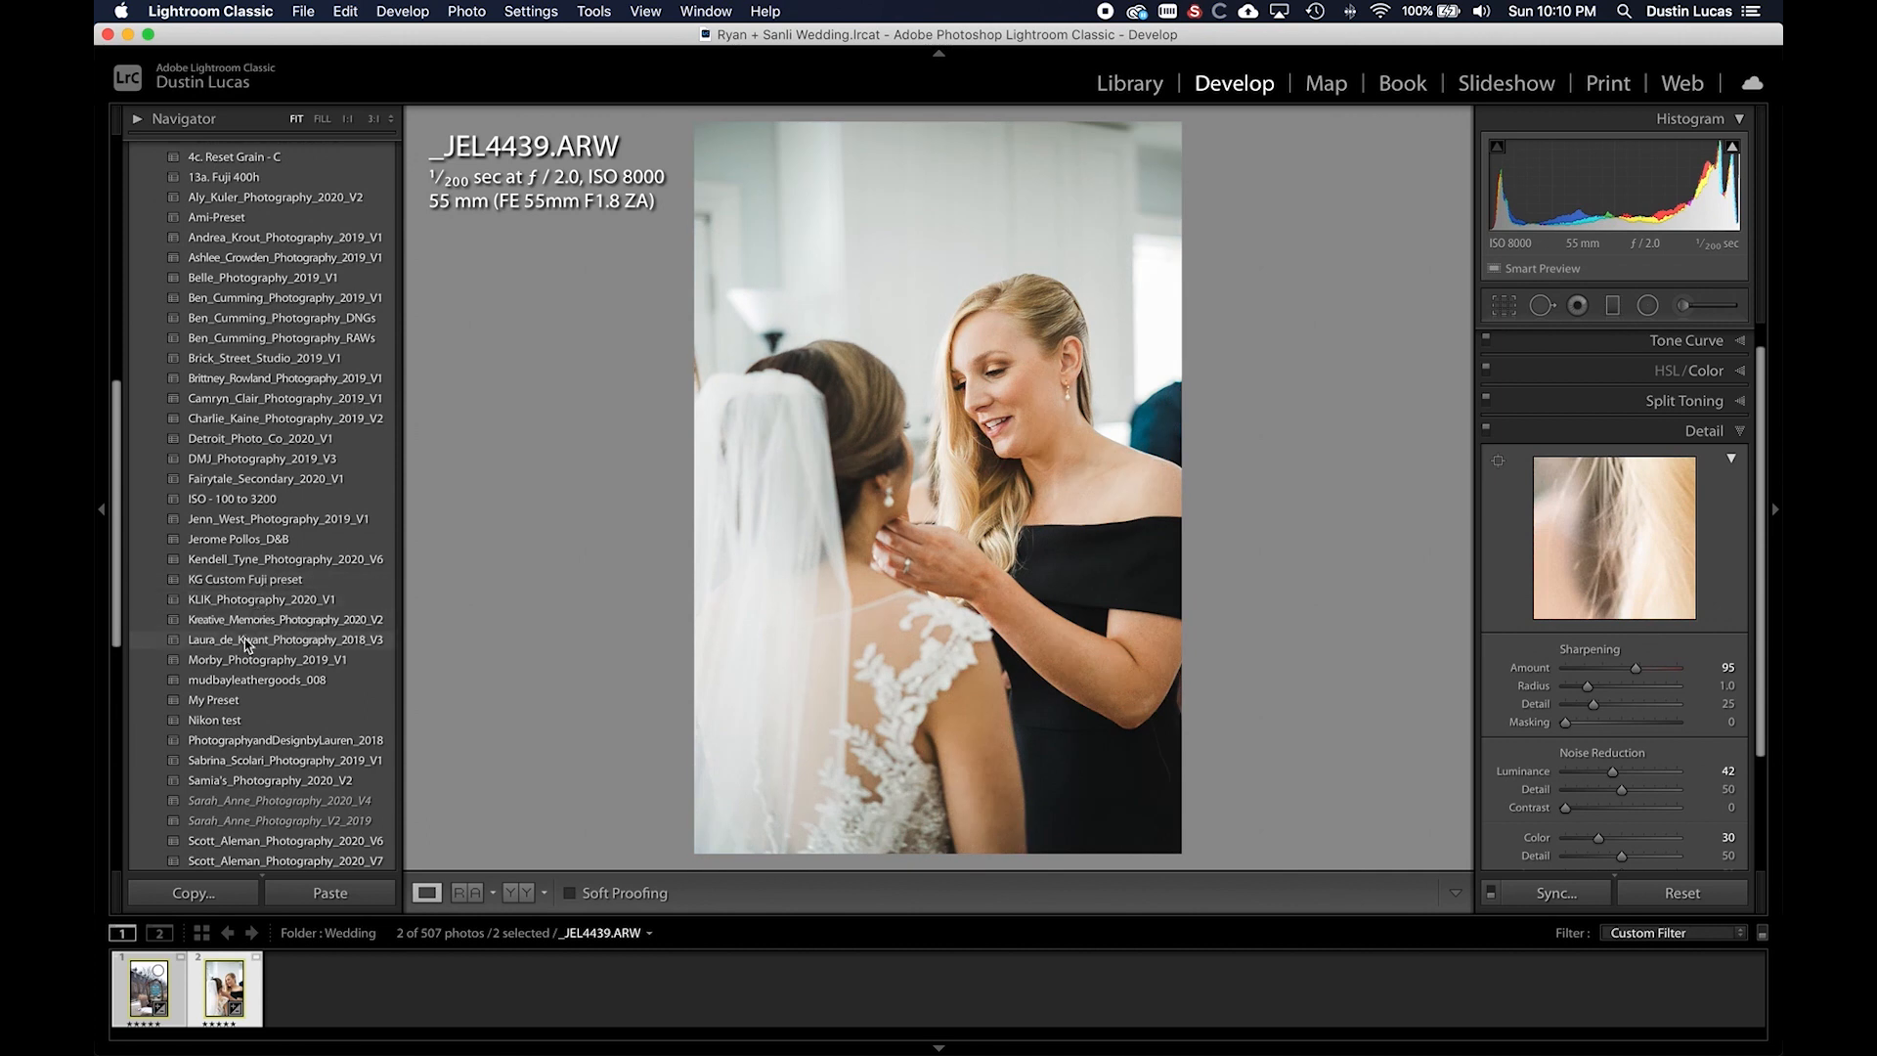
{"action": "right_click", "coordinate": [234, 498]}
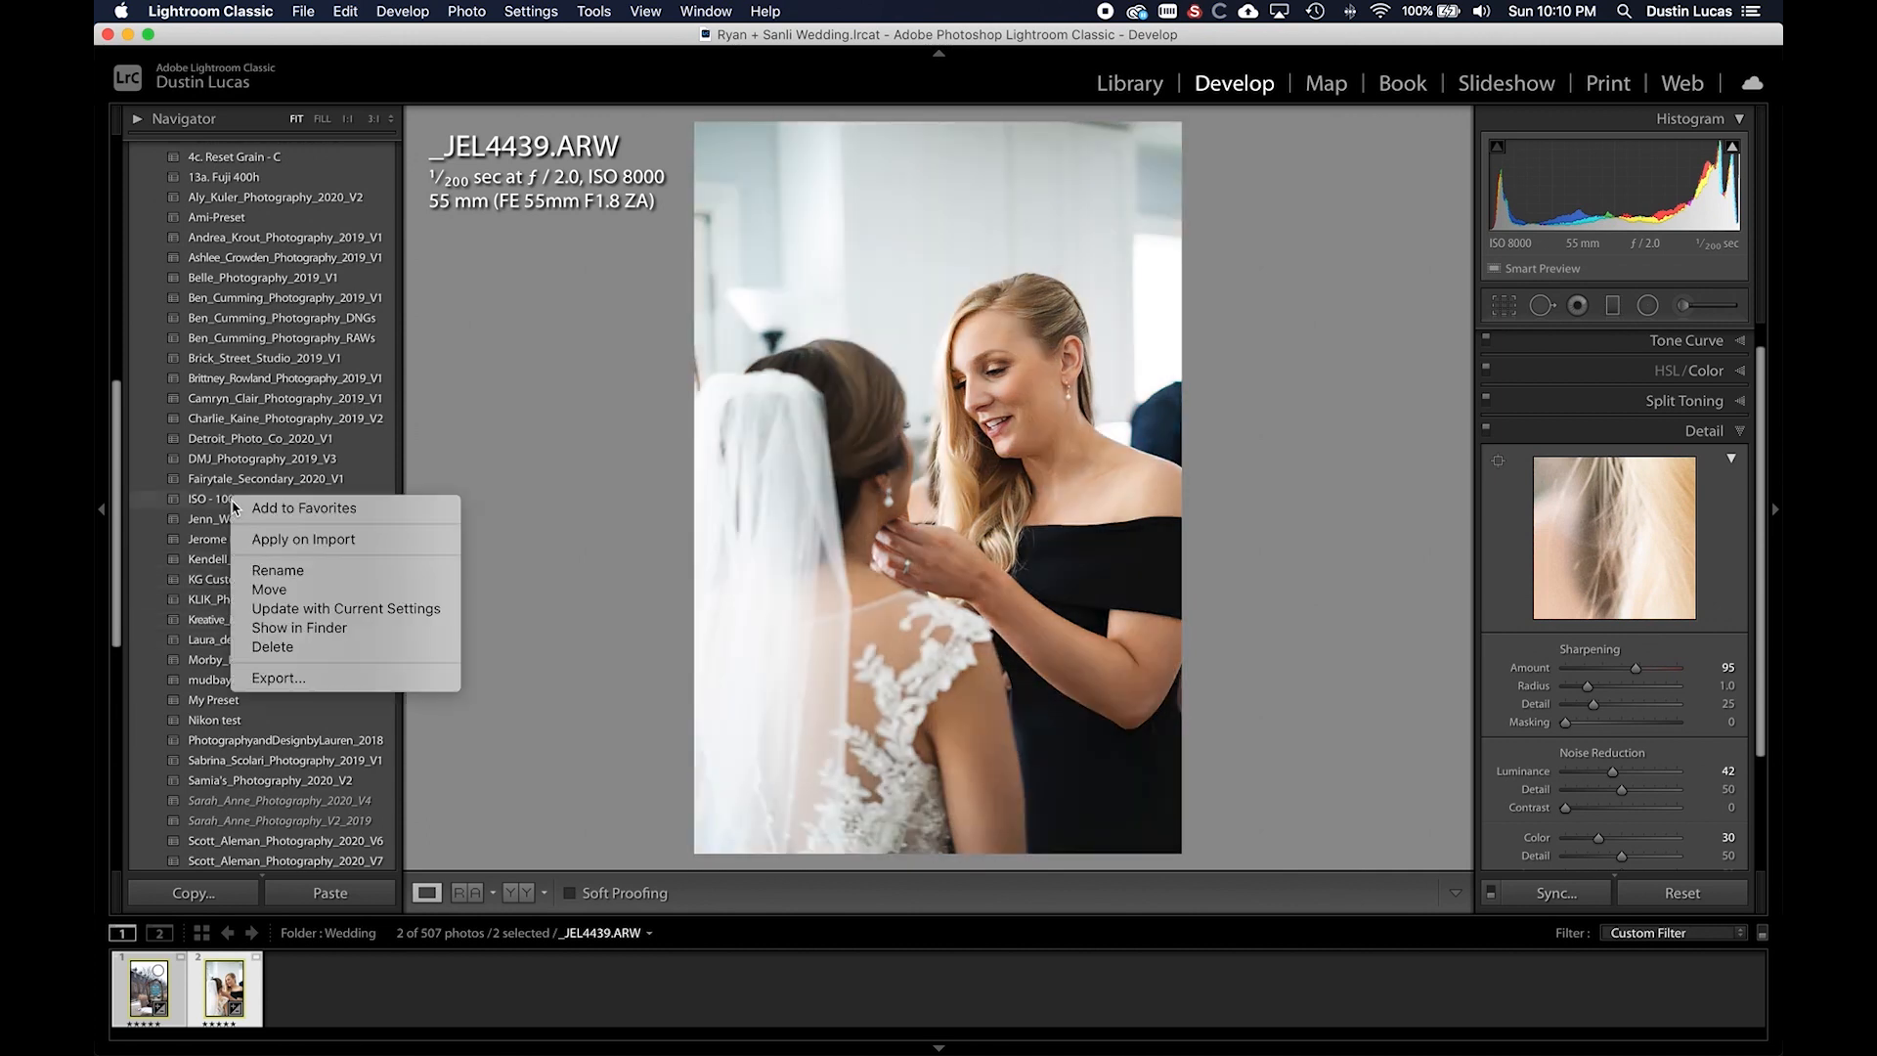
{"action": "left_click", "coordinate": [302, 609]}
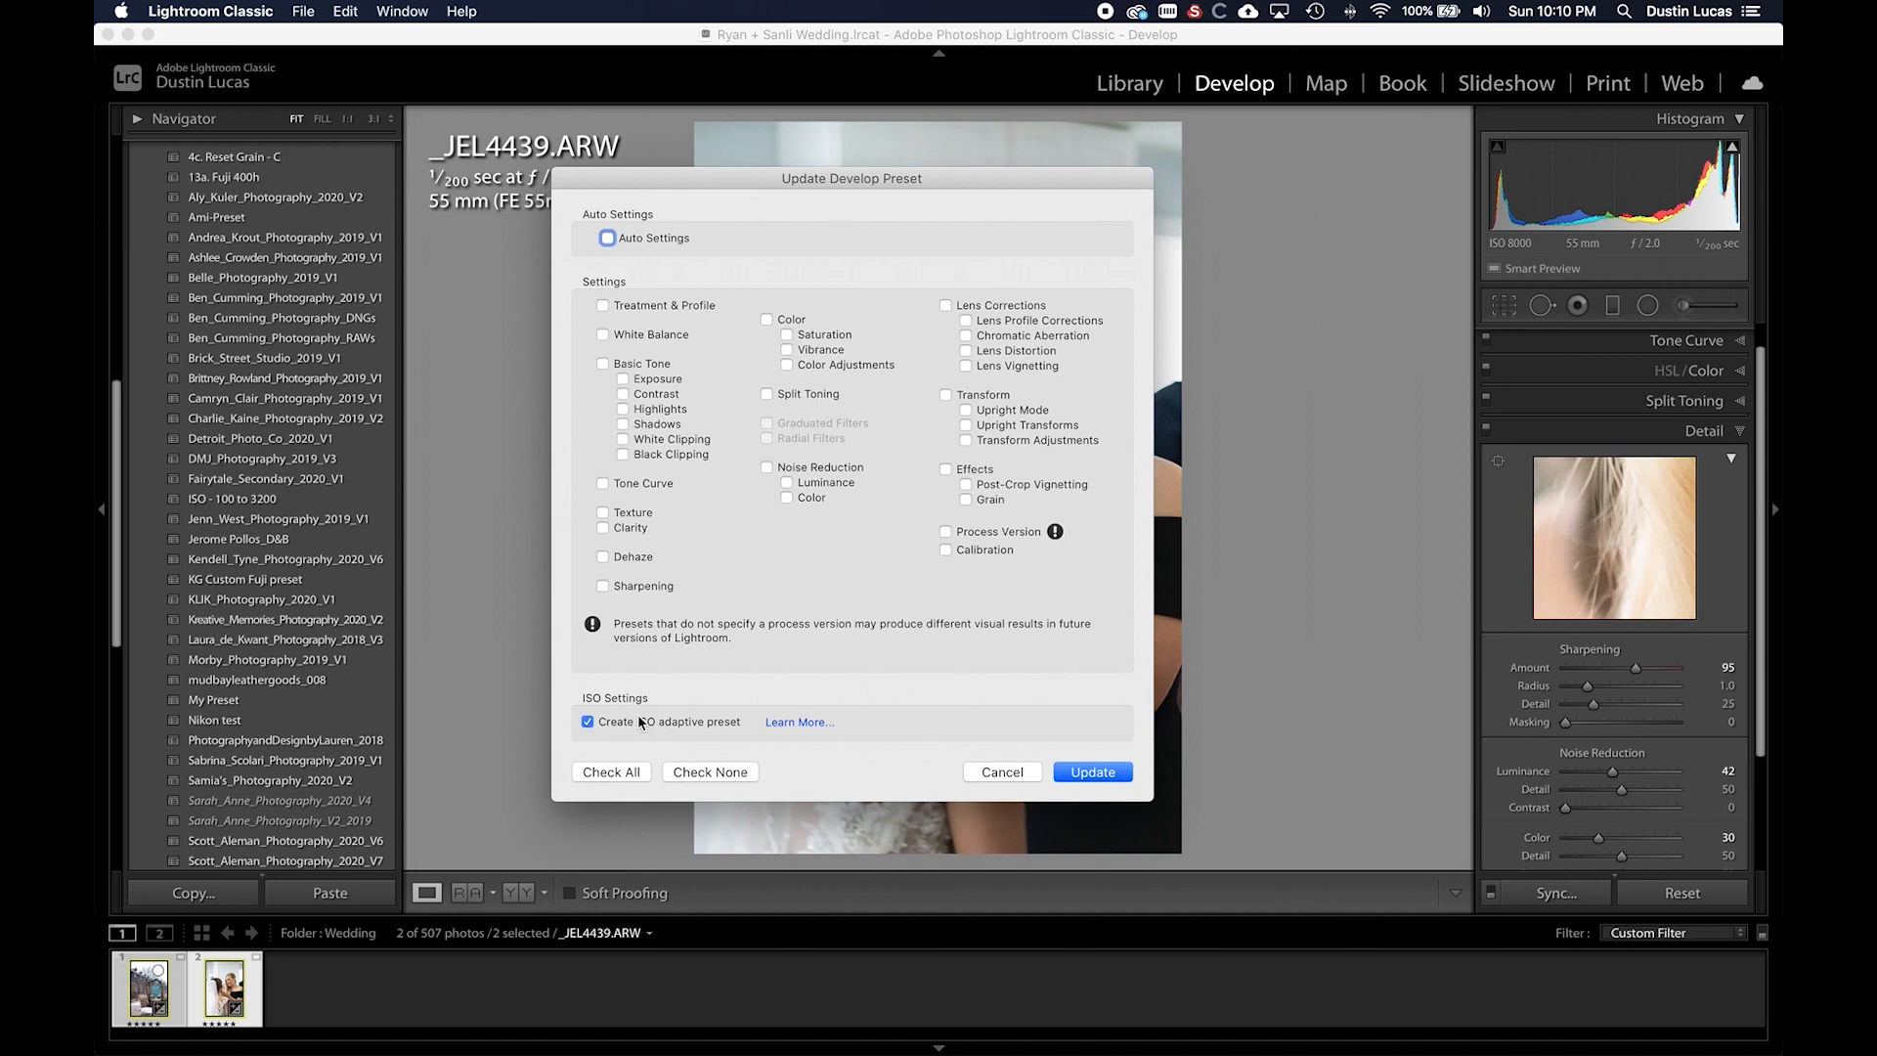
{"action": "left_click", "coordinate": [1006, 533]}
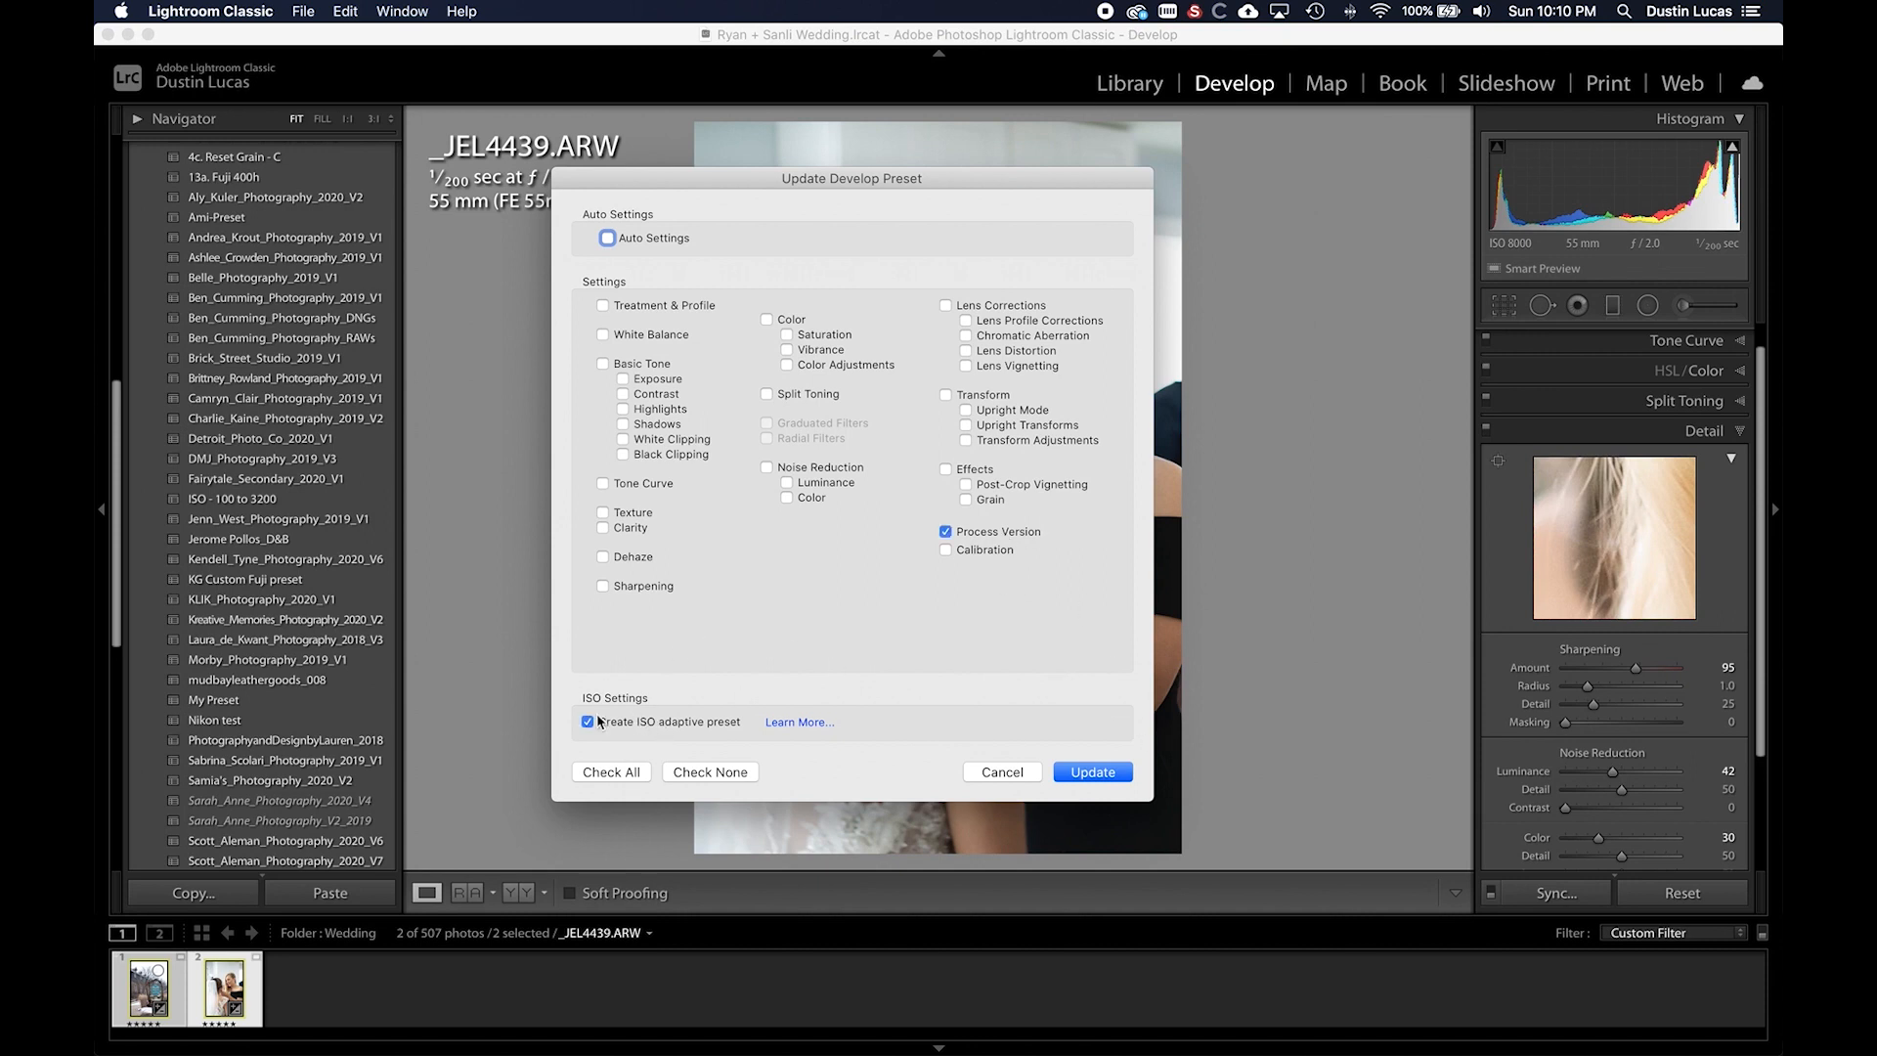
{"action": "left_click", "coordinate": [1010, 773]}
- Clear the label filter, select all wedding photos in the Library and apply the ISO - 100 to 3200 user preset
{"action": "key", "text": "g"}
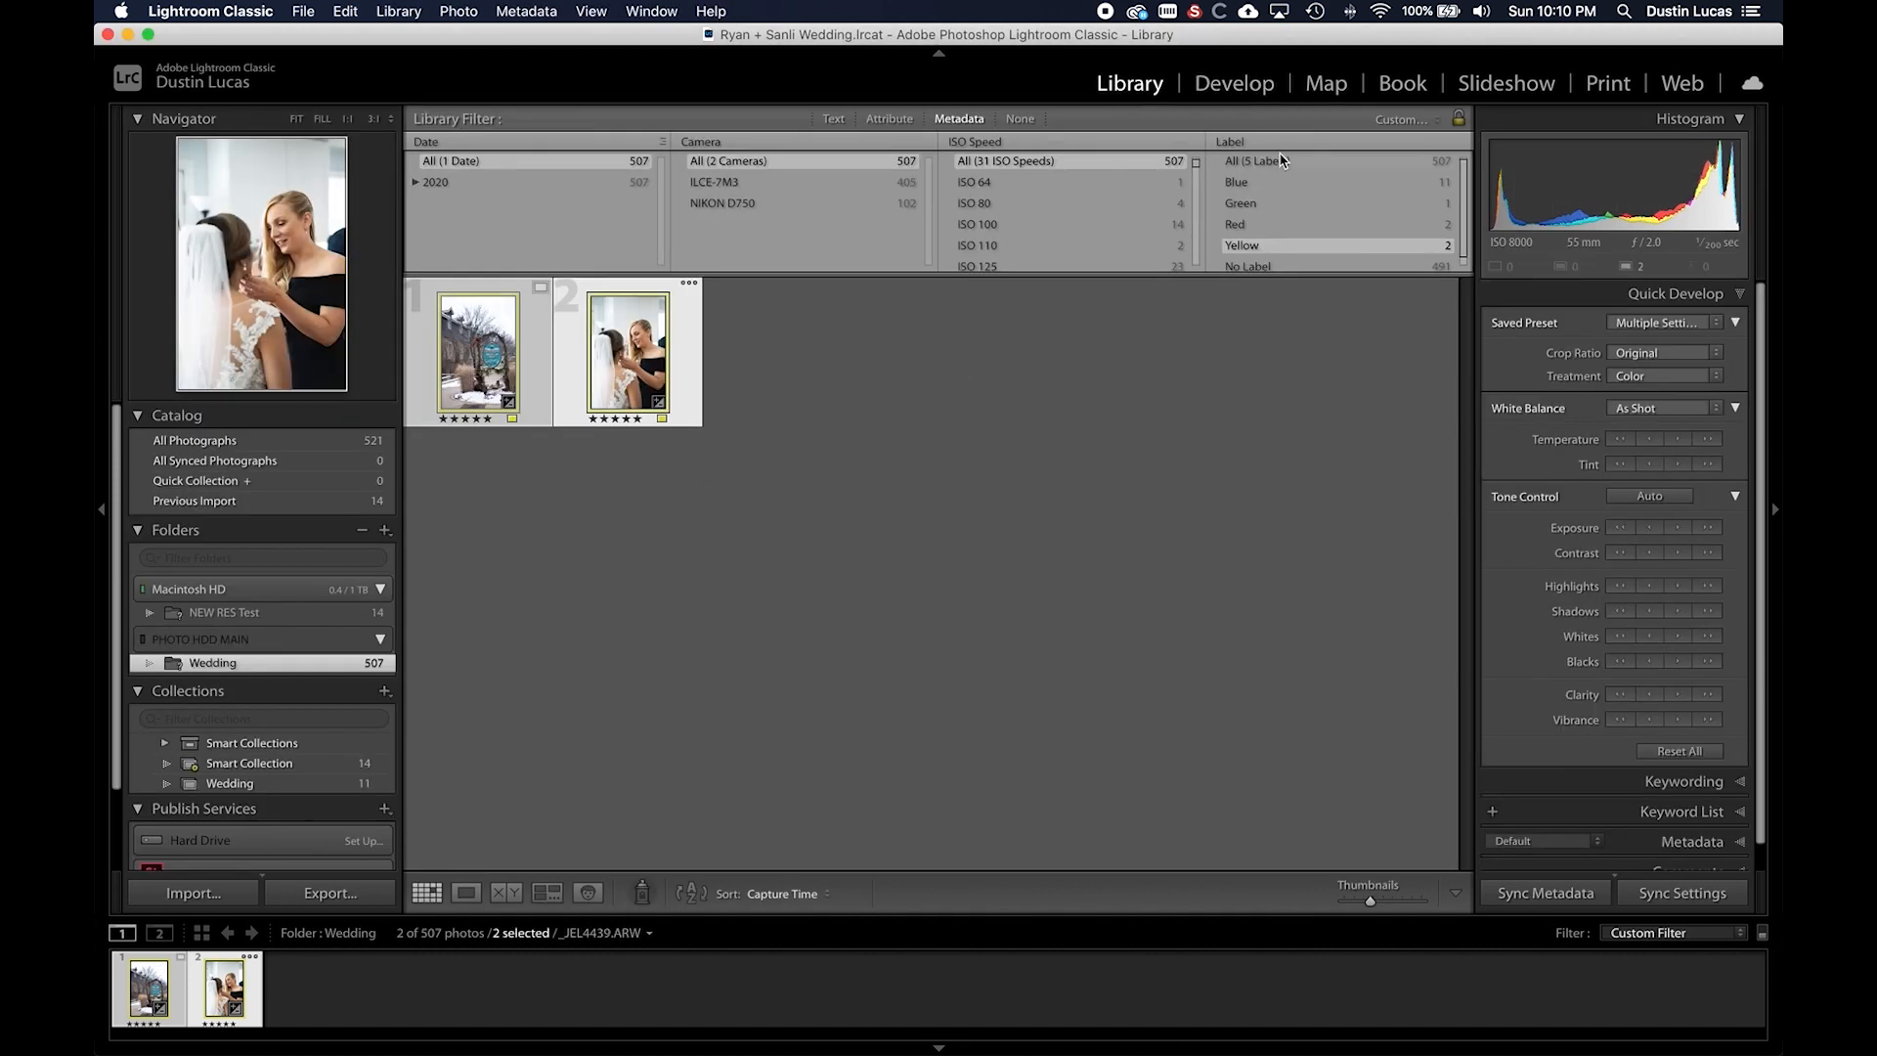
{"action": "left_click", "coordinate": [1261, 161]}
{"action": "key", "text": "super+a"}
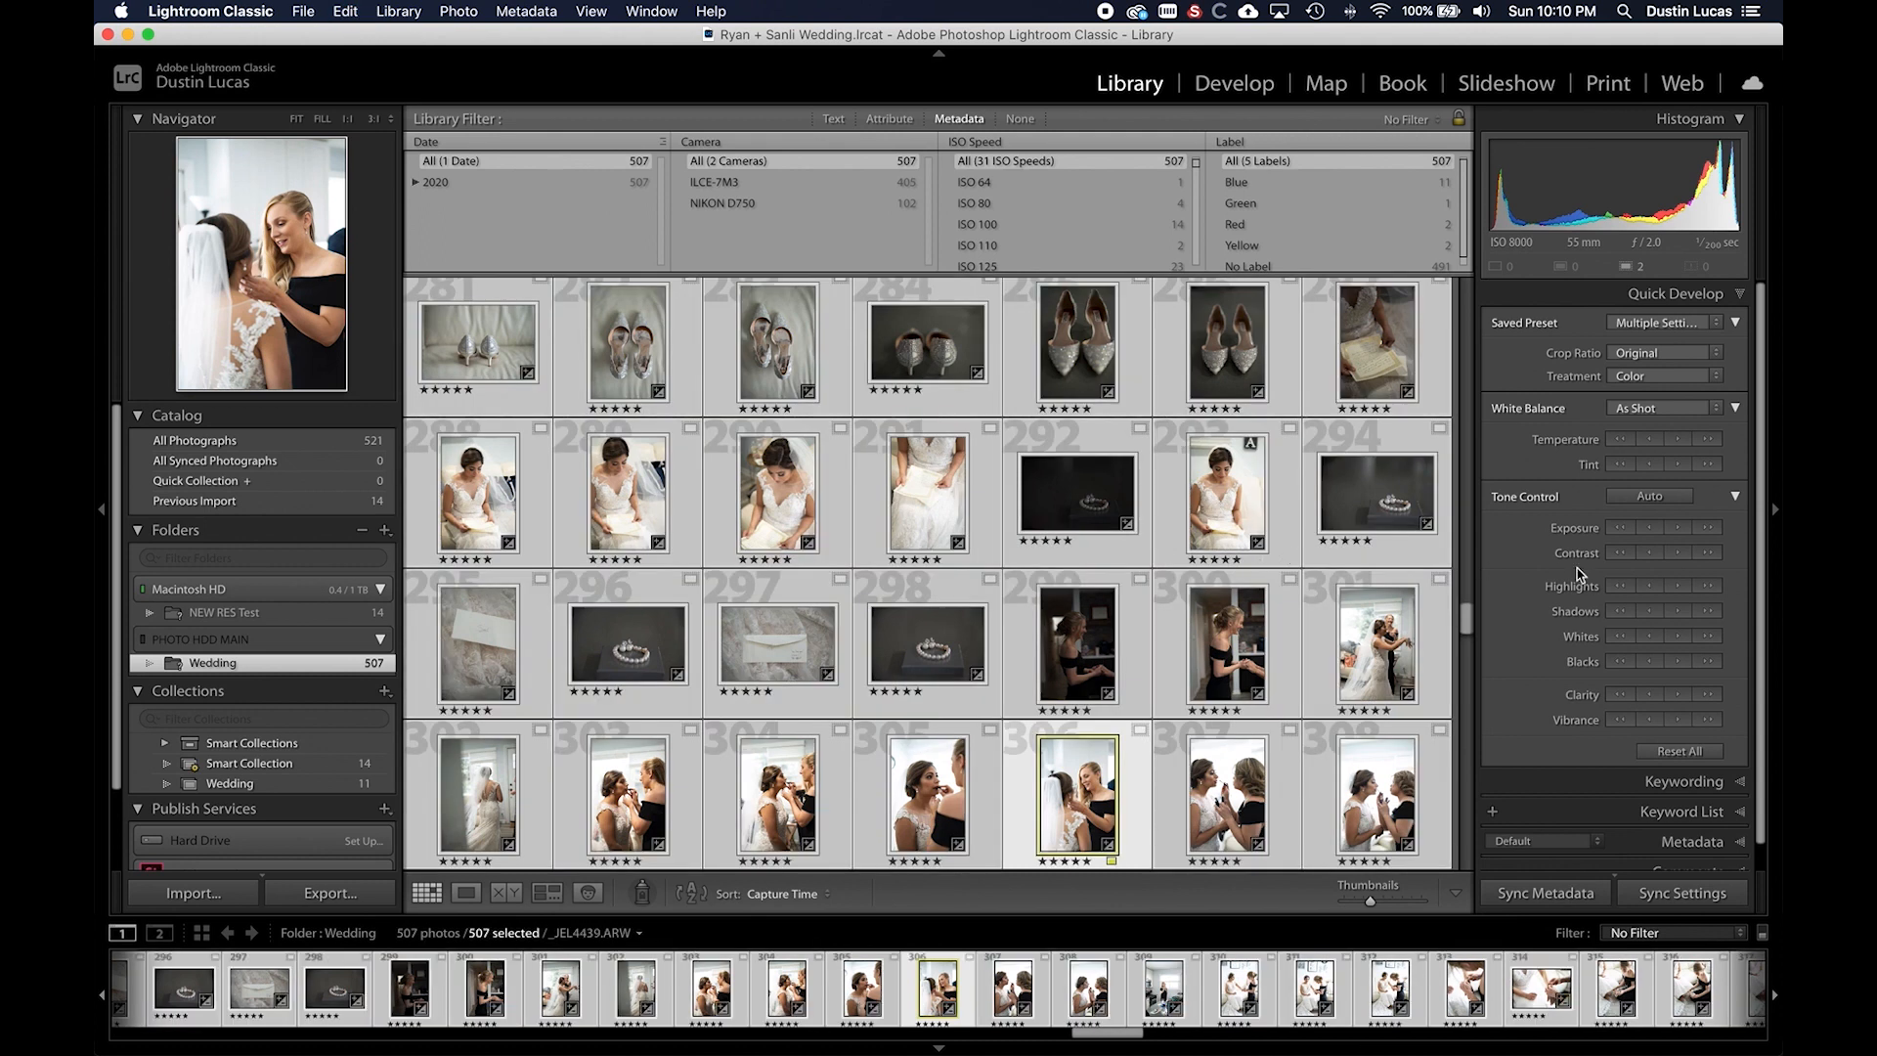
{"action": "left_click", "coordinate": [1679, 322]}
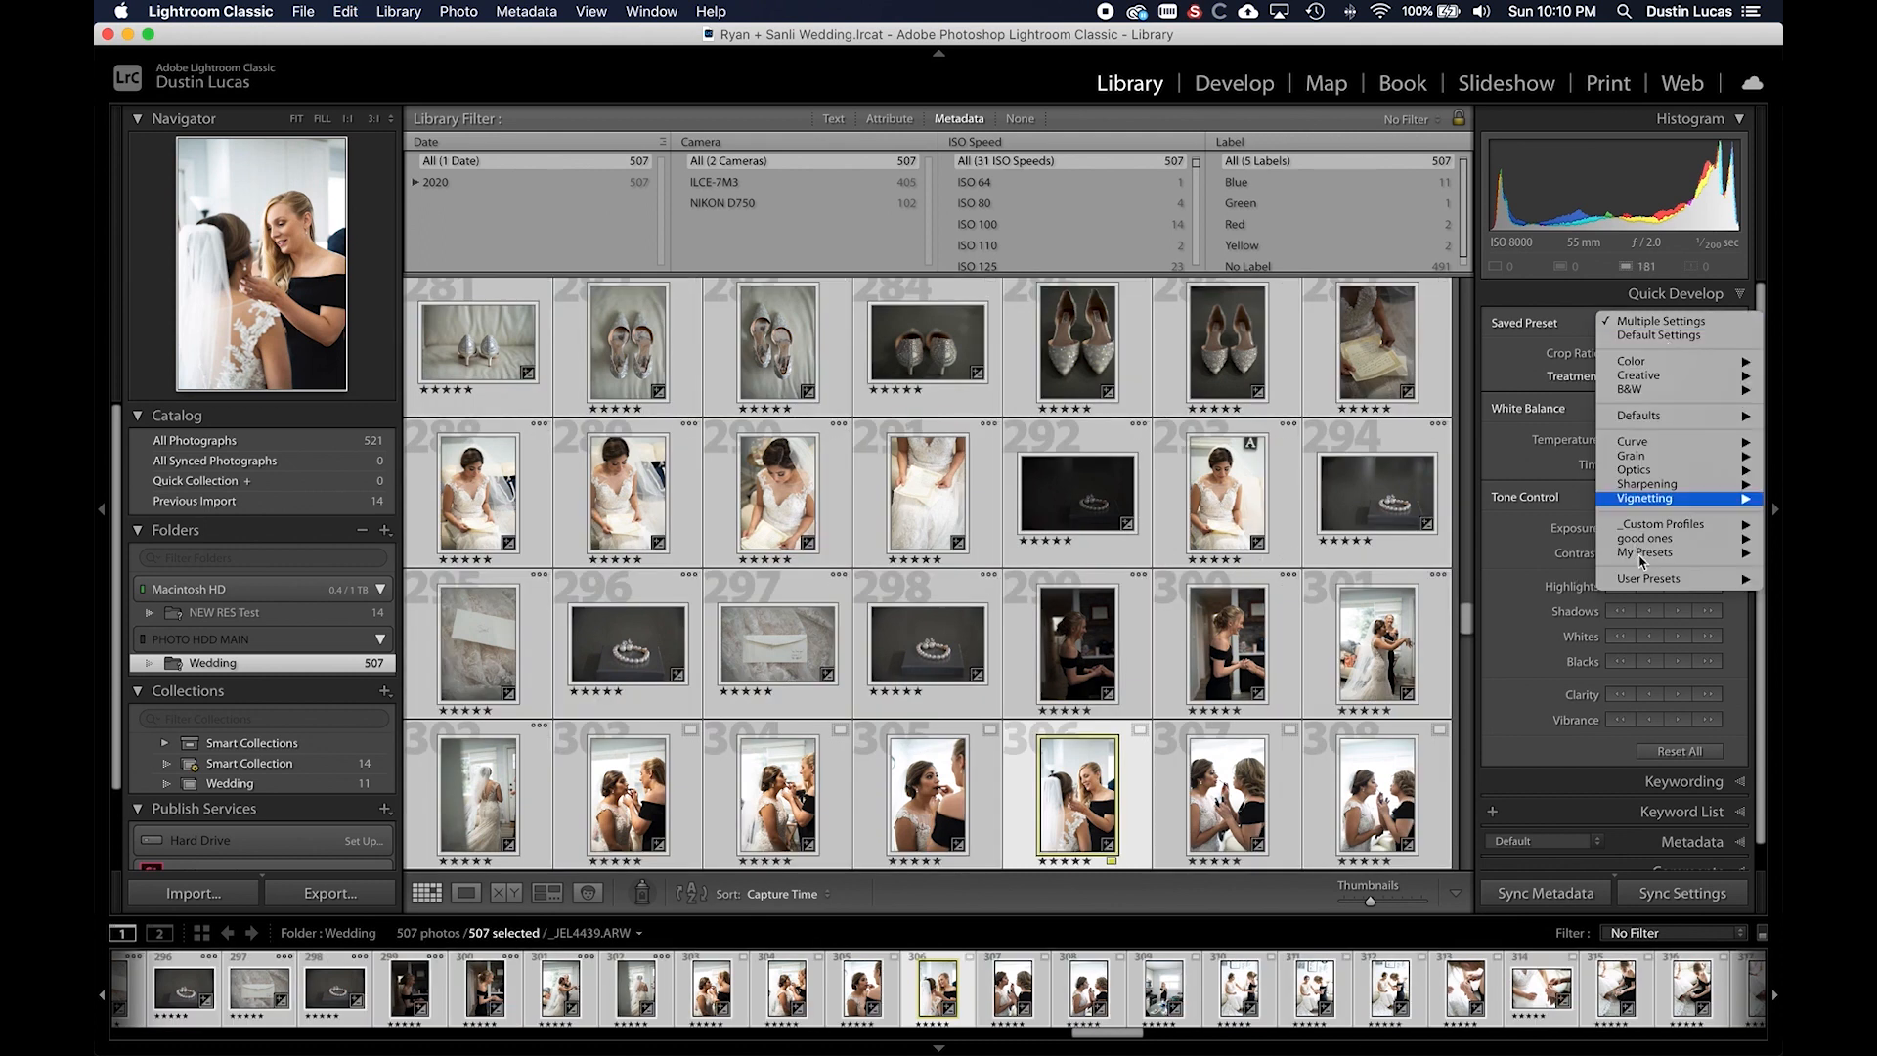
{"action": "mouse_move", "coordinate": [1652, 580]}
{"action": "left_click", "coordinate": [1423, 687]}
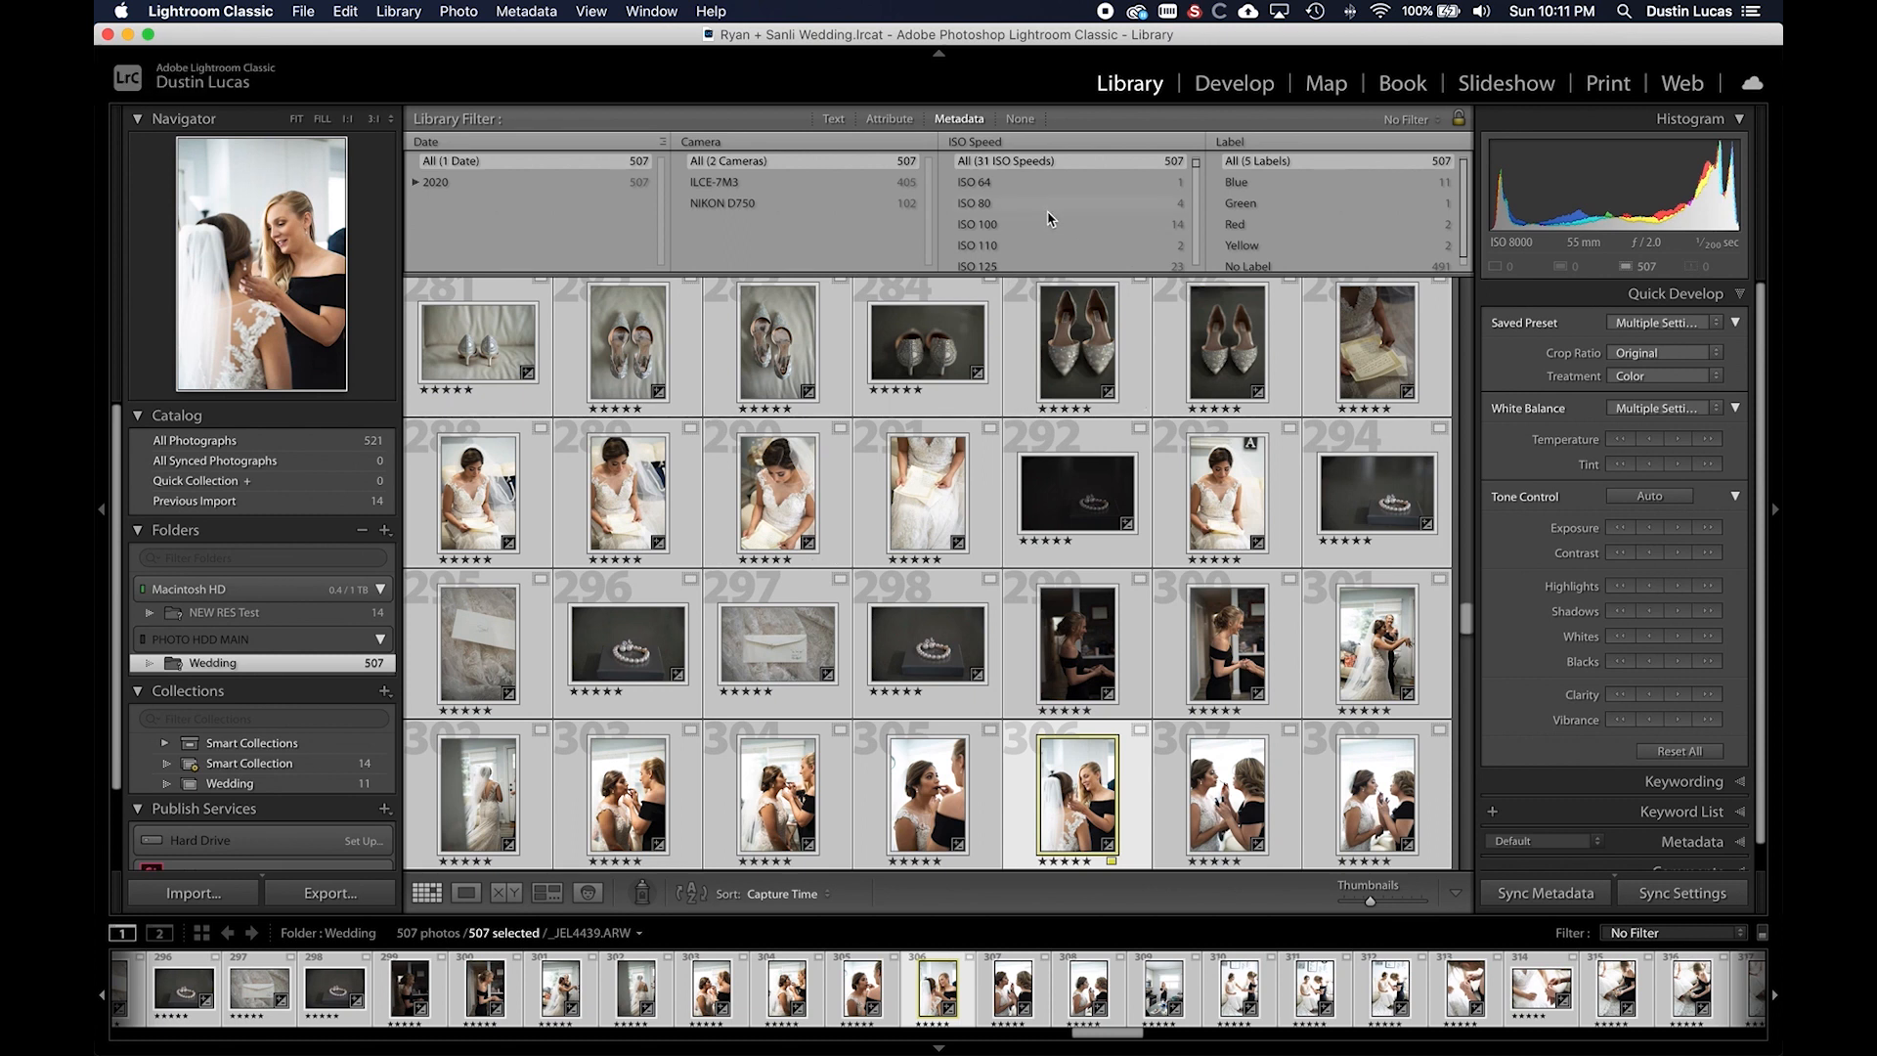
- Filter the wedding photos to ISO 8000 and check the sharpening and noise reduction of _JEL4439.ARW in Develop
{"action": "scroll", "coordinate": [1023, 201], "scroll_direction": "down", "scroll_amount": 10}
{"action": "left_click", "coordinate": [1021, 261]}
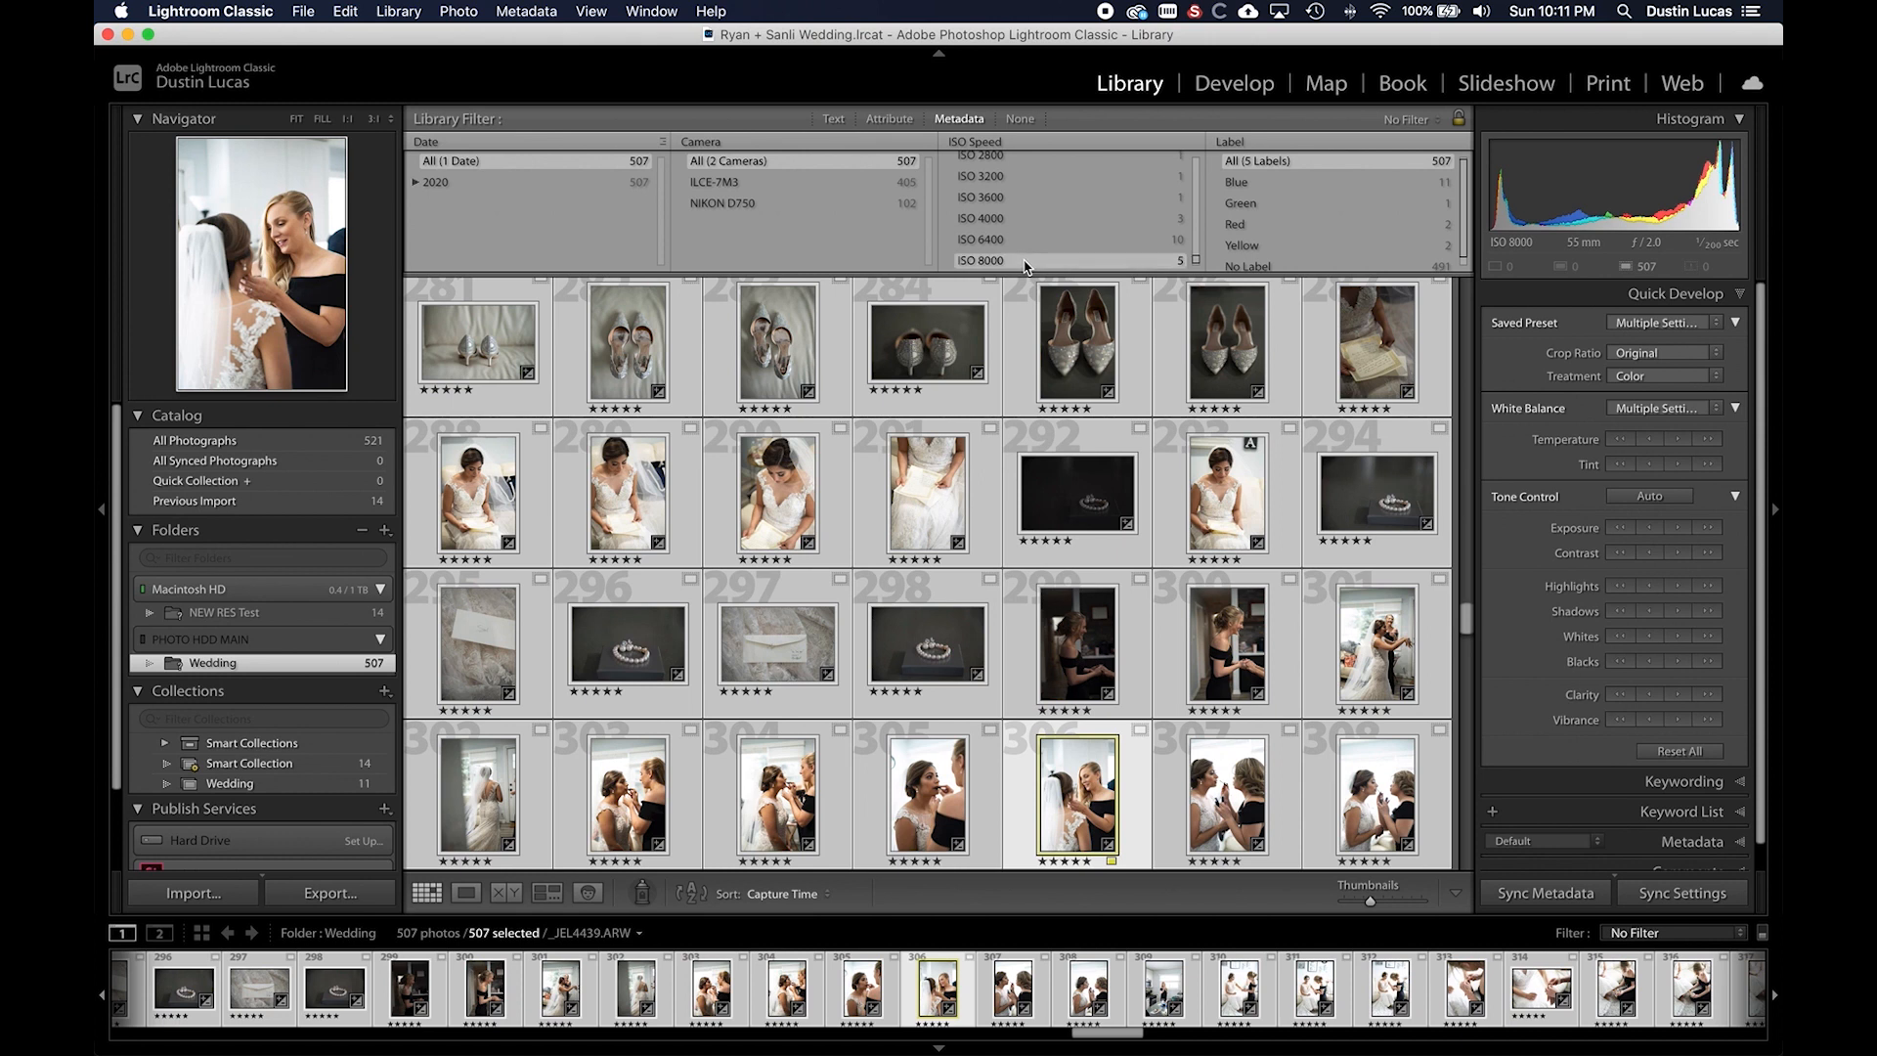
{"action": "left_click", "coordinate": [876, 595]}
{"action": "left_click", "coordinate": [631, 362]}
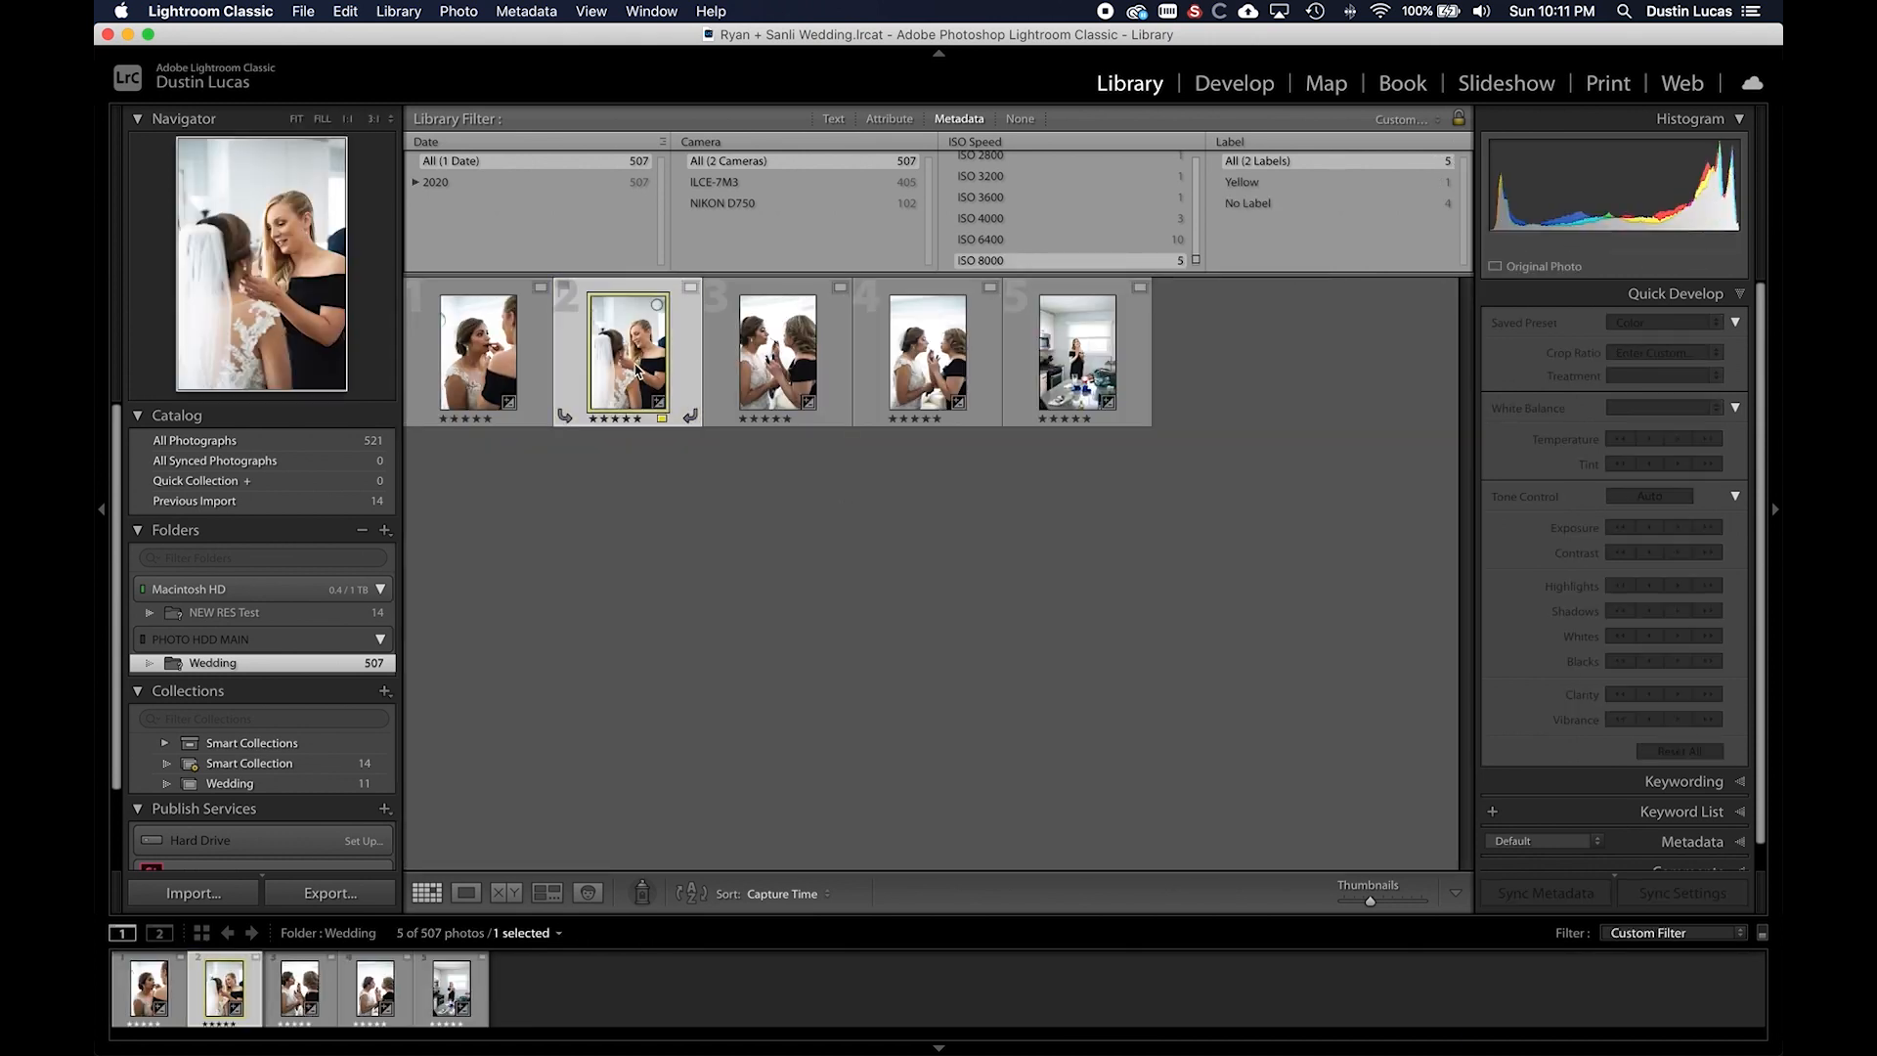
{"action": "key", "text": "d"}
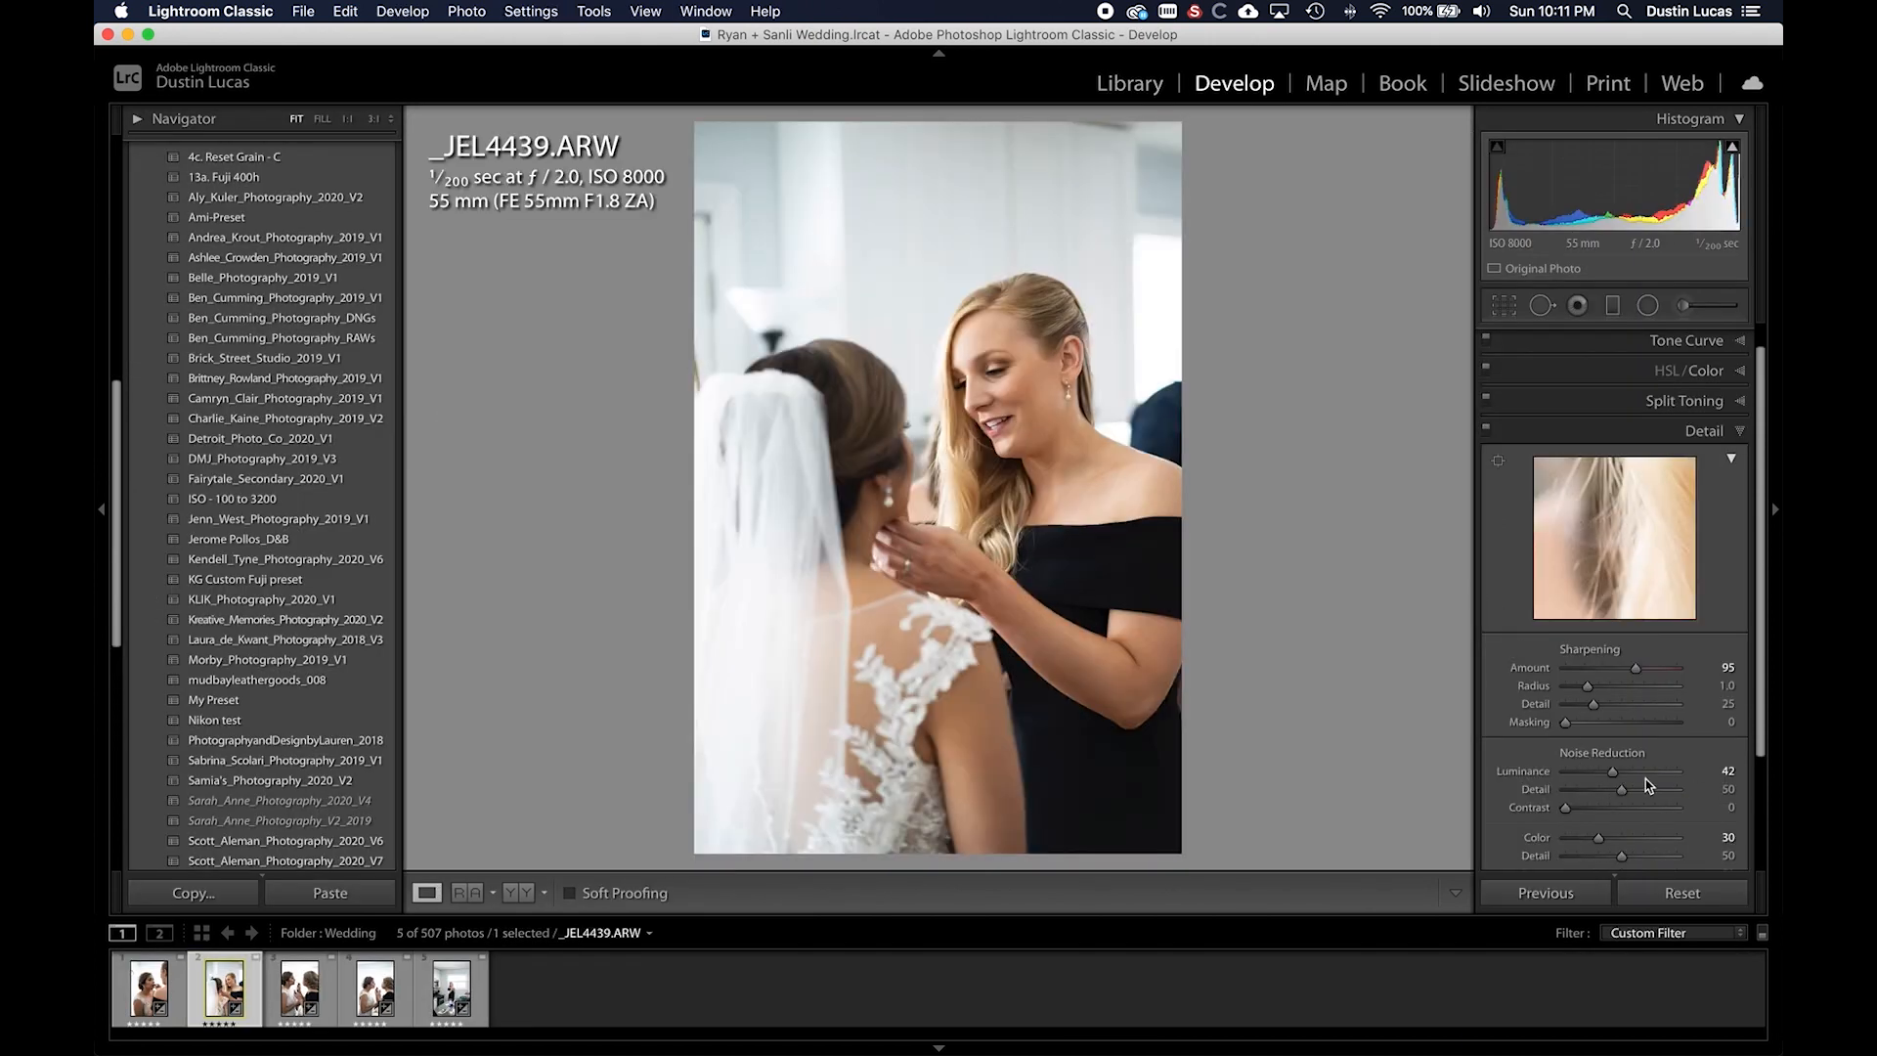
- Filter the Library grid to ISO 6400 and check the sharpening and noise reduction of _JEL4456.ARW in Develop
{"action": "key", "text": "g"}
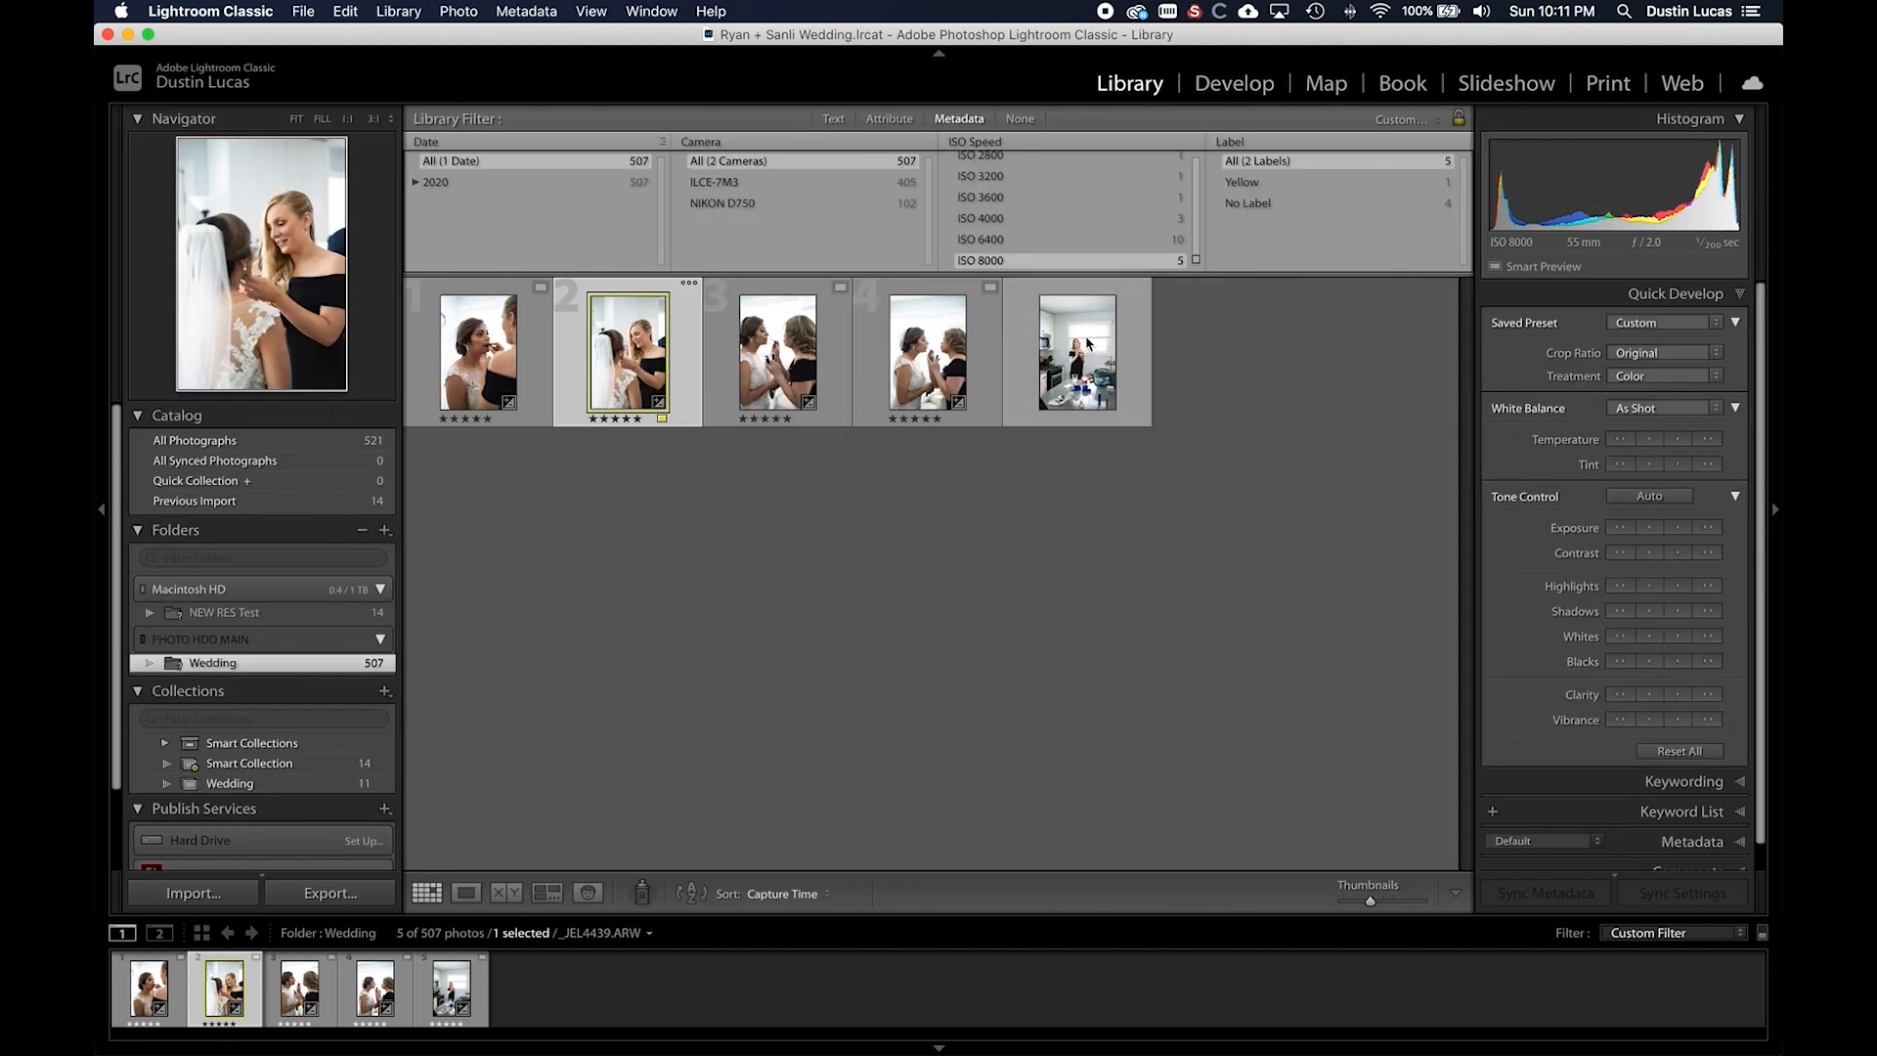
{"action": "left_click", "coordinate": [996, 238]}
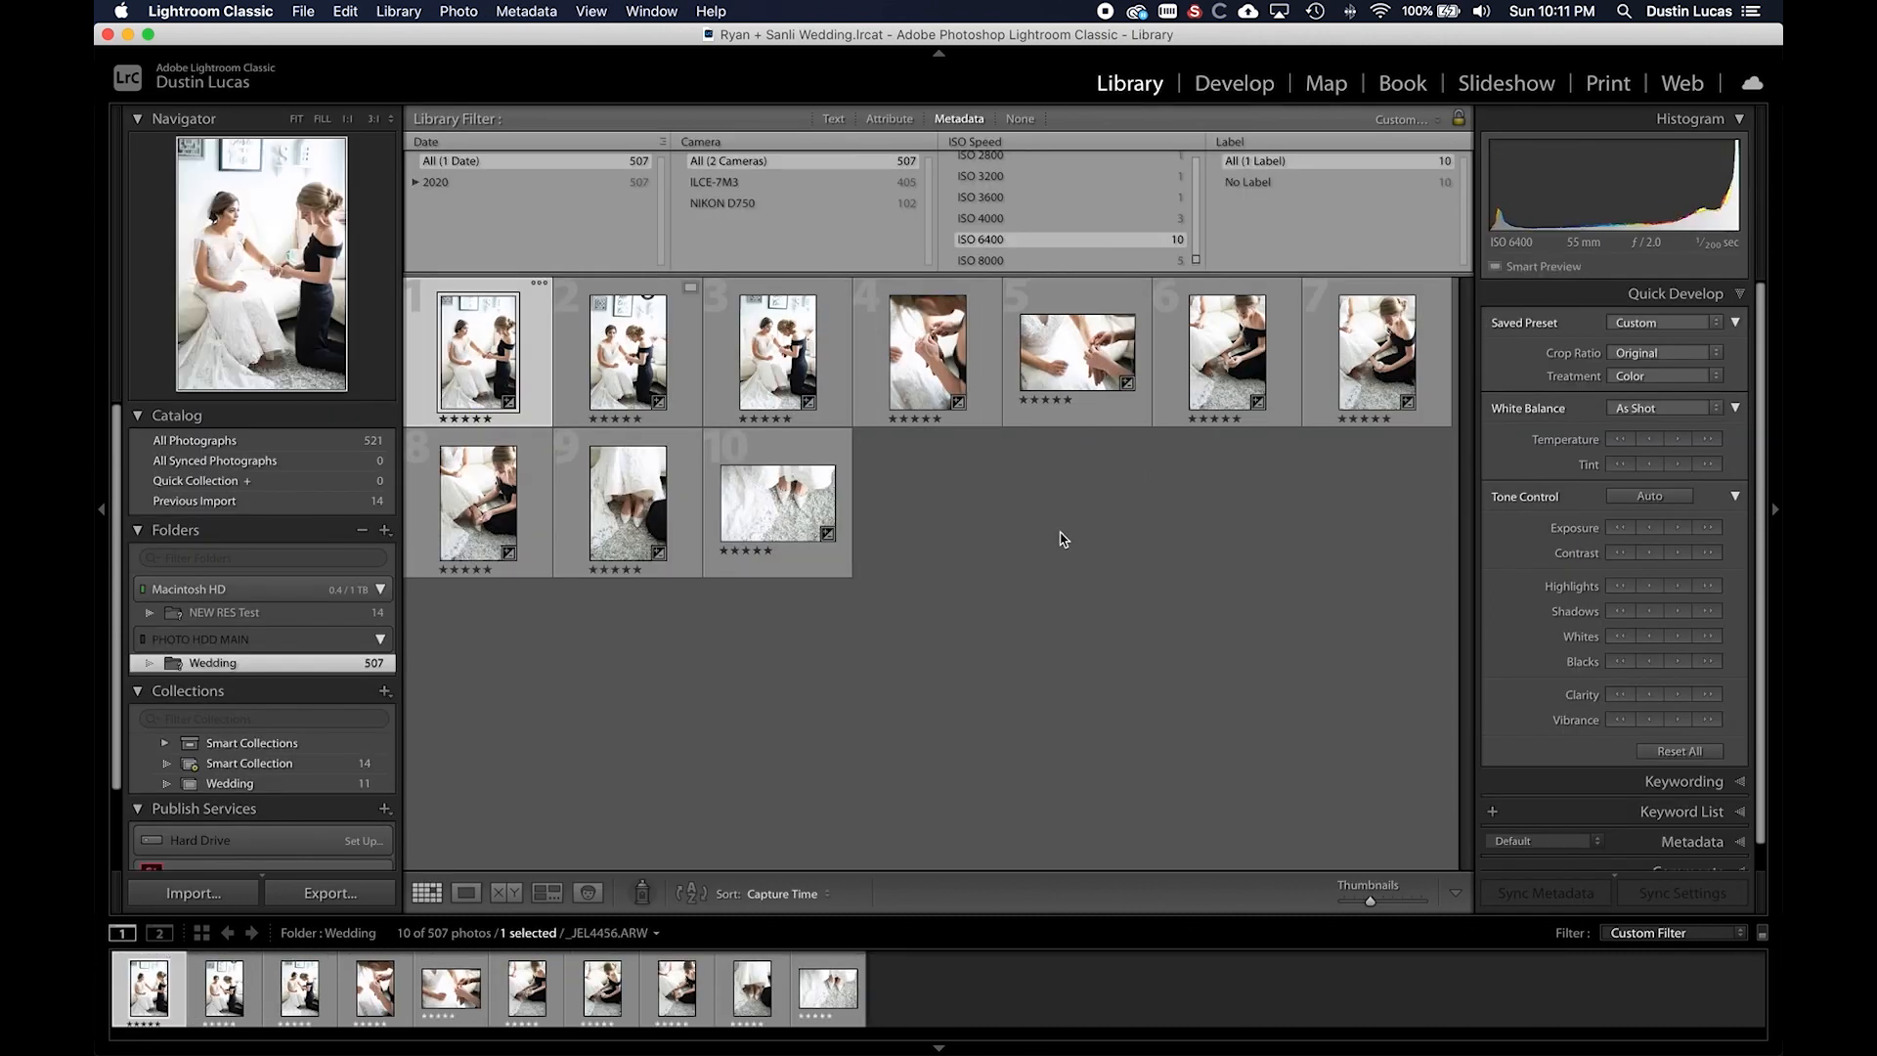
{"action": "key", "text": "d"}
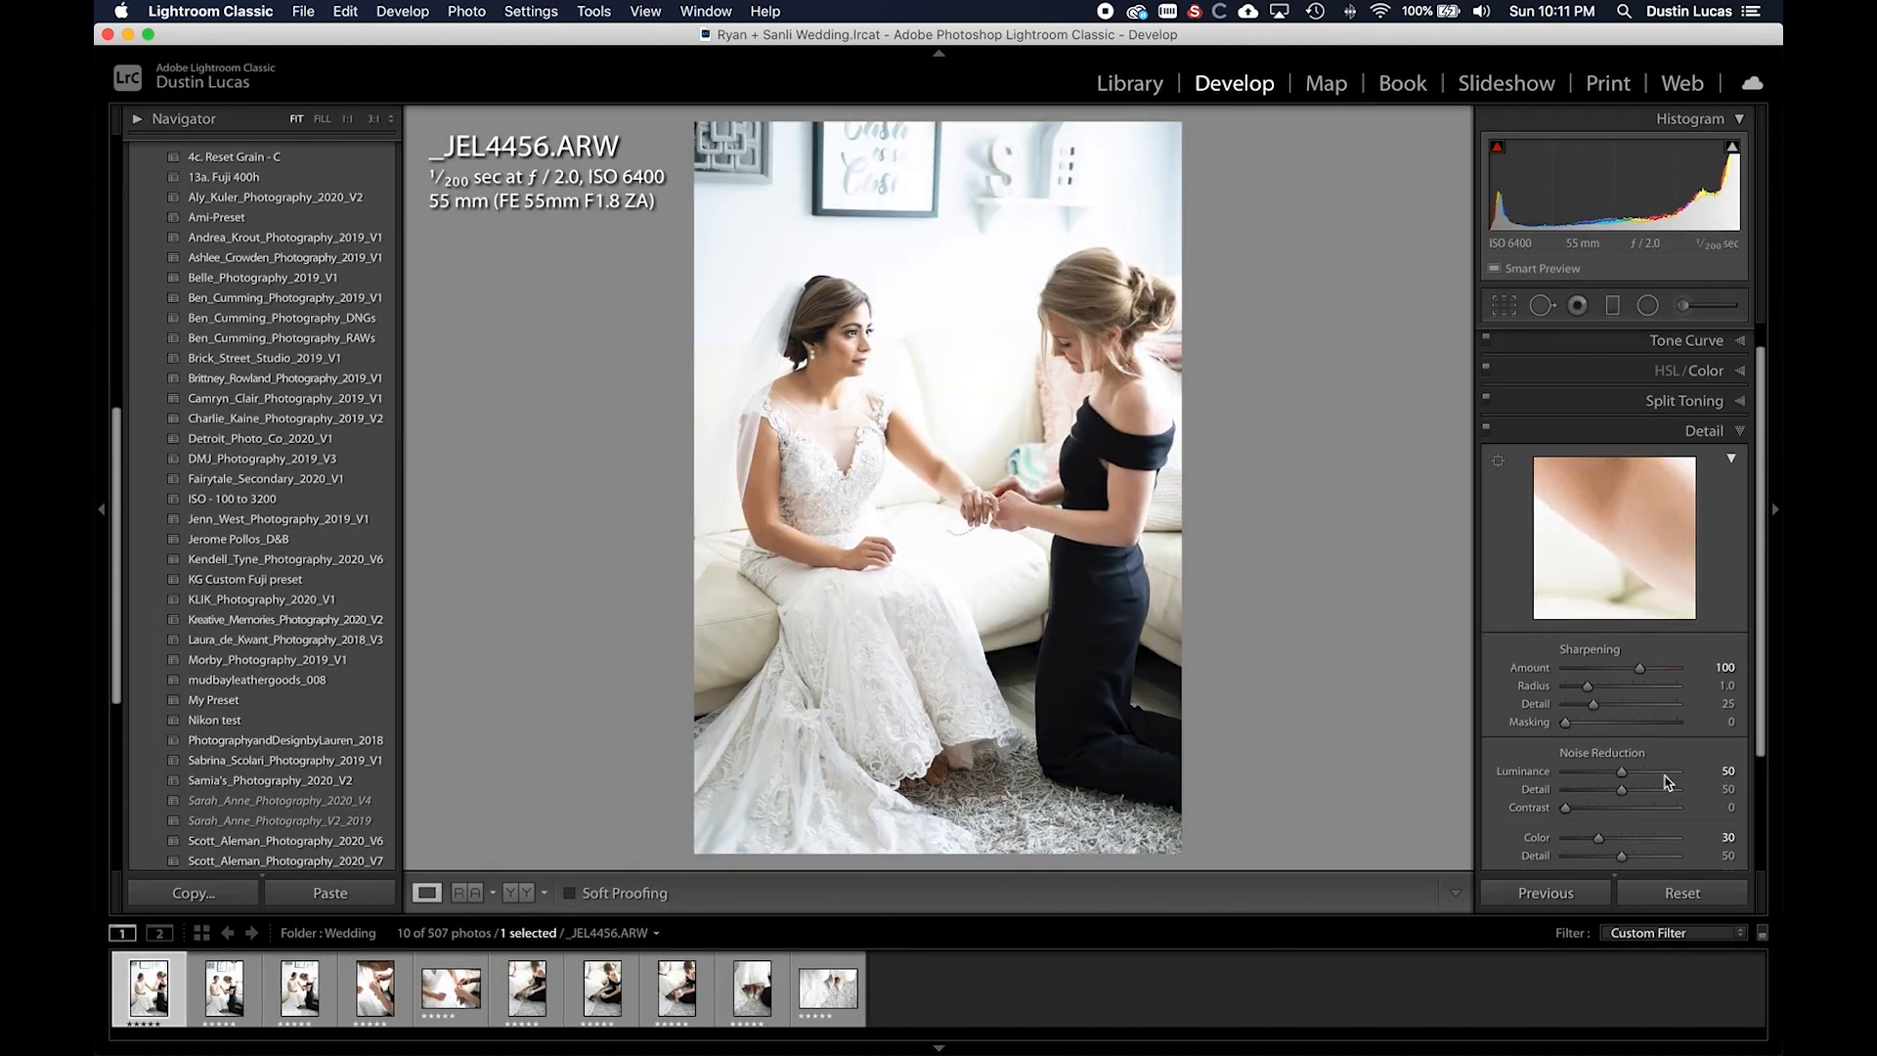
- Filter the Library grid to ISO 1600 and check the sharpening and noise reduction of _JEL3954.ARW in Develop
{"action": "key", "text": "g"}
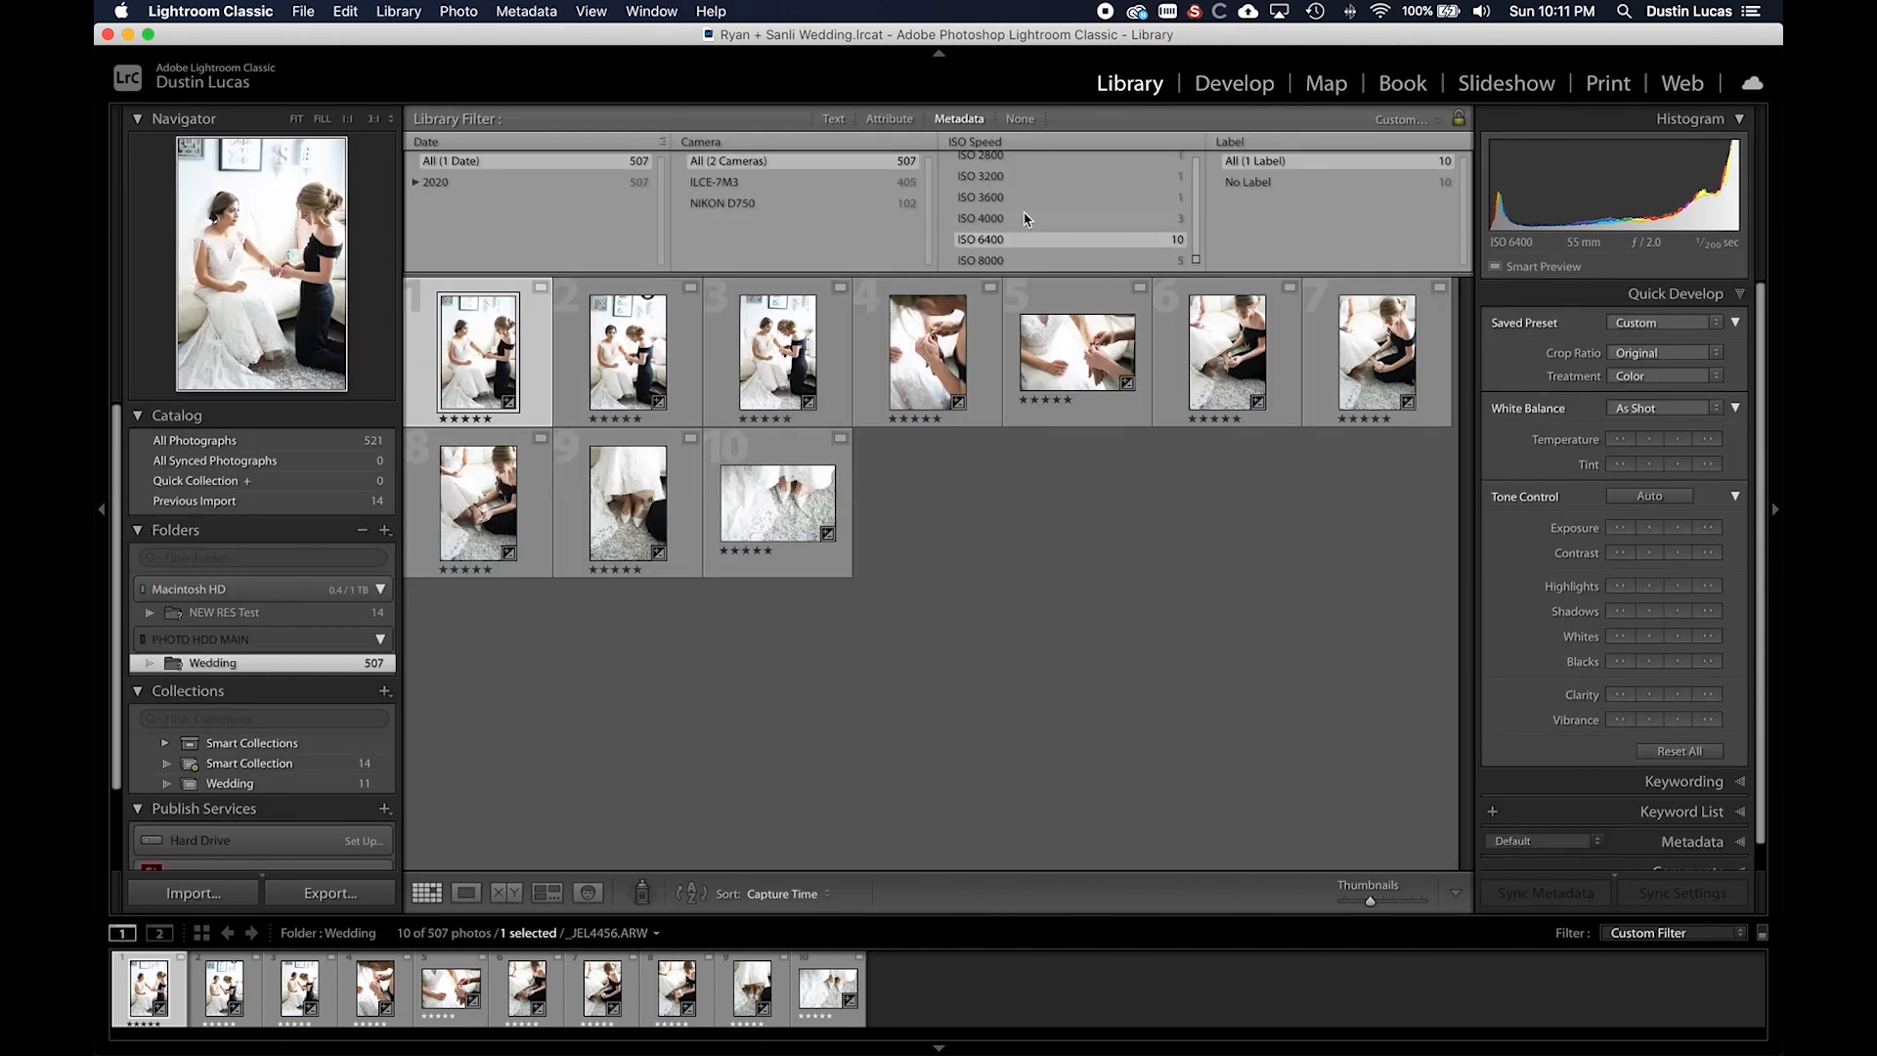
{"action": "scroll", "coordinate": [1026, 217], "scroll_direction": "up", "scroll_amount": 2}
{"action": "scroll", "coordinate": [1026, 210], "scroll_direction": "up", "scroll_amount": 2}
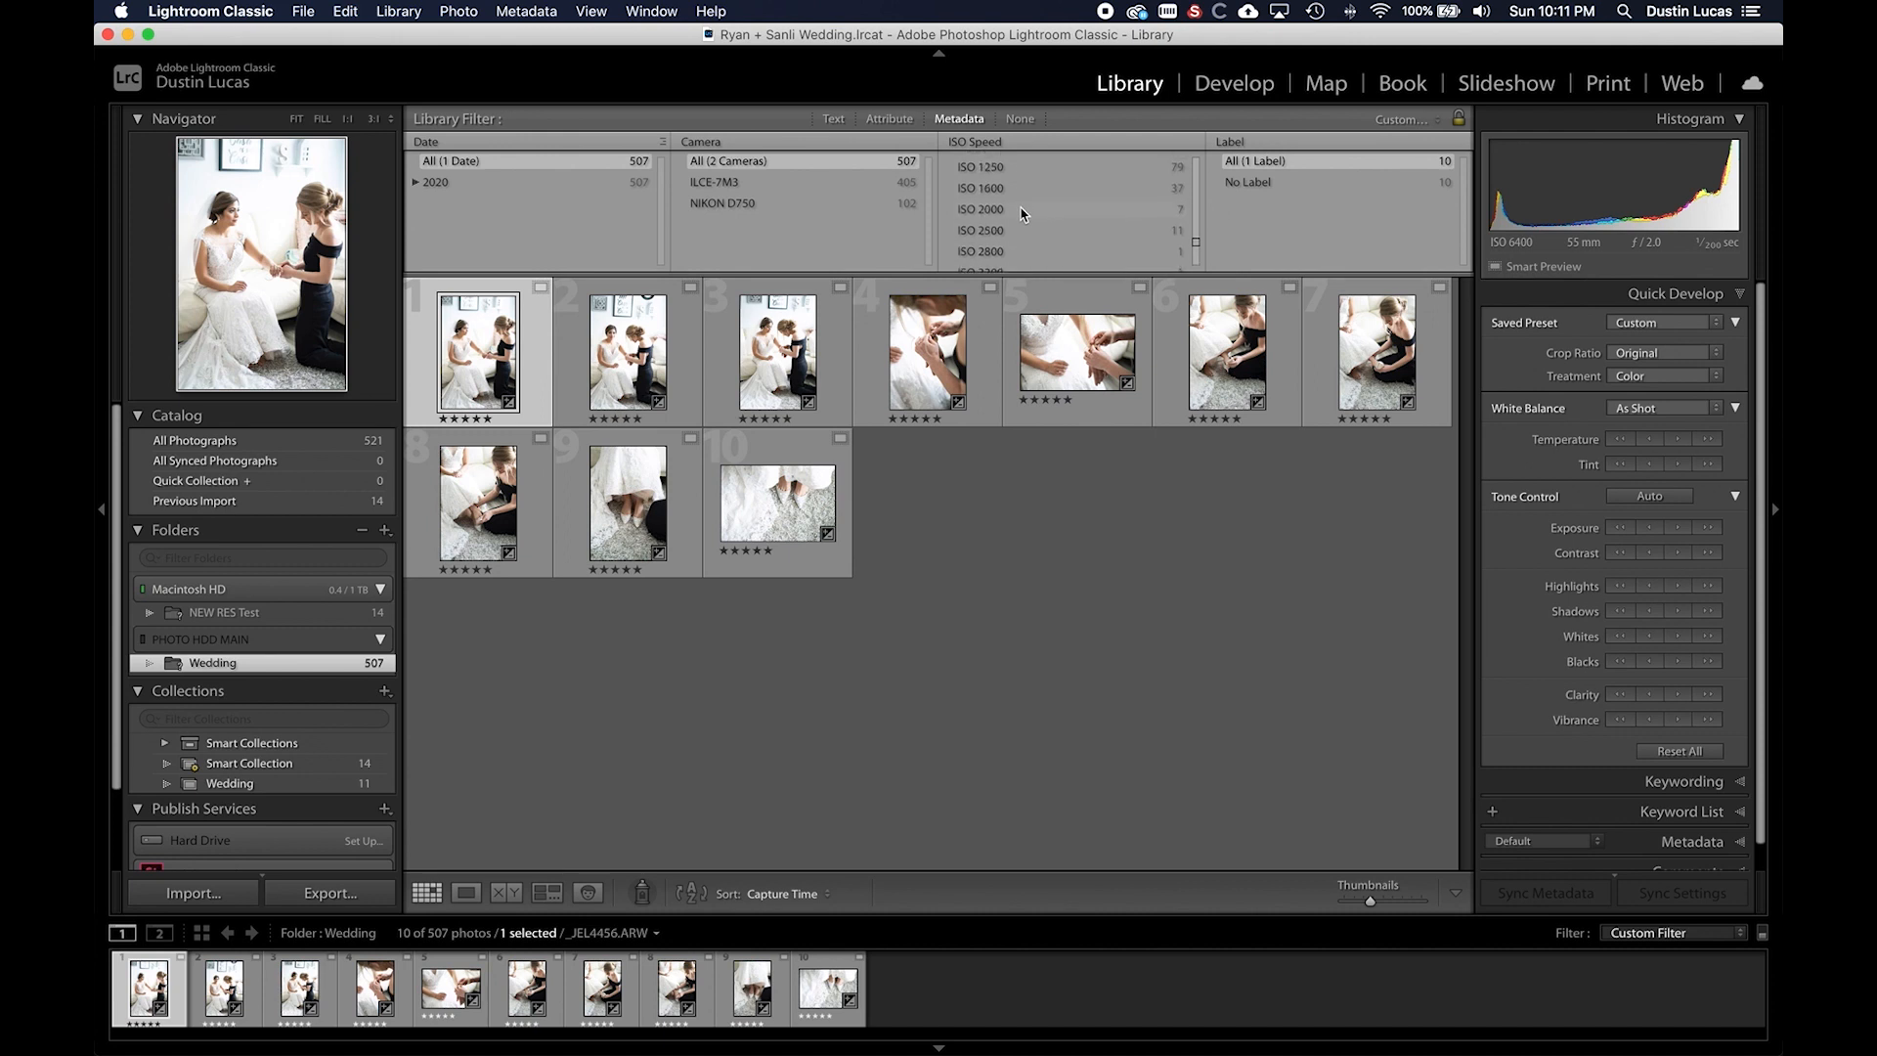
{"action": "left_click", "coordinate": [1026, 190]}
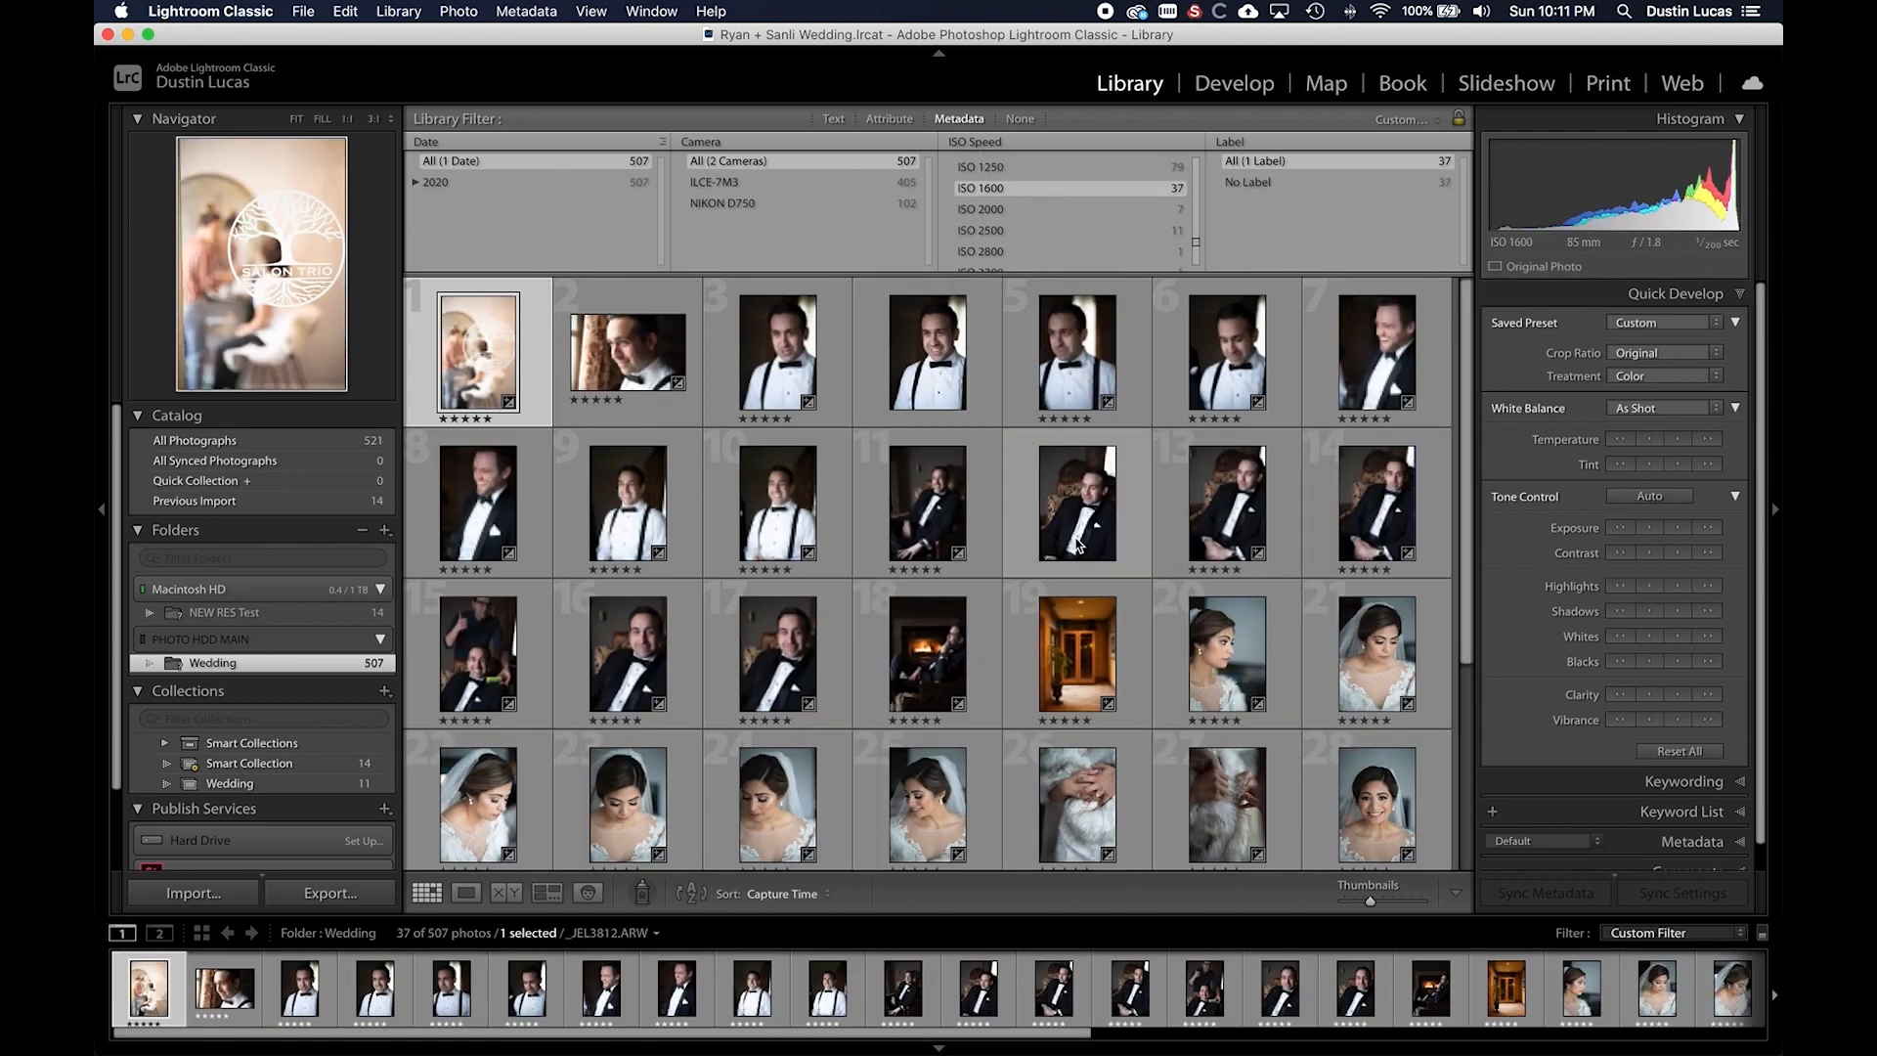
{"action": "left_click", "coordinate": [753, 362]}
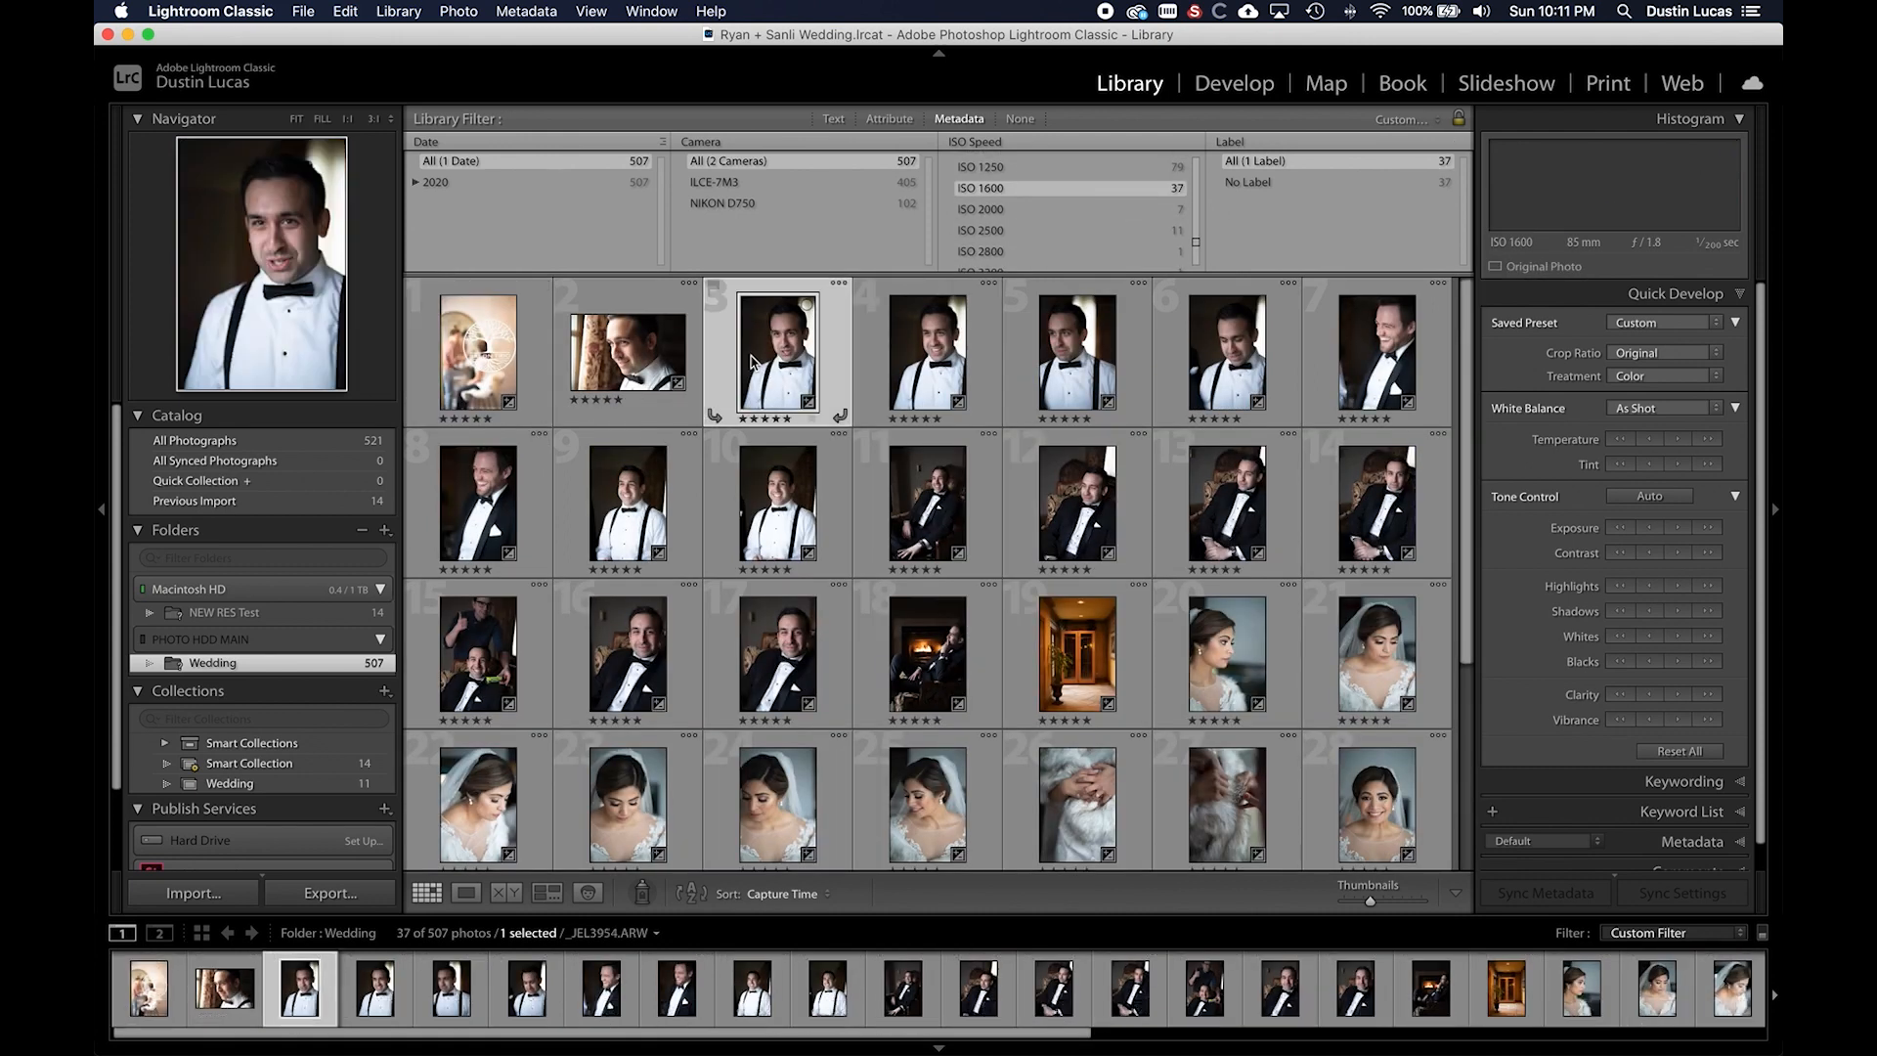
{"action": "key", "text": "d"}
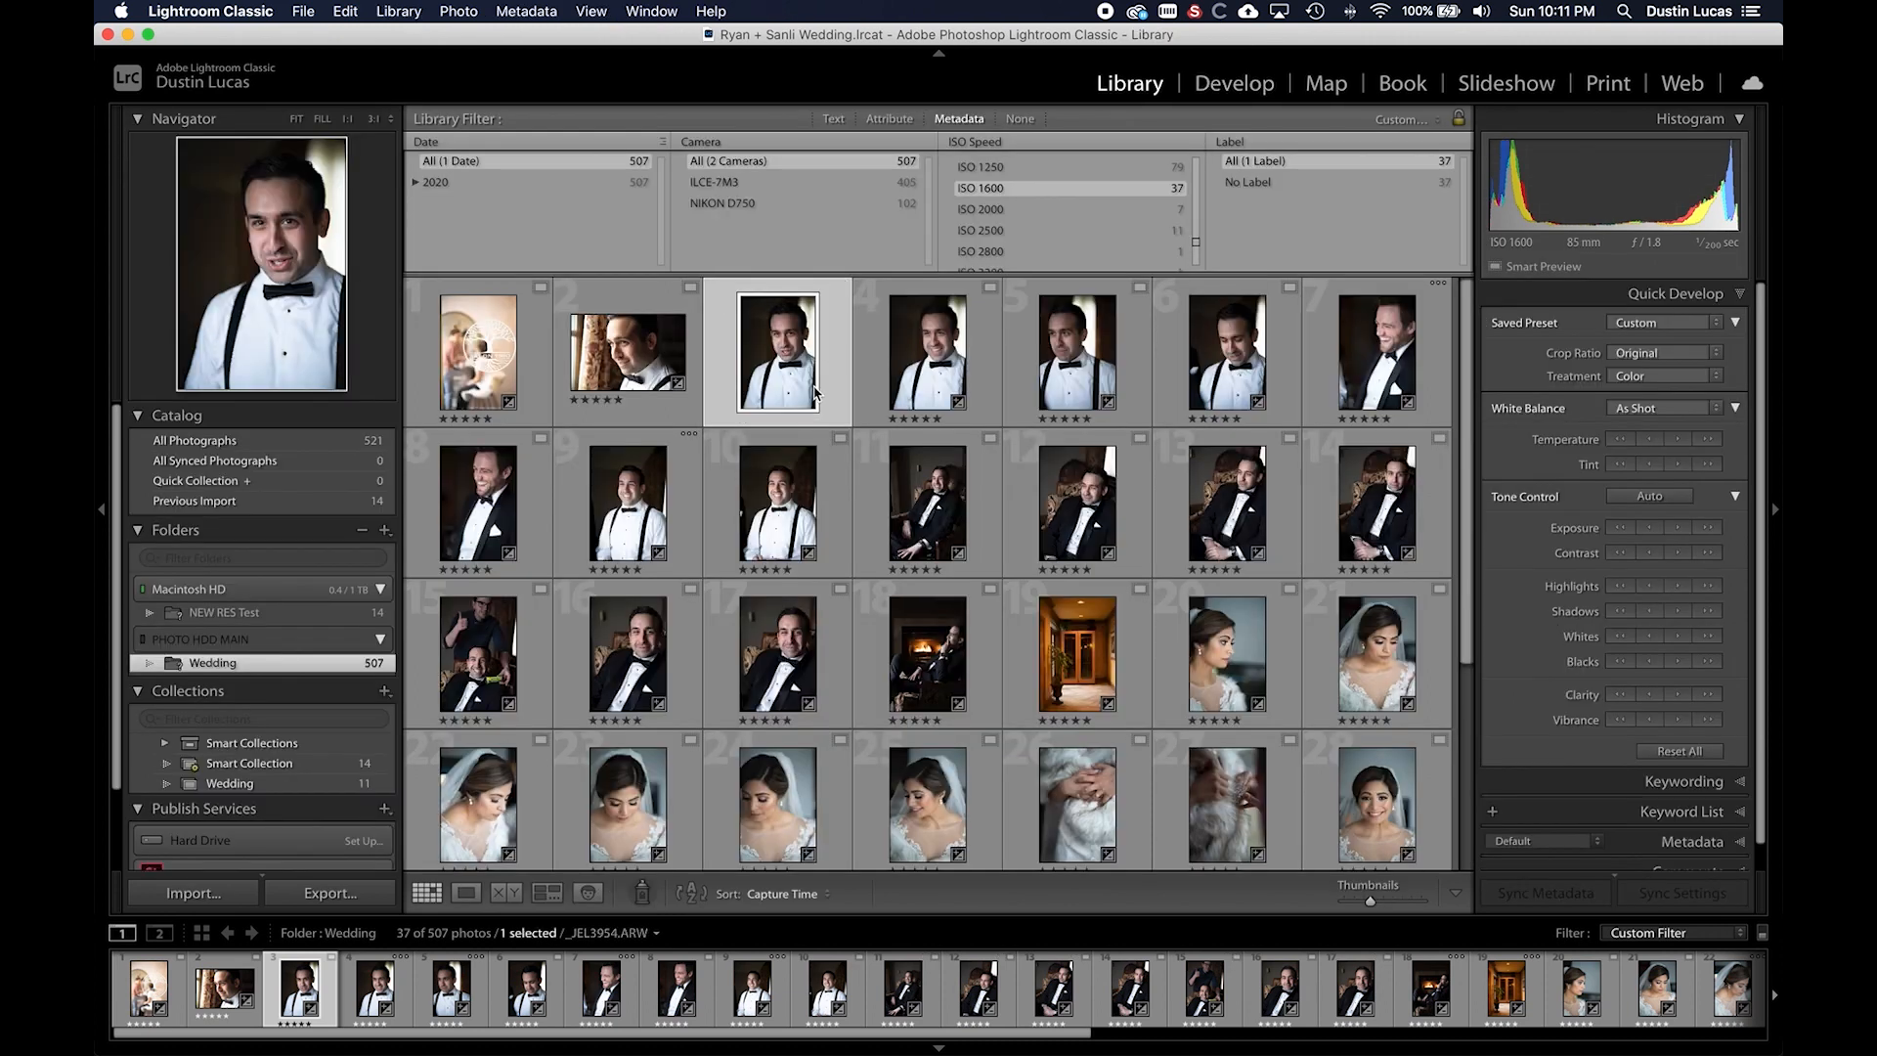
- Filter the wedding photos to ISO 800 and check the sharpening and noise reduction of _JEL3798.ARW in Develop
{"action": "scroll", "coordinate": [1036, 235], "scroll_direction": "down", "scroll_amount": 3}
{"action": "scroll", "coordinate": [1037, 235], "scroll_direction": "up", "scroll_amount": 2}
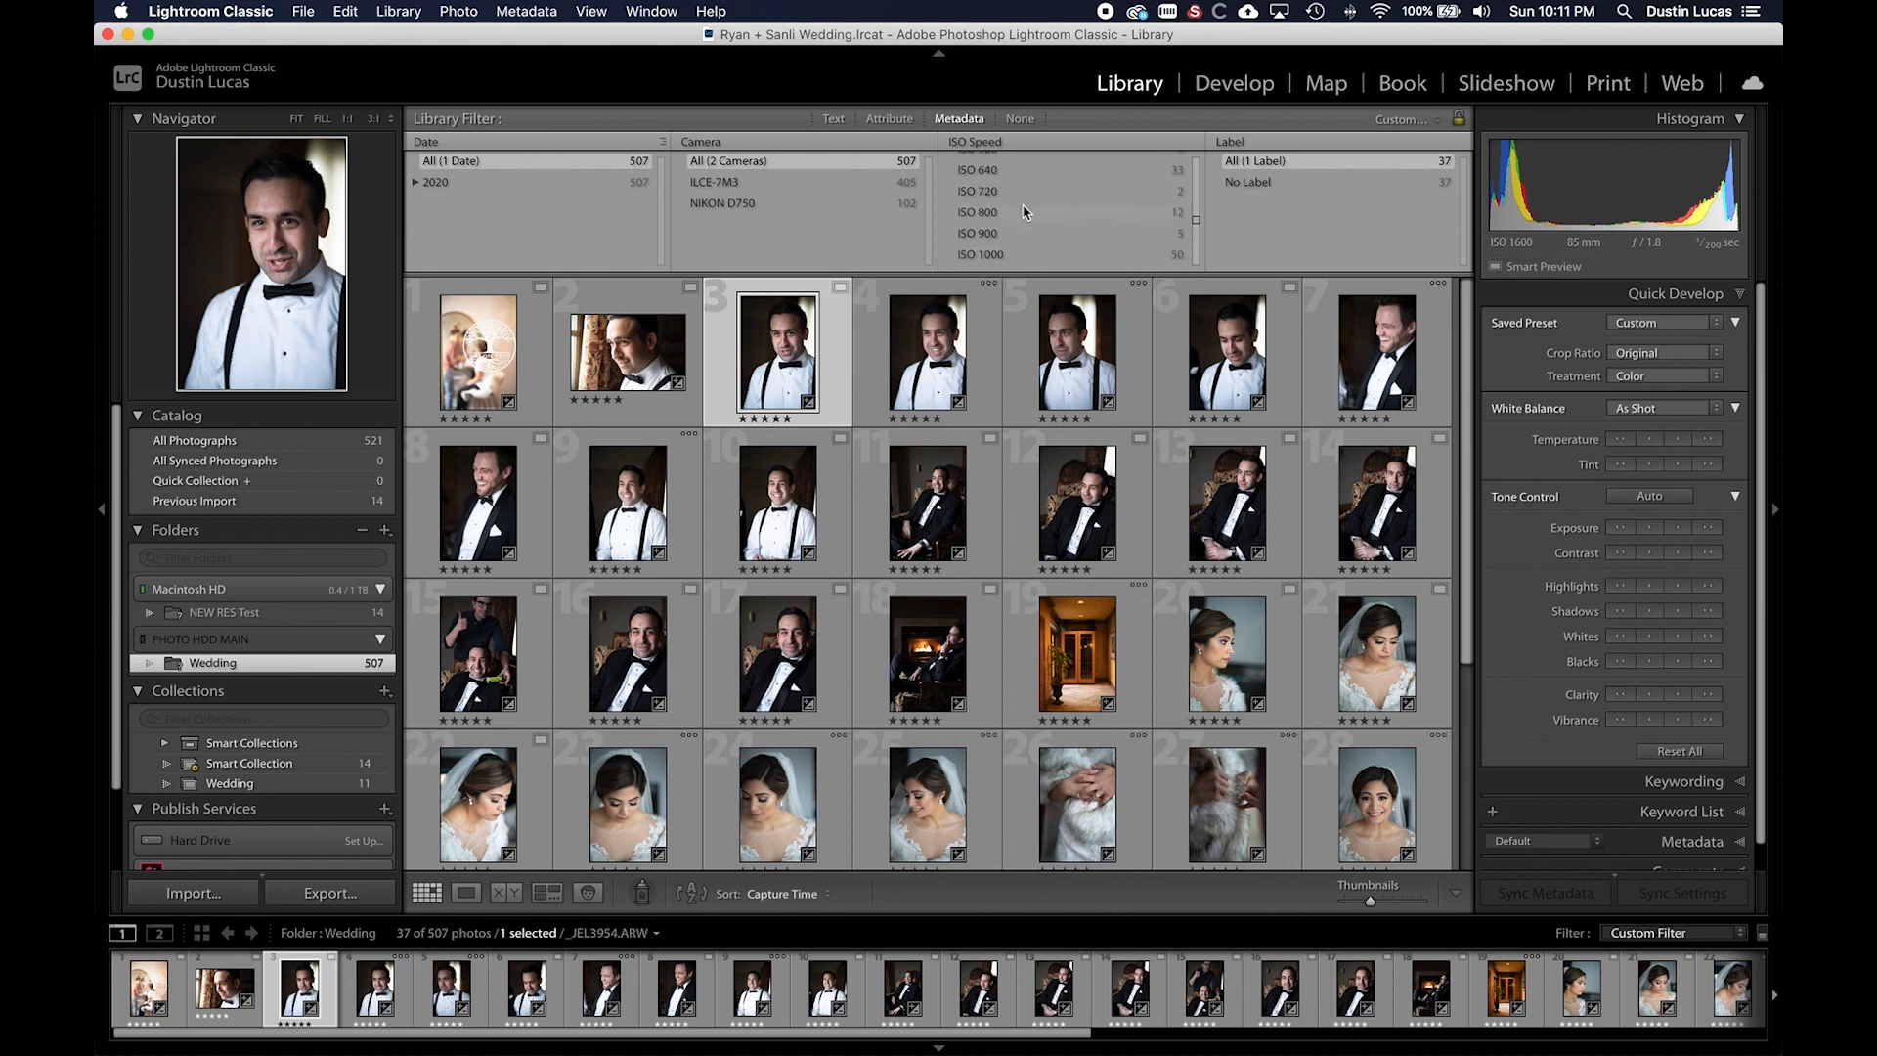
{"action": "left_click", "coordinate": [1021, 220]}
{"action": "key", "text": "d"}
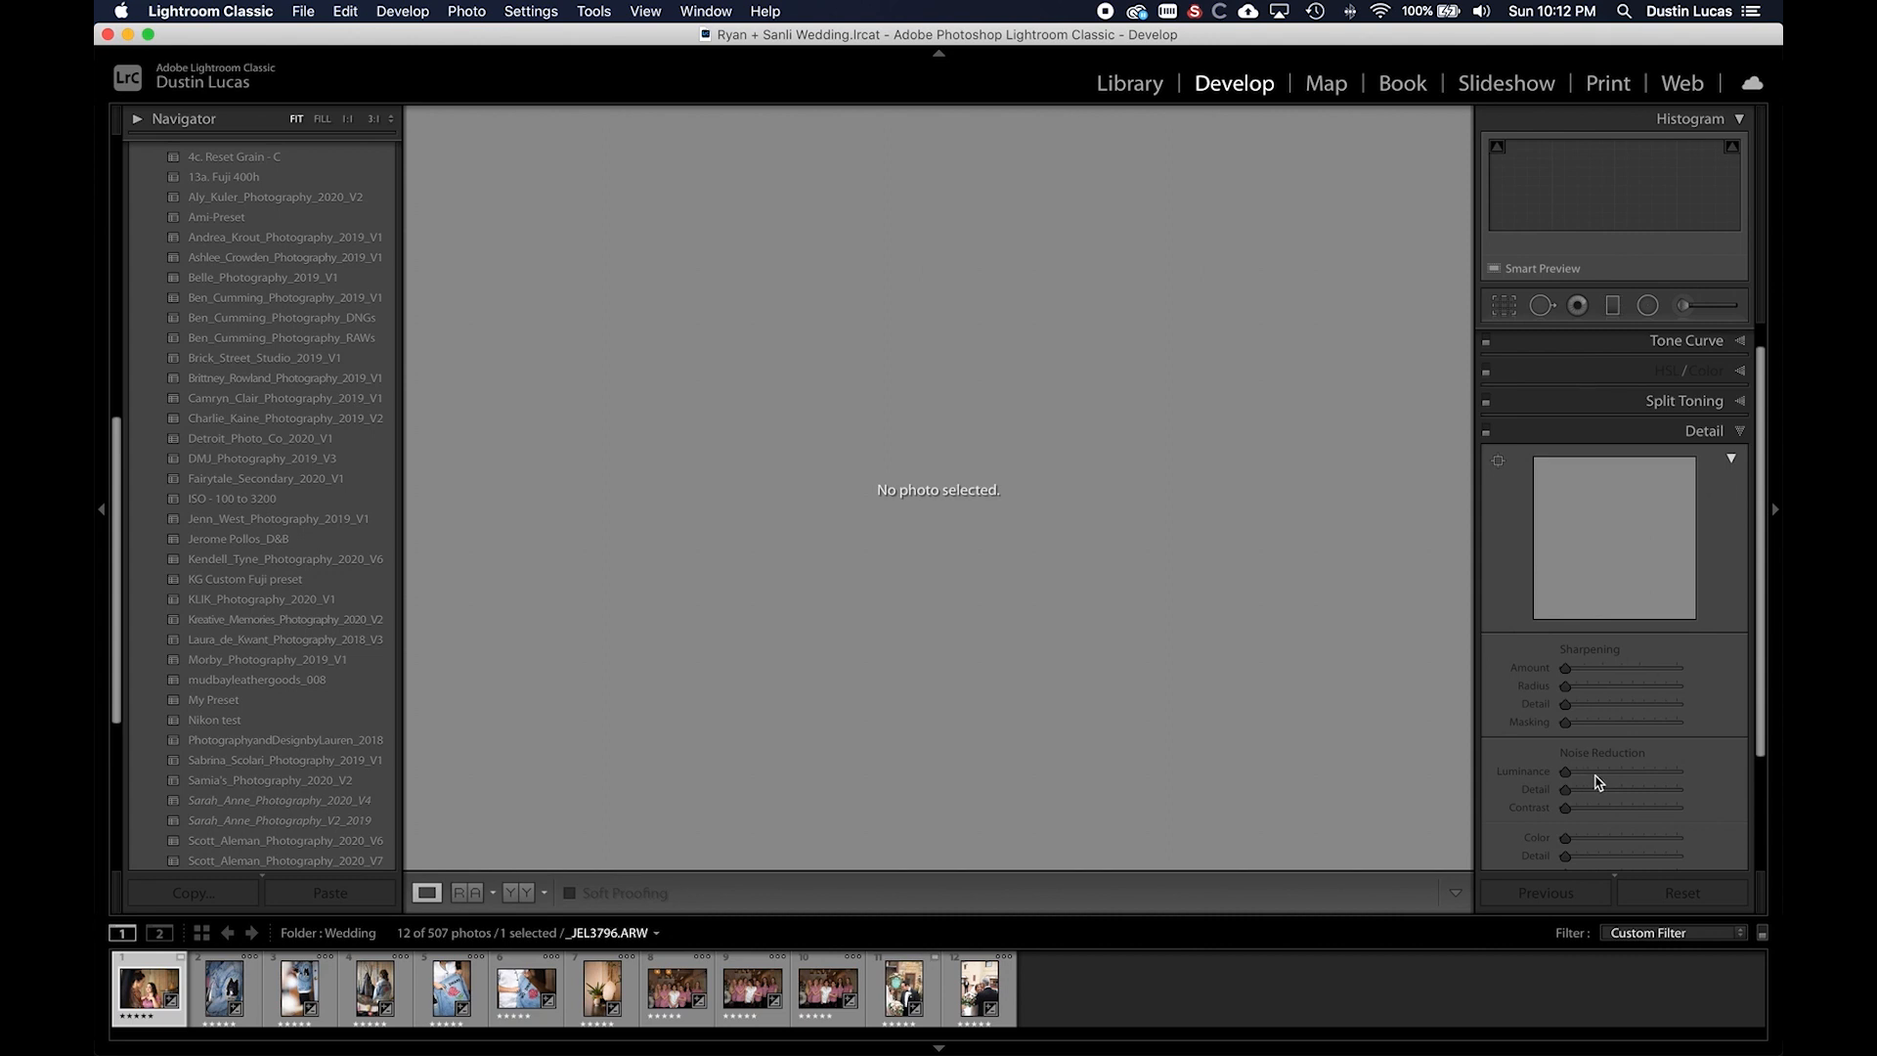
{"action": "key", "text": "Right"}
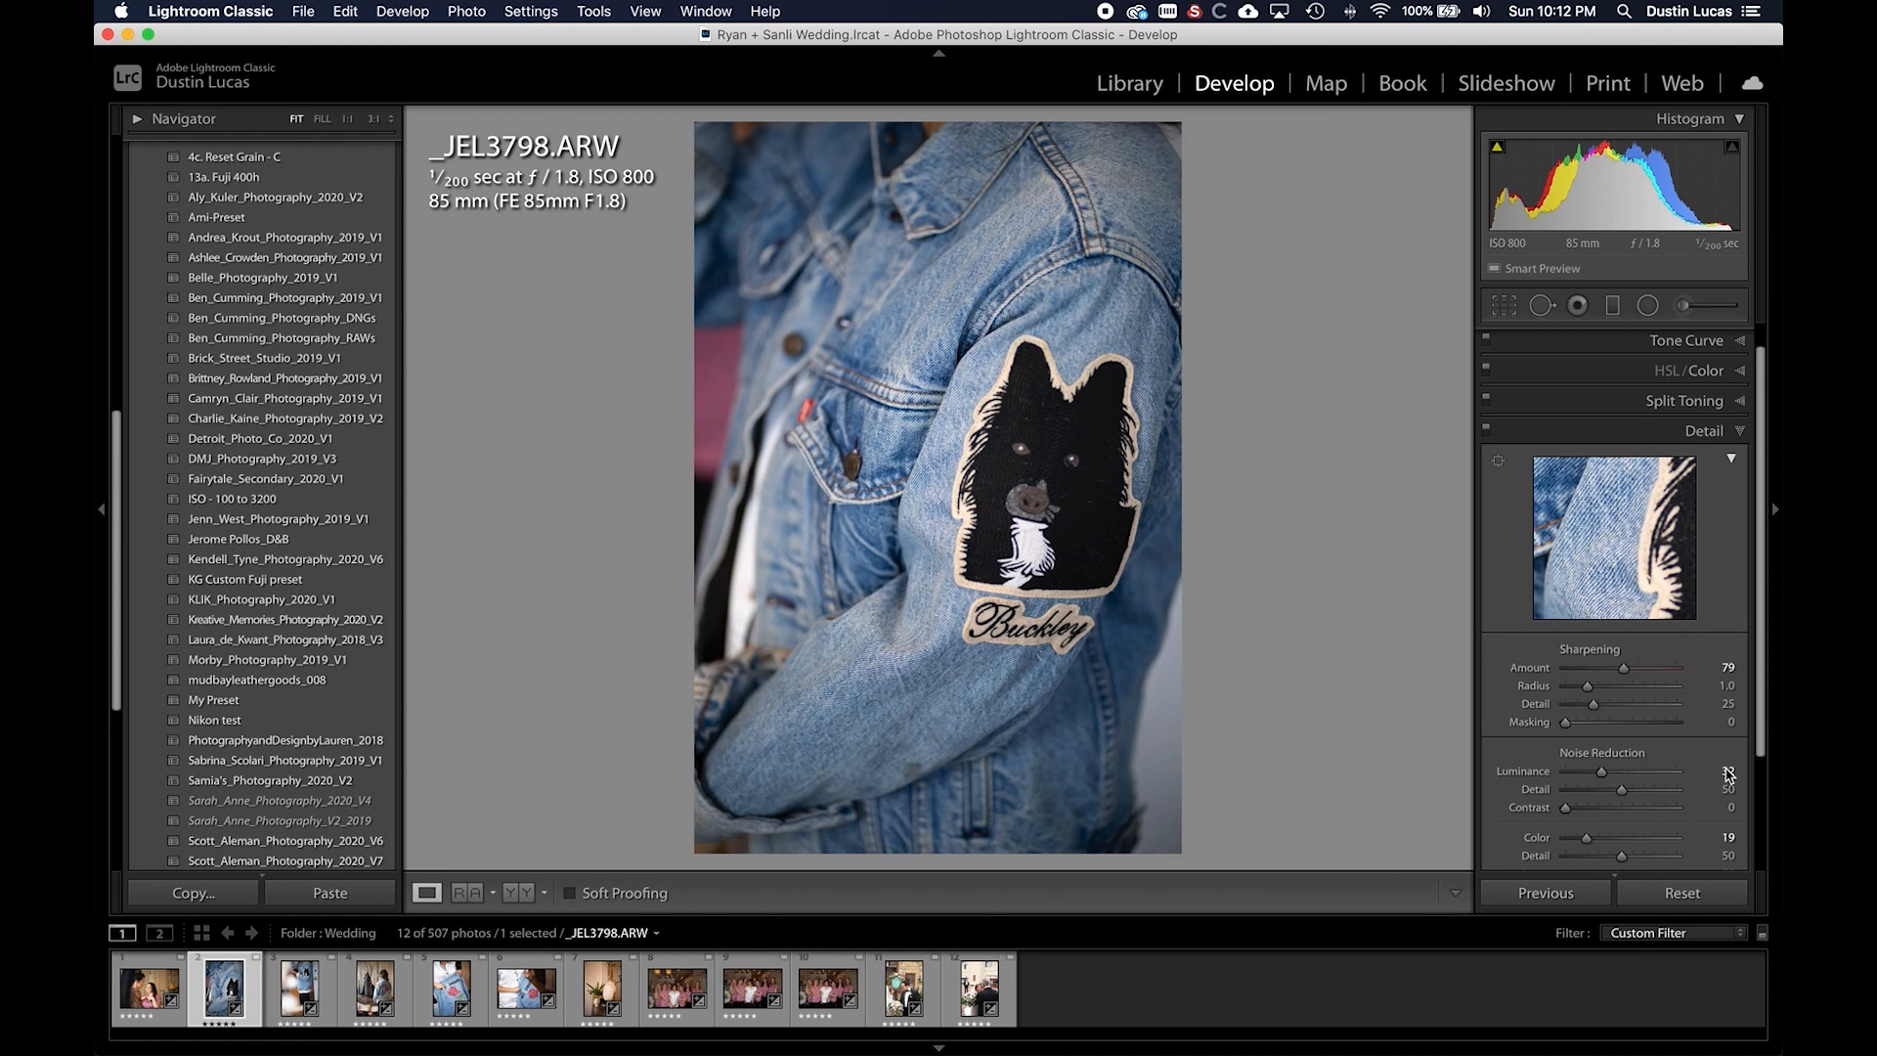
- Filter the wedding photos to ISO 400 and compare the Detail settings of _JEL3938.ARW, _JEL3939.ARW and _JEL3940.ARW in Develop
{"action": "key", "text": "g"}
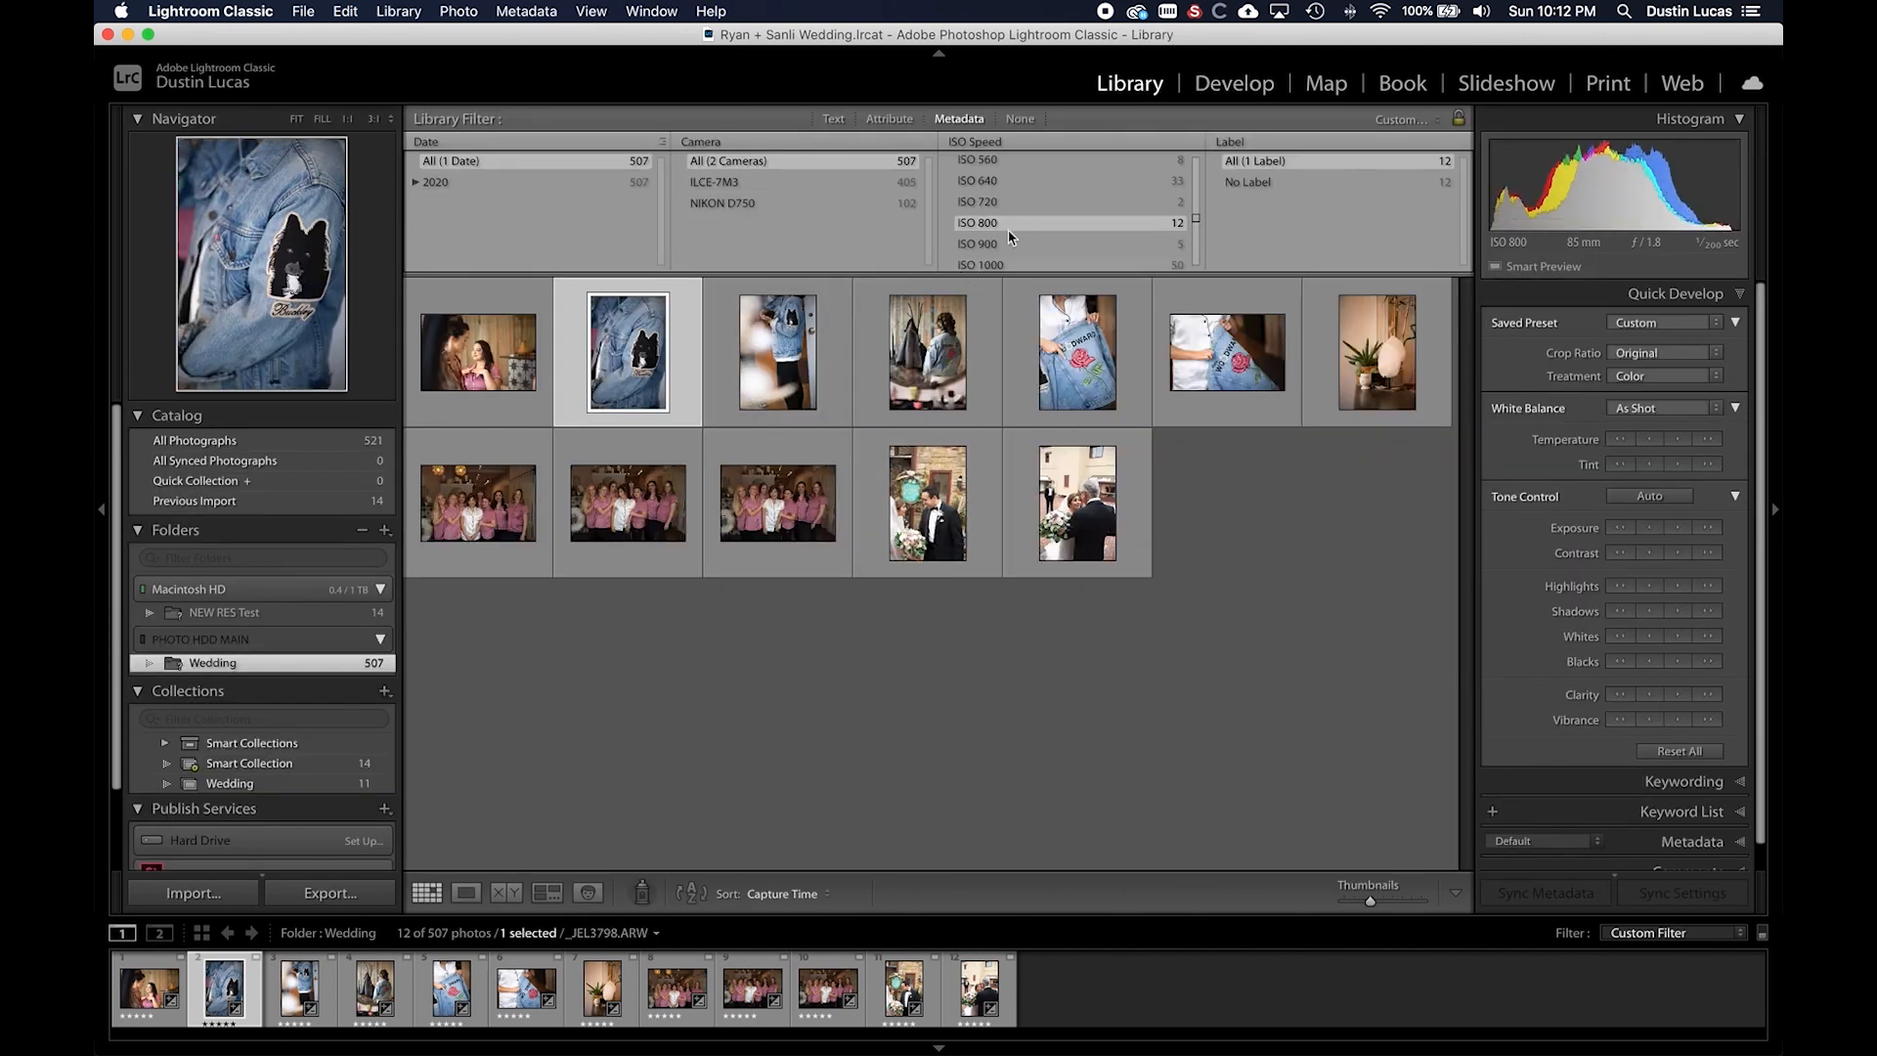
{"action": "scroll", "coordinate": [1013, 259], "scroll_direction": "up", "scroll_amount": 3}
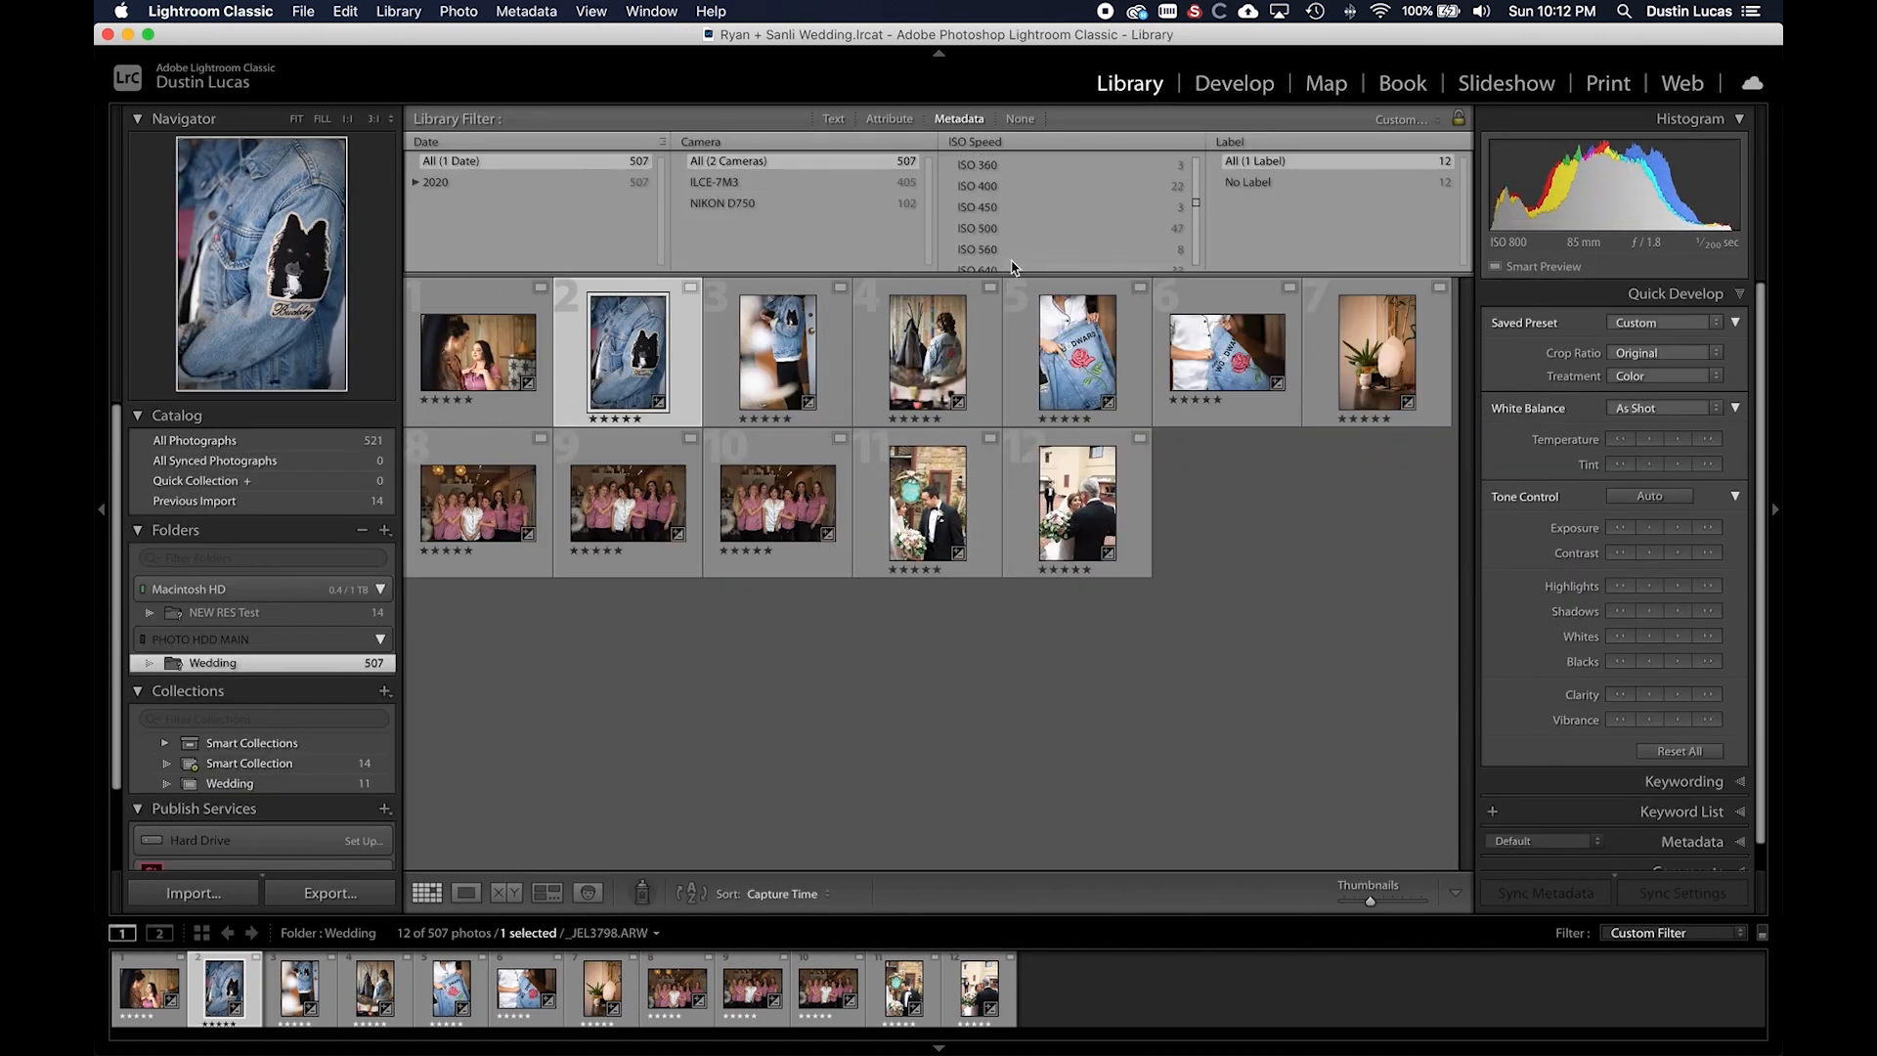
{"action": "left_click", "coordinate": [1016, 187]}
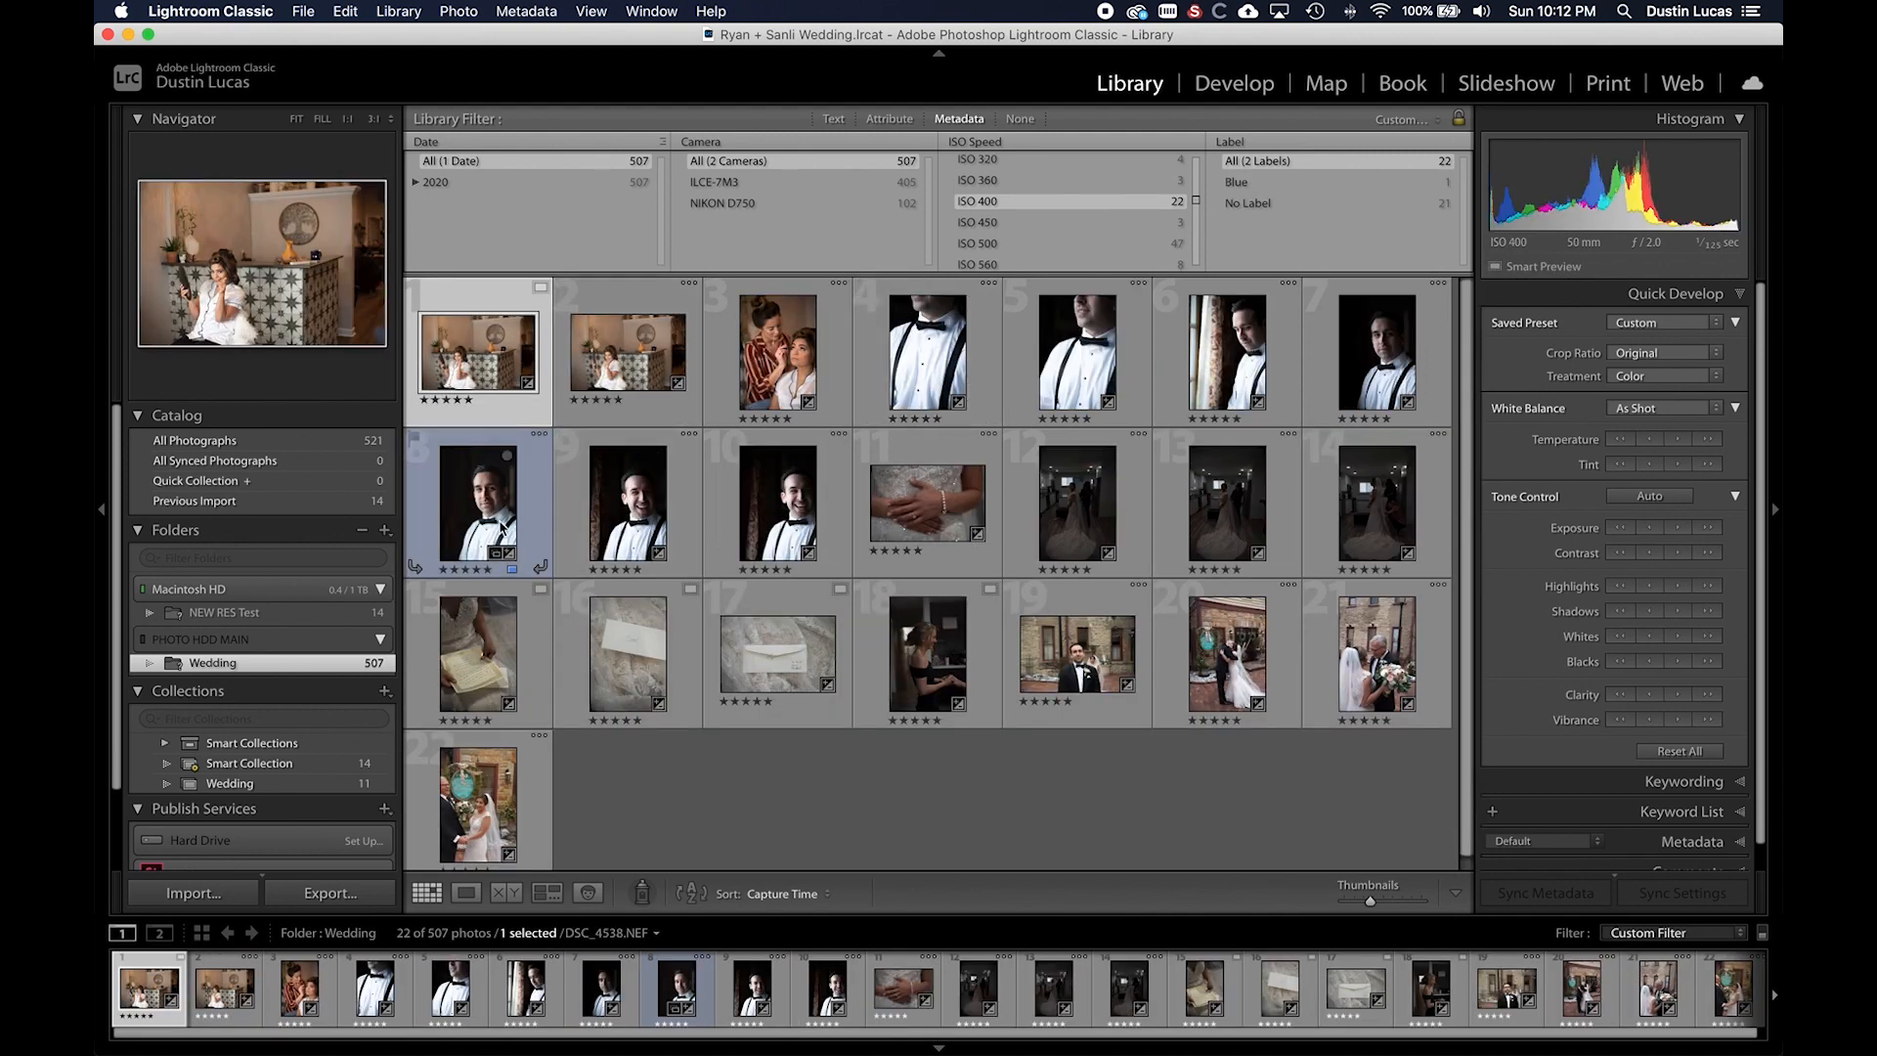
{"action": "left_click", "coordinate": [500, 528]}
{"action": "key", "text": "d"}
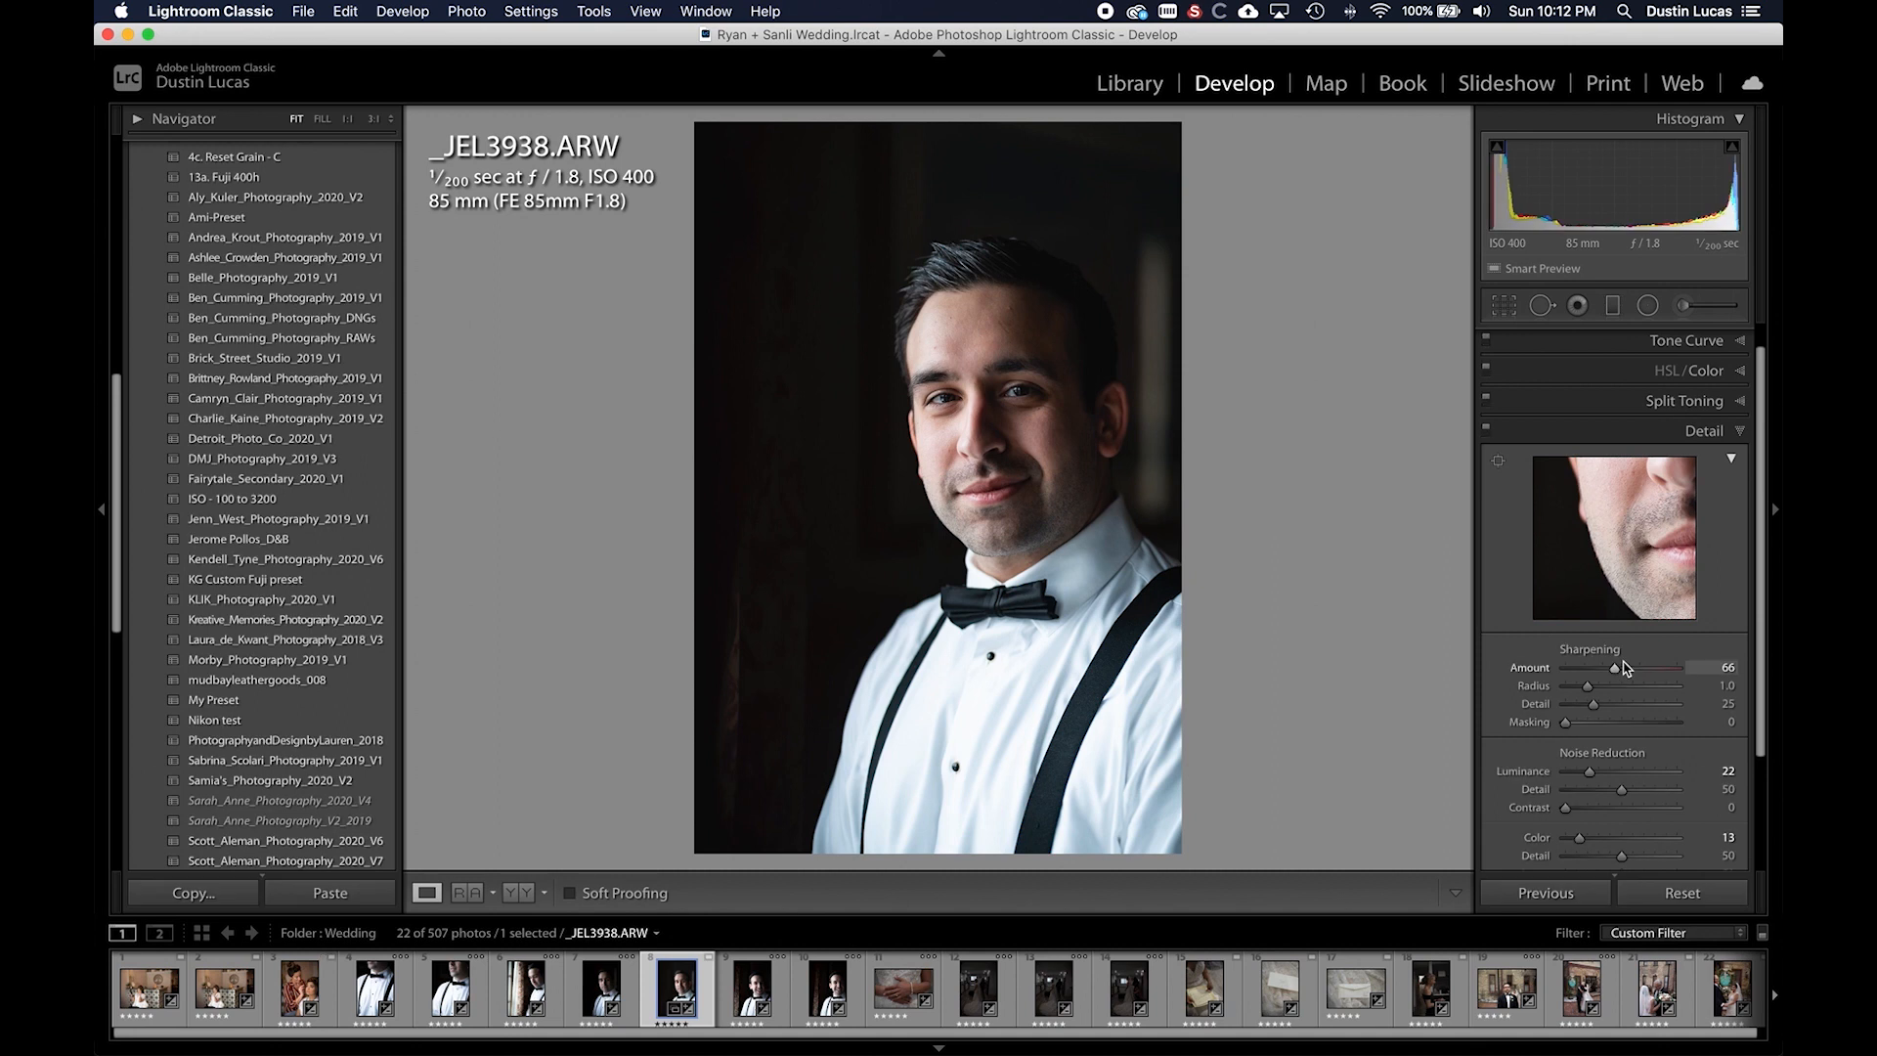
{"action": "key", "text": "Right"}
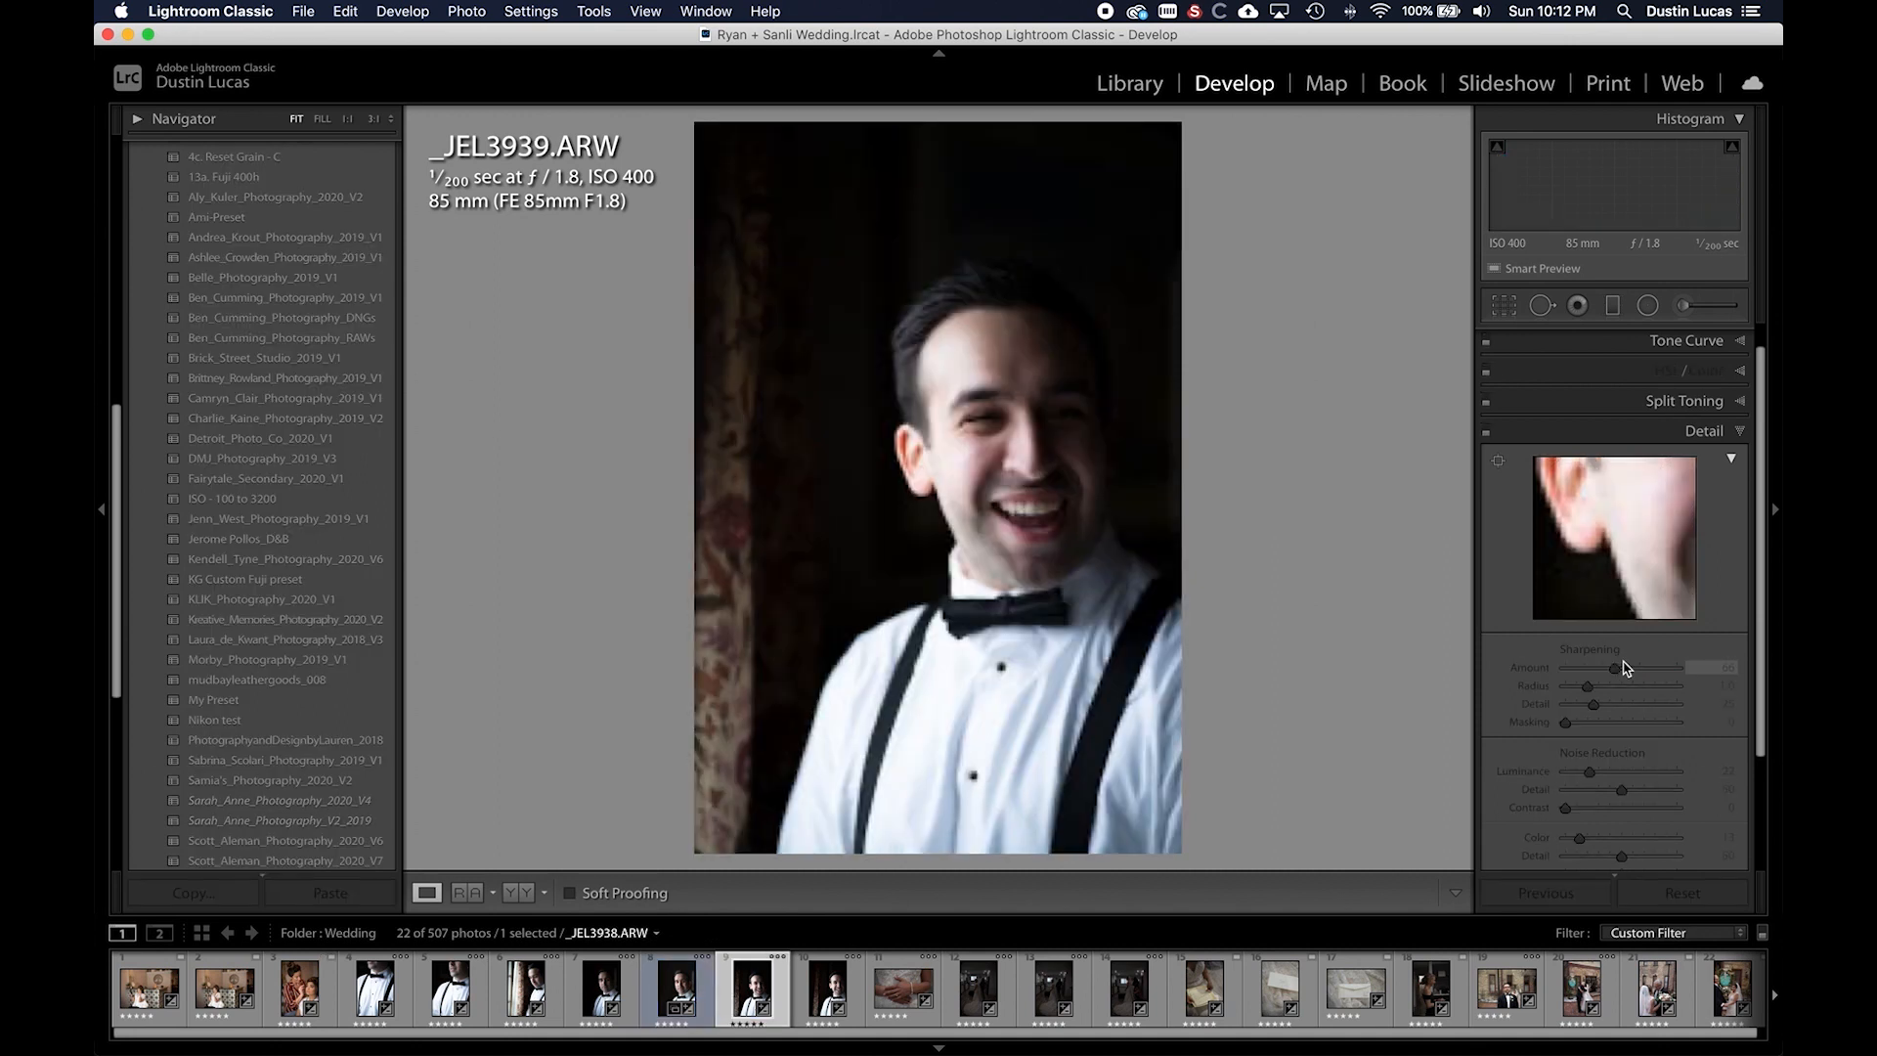
{"action": "key", "text": "Right"}
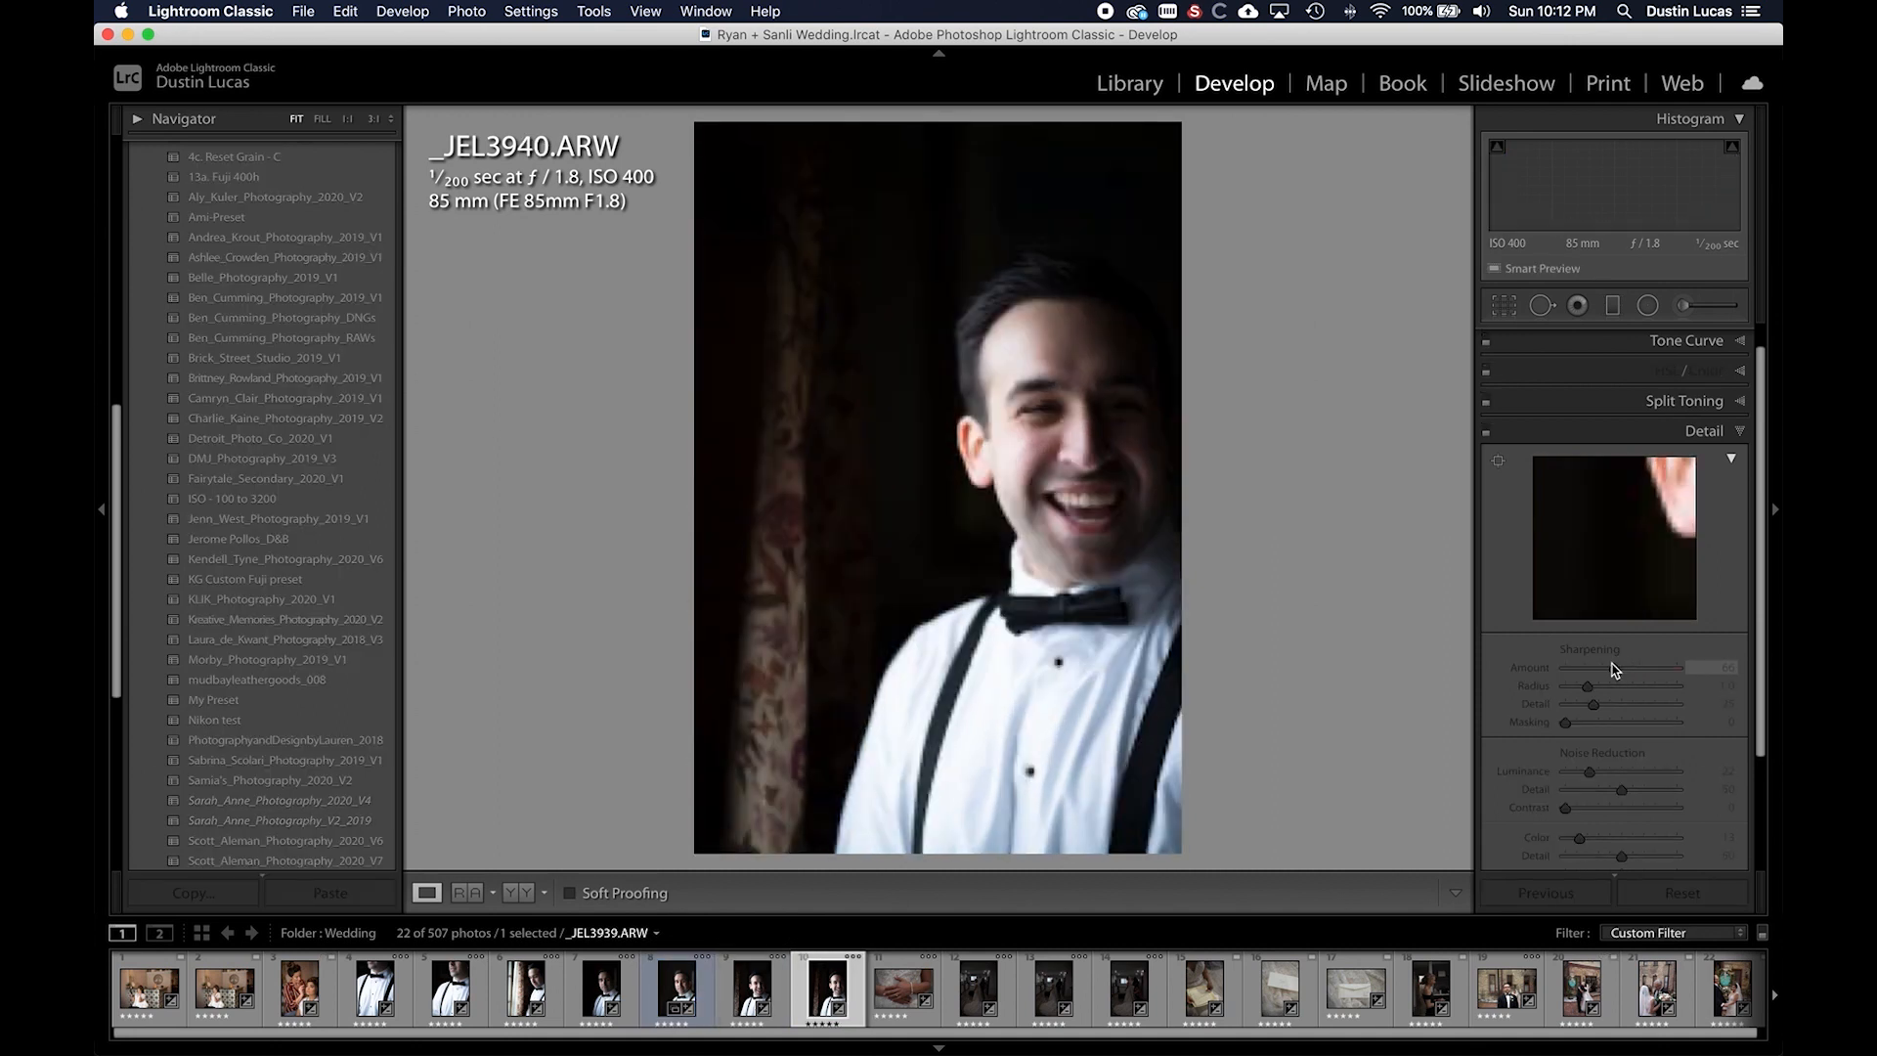
- Filter the Library grid to ISO 64 and check the sharpening and noise reduction of _JEL4117.ARW in Develop
{"action": "key", "text": "g"}
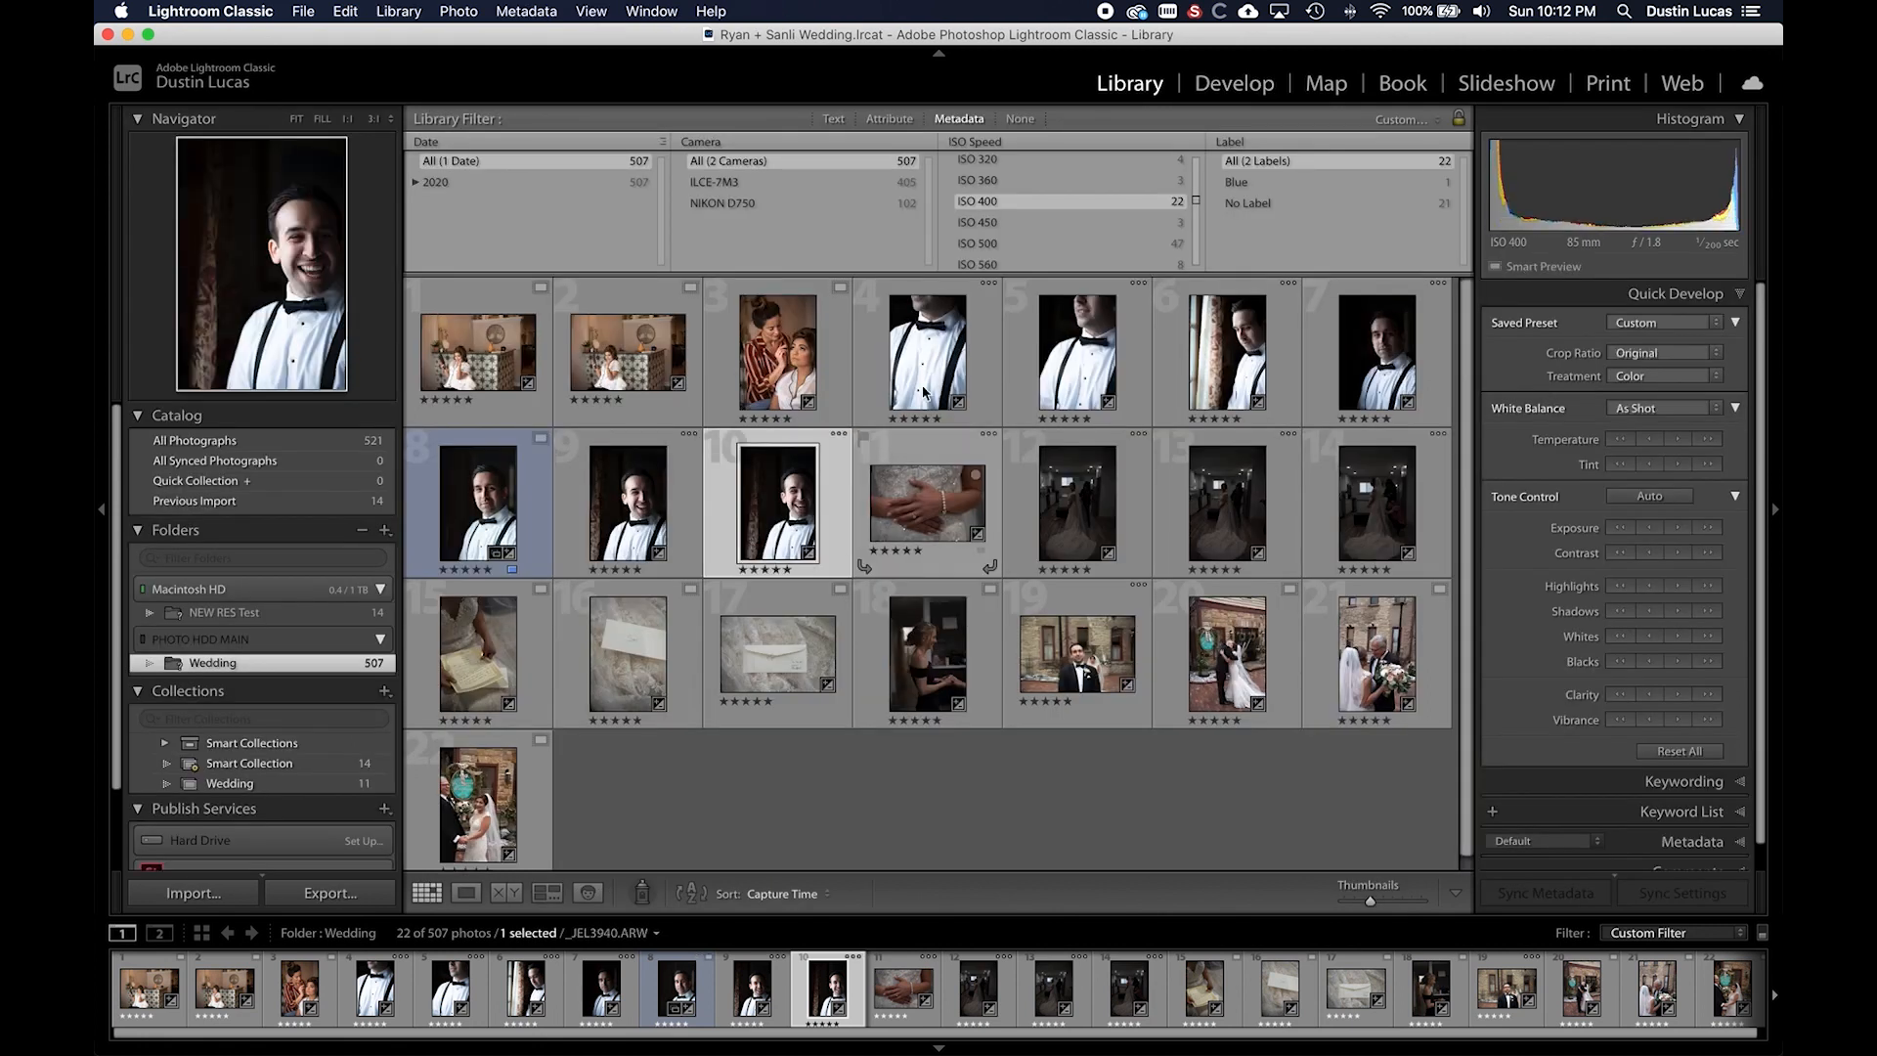
{"action": "scroll", "coordinate": [1011, 238], "scroll_direction": "up", "scroll_amount": 3}
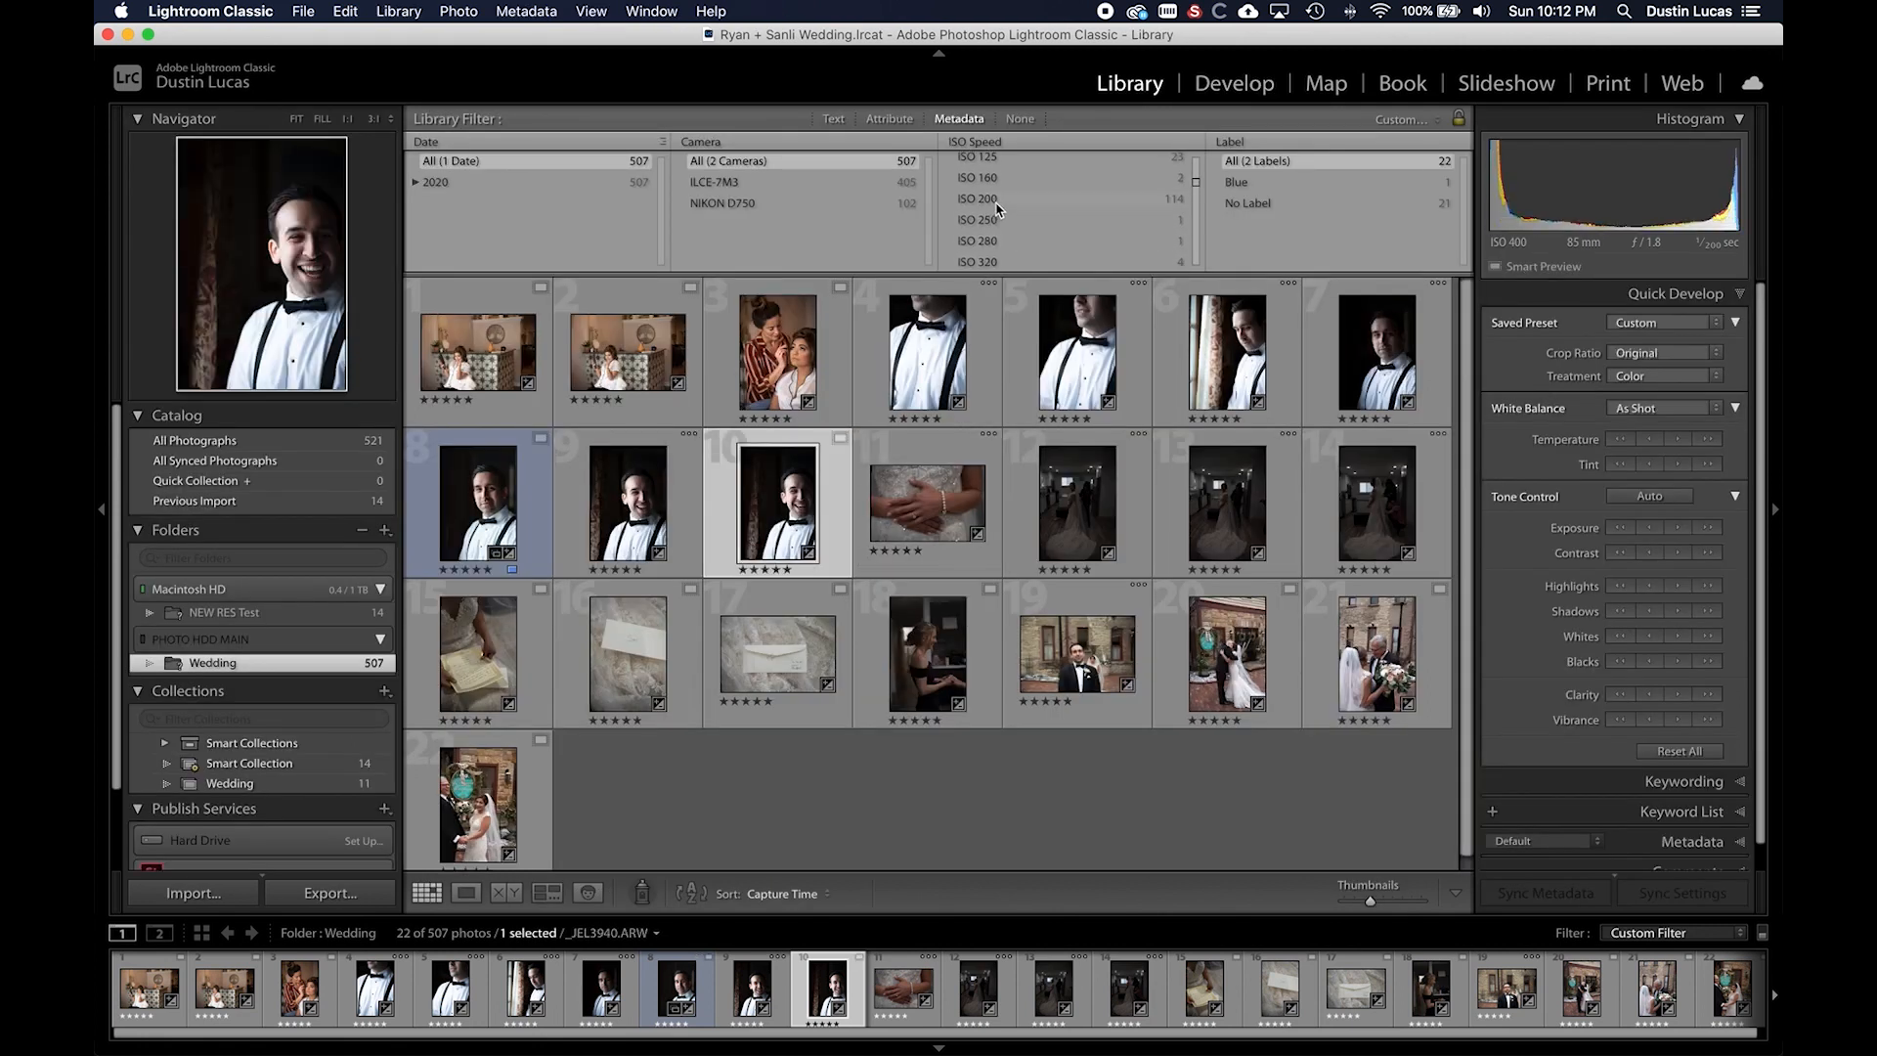
{"action": "scroll", "coordinate": [998, 208], "scroll_direction": "up", "scroll_amount": 1}
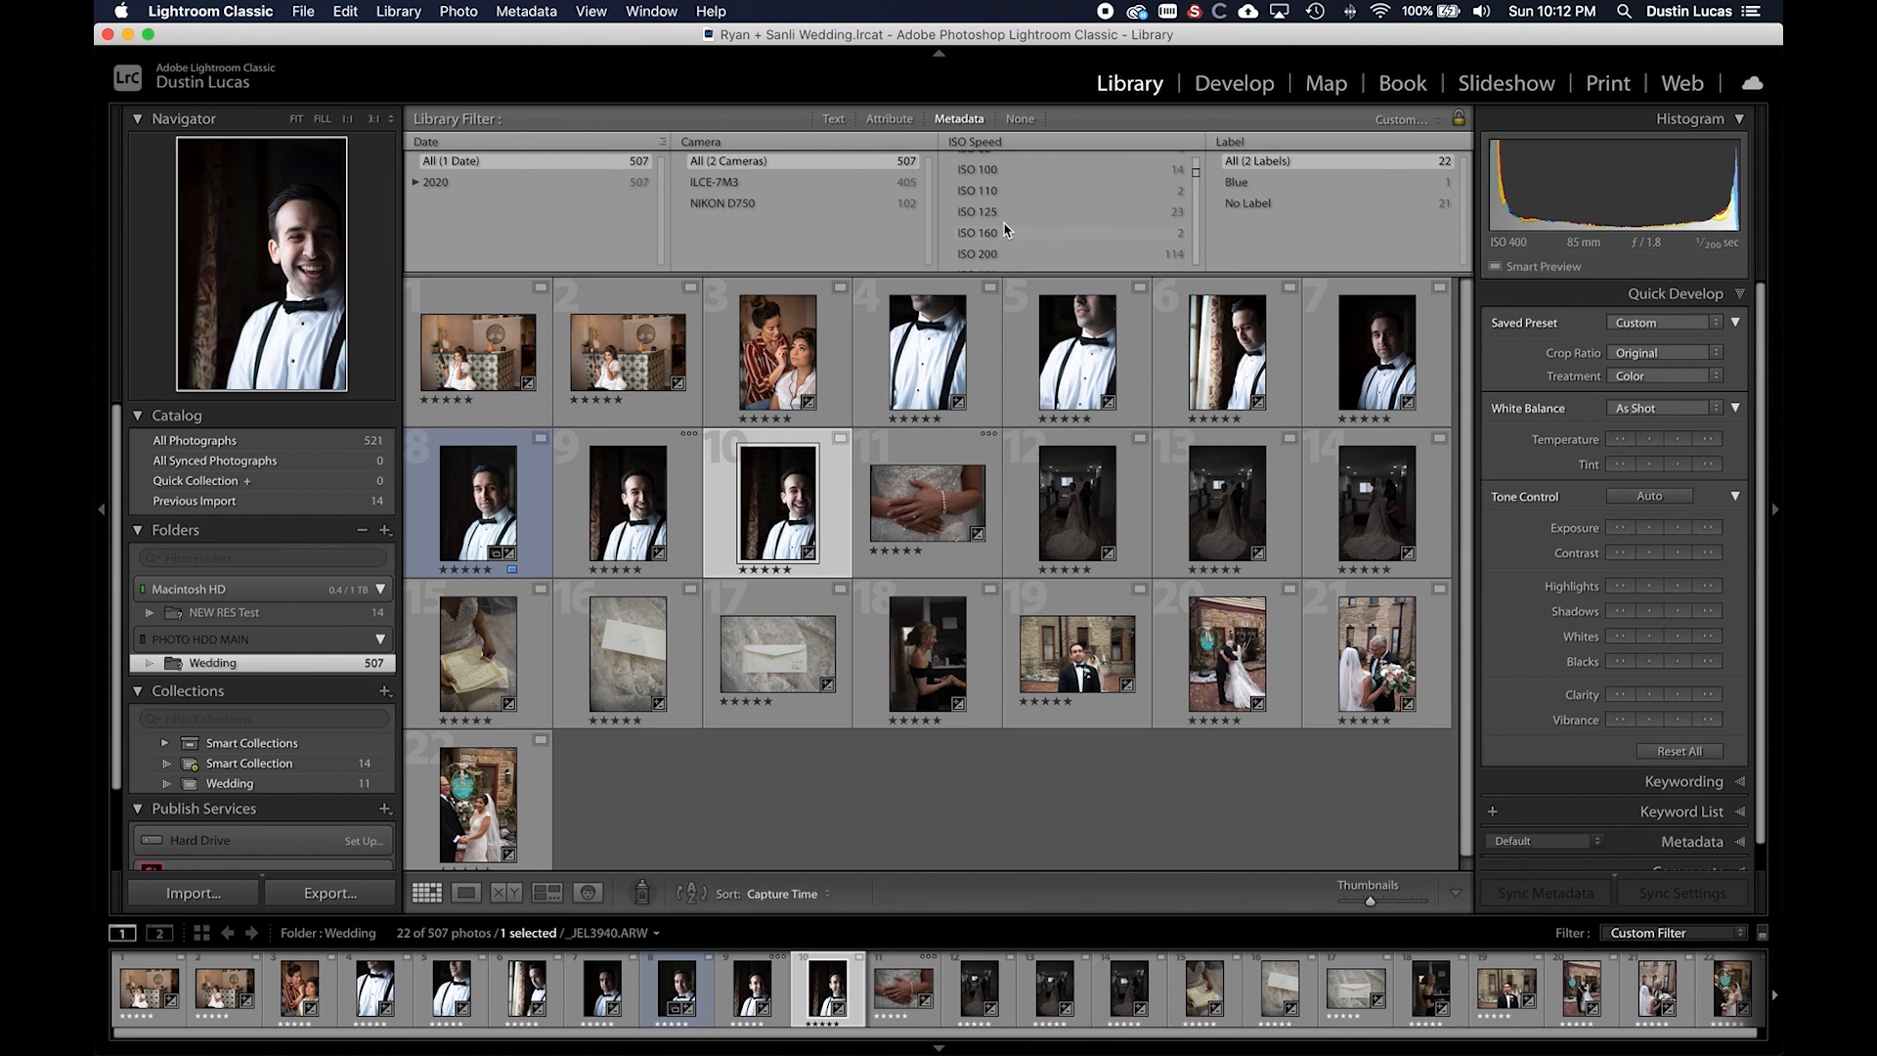
{"action": "scroll", "coordinate": [1006, 230], "scroll_direction": "up", "scroll_amount": 3}
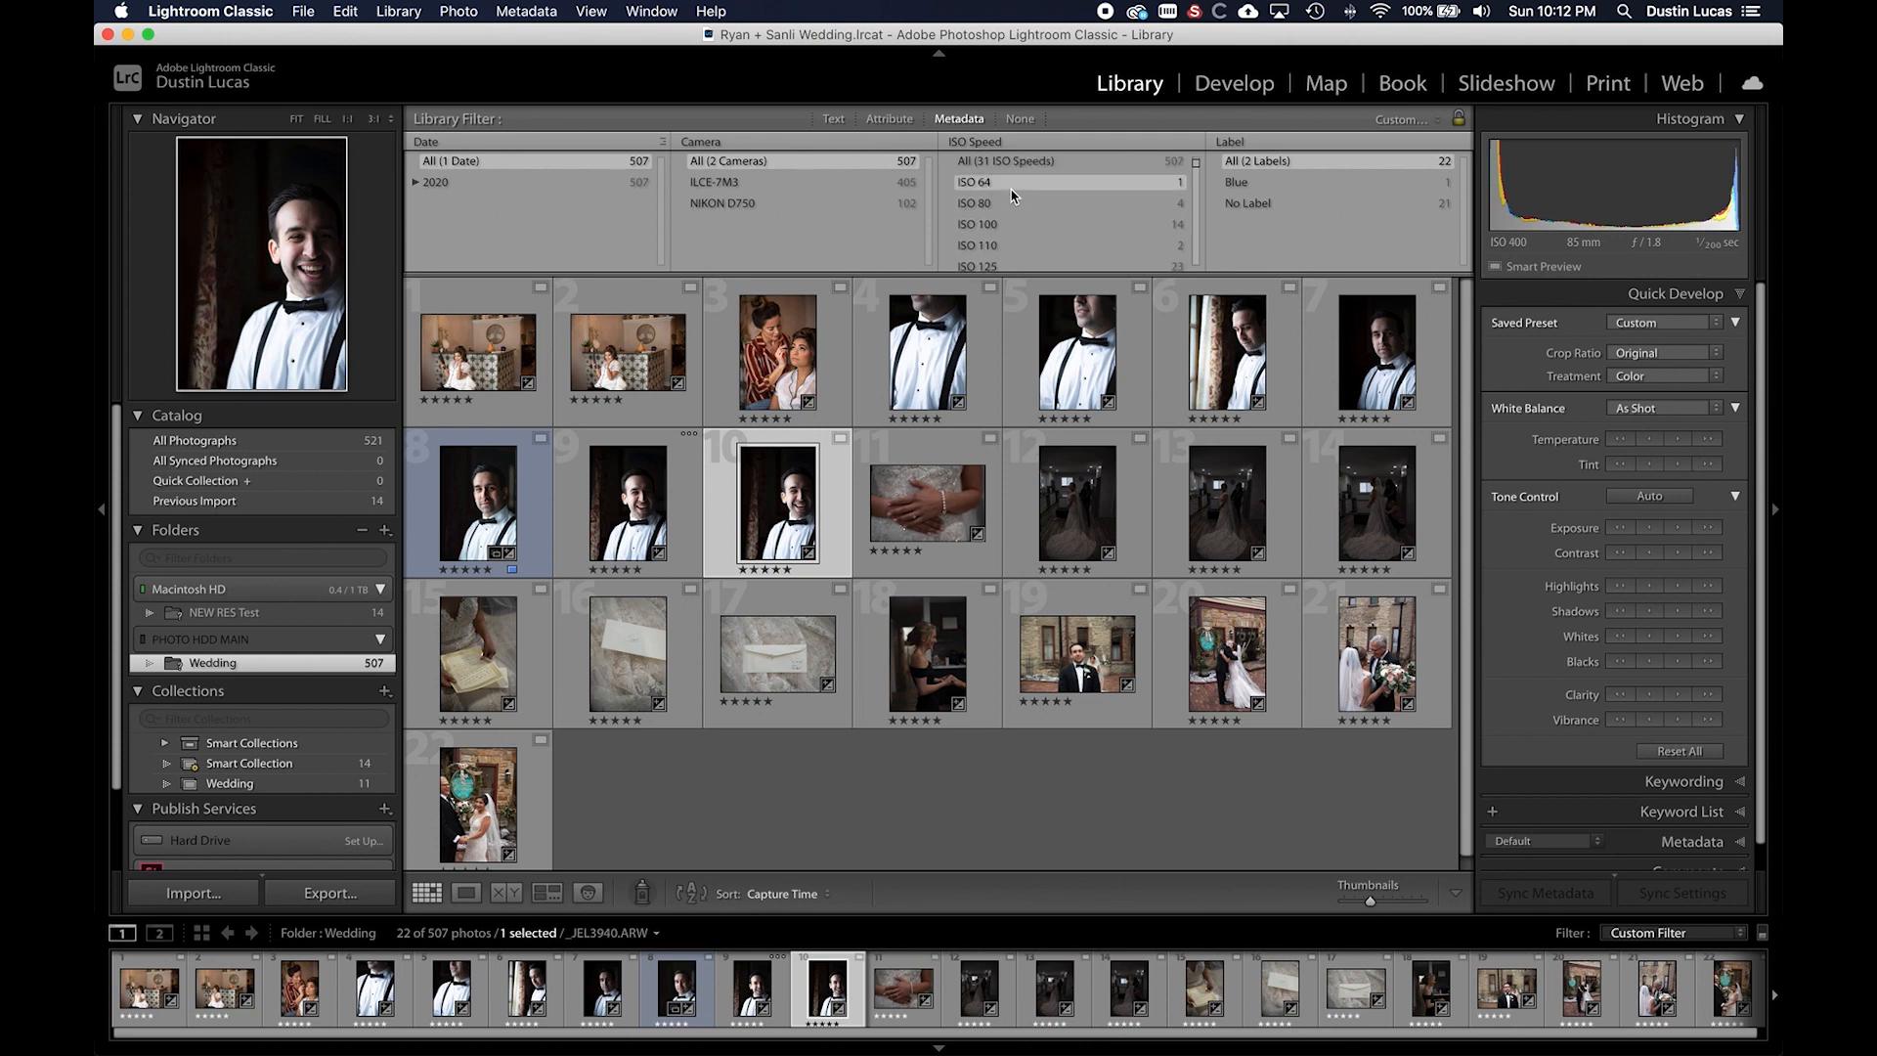
{"action": "left_click", "coordinate": [1007, 183]}
{"action": "key", "text": "d"}
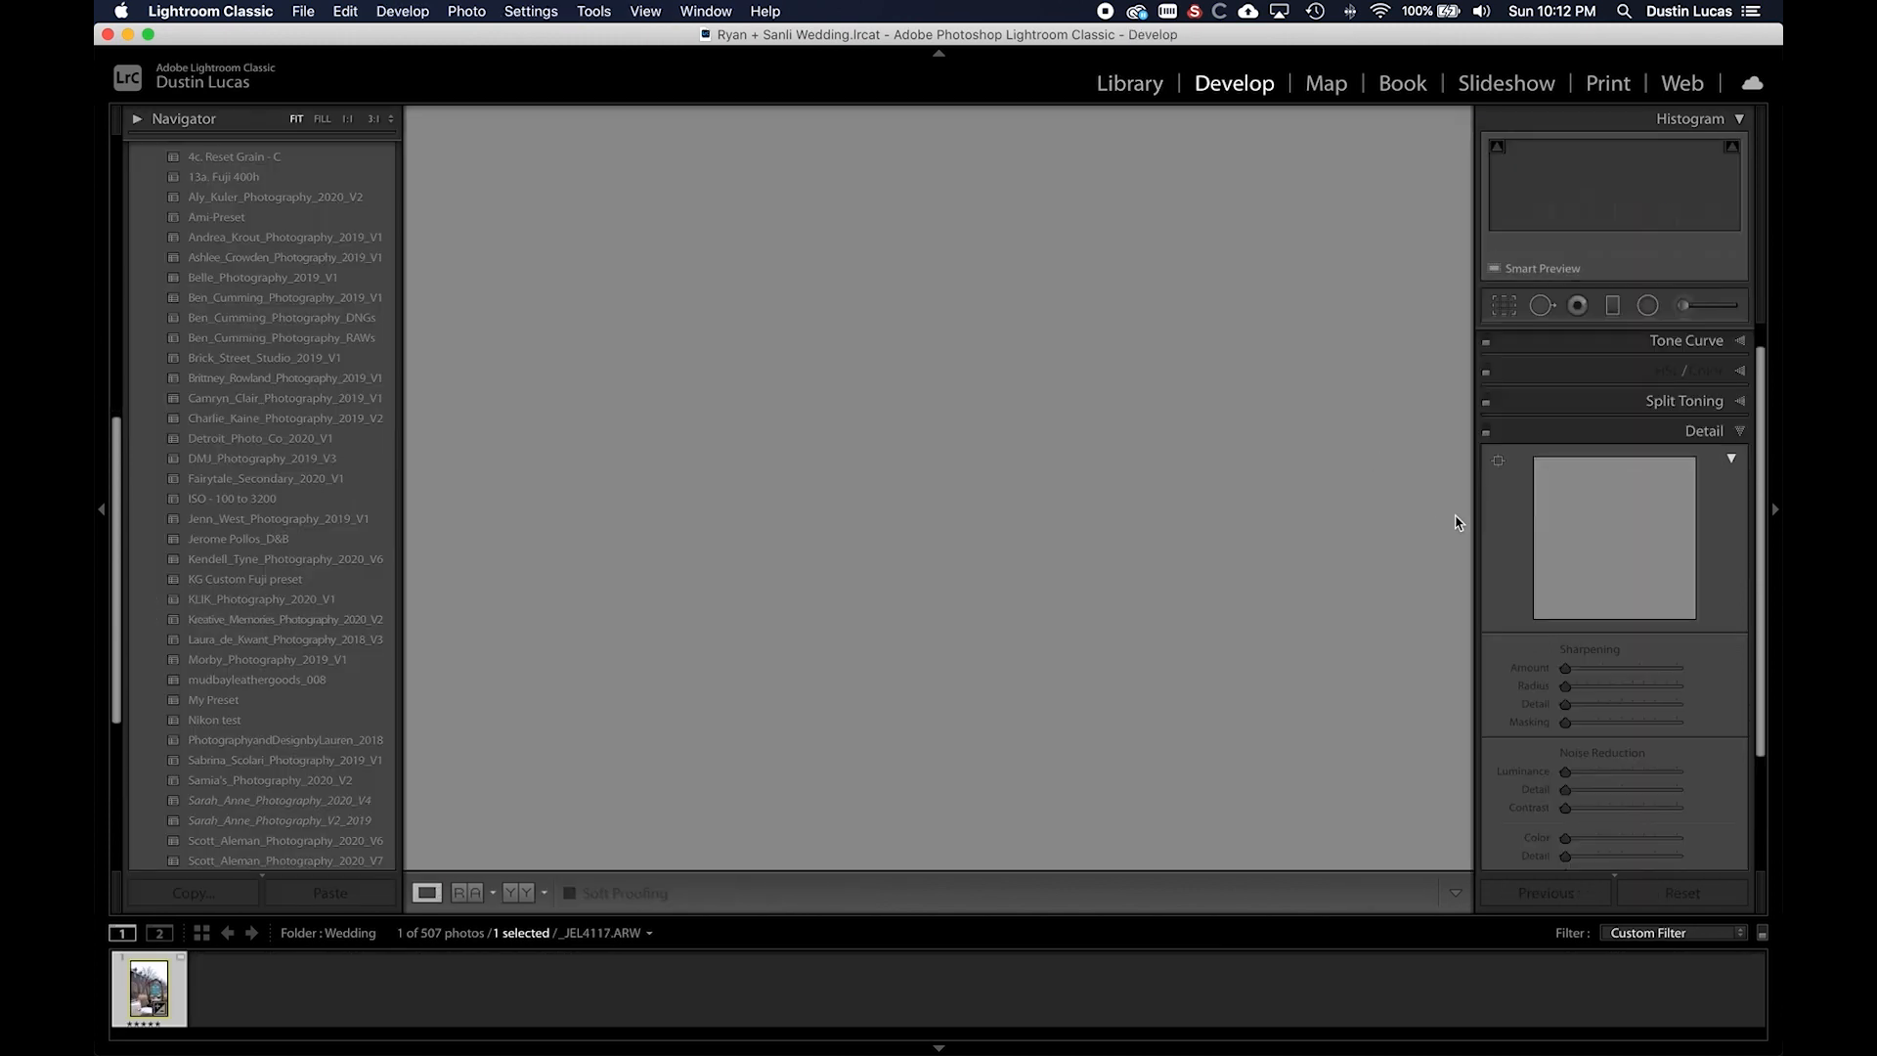
- Filter the wedding photos to ISO 80 and check the Detail settings of _JEL3809.ARW and _JEL3810.ARW in Develop
{"action": "key", "text": "g"}
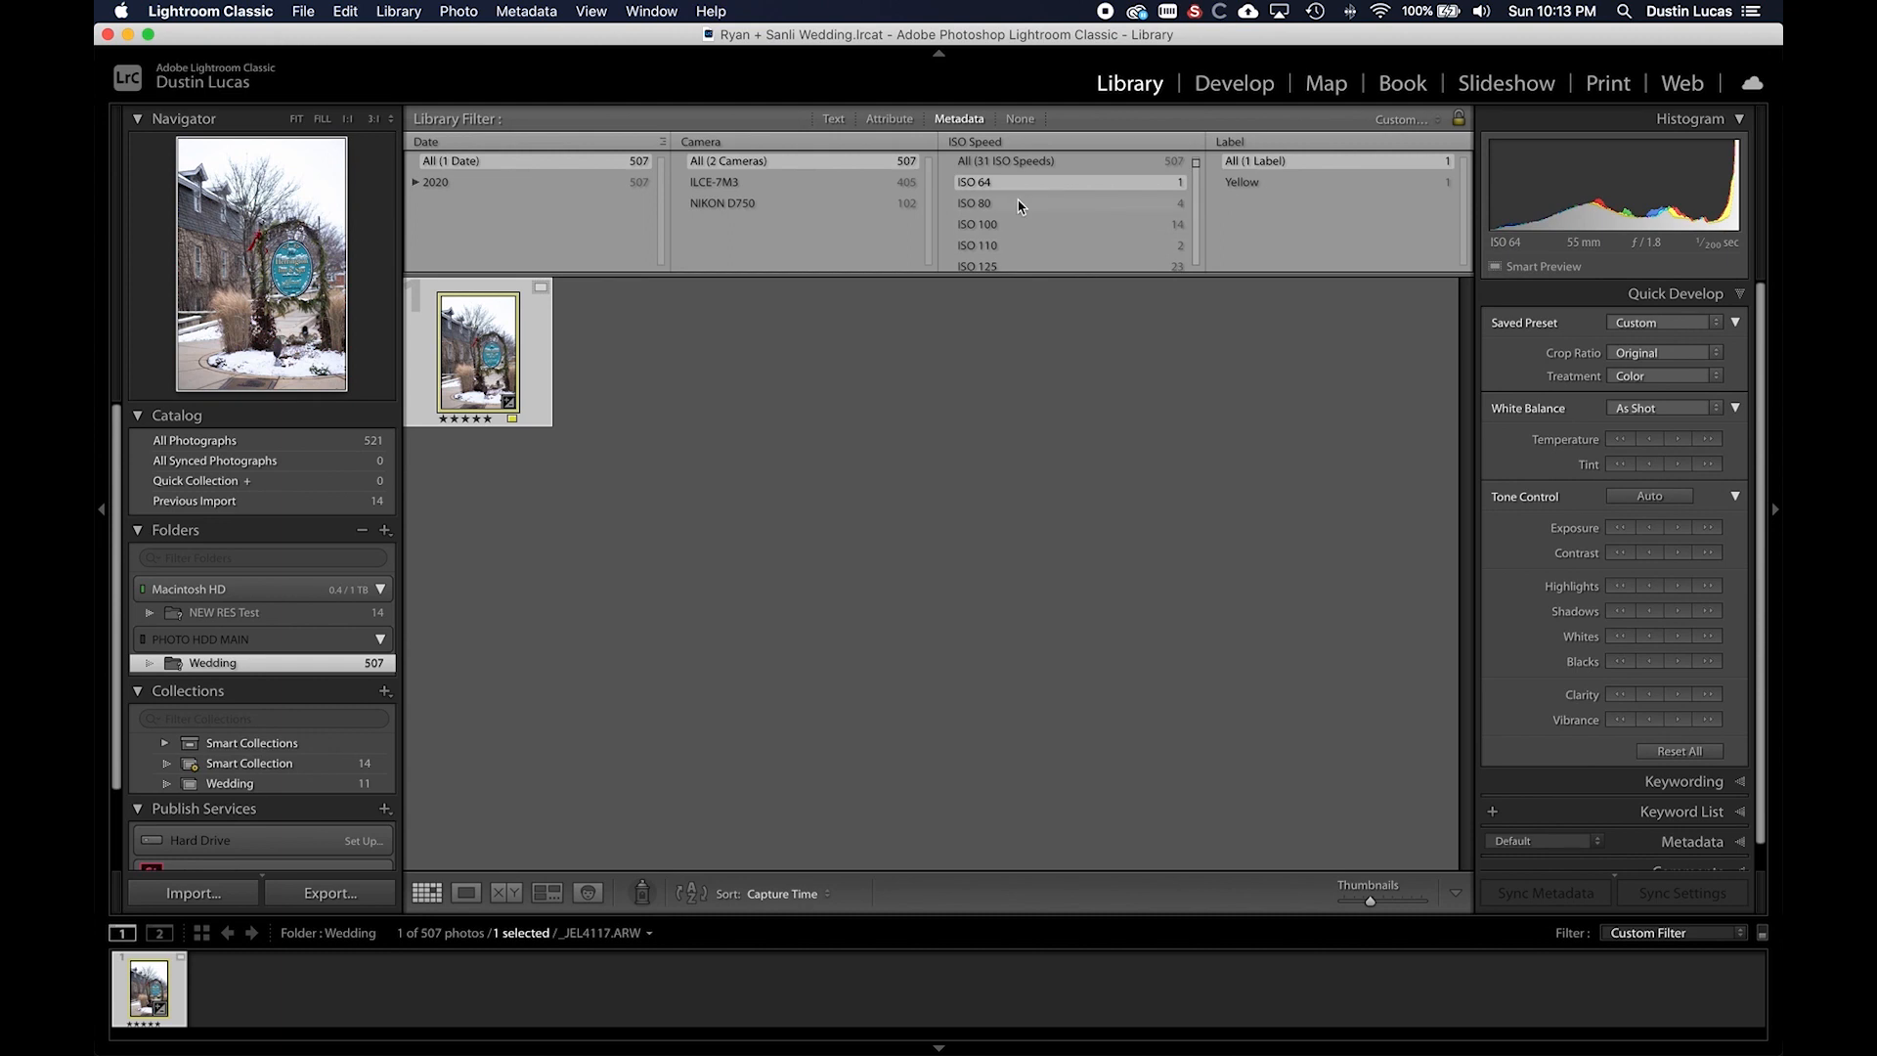
{"action": "left_click", "coordinate": [1021, 203]}
{"action": "key", "text": "d"}
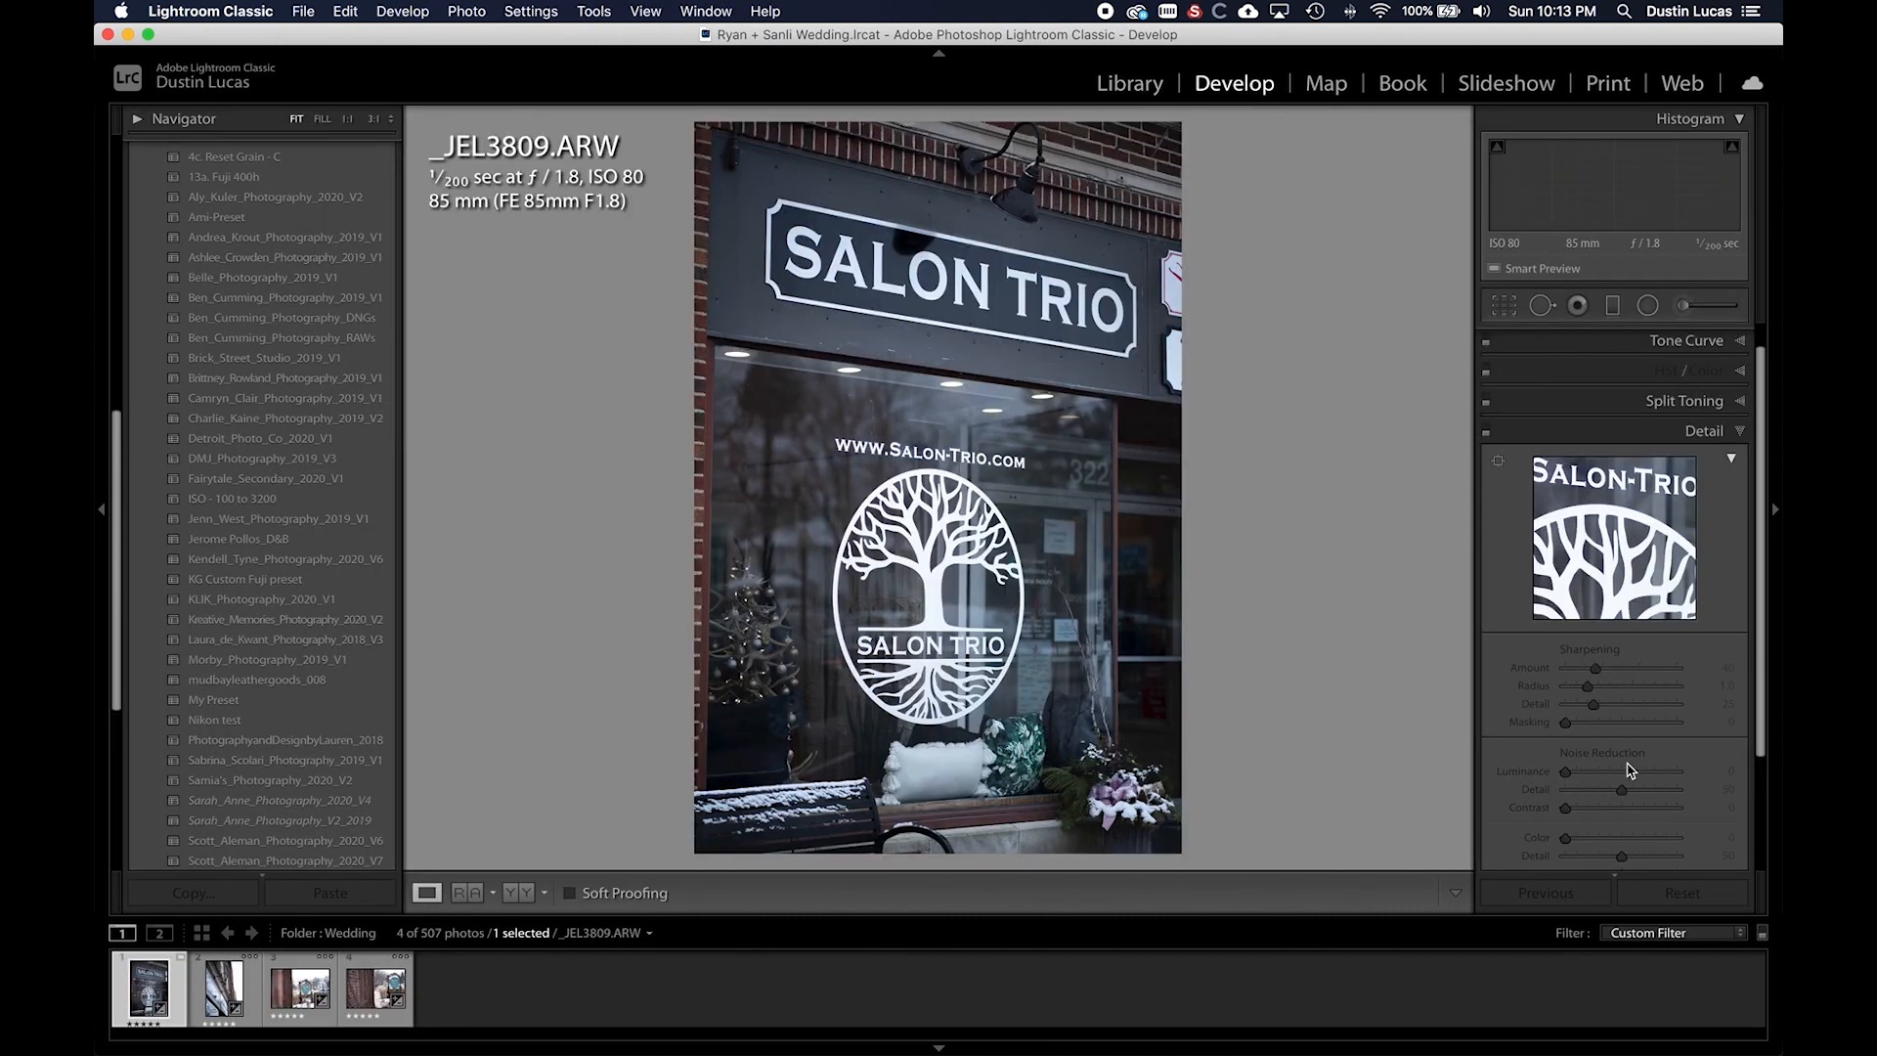
{"action": "key", "text": "Right"}
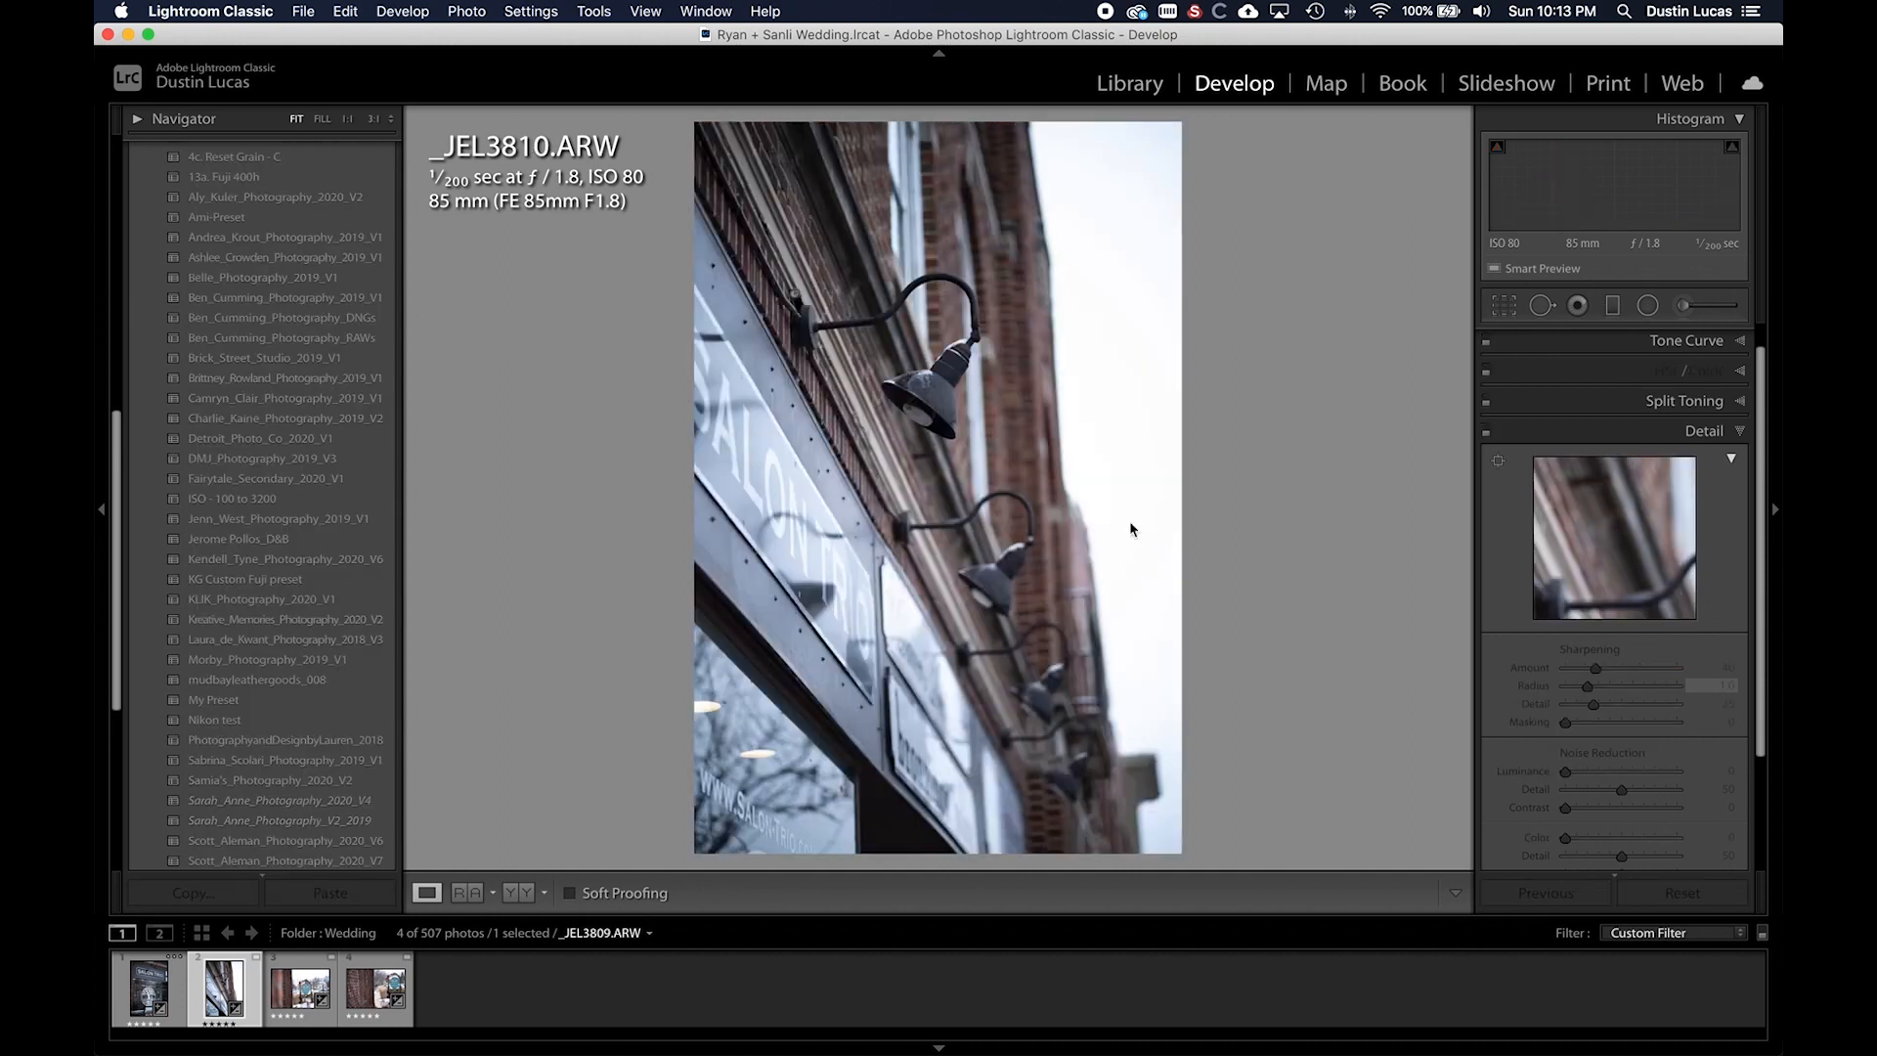
- Filter the wedding photos to ISO 125 and check the Detail settings of the full-length couple portrait by the door in Develop
{"action": "key", "text": "g"}
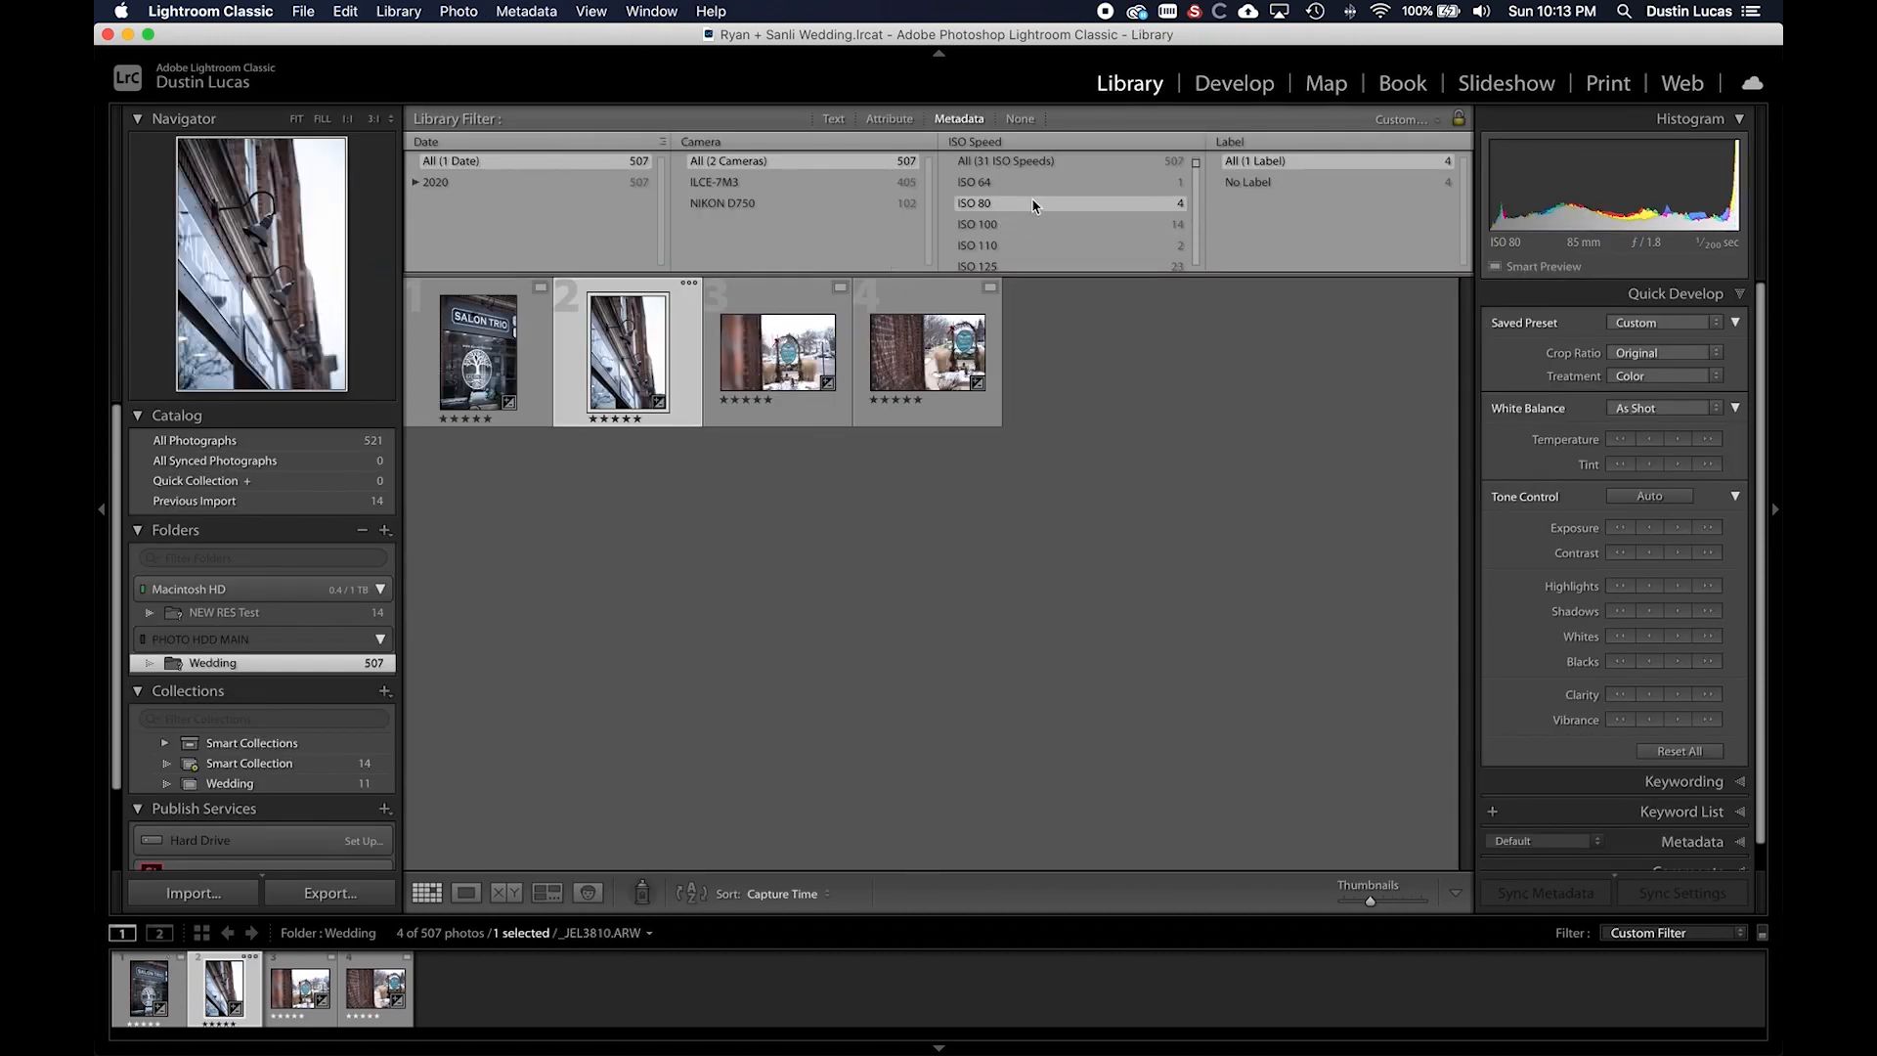
{"action": "scroll", "coordinate": [1030, 219], "scroll_direction": "down", "scroll_amount": 2}
{"action": "left_click", "coordinate": [1030, 230]}
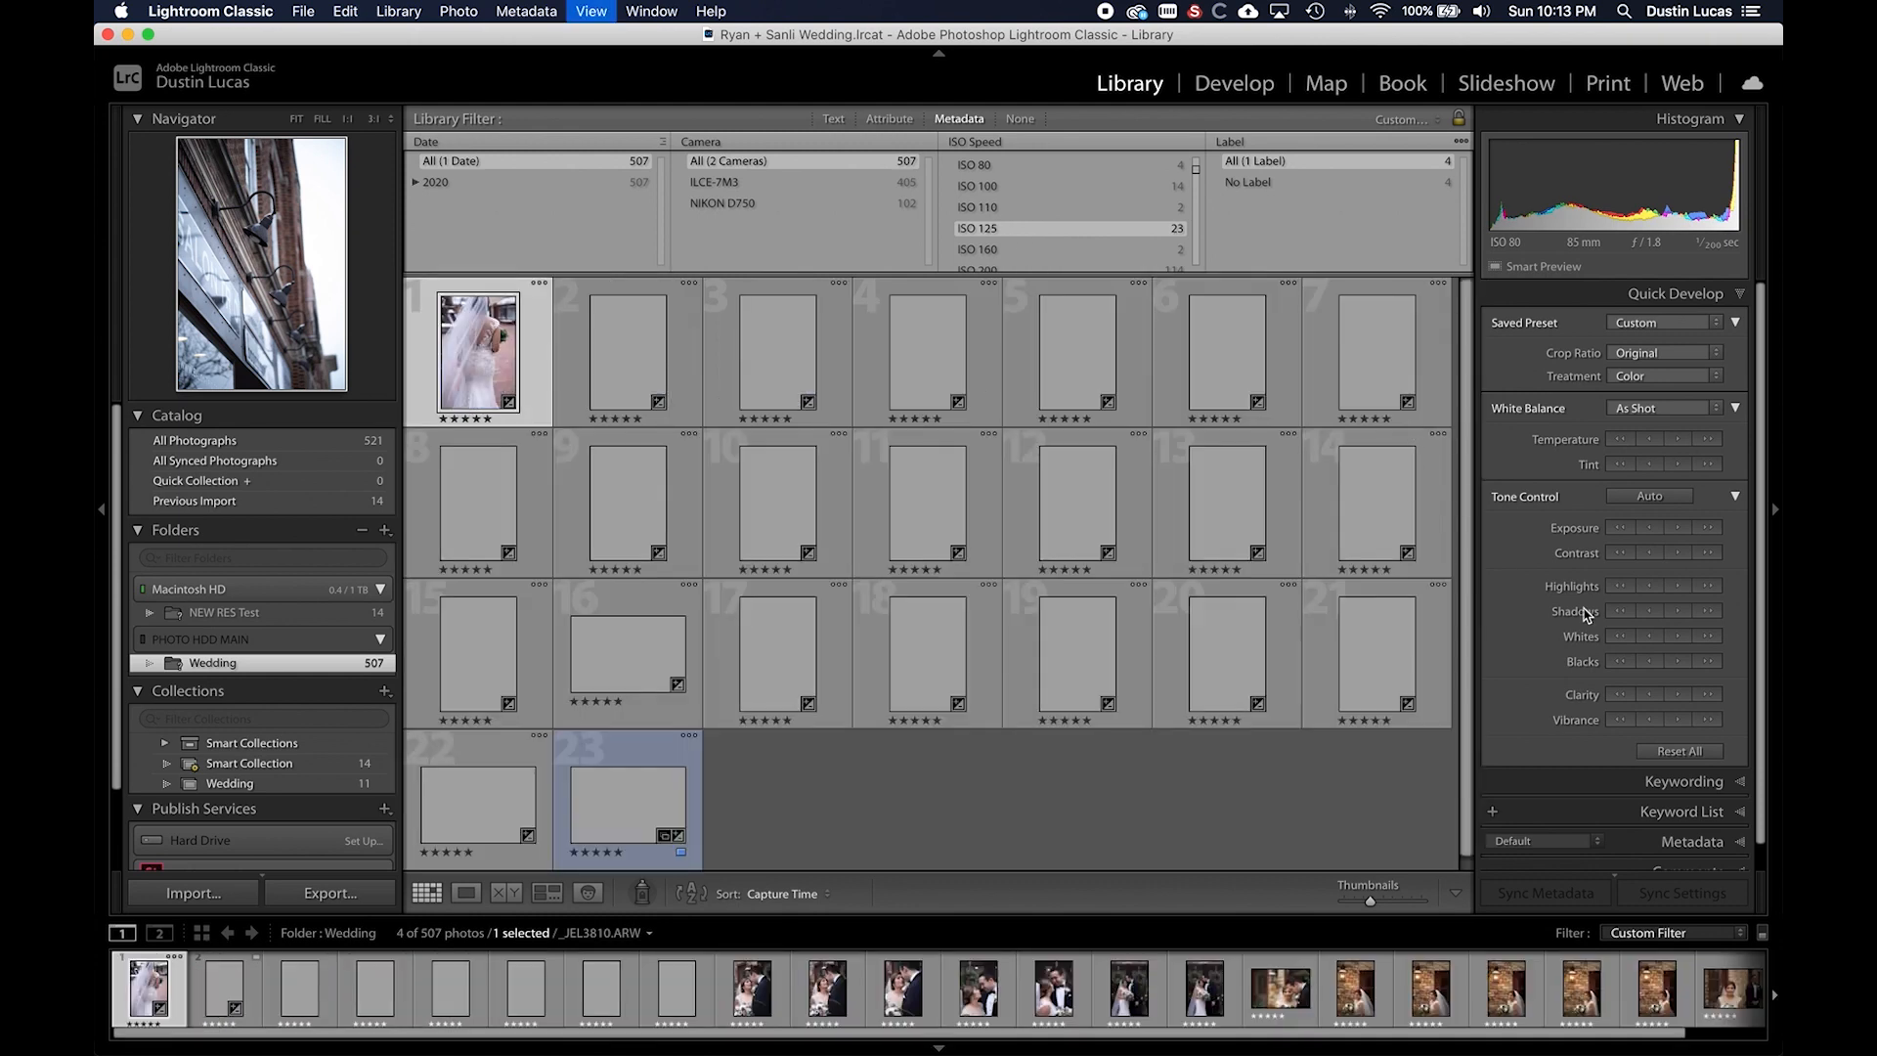
{"action": "key", "text": "d"}
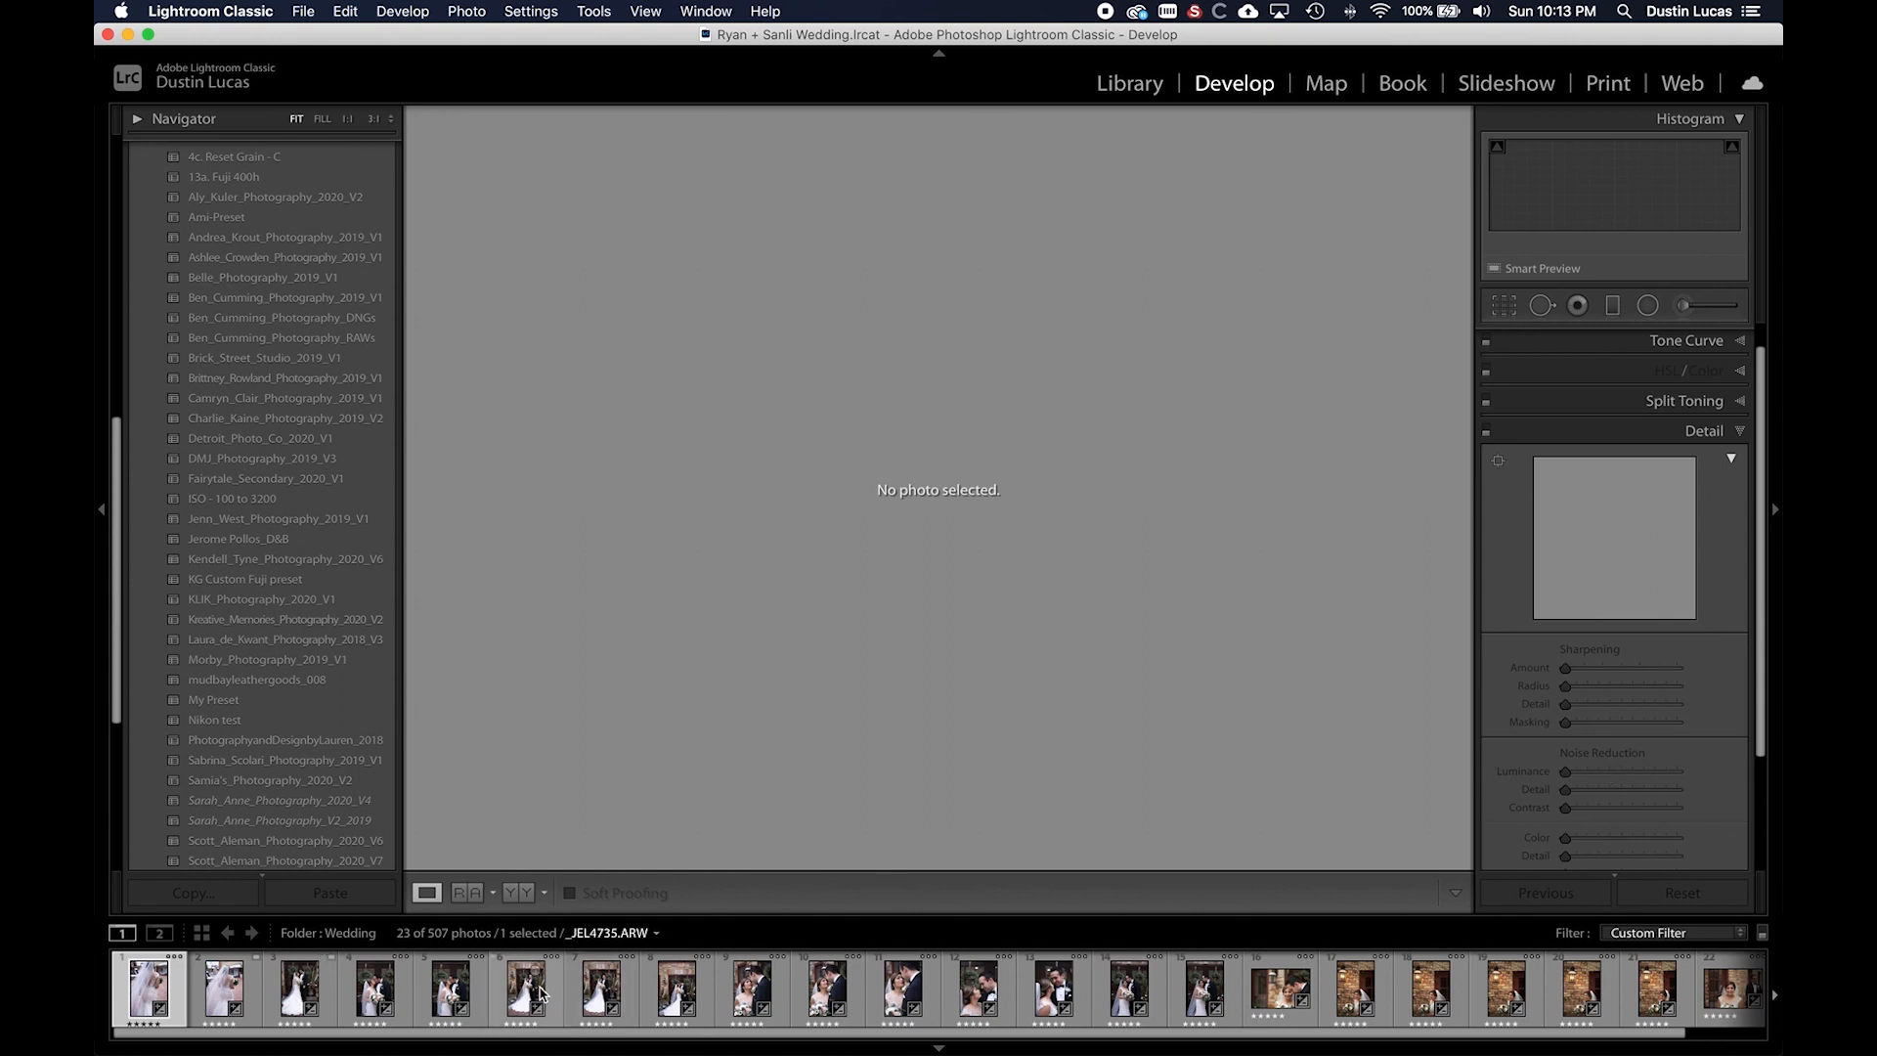
{"action": "left_click", "coordinate": [530, 985]}
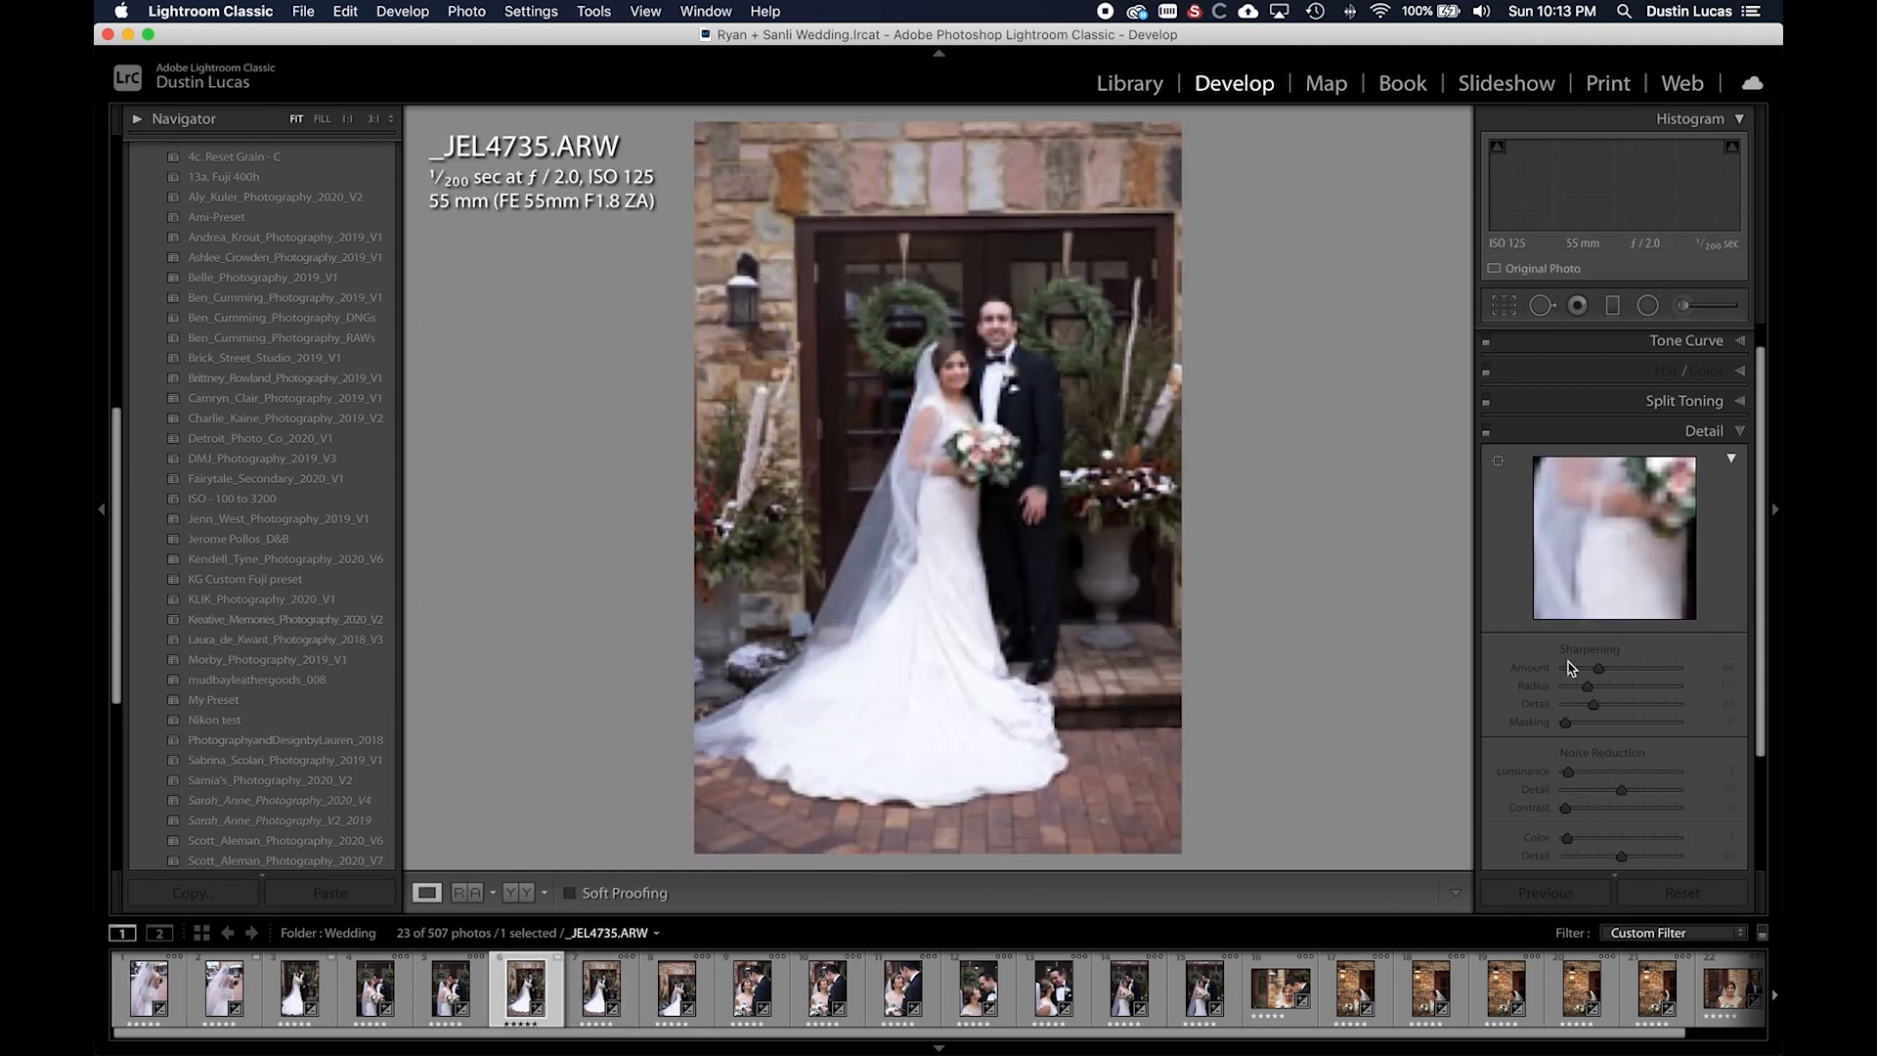